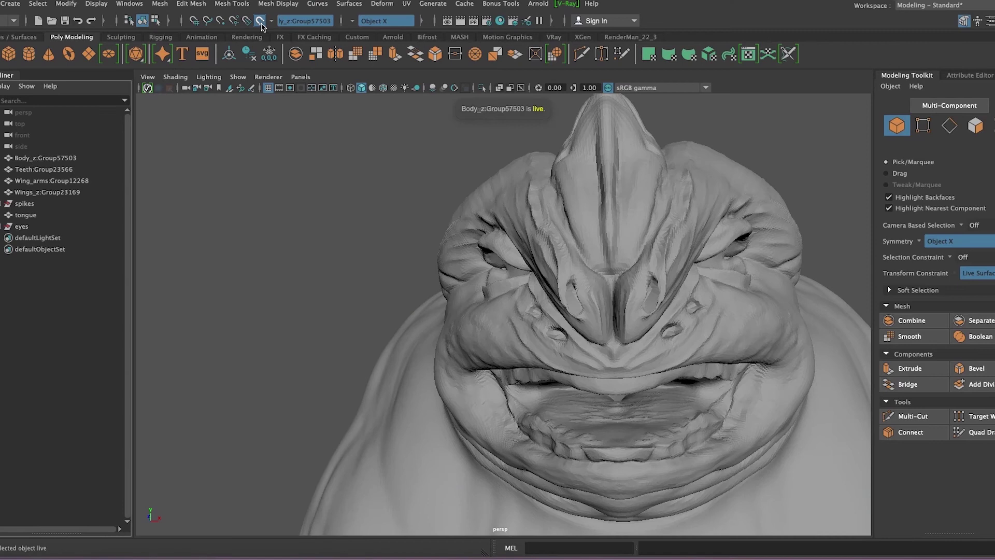
Draw a mirrored quad ring around the nostril, relax both edges, and extrude its inner edge inward.
mouse_move(672, 345)
left_mouse_down("alt")
mouse_move(536, 389)
mouse_move(570, 328)
left_mouse_up("alt")
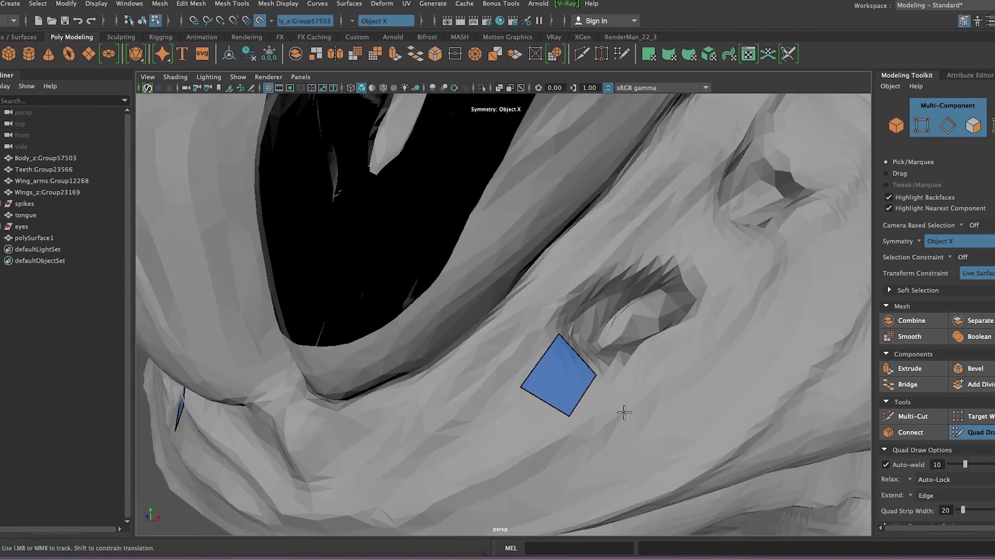
mouse_move(622, 411)
left_mouse_down()
mouse_move(660, 411)
mouse_move(647, 403)
mouse_move(687, 332)
mouse_move(738, 335)
mouse_move(751, 280)
mouse_move(652, 240)
mouse_move(585, 288)
mouse_move(551, 286)
mouse_move(544, 329)
mouse_move(504, 362)
left_mouse_up()
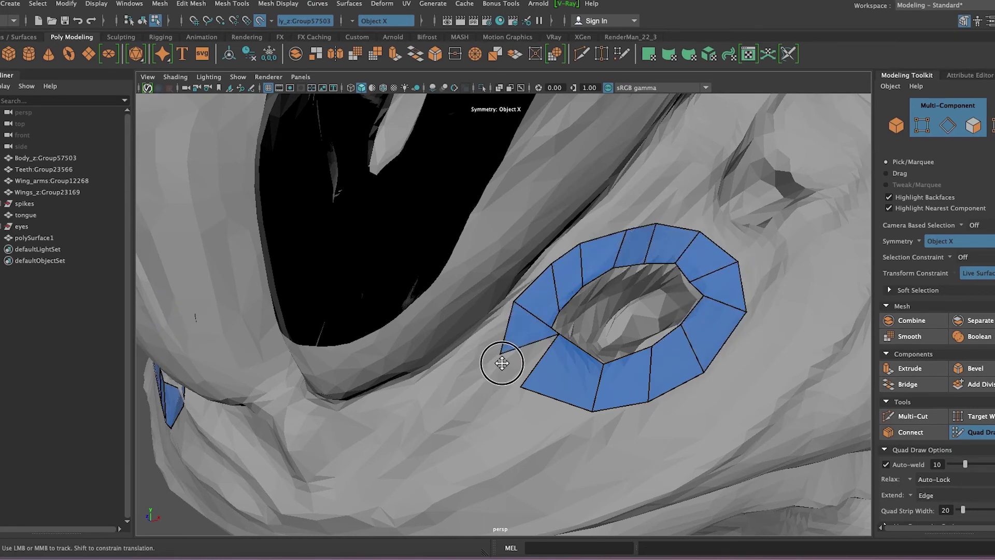
mouse_move(587, 283)
left_mouse_down("shift")
mouse_move(693, 283)
mouse_move(698, 397)
left_mouse_up("shift")
left_click_drag(607, 432, 627, 437, "shift")
mouse_move(586, 388)
left_mouse_down("shift")
mouse_move(651, 329)
mouse_move(736, 374)
left_mouse_up("shift")
left_click_drag(598, 404, 630, 370)
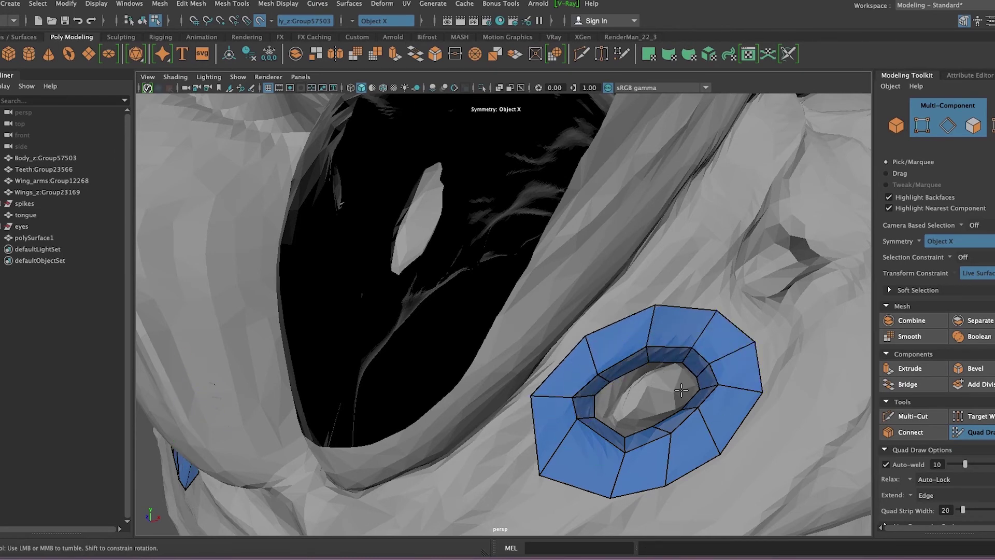
Extrude more quads into the nostril hole and relax the inner loop to tighten it.
left_click_drag(682, 390, 629, 406, "alt")
mouse_move(276, 407)
left_mouse_down("alt")
mouse_move(525, 488)
mouse_move(592, 313)
left_mouse_up("alt")
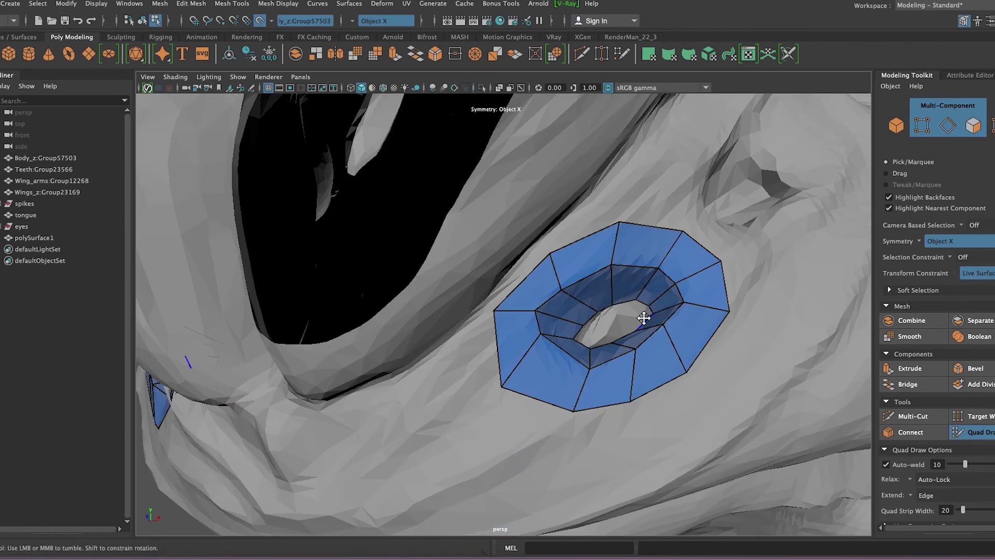
left_click_drag(584, 367, 637, 378, "alt")
mouse_move(485, 440)
left_mouse_down()
mouse_move(540, 338)
mouse_move(566, 332)
mouse_move(627, 362)
mouse_move(642, 406)
mouse_move(534, 444)
mouse_move(540, 409)
left_mouse_up()
mouse_move(611, 388)
left_mouse_down()
mouse_move(573, 451)
mouse_move(524, 411)
mouse_move(566, 414)
mouse_move(625, 400)
mouse_move(570, 373)
left_mouse_up()
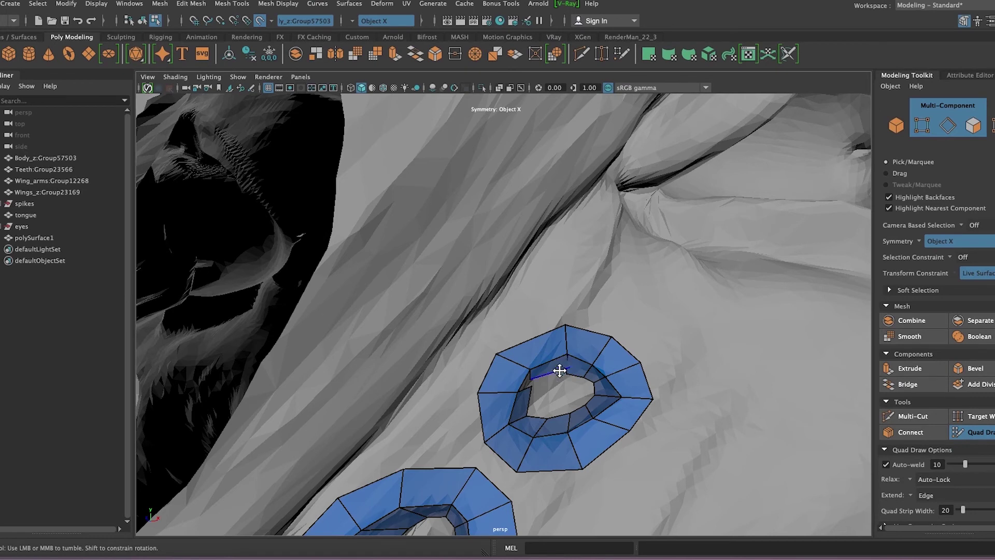
left_click_drag(584, 398, 550, 417, "shift")
scroll(552, 390, "down", 10)
scroll(664, 456, "up", 8)
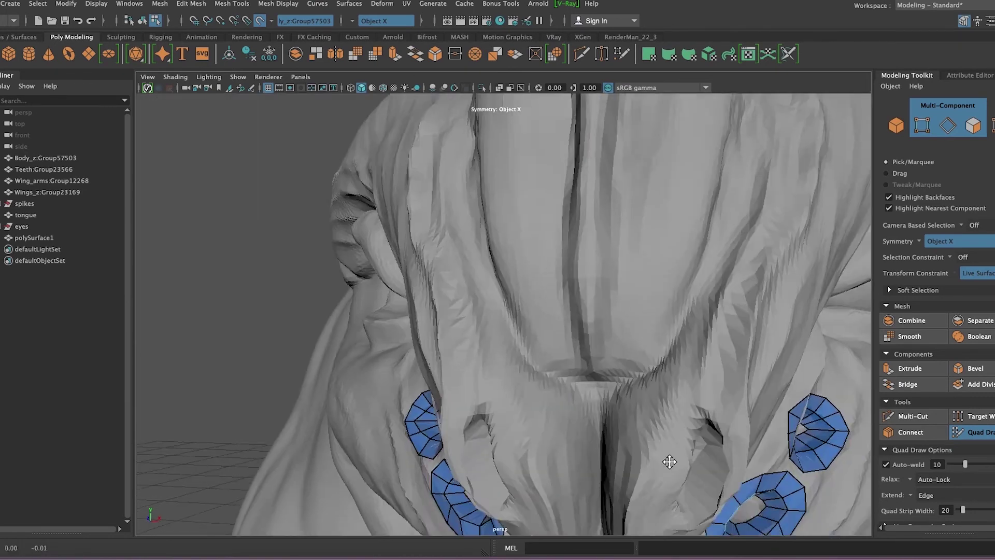
left_click_drag(666, 458, 662, 440, "alt")
scroll(662, 440, "up", 3)
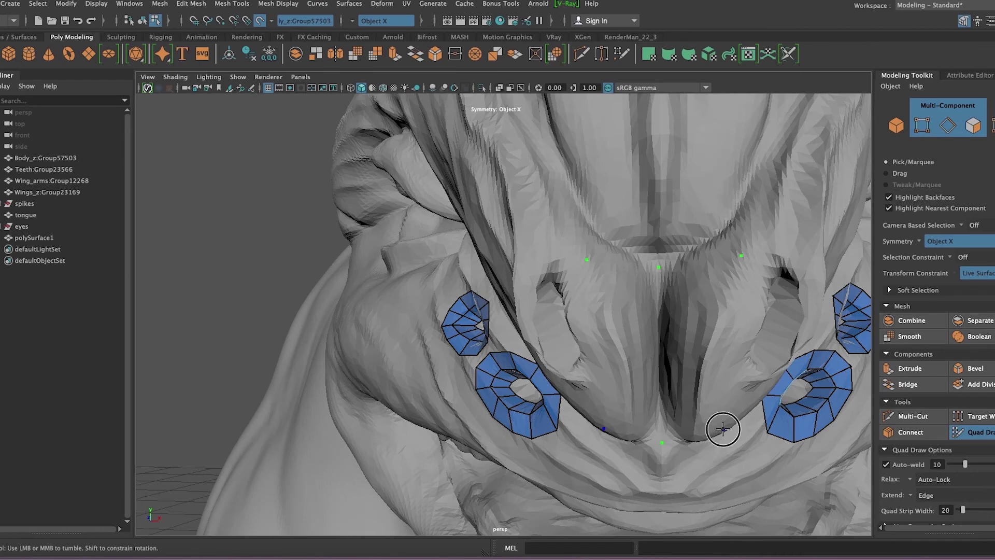
Build a two-quad strip up the snout centre and extend the upper pit strips with mirrored quads.
key("ctrl+z")
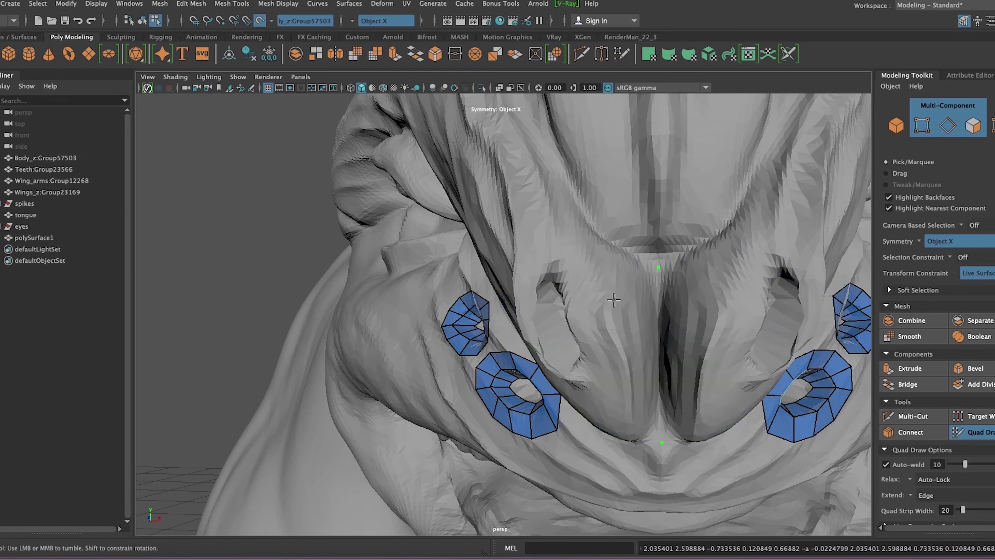
left_click(680, 433, "shift")
left_click_drag(661, 419, 618, 313)
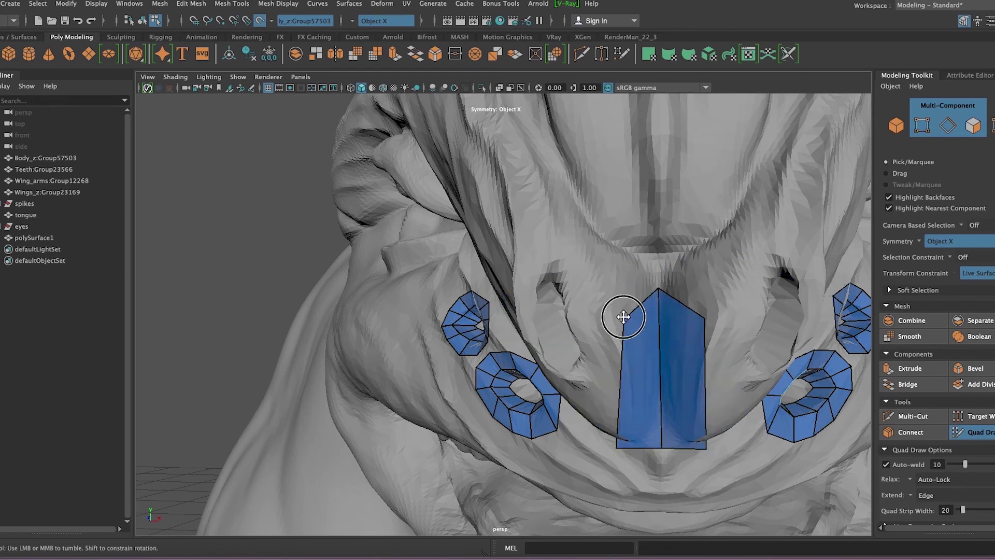
mouse_move(734, 403)
left_mouse_down("alt")
mouse_move(596, 326)
mouse_move(611, 333)
mouse_move(318, 270)
mouse_move(484, 344)
mouse_move(506, 341)
left_mouse_up("alt")
mouse_move(507, 270)
left_mouse_down()
mouse_move(484, 238)
mouse_move(781, 204)
mouse_move(784, 187)
mouse_move(757, 208)
mouse_move(728, 296)
left_mouse_up()
mouse_move(728, 331)
left_mouse_down()
mouse_move(711, 300)
mouse_move(666, 349)
mouse_move(342, 223)
left_mouse_up()
Frame the quad patches and place a new mirrored dot on the snout surface.
key("f")
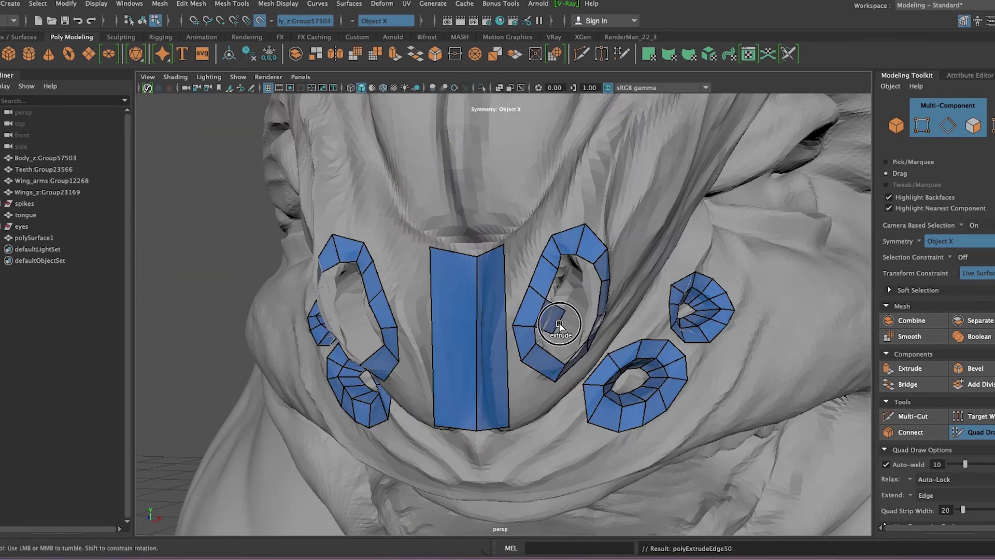
mouse_move(598, 278)
right_mouse_down("alt")
mouse_move(557, 318)
mouse_move(543, 318)
right_mouse_up("alt")
mouse_move(542, 318)
left_mouse_down("alt")
mouse_move(629, 351)
mouse_move(580, 279)
mouse_move(658, 330)
mouse_move(620, 333)
mouse_move(591, 309)
left_mouse_up("alt")
left_click(589, 263)
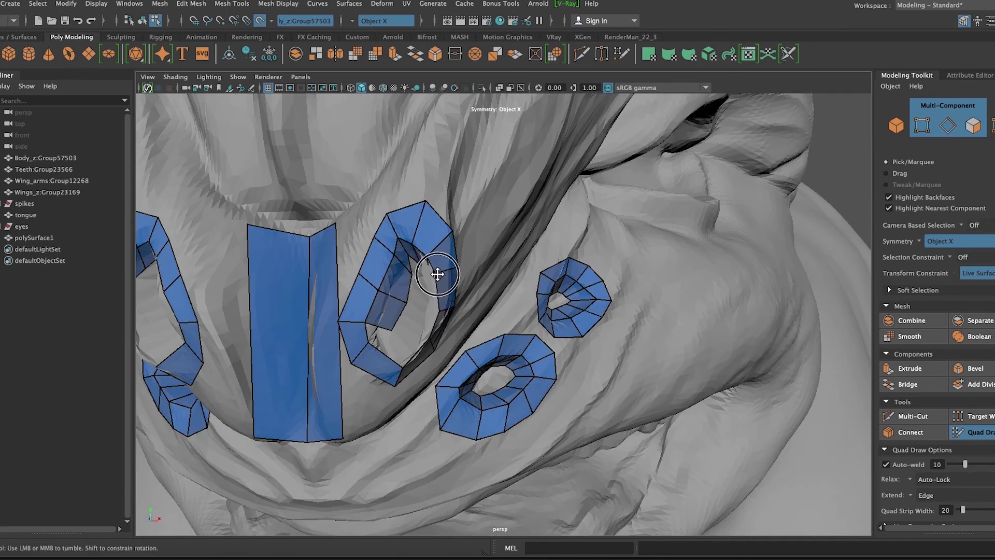
Orbit around the face to inspect the snout and pit patches from several angles.
mouse_move(434, 265)
left_mouse_down("alt")
mouse_move(436, 288)
mouse_move(642, 298)
mouse_move(445, 267)
mouse_move(444, 283)
left_mouse_up("alt")
mouse_move(611, 334)
left_mouse_down("alt")
mouse_move(615, 282)
mouse_move(513, 382)
mouse_move(526, 377)
mouse_move(498, 327)
mouse_move(476, 337)
mouse_move(433, 330)
left_mouse_up("alt")
middle_click_drag(433, 331, 452, 302, "alt")
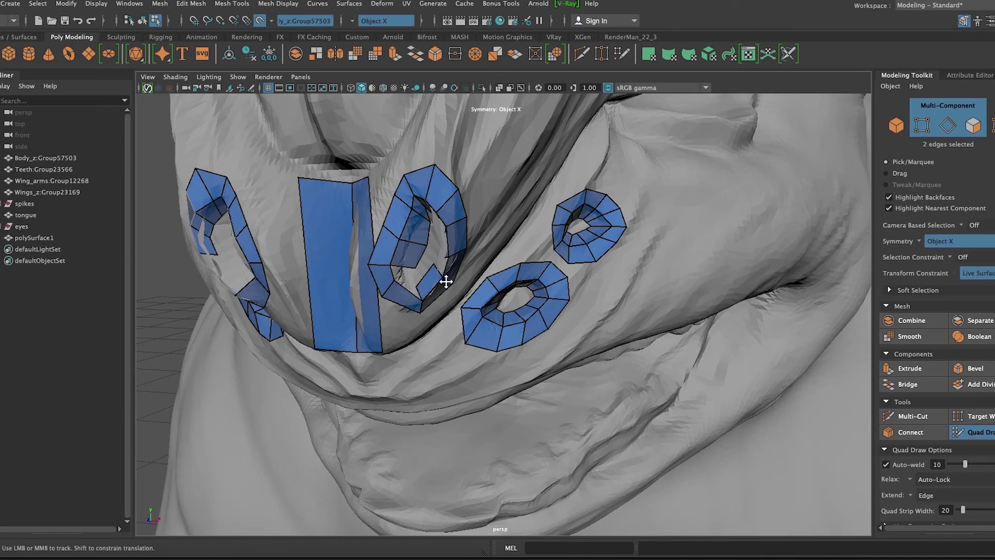
left_click_drag(446, 286, 314, 193, "alt")
left_click_drag(300, 277, 574, 321, "alt")
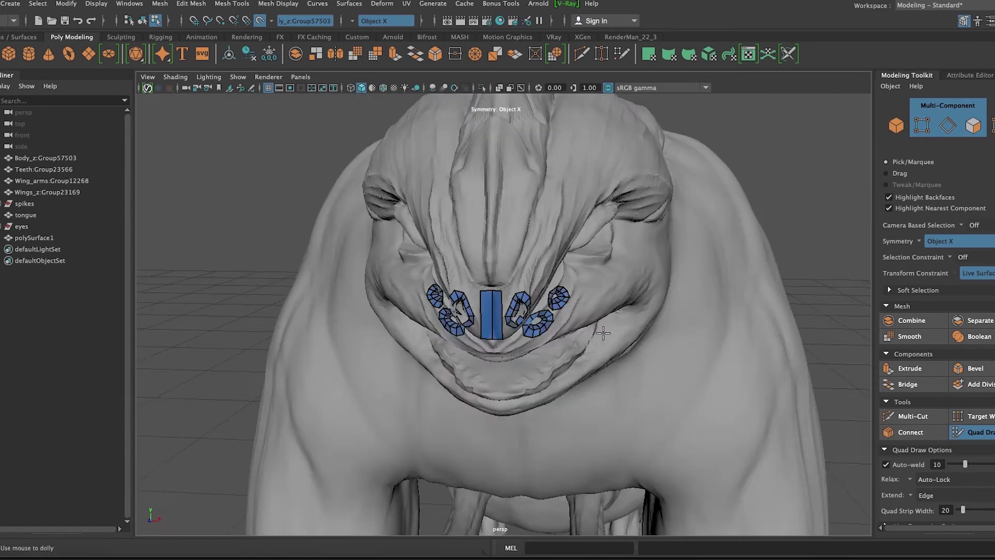
right_click_drag(586, 322, 579, 324, "alt")
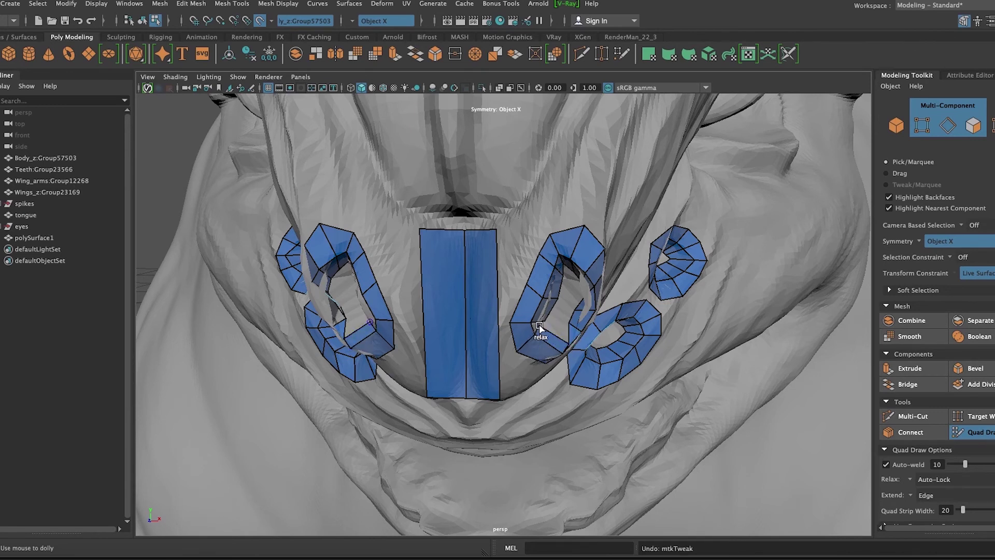
left_click_drag(539, 328, 533, 335, "alt")
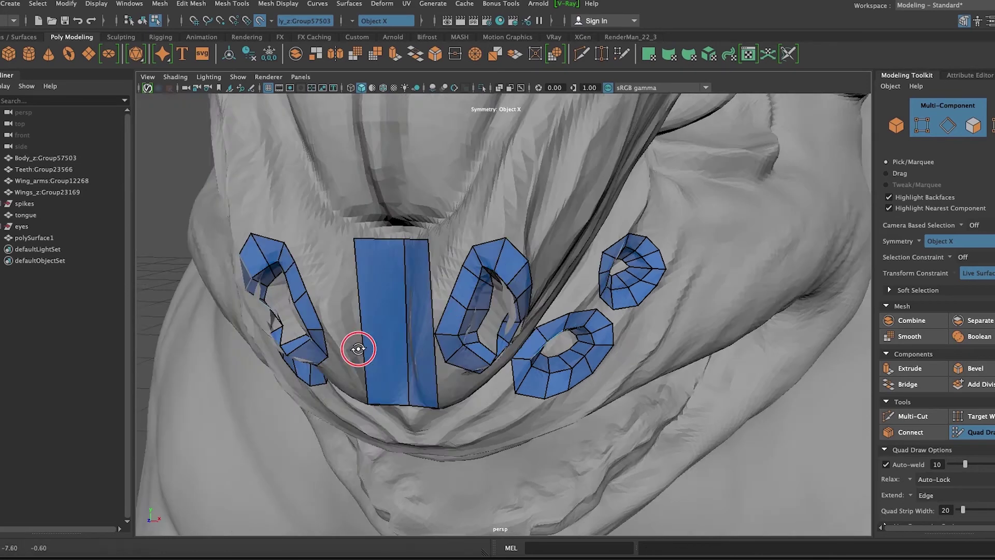
mouse_move(356, 349)
left_mouse_down("alt")
mouse_move(729, 291)
mouse_move(651, 356)
mouse_move(666, 318)
left_mouse_up("alt")
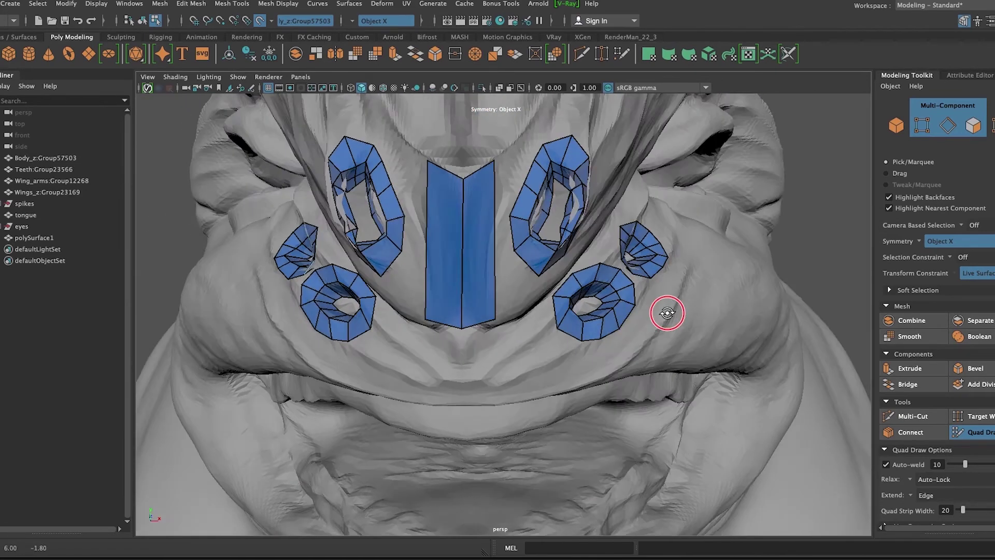
Save the scene as alien_retopo.mb, then draw a quad strip around the eye and weld it closed.
key("ctrl+shift+s")
key("Return")
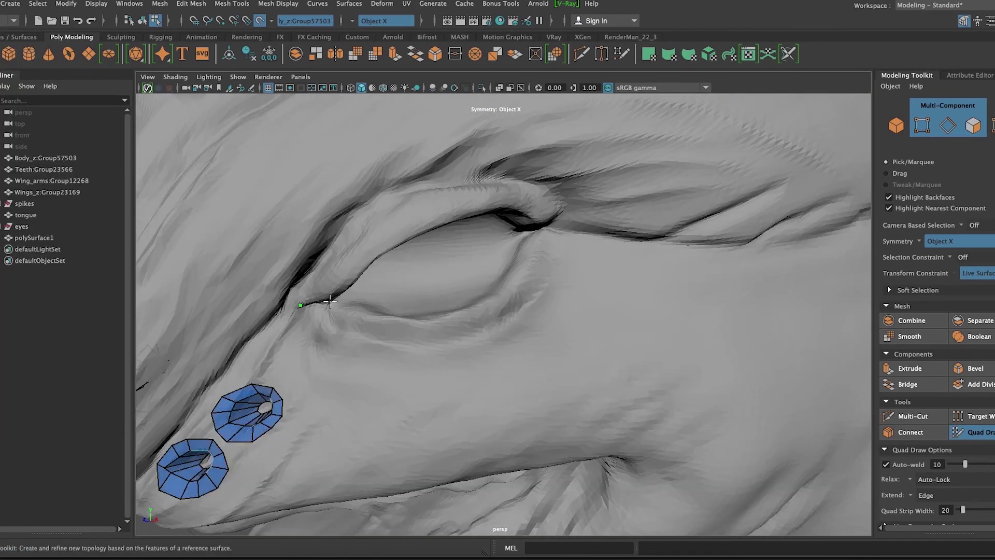
left_click_drag(330, 301, 496, 211)
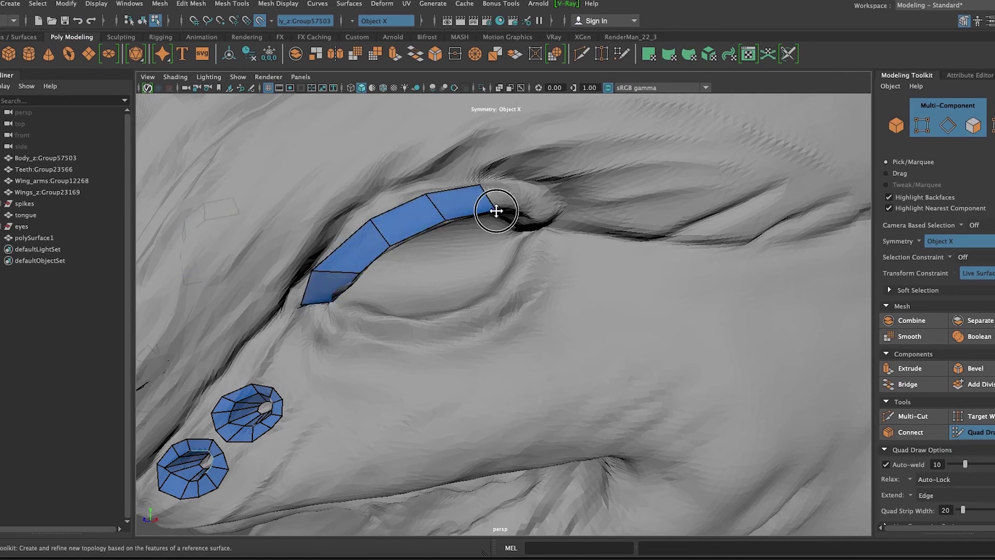
left_click_drag(285, 296, 337, 173, "alt")
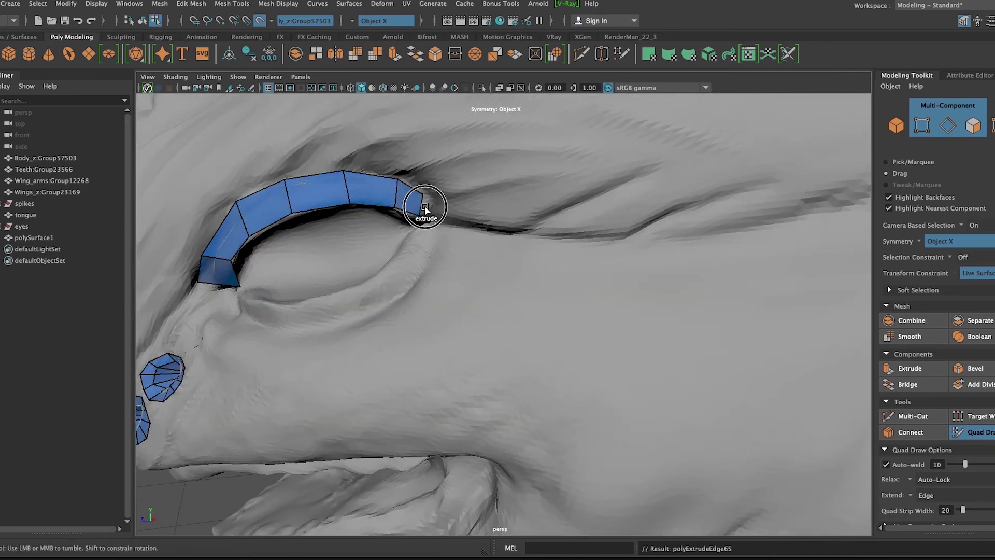
left_click_drag(425, 208, 418, 267)
mouse_move(444, 209)
left_mouse_down()
mouse_move(382, 311)
mouse_move(223, 336)
left_mouse_up()
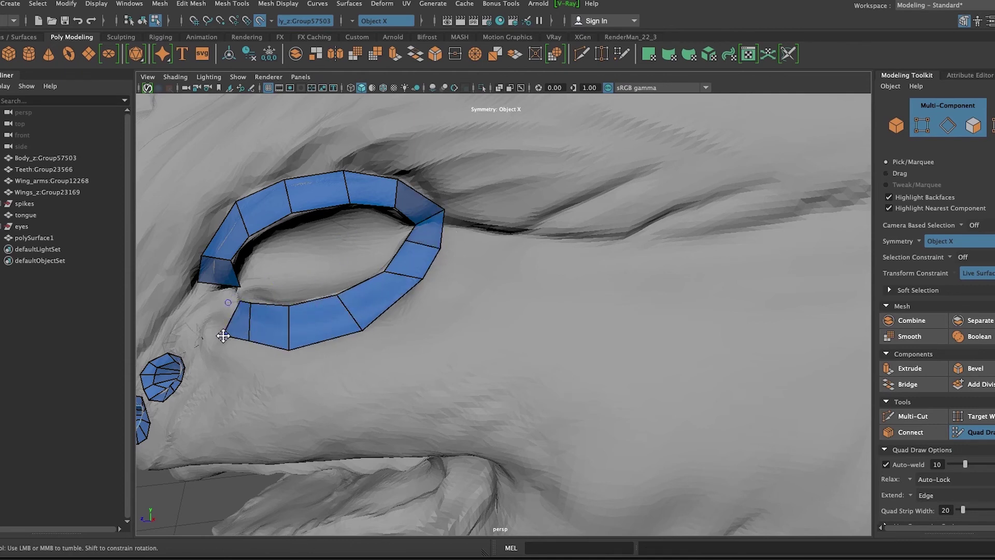
left_click_drag(239, 302, 236, 285)
Slide and relax the eye ring's inner vertices to smooth the loop.
left_click_drag(317, 256, 273, 279, "alt")
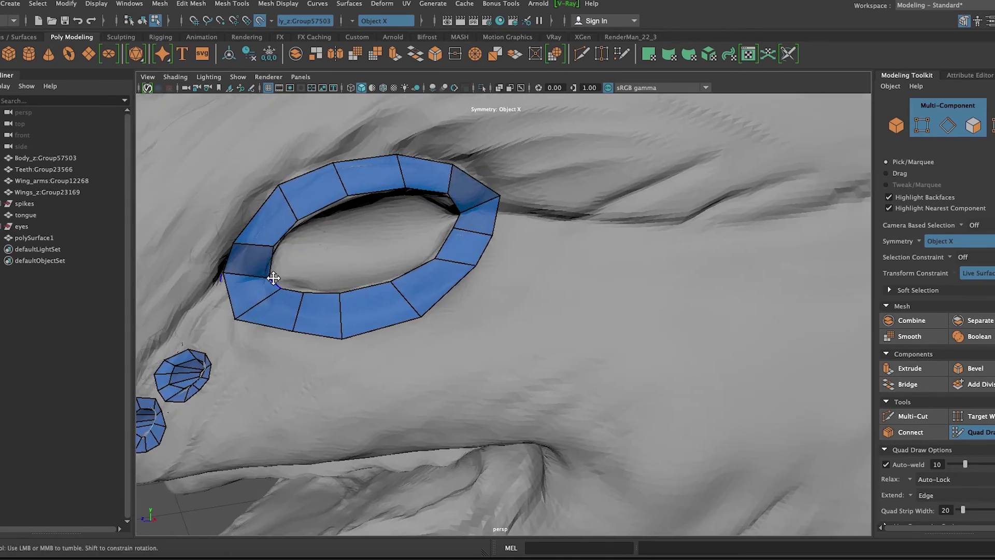
mouse_move(355, 271)
left_mouse_down("alt")
mouse_move(378, 270)
mouse_move(399, 285)
left_mouse_up("alt")
mouse_move(500, 298)
left_mouse_down()
mouse_move(498, 336)
mouse_move(478, 301)
mouse_move(444, 351)
mouse_move(389, 356)
mouse_move(362, 333)
mouse_move(371, 330)
mouse_move(333, 318)
mouse_move(346, 344)
mouse_move(382, 340)
mouse_move(329, 378)
mouse_move(288, 333)
mouse_move(333, 349)
left_mouse_up()
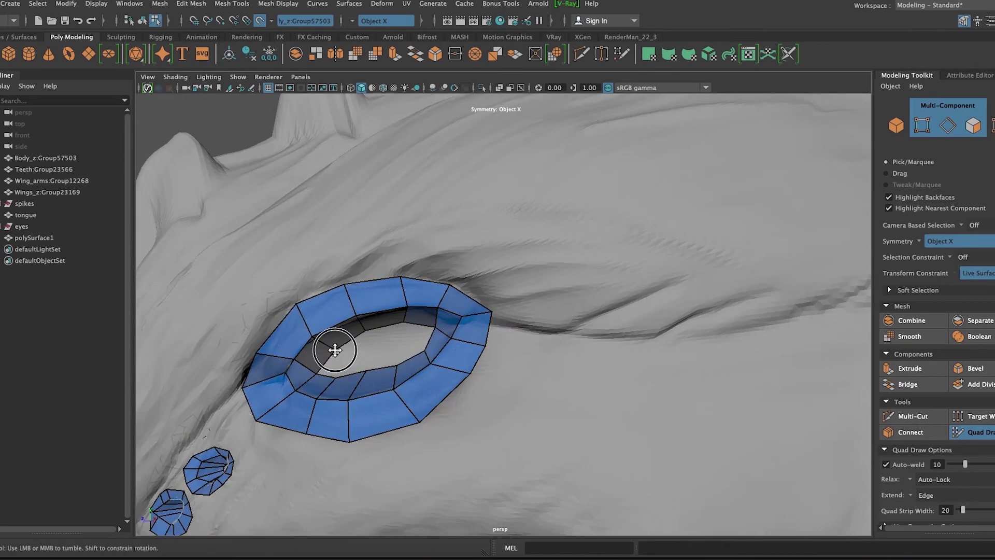
mouse_move(422, 358)
left_mouse_down("alt")
mouse_move(515, 400)
mouse_move(515, 357)
mouse_move(532, 372)
left_mouse_up("alt")
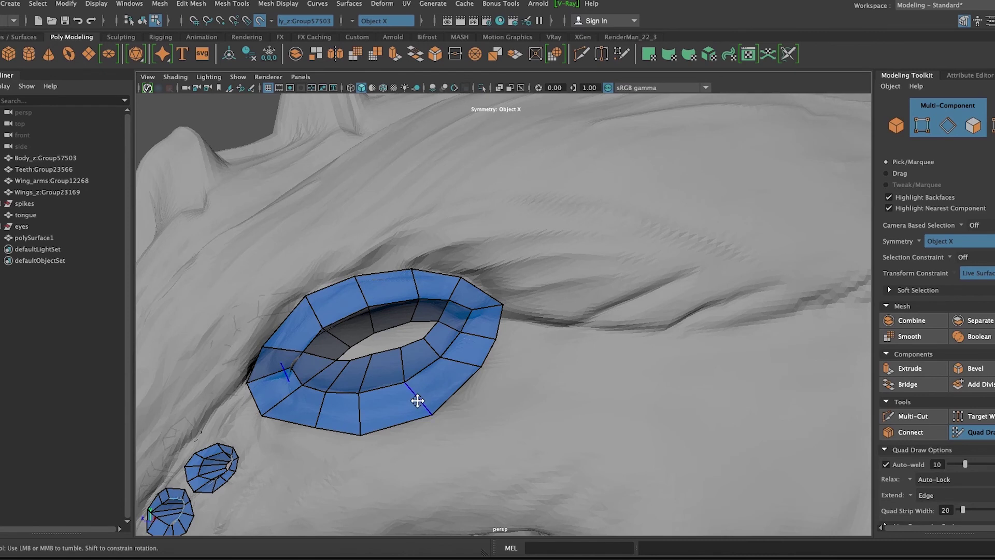
left_click_drag(223, 399, 413, 399, "shift")
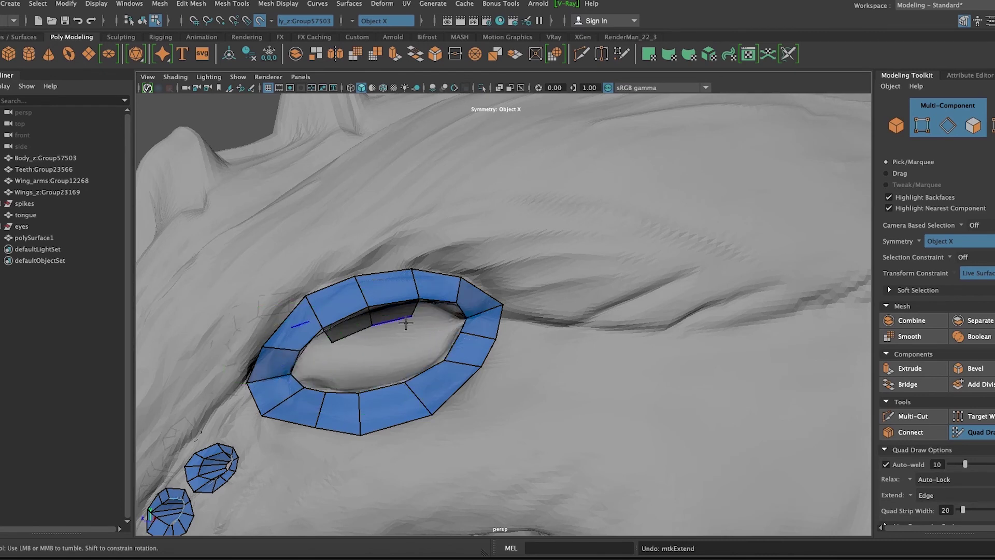
mouse_move(420, 314)
left_mouse_down("shift")
mouse_move(466, 341)
mouse_move(375, 377)
left_mouse_up("shift")
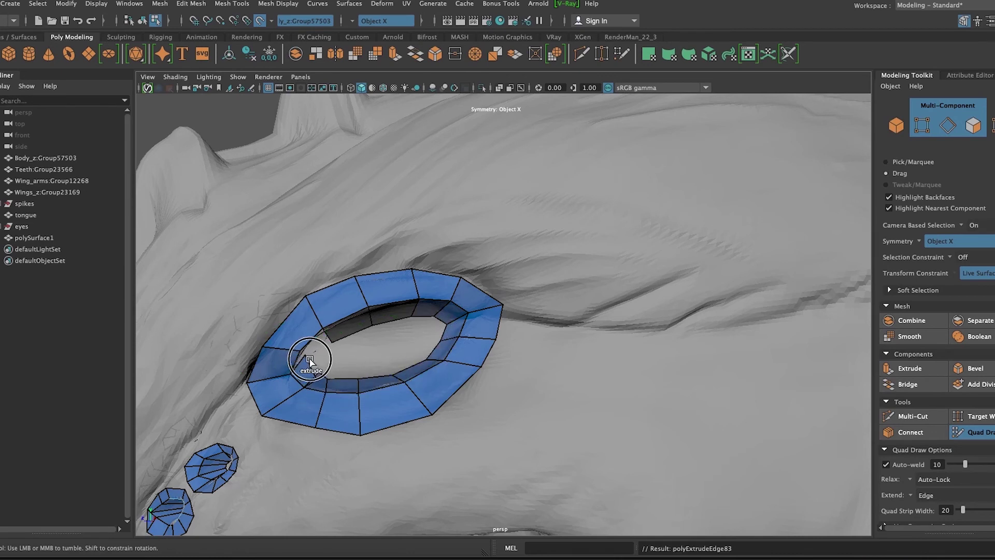
Extrude an inner loop into the eye opening and adjust the central strip's shape.
left_click_drag(295, 359, 302, 364, "alt")
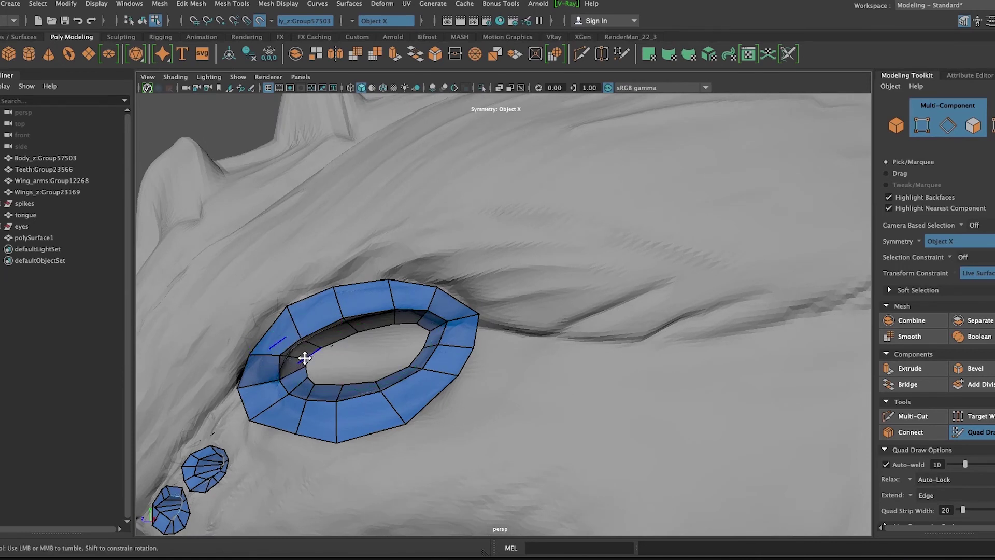
mouse_move(444, 413)
left_mouse_down("alt")
mouse_move(507, 418)
mouse_move(418, 418)
mouse_move(540, 411)
mouse_move(528, 412)
mouse_move(525, 436)
mouse_move(656, 429)
mouse_move(504, 447)
left_mouse_up("alt")
mouse_move(607, 486)
left_mouse_down("alt")
mouse_move(468, 368)
mouse_move(458, 431)
mouse_move(479, 347)
mouse_move(460, 366)
mouse_move(460, 356)
left_mouse_up("alt")
mouse_move(332, 332)
left_mouse_down("alt")
mouse_move(338, 373)
mouse_move(351, 378)
mouse_move(410, 334)
mouse_move(399, 337)
left_mouse_up("alt")
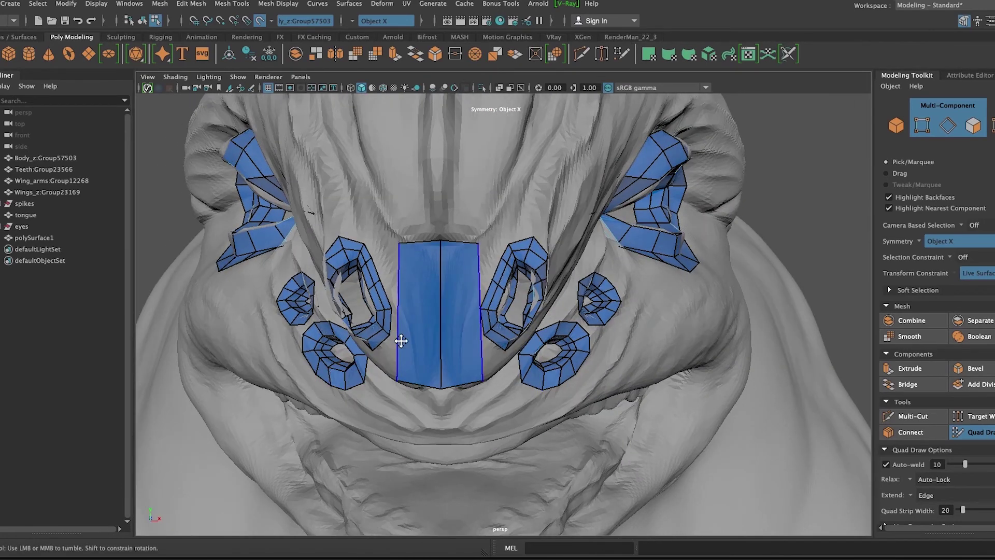
Split the central strip with an edge loop and add a two-quad patch below it.
left_click(420, 362, "ctrl")
mouse_move(432, 423)
left_mouse_down("alt")
mouse_move(425, 363)
mouse_move(436, 394)
left_mouse_up("alt")
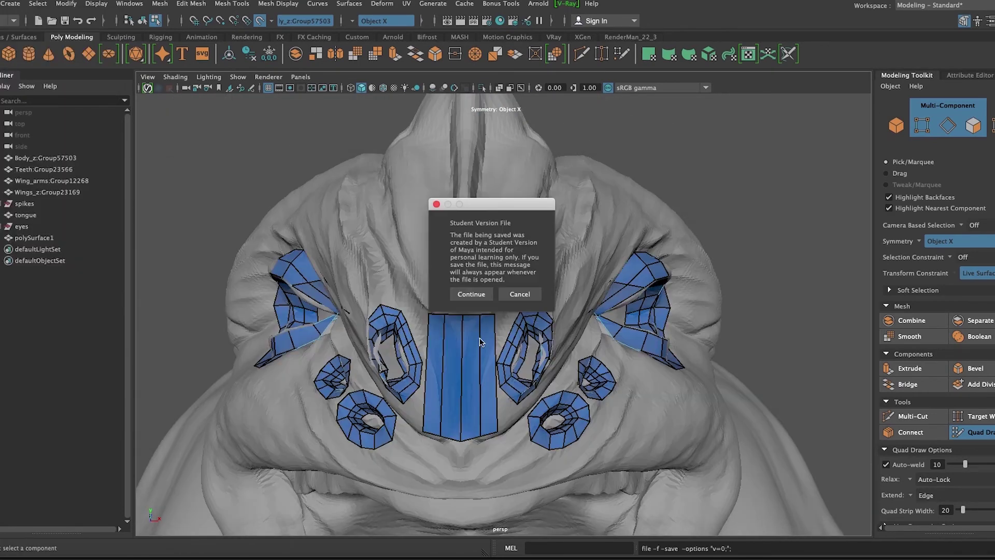
middle_click_drag(447, 475, 490, 311, "alt")
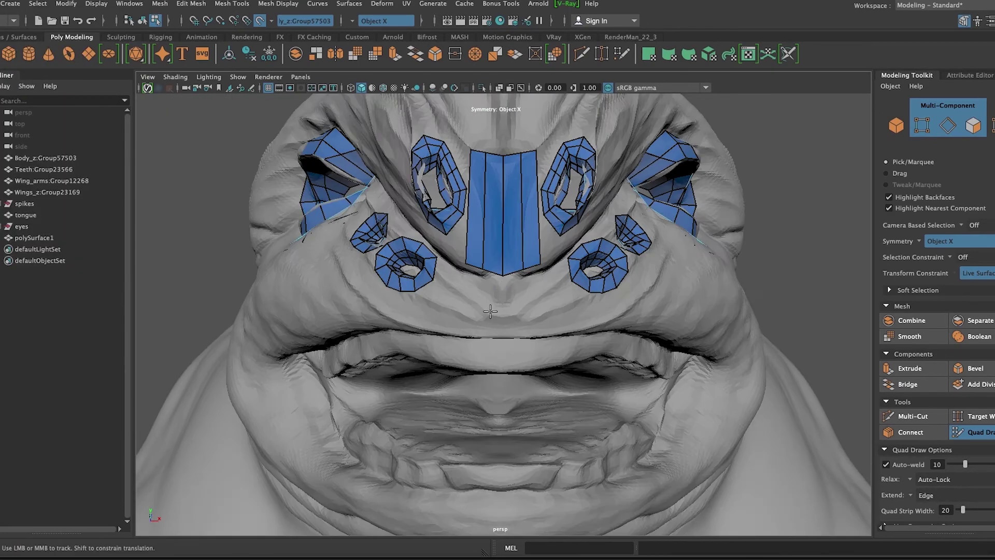
left_click(484, 265, "shift")
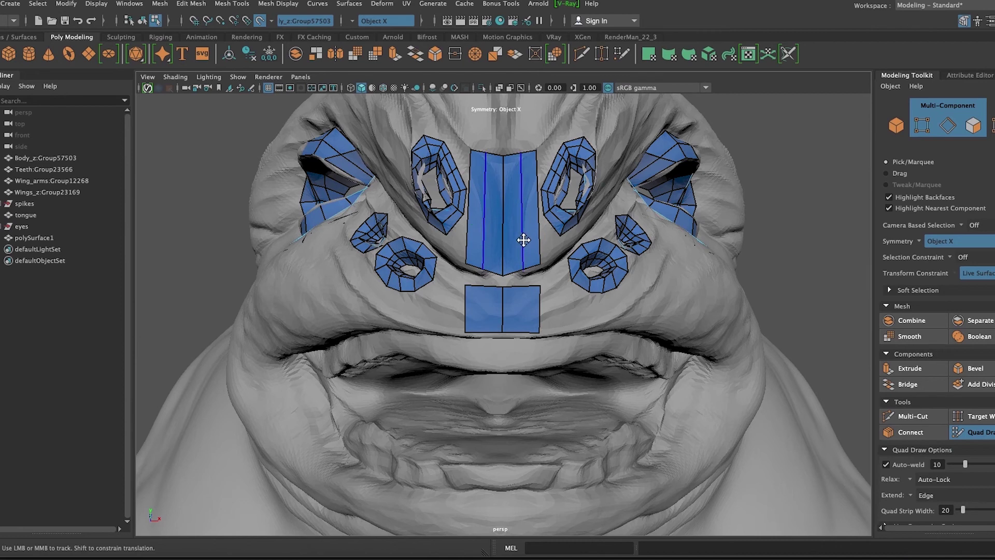
Trim the nose strip's outer columns and extrude a quad band along the upper lip.
scroll(936, 422, "down", 5)
scroll(933, 394, "down", 2)
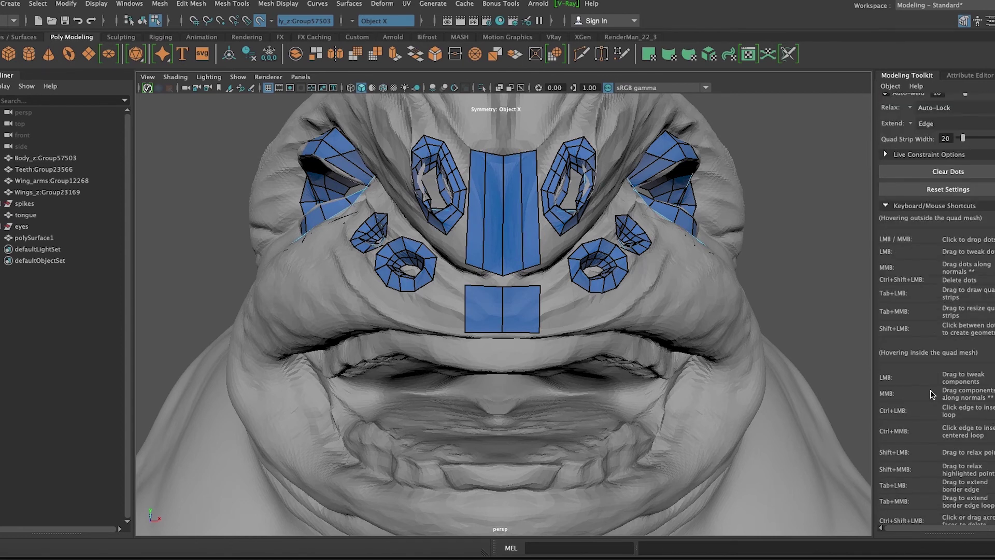
scroll(934, 394, "down", 2)
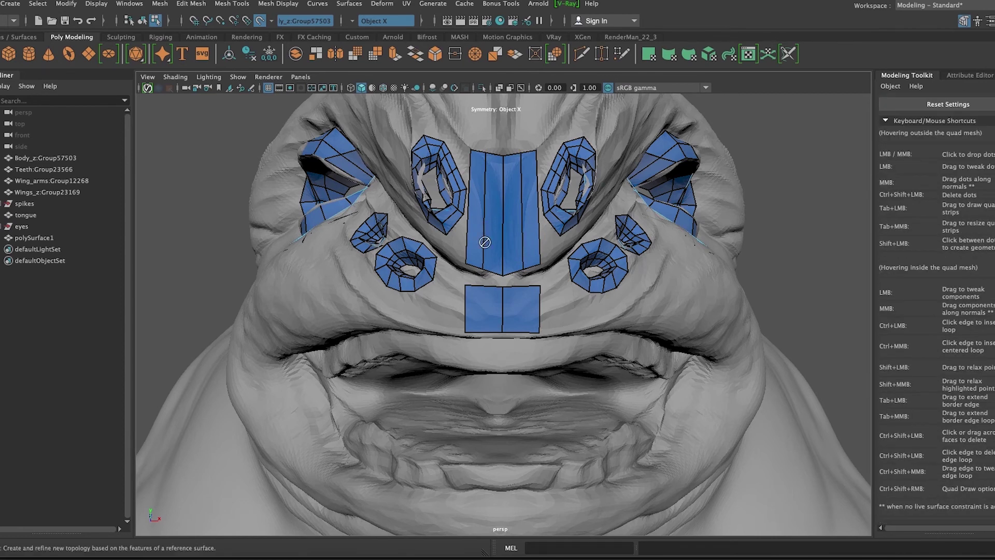
left_click(475, 213, "ctrl+shift")
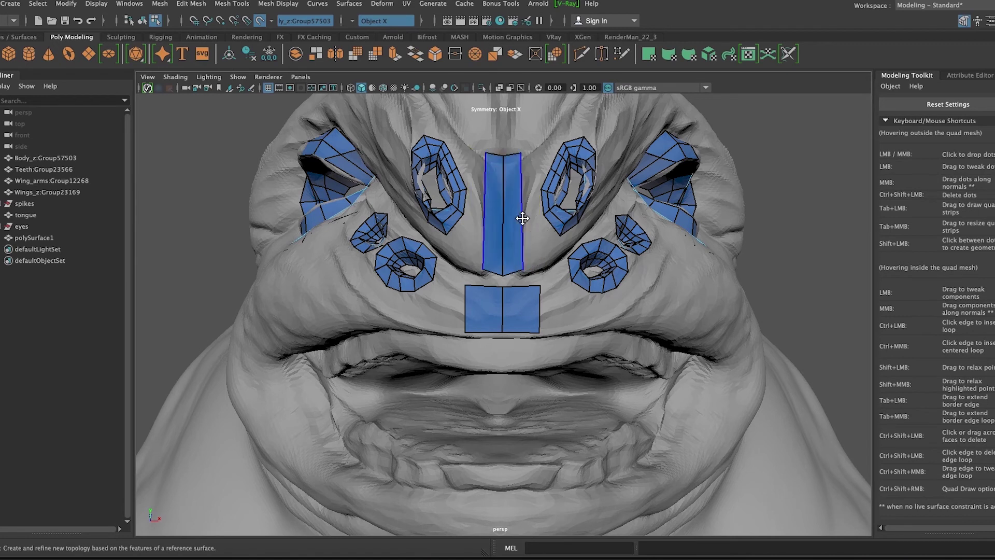
mouse_move(545, 239)
left_mouse_down("alt")
mouse_move(477, 327)
mouse_move(702, 329)
mouse_move(727, 349)
mouse_move(724, 362)
mouse_move(723, 310)
mouse_move(678, 382)
mouse_move(758, 417)
mouse_move(674, 394)
left_mouse_up("alt")
Extend the lip strip around the mouth corner, relax it, and add a lower-right corner quad.
mouse_move(674, 394)
left_mouse_down()
mouse_move(608, 471)
mouse_move(567, 444)
mouse_move(480, 461)
mouse_move(591, 456)
mouse_move(351, 406)
mouse_move(657, 336)
mouse_move(616, 433)
mouse_move(693, 366)
mouse_move(644, 332)
mouse_move(628, 306)
left_mouse_up()
mouse_move(515, 215)
left_mouse_down("alt")
mouse_move(534, 302)
mouse_move(508, 327)
mouse_move(474, 278)
left_mouse_up("alt")
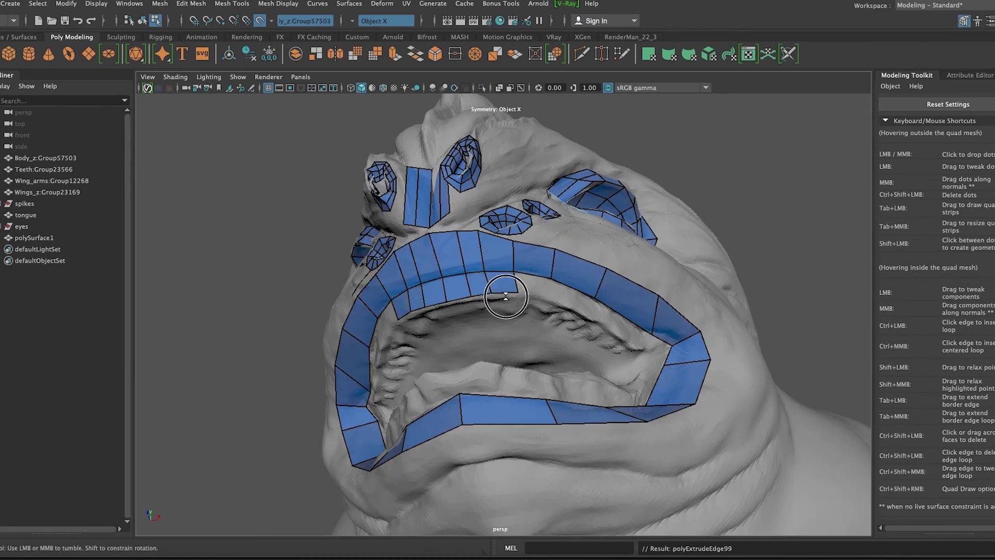
left_click_drag(579, 309, 601, 313, "shift")
left_click_drag(636, 349, 591, 282, "alt")
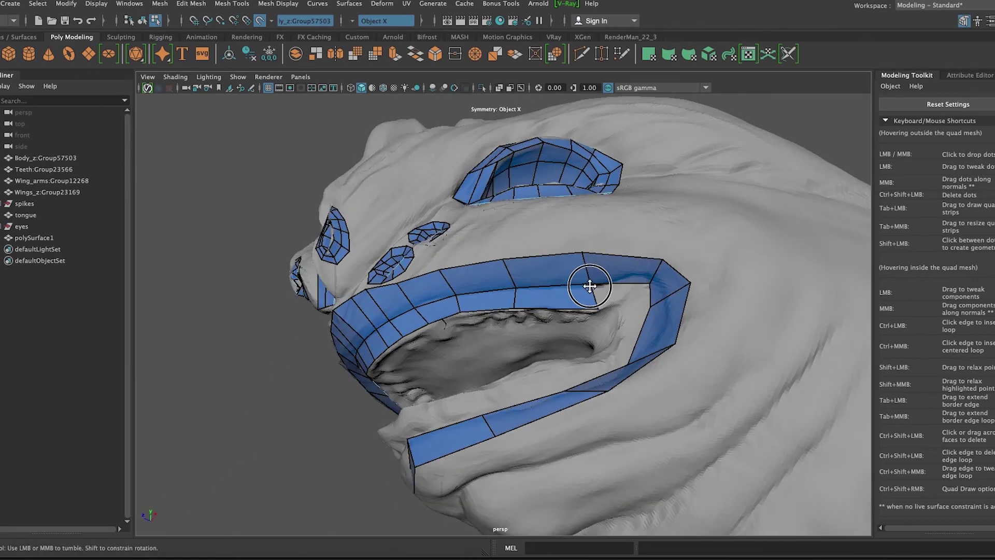
left_click_drag(655, 305, 622, 371, "alt")
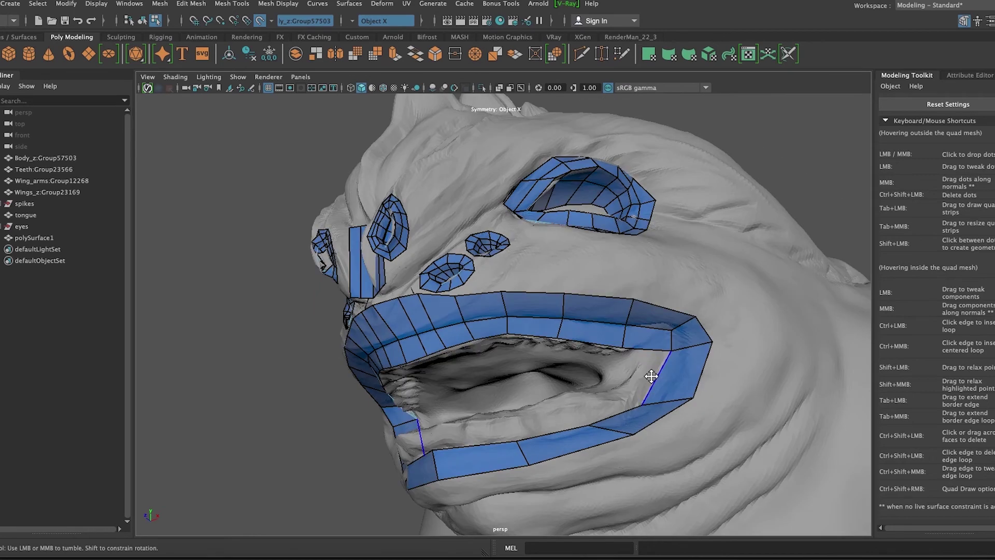
key("ctrl+z")
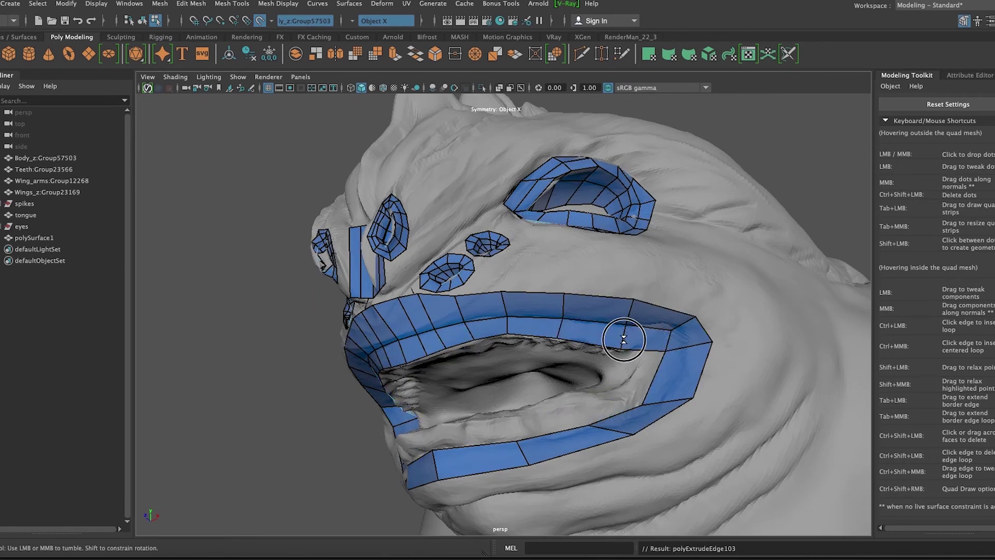
mouse_move(630, 310)
left_mouse_down("alt")
mouse_move(629, 356)
mouse_move(671, 340)
mouse_move(511, 282)
mouse_move(533, 291)
left_mouse_up("alt")
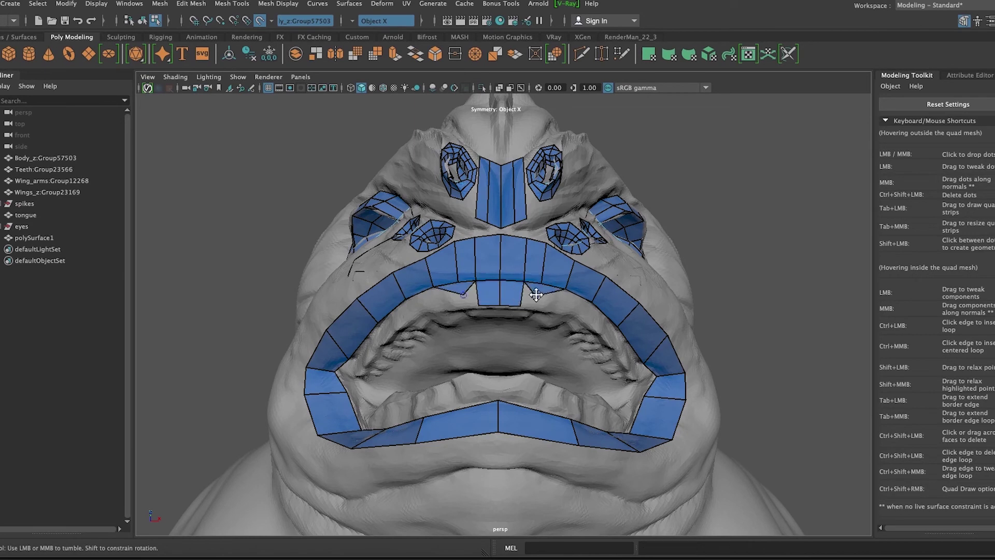
Smooth and reshape the quads at both lip corners.
left_click_drag(575, 315, 507, 307, "alt")
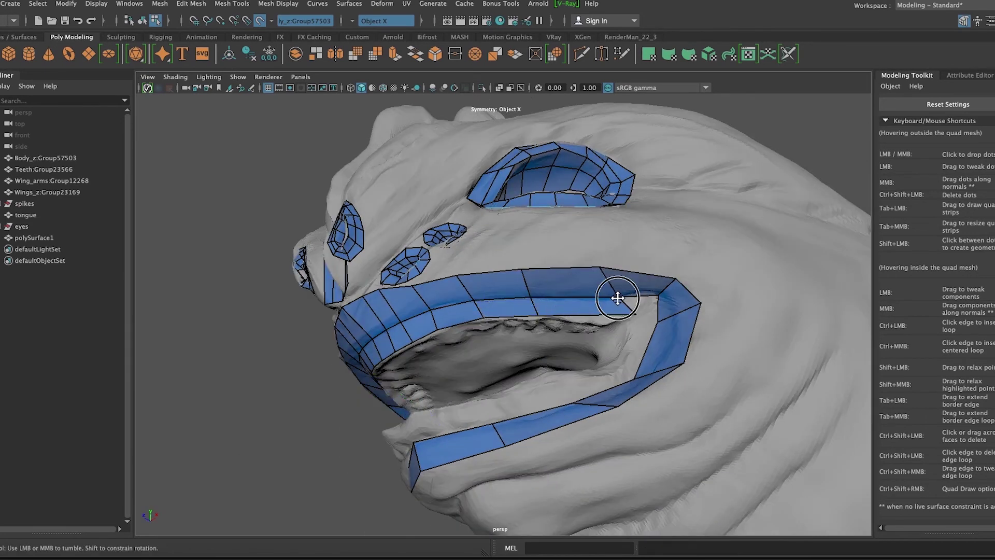
mouse_move(648, 320)
left_mouse_down("alt")
mouse_move(771, 388)
mouse_move(644, 357)
left_mouse_up("alt")
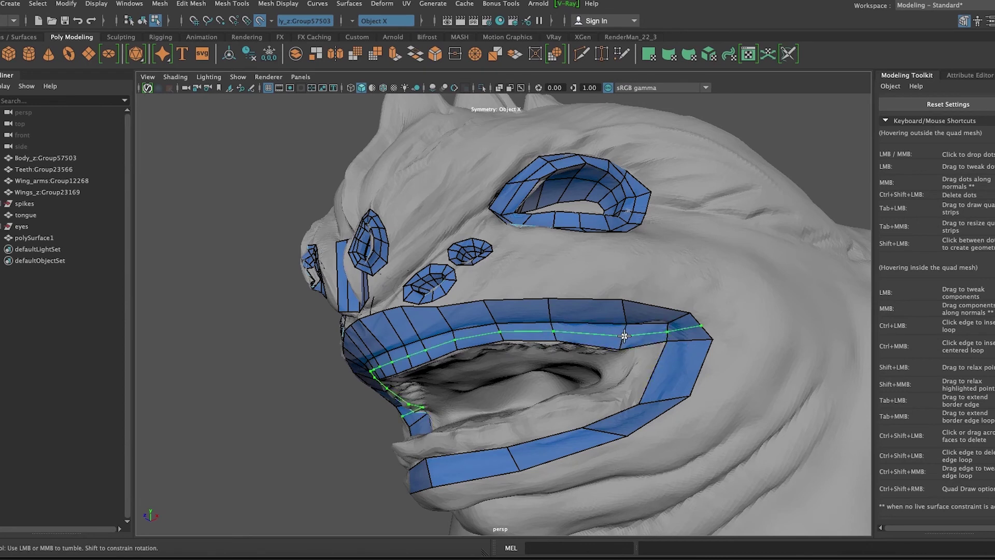
left_click_drag(623, 337, 691, 311, "shift")
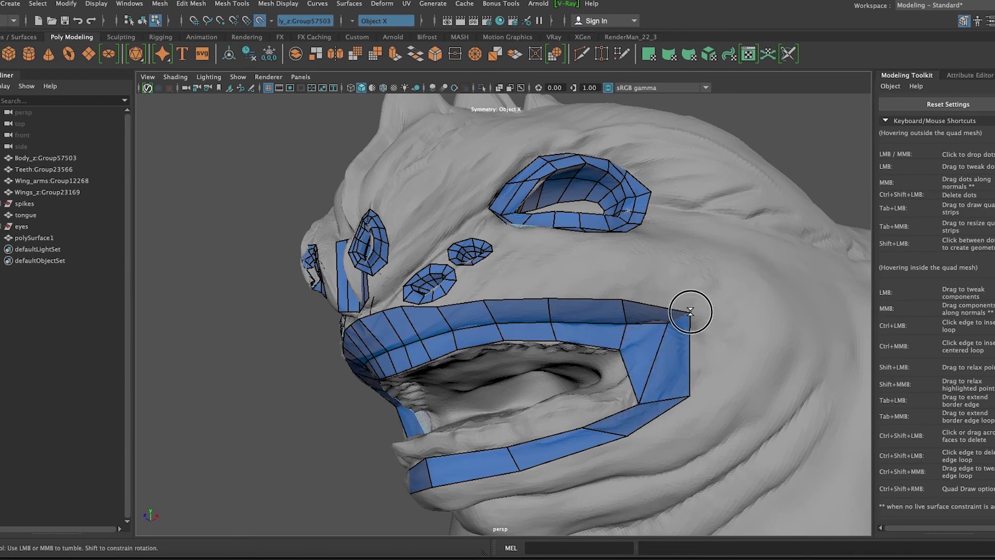
left_click_drag(628, 340, 320, 380, "alt")
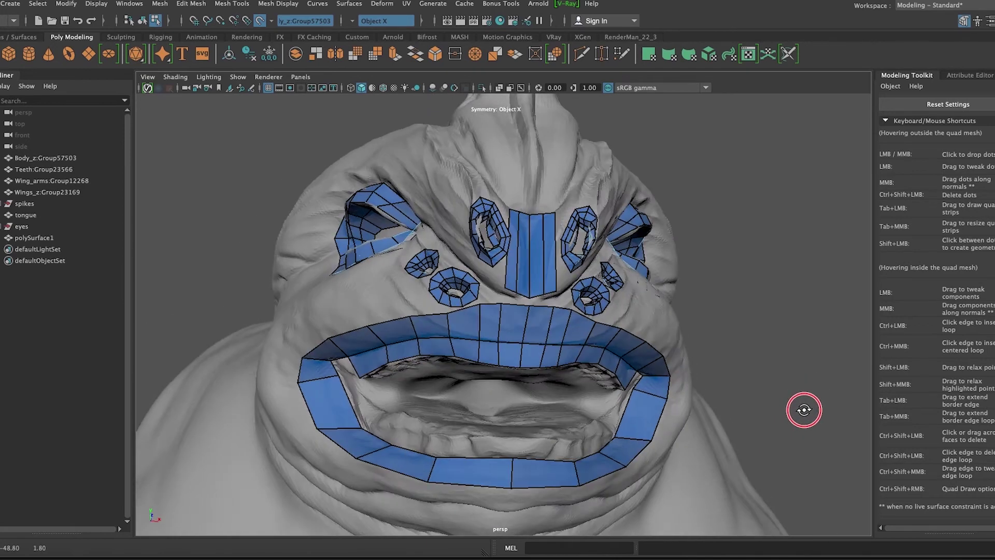
left_click_drag(354, 417, 383, 411)
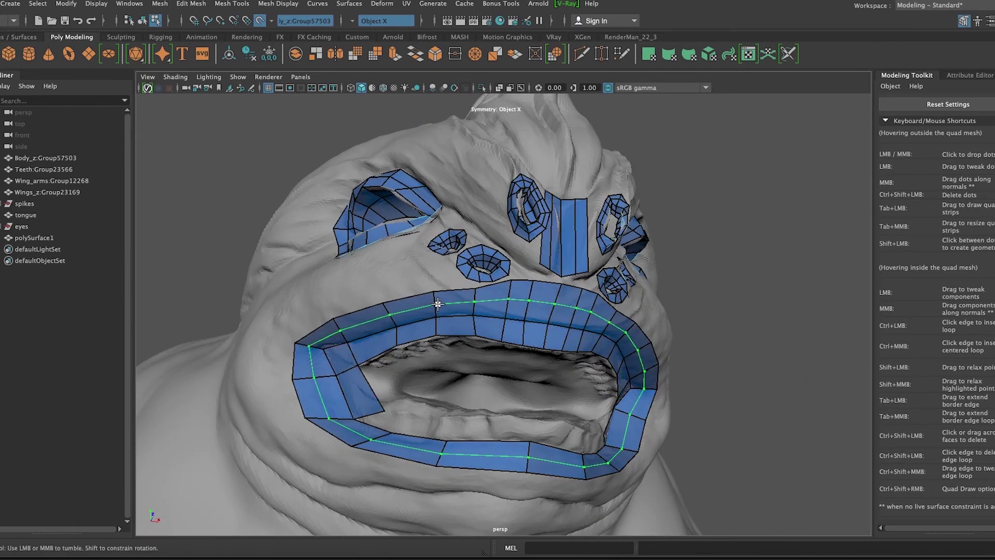
left_click_drag(440, 300, 508, 296, "alt")
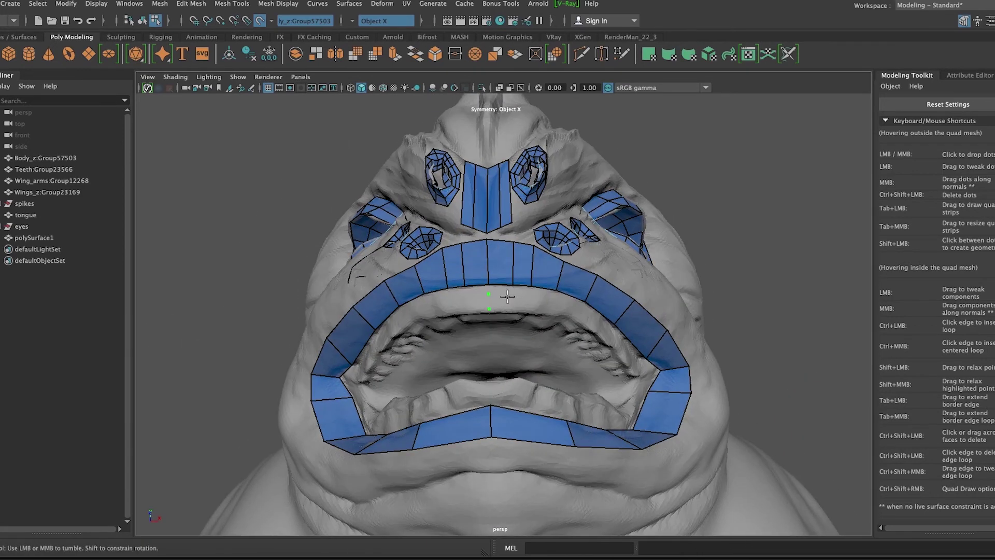
Add a quad strip along the inner upper lip and inspect it from several angles.
right_click_drag(554, 345, 576, 337, "alt")
mouse_move(499, 282)
left_mouse_down()
mouse_move(766, 450)
mouse_move(628, 384)
left_mouse_up()
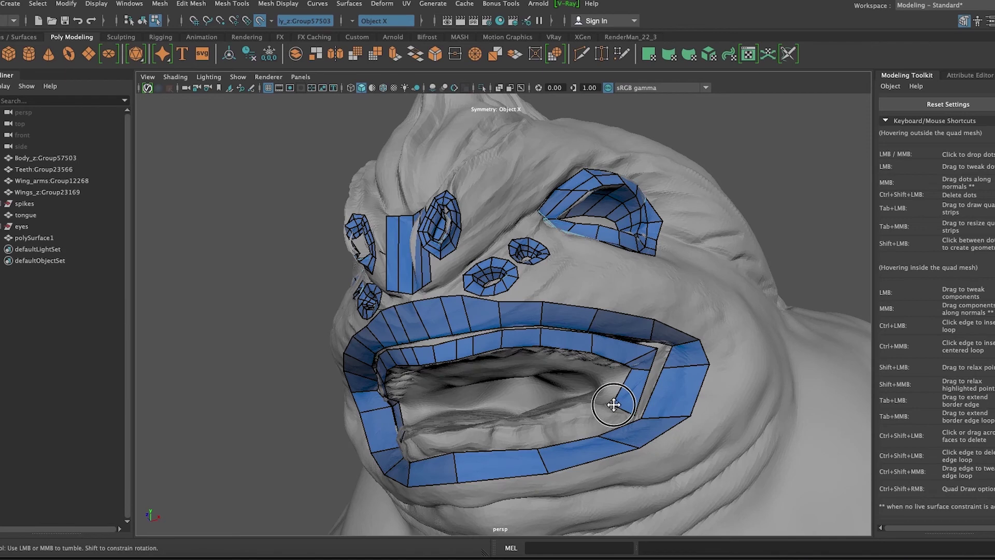
mouse_move(536, 441)
left_mouse_down("alt")
mouse_move(493, 456)
mouse_move(679, 363)
mouse_move(633, 278)
mouse_move(536, 304)
left_mouse_up("alt")
mouse_move(488, 413)
left_mouse_down("alt")
mouse_move(649, 456)
mouse_move(604, 334)
mouse_move(689, 378)
mouse_move(338, 275)
mouse_move(465, 334)
mouse_move(518, 451)
mouse_move(525, 390)
mouse_move(484, 282)
left_mouse_up("alt")
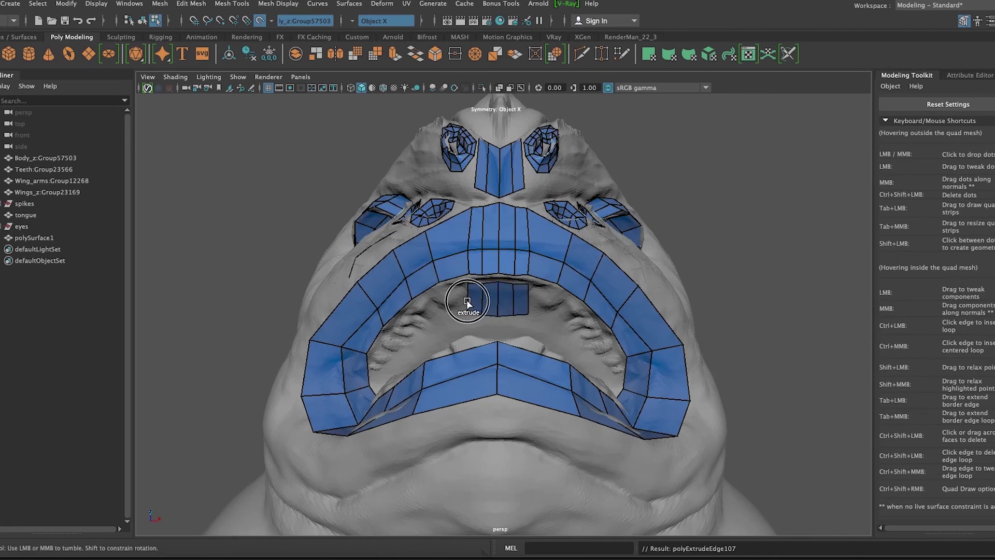
left_click_drag(451, 355, 400, 387, "alt")
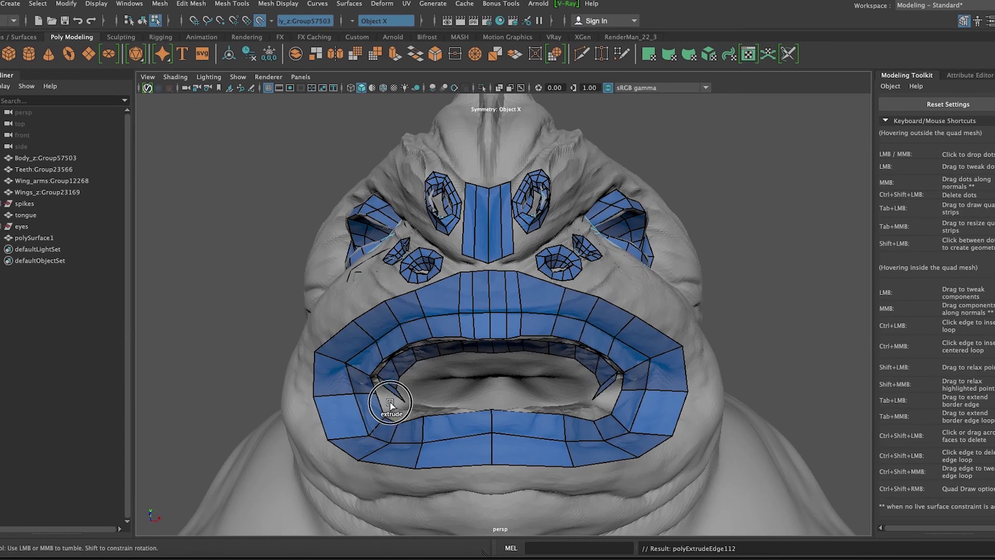
left_click_drag(441, 413, 429, 409, "alt")
mouse_move(500, 440)
left_mouse_down("alt")
mouse_move(453, 444)
mouse_move(452, 458)
mouse_move(527, 485)
left_mouse_up("alt")
middle_click_drag(527, 485, 509, 377, "alt")
mouse_move(509, 378)
left_mouse_down("alt")
mouse_move(542, 407)
mouse_move(521, 384)
mouse_move(711, 460)
mouse_move(522, 360)
left_mouse_up("alt")
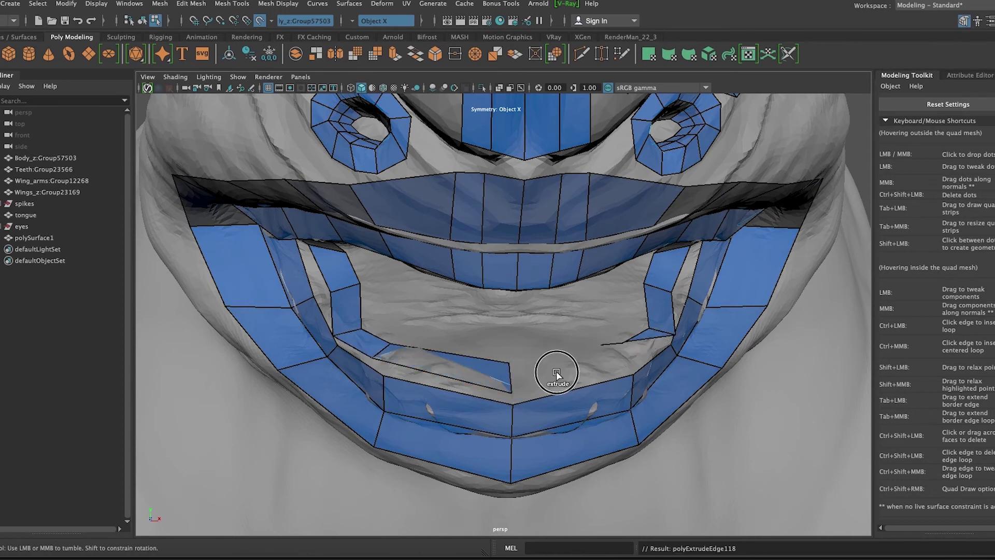
Replace the last extrusion with a new row of quads along the mouth border.
key("ctrl+z")
left_click_drag(611, 360, 463, 379)
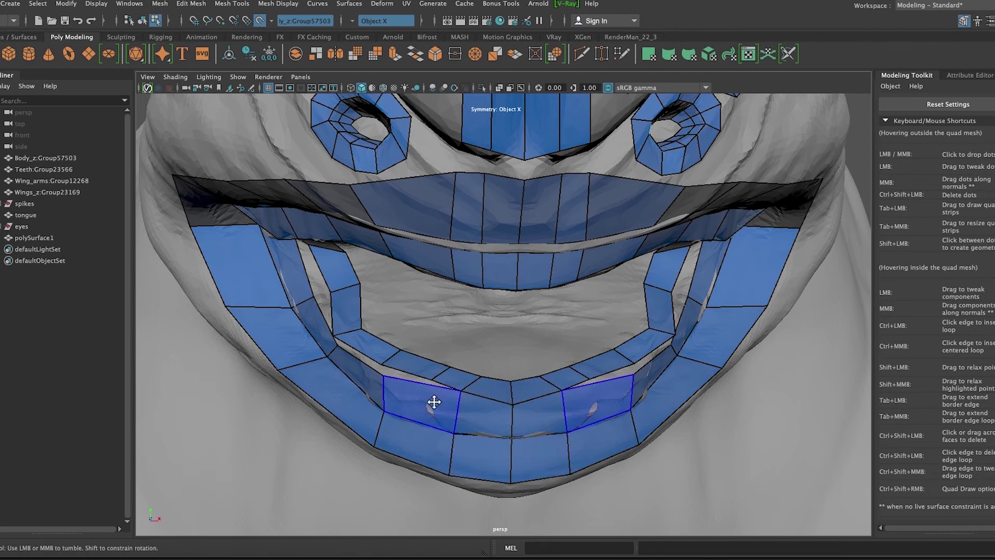
mouse_move(382, 366)
left_mouse_down("alt")
mouse_move(299, 310)
mouse_move(300, 296)
mouse_move(355, 278)
left_mouse_up("alt")
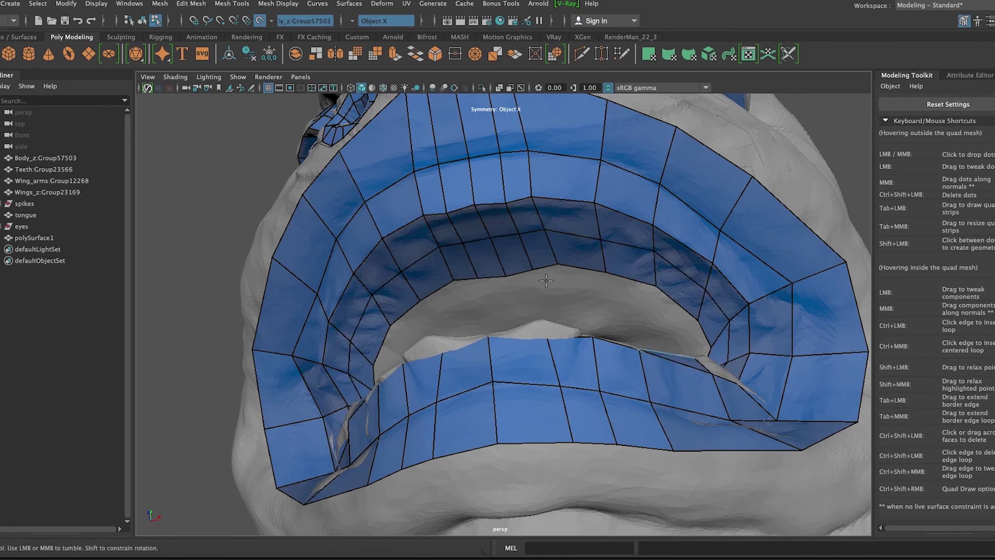
left_click_drag(546, 238, 600, 411, "alt")
scroll(379, 351, "up", 3)
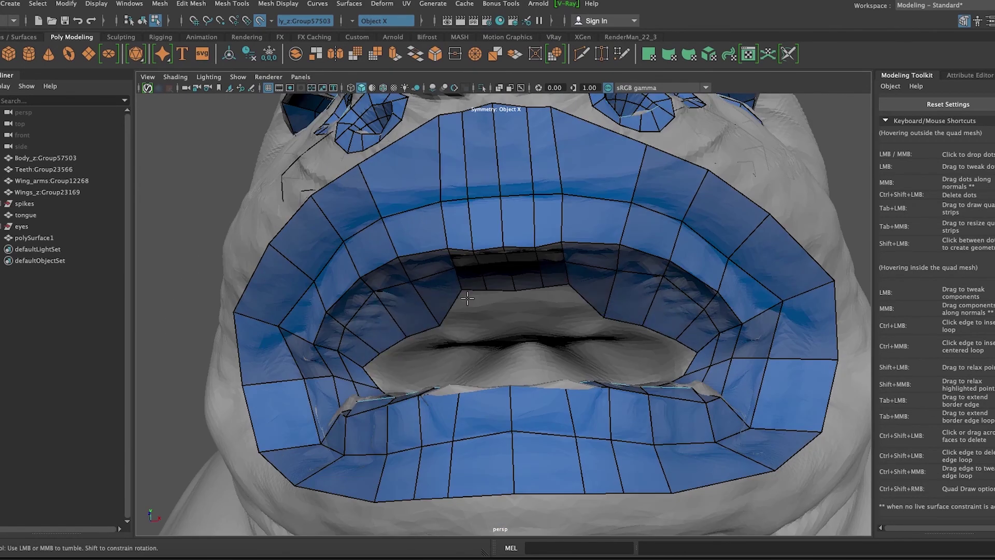
mouse_move(380, 351)
left_mouse_down("alt")
mouse_move(389, 412)
mouse_move(404, 395)
mouse_move(502, 472)
left_mouse_up("alt")
Delete the chin quads and extrude new quads into the chin gap.
left_click(498, 416, "ctrl+shift")
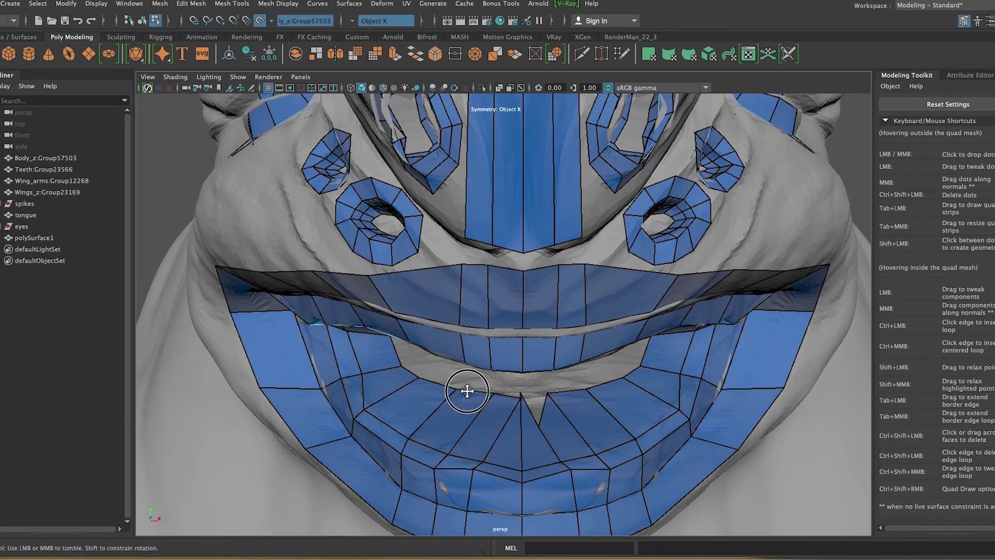
mouse_move(498, 430)
left_mouse_down("alt")
mouse_move(416, 430)
mouse_move(518, 428)
left_mouse_up("alt")
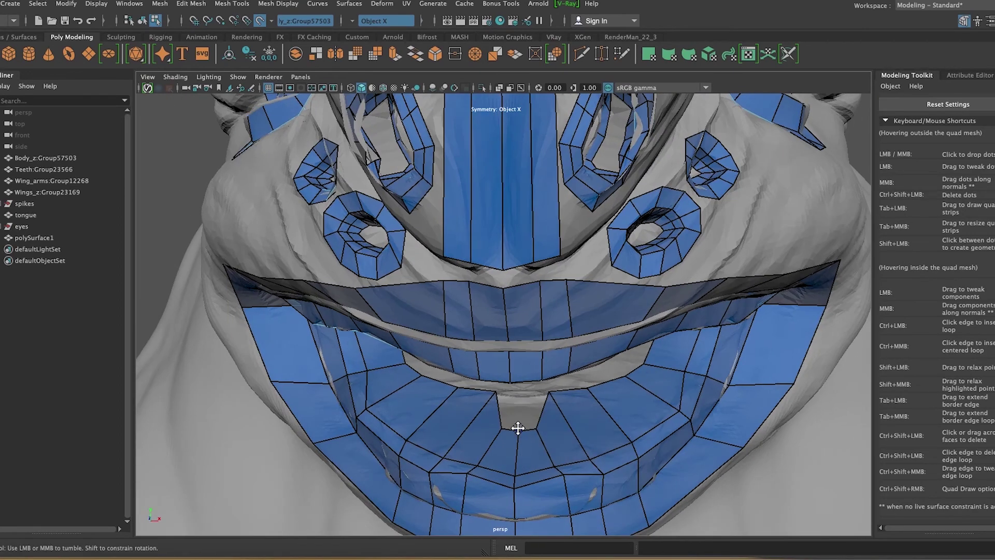
mouse_move(564, 398)
left_mouse_down("ctrl+shift")
mouse_move(562, 431)
mouse_move(532, 449)
left_mouse_up("ctrl+shift")
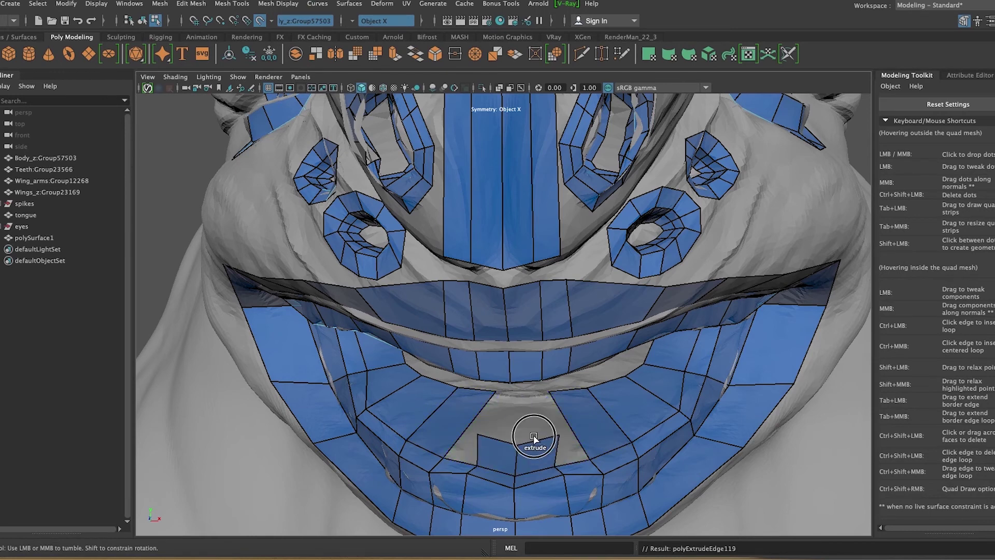
mouse_move(497, 418)
left_mouse_down()
mouse_move(515, 440)
mouse_move(543, 378)
mouse_move(498, 443)
left_mouse_up()
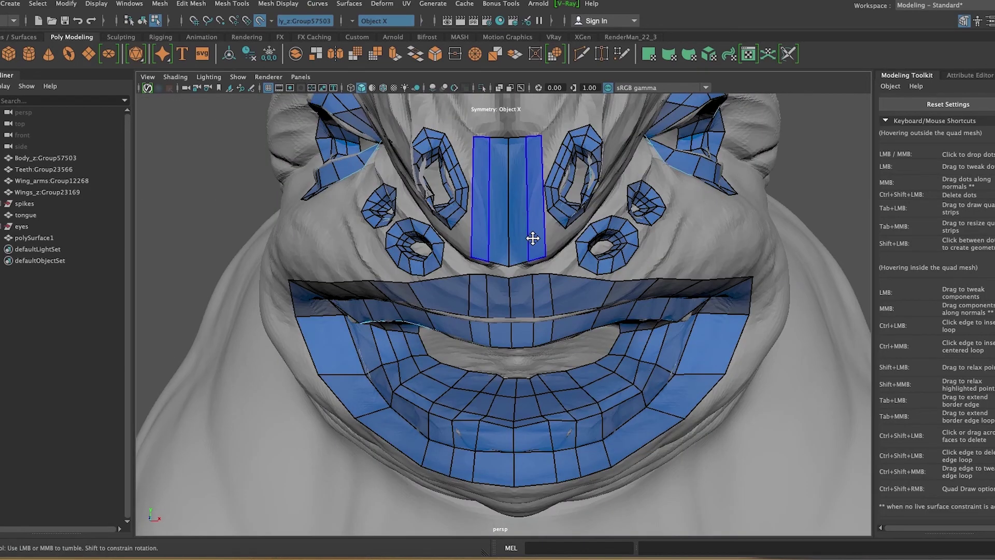
left_click_drag(533, 238, 521, 254)
key("ctrl+z")
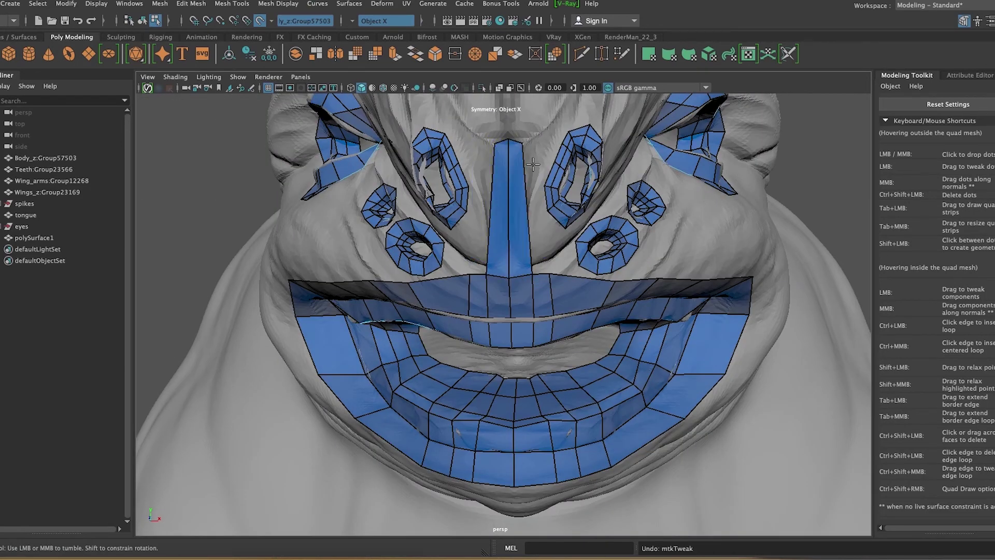
Undo a stray nose extension and fill the placed nose dots with quads.
left_click_drag(533, 165, 560, 165)
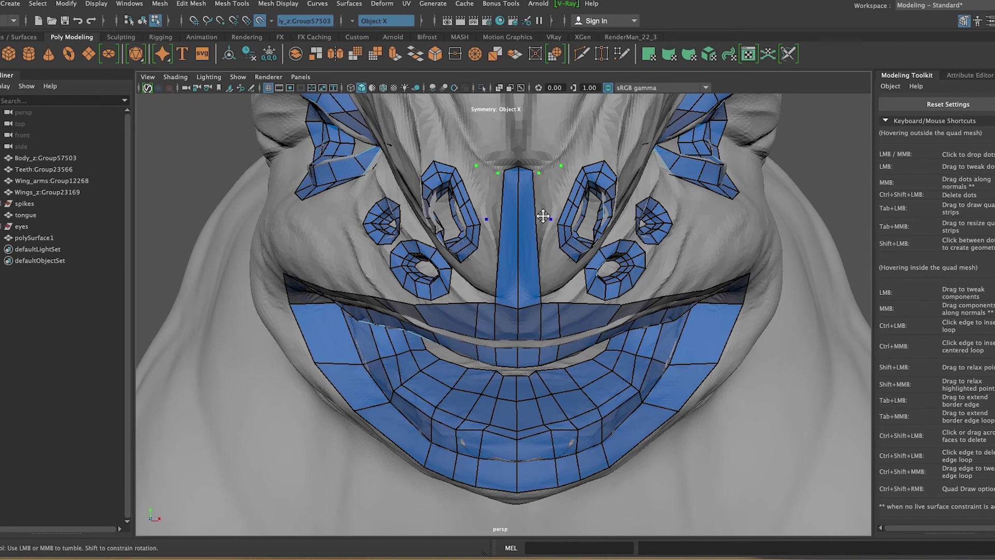
key("ctrl+z")
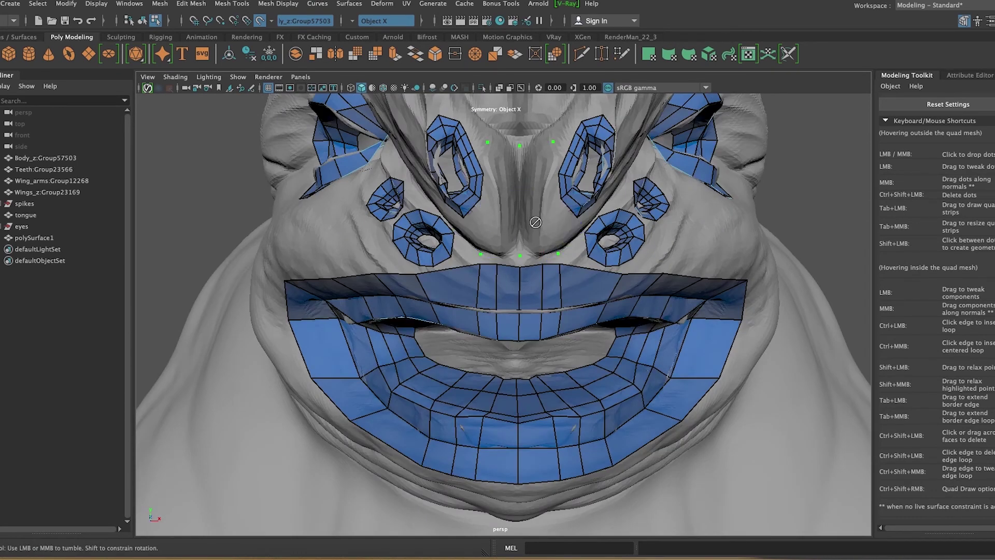
left_click(524, 204, "shift")
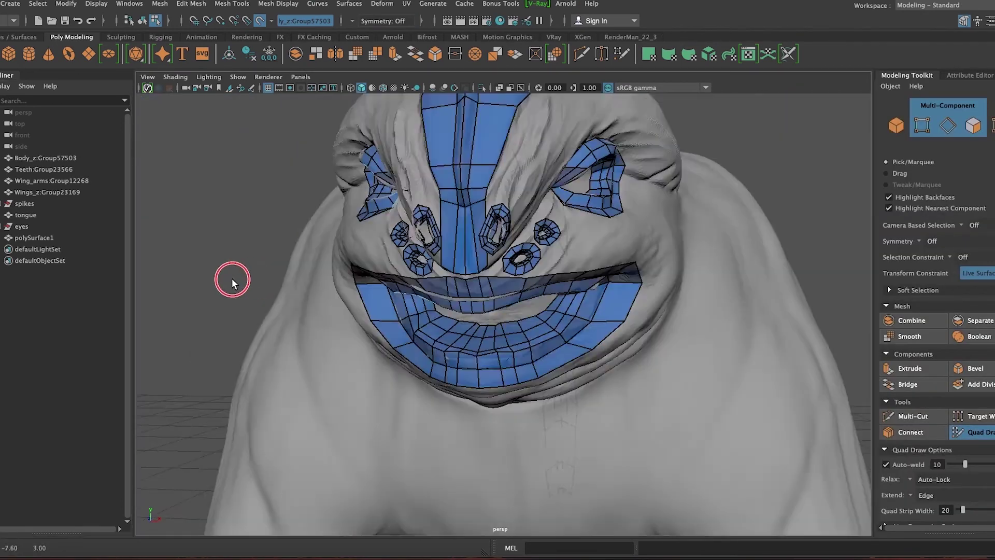
mouse_move(222, 278)
left_mouse_down("alt")
mouse_move(460, 273)
mouse_move(512, 297)
mouse_move(468, 192)
left_mouse_up("alt")
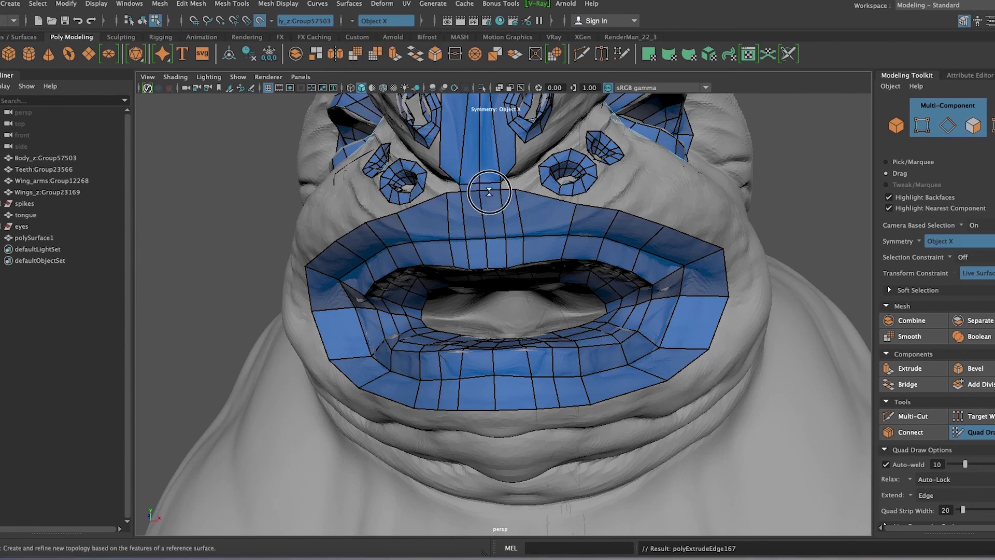
left_click_drag(626, 215, 629, 214, "alt")
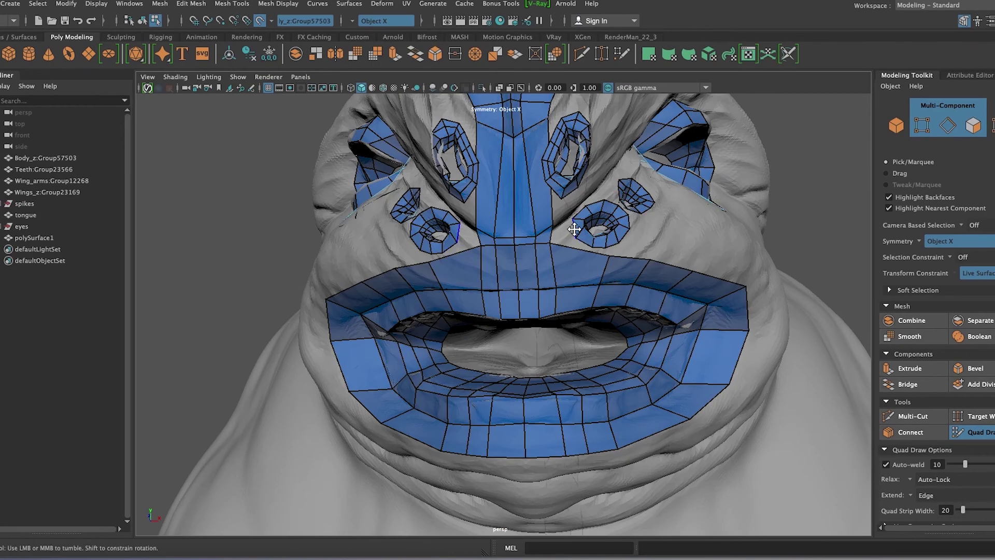
Inspect the face from several angles and select polySurface1 in the Outliner.
key("Tab")
mouse_move(647, 250)
left_mouse_down("alt")
mouse_move(644, 349)
mouse_move(668, 411)
mouse_move(615, 382)
mouse_move(658, 354)
mouse_move(462, 324)
left_mouse_up("alt")
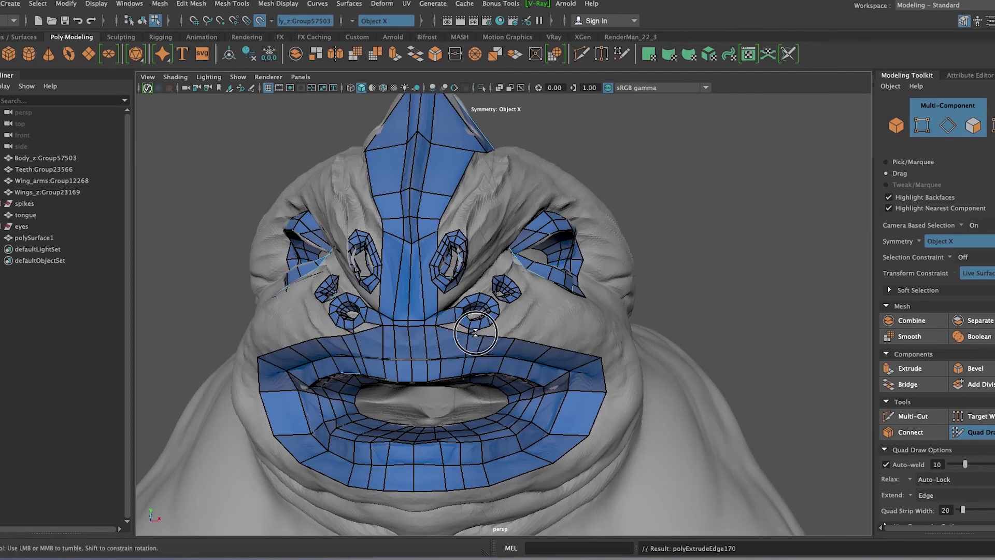
left_click_drag(655, 362, 648, 380, "alt")
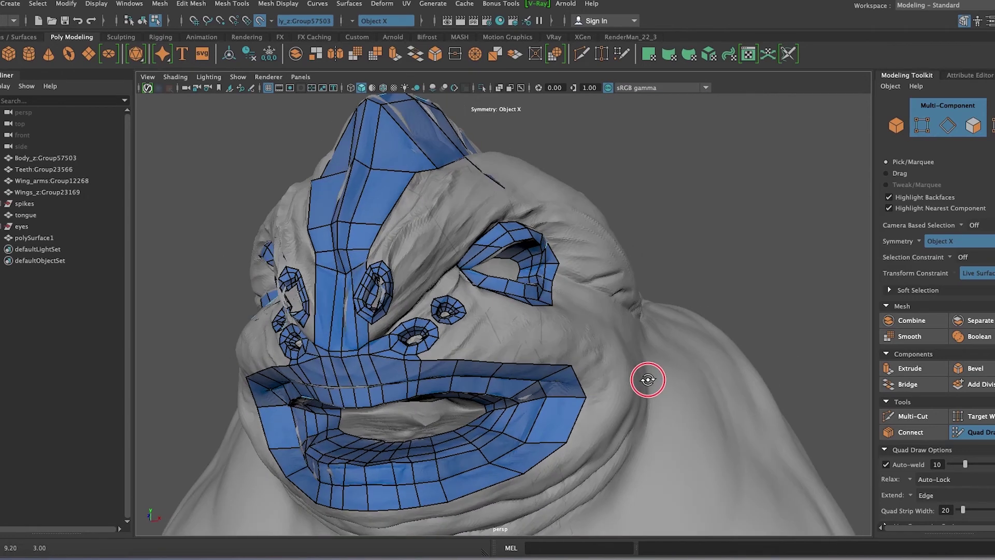
mouse_move(510, 349)
left_mouse_down("alt")
mouse_move(501, 371)
mouse_move(522, 377)
left_mouse_up("alt")
left_click(34, 238)
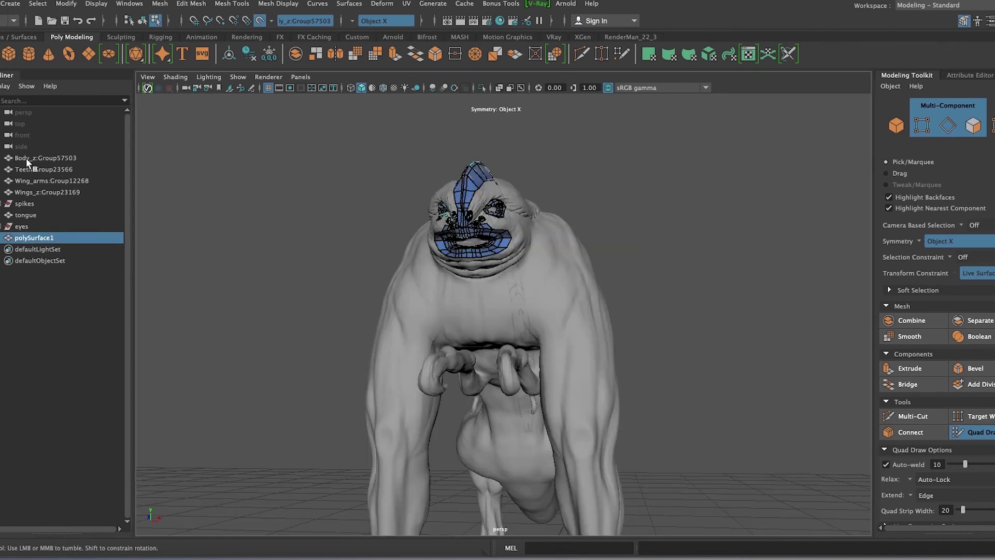
Orbit around the face to view the mouth, nostrils and eyes from several angles.
mouse_move(290, 259)
right_mouse_down("alt")
mouse_move(261, 257)
mouse_move(495, 367)
right_mouse_up("alt")
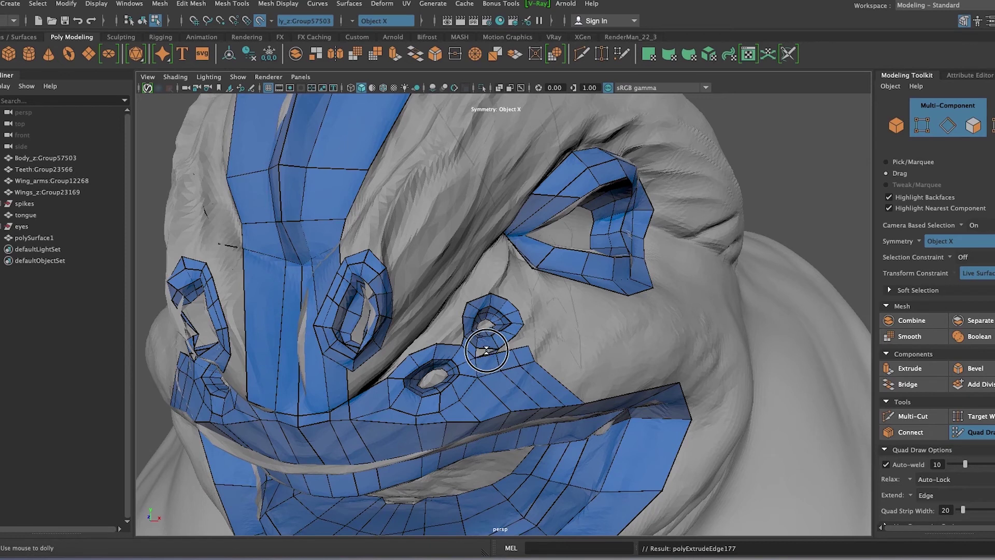
mouse_move(511, 339)
left_mouse_down("alt")
mouse_move(341, 422)
mouse_move(475, 392)
left_mouse_up("alt")
mouse_move(466, 355)
left_mouse_down("alt")
mouse_move(596, 378)
mouse_move(577, 380)
left_mouse_up("alt")
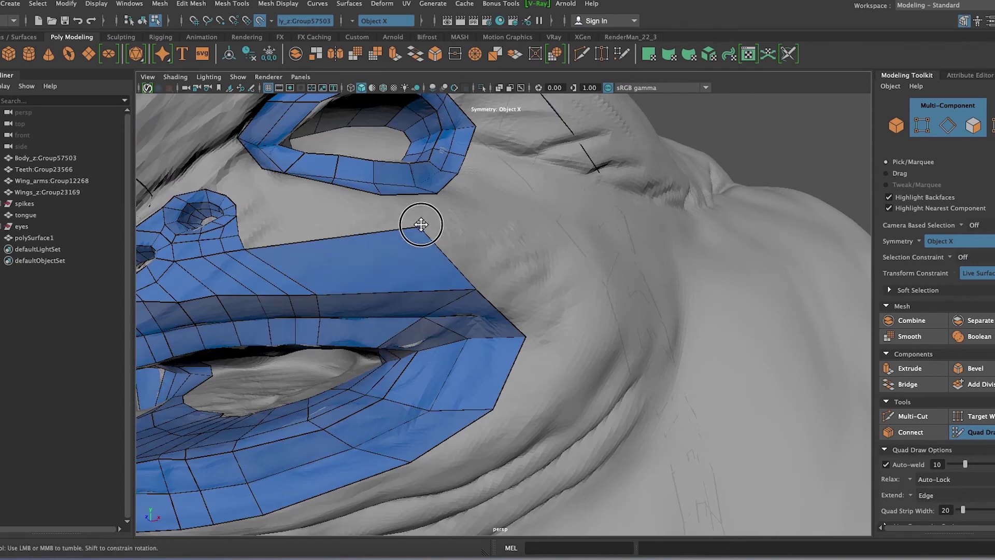
right_click_drag(420, 224, 399, 294, "alt")
left_click_drag(400, 294, 570, 247, "alt")
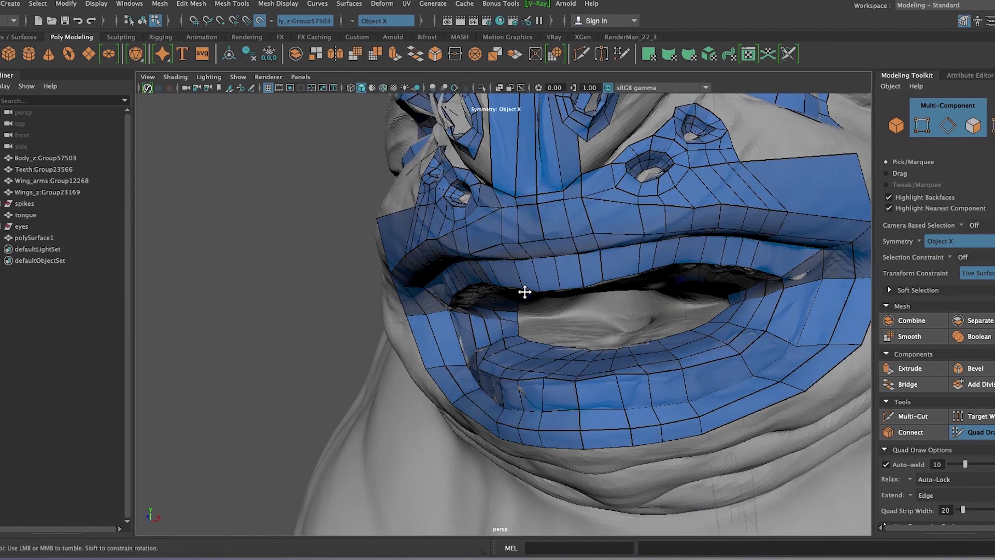
mouse_move(350, 319)
left_mouse_down("alt")
mouse_move(251, 334)
mouse_move(407, 284)
mouse_move(435, 260)
mouse_move(425, 136)
left_mouse_up("alt")
mouse_move(442, 195)
left_mouse_down("alt")
mouse_move(633, 271)
mouse_move(674, 270)
left_mouse_up("alt")
Delete the old nose strip faces and extend the quad column upward between the nostrils.
left_click(705, 355, "ctrl+shift")
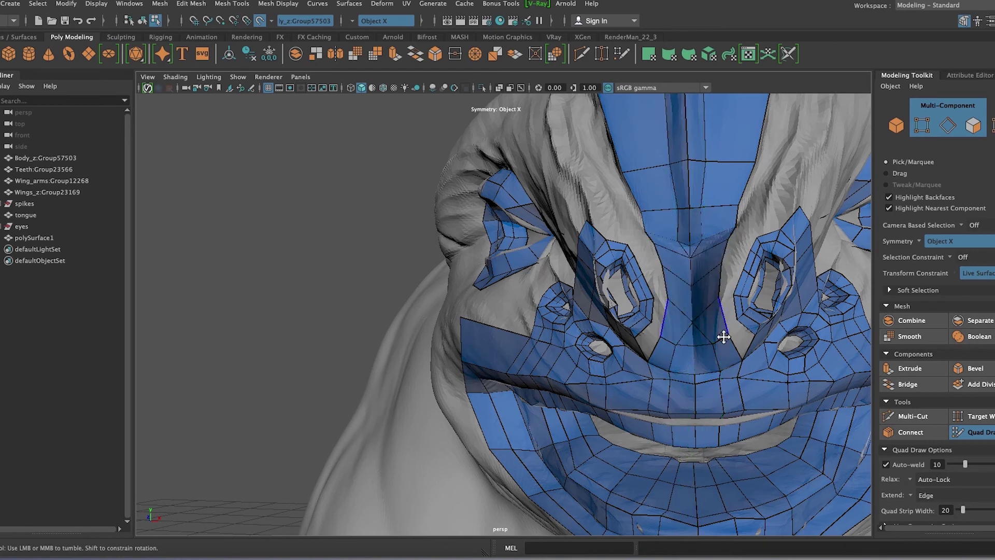
mouse_move(767, 377)
left_mouse_down("alt")
mouse_move(722, 374)
mouse_move(746, 365)
left_mouse_up("alt")
left_click(719, 421, "ctrl")
left_click(751, 324, "ctrl+shift")
key("ctrl+z")
left_click_drag(748, 315, 732, 289)
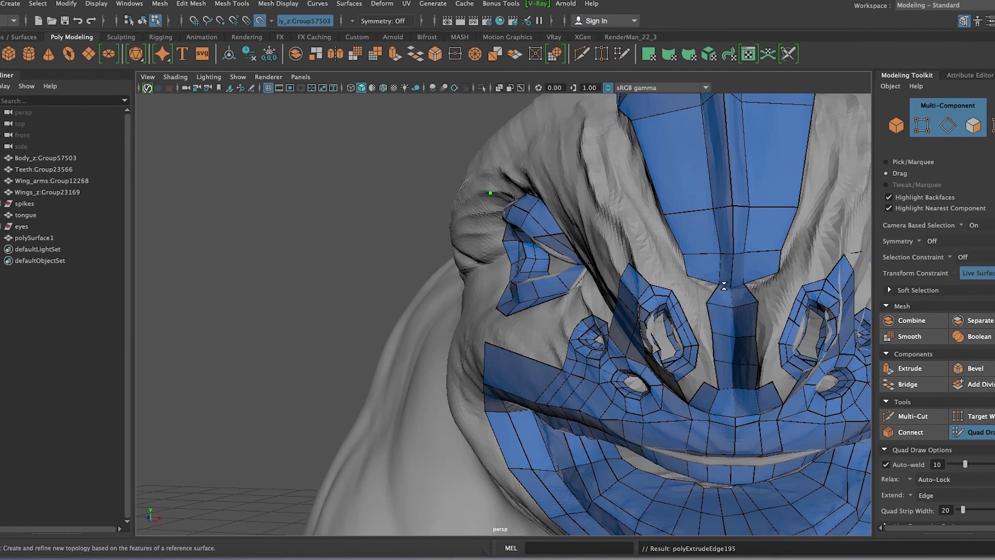
Turn on Object X symmetry and orbit around to the nose area.
left_click(383, 21)
left_click(379, 42)
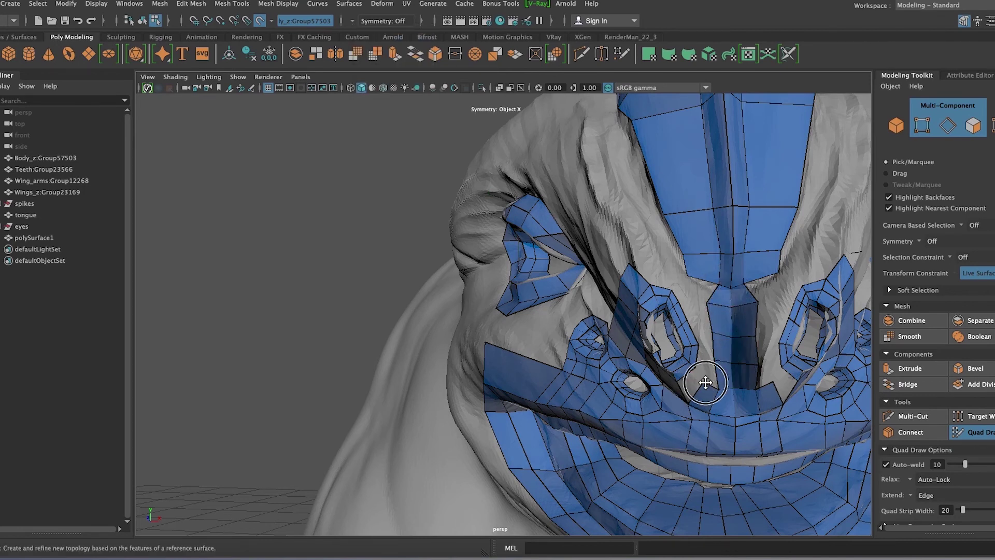
left_click_drag(702, 382, 391, 332, "alt")
mouse_move(402, 288)
left_mouse_down("alt")
mouse_move(751, 356)
mouse_move(433, 351)
mouse_move(447, 378)
mouse_move(702, 355)
left_mouse_up("alt")
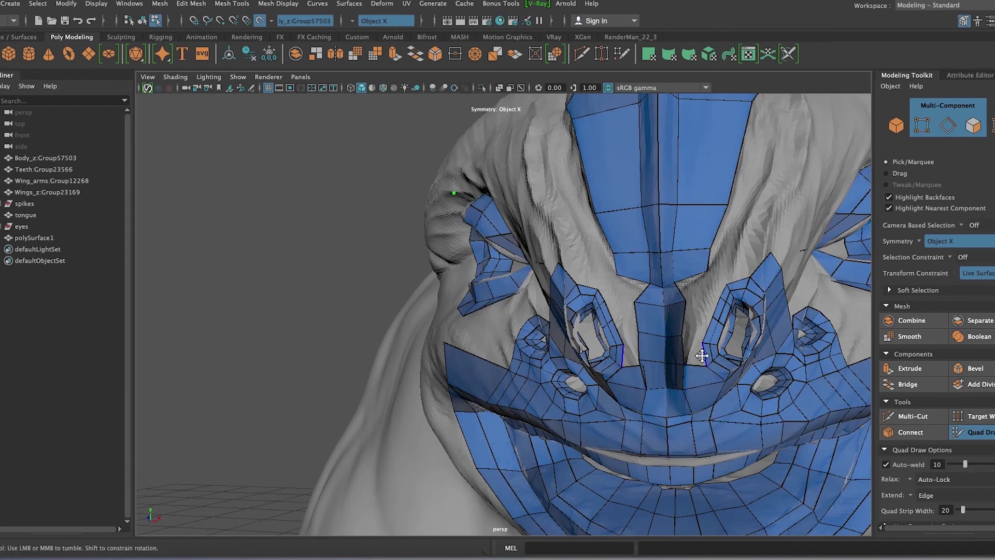
Fill the gap between the nose top and the upper band, then reshape the nose-bridge vertices.
left_click(678, 282, "shift")
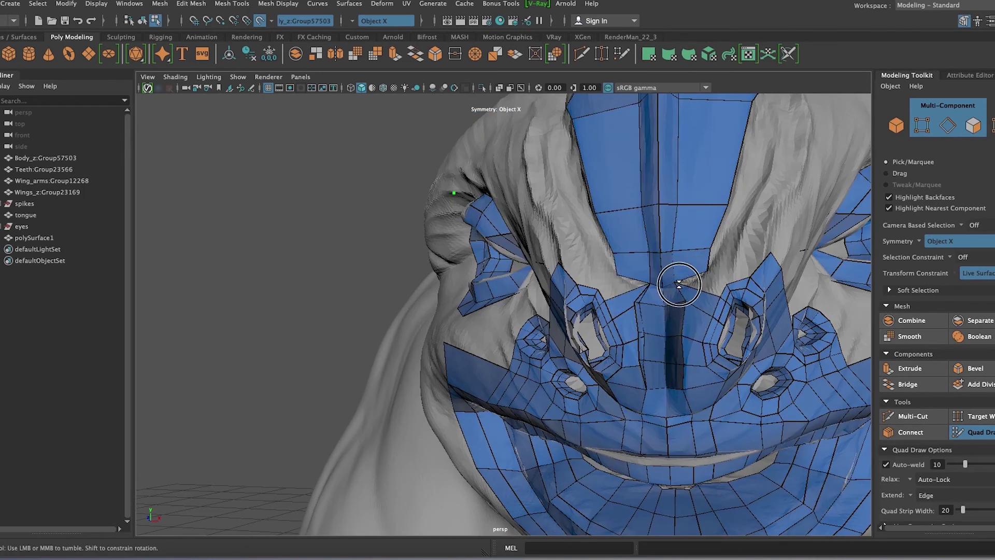
scroll(679, 284, "up", 5)
middle_click_drag(679, 284, 580, 374, "alt")
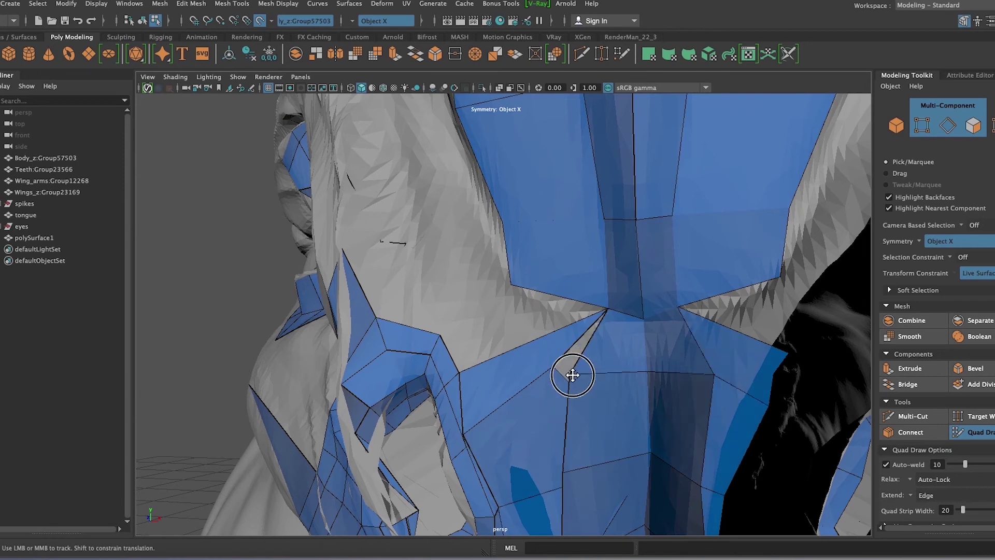
left_click_drag(572, 375, 599, 433)
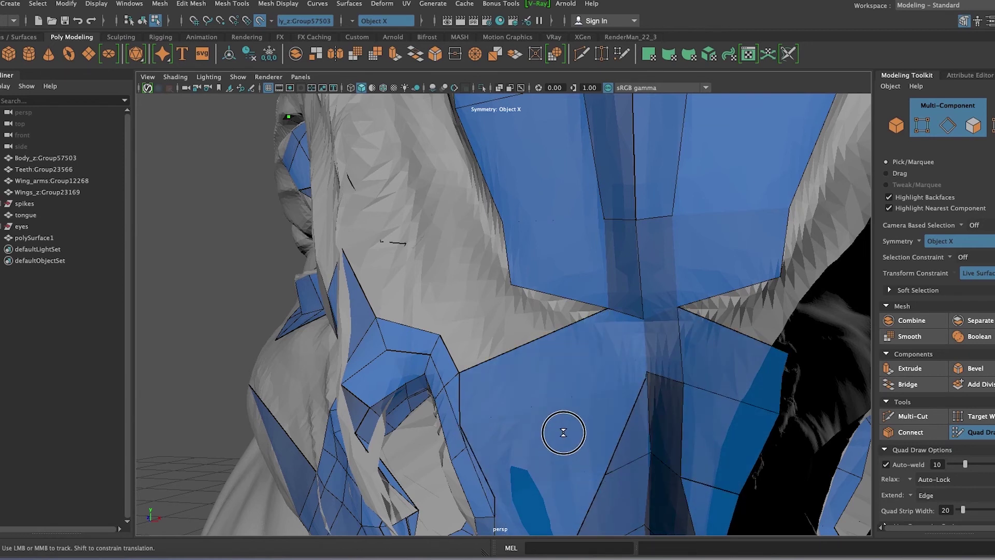
scroll(645, 471, "down", 5)
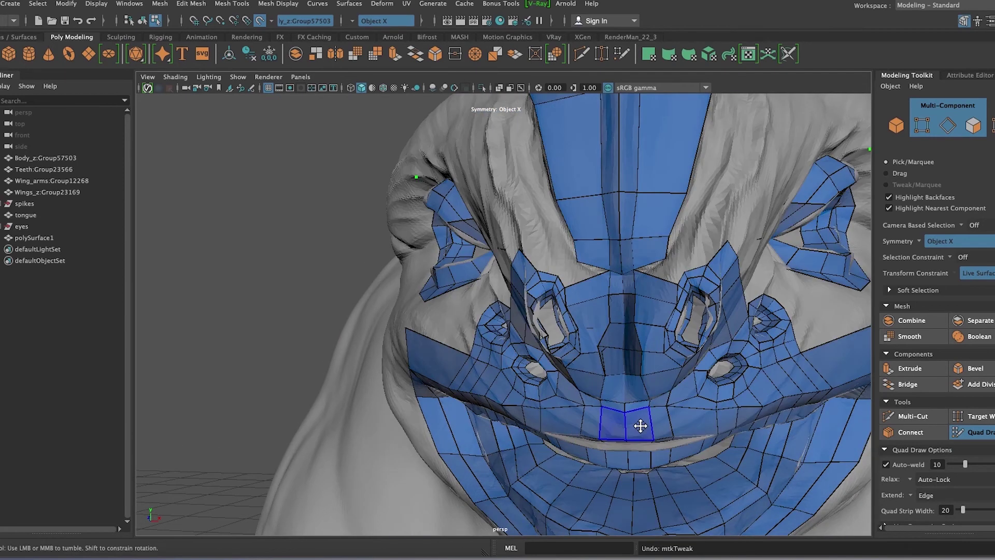
scroll(639, 422, "up", 5)
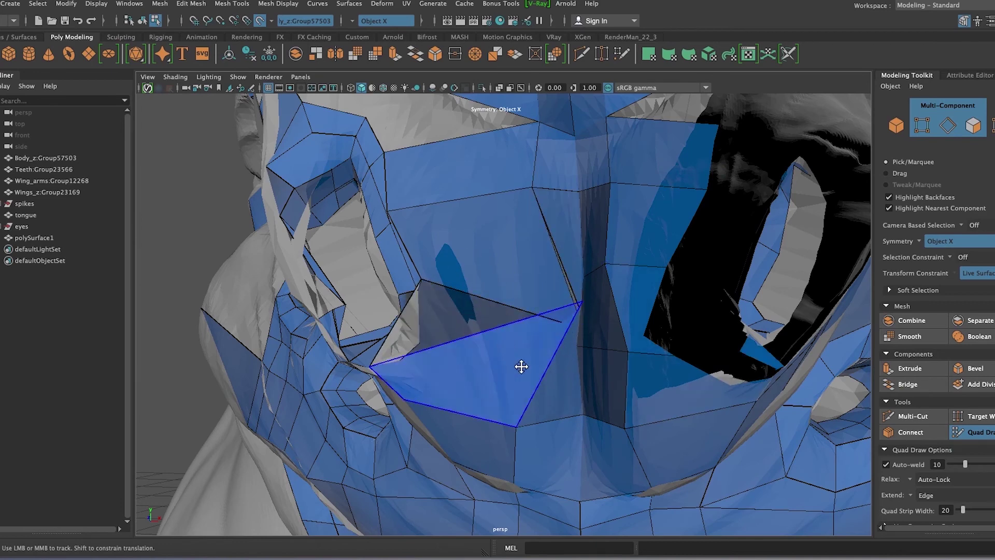
left_click_drag(488, 345, 582, 318)
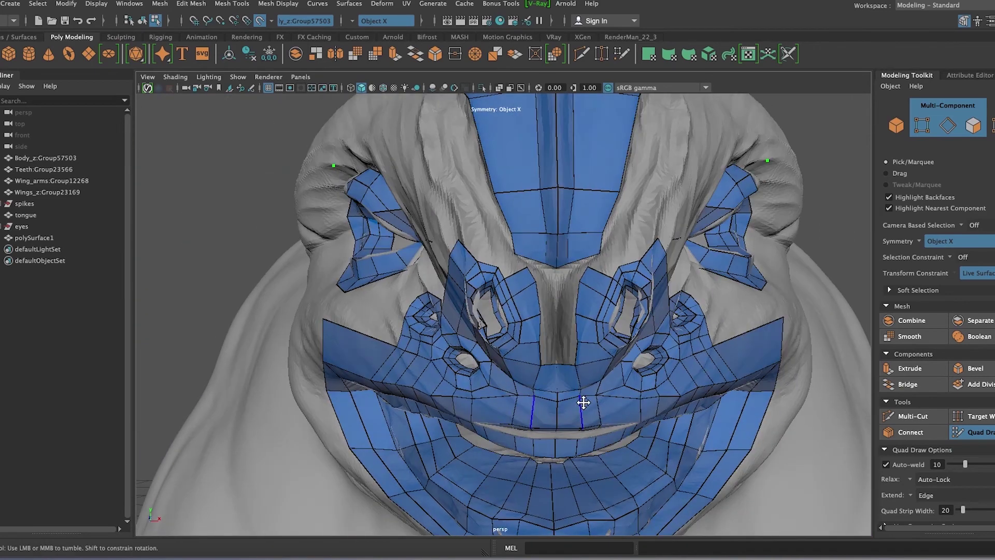
scroll(519, 407, "up", 5)
Extrude a face from the nose edge, delete the stray quads, then undo both deletions.
left_click_drag(497, 386, 509, 426)
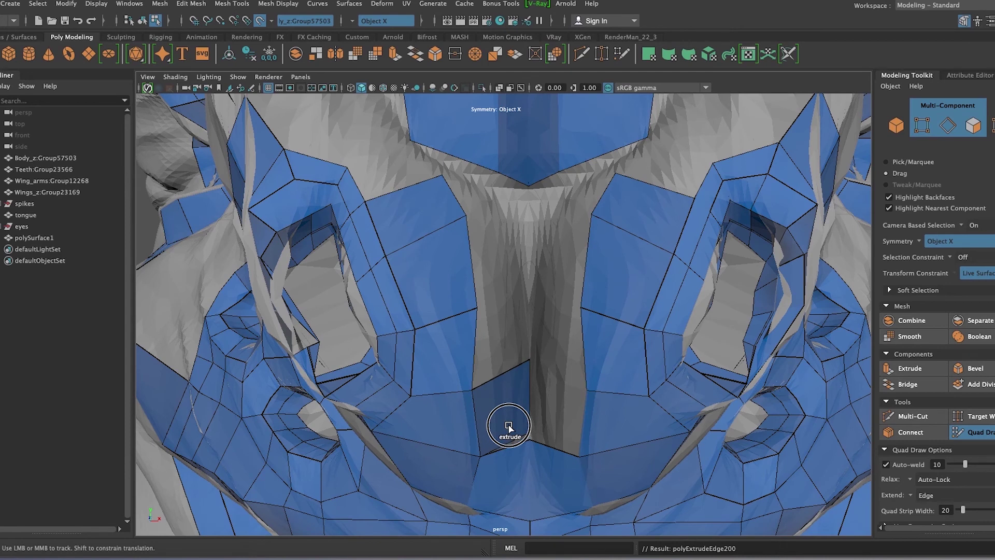
left_click(505, 415, "ctrl+shift")
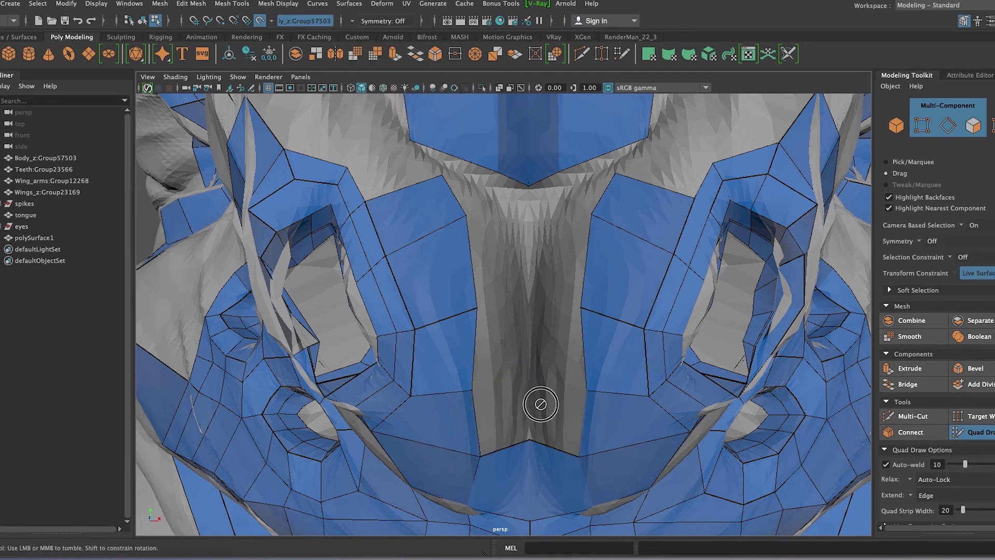
left_click(590, 410, "ctrl+shift")
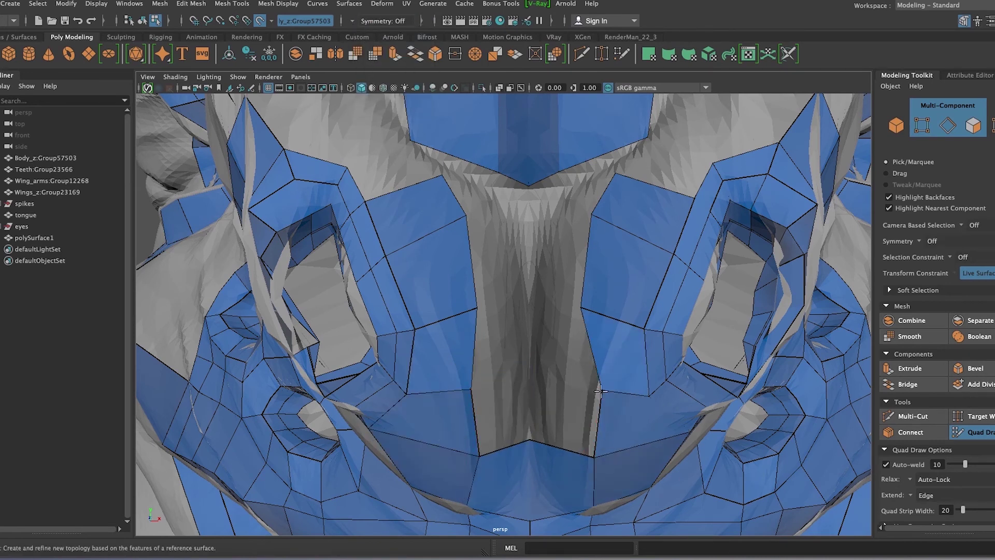
key("ctrl+z")
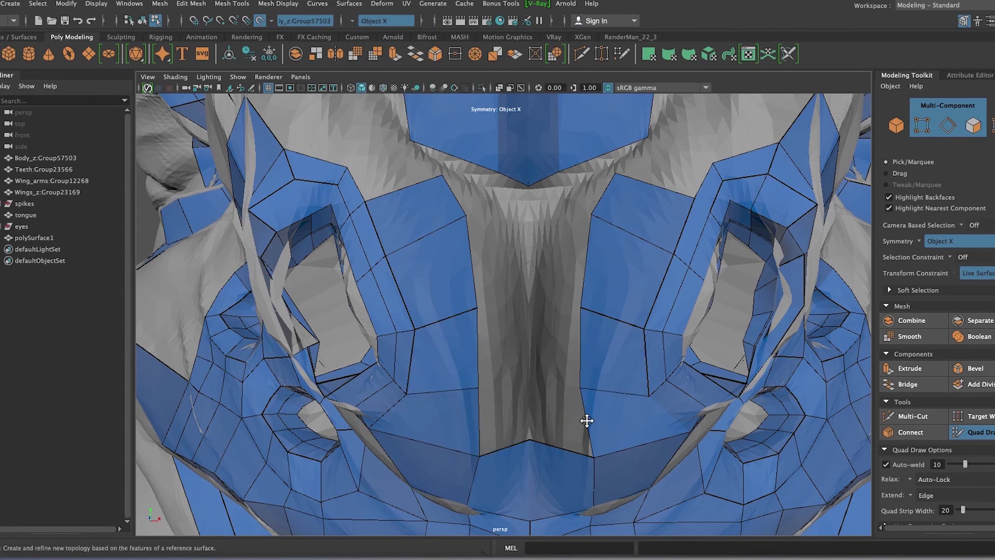
key("ctrl+z")
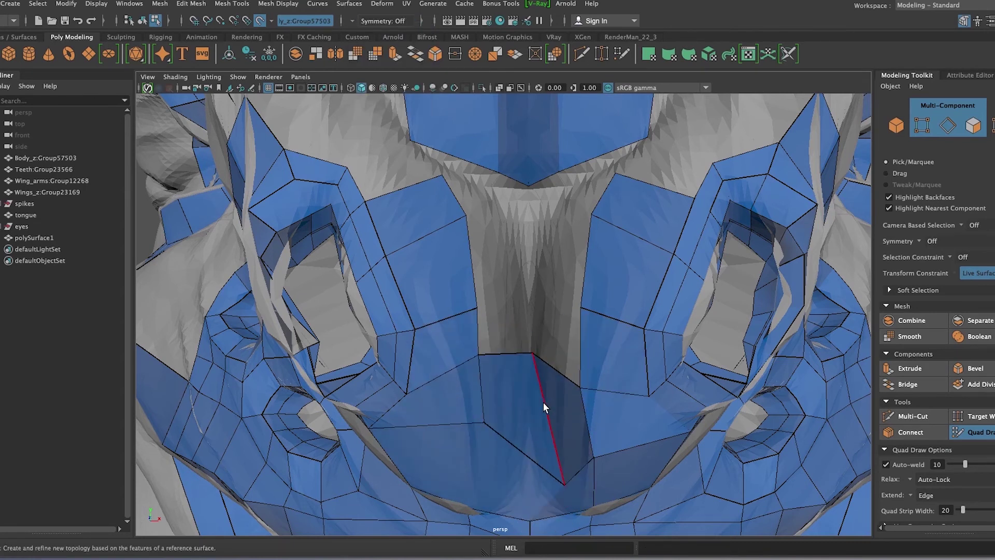
Fill the central gap with a new column of quads and add a diagonal edge.
middle_click_drag(480, 349, 535, 467, "alt")
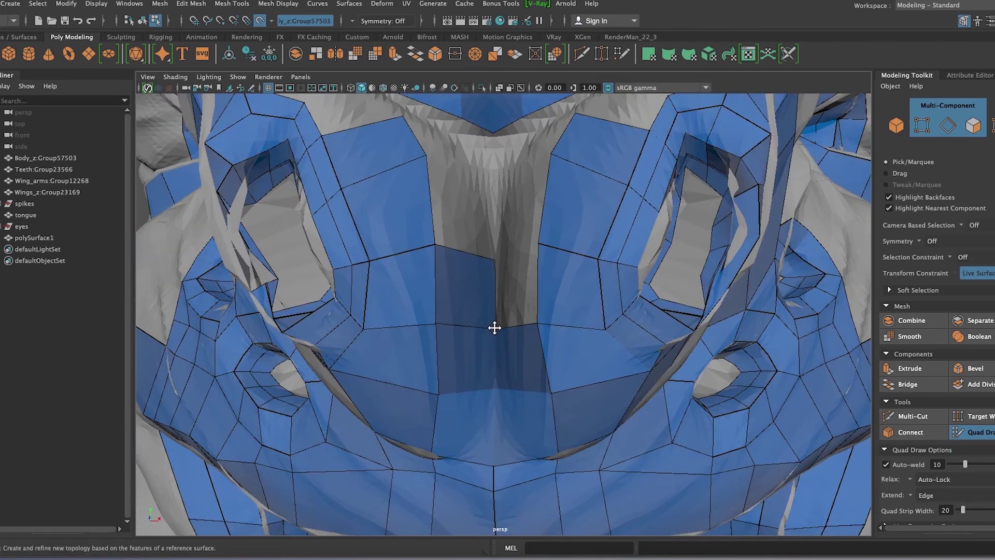
left_click_drag(440, 216, 466, 149)
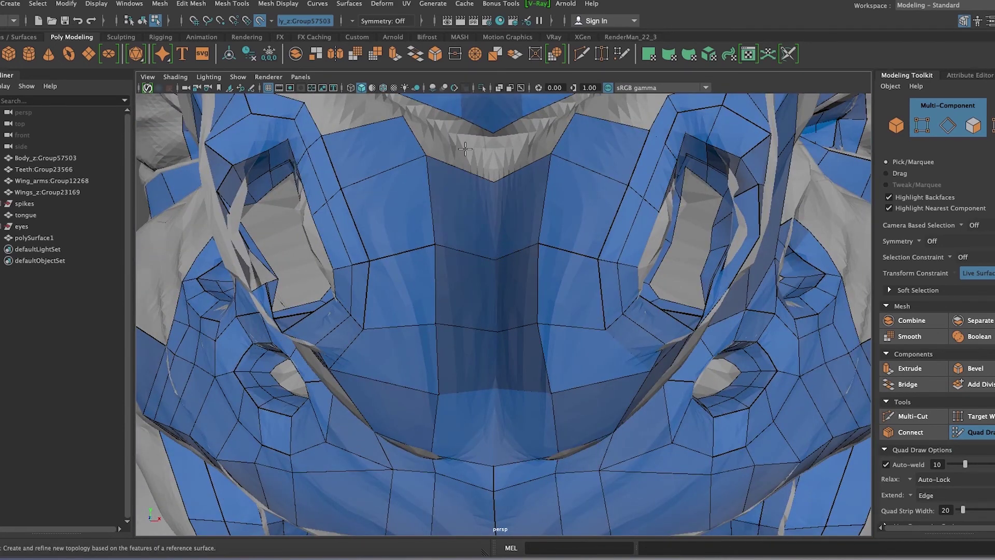
middle_click_drag(465, 150, 471, 309, "alt")
left_click_drag(469, 292, 470, 287)
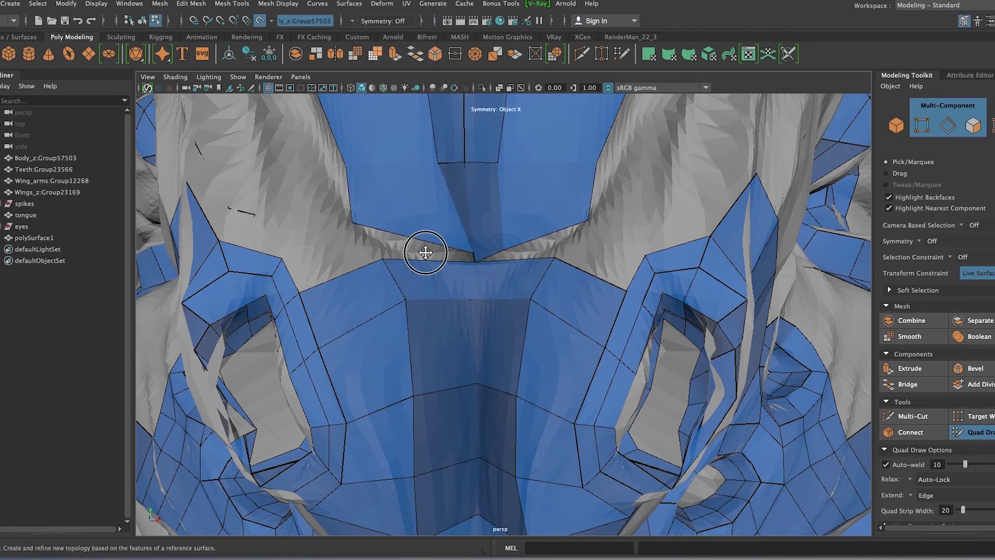
left_click_drag(422, 248, 383, 254)
Insert edge loops down the neck column and relax its centre vertices smooth.
left_click(444, 301, "ctrl")
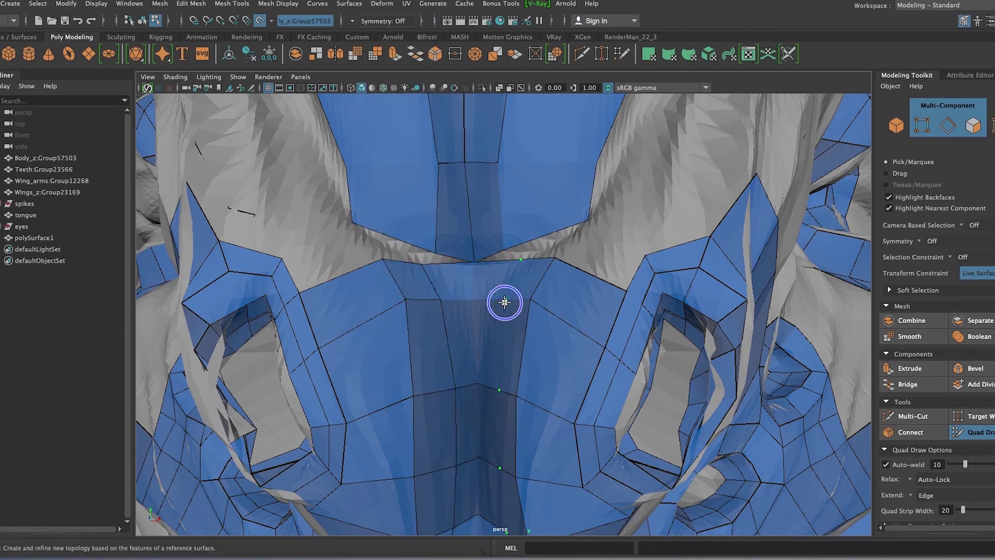
left_click(521, 441, "ctrl")
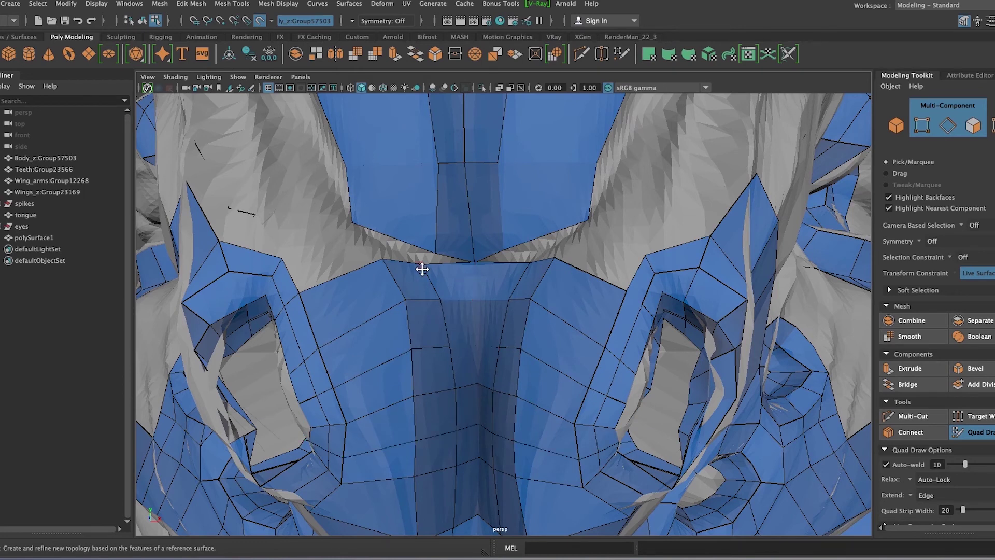
left_click_drag(553, 255, 591, 367, "shift")
left_click_drag(474, 280, 471, 248, "shift")
Re-enable X-axis symmetry and orbit to a new angle.
left_click(383, 21)
left_click(387, 39)
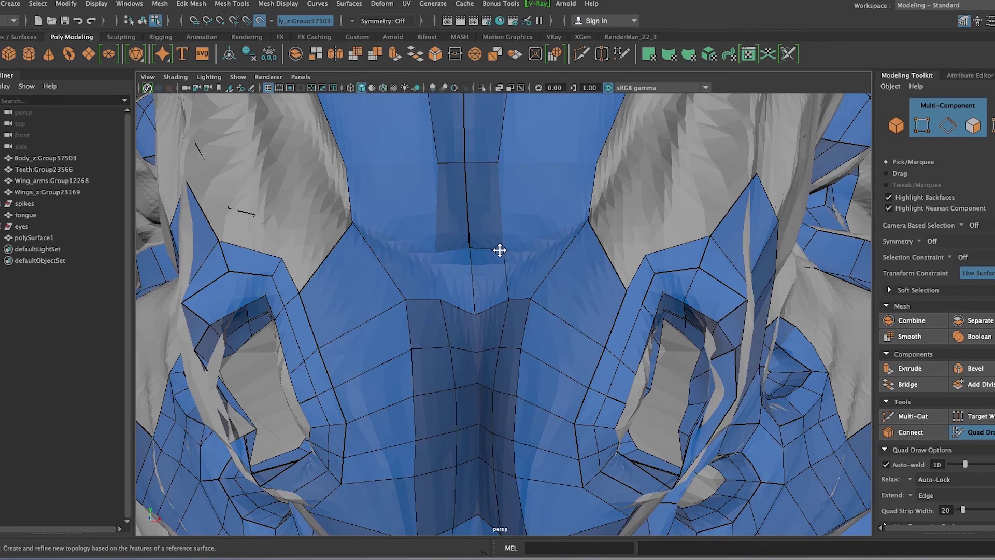
mouse_move(582, 344)
left_mouse_down("alt")
mouse_move(648, 367)
mouse_move(409, 378)
mouse_move(439, 311)
left_mouse_up("alt")
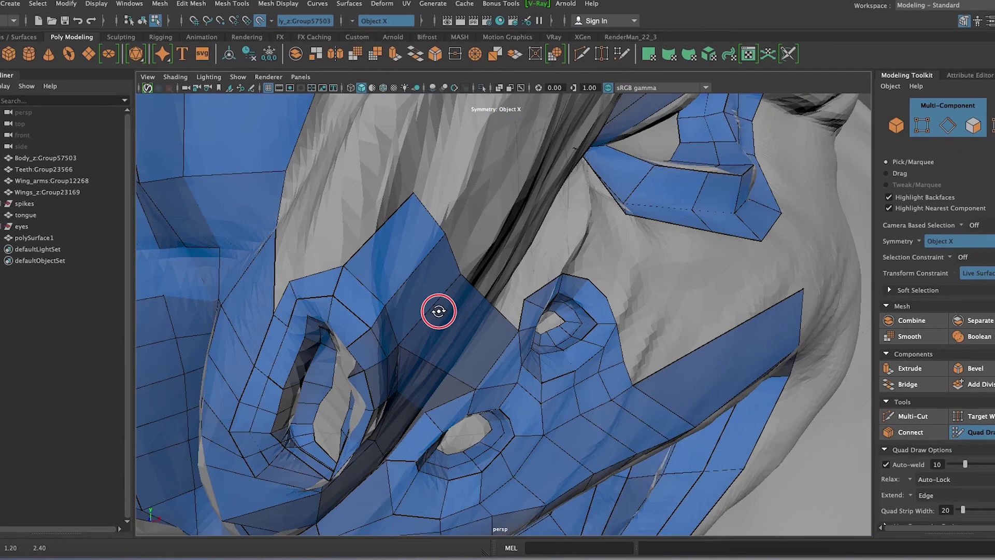
Orbit to a three-quarter face view and extrude the nose-bridge edge upward into quads.
mouse_move(316, 384)
left_mouse_down("alt")
mouse_move(439, 462)
mouse_move(825, 419)
left_mouse_up("alt")
mouse_move(771, 415)
middle_mouse_down("alt")
mouse_move(626, 394)
mouse_move(411, 418)
mouse_move(444, 468)
middle_mouse_up("alt")
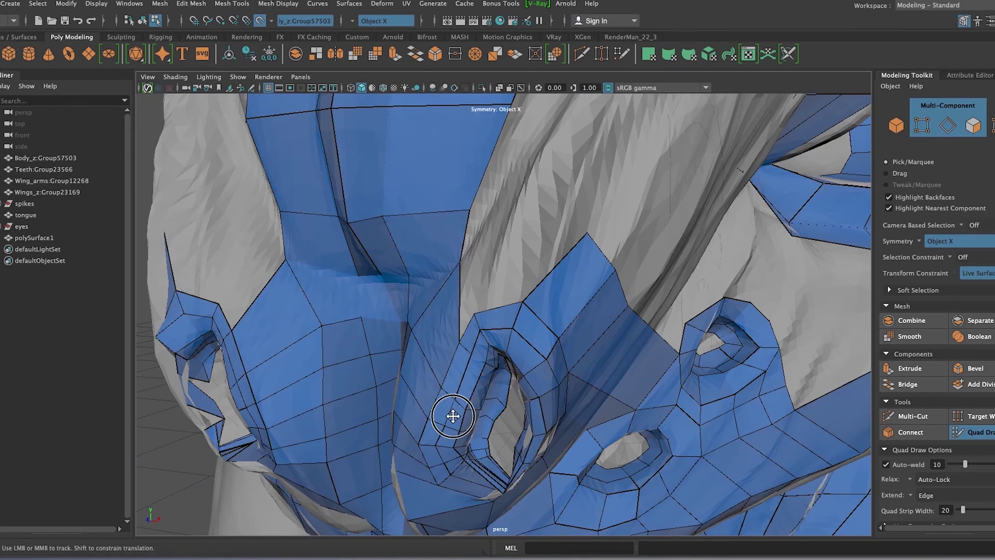
scroll(453, 416, "down", 5)
left_click_drag(582, 349, 649, 271, "alt")
scroll(595, 296, "up", 3)
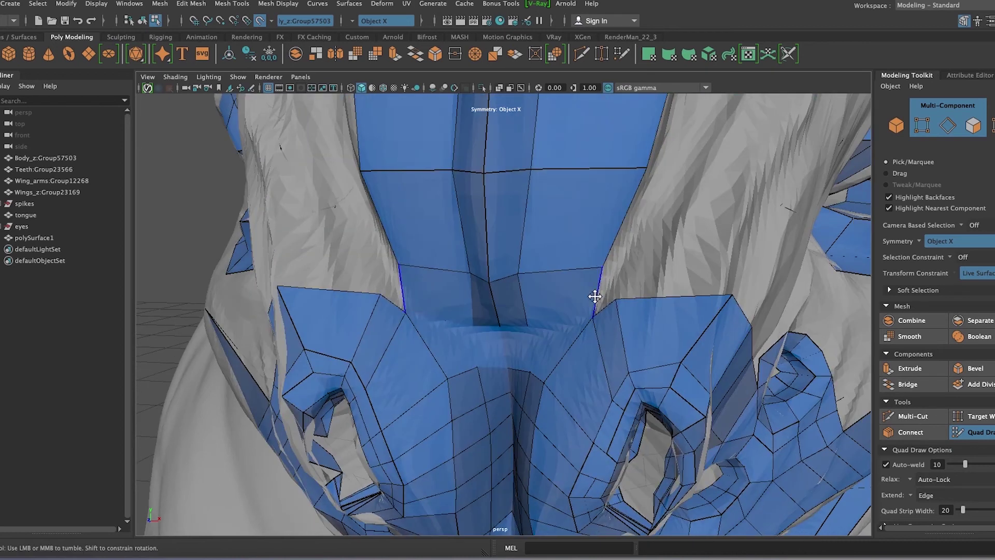
mouse_move(594, 297)
left_mouse_down("alt")
mouse_move(673, 251)
mouse_move(402, 325)
left_mouse_up("alt")
middle_click_drag(403, 324, 380, 322, "alt")
mouse_move(380, 322)
left_mouse_down("shift")
mouse_move(316, 280)
mouse_move(351, 288)
mouse_move(377, 238)
left_mouse_up("shift")
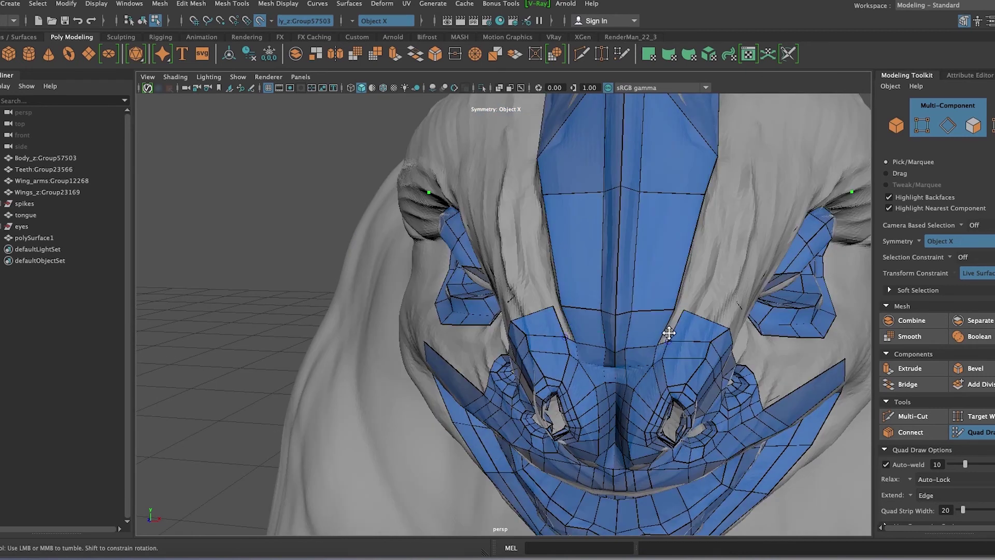
Extend the upper-lip strip and the border quad strip upward toward the eye loop.
mouse_move(665, 328)
left_mouse_down("alt")
mouse_move(617, 342)
mouse_move(325, 310)
left_mouse_up("alt")
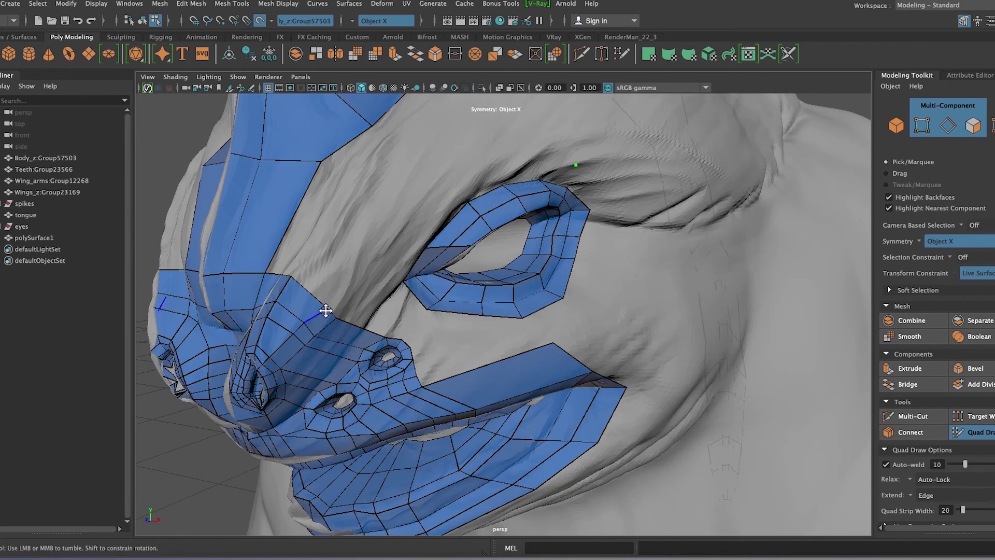
mouse_move(446, 348)
left_mouse_down()
mouse_move(551, 333)
mouse_move(550, 322)
left_mouse_up()
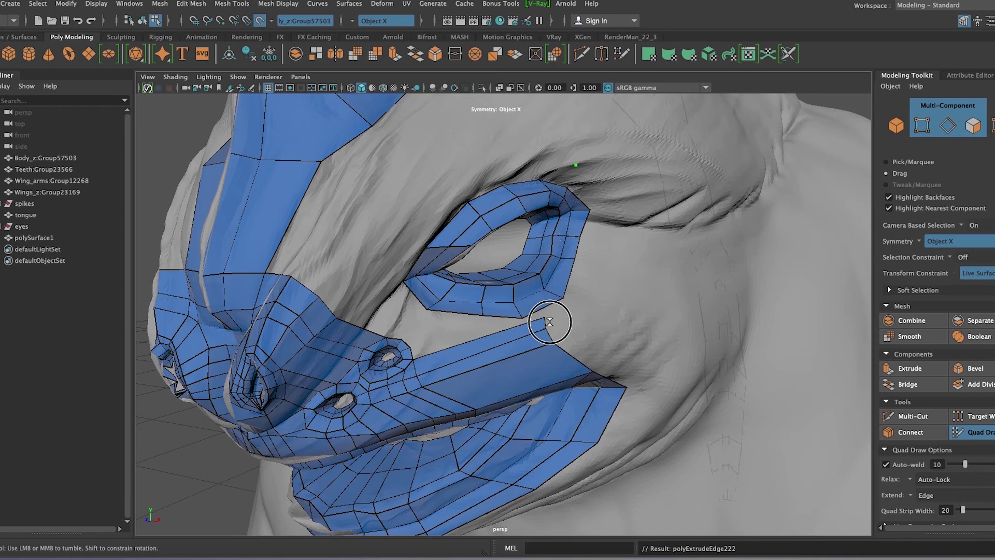
mouse_move(699, 357)
left_mouse_down("alt")
mouse_move(697, 445)
mouse_move(660, 276)
mouse_move(596, 300)
mouse_move(619, 343)
left_mouse_up("alt")
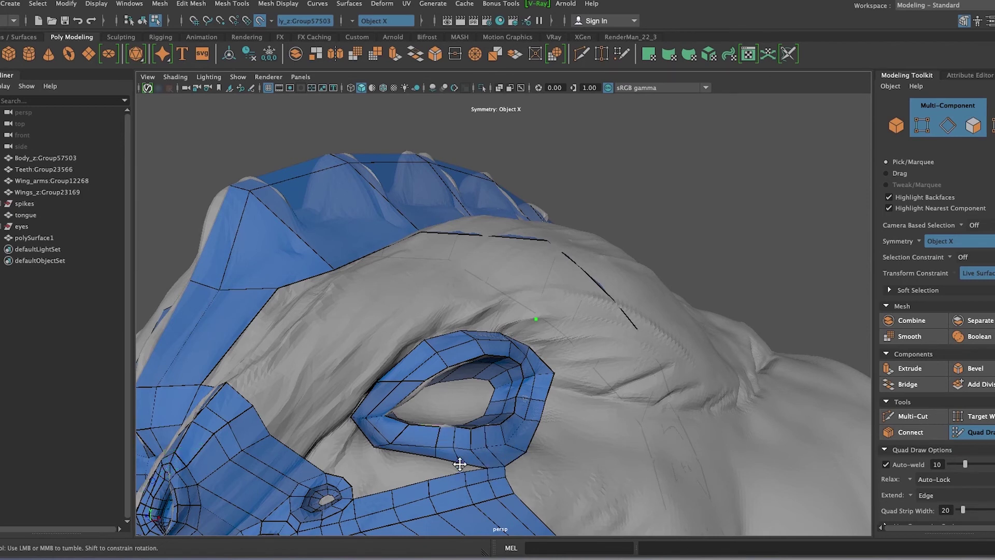
scroll(437, 492, "up", 3)
middle_click_drag(438, 469, 363, 460, "alt")
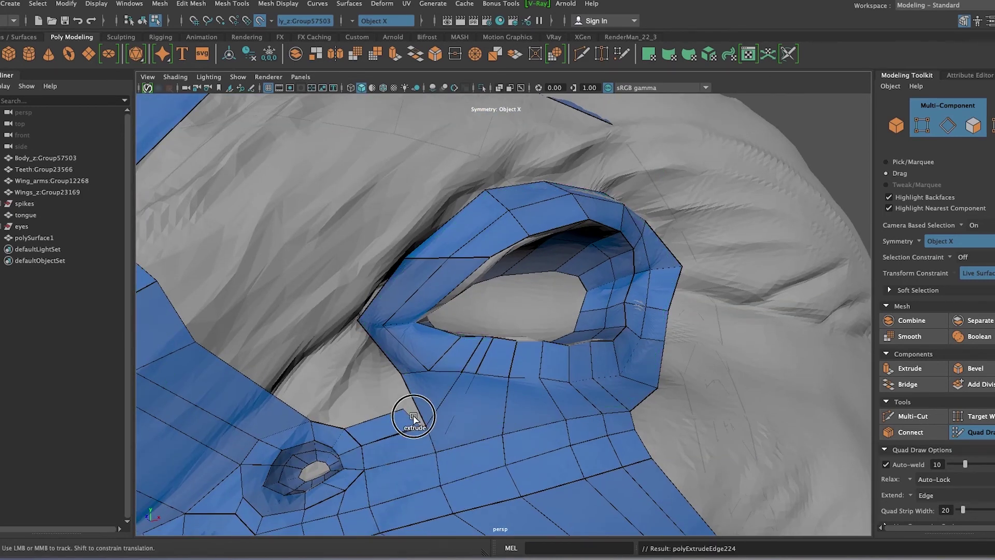
mouse_move(328, 420)
left_mouse_down()
mouse_move(313, 381)
mouse_move(354, 384)
left_mouse_up()
Extrude two more quad strips into the gap around the eye loop, then face the head front-on.
mouse_move(614, 189)
left_mouse_down("alt")
mouse_move(639, 289)
mouse_move(489, 329)
left_mouse_up("alt")
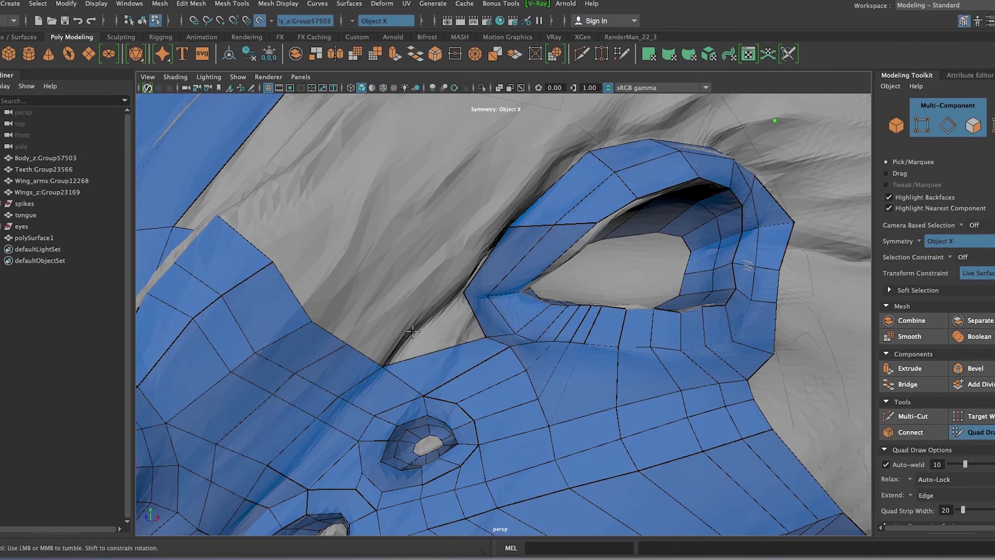
left_click_drag(412, 331, 464, 296)
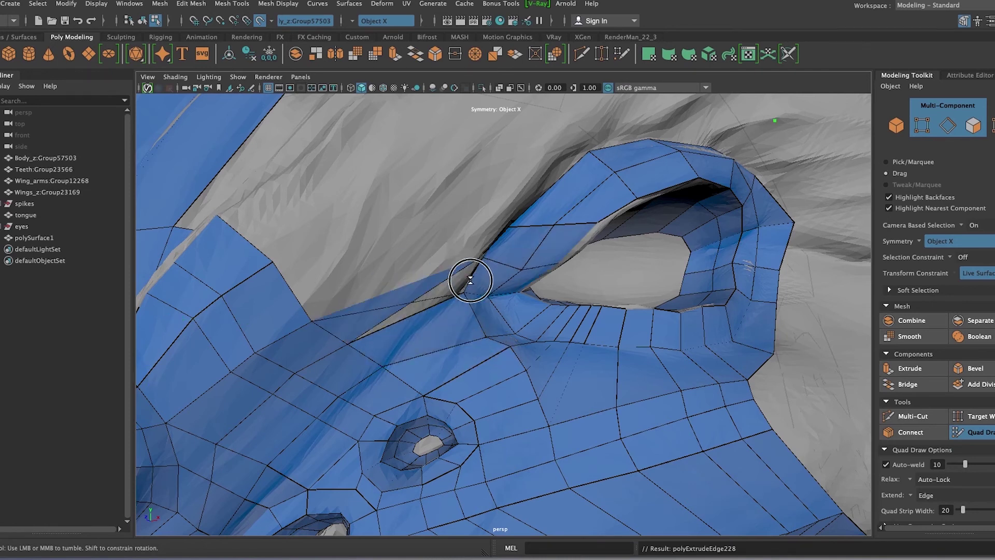
left_click_drag(500, 271, 288, 212, "alt")
scroll(288, 212, "down", 5)
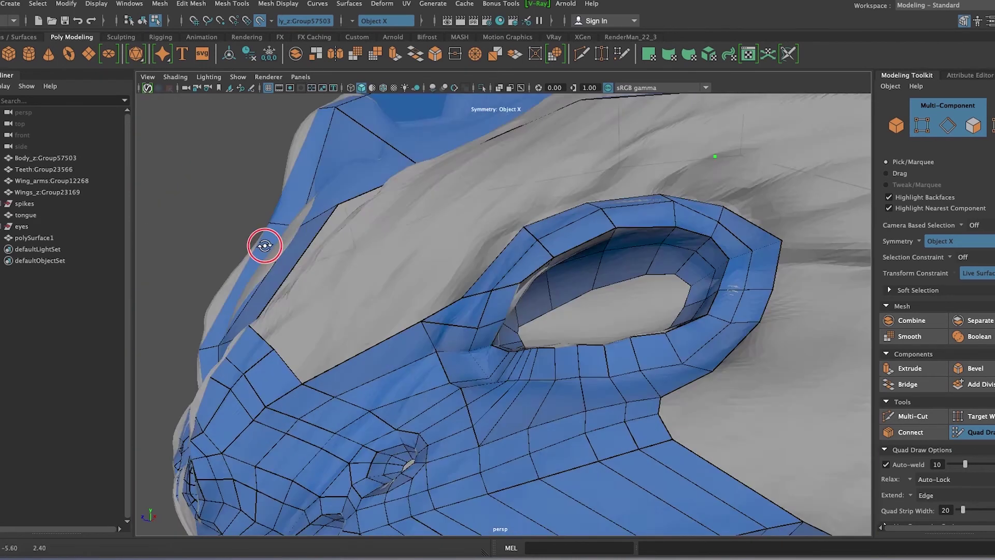
middle_click_drag(266, 240, 411, 278, "alt")
mouse_move(507, 208)
left_mouse_down()
mouse_move(538, 211)
mouse_move(536, 192)
left_mouse_up()
mouse_move(480, 217)
left_mouse_down("alt")
mouse_move(617, 216)
mouse_move(493, 193)
mouse_move(429, 422)
mouse_move(617, 437)
mouse_move(638, 415)
left_mouse_up("alt")
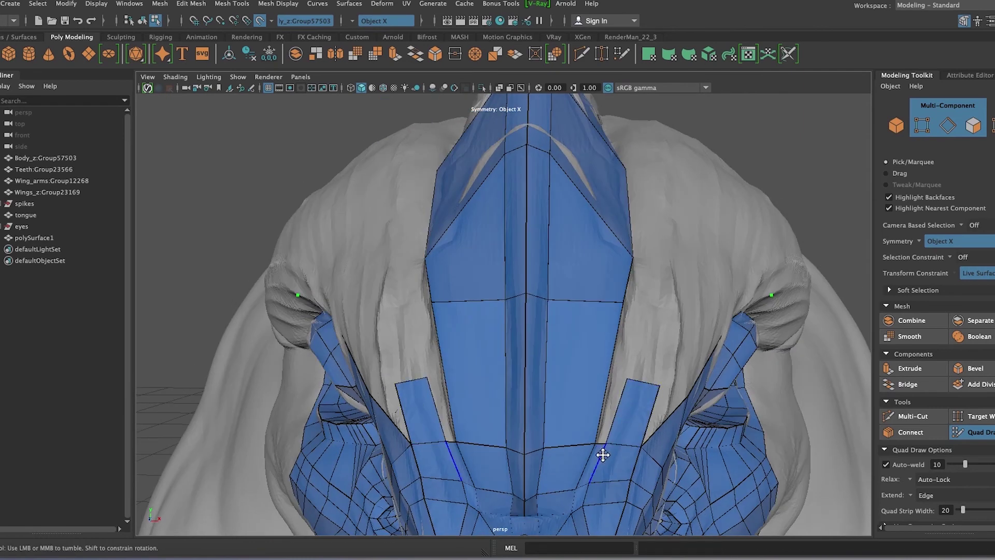
Replace a mirrored quad pair, relax the loose quad in, and extrude a strip up near the eye.
left_click(631, 421, "ctrl+shift")
mouse_move(614, 443)
left_mouse_down()
mouse_move(644, 406)
mouse_move(308, 292)
mouse_move(322, 260)
mouse_move(362, 256)
left_mouse_up()
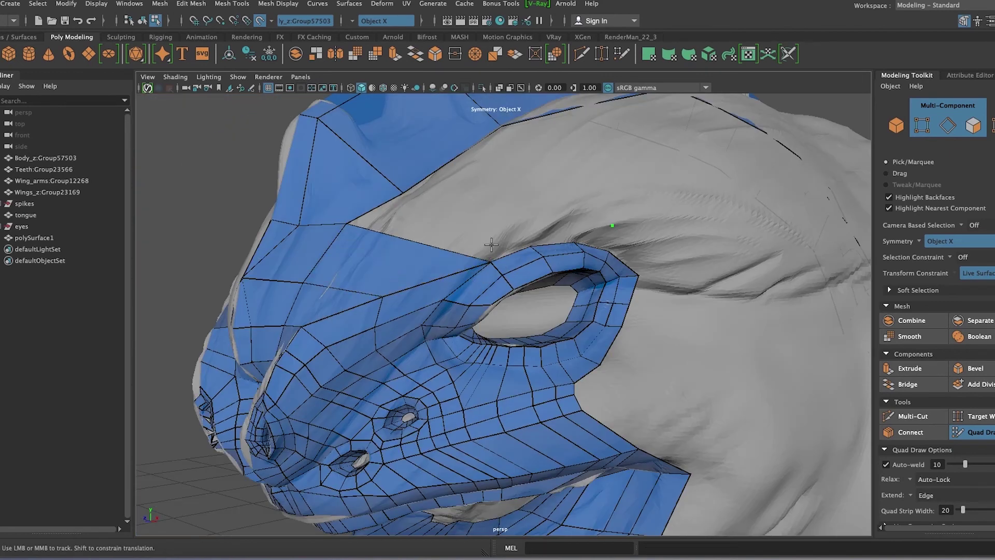
mouse_move(504, 224)
left_mouse_down("alt")
mouse_move(466, 338)
mouse_move(394, 360)
left_mouse_up("alt")
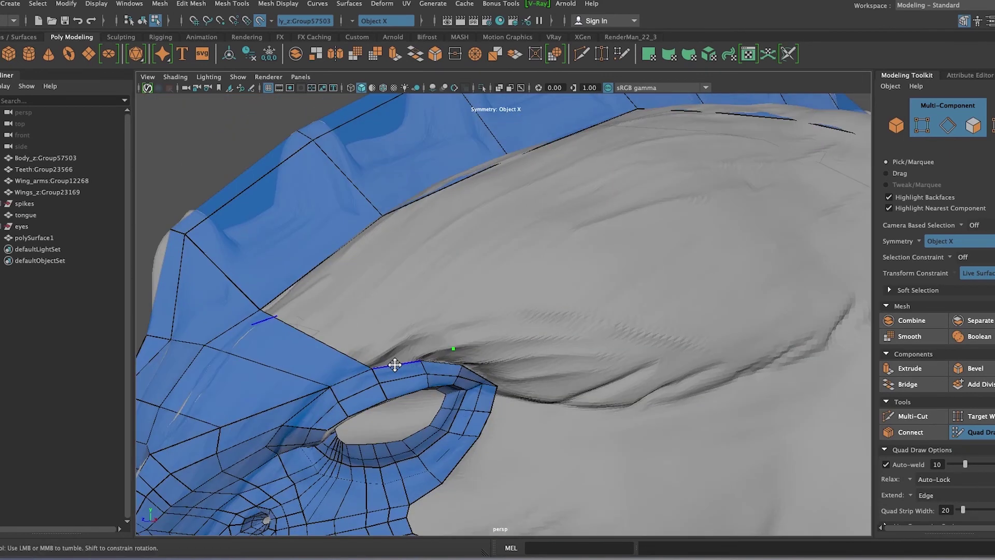
mouse_move(347, 276)
left_mouse_down("shift")
mouse_move(294, 287)
mouse_move(406, 282)
mouse_move(294, 212)
left_mouse_up("shift")
scroll(444, 282, "up", 3)
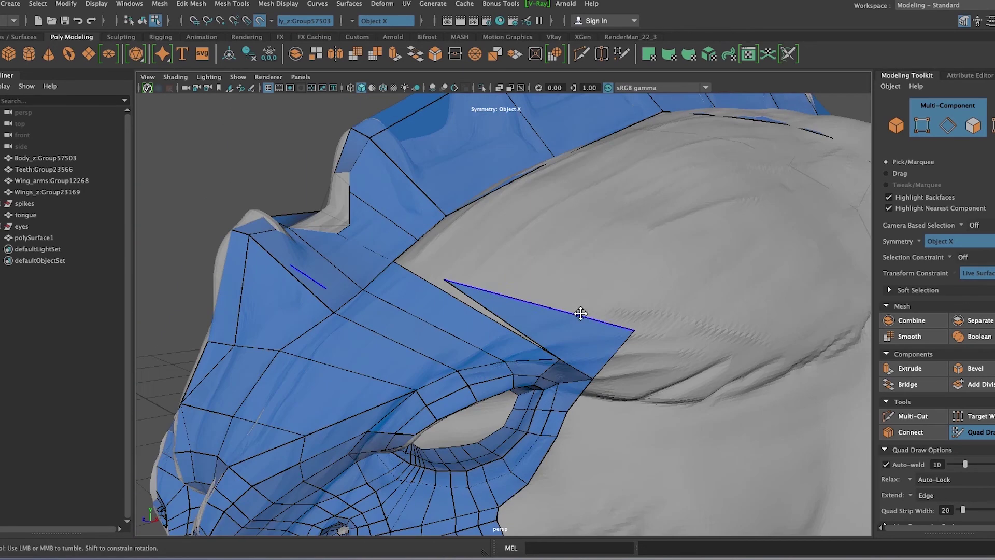
left_click_drag(244, 156, 583, 311)
Extend quad strips down along the jaw and outward across the cheek.
left_click_drag(363, 187, 638, 344, "alt")
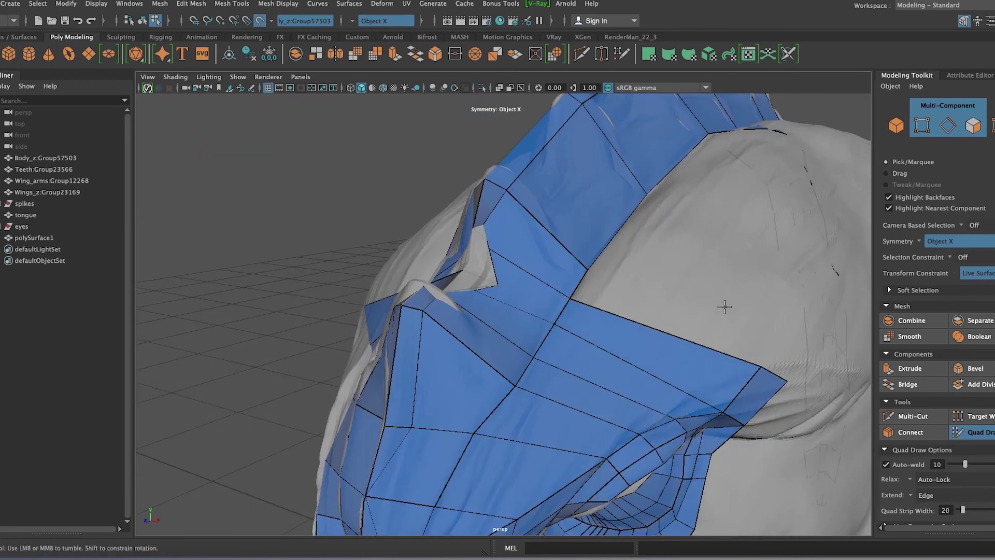
scroll(635, 303, "up", 5)
mouse_move(683, 311)
left_mouse_down("alt")
mouse_move(729, 363)
mouse_move(702, 337)
left_mouse_up("alt")
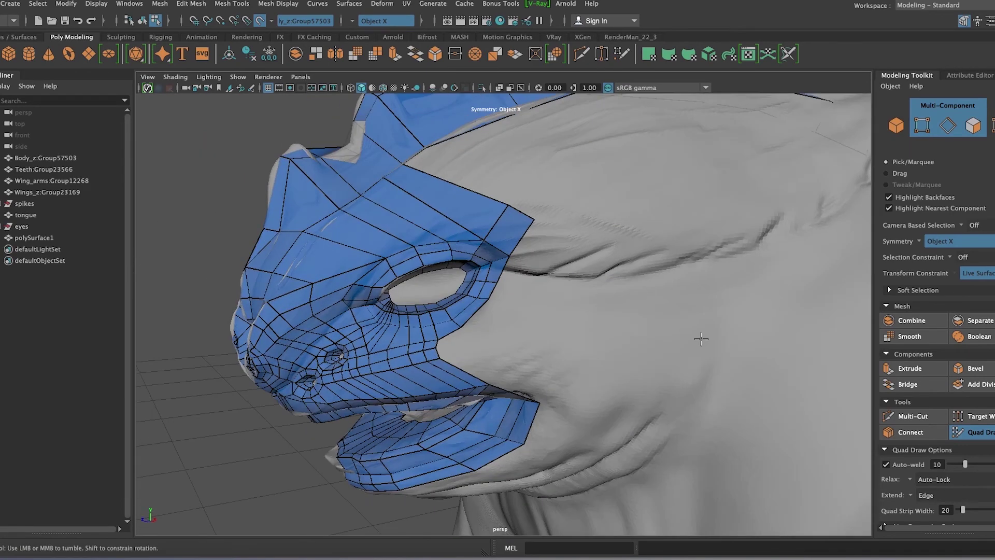
right_click_drag(702, 337, 499, 255, "alt")
mouse_move(499, 255)
left_mouse_down()
mouse_move(639, 338)
mouse_move(608, 428)
left_mouse_up()
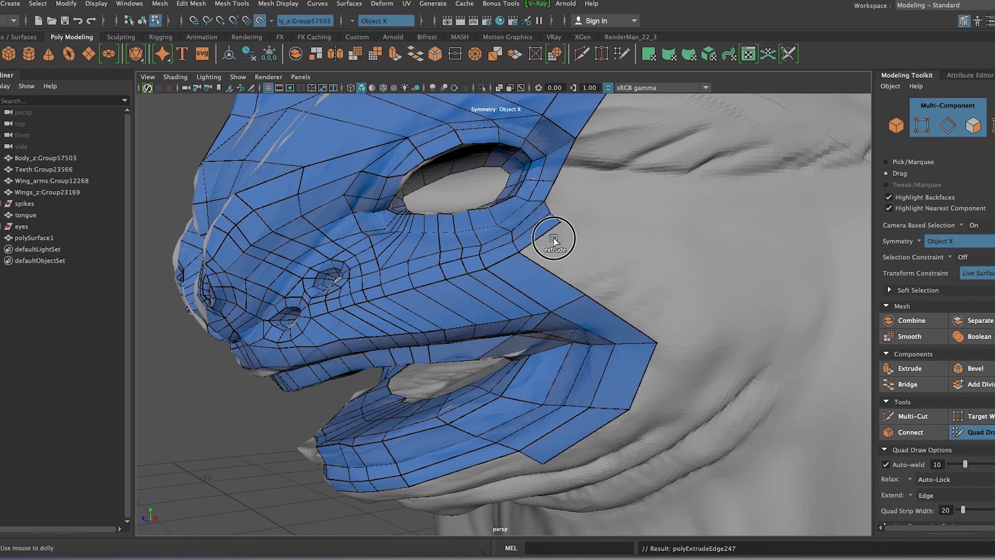
left_click_drag(554, 240, 680, 325)
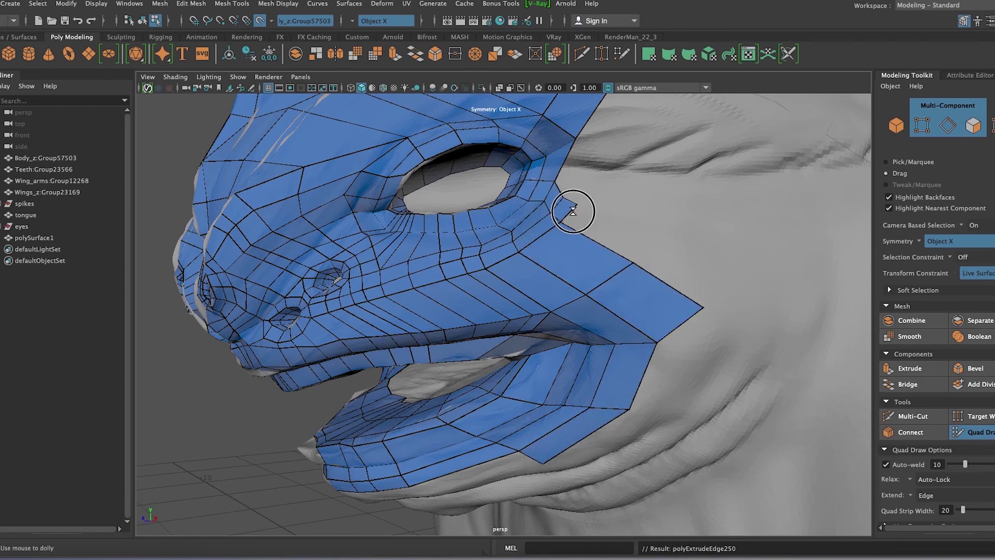
left_click_drag(573, 211, 714, 299)
mouse_move(749, 215)
left_mouse_down("alt")
mouse_move(528, 249)
mouse_move(762, 403)
mouse_move(821, 357)
mouse_move(628, 356)
left_mouse_up("alt")
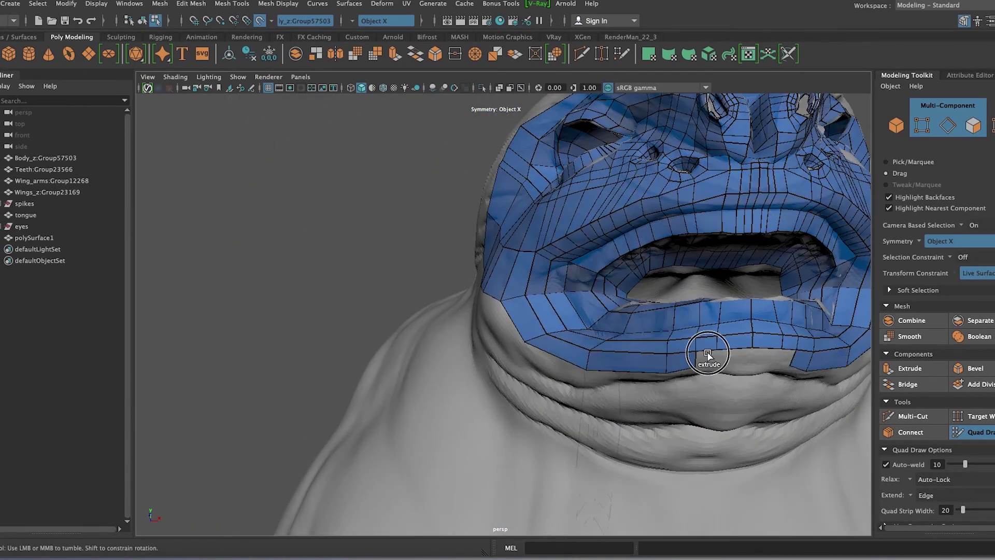
Add quad strips under the jaw and along the lower edge.
left_click_drag(733, 437, 683, 309, "alt")
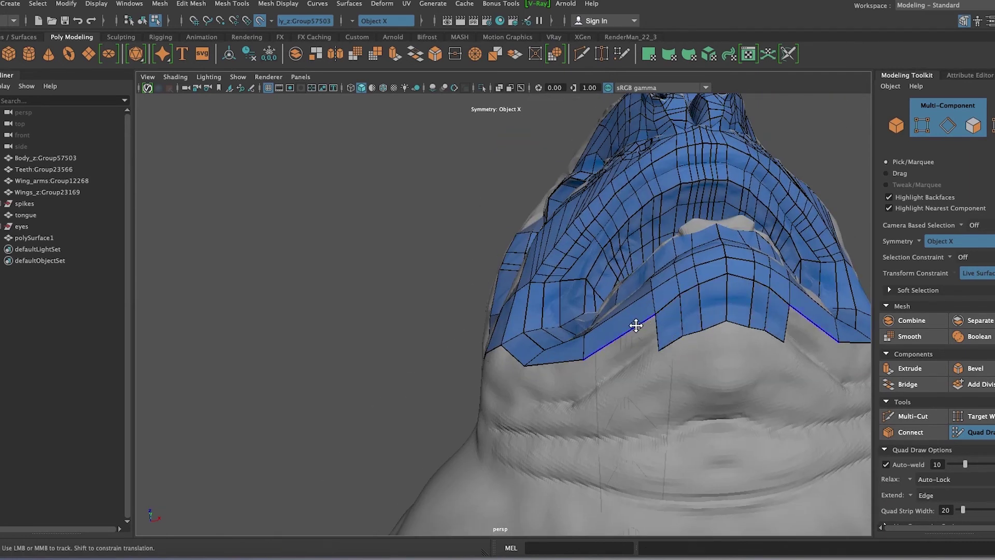
mouse_move(524, 378)
left_mouse_down("alt")
mouse_move(591, 444)
mouse_move(491, 398)
left_mouse_up("alt")
mouse_move(443, 342)
left_mouse_down("alt")
mouse_move(395, 311)
mouse_move(515, 360)
mouse_move(417, 377)
left_mouse_up("alt")
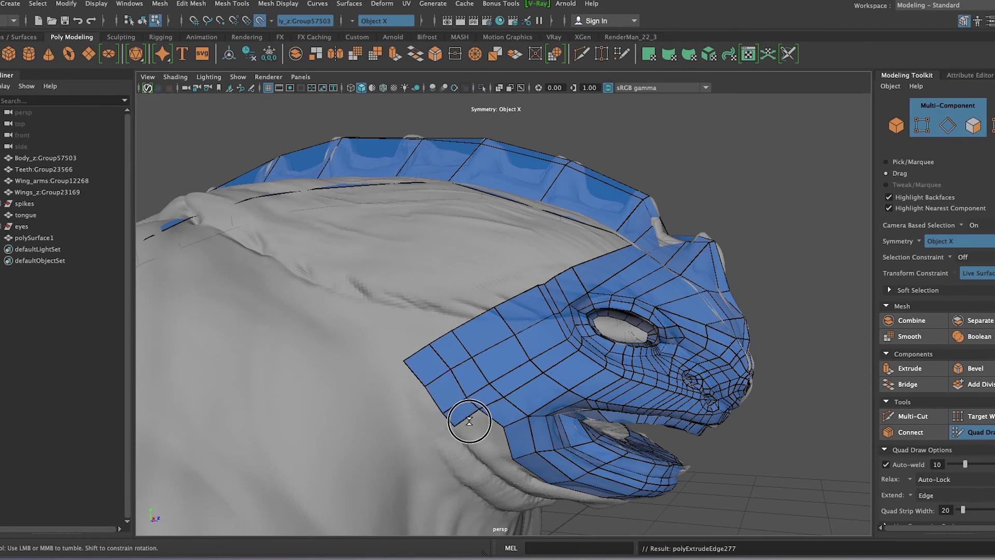
mouse_move(501, 466)
left_mouse_down("alt")
mouse_move(493, 452)
mouse_move(515, 423)
mouse_move(669, 496)
mouse_move(698, 419)
mouse_move(667, 407)
mouse_move(696, 363)
mouse_move(695, 433)
mouse_move(782, 451)
mouse_move(733, 478)
mouse_move(521, 475)
left_mouse_up("alt")
mouse_move(638, 474)
left_mouse_down("alt")
mouse_move(671, 456)
mouse_move(644, 473)
mouse_move(723, 293)
left_mouse_up("alt")
Fill the upper-lip holes with quads and extend a face strip below the grey hole.
scroll(723, 293, "up", 5)
middle_click_drag(723, 293, 690, 327, "alt")
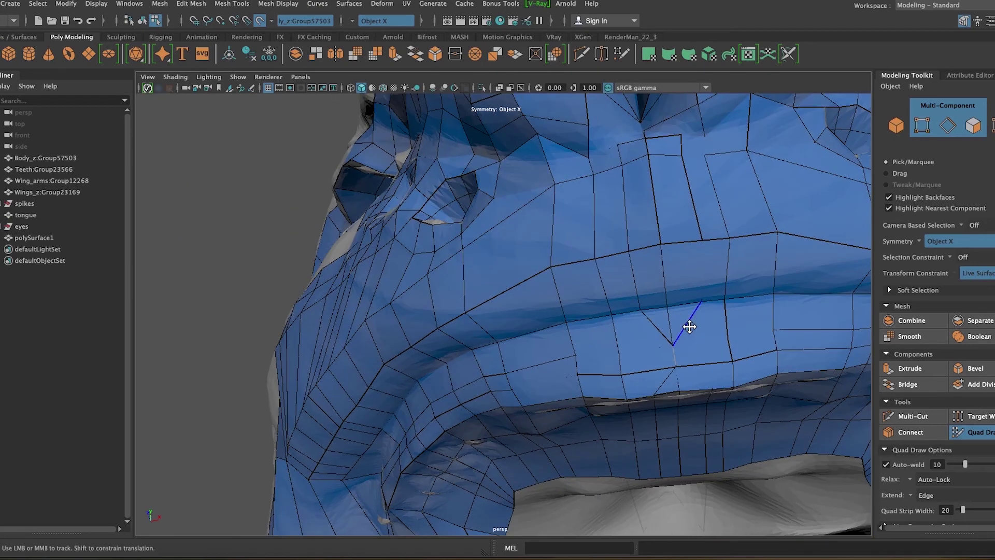
left_click(642, 326, "shift")
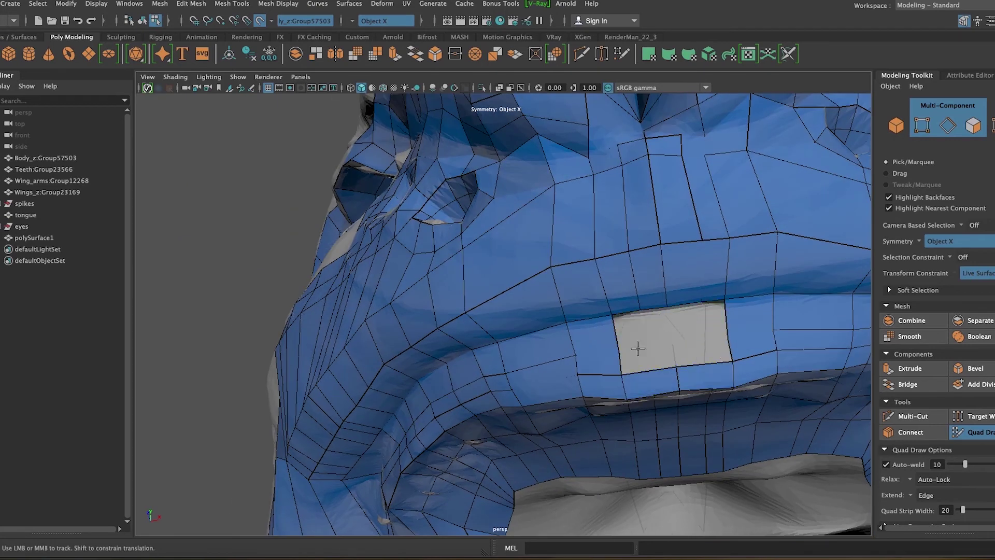
left_click(629, 284, "shift")
mouse_move(618, 350)
left_mouse_down()
mouse_move(672, 354)
mouse_move(669, 309)
left_mouse_up()
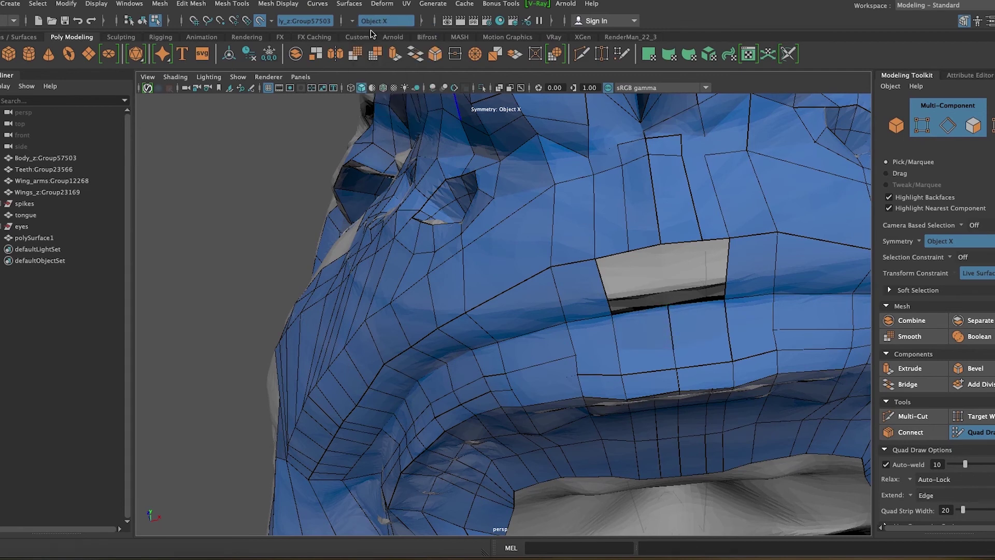
Turn symmetry off, extrude a face strip upward, and delete the small stray quads.
key("y")
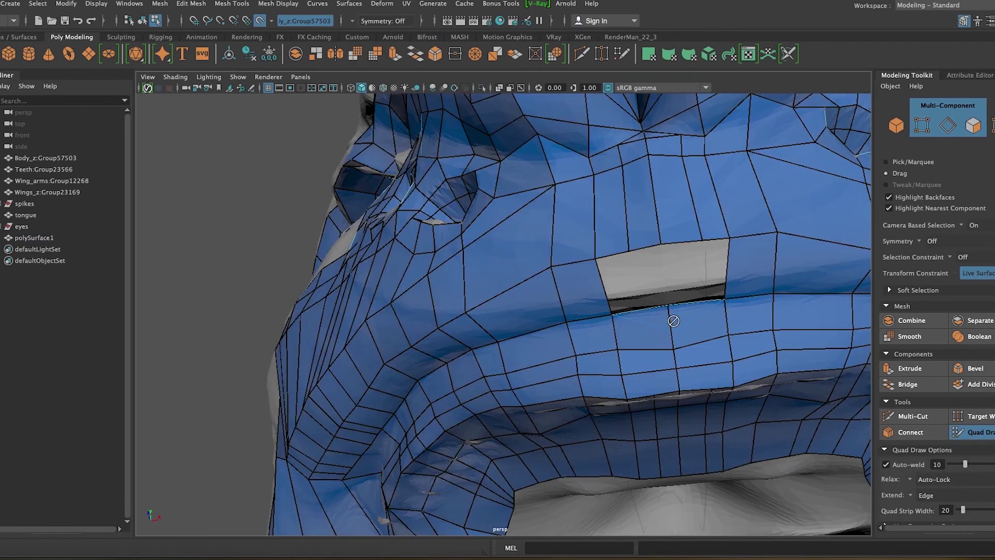
left_click_drag(652, 318, 607, 263)
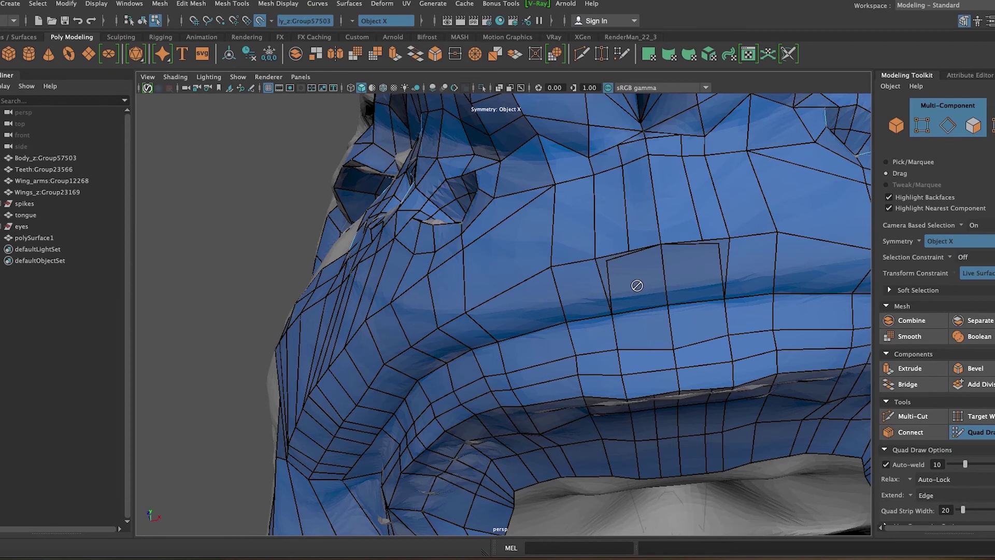
key("ctrl+z")
left_click_drag(700, 307, 691, 257, "ctrl")
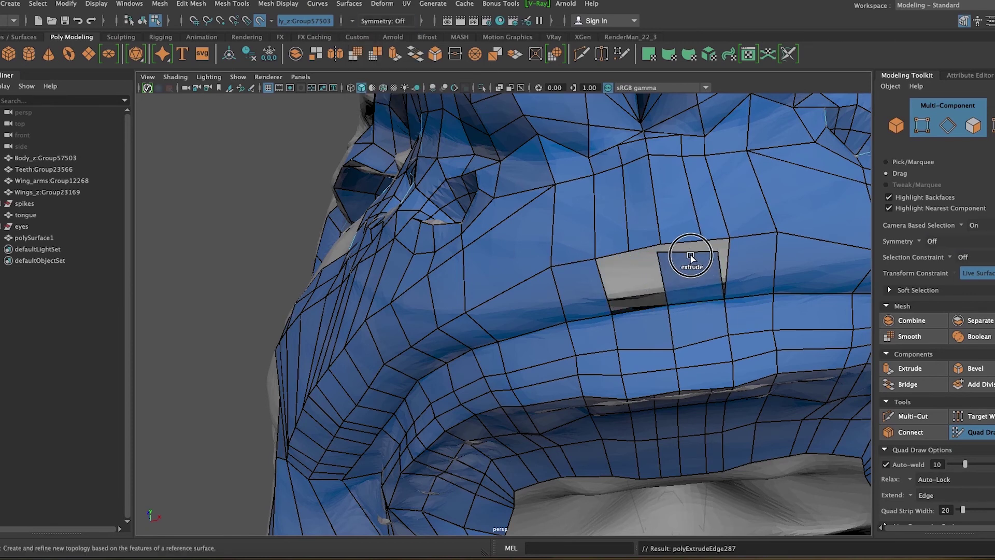
left_click(706, 259, "ctrl+shift")
left_click(744, 275, "ctrl+shift")
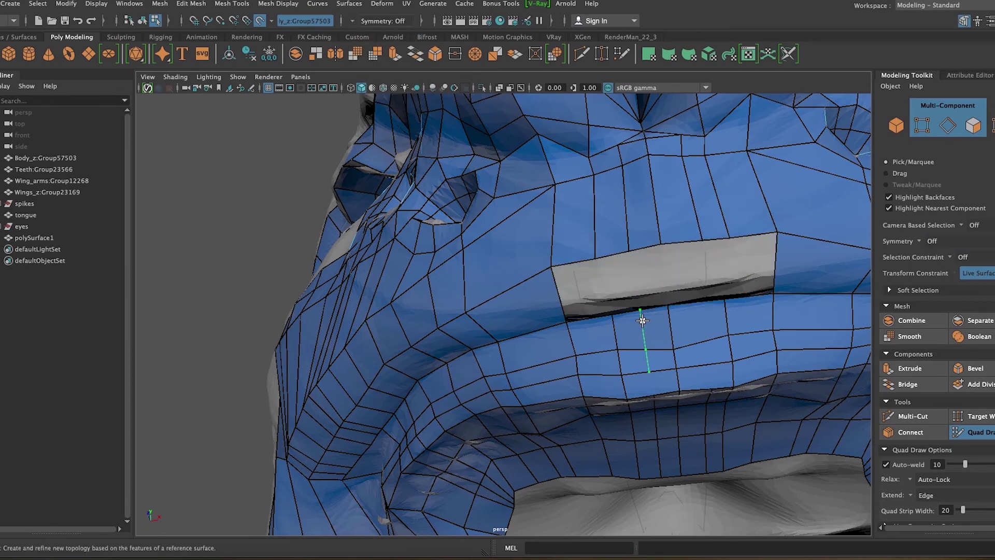
Fill the exposed hole with a new face and inspect the gap below the nose.
left_click_drag(704, 318, 619, 283, "alt")
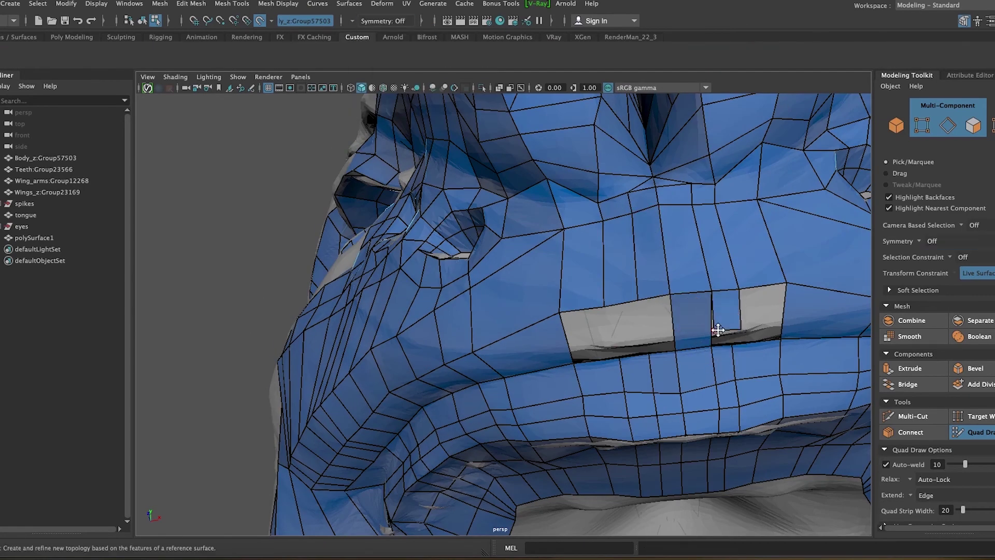
left_click_drag(731, 343, 521, 183, "alt")
left_click(506, 155, "shift")
mouse_move(534, 100)
left_mouse_down("alt")
mouse_move(668, 369)
mouse_move(668, 401)
left_mouse_up("alt")
middle_click_drag(657, 211, 660, 306, "alt")
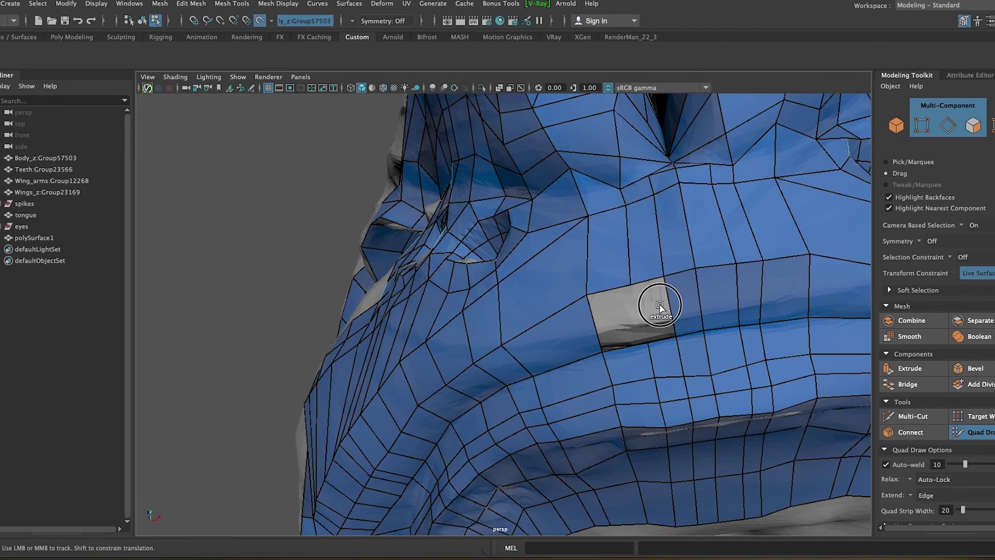
left_click_drag(601, 348, 642, 375, "alt")
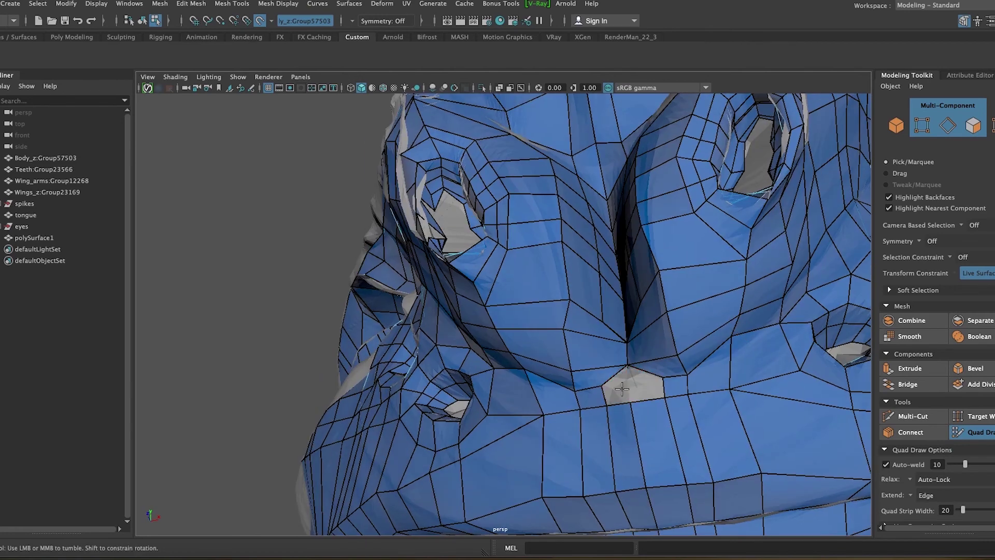
left_click_drag(593, 328, 619, 359, "alt")
mouse_move(743, 413)
left_mouse_down("alt")
mouse_move(529, 407)
mouse_move(669, 413)
left_mouse_up("alt")
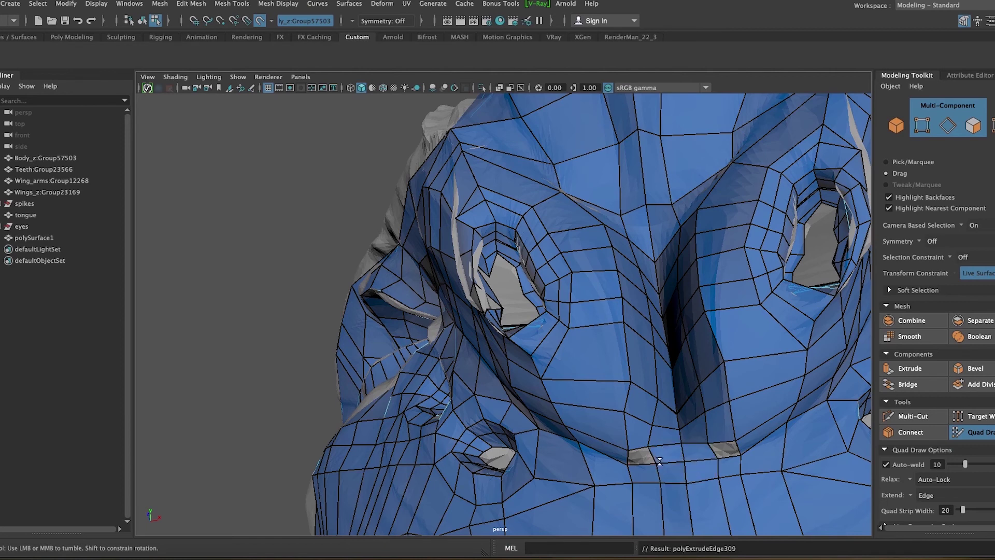
mouse_move(726, 449)
left_mouse_down("alt")
mouse_move(767, 485)
mouse_move(677, 313)
left_mouse_up("alt")
Delete the faulty central strip, refill it with fresh quads, and fill the last grey hole.
left_click(677, 313, "ctrl+shift")
left_click(681, 451, "ctrl+shift")
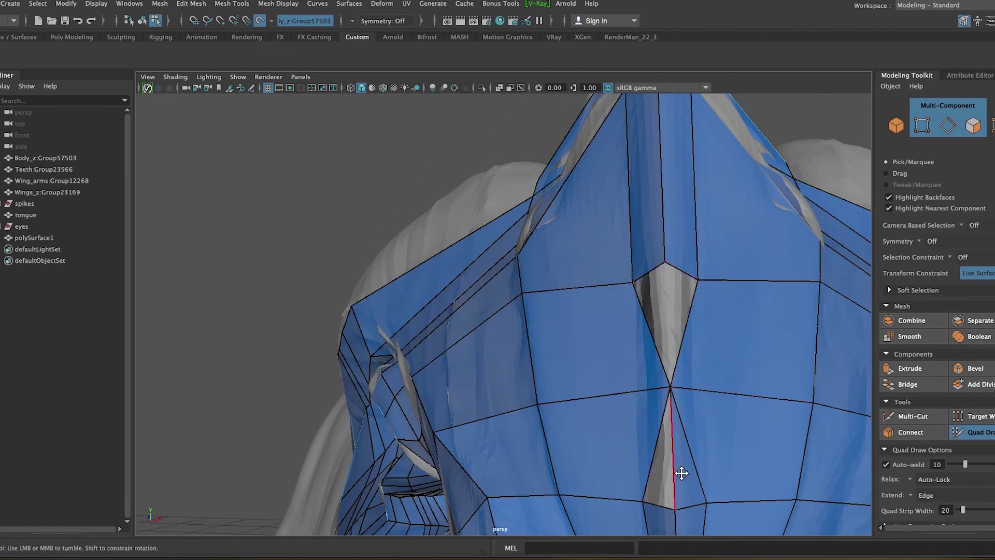
left_click_drag(682, 470, 671, 388, "ctrl+shift")
left_click(654, 386, "shift")
left_click(660, 285, "shift")
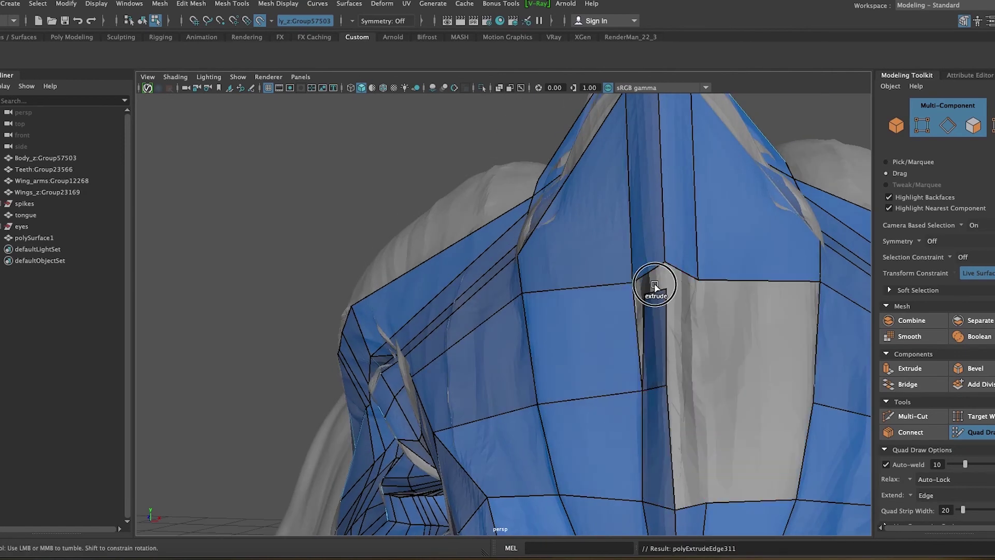
left_click(681, 331, "shift")
left_click(771, 460, "shift")
left_click(756, 337, "shift")
Zoom out under the head and turn X-axis symmetry back on.
mouse_move(646, 397)
right_mouse_down("alt")
mouse_move(713, 451)
mouse_move(751, 420)
mouse_move(589, 504)
mouse_move(723, 478)
right_mouse_up("alt")
left_click_drag(723, 478, 586, 506, "alt")
key("ctrl+shift+x")
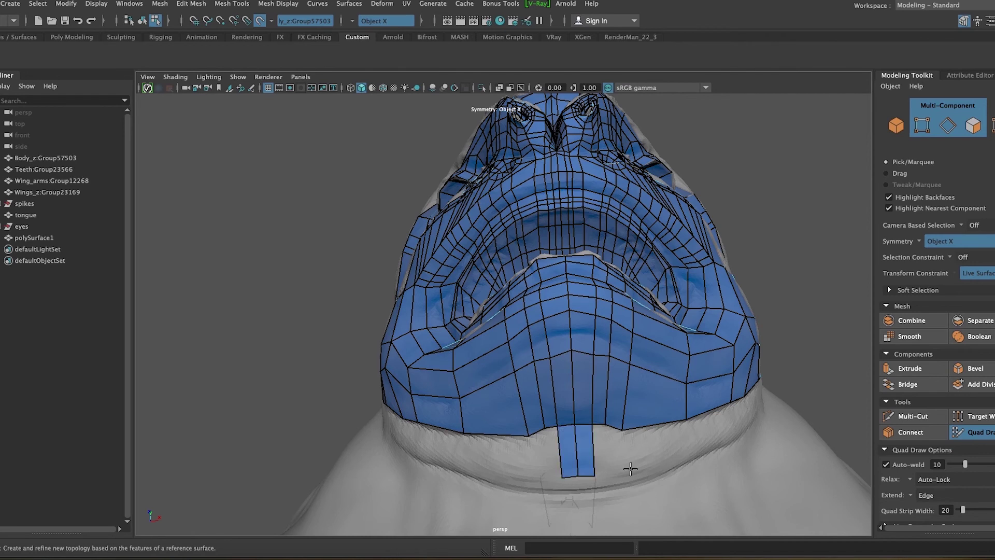
Switch symmetry off and delete the misplaced face where the neck strips cross.
mouse_move(616, 457)
left_mouse_down("alt")
mouse_move(671, 473)
mouse_move(735, 418)
mouse_move(710, 363)
left_mouse_up("alt")
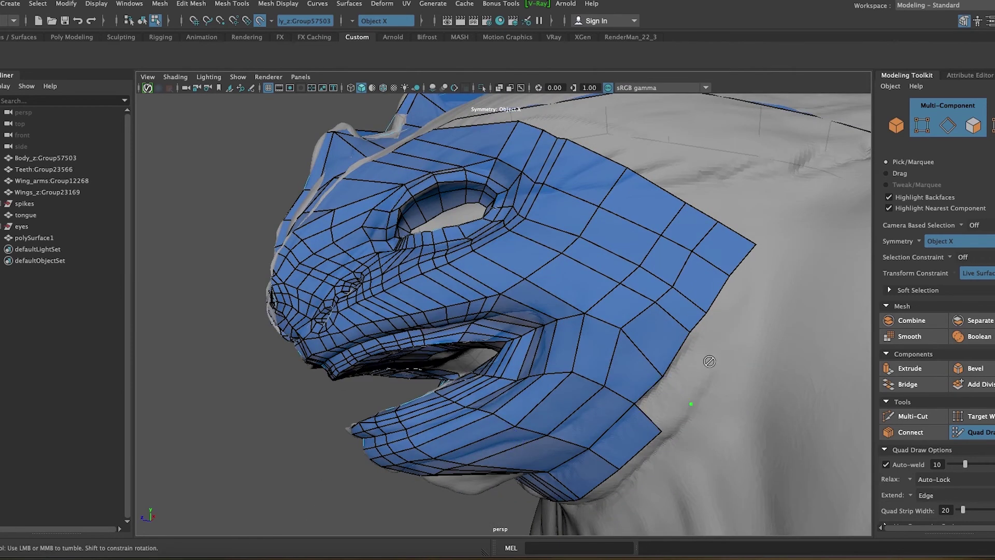
left_click_drag(760, 400, 597, 469, "alt")
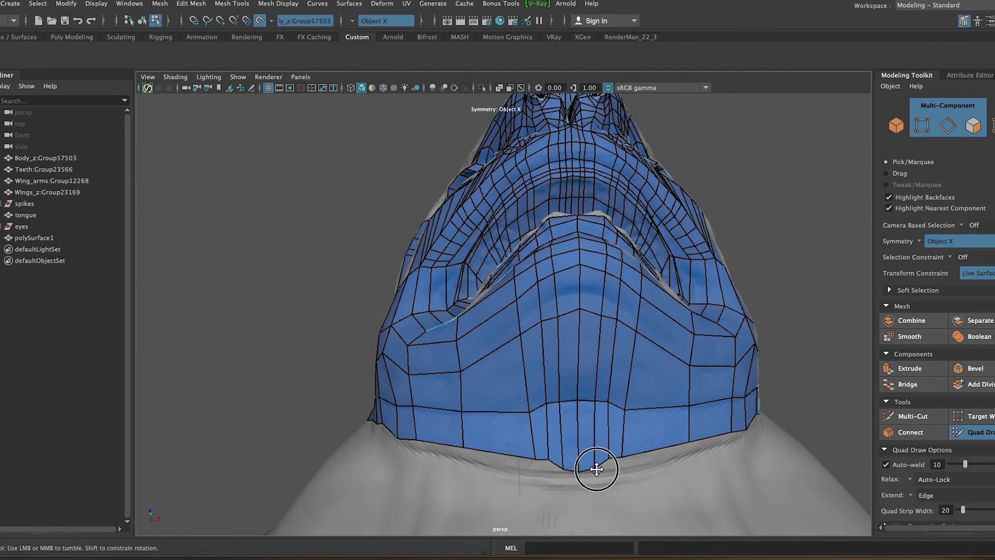
mouse_move(690, 443)
left_mouse_down("alt")
mouse_move(662, 478)
mouse_move(822, 454)
mouse_move(752, 415)
left_mouse_up("alt")
left_click(352, 20)
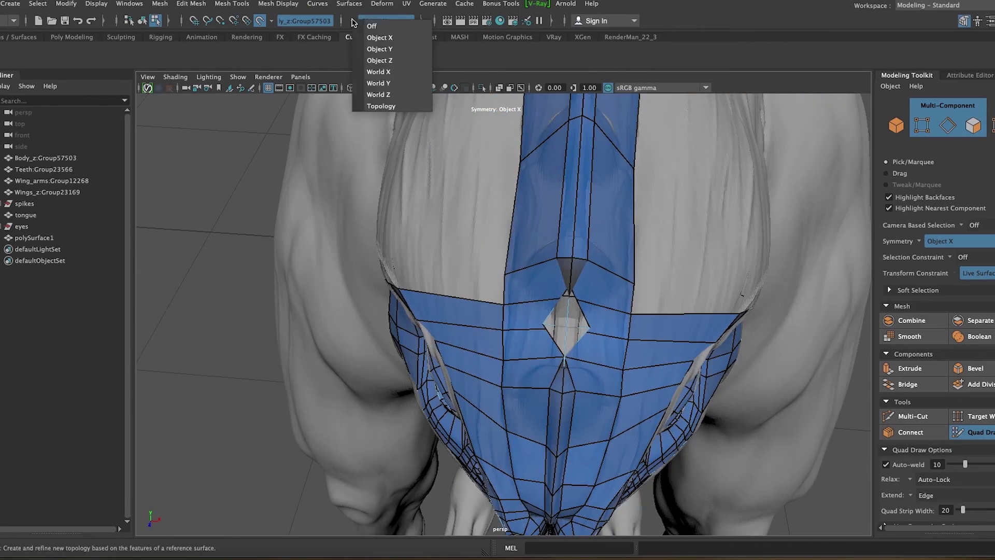
left_click(540, 316, "ctrl+shift")
left_click_drag(544, 372, 722, 389, "alt")
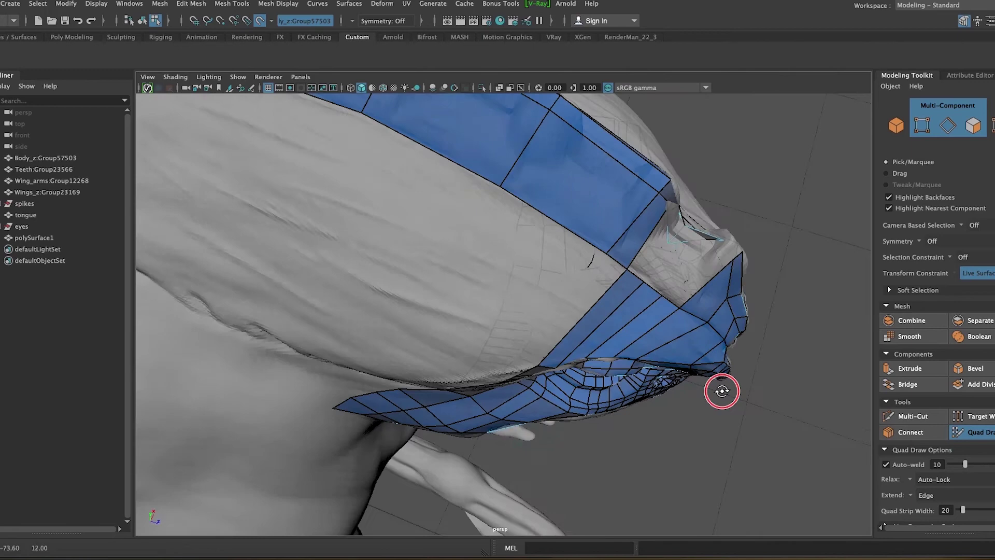
Isolate polySurface1 in shaded display and switch to face selection.
left_click(967, 433)
key("ctrl+1")
left_click_drag(469, 407, 458, 189, "alt")
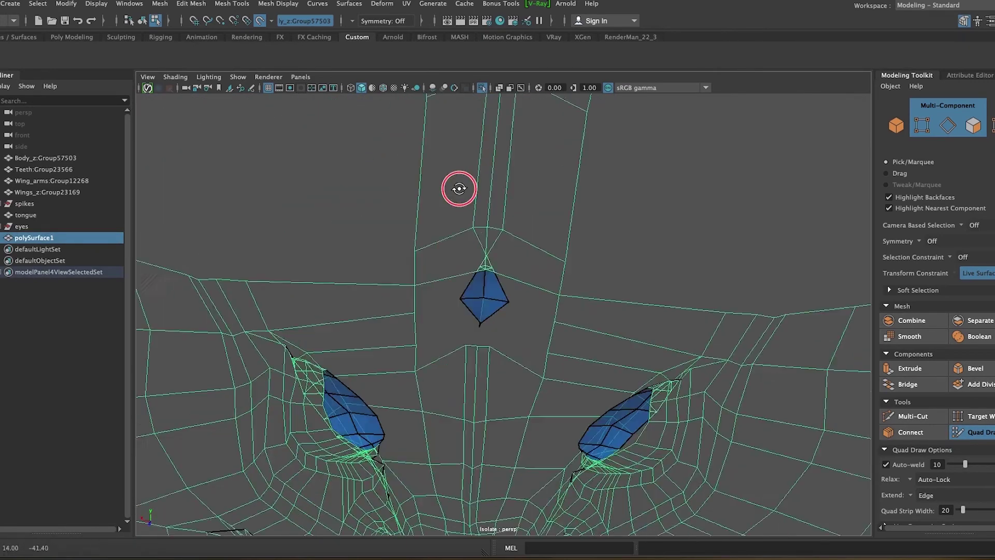
key("5")
mouse_move(474, 104)
left_mouse_down("alt")
mouse_move(444, 260)
mouse_move(508, 244)
mouse_move(561, 324)
mouse_move(548, 284)
mouse_move(506, 317)
mouse_move(438, 271)
mouse_move(508, 295)
left_mouse_up("alt")
left_click(55, 238)
key("F11")
Reselect polySurface1, split into front and perspective panes, and isolate the head mesh.
left_click(41, 158)
key("ctrl+1")
left_click(260, 20)
left_click(34, 237)
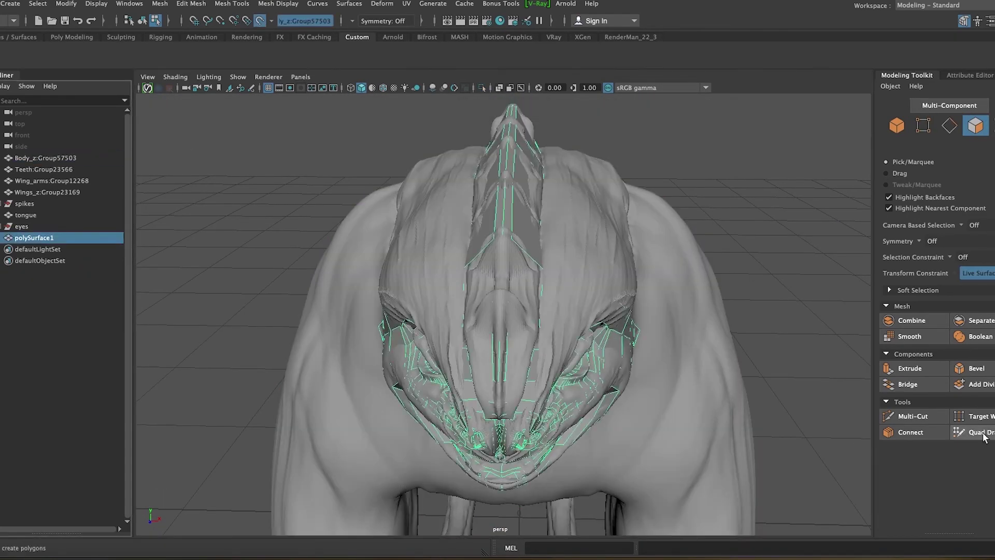
left_click(973, 432)
key("space")
key("ctrl+1")
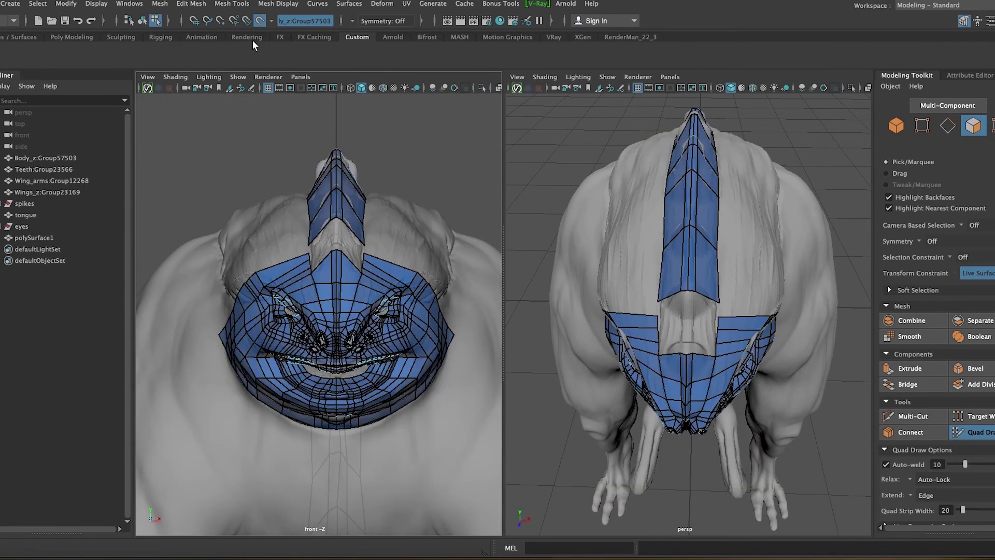
key("q")
Marquee-select and delete the left-half faces in the front view, including leftovers across the centre line.
left_click_drag(196, 119, 330, 473)
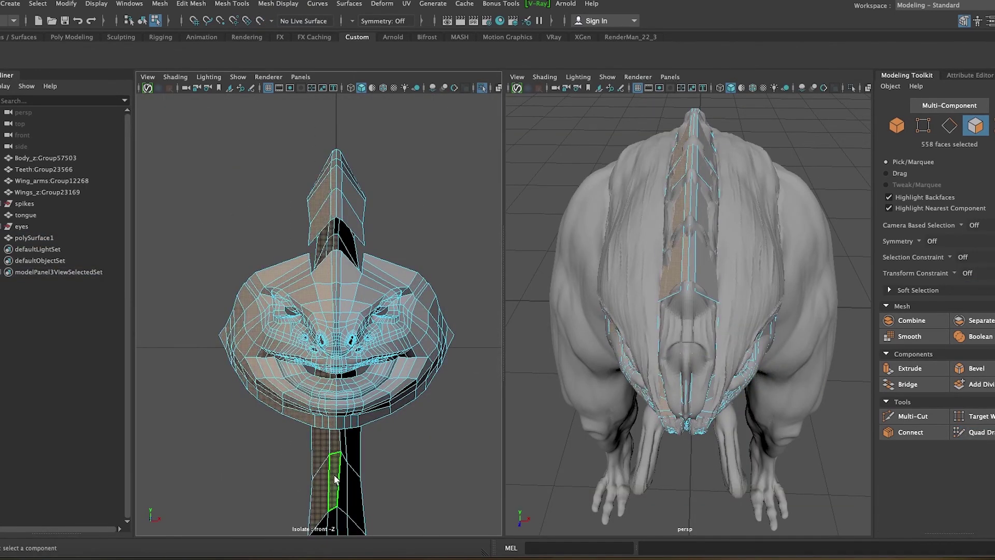
key("Delete")
scroll(382, 474, "up", 3)
left_click_drag(260, 243, 316, 534)
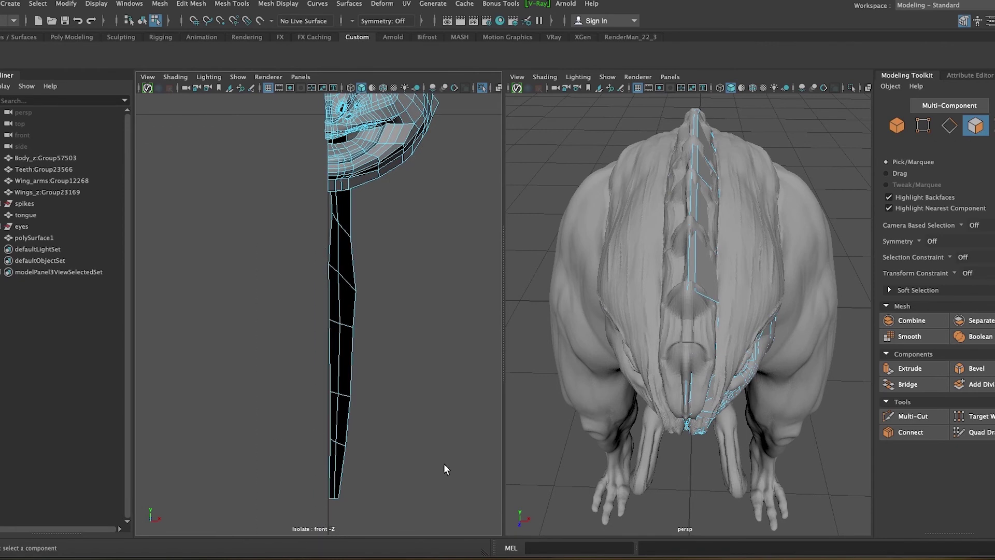
scroll(351, 230, "up", 5)
scroll(373, 293, "up", 1)
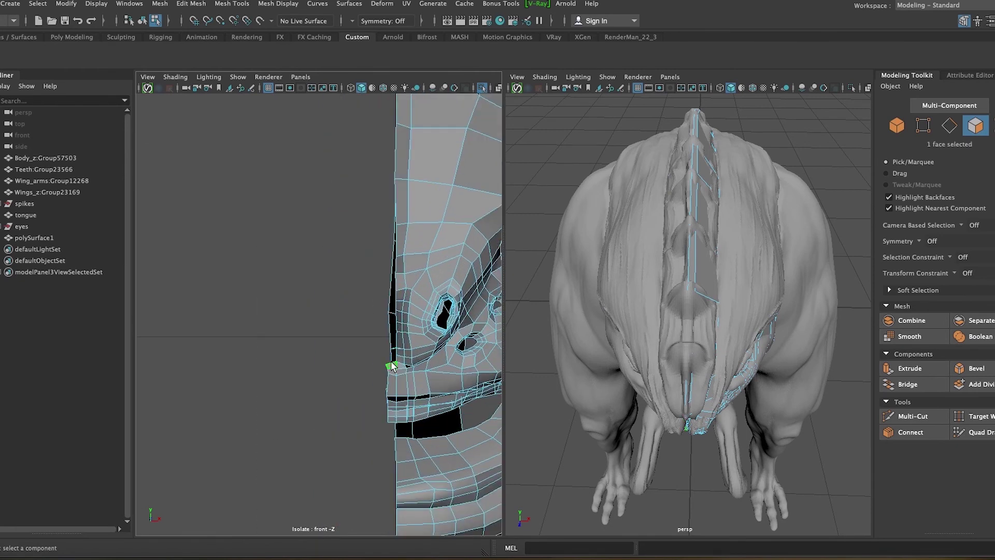
scroll(393, 417, "down", 3)
Isolate the mesh in the perspective pane and select the vertices along the strip edge.
key("ctrl+1")
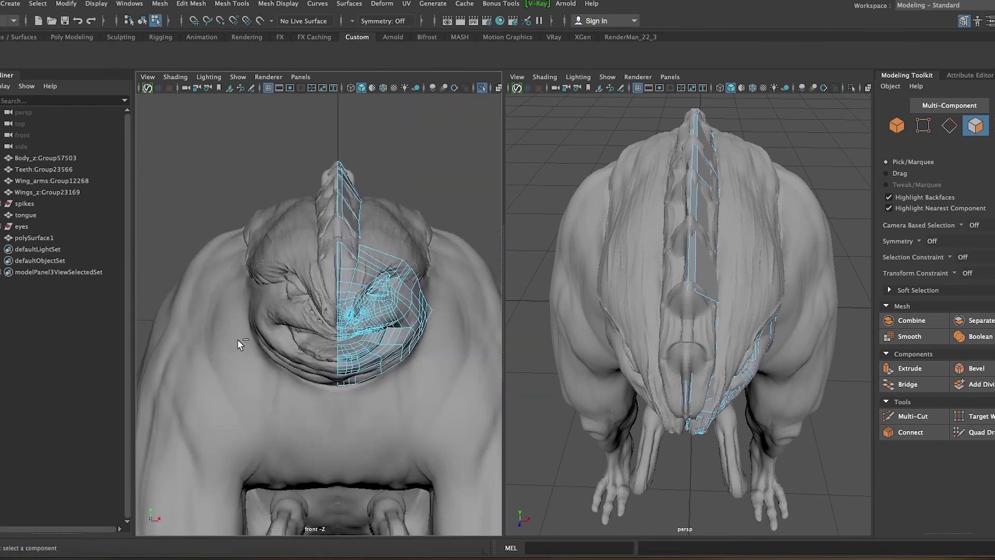
key("ctrl+1")
key("F9")
left_click_drag(645, 377, 623, 444, "alt")
scroll(623, 443, "up", 3)
scroll(426, 399, "up", 5)
mouse_move(594, 369)
left_mouse_down("alt")
mouse_move(790, 415)
mouse_move(601, 366)
mouse_move(763, 341)
left_mouse_up("alt")
left_click(763, 341)
key("space")
mouse_move(369, 313)
left_mouse_down("alt")
mouse_move(517, 403)
mouse_move(676, 420)
mouse_move(622, 369)
mouse_move(435, 440)
mouse_move(474, 444)
mouse_move(620, 344)
mouse_move(606, 342)
mouse_move(718, 377)
mouse_move(674, 441)
mouse_move(662, 487)
left_mouse_up("alt")
left_click(516, 402, "shift")
left_click(607, 342, "shift")
Weld the stray mouth vertex onto its neighbouring vertex with Target Weld.
mouse_move(662, 487)
right_mouse_down("alt")
mouse_move(702, 478)
mouse_move(674, 376)
right_mouse_up("alt")
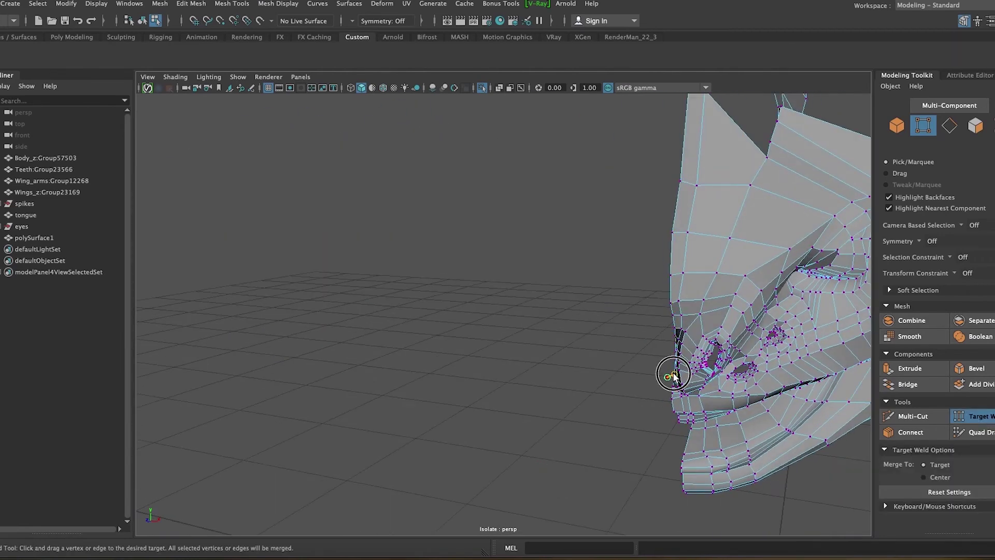
left_click_drag(674, 375, 640, 418)
key("q")
mouse_move(677, 238)
left_mouse_down("alt")
mouse_move(751, 324)
mouse_move(687, 333)
left_mouse_up("alt")
Exit isolate view and make Body_z:Group57503 the live surface again.
key("ctrl+z")
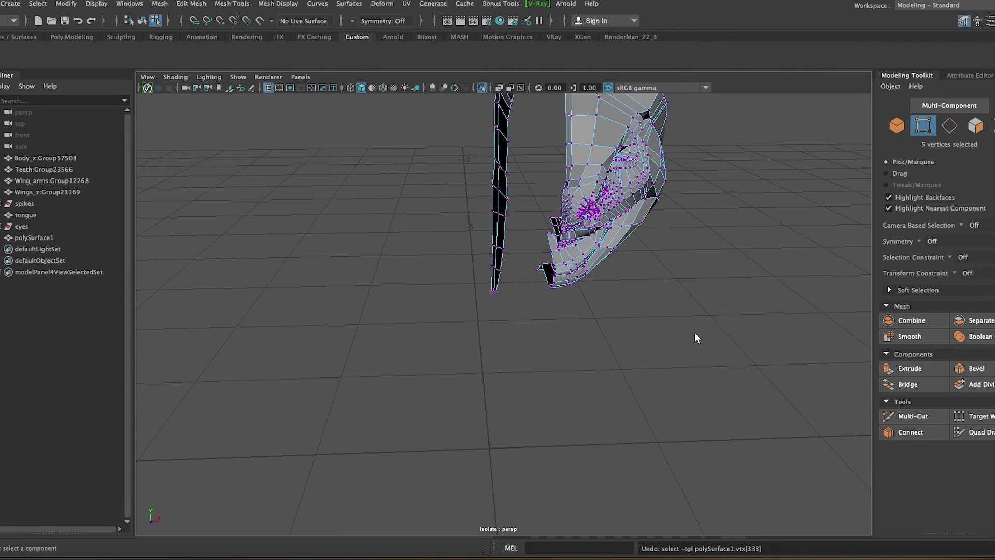
key("ctrl+1")
key("F8")
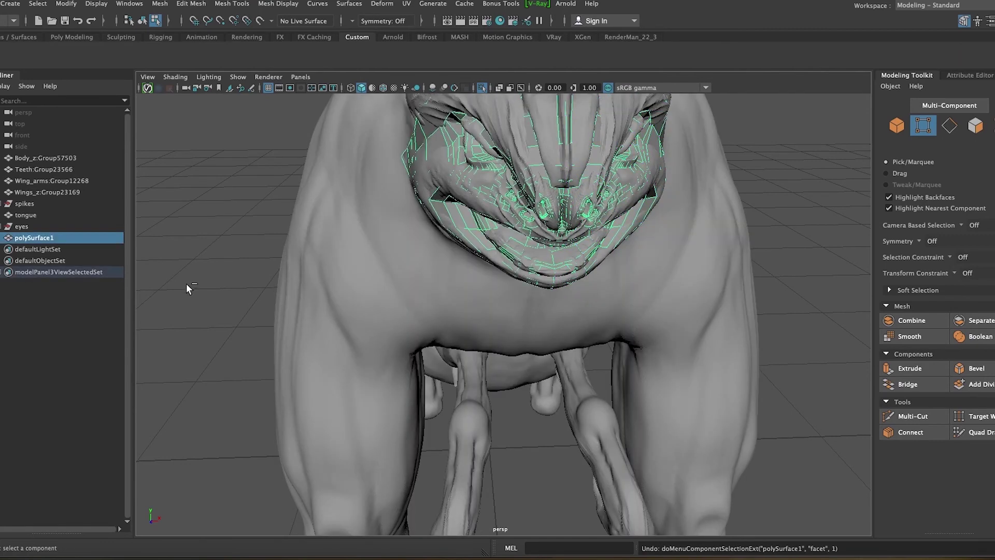
key("ctrl+1")
mouse_move(534, 313)
left_mouse_down("alt")
mouse_move(556, 407)
mouse_move(694, 443)
left_mouse_up("alt")
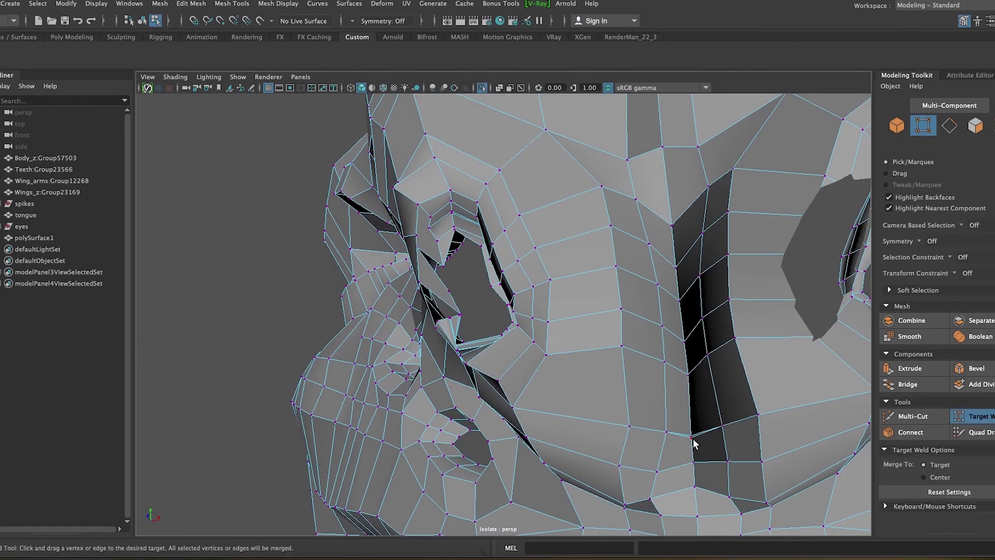
key("ctrl+1")
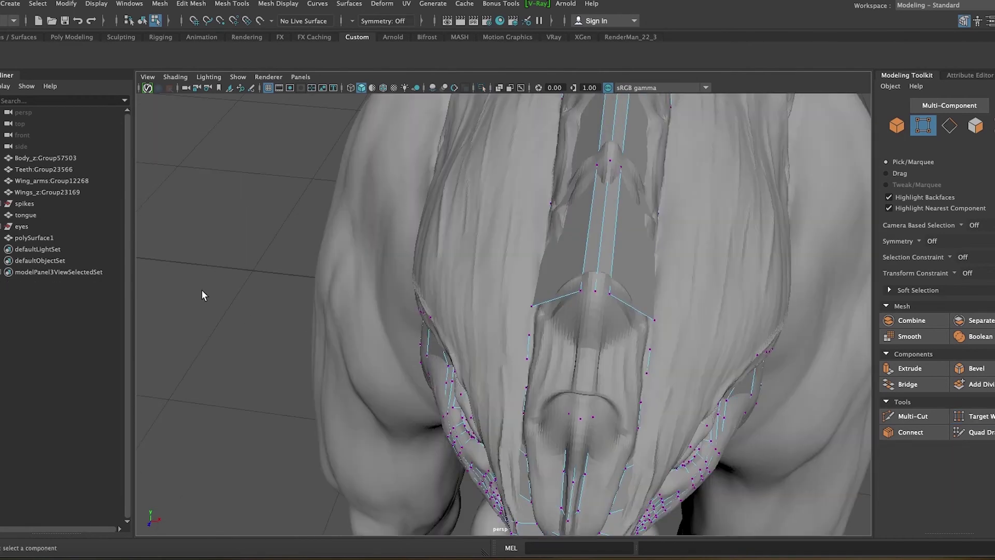
left_click(259, 20)
Activate Quad Draw and save the scene as alien_retopo.mb.
left_click(969, 432)
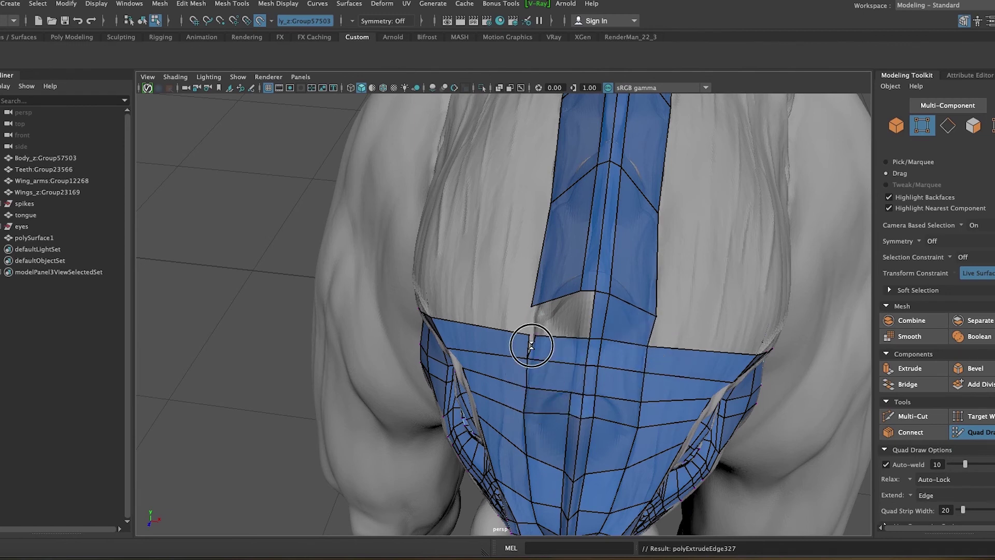
mouse_move(579, 338)
left_mouse_down("alt")
mouse_move(631, 284)
mouse_move(609, 313)
mouse_move(477, 322)
left_mouse_up("alt")
right_click_drag(478, 322, 344, 382, "alt")
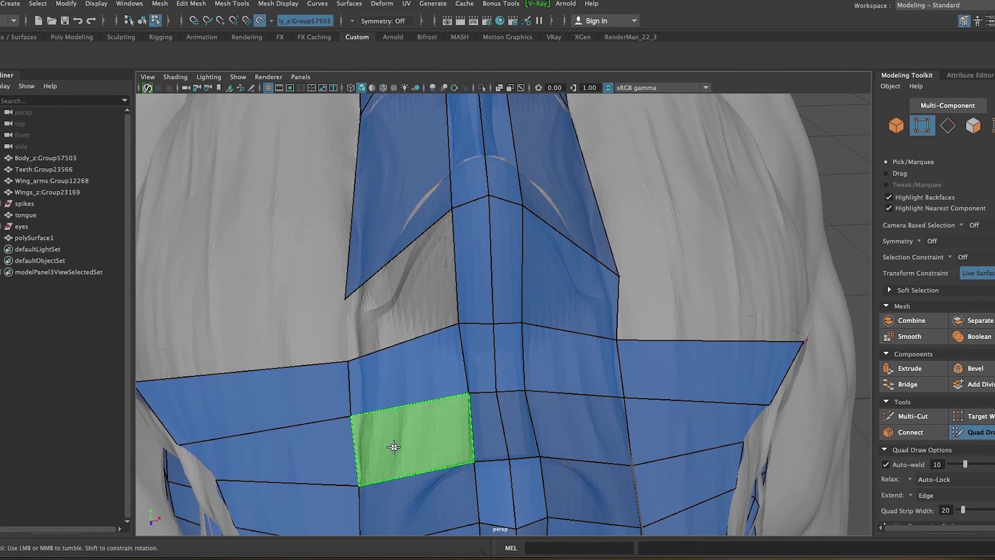
mouse_move(755, 296)
left_mouse_down("alt")
mouse_move(615, 300)
mouse_move(540, 328)
left_mouse_up("alt")
mouse_move(700, 299)
left_mouse_down("alt")
mouse_move(566, 318)
mouse_move(589, 300)
mouse_move(567, 313)
mouse_move(497, 310)
left_mouse_up("alt")
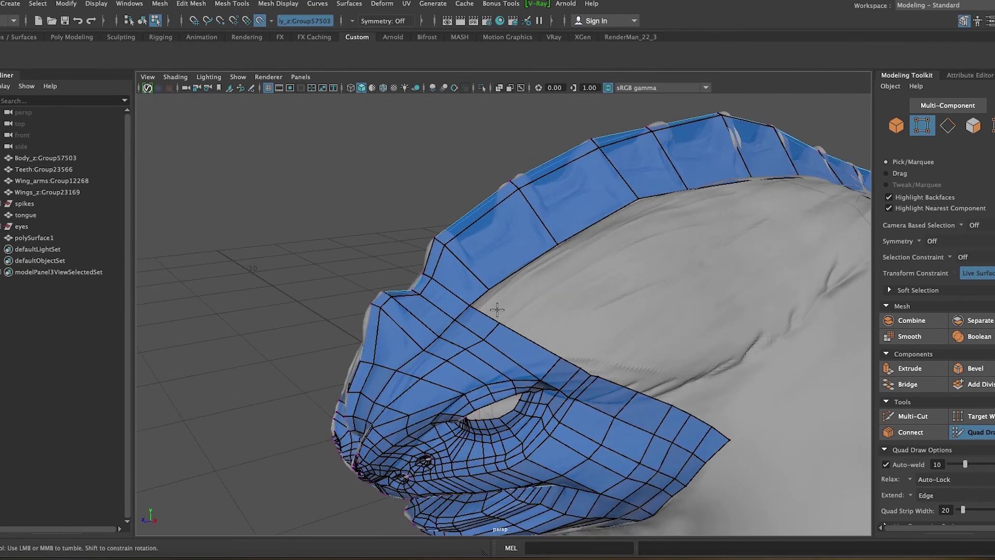
left_click(62, 61)
left_click(803, 472)
Delete the unwanted strip face and extrude a quad strip up to the neck strip.
left_click(385, 119)
mouse_move(518, 266)
left_mouse_down("alt")
mouse_move(671, 285)
mouse_move(512, 271)
mouse_move(487, 257)
left_mouse_up("alt")
left_click(487, 258, "ctrl+shift")
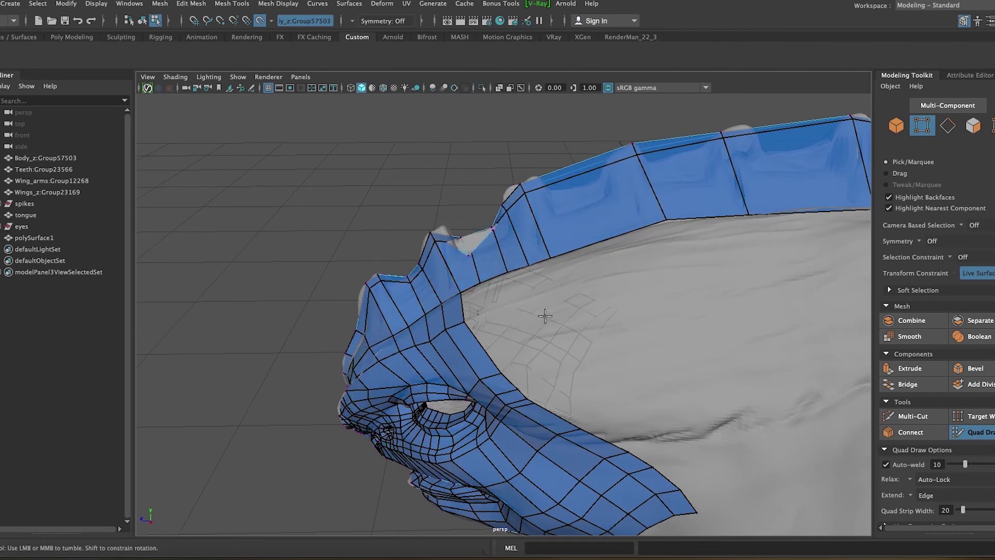
mouse_move(467, 211)
left_mouse_down("alt")
mouse_move(511, 271)
mouse_move(402, 289)
mouse_move(522, 402)
mouse_move(483, 369)
left_mouse_up("alt")
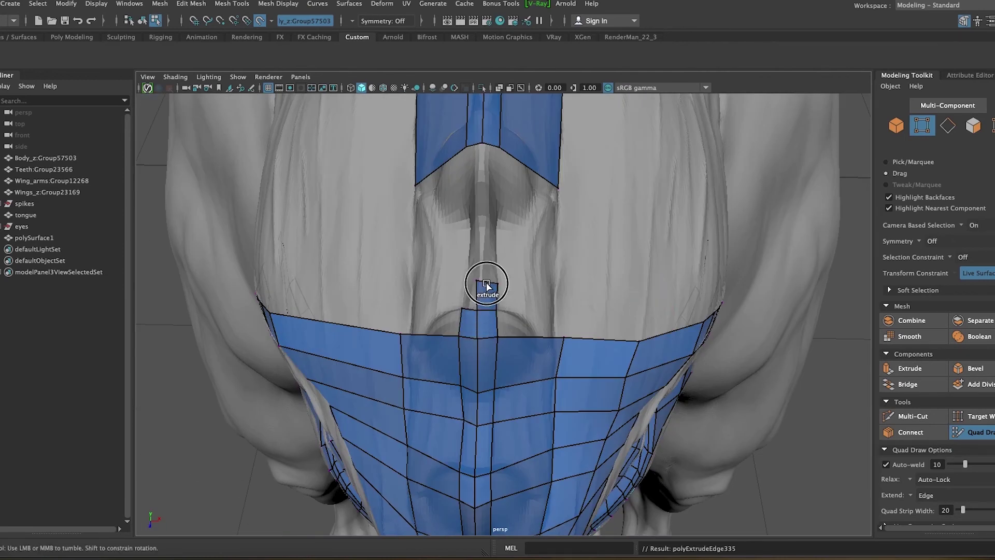
mouse_move(486, 284)
left_mouse_down()
mouse_move(484, 150)
mouse_move(483, 343)
left_mouse_up()
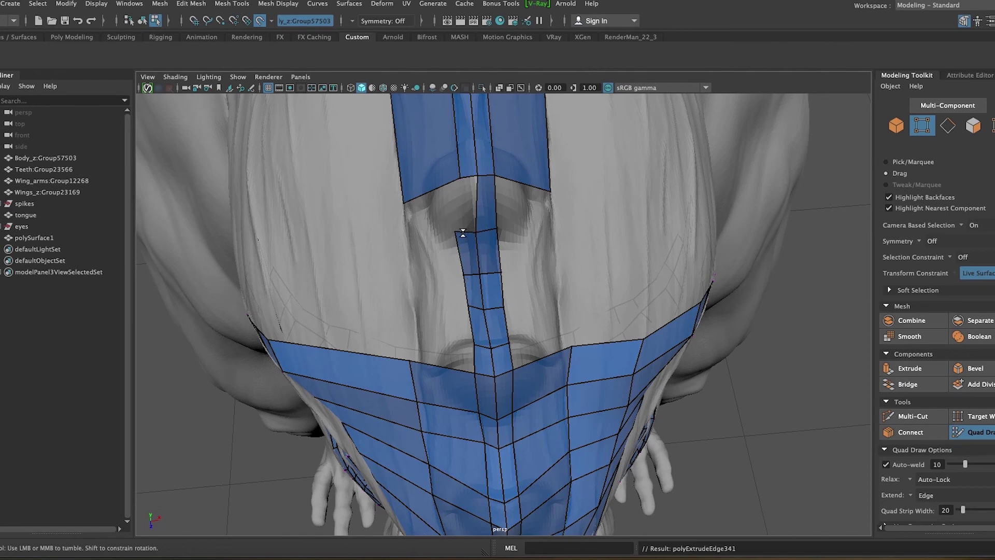
Remove the stray triangle face and turn Object X symmetry back on.
mouse_move(459, 231)
left_mouse_down("alt")
mouse_move(511, 211)
mouse_move(656, 288)
mouse_move(602, 246)
left_mouse_up("alt")
left_click(602, 246, "shift")
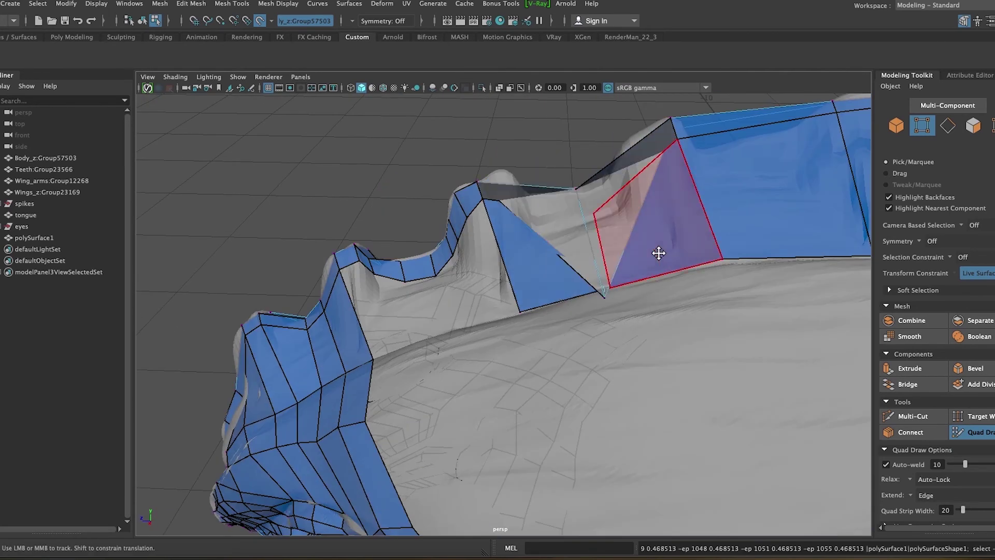
key("ctrl+z")
left_click(383, 21)
left_click(373, 43)
mouse_move(482, 133)
left_mouse_down("alt")
mouse_move(500, 185)
mouse_move(684, 311)
mouse_move(639, 173)
left_mouse_up("alt")
middle_click_drag(640, 173, 817, 122, "alt")
left_click_drag(810, 202, 499, 246, "alt")
right_click_drag(499, 246, 467, 260, "alt")
left_click_drag(467, 259, 630, 310, "alt")
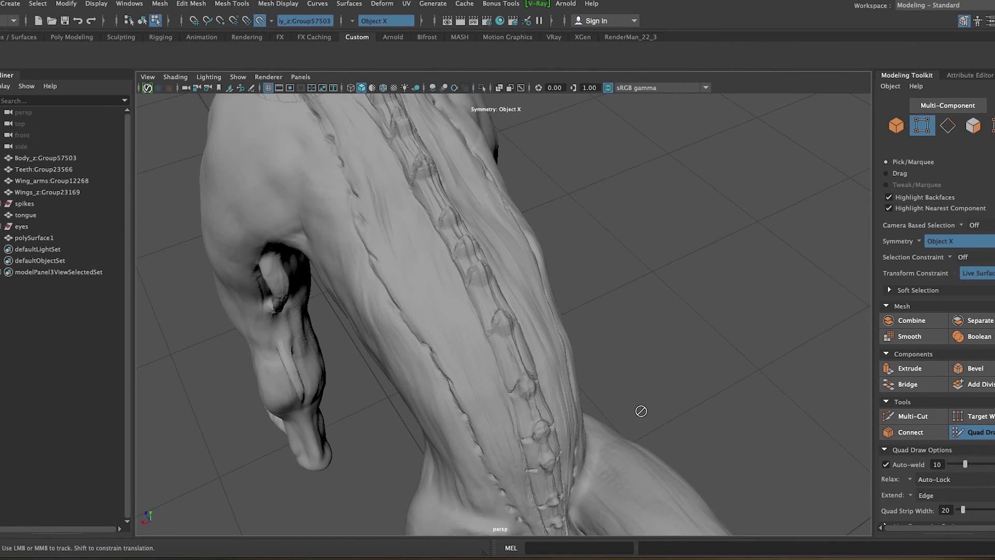
Extrude the spine quad strip several rows along the creature's back.
left_click_drag(641, 411, 674, 311, "alt")
scroll(400, 278, "up", 3)
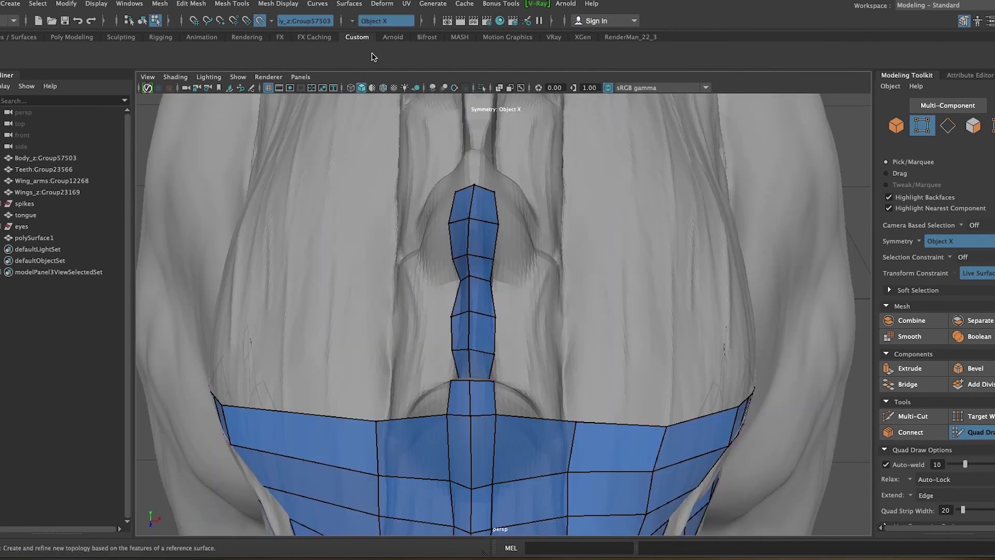
mouse_move(284, 291)
left_mouse_down("alt")
mouse_move(422, 337)
mouse_move(578, 245)
mouse_move(695, 273)
left_mouse_up("alt")
right_click_drag(648, 363, 678, 386, "alt")
left_click_drag(617, 386, 663, 202)
left_click_drag(686, 384, 850, 373, "alt")
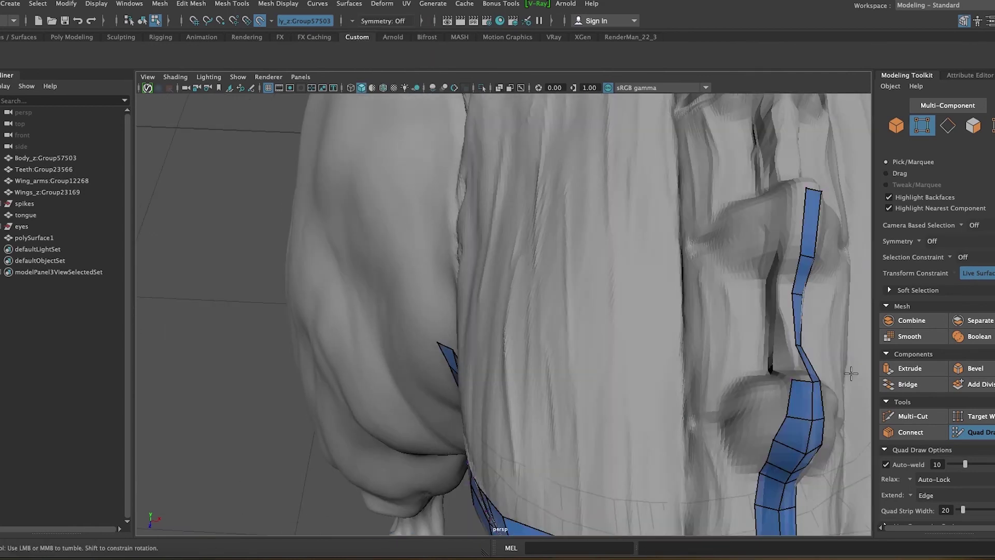
middle_click_drag(851, 373, 681, 393, "alt")
mouse_move(701, 194)
left_mouse_down("alt")
mouse_move(640, 280)
mouse_move(535, 311)
left_mouse_up("alt")
middle_click_drag(535, 311, 639, 415, "alt")
left_click_drag(641, 338, 651, 254)
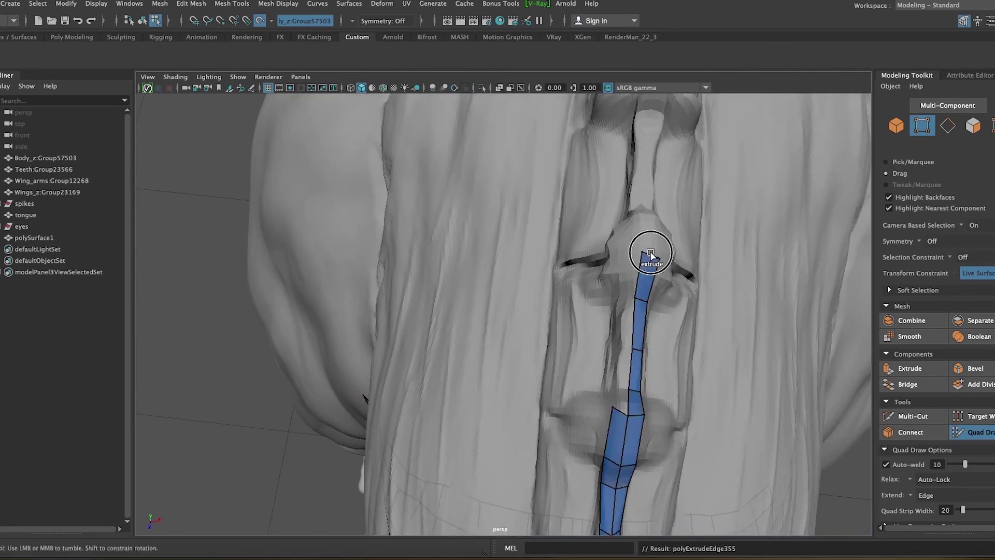
left_click_drag(627, 296, 624, 317, "alt")
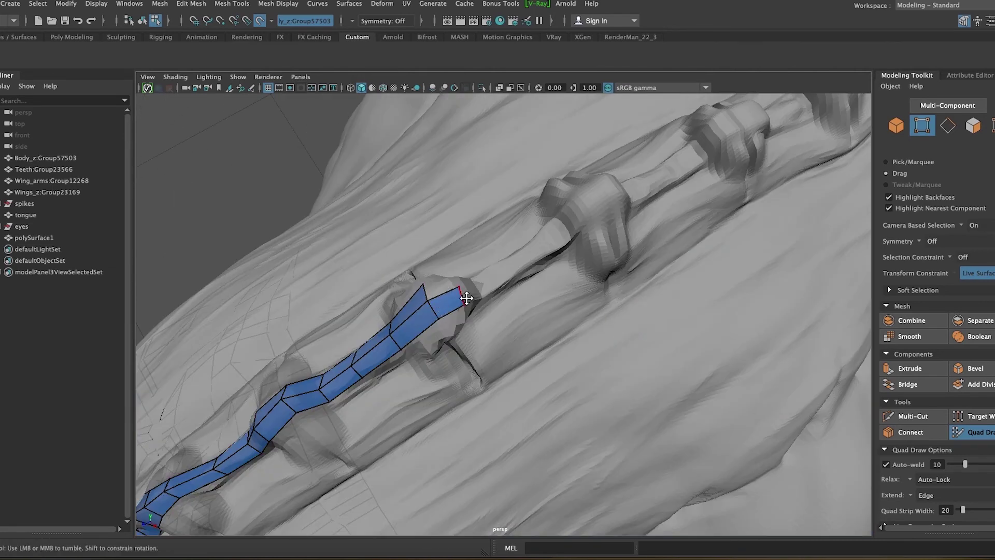
left_click_drag(466, 298, 668, 363, "alt")
left_click_drag(665, 254, 670, 179)
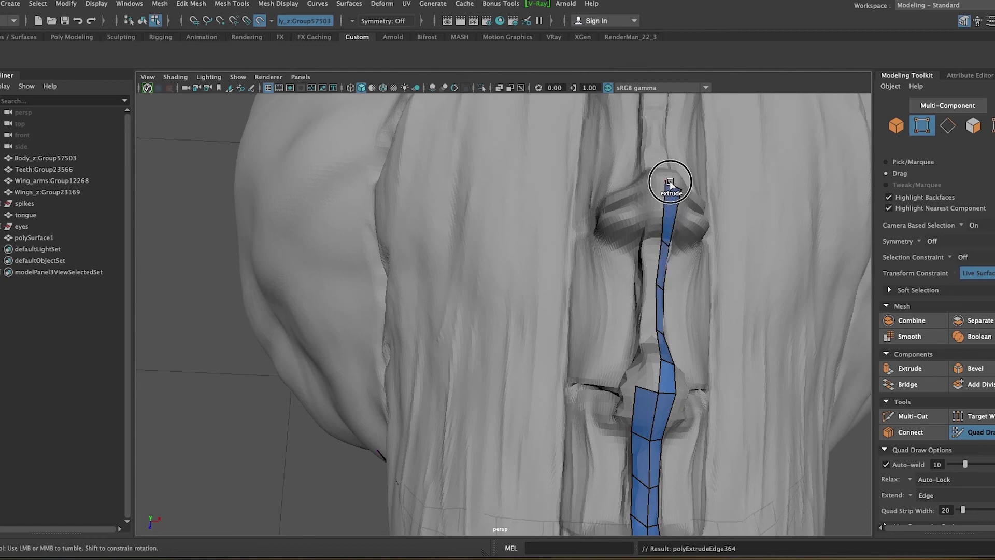
Add more quad rows below the strip's end, relaxing it thinner down the spine.
scroll(677, 226, "down", 3)
mouse_move(633, 389)
left_mouse_down("alt")
mouse_move(584, 282)
mouse_move(573, 363)
mouse_move(563, 293)
left_mouse_up("alt")
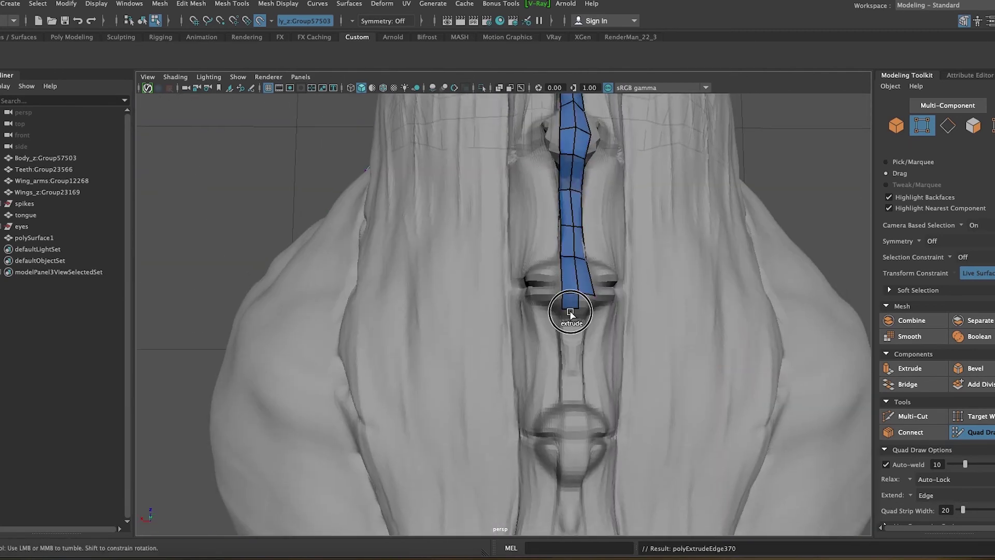
left_click_drag(573, 386, 570, 431)
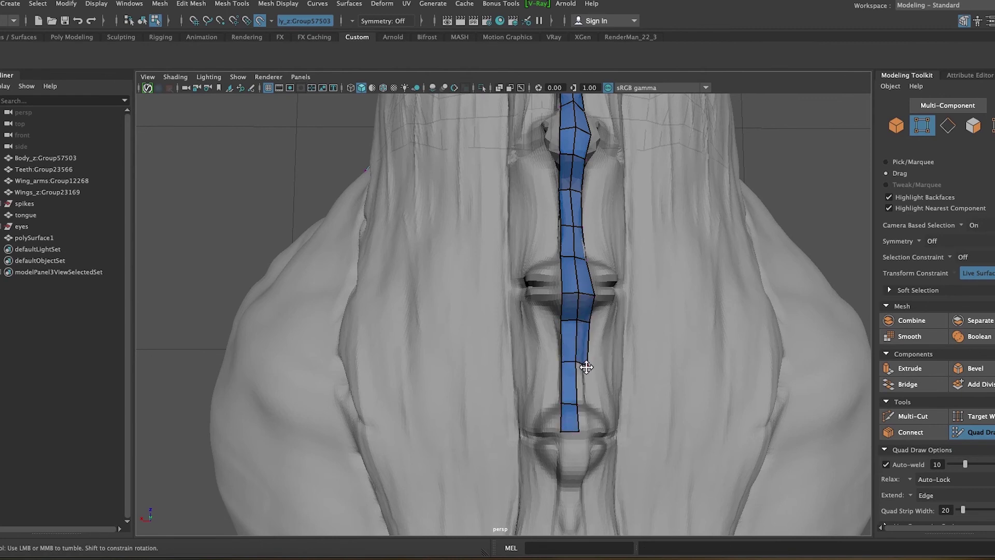
mouse_move(582, 473)
middle_mouse_down("alt")
mouse_move(571, 238)
mouse_move(515, 228)
middle_mouse_up("alt")
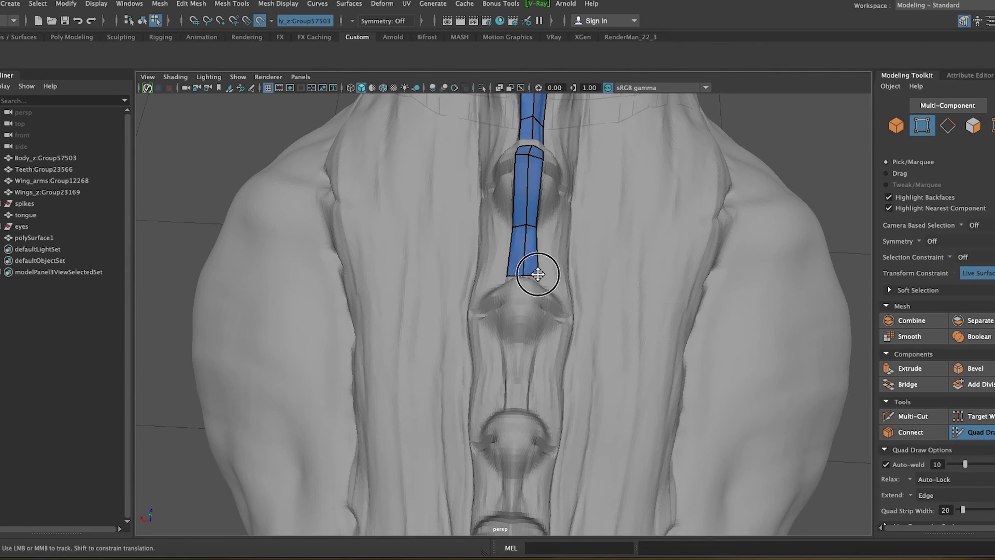
left_click_drag(628, 325, 615, 271, "alt")
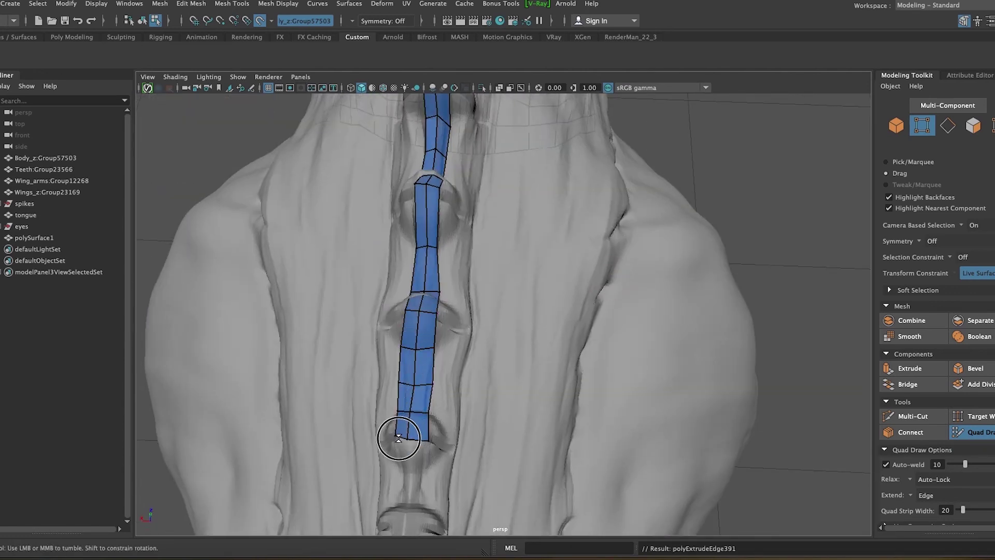
middle_click_drag(398, 438, 502, 198, "alt")
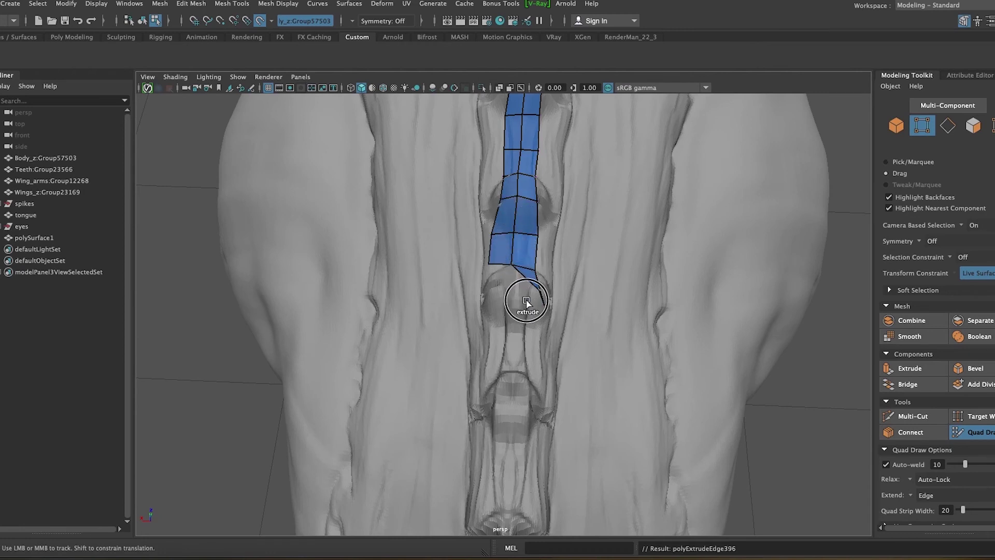
left_click_drag(527, 303, 528, 307, "ctrl")
left_click_drag(518, 349, 502, 346, "ctrl")
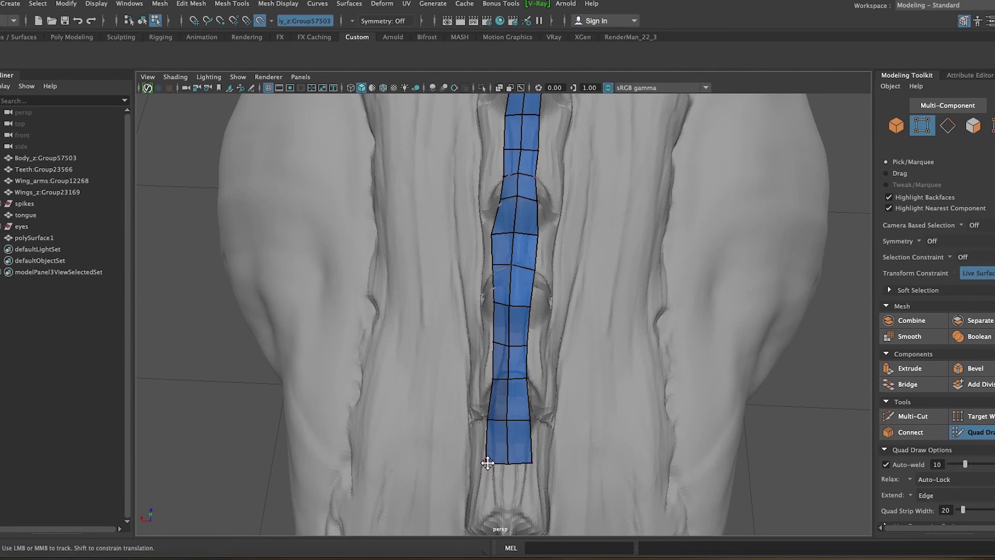
middle_click_drag(488, 463, 493, 160, "alt")
left_click_drag(515, 256, 497, 334, "ctrl")
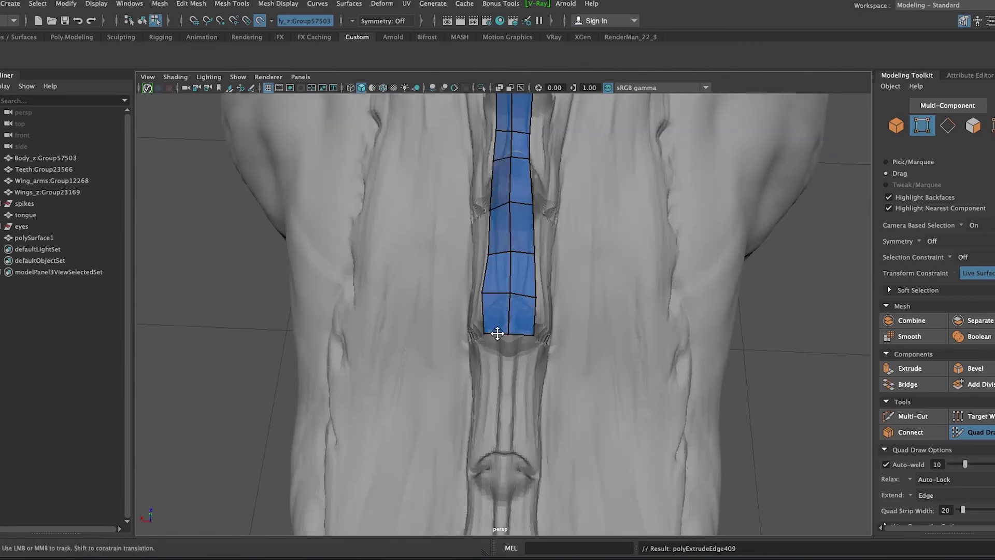
left_click_drag(521, 384, 517, 430, "ctrl")
left_click_drag(485, 293, 491, 294, "shift")
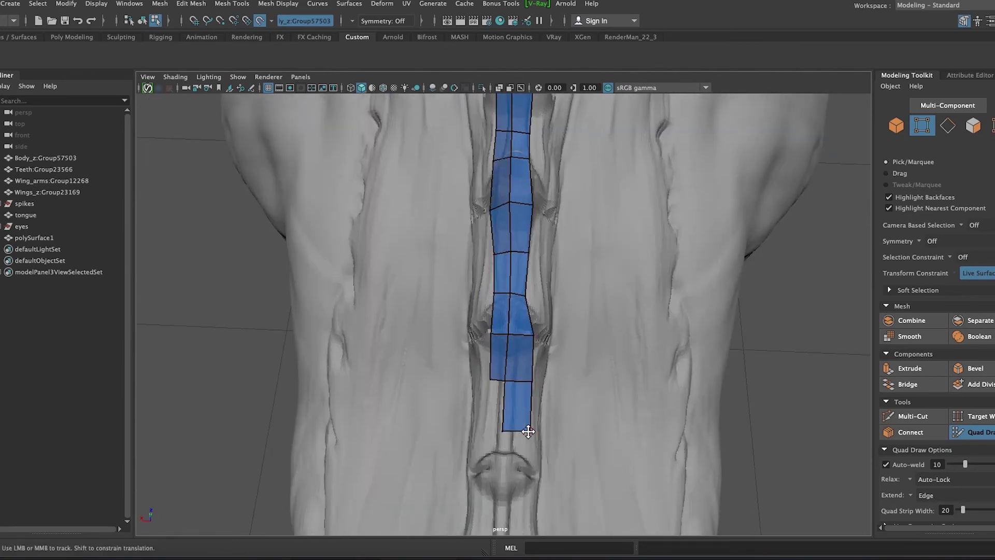
left_click_drag(528, 431, 489, 333, "shift")
left_click_drag(484, 411, 516, 471, "ctrl")
middle_click_drag(515, 471, 536, 273, "alt")
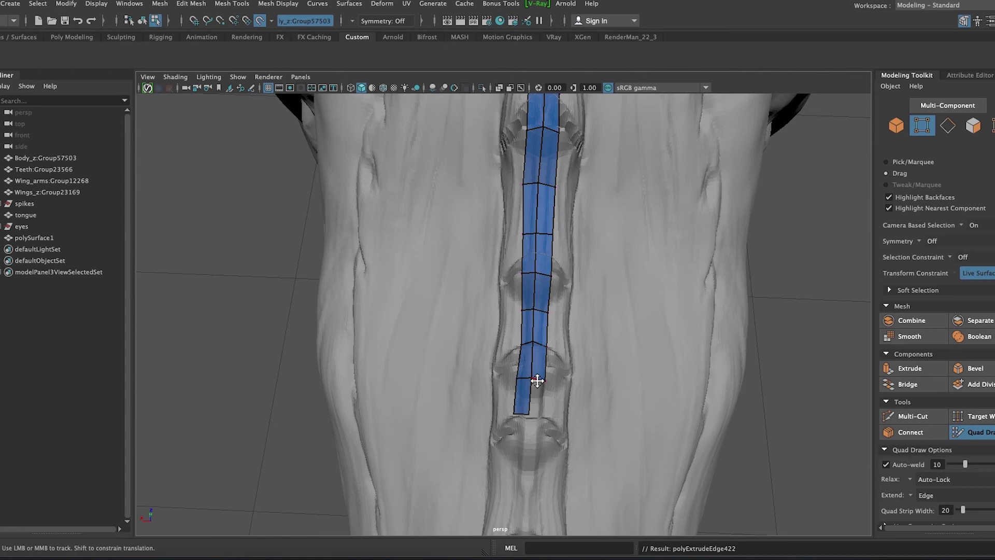
middle_click_drag(537, 418, 556, 372, "alt")
Extrude further quad rows down the neck toward the shoulders and toggle Object X symmetry.
mouse_move(545, 272)
left_mouse_down("ctrl")
mouse_move(550, 311)
mouse_move(526, 357)
left_mouse_up("ctrl")
middle_click_drag(539, 428, 529, 225, "alt")
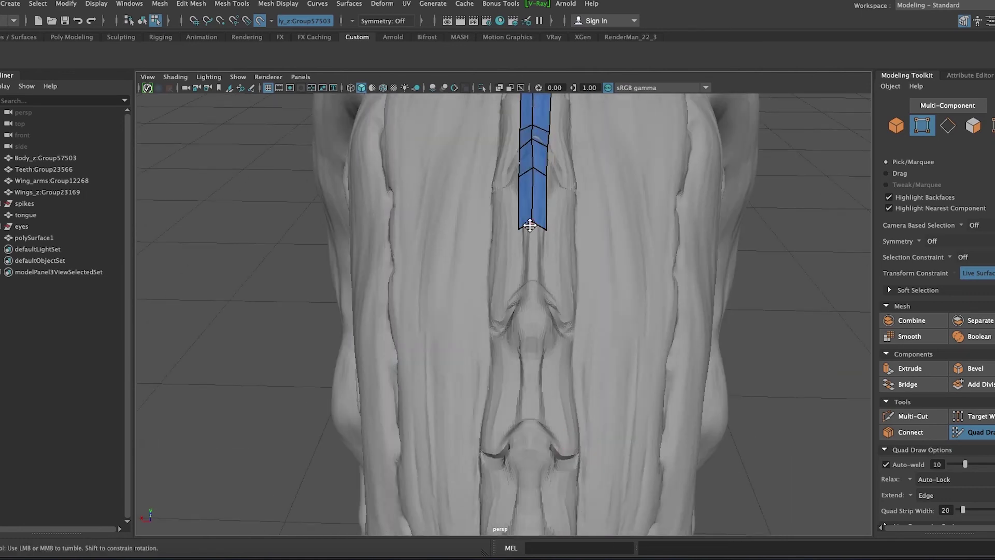
right_click_drag(537, 235, 536, 425, "alt")
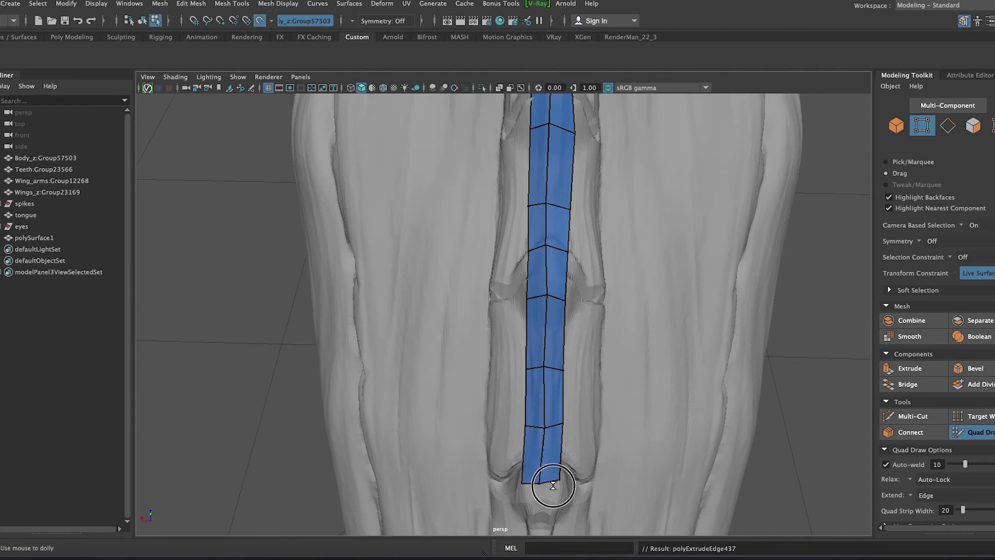
middle_click_drag(549, 512, 565, 279, "alt")
mouse_move(547, 329)
left_mouse_down("shift")
mouse_move(560, 330)
mouse_move(536, 421)
left_mouse_up("shift")
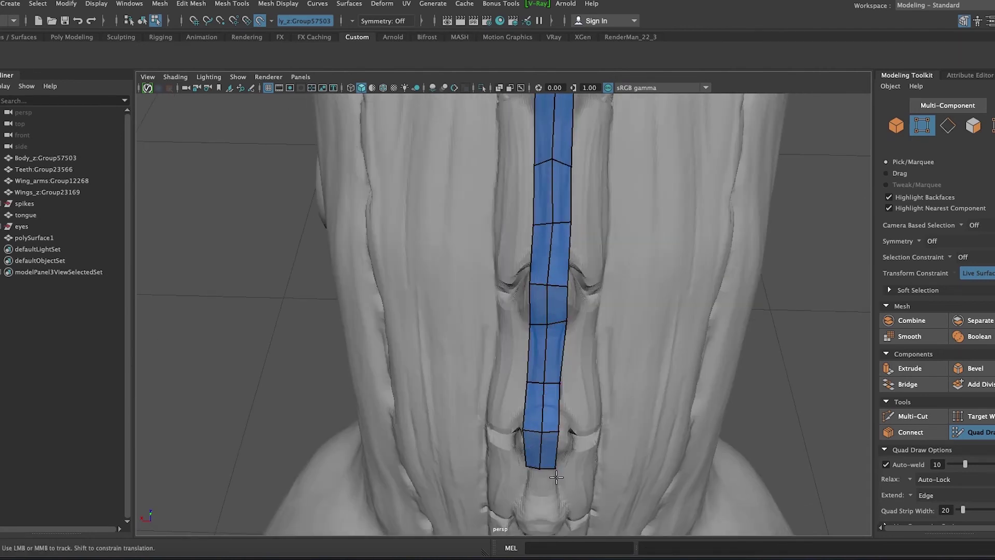
left_click_drag(557, 477, 577, 252, "alt")
mouse_move(581, 361)
left_mouse_down("shift")
mouse_move(562, 416)
mouse_move(566, 443)
mouse_move(609, 386)
mouse_move(593, 267)
left_mouse_up("shift")
mouse_move(574, 351)
left_mouse_down("shift")
mouse_move(595, 337)
mouse_move(582, 360)
mouse_move(602, 395)
mouse_move(593, 409)
left_mouse_up("shift")
left_click(384, 21)
Re-enable Object X symmetry with Shift+Z and frame the neck strip.
key("ctrl+z")
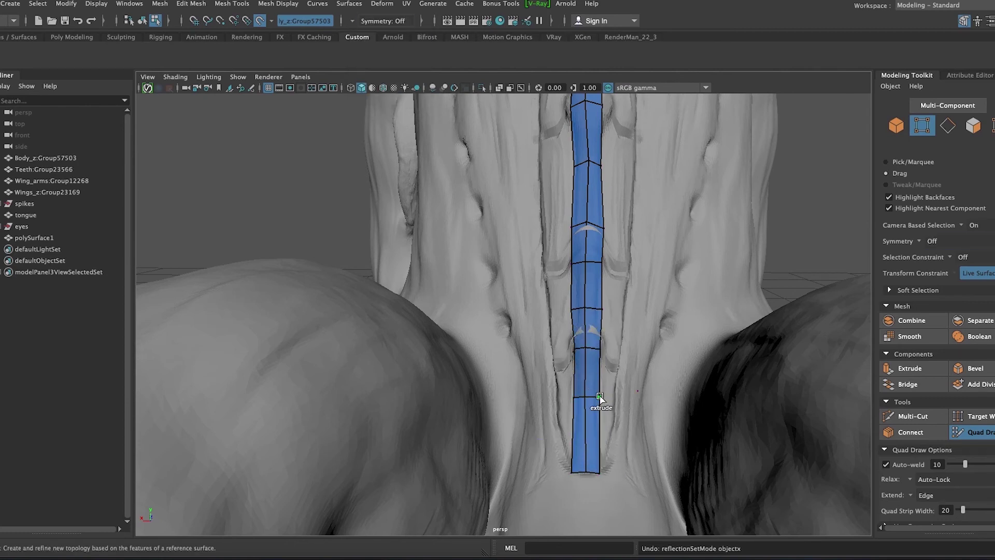
key("shift+z")
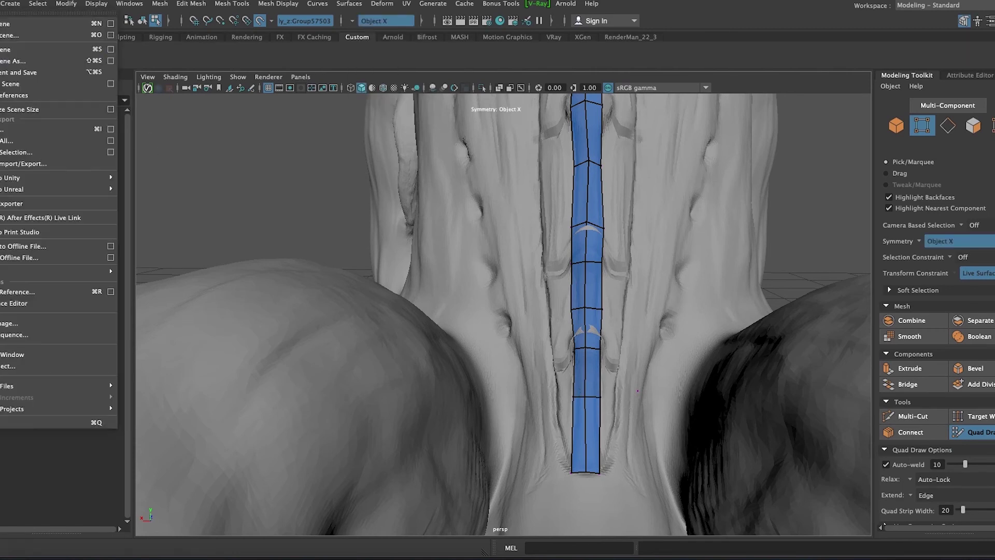
left_click_drag(603, 397, 647, 224, "alt")
scroll(647, 224, "up", 3)
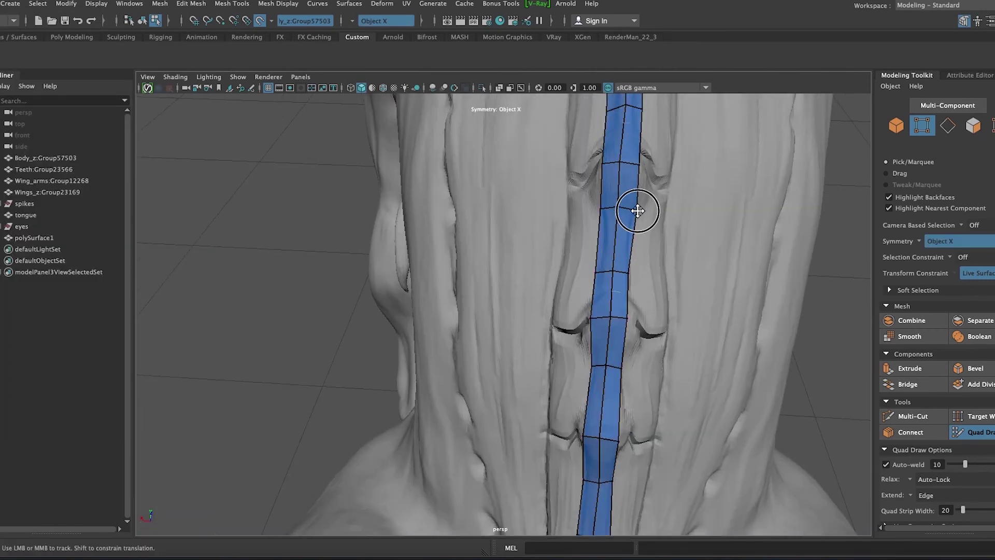
mouse_move(623, 369)
left_mouse_down("alt")
mouse_move(660, 313)
mouse_move(580, 358)
left_mouse_up("alt")
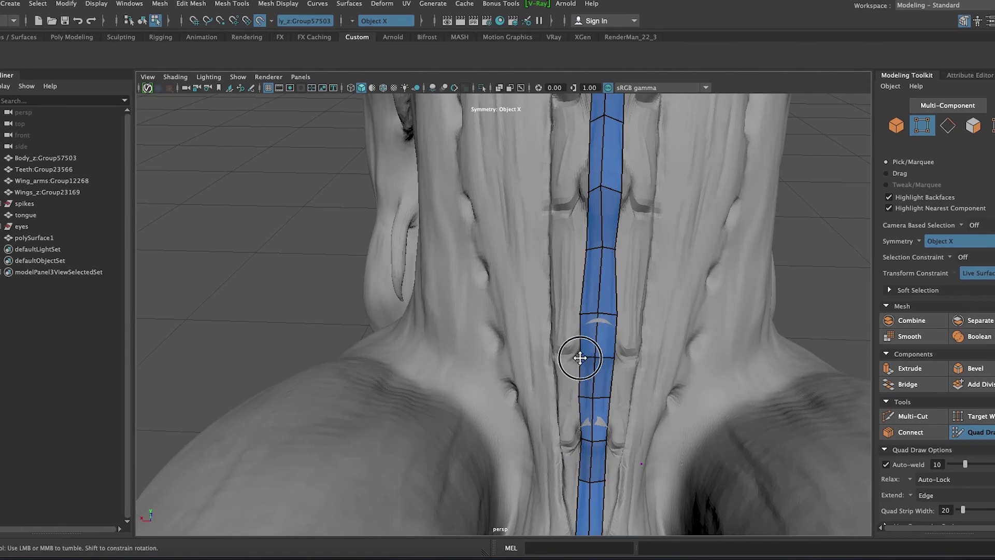
middle_click_drag(617, 483, 536, 325, "alt")
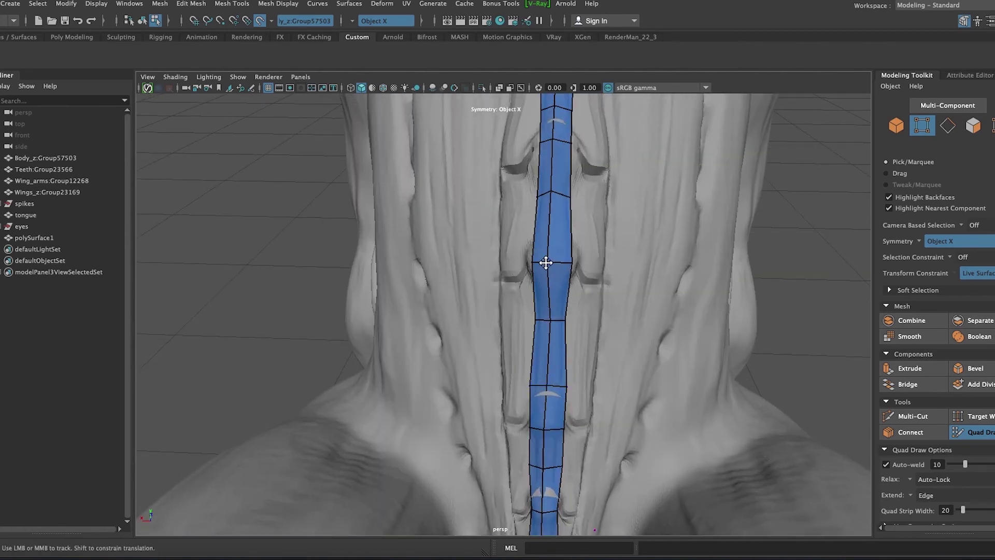
left_click_drag(546, 263, 562, 216, "alt")
middle_click_drag(615, 250, 568, 358, "alt")
mouse_move(553, 485)
middle_mouse_down("alt")
mouse_move(542, 407)
mouse_move(546, 259)
middle_mouse_up("alt")
middle_click_drag(550, 164, 559, 216, "alt")
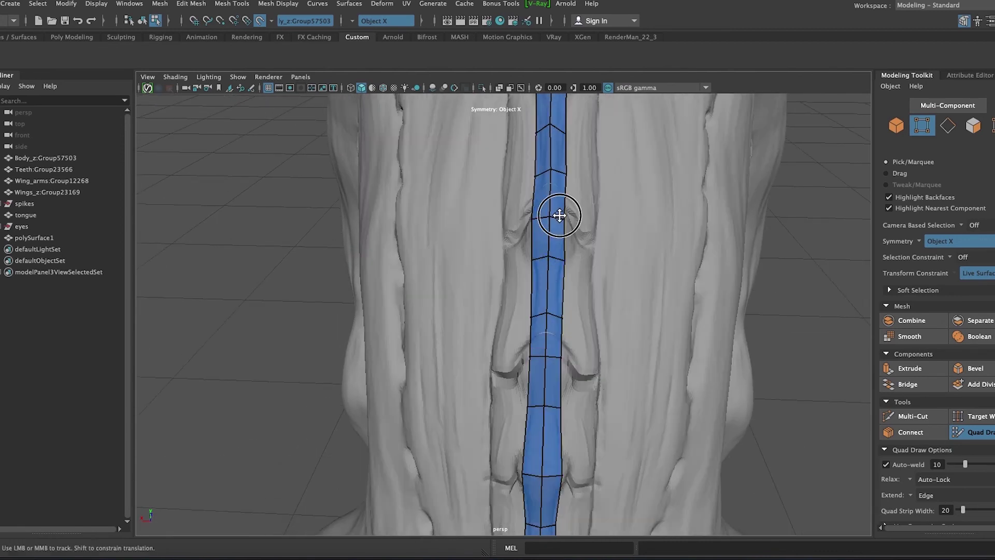
Pull a neck strip vertex outward to widen the strip's upper section.
middle_click_drag(562, 125, 575, 201, "alt")
mouse_move(576, 200)
left_mouse_down("alt")
mouse_move(608, 218)
mouse_move(565, 263)
mouse_move(596, 244)
mouse_move(604, 315)
left_mouse_up("alt")
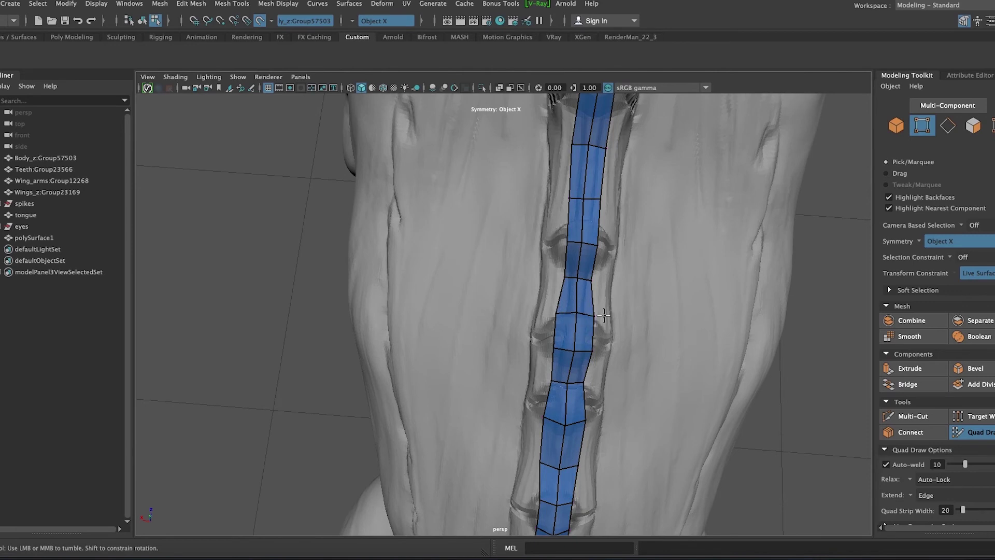
left_click_drag(597, 248, 651, 294, "alt")
middle_click_drag(651, 294, 577, 243, "alt")
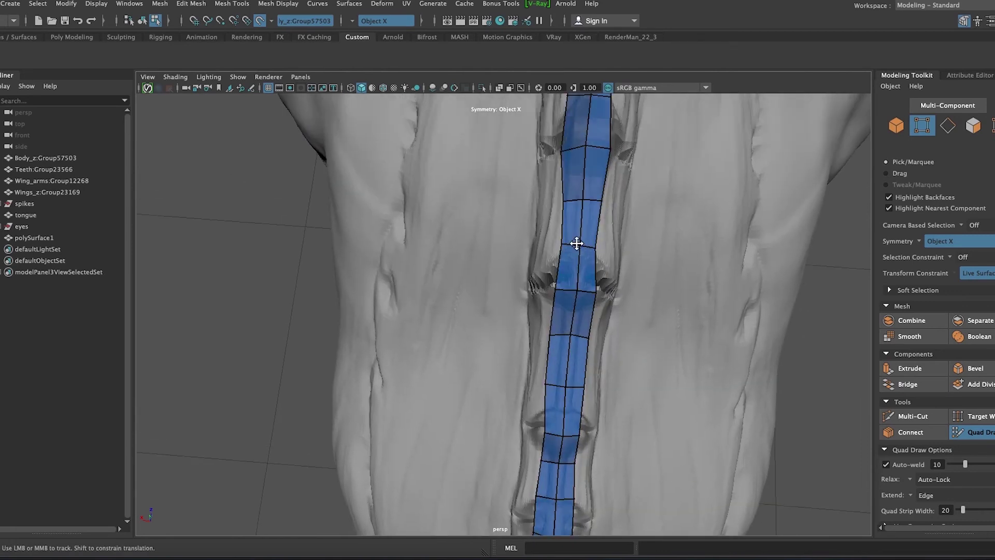
middle_click_drag(606, 204, 591, 218, "alt")
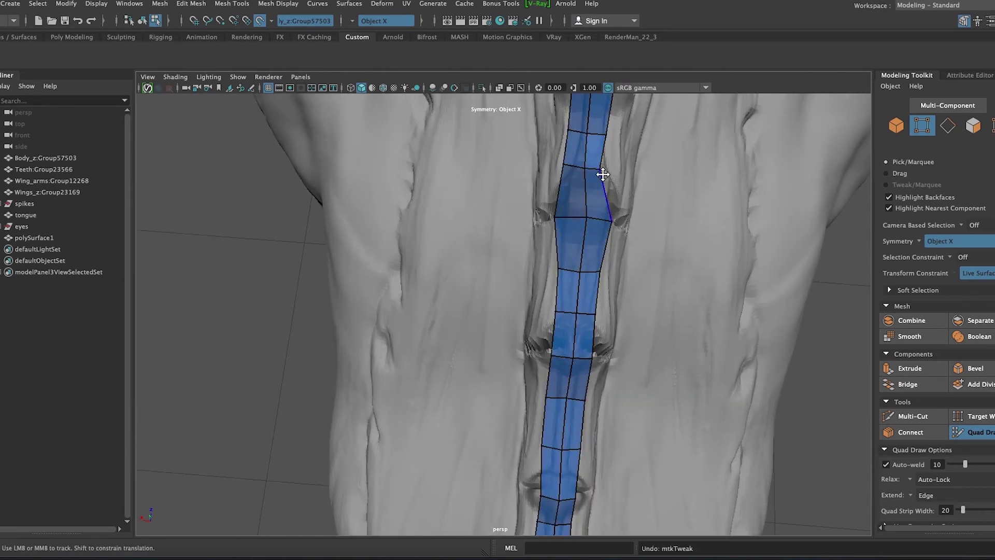
left_click_drag(601, 168, 615, 168)
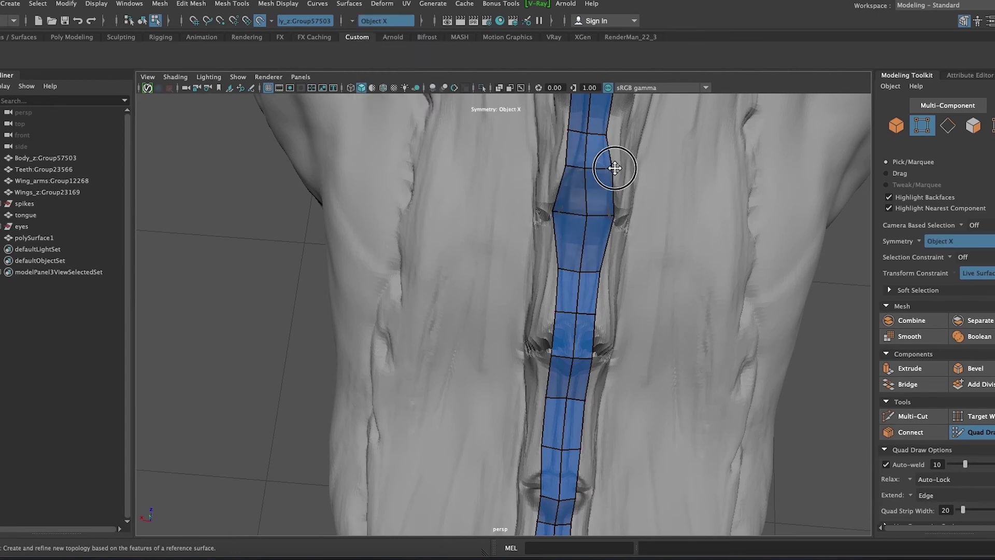
mouse_move(614, 168)
middle_mouse_down("alt")
mouse_move(651, 250)
mouse_move(693, 254)
mouse_move(571, 209)
middle_mouse_up("alt")
middle_click_drag(559, 147, 548, 235, "alt")
mouse_move(587, 190)
middle_mouse_down("alt")
mouse_move(566, 238)
mouse_move(633, 229)
mouse_move(513, 145)
mouse_move(506, 204)
mouse_move(529, 236)
middle_mouse_up("alt")
mouse_move(603, 194)
middle_mouse_down("alt")
mouse_move(517, 257)
mouse_move(533, 231)
middle_mouse_up("alt")
left_click_drag(533, 230, 596, 264, "alt")
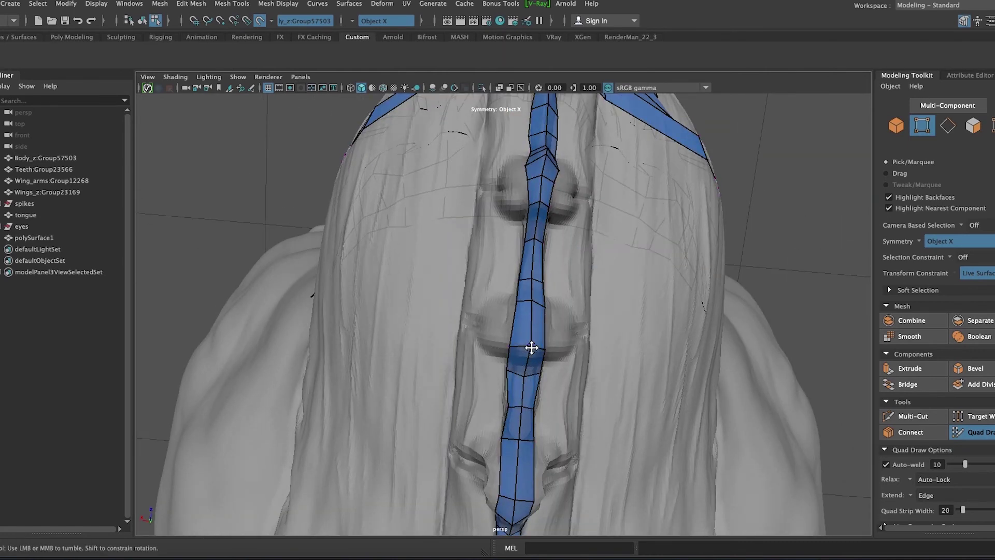
Extend the spine strip's lower end to join the body mesh below.
middle_click_drag(532, 278, 523, 327, "alt")
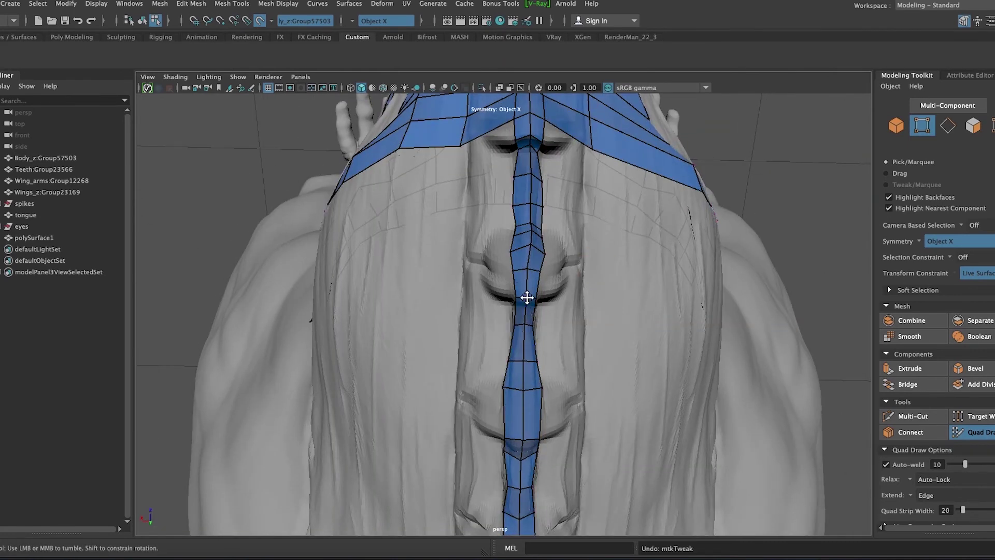
left_click_drag(532, 222, 582, 195, "alt")
middle_click_drag(583, 195, 522, 149, "alt")
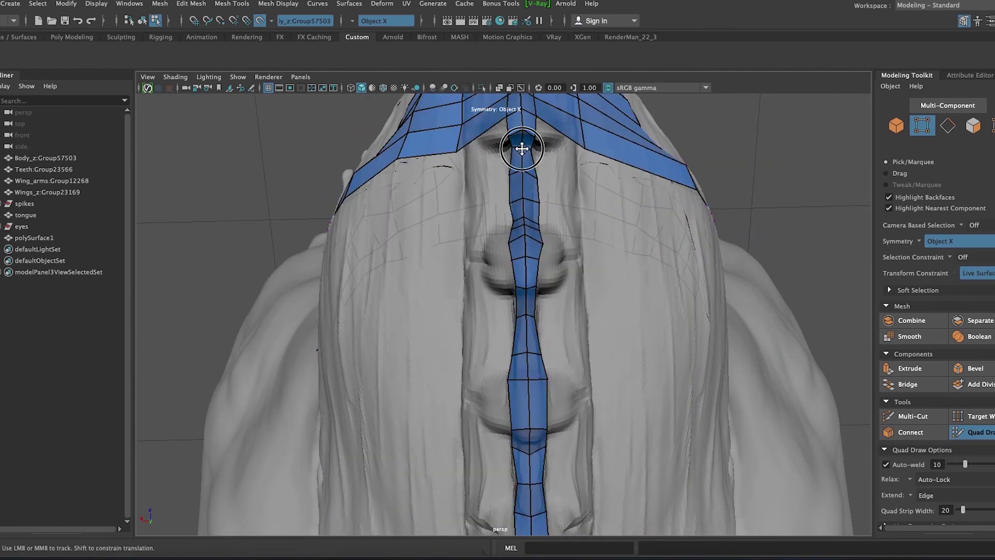
mouse_move(565, 183)
left_mouse_down("alt")
mouse_move(627, 275)
mouse_move(551, 220)
mouse_move(329, 289)
mouse_move(471, 268)
mouse_move(311, 249)
mouse_move(284, 236)
left_mouse_up("alt")
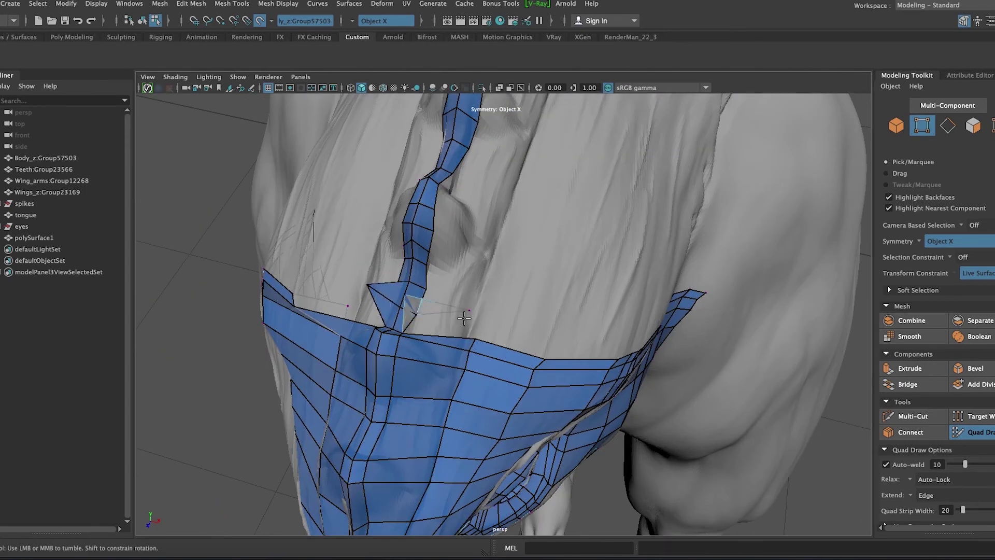
left_click_drag(413, 311, 411, 324)
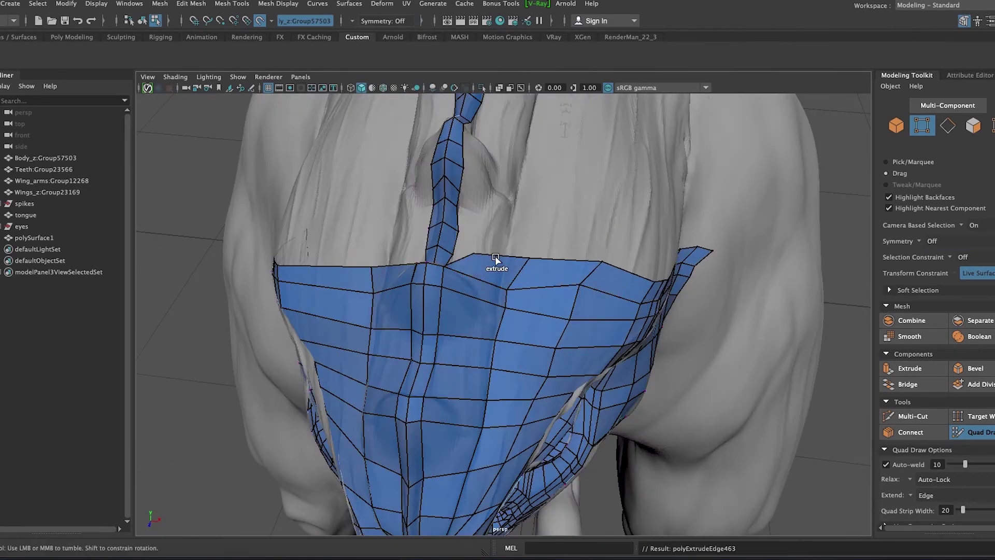
Set Object X symmetry and extrude a mirrored quad row from the head patch border behind the eye.
mouse_move(485, 274)
left_mouse_down("alt")
mouse_move(366, 273)
mouse_move(491, 168)
left_mouse_up("alt")
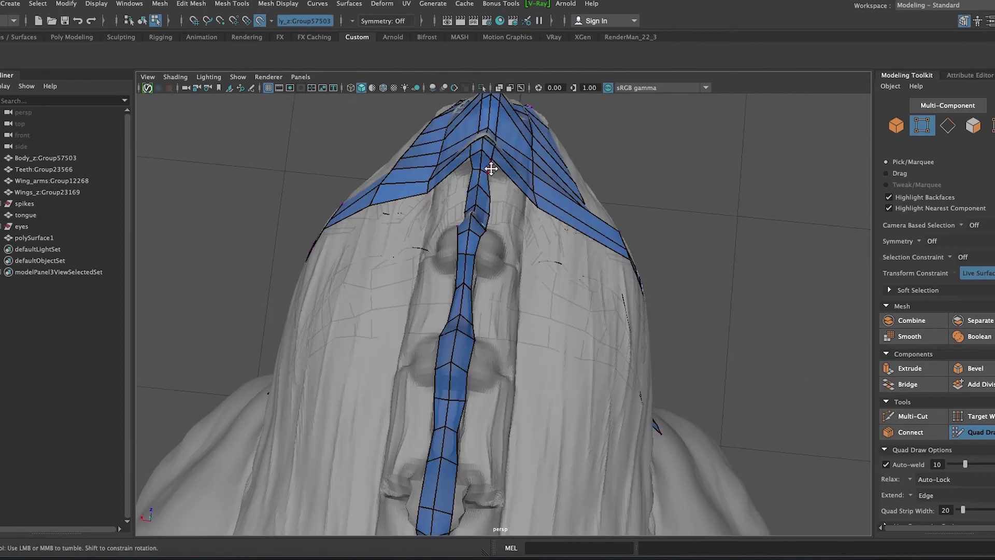
left_click_drag(528, 213, 559, 272, "alt")
mouse_move(411, 280)
left_mouse_down("alt")
mouse_move(382, 275)
mouse_move(383, 250)
mouse_move(419, 286)
mouse_move(596, 251)
mouse_move(579, 272)
mouse_move(550, 249)
left_mouse_up("alt")
mouse_move(418, 187)
left_mouse_down("alt")
mouse_move(600, 320)
mouse_move(605, 338)
left_mouse_up("alt")
left_click(358, 21)
left_click(379, 40)
left_click_drag(518, 233, 594, 259, "alt")
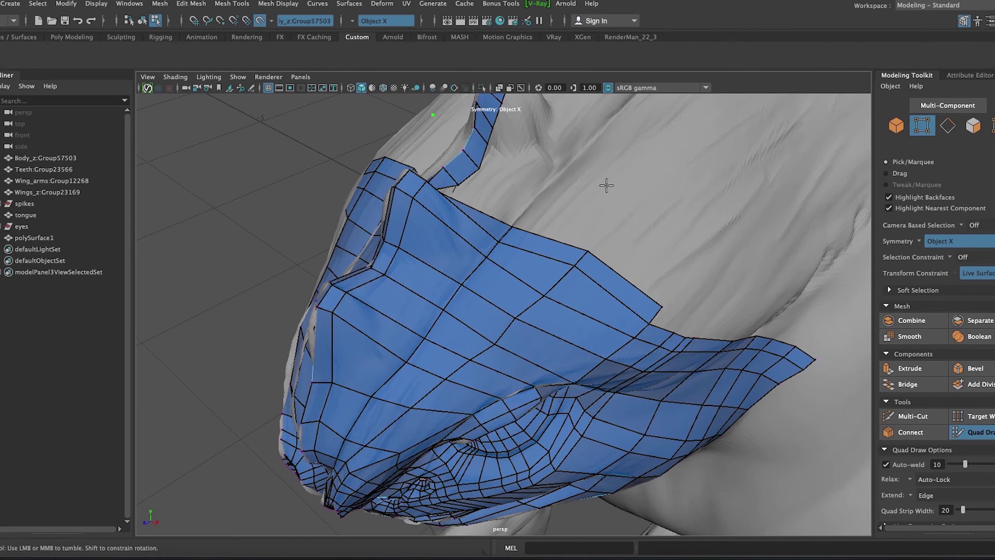
left_click_drag(606, 185, 556, 156, "alt")
mouse_move(582, 238)
left_mouse_down()
mouse_move(744, 320)
mouse_move(589, 182)
mouse_move(526, 204)
left_mouse_up()
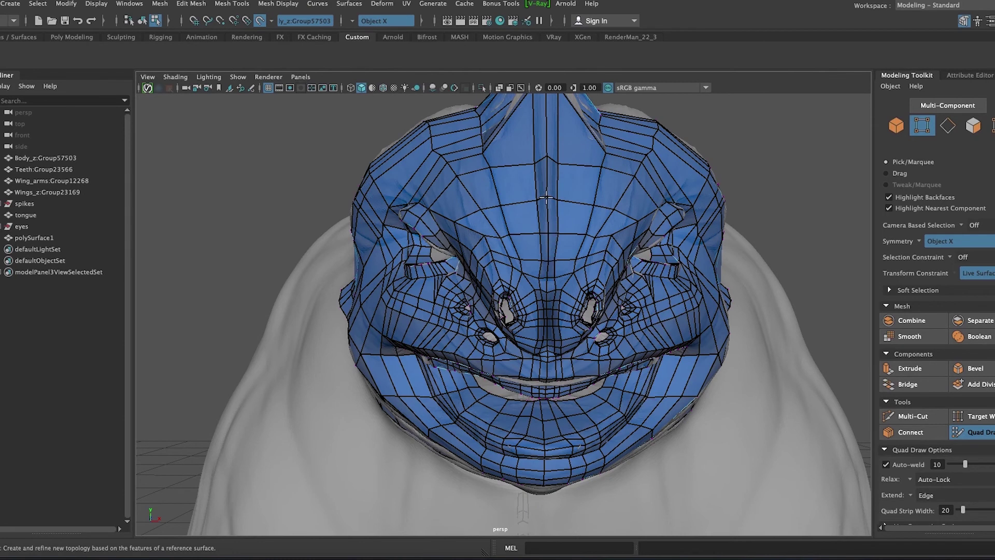
Undo the recent retopology changes and return to Quad Draw.
key("ctrl+z")
key("ctrl+z")
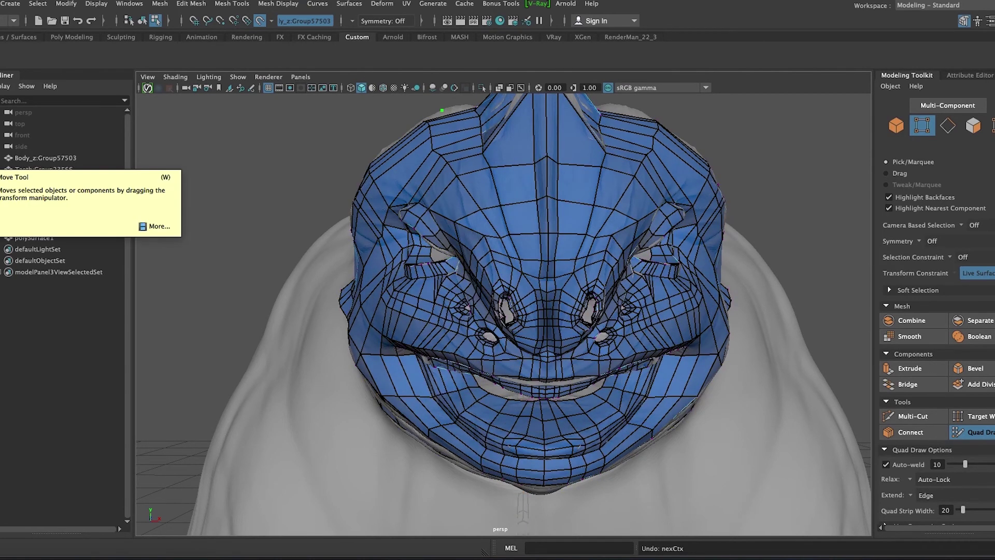
double_click(2, 165)
left_click(100, 80)
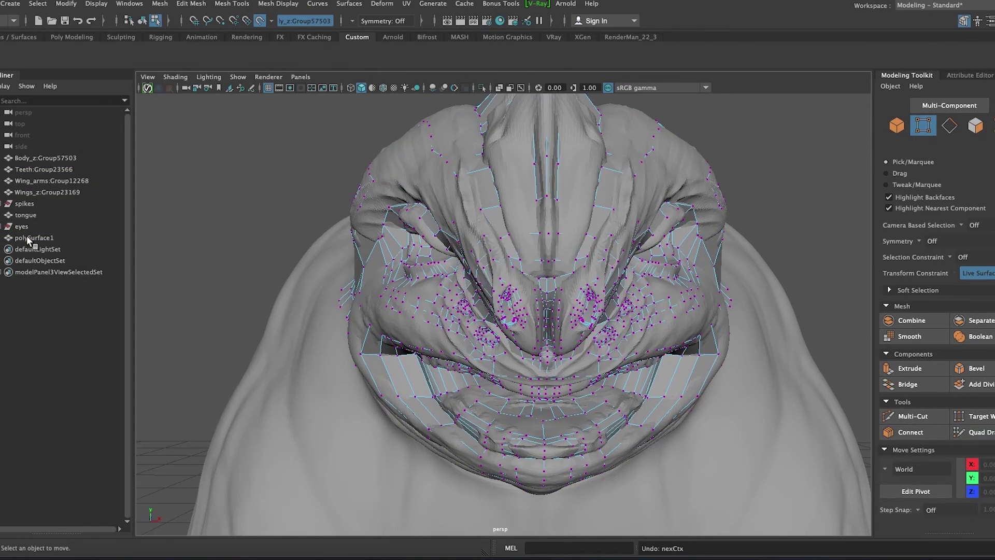
key("y")
key("ctrl+z")
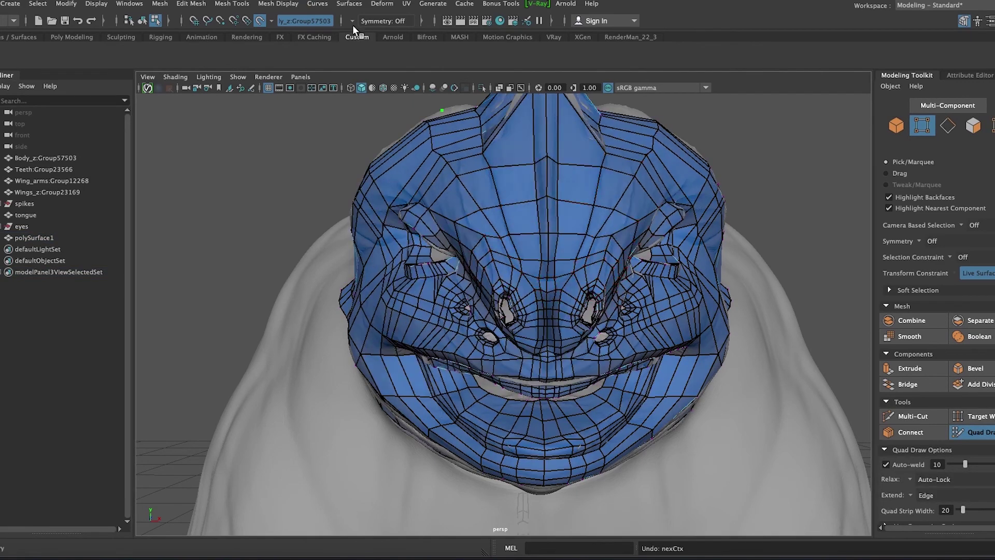
key("ctrl+z")
key("ctrl+z")
key("ctrl+z")
key("ctrl+z")
key("ctrl+z")
left_click(101, 80)
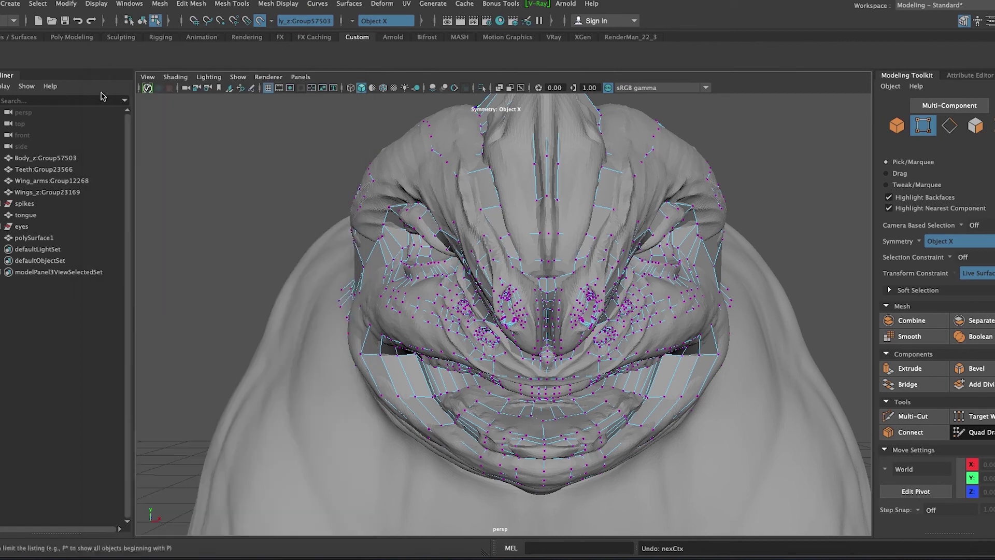
key("y")
Relax the cheek and jaw faces, then redo the reverted steps and turn symmetry off.
mouse_move(550, 310)
left_mouse_down("shift")
mouse_move(378, 289)
mouse_move(511, 402)
mouse_move(356, 304)
mouse_move(663, 279)
left_mouse_up("shift")
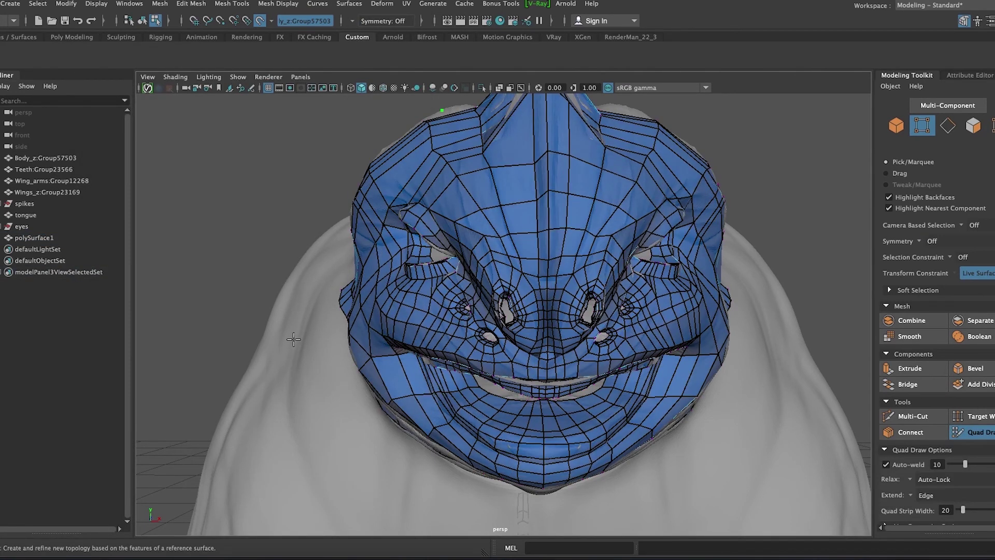
key("ctrl+z")
key("shift+z")
mouse_move(314, 342)
left_mouse_down("alt")
mouse_move(329, 427)
mouse_move(322, 444)
left_mouse_up("alt")
key("shift+z")
Delete the left half of the head patch faces.
key("q")
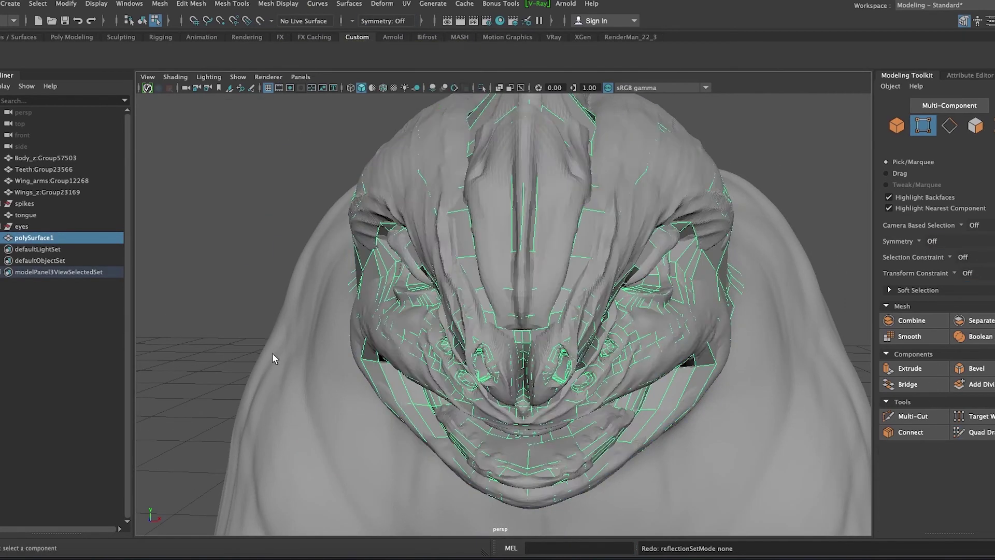
right_click_drag(142, 272, 166, 274)
left_click_drag(215, 130, 330, 419)
key("Delete")
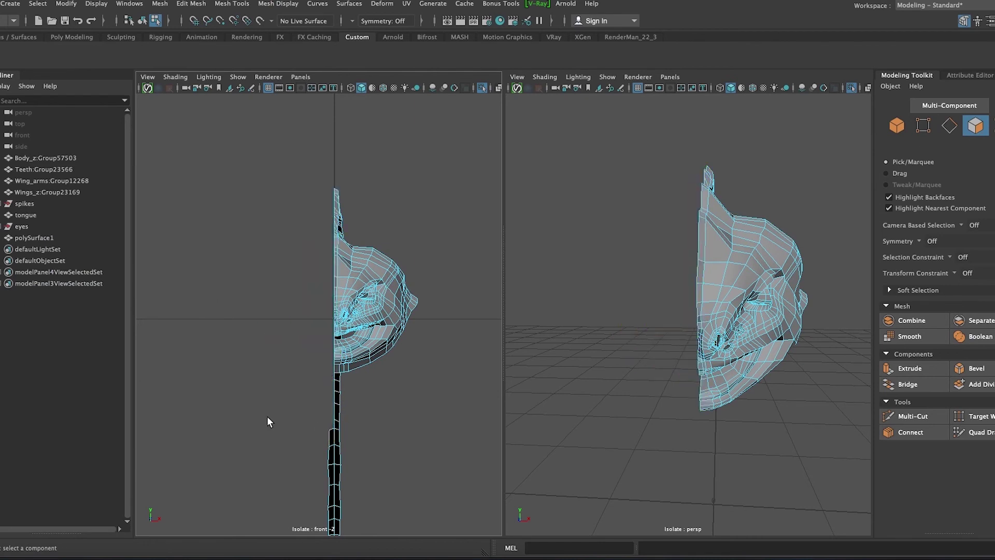
scroll(276, 428, "up", 3)
mouse_move(330, 500)
middle_mouse_down("alt")
mouse_move(263, 408)
mouse_move(359, 440)
middle_mouse_up("alt")
mouse_move(795, 458)
left_mouse_down("alt")
mouse_move(784, 396)
mouse_move(773, 460)
left_mouse_up("alt")
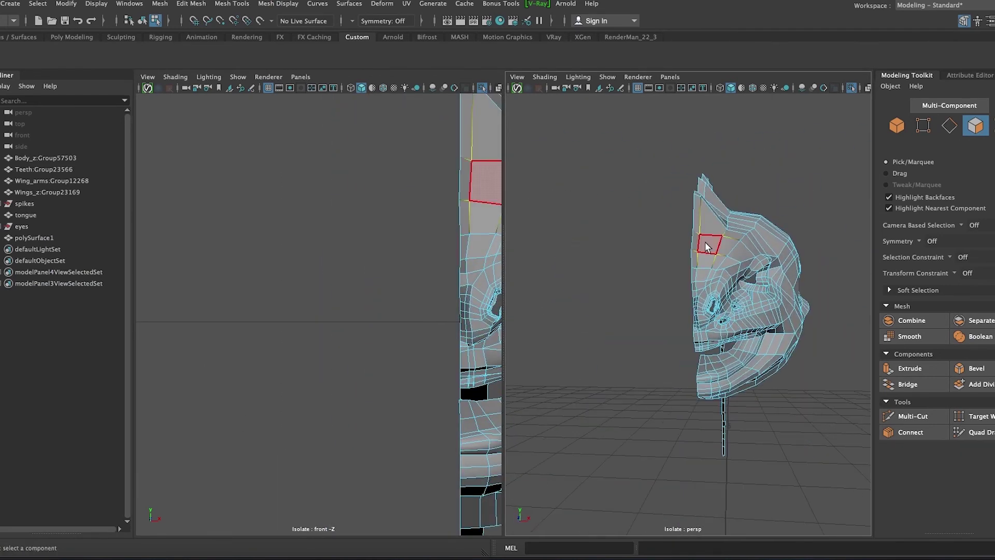
Select the vertices running along the head patch's centre seam.
key("F9")
left_click_drag(375, 287, 449, 334)
scroll(449, 334, "up", 3)
left_click_drag(336, 319, 363, 430)
scroll(327, 366, "down", 4)
left_click_drag(290, 326, 333, 445)
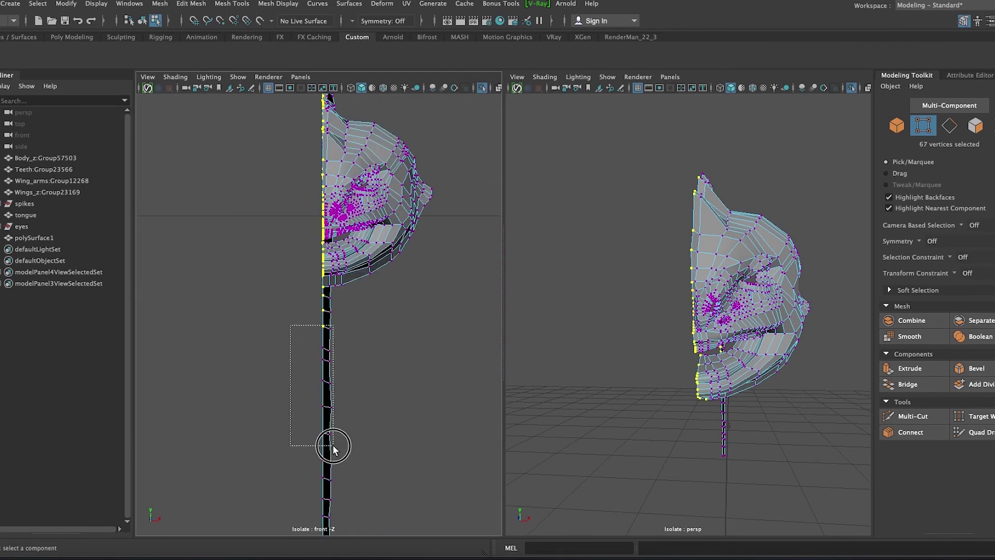
middle_click_drag(283, 430, 285, 259, "alt")
key("ctrl+a")
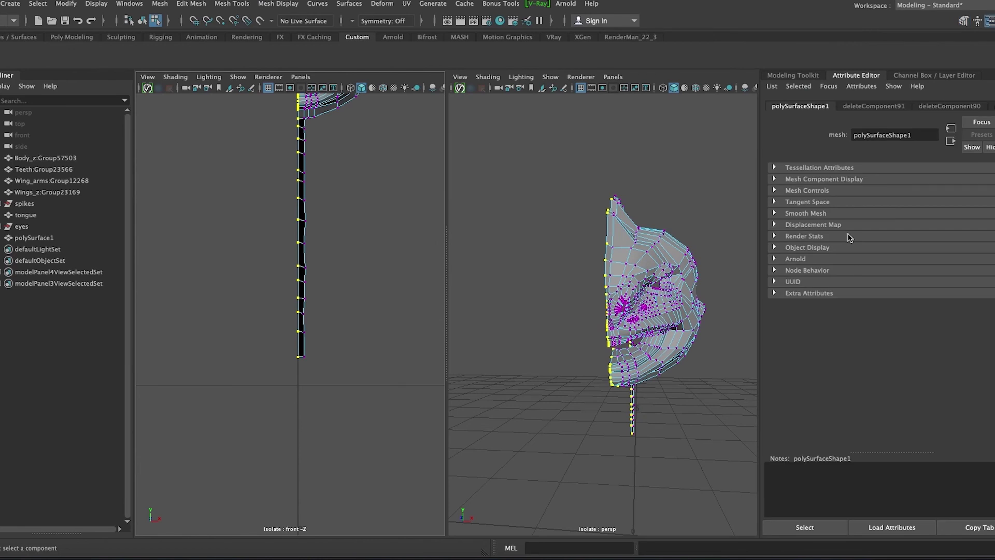
key("ctrl+a")
key("ctrl+a")
left_click(793, 76)
Move the centre-seam vertices along X so they line up at X 0.
key("w")
key("f")
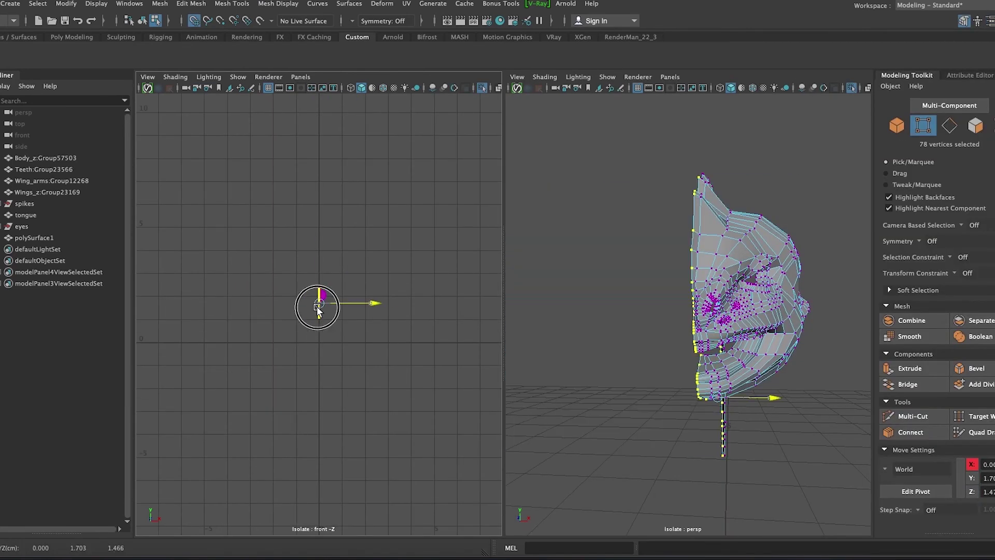
scroll(403, 301, "up", 5)
left_click_drag(267, 223, 332, 295, "shift")
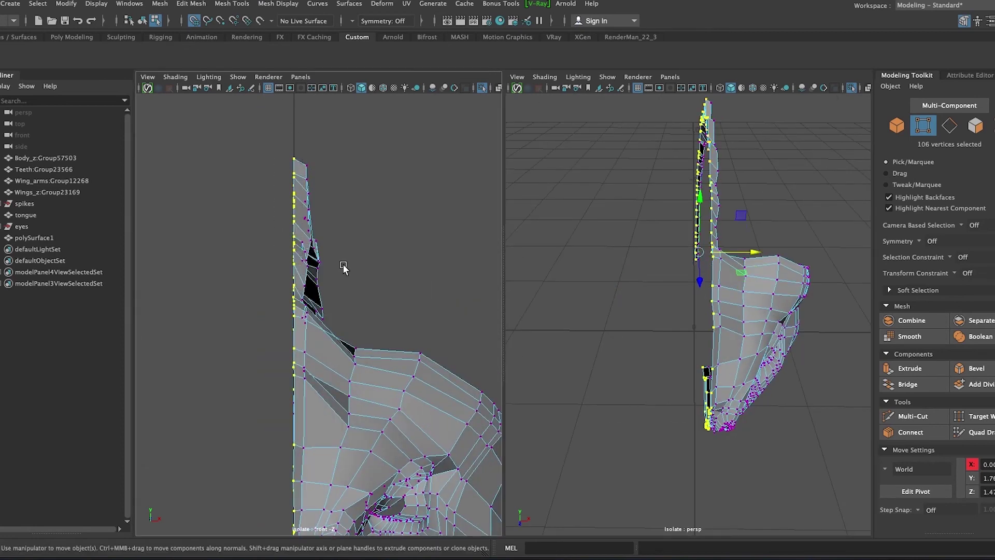
scroll(600, 327, "up", 5)
scroll(600, 327, "down", 5)
scroll(269, 344, "down", 5)
mouse_move(269, 345)
left_mouse_down()
mouse_move(269, 331)
mouse_move(472, 199)
left_mouse_up()
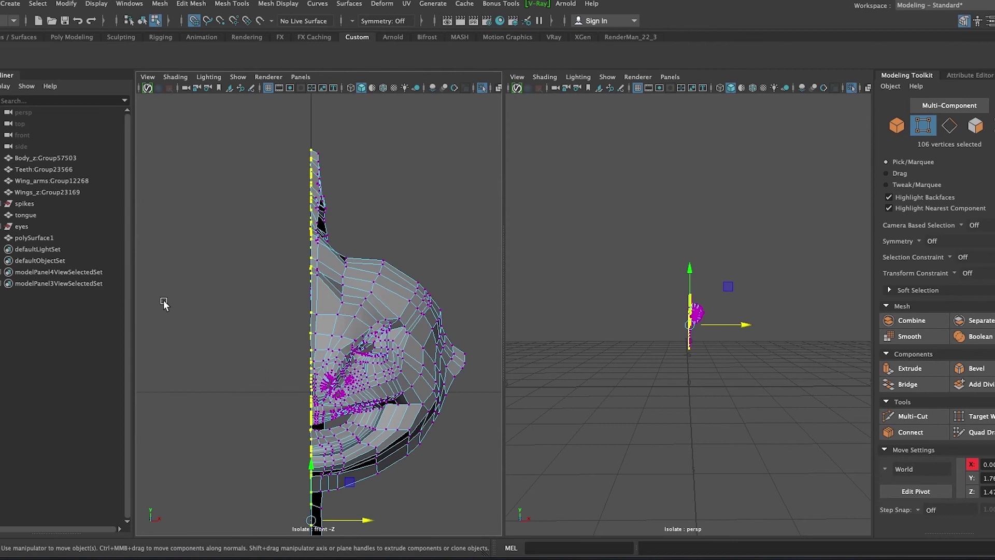
scroll(163, 306, "up", 3)
Show the full creature in a maximised perspective view with Body_z as the live surface.
key("space")
key("ctrl+1")
left_click_drag(408, 378, 415, 389, "alt")
left_click(33, 157)
left_click(57, 238)
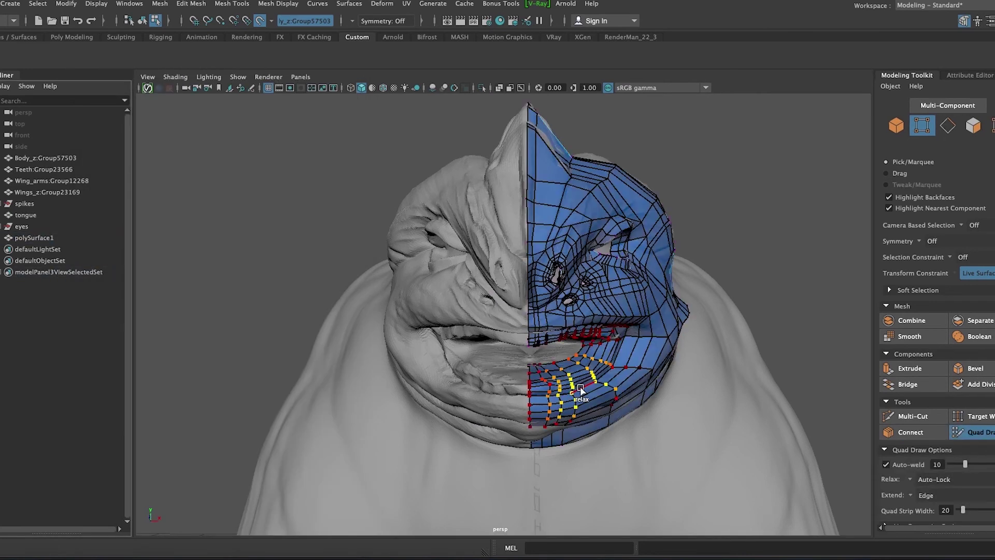
Orbit in close around the mouth, tongue and inner-lip quads, ready to cut a new edge.
left_click_drag(716, 384, 762, 393, "alt")
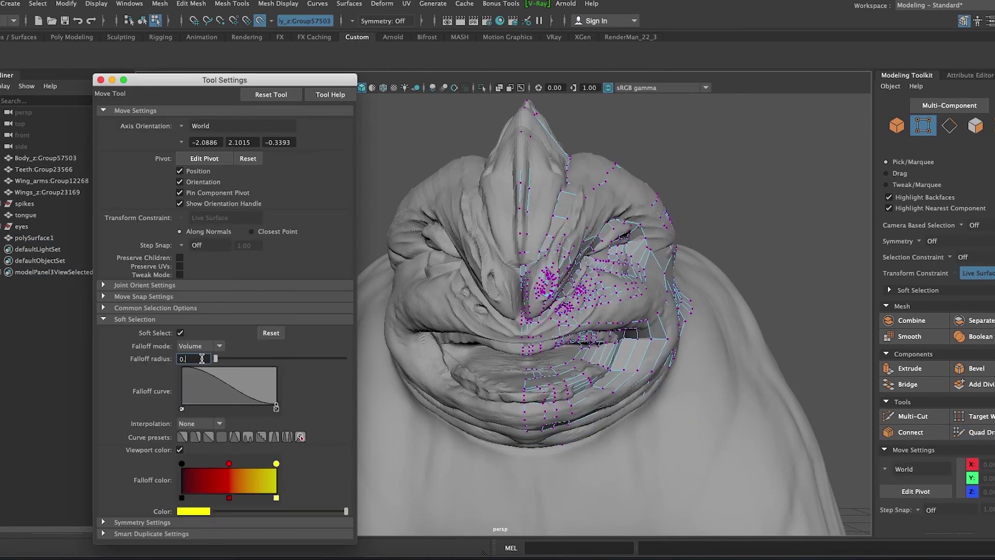
left_click_drag(580, 389, 707, 389, "alt")
scroll(410, 296, "up", 10)
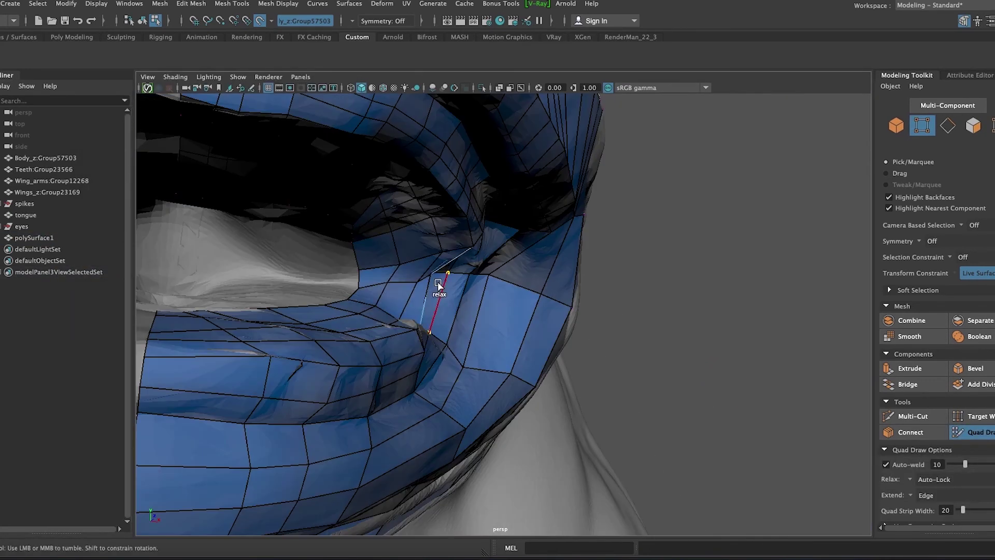
middle_click_drag(306, 218, 508, 235, "alt")
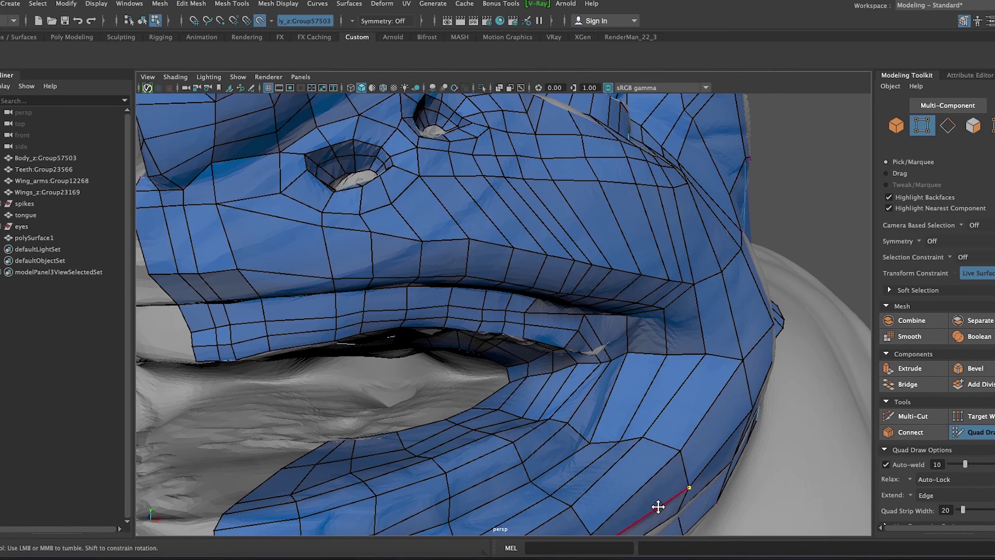
left_click_drag(658, 507, 537, 223, "alt")
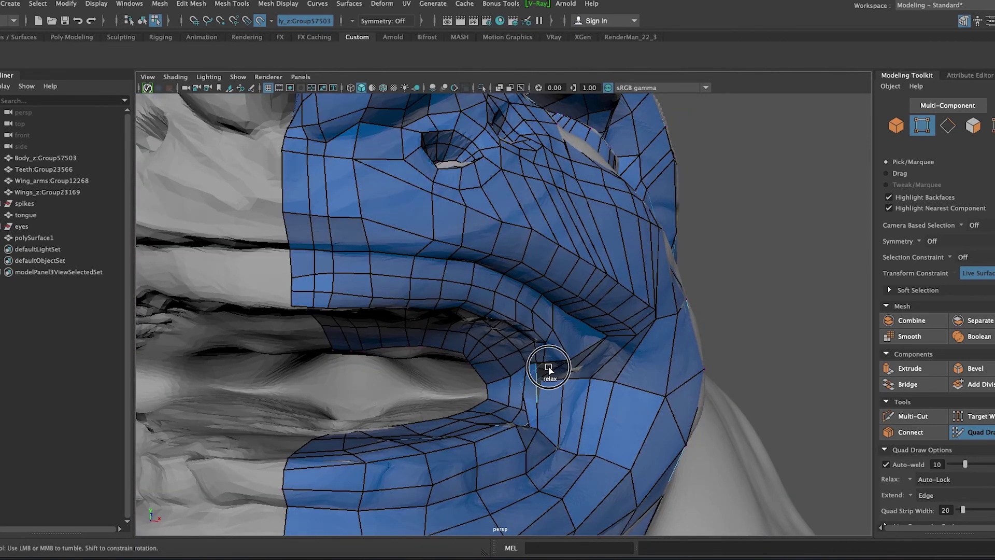
left_click_drag(548, 366, 576, 398, "alt")
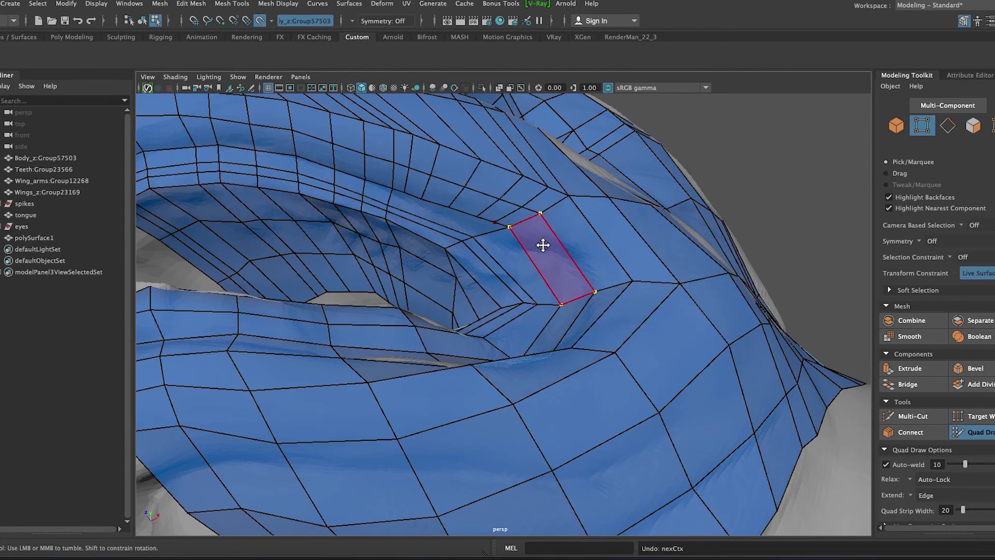
left_click_drag(543, 245, 537, 260, "alt")
key("ctrl+shift+x")
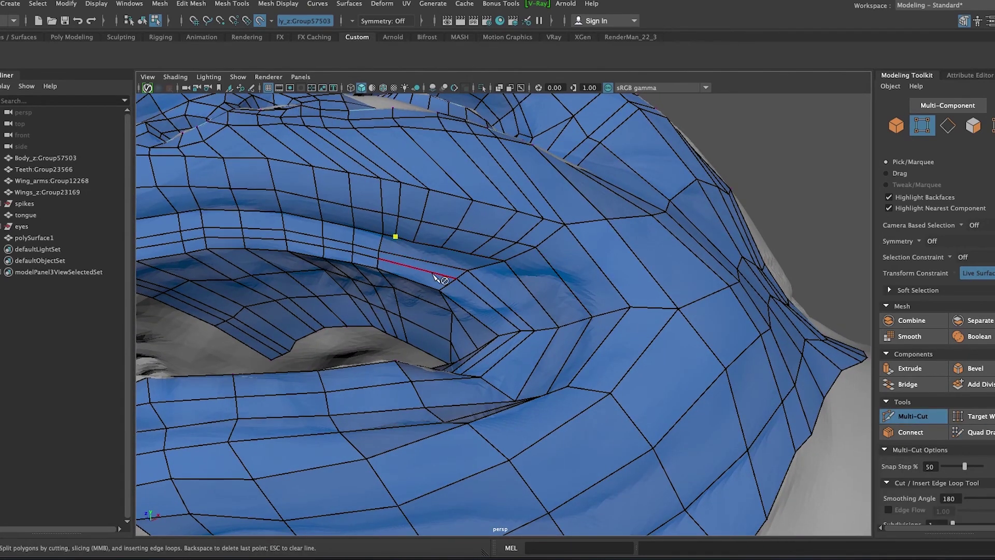
Isolate the retopology mesh and cut a new edge along the inner upper lip.
key("q")
key("ctrl+1")
left_click(585, 310)
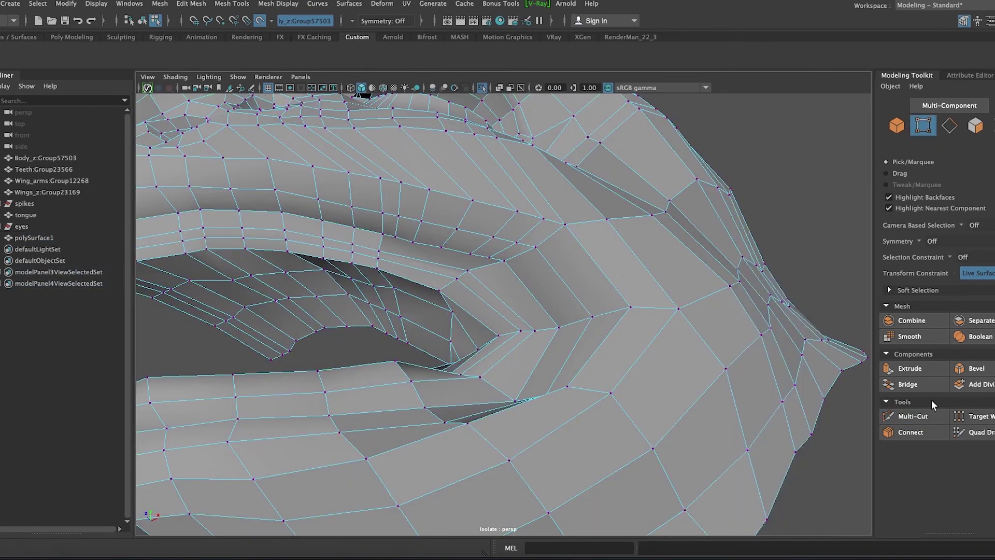
left_click(913, 415)
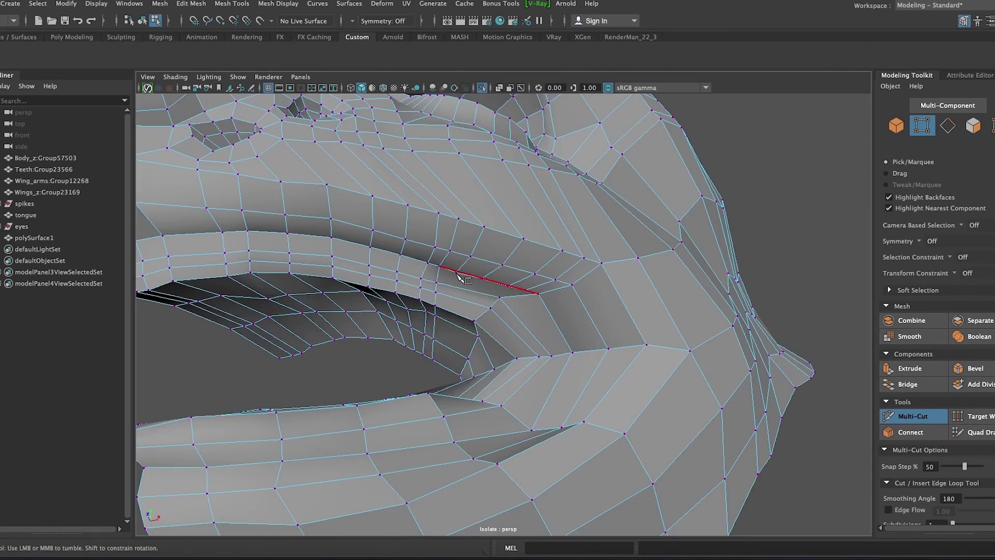
right_click_drag(456, 294, 453, 284, "shift")
Nudge the new lip vertex into place and weld the stray vertex to its neighbour.
key("w")
left_click(458, 248)
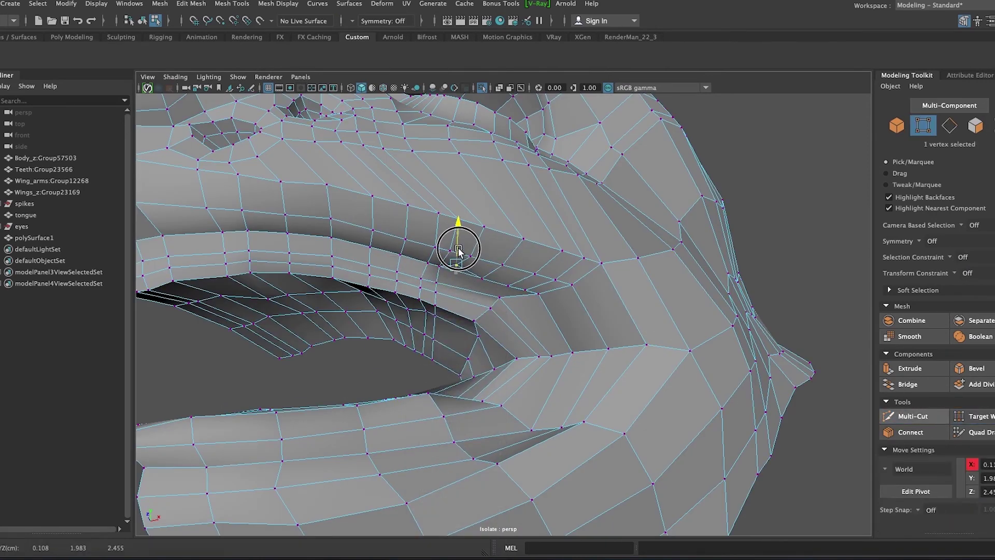
left_click_drag(514, 325, 501, 338, "alt")
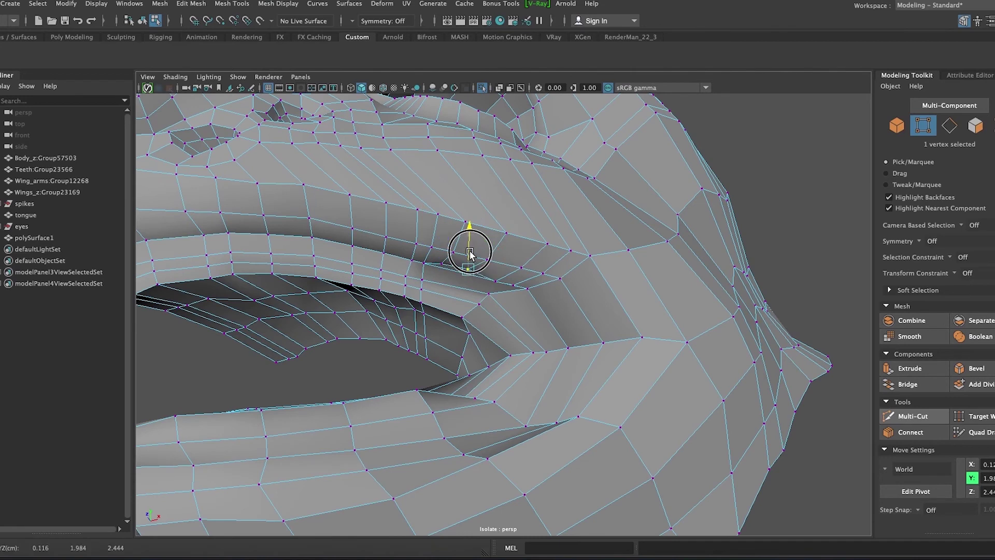
mouse_move(519, 275)
right_mouse_down("shift")
mouse_move(434, 284)
mouse_move(447, 275)
right_mouse_up("shift")
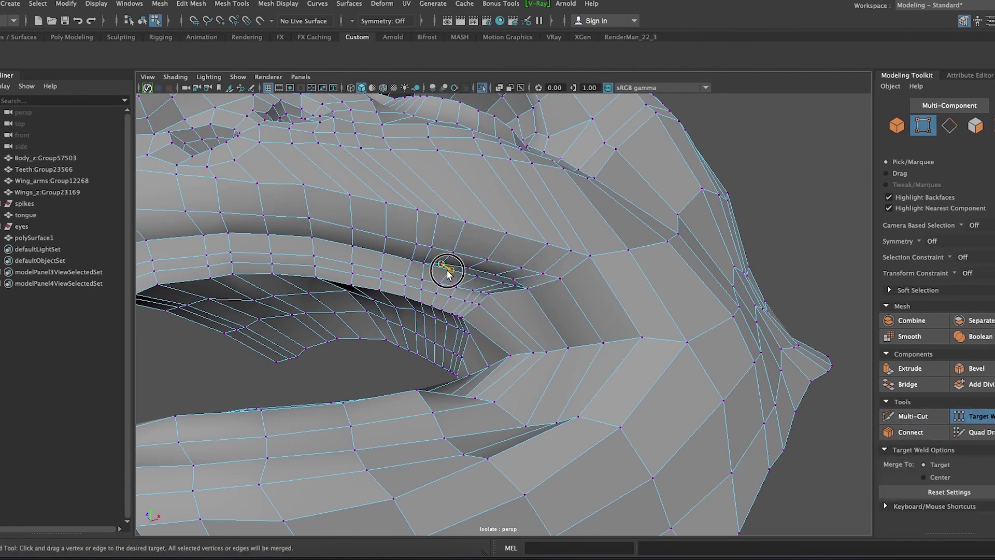
Relax the head patch quads along the eye, jaw and skull.
left_click(482, 88)
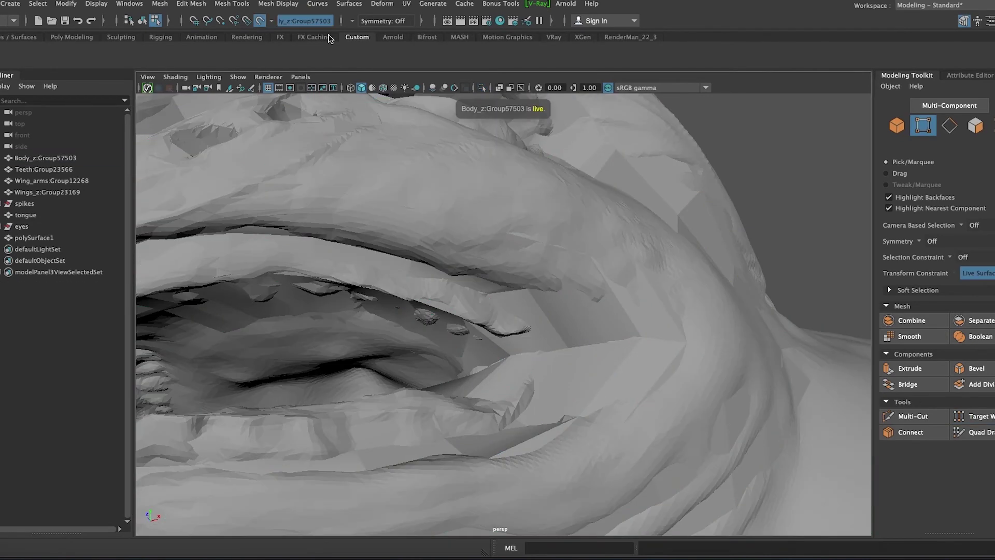
right_click_drag(467, 218, 444, 351, "shift")
left_click_drag(451, 329, 407, 228, "alt")
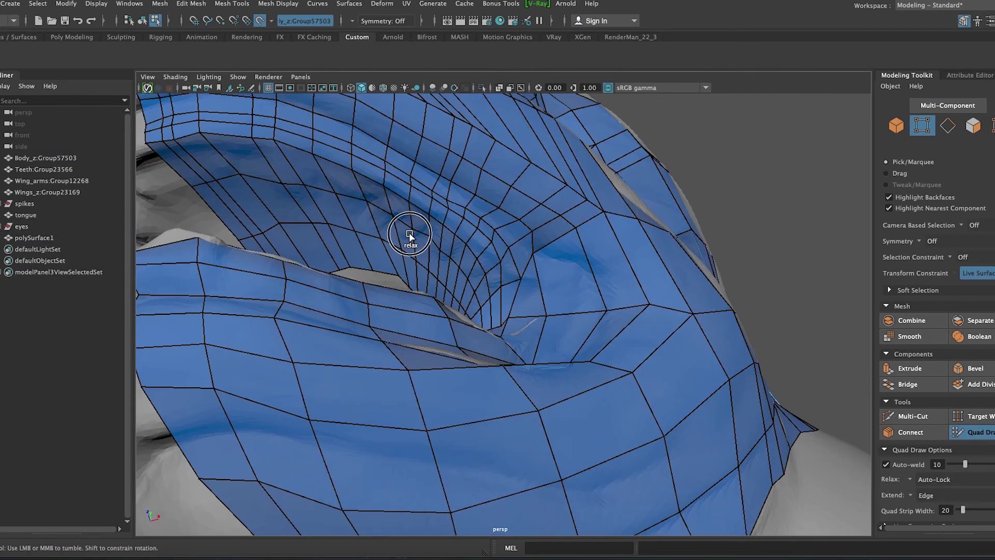
right_click_drag(524, 287, 457, 451, "alt")
mouse_move(458, 451)
left_mouse_down("alt")
mouse_move(508, 460)
mouse_move(517, 411)
mouse_move(499, 376)
mouse_move(412, 411)
left_mouse_up("alt")
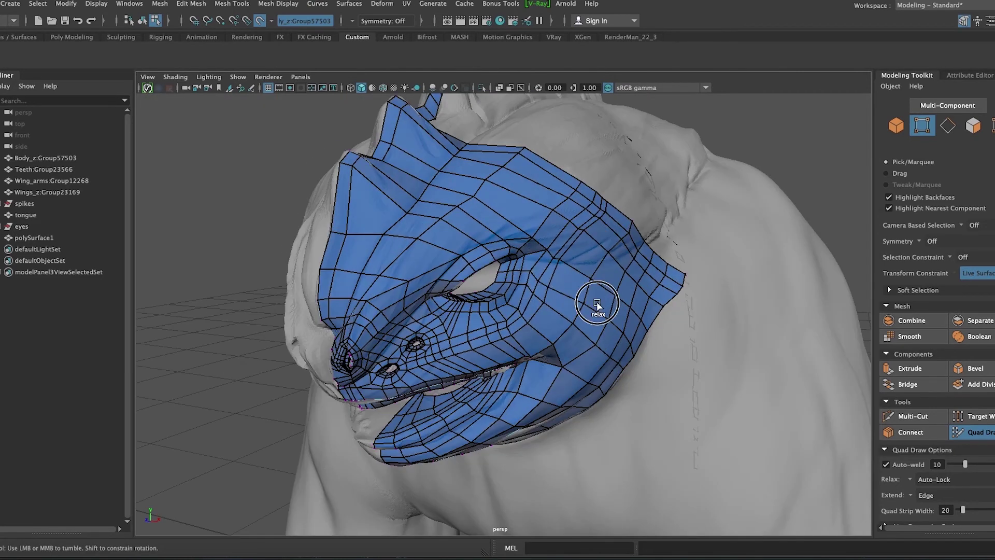
mouse_move(597, 304)
left_mouse_down("shift")
mouse_move(379, 334)
mouse_move(534, 178)
left_mouse_up("shift")
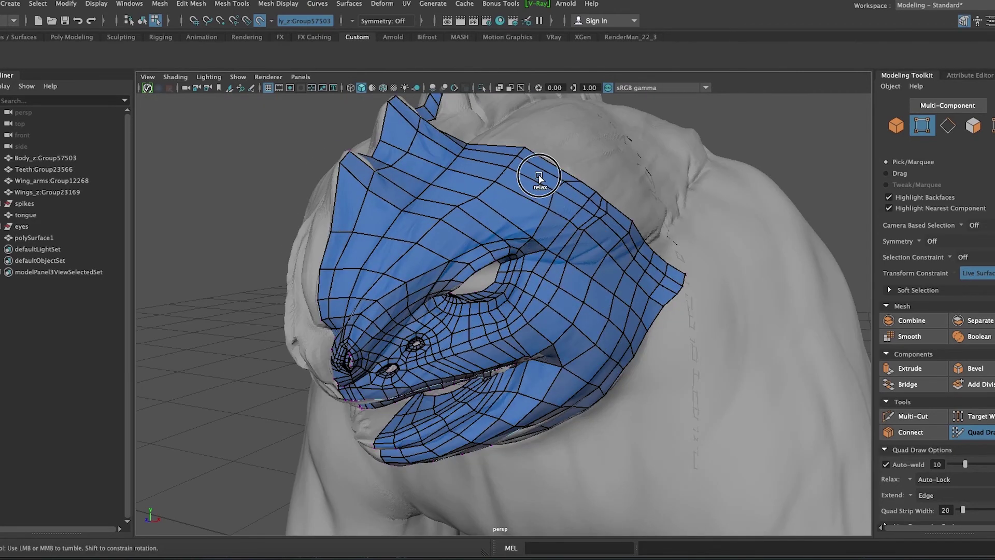
scroll(534, 178, "up", 3)
Check the Move tool's soft selection options, then go back to Quad Draw.
key("w")
left_click(104, 319)
left_click(101, 79)
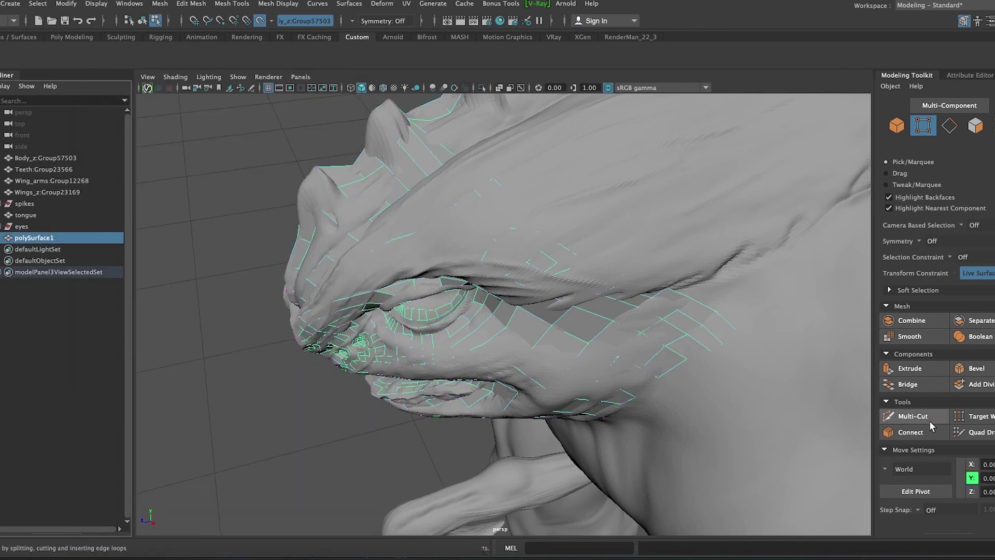
left_click(969, 432)
Review the head patch from several angles and save the scene.
mouse_move(531, 349)
left_mouse_down("alt")
mouse_move(462, 431)
mouse_move(477, 344)
mouse_move(455, 222)
mouse_move(605, 314)
mouse_move(678, 326)
left_mouse_up("alt")
right_click_drag(678, 326, 668, 385, "alt")
left_click_drag(667, 385, 445, 434, "alt")
right_click_drag(445, 434, 470, 466, "alt")
mouse_move(469, 466)
left_mouse_down("alt")
mouse_move(506, 282)
mouse_move(636, 227)
mouse_move(571, 271)
mouse_move(630, 243)
left_mouse_up("alt")
mouse_move(647, 311)
left_mouse_down("alt")
mouse_move(465, 285)
mouse_move(509, 487)
left_mouse_up("alt")
mouse_move(624, 326)
left_mouse_down("alt")
mouse_move(582, 291)
mouse_move(515, 322)
mouse_move(534, 295)
mouse_move(674, 337)
left_mouse_up("alt")
mouse_move(561, 292)
left_mouse_down("alt")
mouse_move(622, 438)
mouse_move(593, 413)
mouse_move(684, 449)
mouse_move(652, 429)
mouse_move(518, 407)
mouse_move(595, 418)
mouse_move(651, 489)
mouse_move(644, 446)
mouse_move(595, 425)
left_mouse_up("alt")
mouse_move(698, 460)
left_mouse_down("alt")
mouse_move(662, 460)
mouse_move(640, 400)
mouse_move(723, 443)
mouse_move(595, 422)
mouse_move(727, 459)
mouse_move(594, 285)
left_mouse_up("alt")
key("ctrl+shift+s")
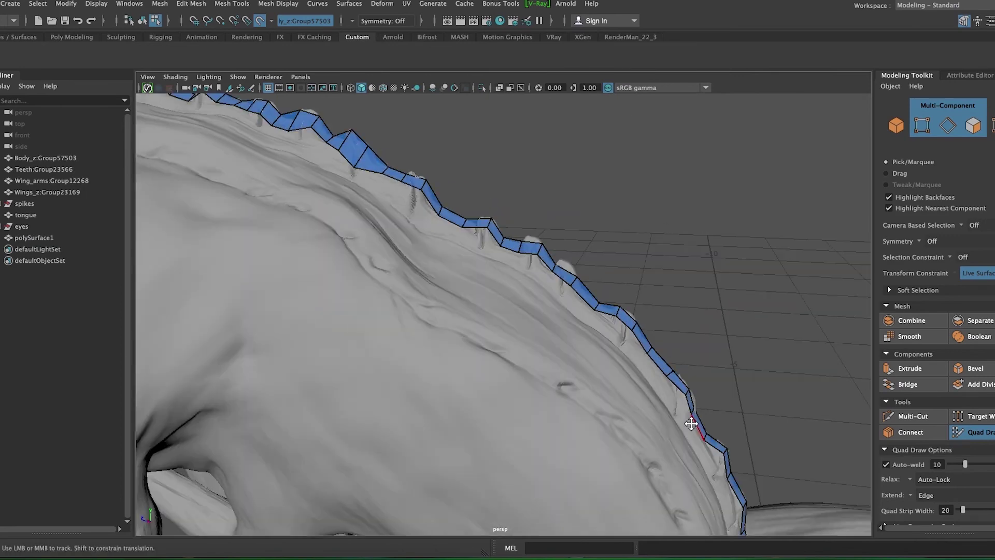
Extend a new quad down from the head patch's lower border.
mouse_move(693, 422)
right_mouse_down("alt")
mouse_move(451, 278)
mouse_move(378, 310)
right_mouse_up("alt")
mouse_move(378, 310)
left_mouse_down("alt")
mouse_move(273, 296)
mouse_move(458, 255)
mouse_move(591, 292)
left_mouse_up("alt")
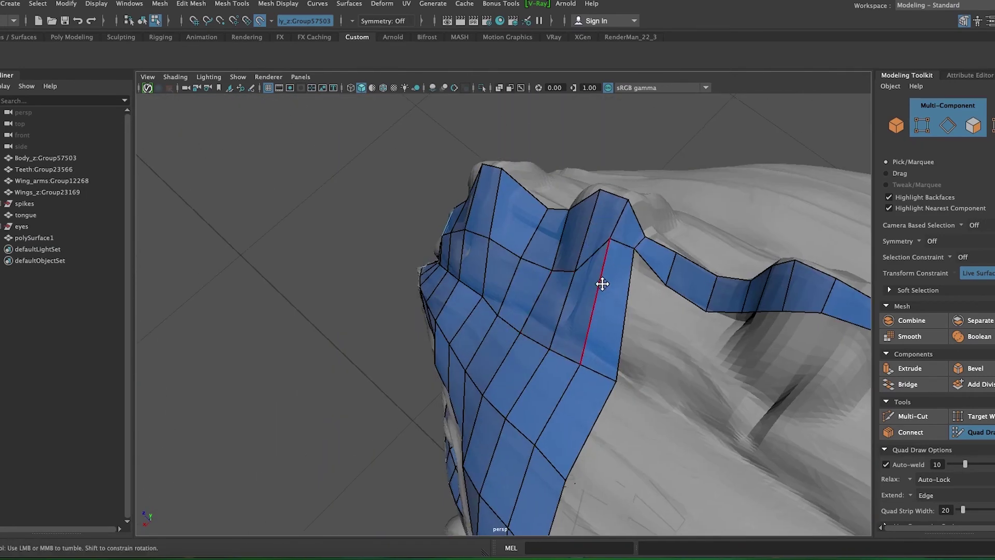
mouse_move(617, 477)
middle_mouse_down("alt")
mouse_move(702, 263)
mouse_move(615, 252)
middle_mouse_up("alt")
left_click(615, 252)
mouse_move(607, 428)
left_mouse_down("alt")
mouse_move(678, 360)
mouse_move(678, 269)
left_mouse_up("alt")
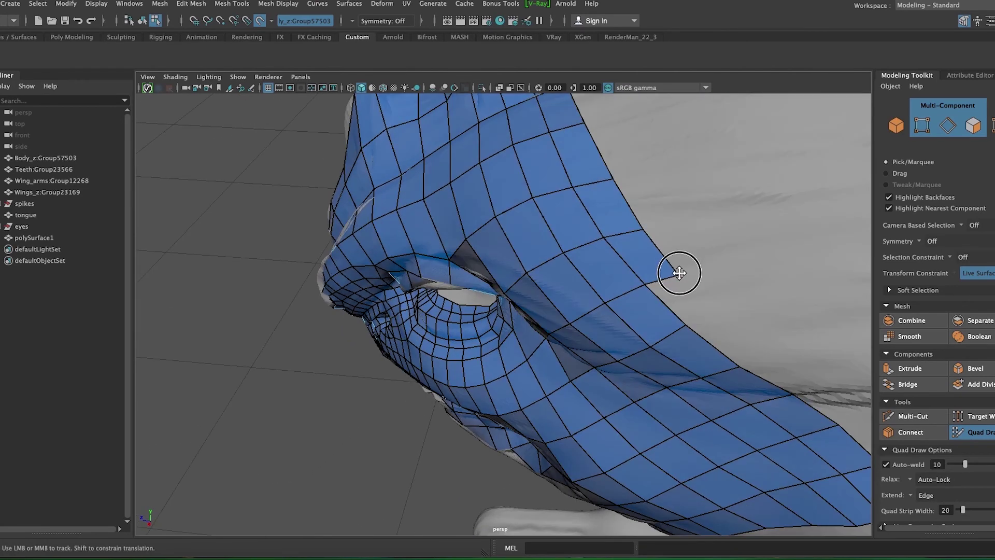
right_click_drag(745, 334, 704, 358, "alt")
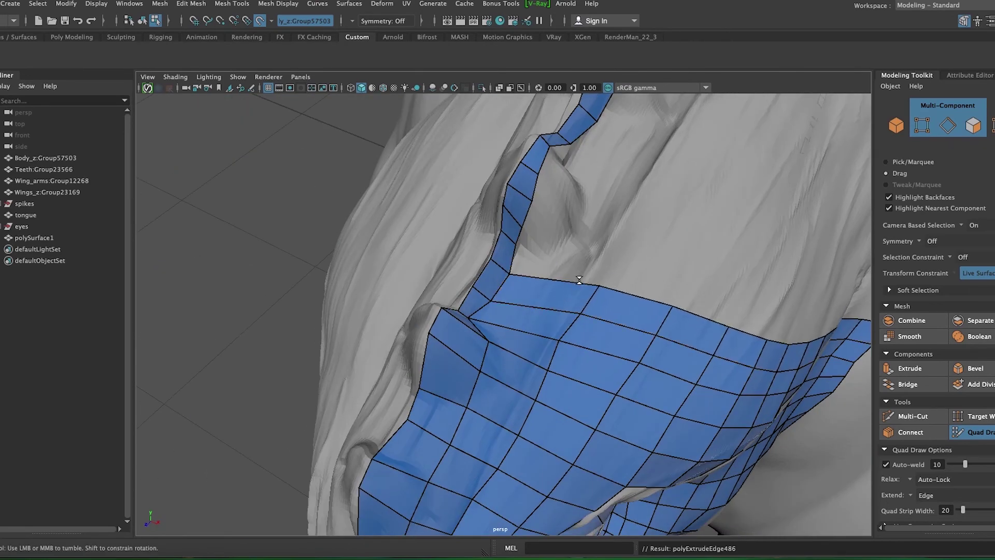
mouse_move(560, 316)
left_mouse_down("alt")
mouse_move(637, 239)
mouse_move(700, 254)
left_mouse_up("alt")
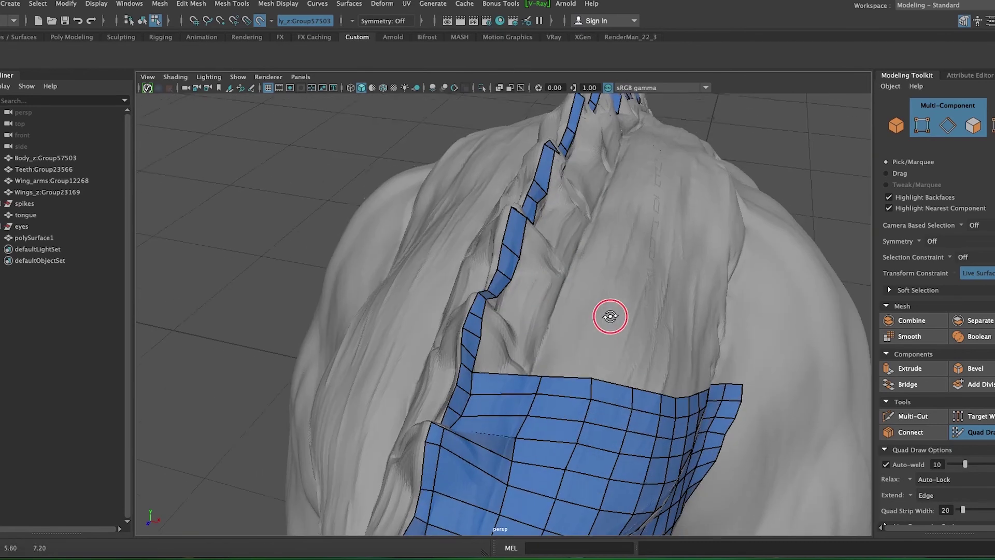
mouse_move(540, 442)
left_mouse_down("alt")
mouse_move(482, 317)
mouse_move(594, 271)
mouse_move(599, 295)
left_mouse_up("alt")
Extrude quad strips along the patch's top, right and lower-right border edges.
mouse_move(521, 327)
left_mouse_down()
mouse_move(517, 335)
mouse_move(484, 245)
mouse_move(536, 461)
left_mouse_up()
mouse_move(504, 416)
left_mouse_down()
mouse_move(515, 304)
mouse_move(568, 265)
left_mouse_up()
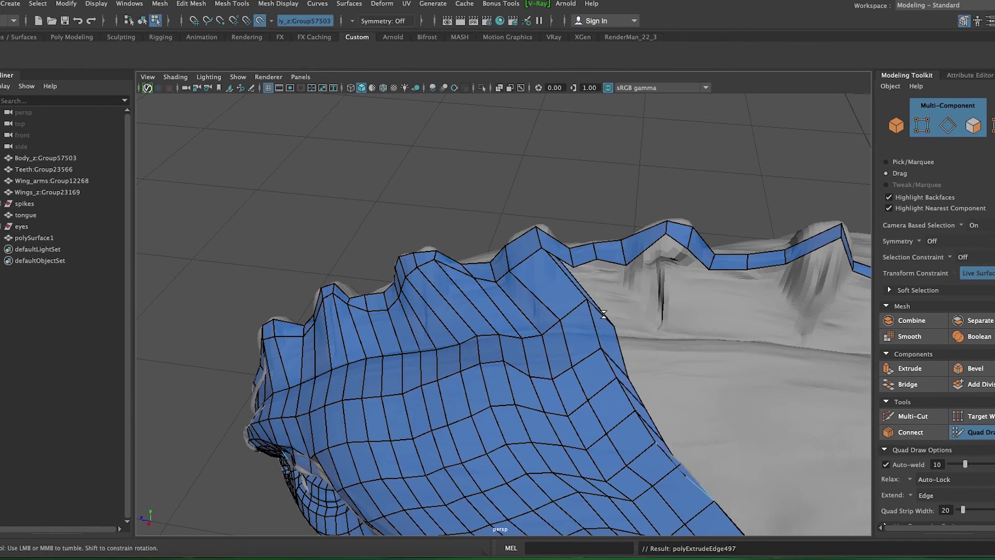
mouse_move(638, 258)
left_mouse_down("alt")
mouse_move(729, 403)
mouse_move(692, 308)
left_mouse_up("alt")
mouse_move(736, 423)
left_mouse_down()
mouse_move(733, 344)
mouse_move(675, 237)
left_mouse_up()
mouse_move(678, 447)
left_mouse_down()
mouse_move(694, 412)
mouse_move(647, 408)
left_mouse_up()
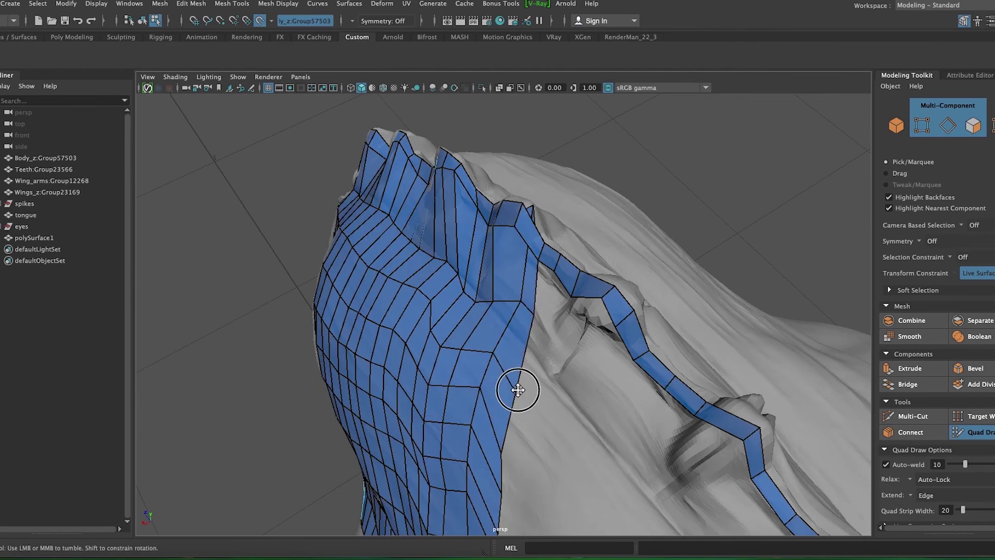
mouse_move(512, 458)
left_mouse_down("alt")
mouse_move(514, 366)
mouse_move(651, 311)
mouse_move(579, 362)
left_mouse_up("alt")
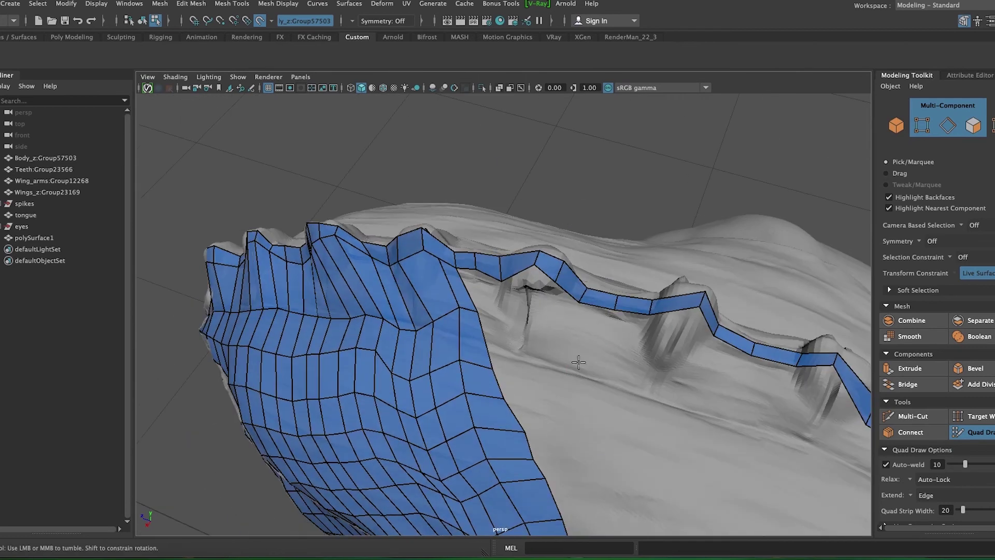
middle_click_drag(534, 419, 514, 306, "alt")
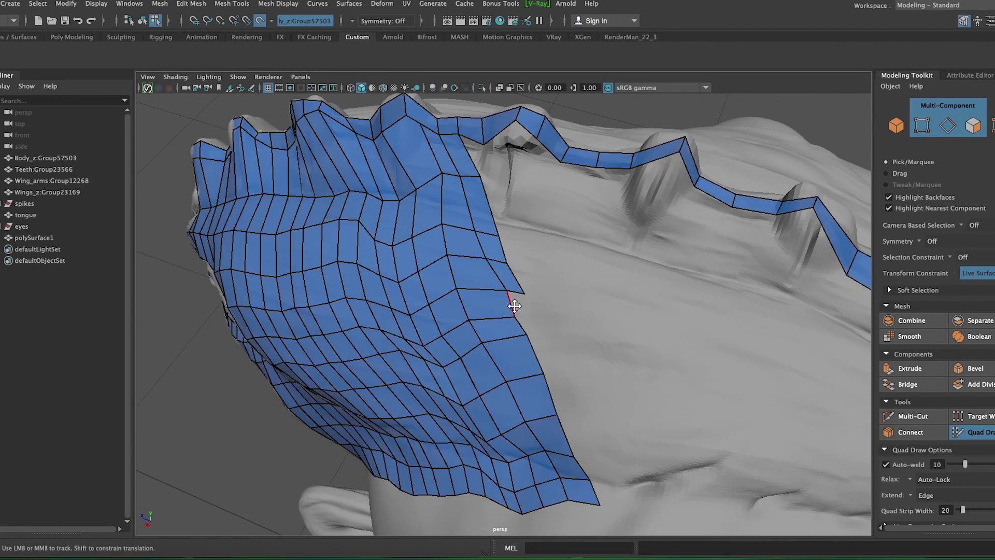
mouse_move(474, 158)
left_mouse_down()
mouse_move(510, 185)
mouse_move(531, 260)
left_mouse_up()
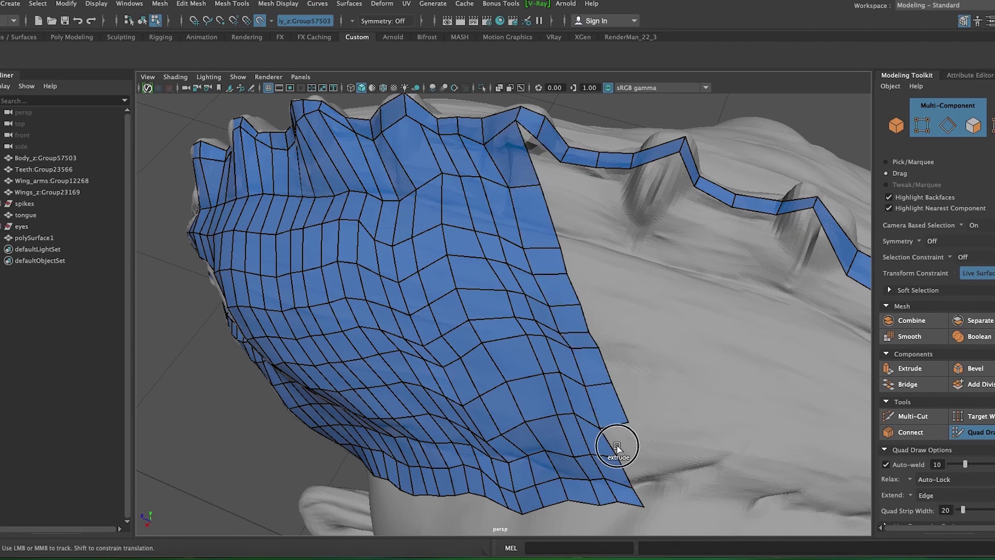
Extrude a quad strip along the right border and pull a strip edge outward.
left_click_drag(585, 367, 665, 489)
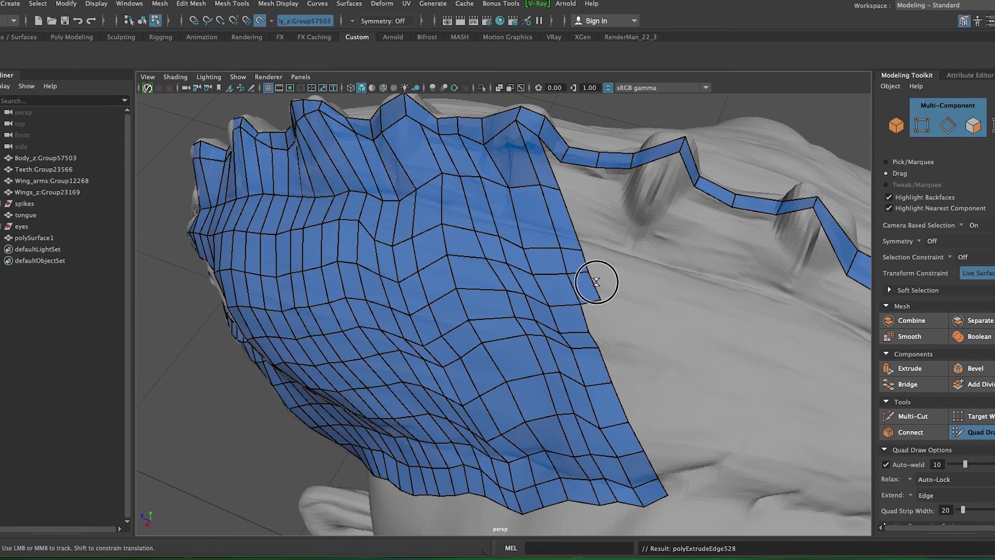
left_click_drag(677, 485, 666, 289, "alt")
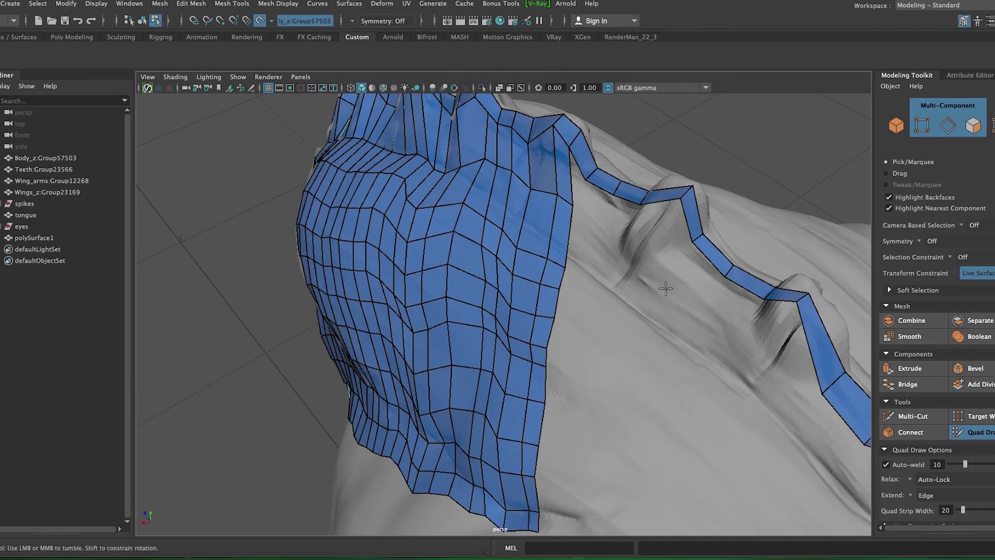
left_click_drag(580, 224, 587, 182)
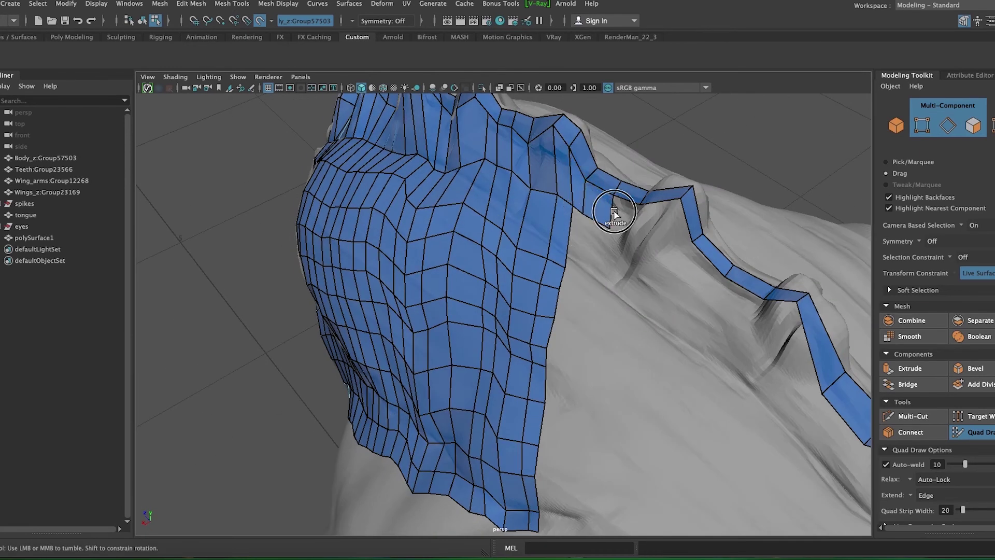
left_click_drag(682, 271, 435, 197, "alt")
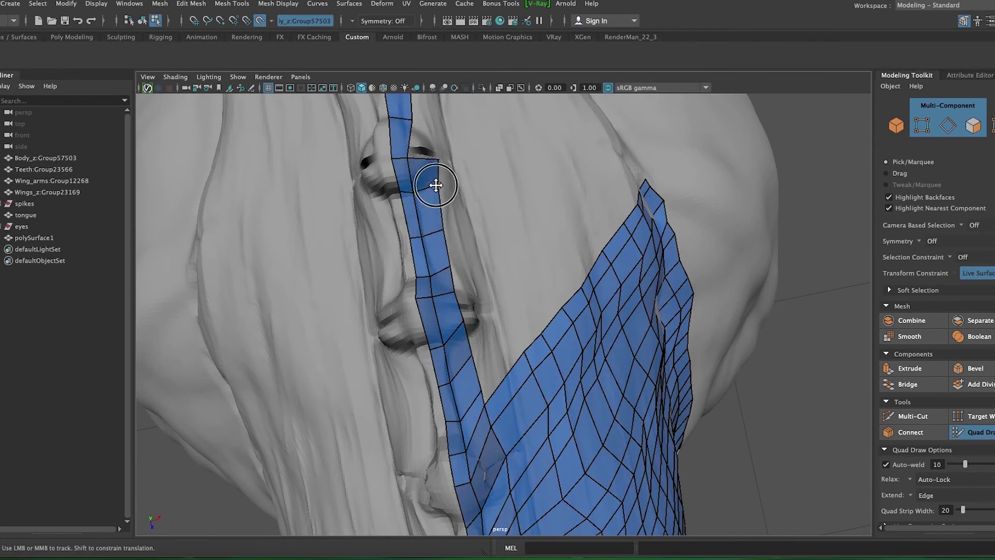
middle_click_drag(436, 185, 425, 340, "alt")
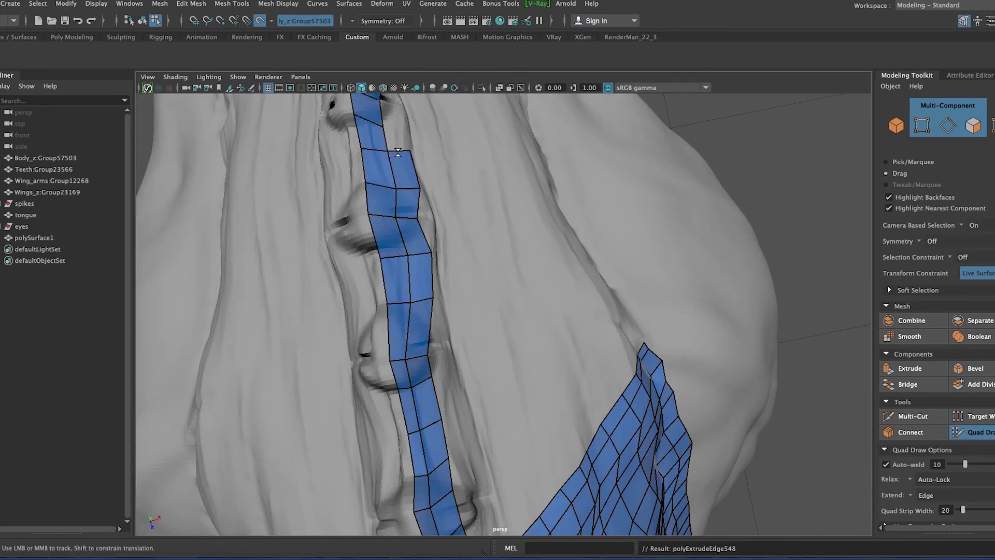
left_click_drag(398, 152, 412, 280, "alt")
mouse_move(430, 409)
left_mouse_down("alt")
mouse_move(456, 244)
mouse_move(398, 385)
left_mouse_up("alt")
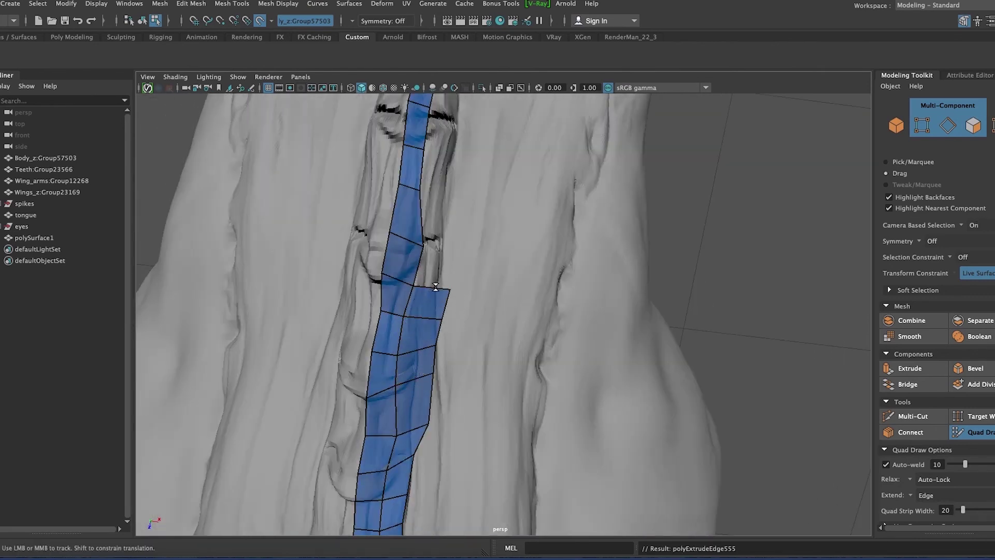
left_click_drag(439, 152, 489, 270, "alt")
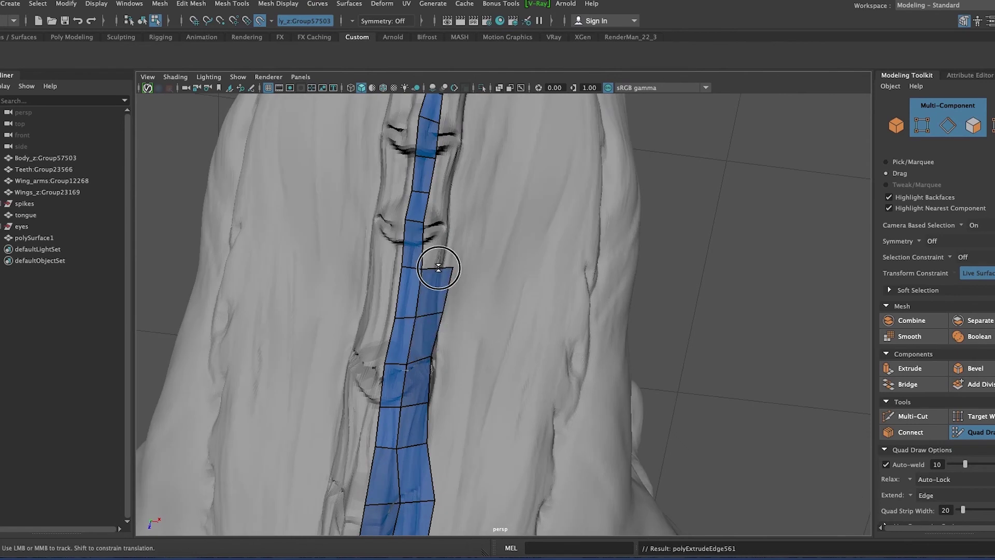
mouse_move(451, 161)
left_mouse_down("alt")
mouse_move(462, 215)
mouse_move(416, 398)
left_mouse_up("alt")
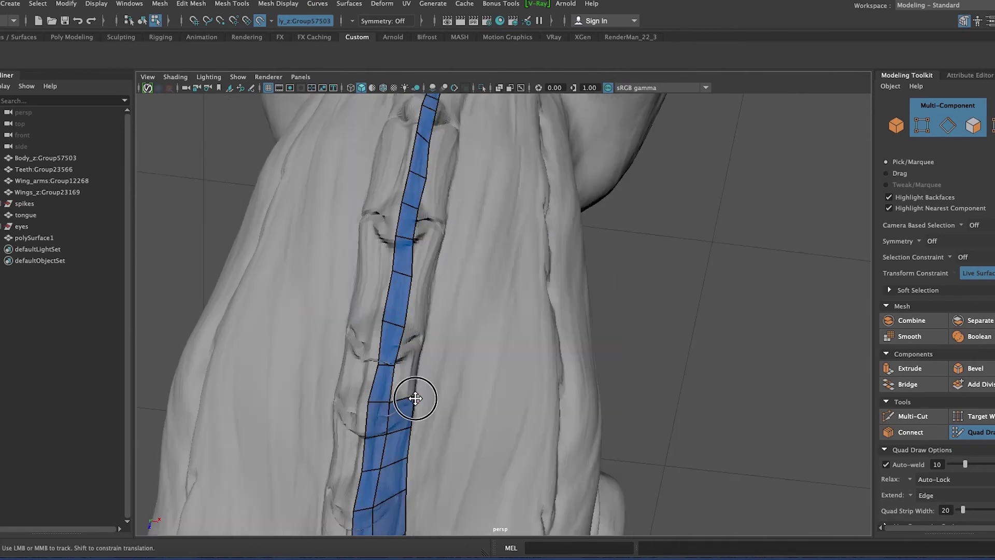
mouse_move(434, 136)
left_mouse_down("alt")
mouse_move(513, 156)
mouse_move(588, 148)
left_mouse_up("alt")
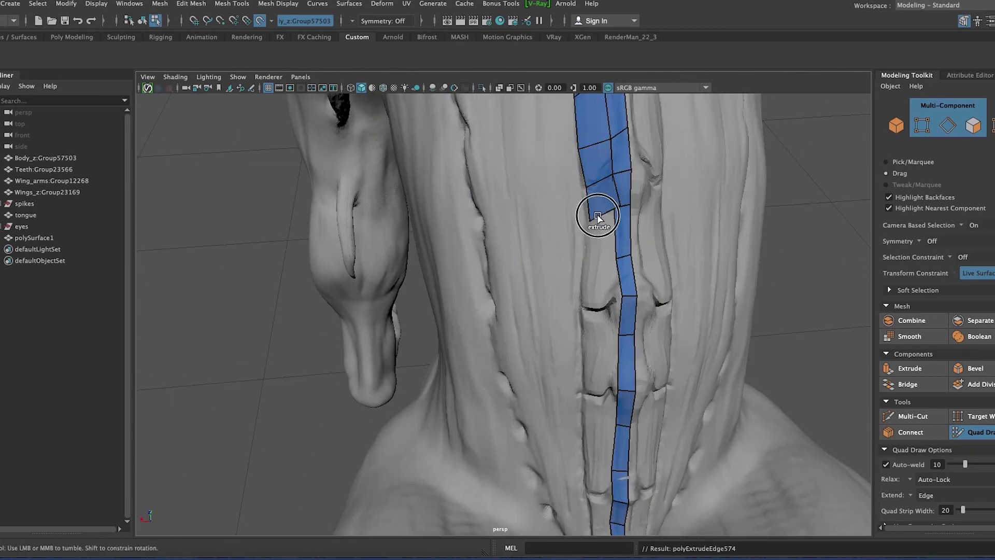
Add two quads to the bottom of the neck strip and save the scene.
left_click_drag(602, 266, 627, 295)
left_click_drag(600, 357, 605, 393)
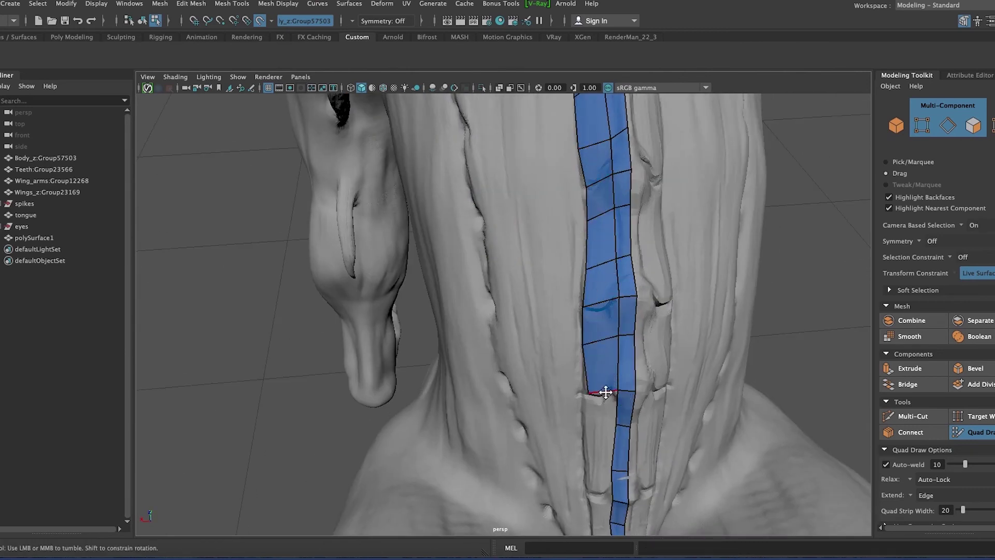
left_click_drag(595, 501, 571, 415, "alt")
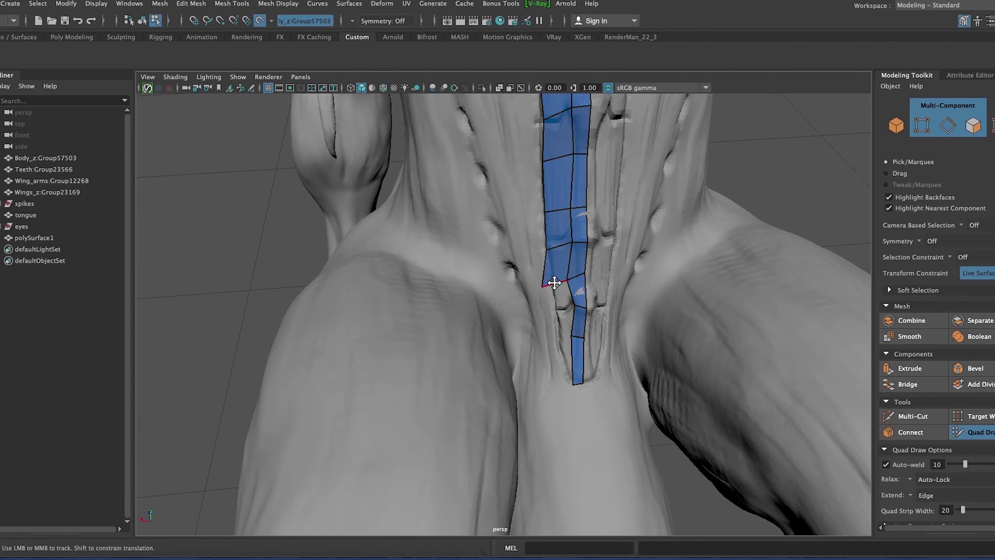
key("ctrl+s")
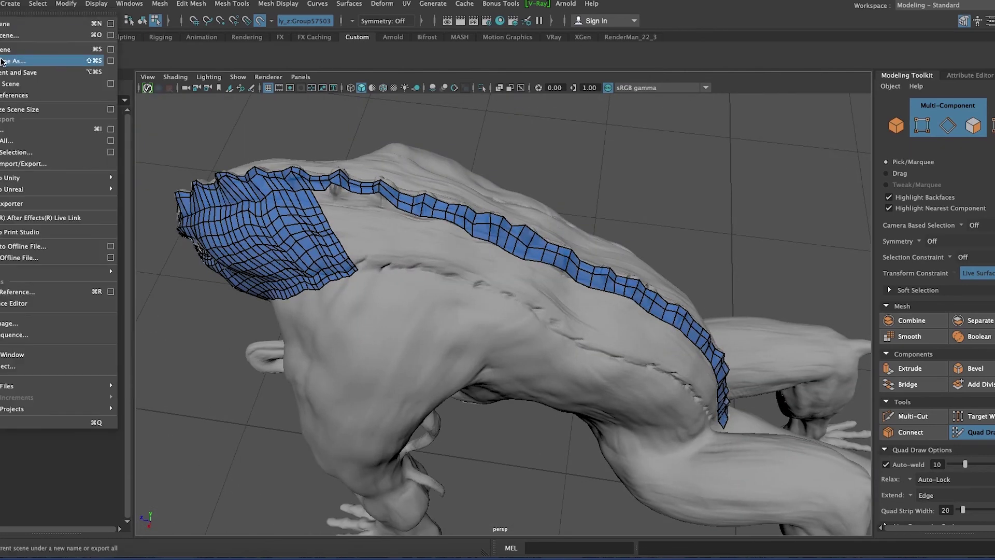
left_click(284, 341)
Make Body_z the live surface and extend the head patch edge with a new strip.
key("q")
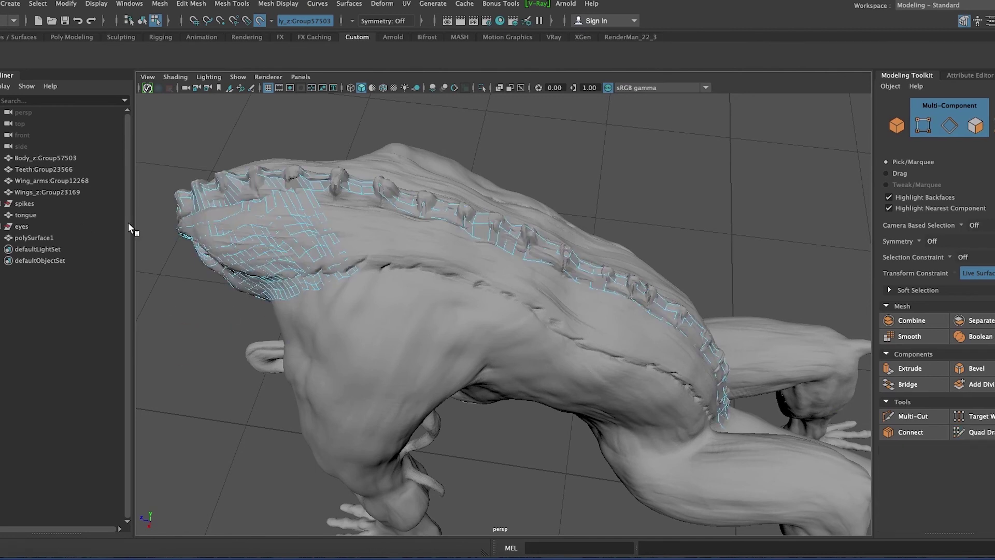
left_click(89, 158)
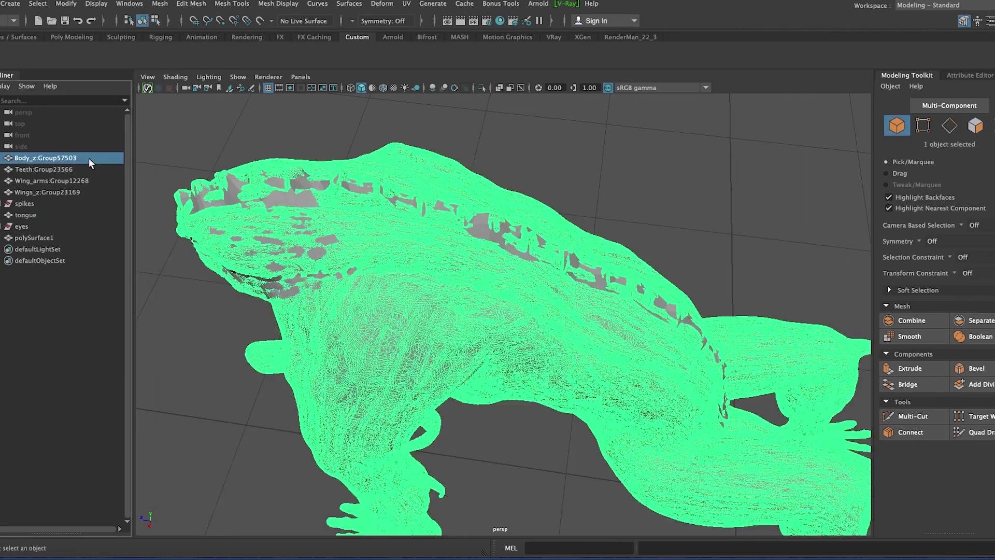
left_click(34, 238)
scroll(368, 287, "up", 5)
mouse_move(404, 215)
left_mouse_down()
mouse_move(444, 195)
mouse_move(482, 213)
mouse_move(495, 204)
mouse_move(543, 214)
mouse_move(590, 256)
mouse_move(667, 433)
mouse_move(627, 411)
mouse_move(651, 382)
mouse_move(594, 376)
left_mouse_up()
Relax the head patch quads into an even grid.
mouse_move(557, 422)
left_mouse_down("alt")
mouse_move(641, 349)
mouse_move(493, 346)
left_mouse_up("alt")
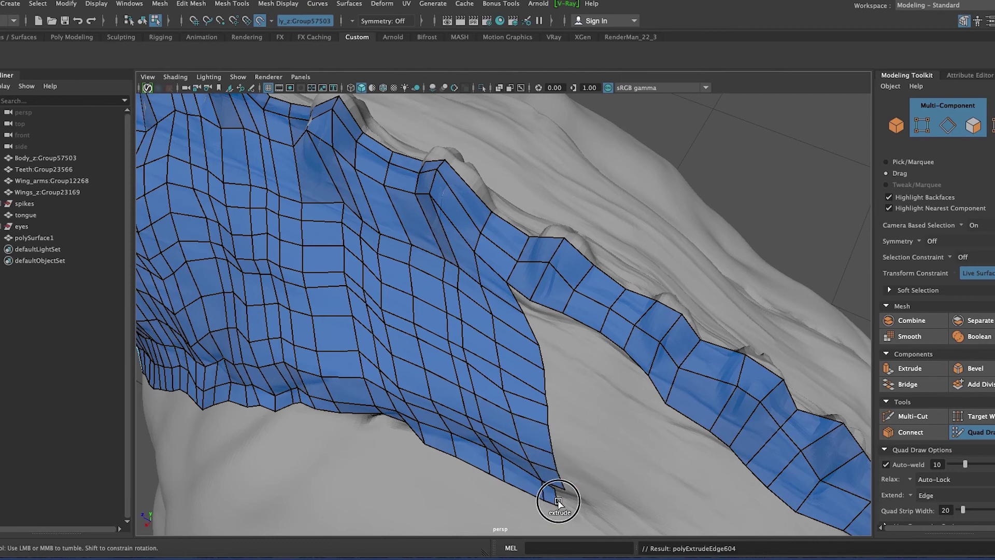
mouse_move(460, 390)
left_mouse_down("shift")
mouse_move(366, 305)
mouse_move(501, 395)
mouse_move(400, 418)
mouse_move(285, 270)
mouse_move(478, 299)
mouse_move(529, 223)
mouse_move(389, 166)
left_mouse_up("shift")
middle_click_drag(389, 167, 401, 369, "alt")
mouse_move(402, 369)
left_mouse_down("alt")
mouse_move(519, 311)
mouse_move(711, 285)
left_mouse_up("alt")
mouse_move(507, 456)
left_mouse_down("alt")
mouse_move(579, 401)
mouse_move(649, 266)
left_mouse_up("alt")
mouse_move(648, 266)
middle_mouse_down("alt")
mouse_move(794, 433)
mouse_move(681, 422)
mouse_move(616, 513)
middle_mouse_up("alt")
mouse_move(615, 513)
left_mouse_down("alt")
mouse_move(485, 406)
mouse_move(347, 467)
mouse_move(506, 301)
left_mouse_up("alt")
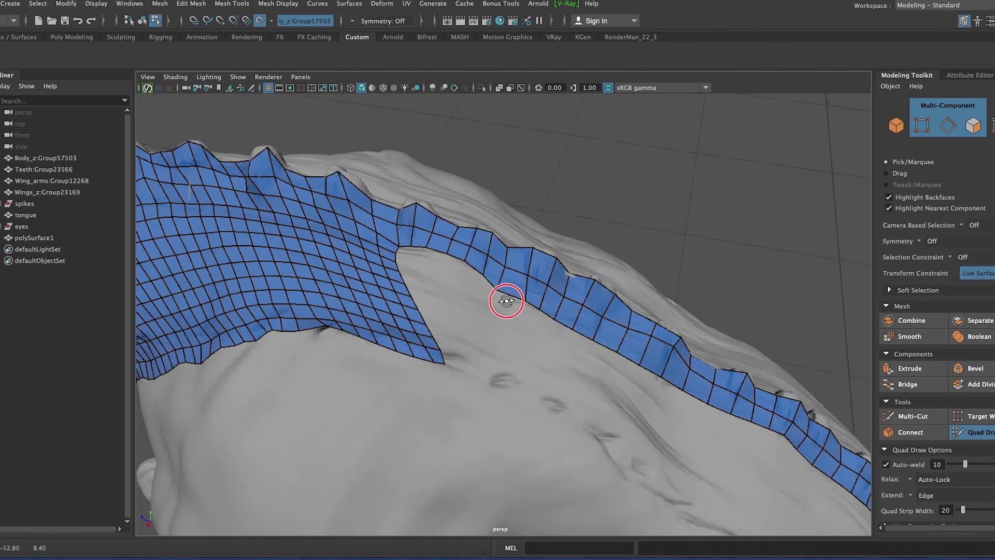
right_click_drag(506, 301, 470, 355, "alt")
Extend the strip across the gap to the head patch and smooth its quads.
mouse_move(440, 378)
left_mouse_down("alt")
mouse_move(378, 285)
mouse_move(423, 314)
left_mouse_up("alt")
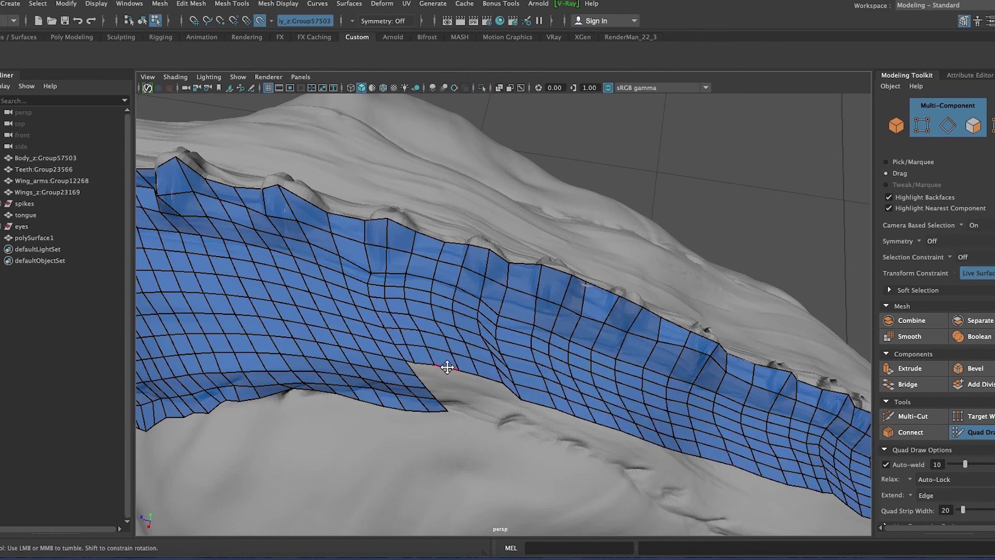
mouse_move(423, 314)
left_mouse_down()
mouse_move(474, 403)
mouse_move(452, 419)
left_mouse_up()
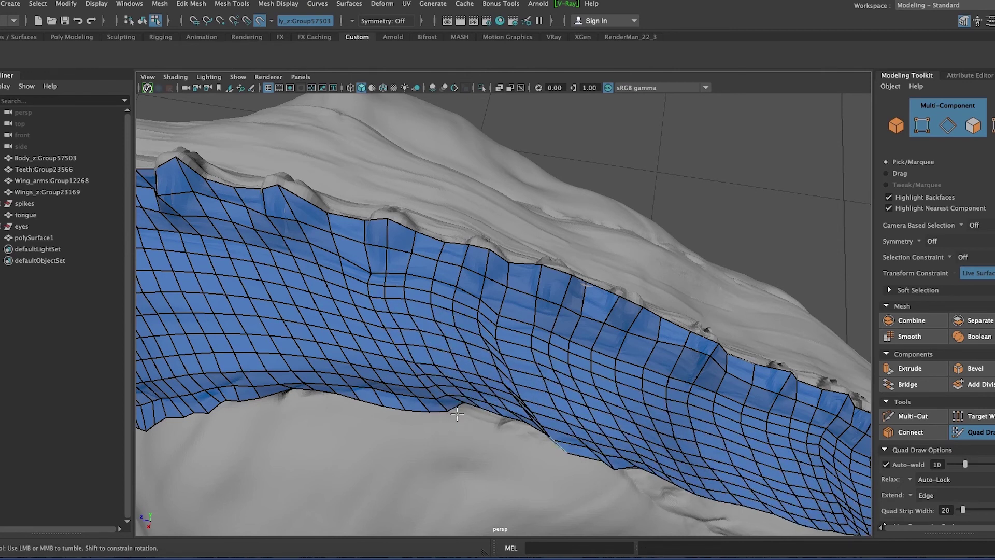
mouse_move(689, 363)
left_mouse_down("alt")
mouse_move(429, 346)
mouse_move(600, 473)
mouse_move(506, 371)
left_mouse_up("alt")
mouse_move(424, 476)
left_mouse_down("alt")
mouse_move(422, 399)
mouse_move(477, 329)
left_mouse_up("alt")
mouse_move(468, 369)
left_mouse_down("shift")
mouse_move(451, 251)
mouse_move(433, 318)
left_mouse_up("shift")
left_click_drag(518, 400, 452, 479, "alt")
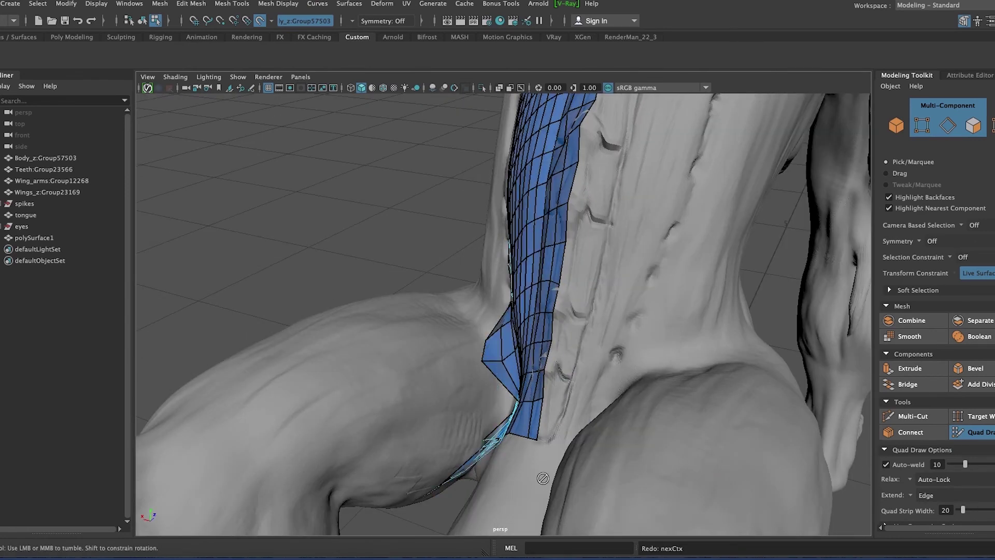
left_click(482, 88)
left_click_drag(278, 259, 387, 322, "alt")
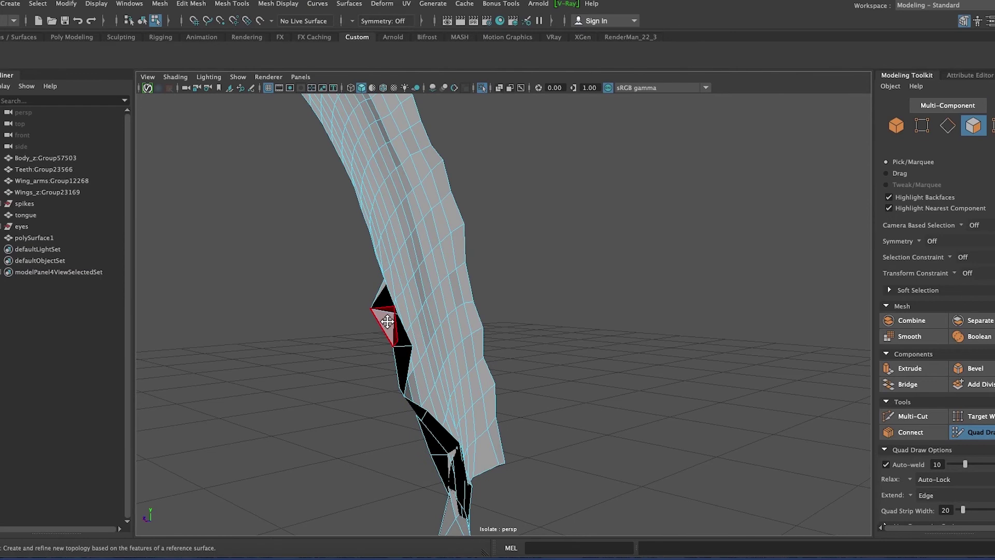
left_click_drag(320, 351, 552, 338, "alt")
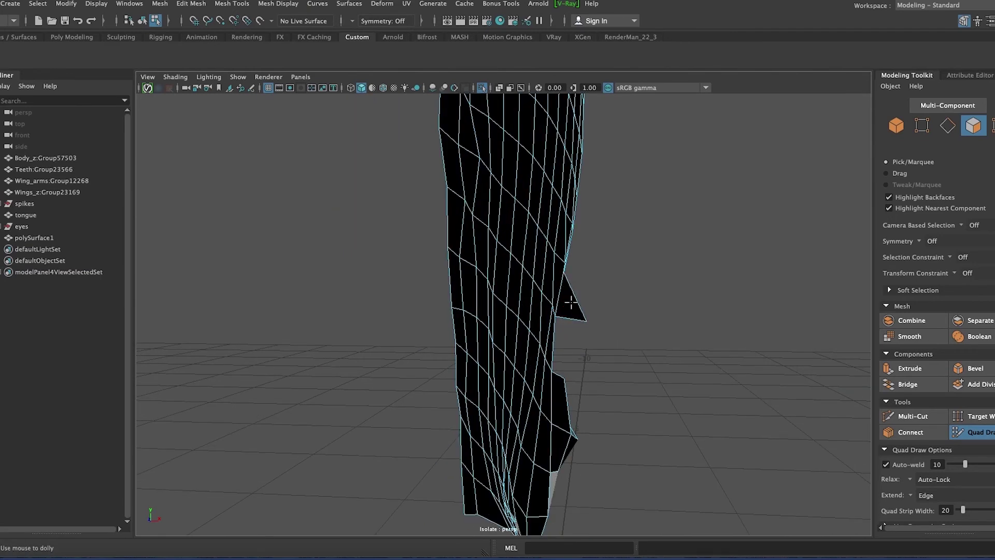
left_click_drag(571, 302, 357, 309, "alt")
mouse_move(366, 373)
left_mouse_down("alt")
mouse_move(517, 412)
mouse_move(578, 403)
mouse_move(477, 373)
mouse_move(682, 444)
mouse_move(829, 438)
left_mouse_up("alt")
key("q")
mouse_move(726, 415)
left_mouse_down("alt")
mouse_move(577, 400)
mouse_move(533, 433)
mouse_move(532, 459)
left_mouse_up("alt")
left_click(566, 419)
mouse_move(566, 419)
left_mouse_down("alt")
mouse_move(655, 425)
mouse_move(602, 329)
mouse_move(600, 409)
mouse_move(813, 366)
mouse_move(467, 419)
mouse_move(537, 429)
mouse_move(663, 396)
mouse_move(514, 443)
mouse_move(440, 433)
left_mouse_up("alt")
mouse_move(405, 308)
left_mouse_down("alt")
mouse_move(457, 294)
mouse_move(396, 360)
left_mouse_up("alt")
mouse_move(457, 293)
left_mouse_down("alt")
mouse_move(417, 274)
mouse_move(546, 309)
mouse_move(487, 291)
left_mouse_up("alt")
key("ctrl+1")
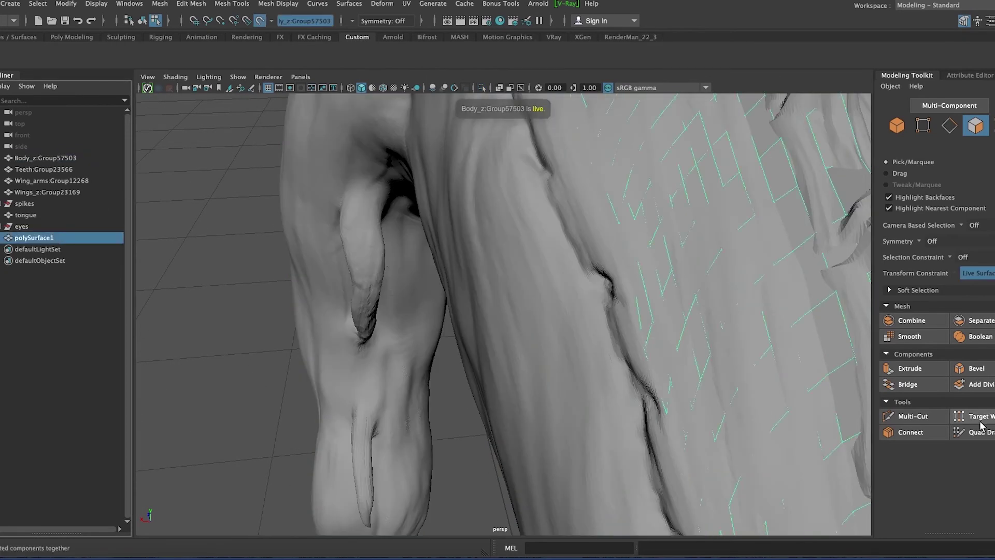
Add a new quad row along the neck strip's edge near the upper foreleg.
mouse_move(616, 211)
left_mouse_down("alt")
mouse_move(688, 238)
mouse_move(549, 301)
left_mouse_up("alt")
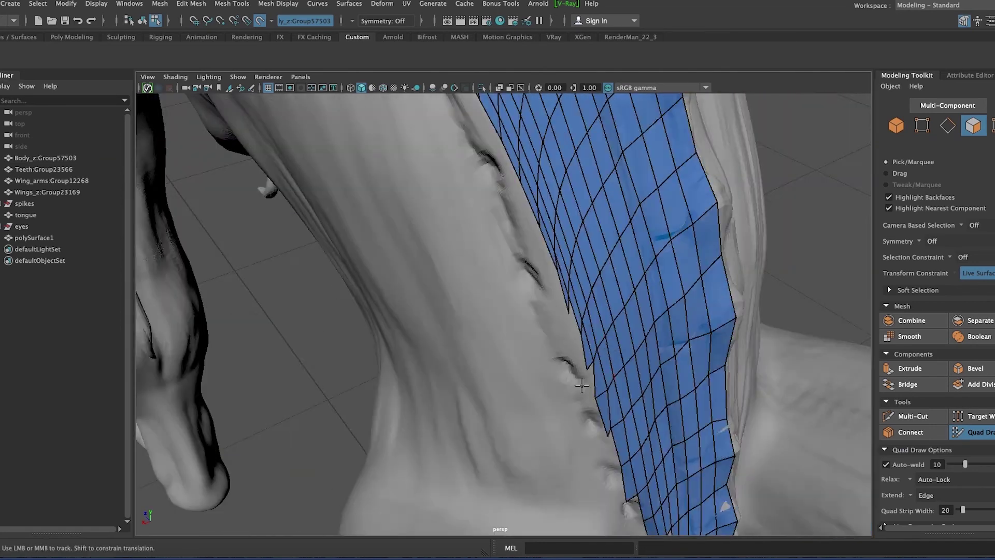
middle_click_drag(516, 254, 539, 250, "alt")
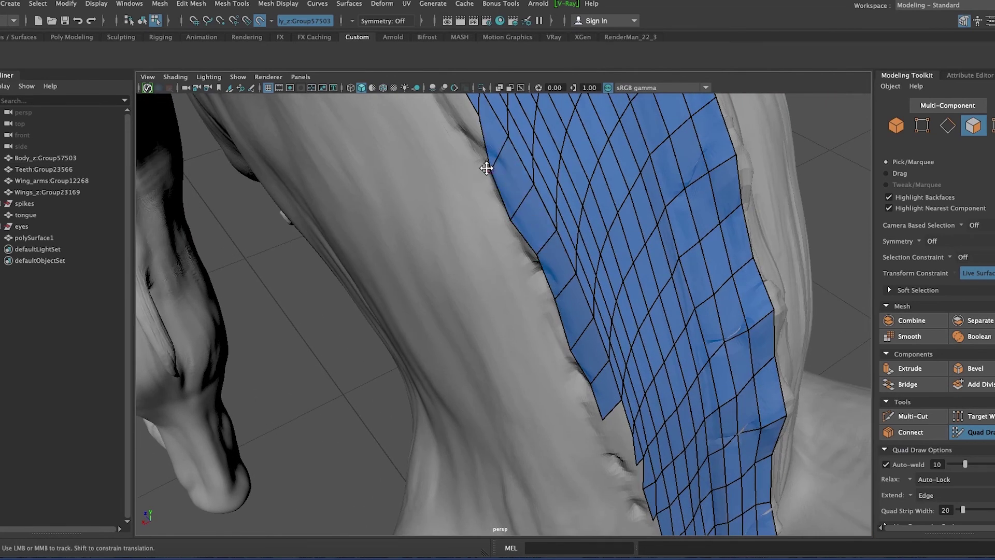
middle_click_drag(486, 168, 549, 210, "alt")
middle_click_drag(515, 157, 644, 356, "alt")
mouse_move(595, 203)
left_mouse_down("alt")
mouse_move(611, 235)
mouse_move(645, 262)
mouse_move(629, 240)
mouse_move(714, 275)
left_mouse_up("alt")
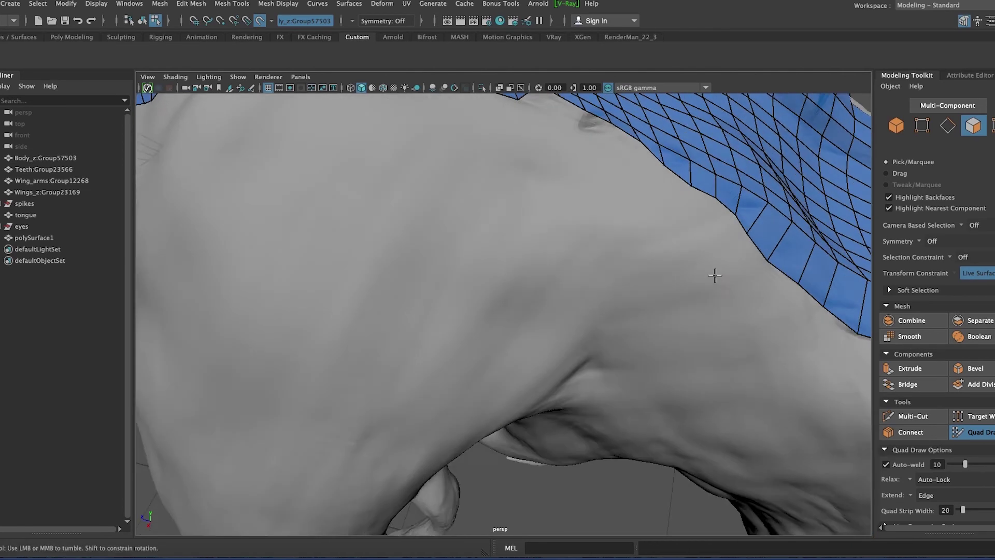
middle_click_drag(715, 275, 595, 182, "alt")
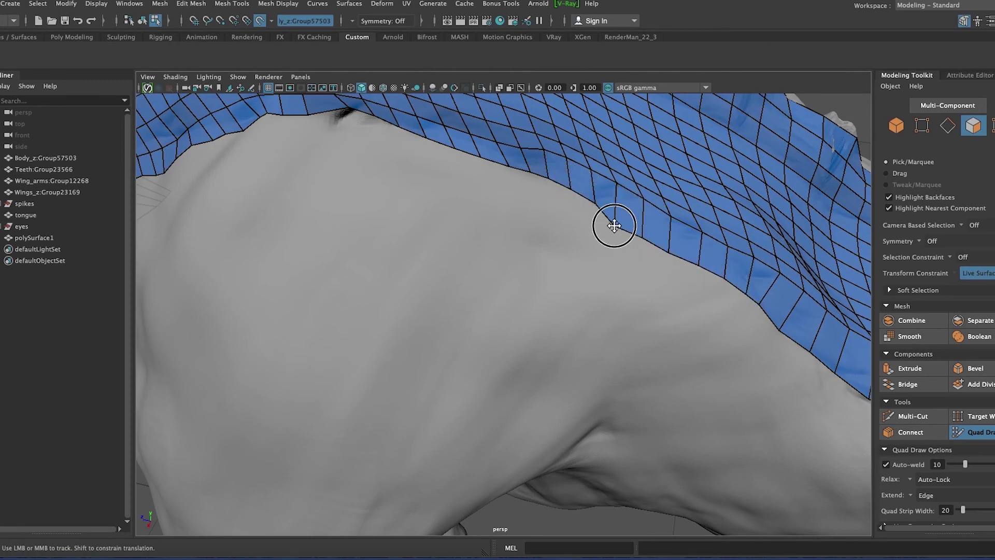
left_click_drag(451, 156, 583, 207, "alt")
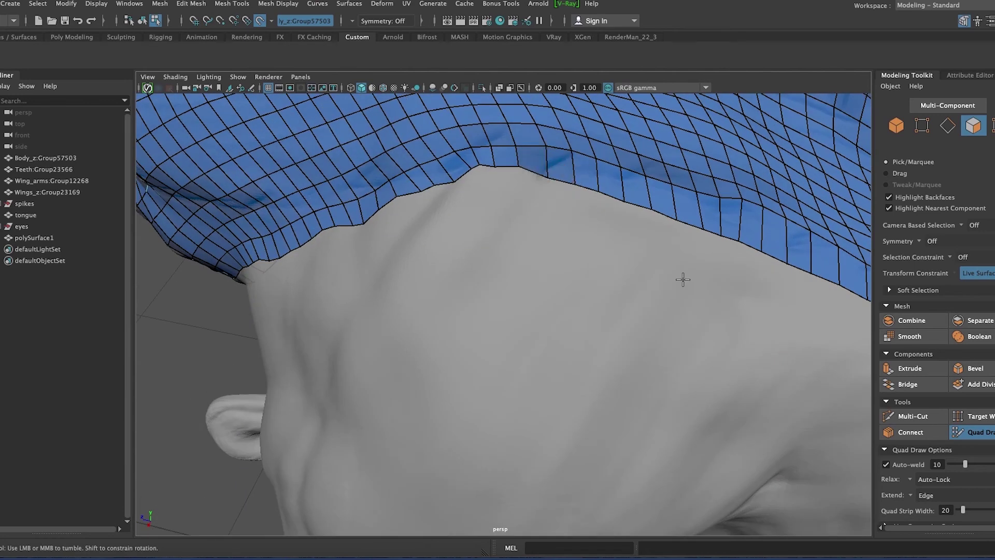
left_click_drag(683, 280, 519, 260, "alt")
right_click_drag(518, 259, 416, 273, "alt")
left_click_drag(415, 273, 378, 345)
Extrude a new strip of quads from the neck strip's lower-left border.
mouse_move(417, 444)
left_mouse_down("alt")
mouse_move(469, 473)
mouse_move(518, 400)
left_mouse_up("alt")
mouse_move(481, 436)
middle_mouse_down("alt")
mouse_move(529, 461)
mouse_move(513, 348)
middle_mouse_up("alt")
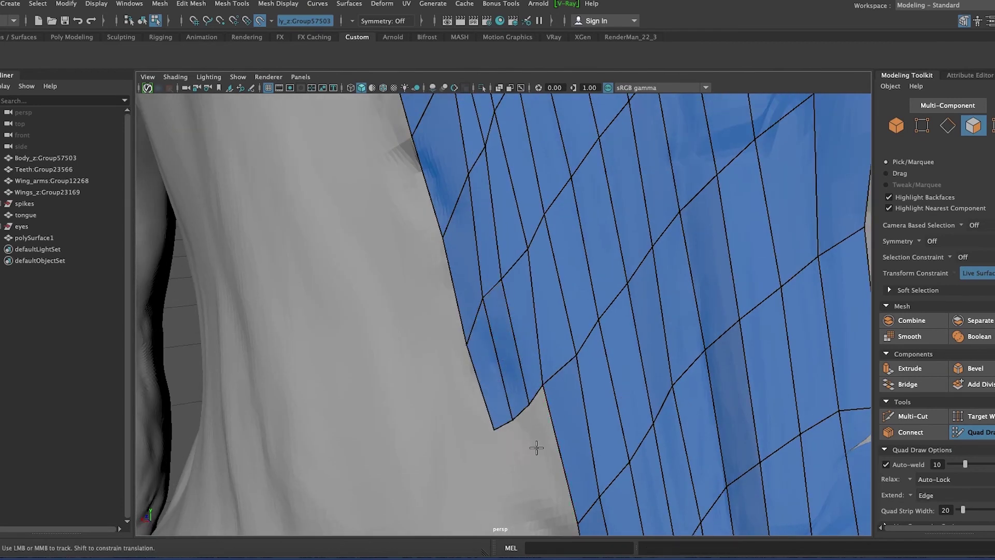
middle_click_drag(536, 448, 492, 444, "alt")
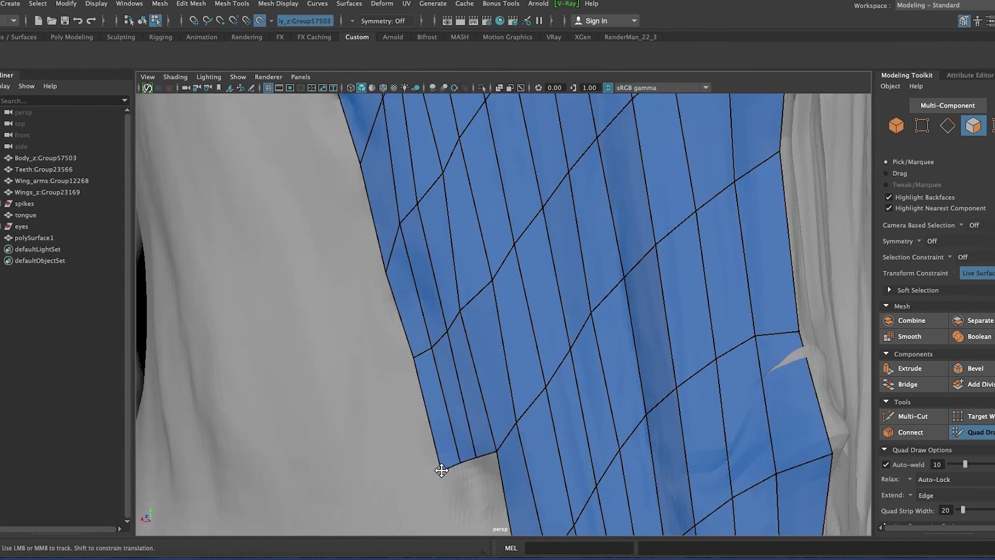
middle_click_drag(441, 470, 396, 304, "alt")
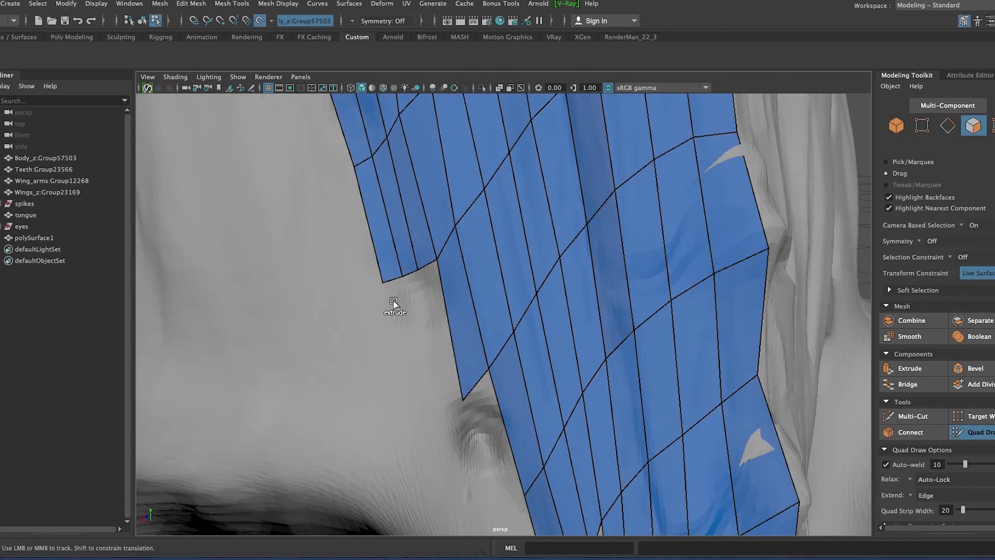
mouse_move(465, 446)
left_mouse_down()
mouse_move(439, 468)
mouse_move(378, 481)
mouse_move(417, 411)
left_mouse_up()
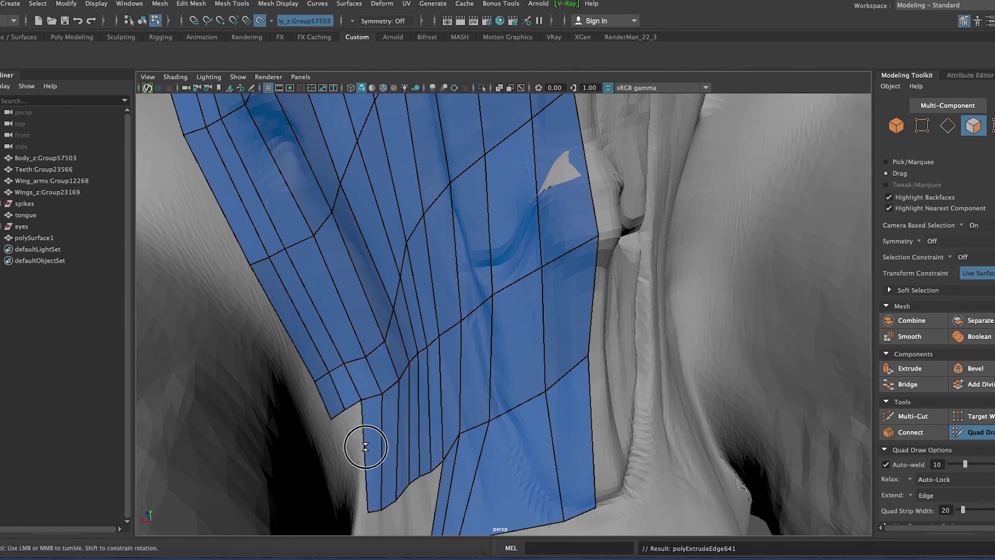
Relax the quads on the chest patch between the forelegs.
mouse_move(352, 456)
left_mouse_down("alt")
mouse_move(382, 396)
mouse_move(284, 392)
left_mouse_up("alt")
mouse_move(284, 464)
left_mouse_down("alt")
mouse_move(324, 485)
mouse_move(362, 471)
mouse_move(302, 395)
mouse_move(333, 424)
left_mouse_up("alt")
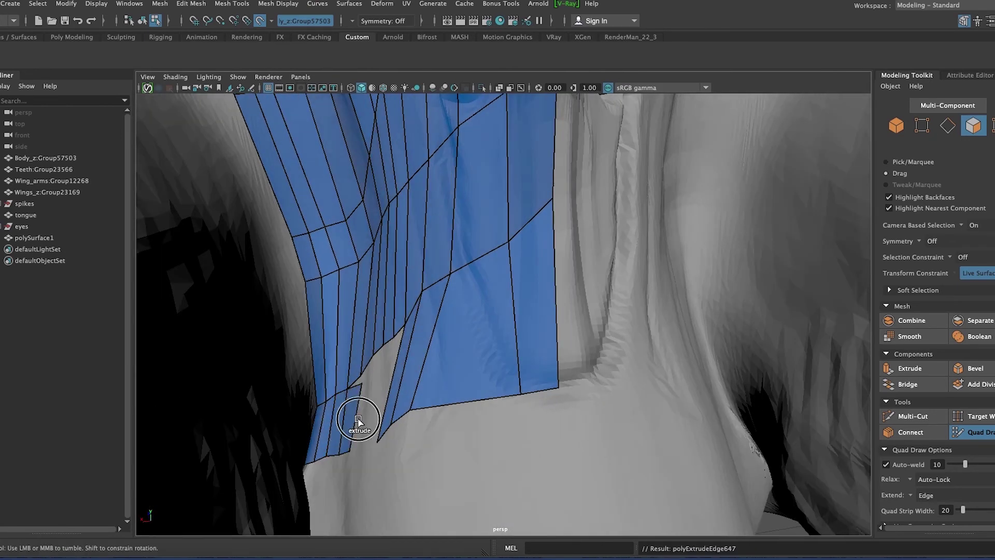
left_click_drag(382, 390, 426, 456, "alt")
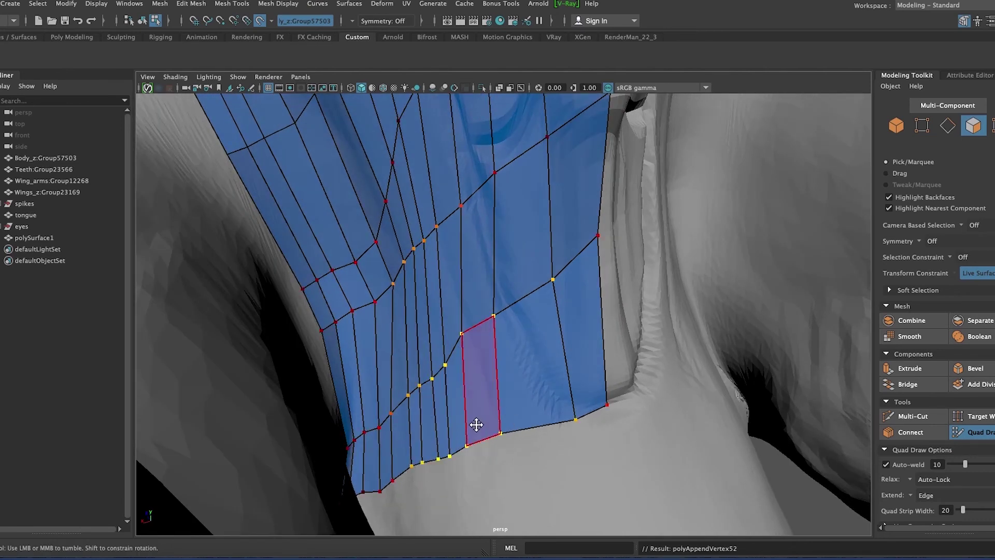
scroll(477, 425, "down", 5)
mouse_move(493, 249)
left_mouse_down("alt")
mouse_move(478, 260)
mouse_move(487, 340)
left_mouse_up("alt")
scroll(419, 370, "up", 5)
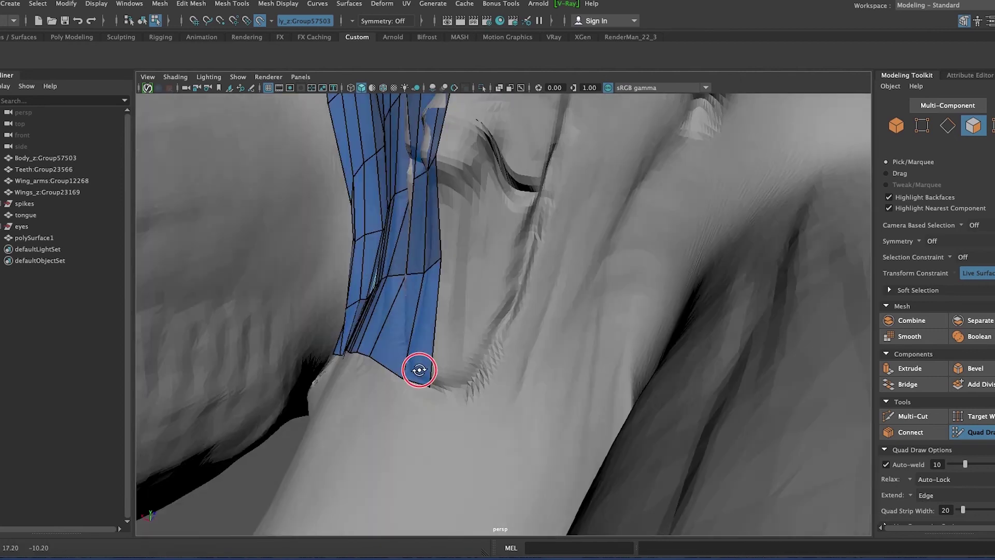
scroll(419, 369, "down", 5)
mouse_move(390, 339)
left_mouse_down("shift")
mouse_move(378, 238)
mouse_move(458, 184)
left_mouse_up("shift")
scroll(444, 285, "up", 4)
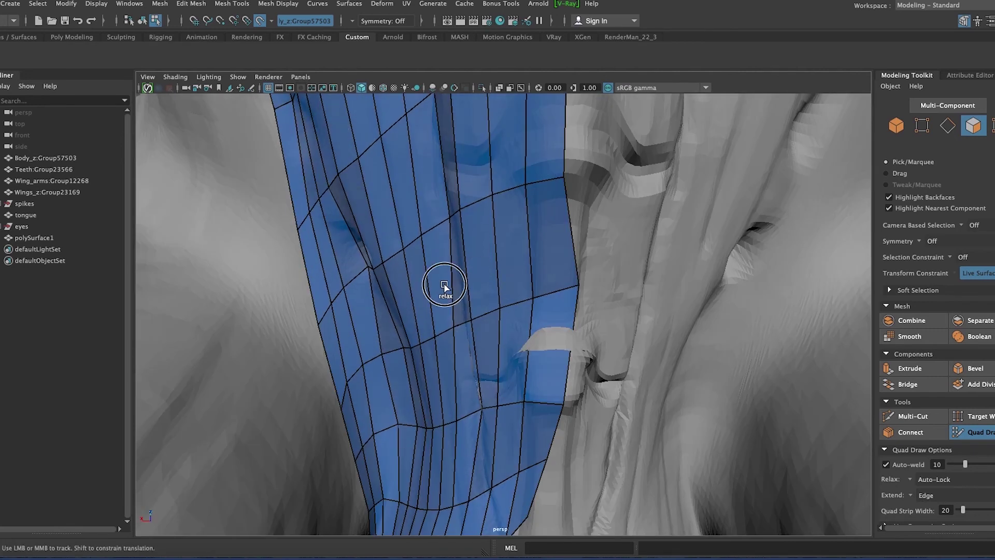
scroll(285, 329, "up", 2)
Tumble around the neck quad strip to check it from several angles.
middle_click_drag(376, 477, 617, 238, "alt")
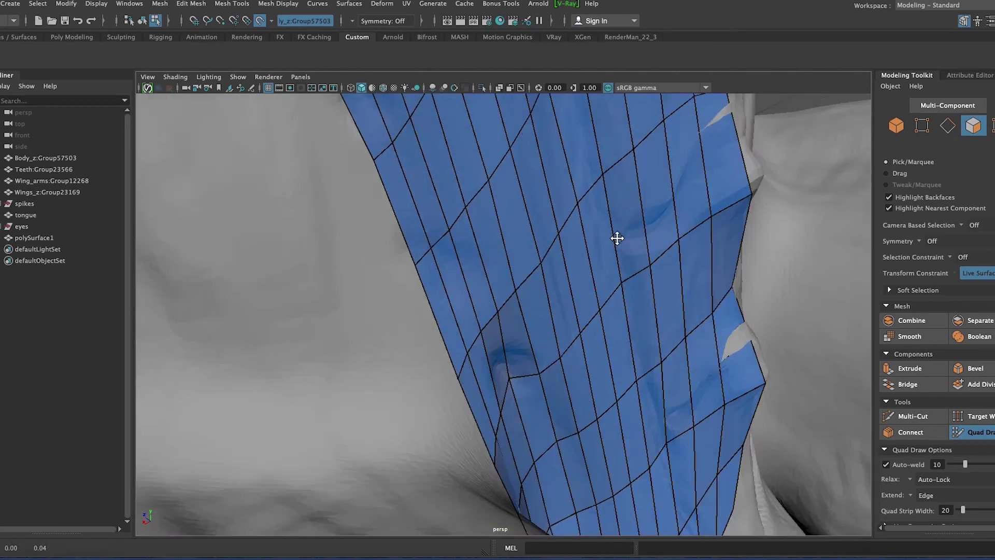
left_click_drag(617, 238, 451, 264, "alt")
scroll(456, 251, "down", 3)
scroll(519, 352, "up", 3)
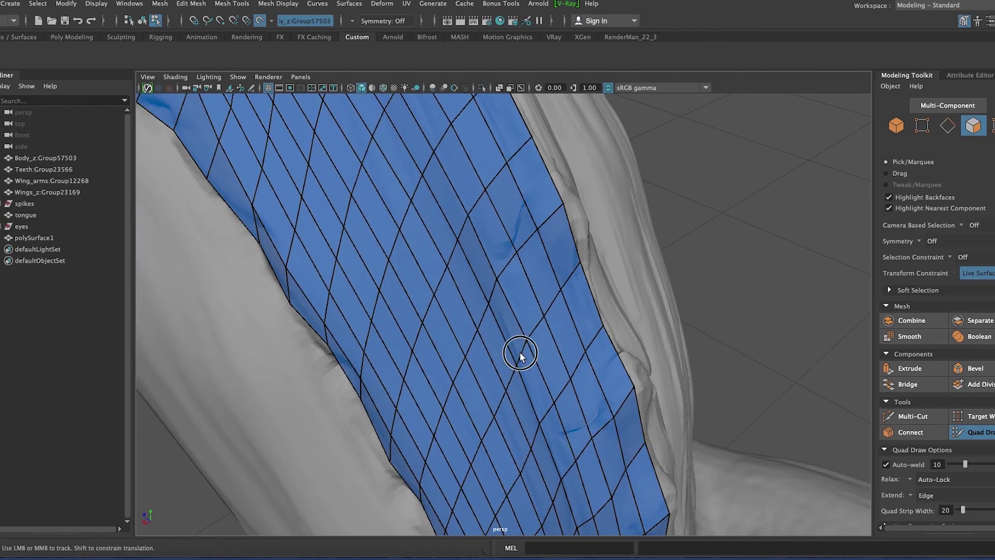
scroll(284, 167, "down", 2)
left_click_drag(284, 167, 367, 245, "alt")
scroll(515, 273, "up", 3)
scroll(515, 272, "down", 2)
left_click_drag(453, 278, 473, 378, "alt")
scroll(428, 302, "up", 3)
scroll(428, 302, "down", 2)
Inspect the strip's lower-end quads down the neck, then view the whole creature.
left_click_drag(395, 211, 545, 422, "alt")
scroll(589, 436, "up", 3)
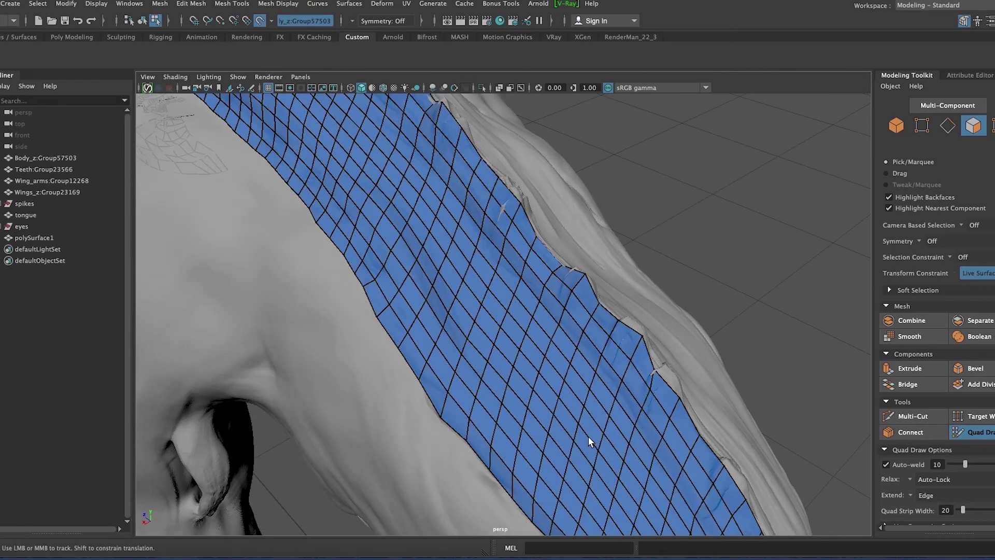
scroll(589, 437, "down", 2)
left_click_drag(566, 469, 365, 414, "alt")
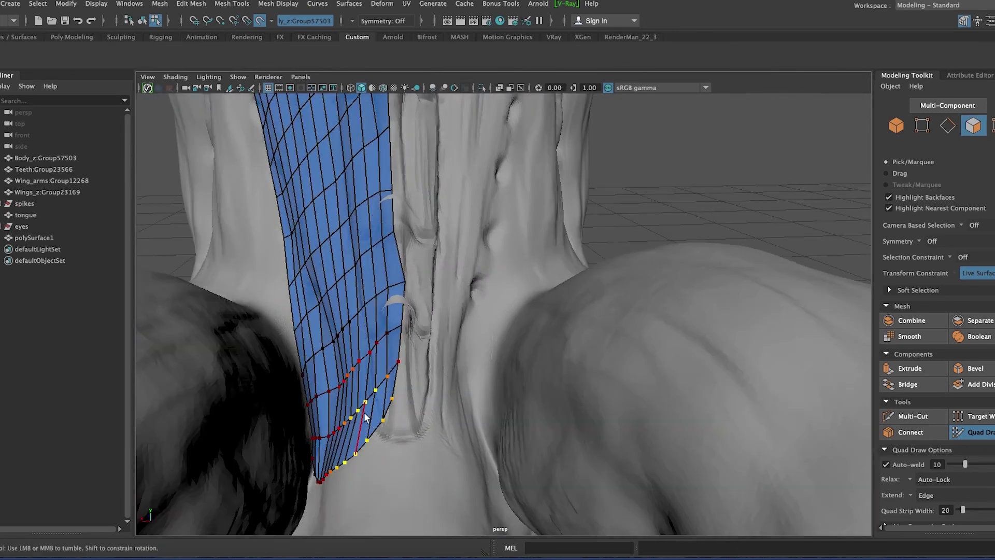
mouse_move(337, 452)
left_mouse_down("alt")
mouse_move(402, 413)
mouse_move(409, 469)
left_mouse_up("alt")
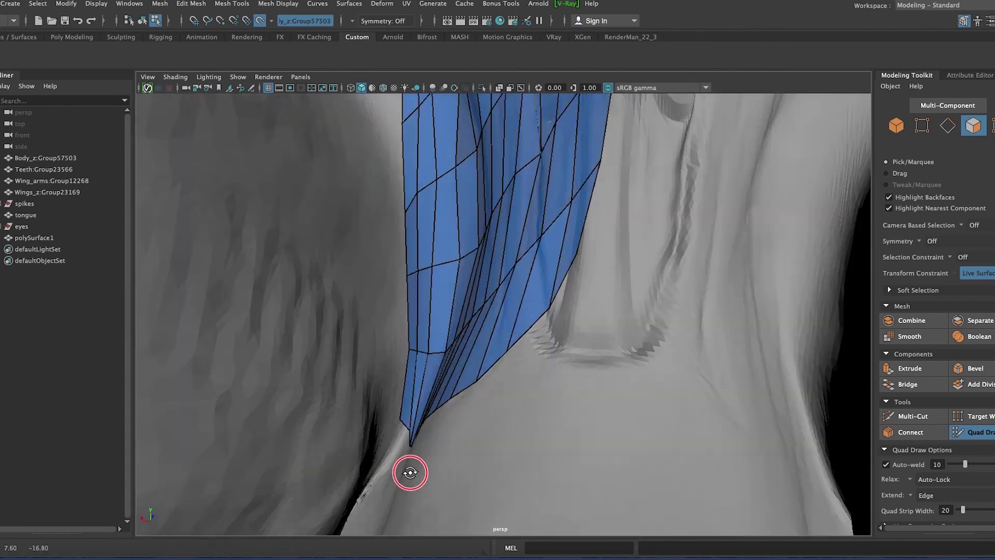
scroll(504, 210, "up", 3)
mouse_move(504, 210)
left_mouse_down("alt")
mouse_move(451, 211)
mouse_move(599, 229)
mouse_move(643, 218)
mouse_move(597, 267)
left_mouse_up("alt")
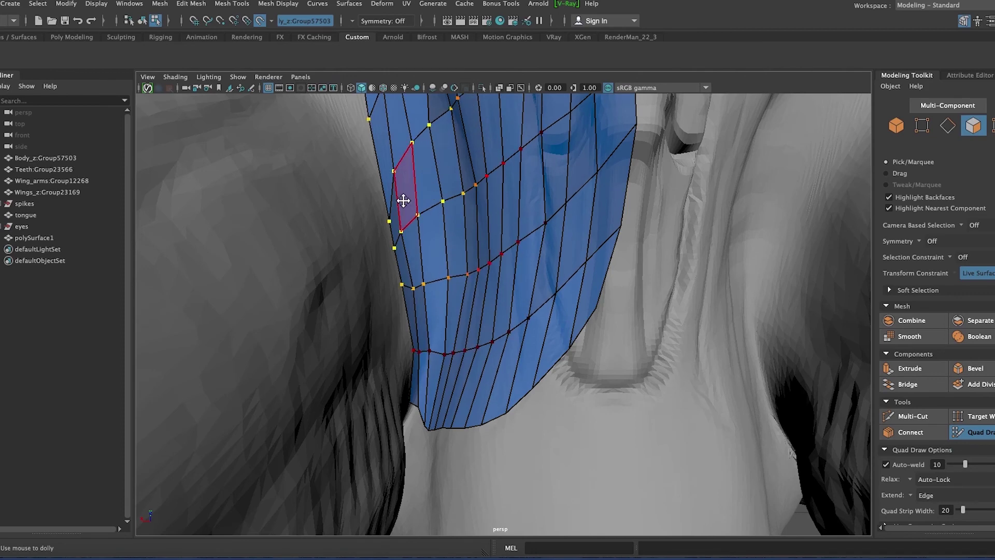
mouse_move(402, 200)
right_mouse_down("alt")
mouse_move(511, 278)
mouse_move(516, 351)
right_mouse_up("alt")
mouse_move(515, 351)
left_mouse_down("alt")
mouse_move(560, 446)
mouse_move(600, 373)
mouse_move(484, 428)
mouse_move(471, 406)
mouse_move(537, 397)
left_mouse_up("alt")
Save the scene as alien_retopo.mb and fill a second quad on the upper foreleg.
key("ctrl+s")
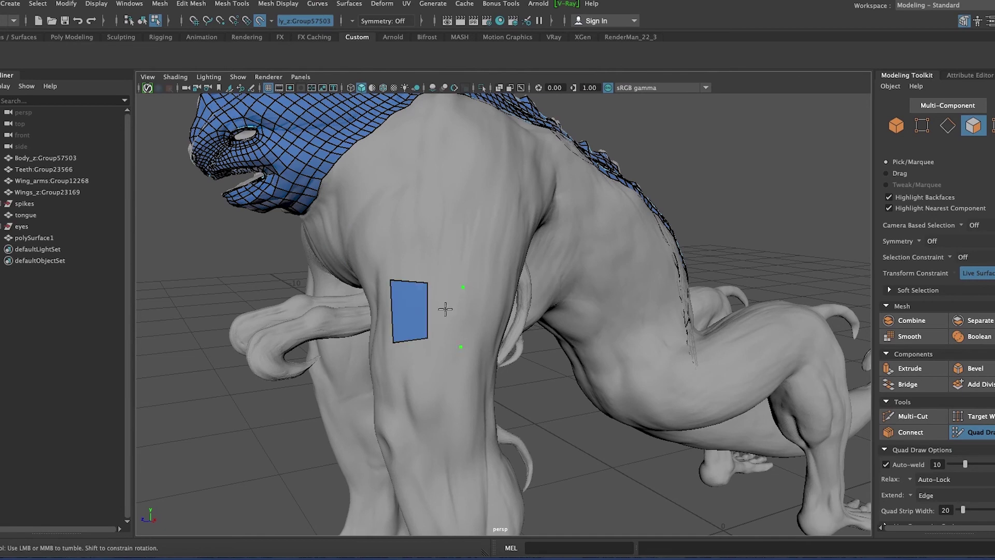
left_click(445, 309, "shift")
mouse_move(445, 309)
left_mouse_down("alt")
mouse_move(534, 366)
mouse_move(469, 315)
left_mouse_up("alt")
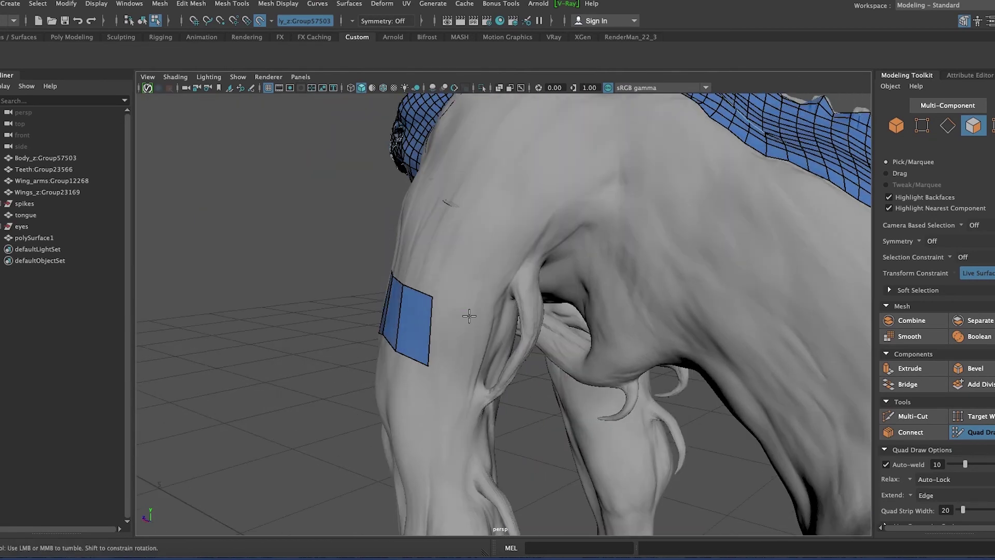
mouse_move(534, 397)
left_mouse_down("alt")
mouse_move(389, 284)
mouse_move(473, 366)
mouse_move(394, 334)
mouse_move(332, 354)
mouse_move(409, 284)
left_mouse_up("alt")
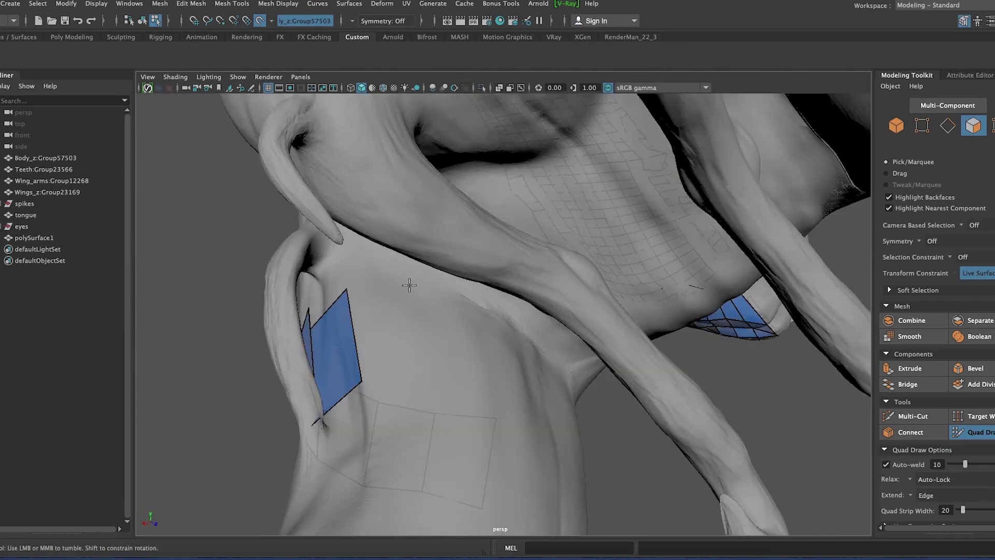
left_click_drag(470, 370, 467, 392, "alt")
mouse_move(603, 419)
left_mouse_down("alt")
mouse_move(550, 378)
mouse_move(624, 360)
mouse_move(593, 382)
mouse_move(579, 413)
left_mouse_up("alt")
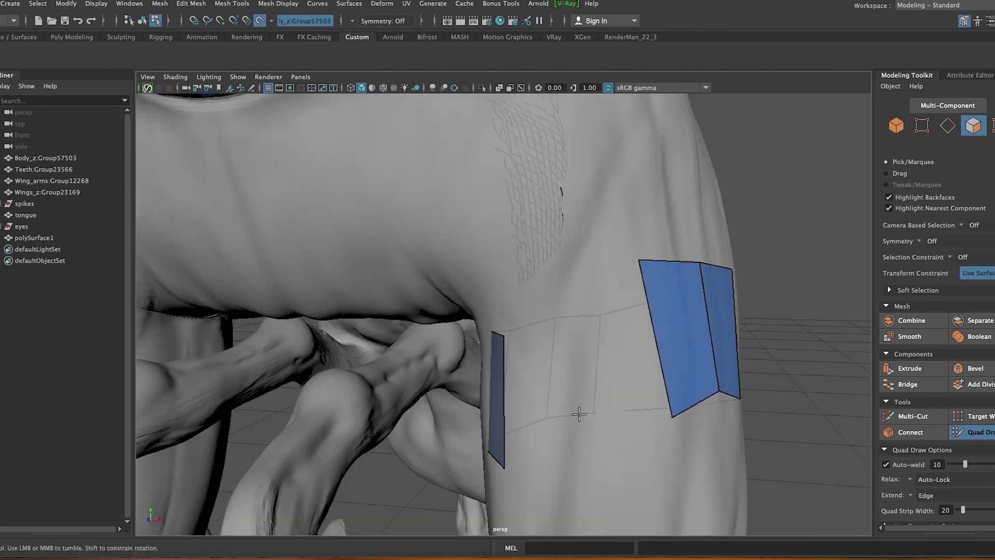
Fill another quad on the underside of the foreleg.
left_click(640, 384, "shift")
mouse_move(555, 296)
left_mouse_down("alt")
mouse_move(544, 384)
mouse_move(444, 456)
mouse_move(358, 377)
left_mouse_up("alt")
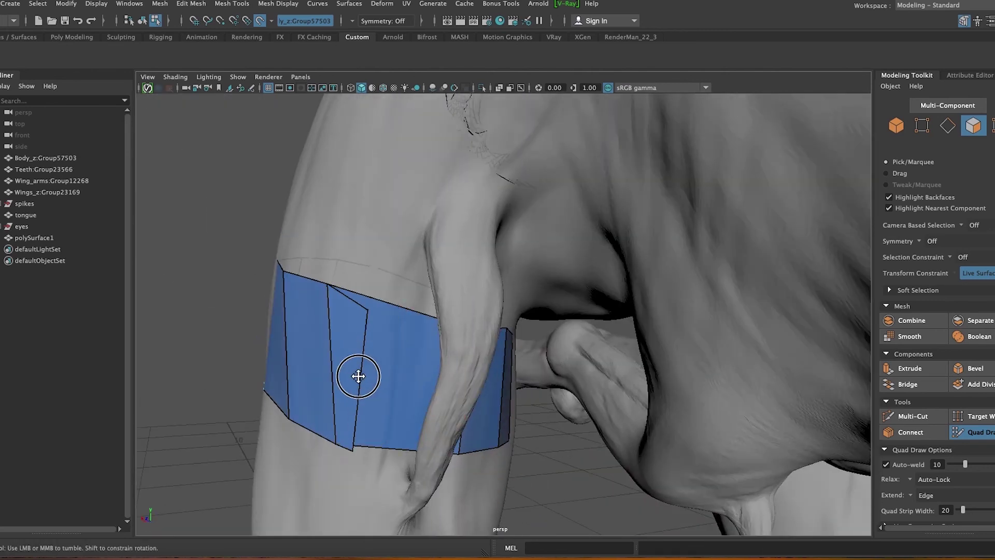
mouse_move(371, 312)
left_mouse_down("alt")
mouse_move(329, 438)
mouse_move(302, 390)
mouse_move(404, 350)
mouse_move(348, 377)
mouse_move(504, 266)
left_mouse_up("alt")
Add a further quad around the upper arm and inspect the shoulder band.
left_click(492, 323, "shift")
mouse_move(492, 323)
left_mouse_down("alt")
mouse_move(549, 338)
mouse_move(556, 311)
mouse_move(396, 304)
mouse_move(326, 229)
mouse_move(359, 382)
mouse_move(569, 287)
left_mouse_up("alt")
mouse_move(524, 347)
left_mouse_down("alt")
mouse_move(464, 285)
mouse_move(521, 224)
left_mouse_up("alt")
mouse_move(603, 300)
left_mouse_down("alt")
mouse_move(637, 273)
mouse_move(462, 202)
mouse_move(554, 271)
left_mouse_up("alt")
mouse_move(497, 352)
left_mouse_down("alt")
mouse_move(351, 269)
mouse_move(537, 310)
left_mouse_up("alt")
mouse_move(526, 362)
left_mouse_down("alt")
mouse_move(528, 317)
mouse_move(467, 290)
mouse_move(440, 300)
left_mouse_up("alt")
right_click_drag(441, 300, 416, 296, "alt")
mouse_move(427, 372)
left_mouse_down("alt")
mouse_move(573, 400)
mouse_move(373, 396)
mouse_move(568, 471)
mouse_move(624, 408)
mouse_move(415, 442)
mouse_move(471, 278)
mouse_move(527, 337)
mouse_move(586, 355)
mouse_move(438, 303)
left_mouse_up("alt")
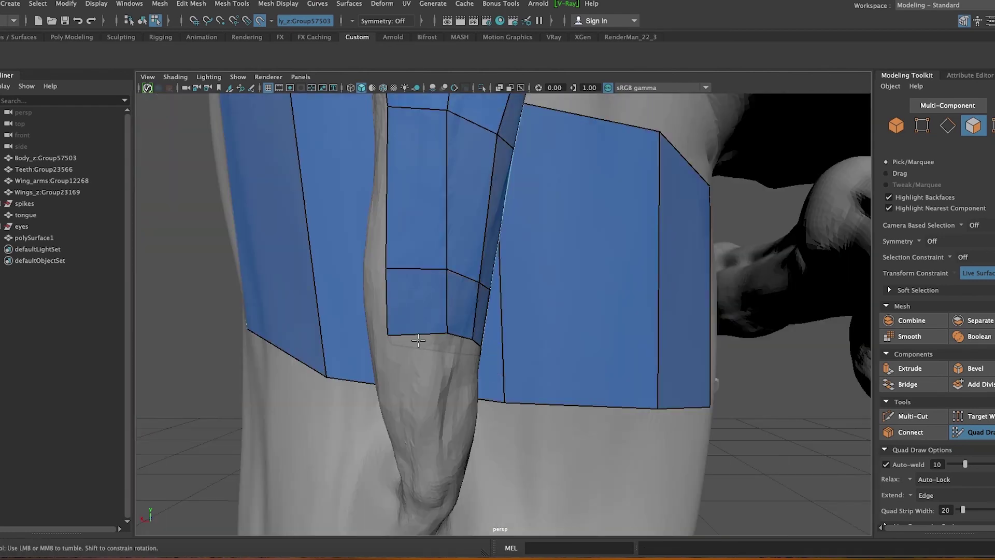
left_click_drag(418, 341, 351, 297, "alt")
mouse_move(384, 310)
right_mouse_down("alt")
mouse_move(511, 337)
mouse_move(388, 344)
right_mouse_up("alt")
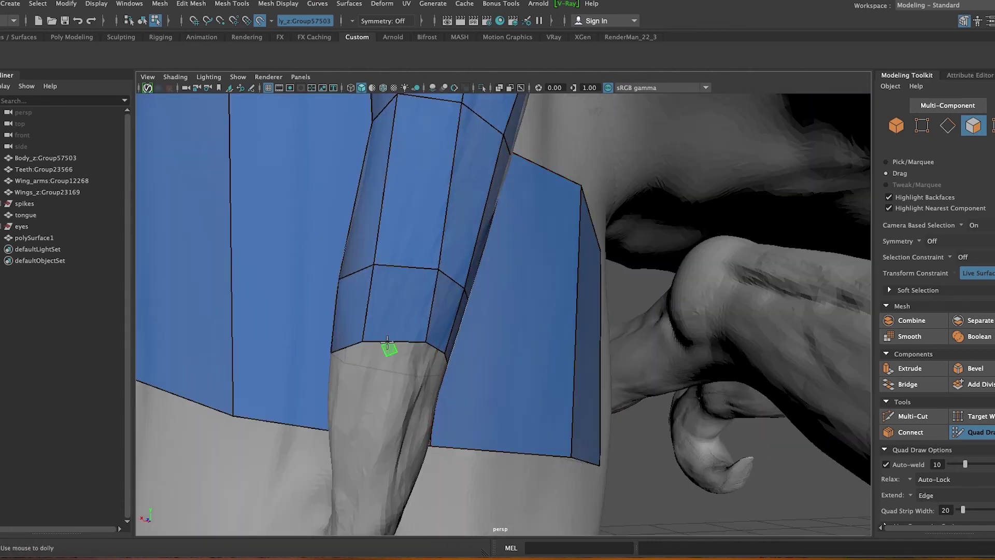
mouse_move(373, 476)
left_mouse_down("alt")
mouse_move(670, 393)
mouse_move(666, 412)
mouse_move(434, 397)
mouse_move(444, 455)
mouse_move(538, 404)
left_mouse_up("alt")
Extrude two new quads from the narrow strip's lower end down the limb.
scroll(661, 345, "up", 3)
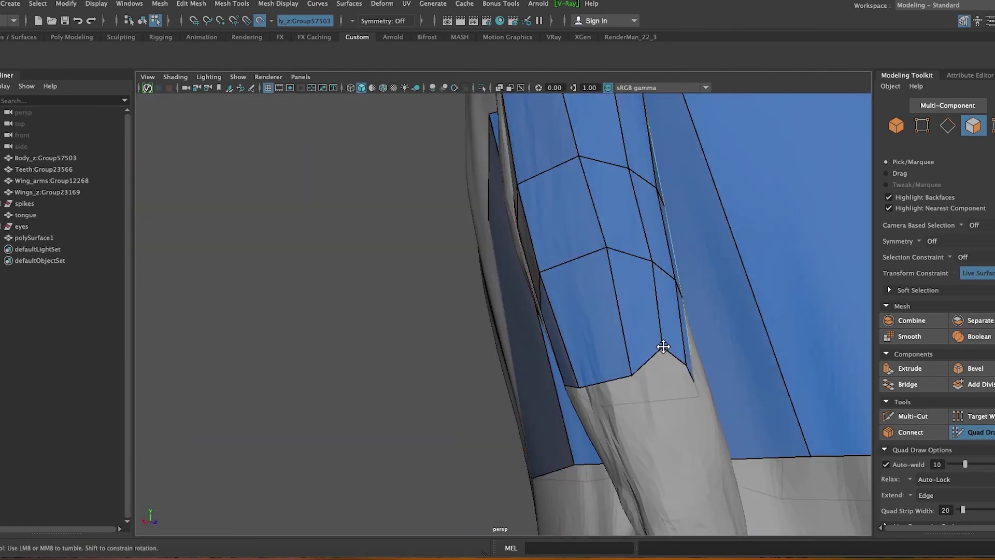
scroll(659, 313, "up", 2)
mouse_move(658, 314)
left_mouse_down("alt")
mouse_move(232, 391)
mouse_move(349, 357)
mouse_move(308, 442)
mouse_move(228, 466)
mouse_move(422, 411)
left_mouse_up("alt")
mouse_move(422, 411)
middle_mouse_down("alt")
mouse_move(444, 460)
mouse_move(485, 348)
middle_mouse_up("alt")
mouse_move(485, 348)
left_mouse_down("alt")
mouse_move(562, 295)
mouse_move(527, 367)
mouse_move(646, 251)
left_mouse_up("alt")
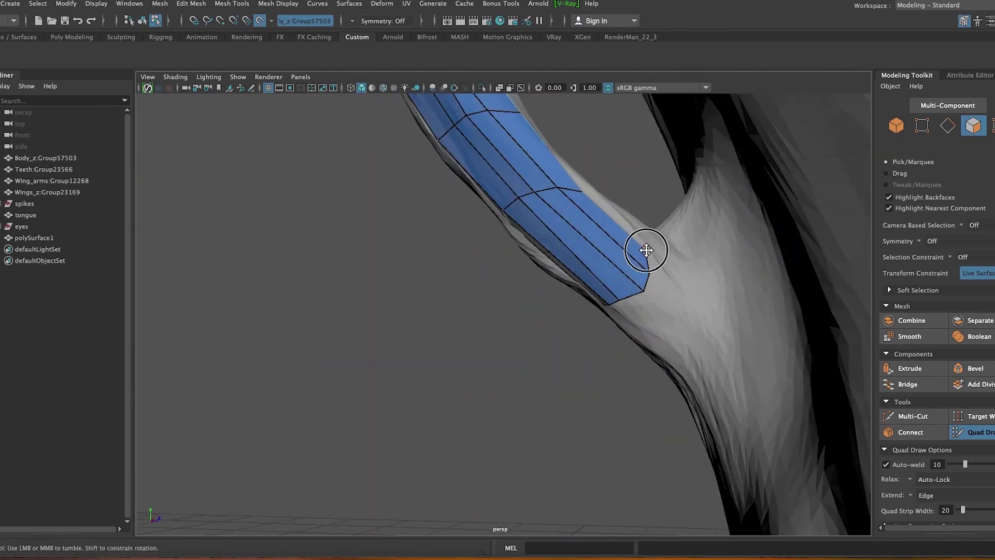
mouse_move(620, 302)
left_mouse_down("alt")
mouse_move(484, 349)
mouse_move(344, 315)
mouse_move(436, 416)
mouse_move(404, 351)
mouse_move(562, 351)
mouse_move(584, 371)
mouse_move(500, 389)
left_mouse_up("alt")
Orbit around the foreleg to check the narrow strip against the wide band.
mouse_move(480, 248)
left_mouse_down("alt")
mouse_move(562, 262)
mouse_move(537, 372)
mouse_move(548, 485)
mouse_move(497, 467)
mouse_move(508, 529)
mouse_move(468, 459)
left_mouse_up("alt")
mouse_move(567, 310)
left_mouse_down("alt")
mouse_move(411, 355)
mouse_move(574, 432)
mouse_move(315, 502)
mouse_move(521, 454)
left_mouse_up("alt")
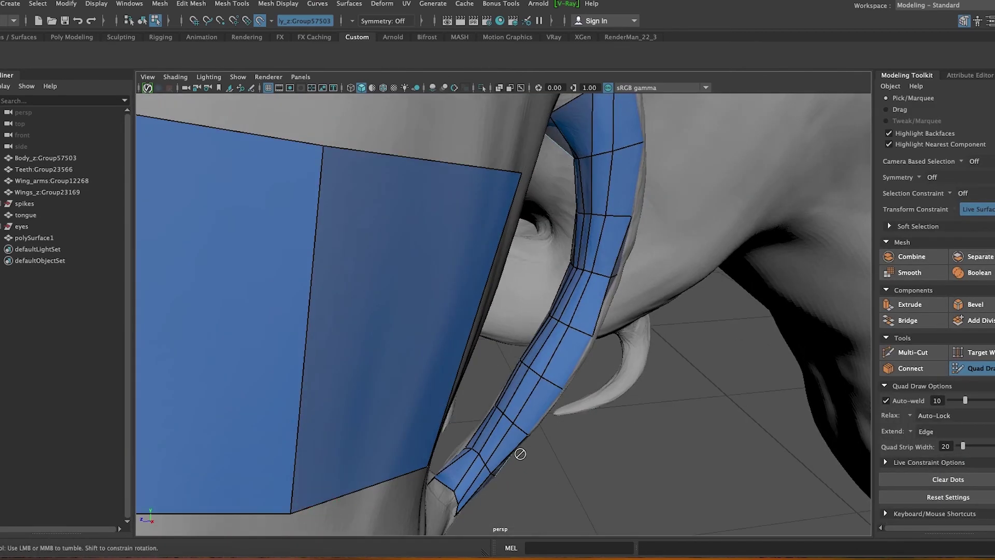
mouse_move(581, 153)
left_mouse_down("alt")
mouse_move(334, 355)
mouse_move(456, 343)
left_mouse_up("alt")
mouse_move(463, 245)
left_mouse_down("alt")
mouse_move(412, 422)
mouse_move(460, 233)
mouse_move(569, 293)
mouse_move(418, 316)
mouse_move(349, 351)
mouse_move(613, 271)
mouse_move(596, 360)
mouse_move(457, 358)
left_mouse_up("alt")
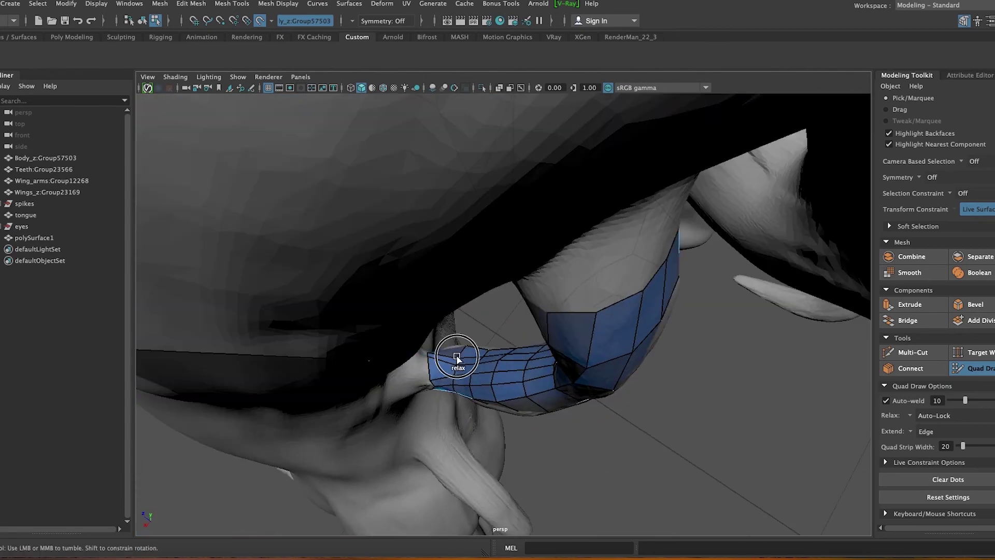
left_click_drag(520, 368, 597, 392, "alt")
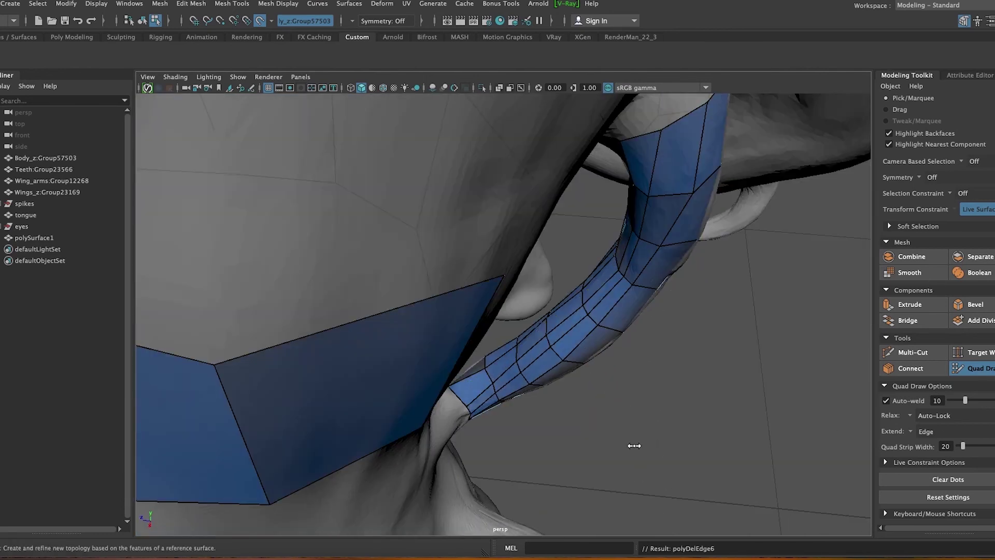
mouse_move(644, 423)
left_mouse_down("alt")
mouse_move(426, 351)
mouse_move(512, 351)
left_mouse_up("alt")
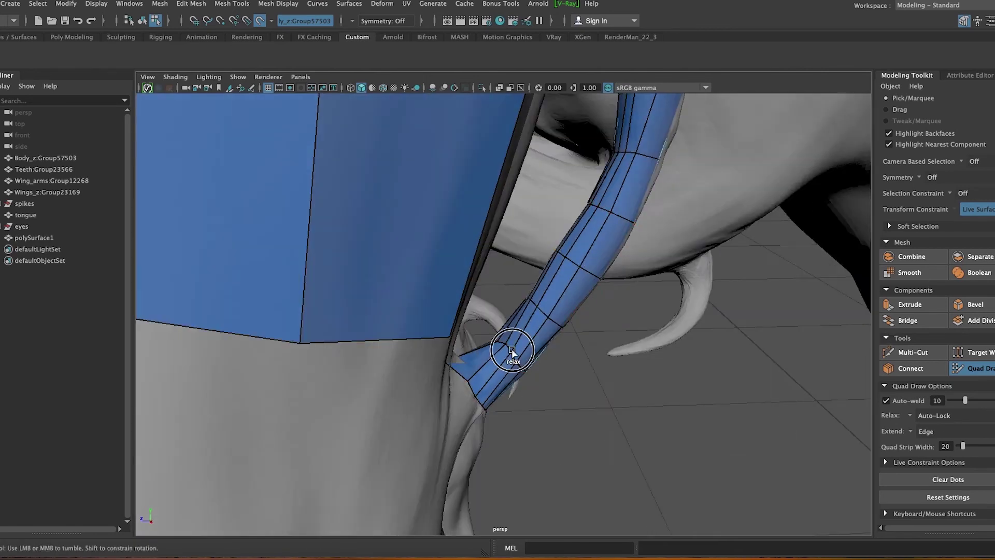
left_click_drag(609, 213, 498, 446, "alt")
mouse_move(569, 381)
left_mouse_down("alt")
mouse_move(677, 418)
mouse_move(362, 480)
left_mouse_up("alt")
mouse_move(384, 413)
left_mouse_down("alt")
mouse_move(318, 398)
mouse_move(510, 386)
mouse_move(453, 434)
mouse_move(591, 324)
left_mouse_up("alt")
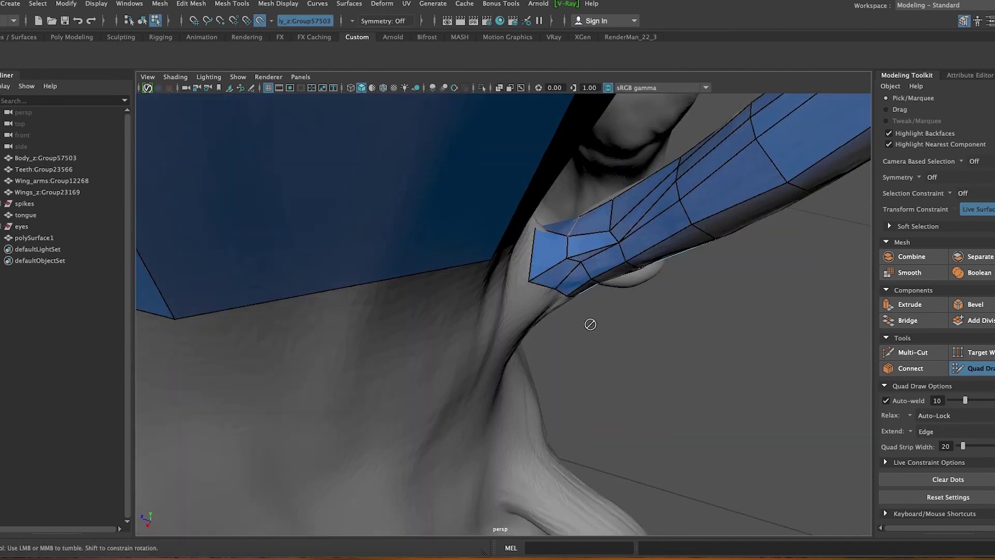
mouse_move(645, 193)
left_mouse_down("alt")
mouse_move(640, 251)
mouse_move(695, 187)
mouse_move(477, 193)
left_mouse_up("alt")
right_click_drag(478, 194, 474, 242, "alt")
mouse_move(474, 242)
left_mouse_down("alt")
mouse_move(133, 366)
mouse_move(282, 433)
mouse_move(479, 289)
mouse_move(471, 295)
mouse_move(358, 222)
mouse_move(580, 263)
mouse_move(475, 304)
mouse_move(518, 345)
mouse_move(568, 297)
left_mouse_up("alt")
Extend the foreleg band upward with a new quad on its top edge.
mouse_move(501, 224)
left_mouse_down("alt")
mouse_move(482, 340)
mouse_move(392, 489)
left_mouse_up("alt")
left_click_drag(472, 420, 411, 427, "alt")
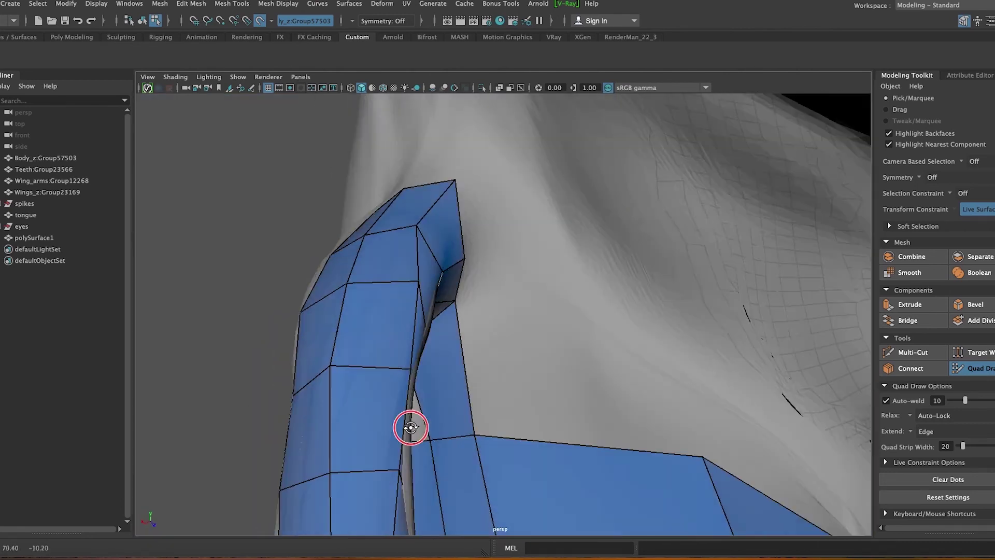
left_click_drag(316, 305, 477, 376, "alt")
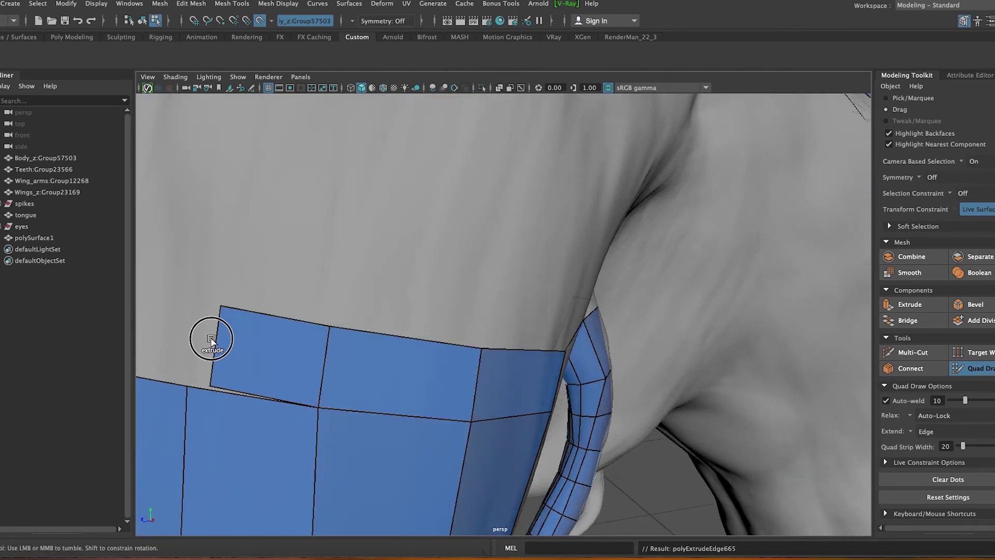
left_click_drag(212, 340, 479, 372, "alt")
middle_click_drag(239, 395, 768, 329, "alt")
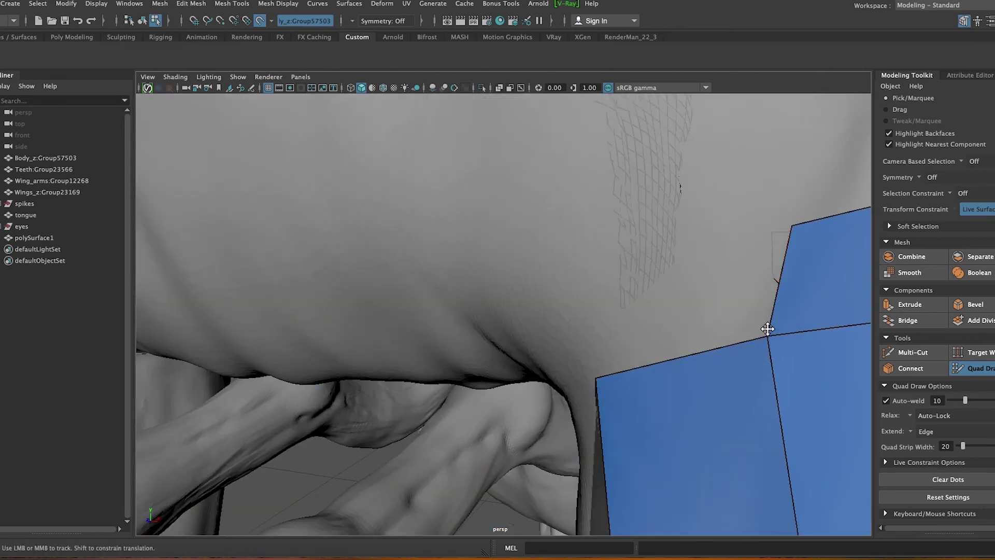
mouse_move(644, 303)
left_mouse_down("alt")
mouse_move(675, 346)
mouse_move(722, 349)
mouse_move(624, 235)
mouse_move(782, 396)
mouse_move(647, 334)
mouse_move(555, 382)
mouse_move(493, 362)
mouse_move(513, 338)
mouse_move(617, 345)
mouse_move(555, 293)
mouse_move(337, 417)
mouse_move(338, 363)
left_mouse_up("alt")
Undo a stray Quad Draw dot and check the band's new top and lower rows.
key("ctrl+z")
mouse_move(435, 320)
left_mouse_down("alt")
mouse_move(274, 391)
mouse_move(265, 327)
mouse_move(626, 426)
mouse_move(471, 431)
mouse_move(706, 451)
mouse_move(405, 404)
mouse_move(355, 276)
left_mouse_up("alt")
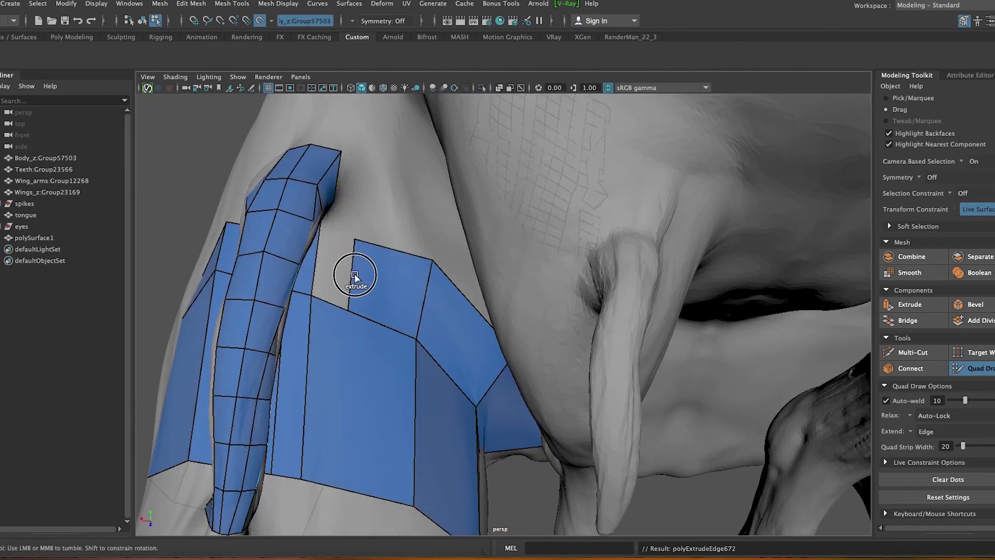
mouse_move(325, 226)
left_mouse_down("alt")
mouse_move(349, 309)
mouse_move(434, 267)
mouse_move(405, 363)
mouse_move(368, 395)
mouse_move(266, 385)
left_mouse_up("alt")
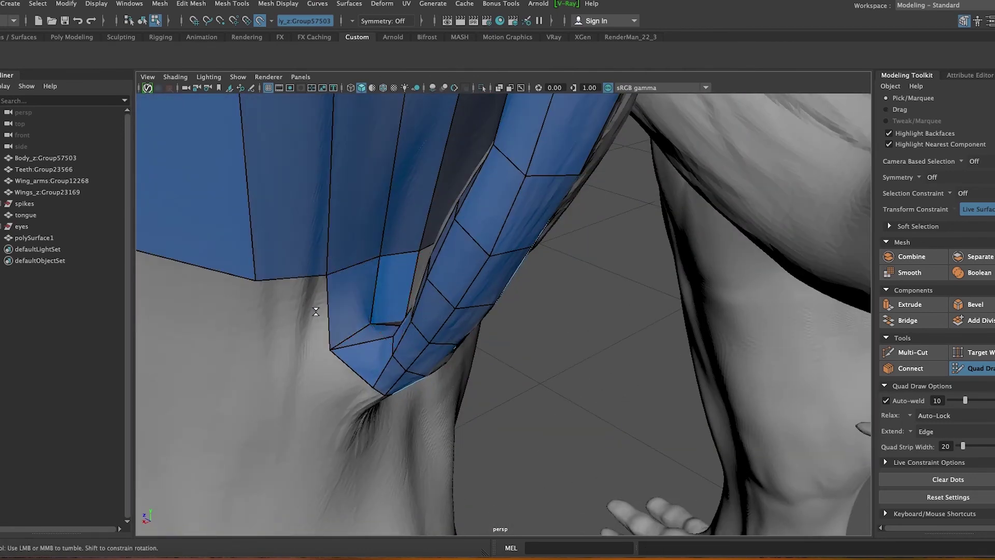
mouse_move(316, 312)
left_mouse_down("alt")
mouse_move(267, 327)
mouse_move(301, 333)
left_mouse_up("alt")
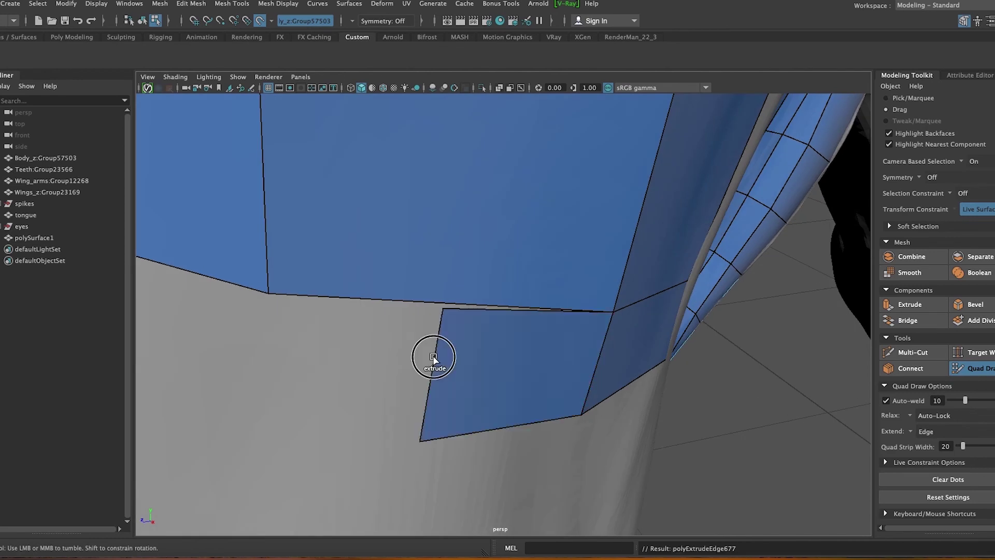
left_click_drag(261, 399, 398, 253, "alt")
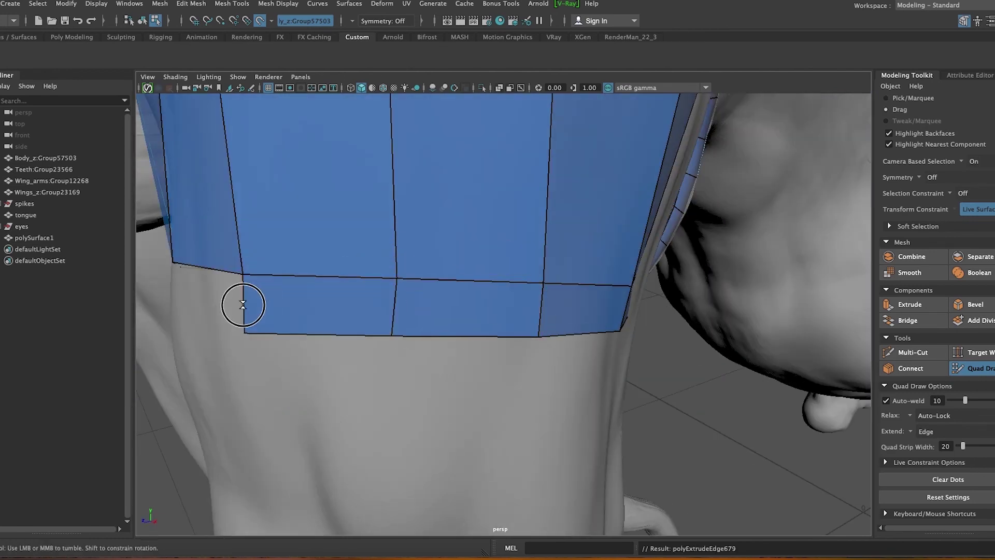
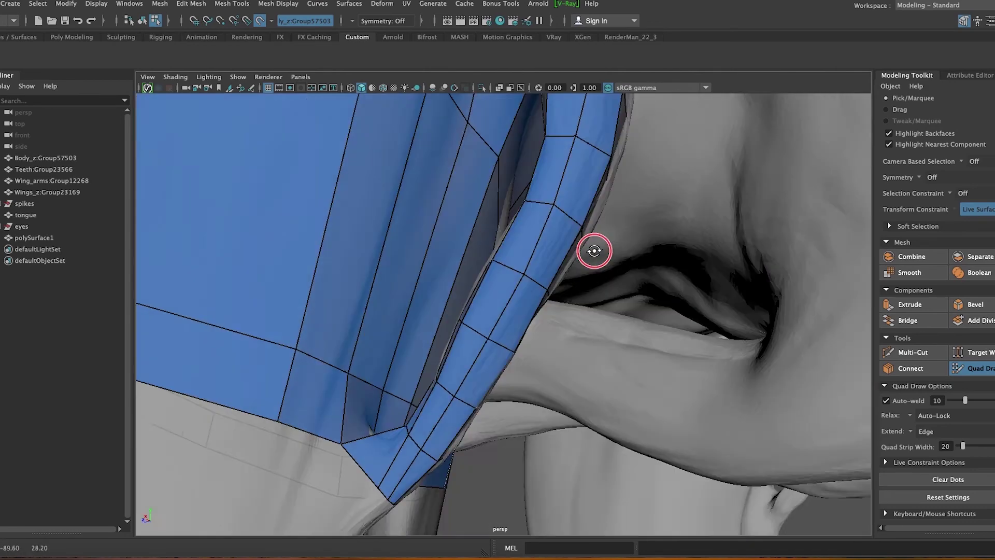
Move down to the bare leg and fill its four placed dots with a quad.
left_click_drag(594, 251, 463, 451, "alt")
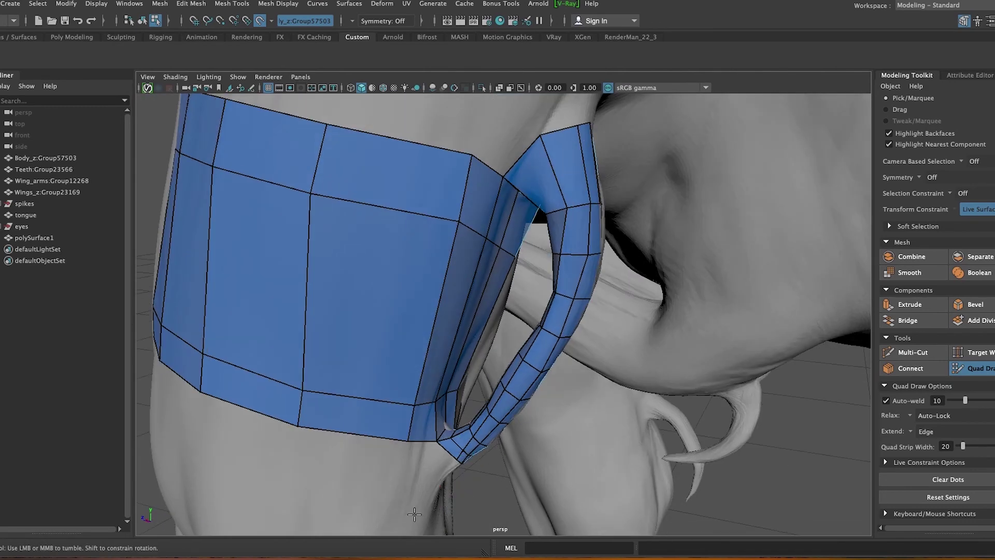
mouse_move(563, 358)
right_mouse_down("alt")
mouse_move(515, 362)
mouse_move(493, 382)
right_mouse_up("alt")
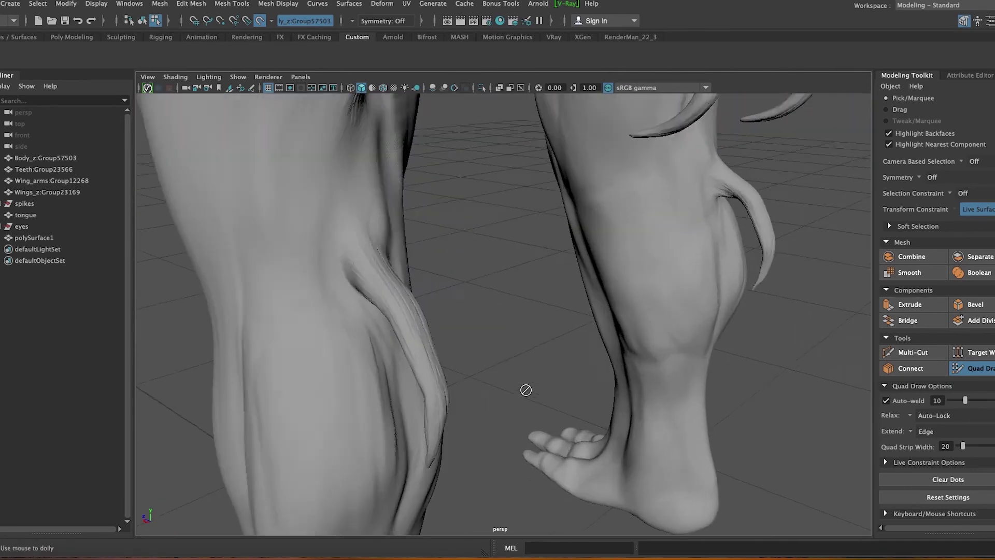
left_click_drag(524, 391, 372, 253, "alt")
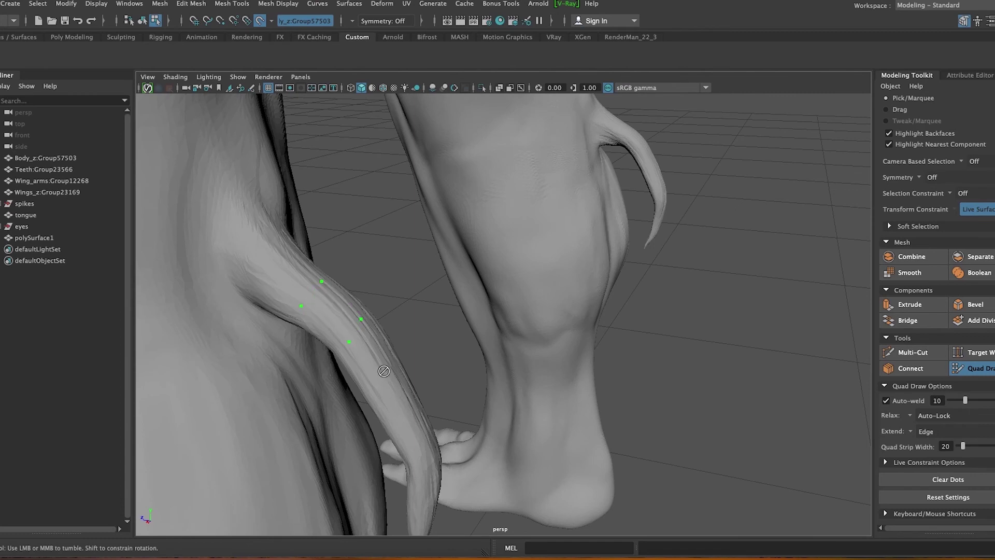
left_click(383, 371, "shift")
mouse_move(384, 371)
left_mouse_down("alt")
mouse_move(389, 255)
mouse_move(404, 270)
left_mouse_up("alt")
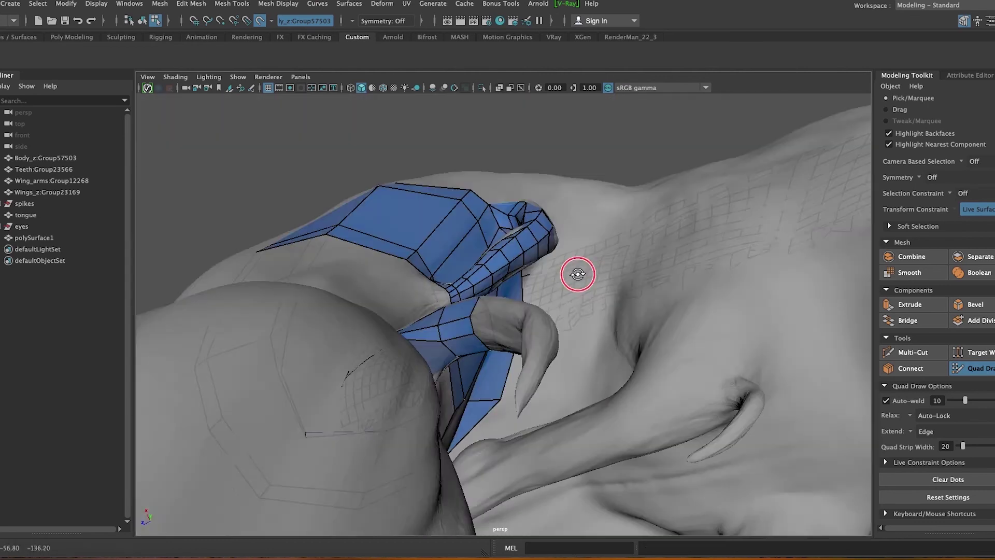
Orbit around the horn's quad strip, the foot and the torso mesh.
left_click_drag(575, 273, 413, 406, "alt")
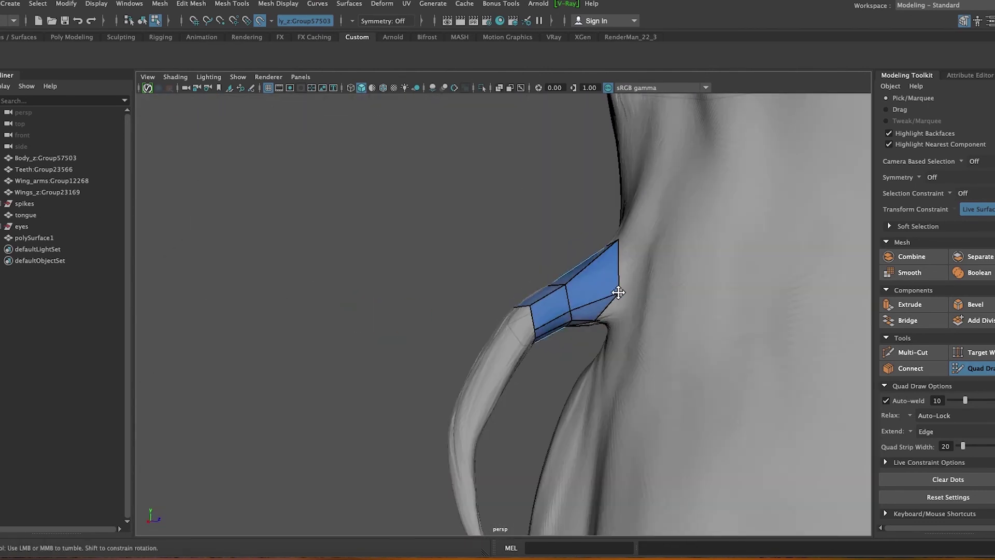
mouse_move(622, 288)
left_mouse_down("alt")
mouse_move(606, 426)
mouse_move(409, 431)
left_mouse_up("alt")
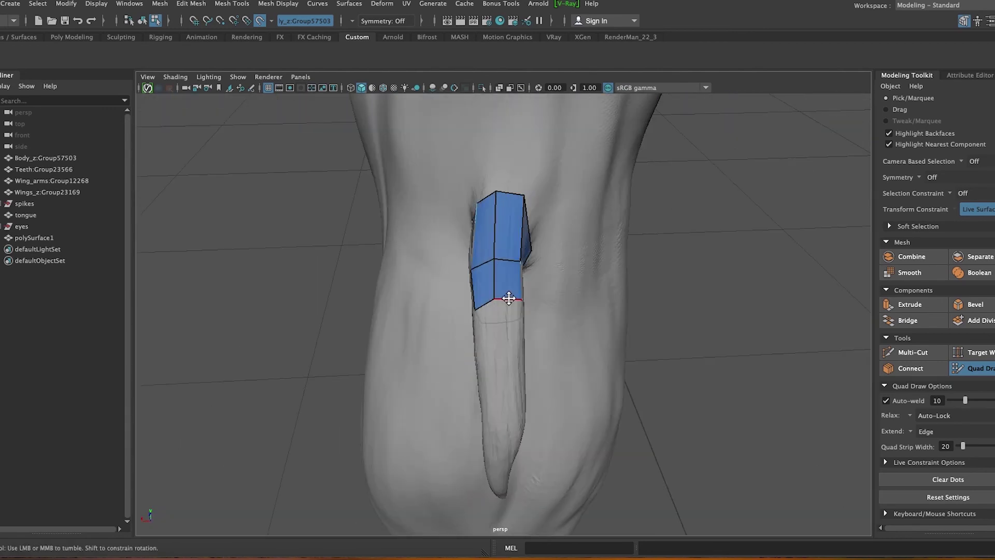
mouse_move(555, 316)
left_mouse_down("alt")
mouse_move(411, 334)
mouse_move(559, 355)
left_mouse_up("alt")
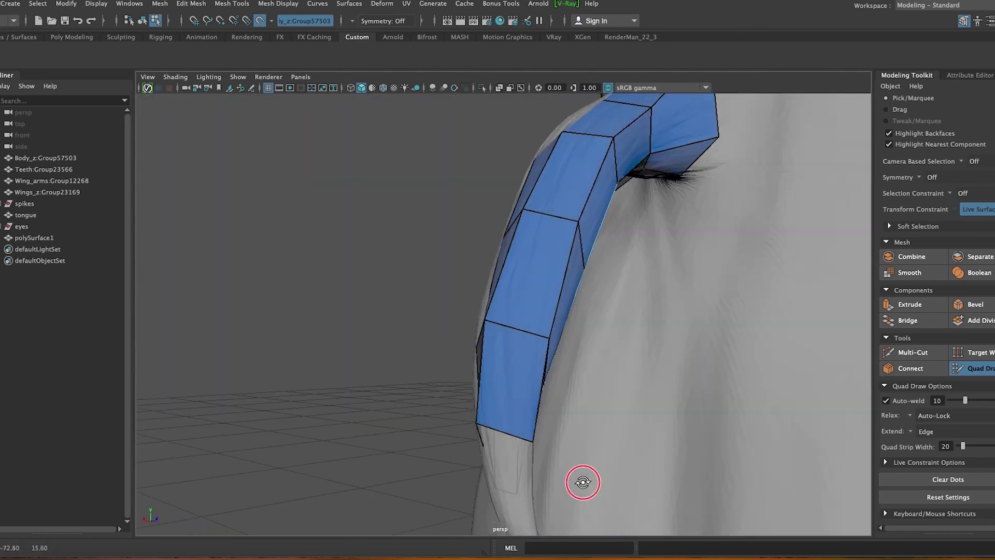
mouse_move(507, 444)
left_mouse_down("alt")
mouse_move(411, 484)
mouse_move(506, 430)
mouse_move(590, 491)
mouse_move(474, 467)
mouse_move(485, 430)
mouse_move(519, 389)
mouse_move(513, 401)
mouse_move(640, 356)
mouse_move(605, 377)
mouse_move(372, 330)
mouse_move(403, 410)
left_mouse_up("alt")
left_click_drag(488, 259, 485, 278, "alt")
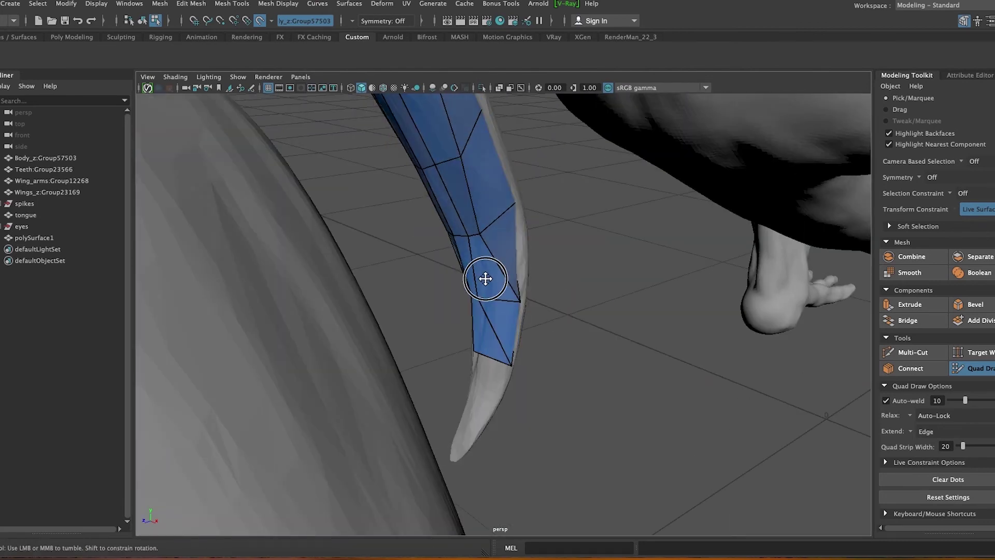
mouse_move(439, 155)
left_mouse_down("alt")
mouse_move(589, 334)
mouse_move(518, 290)
mouse_move(638, 326)
mouse_move(562, 264)
mouse_move(583, 367)
mouse_move(413, 191)
mouse_move(553, 229)
mouse_move(594, 392)
mouse_move(493, 373)
mouse_move(512, 343)
left_mouse_up("alt")
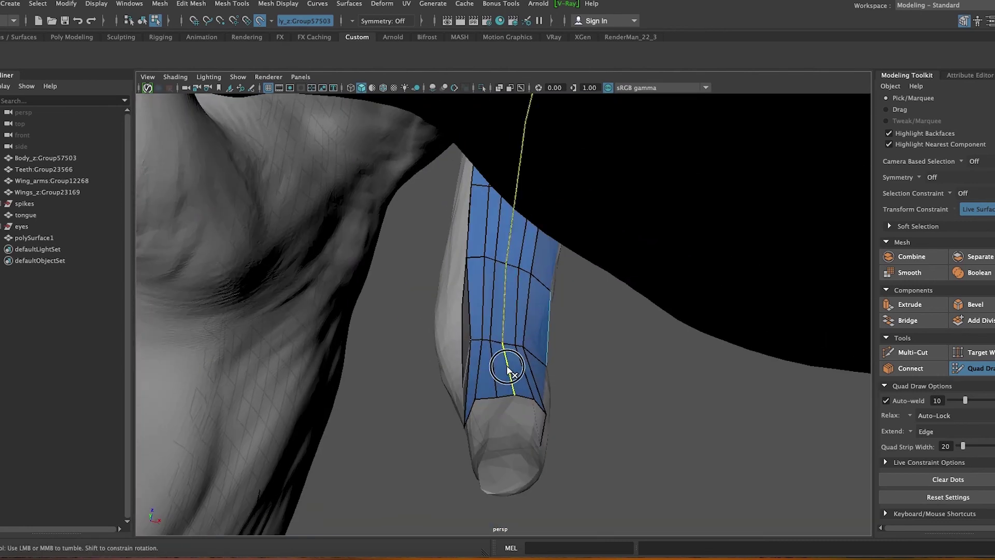
Frame the horn strip up close where it meets the body.
mouse_move(523, 396)
left_mouse_down("alt")
mouse_move(555, 382)
mouse_move(562, 295)
left_mouse_up("alt")
left_click_drag(497, 372, 502, 393, "alt")
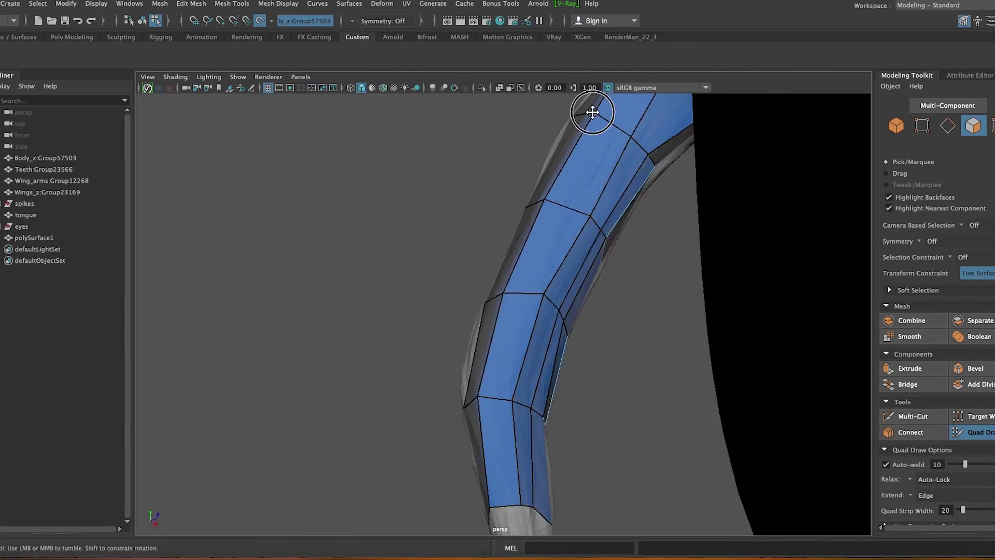
left_click_drag(593, 112, 690, 315, "alt")
mouse_move(713, 206)
left_mouse_down("alt")
mouse_move(549, 200)
mouse_move(413, 342)
mouse_move(576, 422)
left_mouse_up("alt")
middle_click_drag(575, 422, 652, 475, "alt")
mouse_move(652, 475)
left_mouse_down("alt")
mouse_move(531, 295)
mouse_move(578, 327)
left_mouse_up("alt")
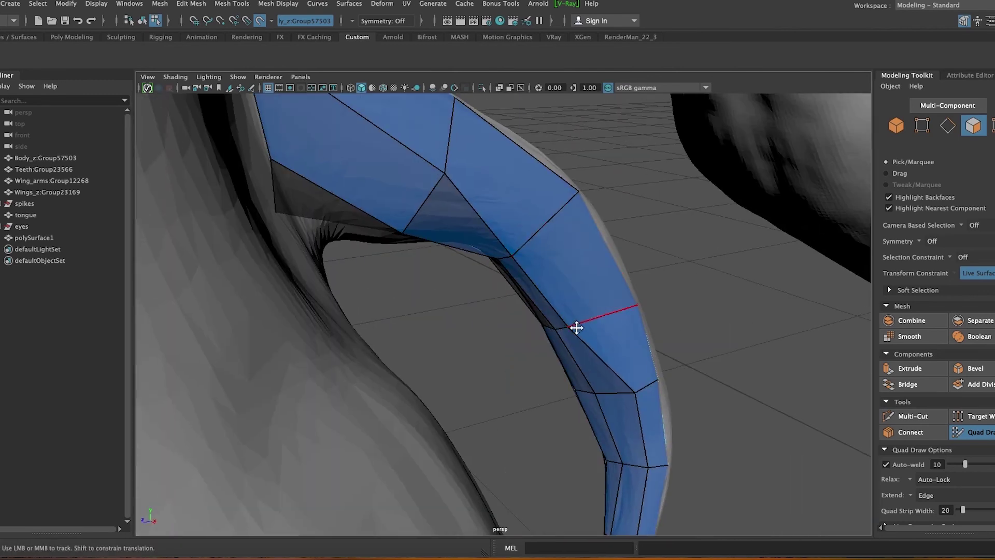
mouse_move(605, 371)
left_mouse_down("alt")
mouse_move(632, 408)
mouse_move(482, 396)
mouse_move(329, 422)
mouse_move(539, 382)
mouse_move(512, 355)
mouse_move(415, 415)
mouse_move(518, 402)
mouse_move(566, 434)
mouse_move(251, 351)
left_mouse_up("alt")
mouse_move(251, 351)
right_mouse_down("alt")
mouse_move(223, 383)
mouse_move(375, 435)
right_mouse_up("alt")
Extrude two more quad rows along the horn toward its tip.
left_click(374, 434)
mouse_move(373, 466)
left_mouse_down("alt")
mouse_move(322, 471)
mouse_move(493, 416)
mouse_move(406, 352)
left_mouse_up("alt")
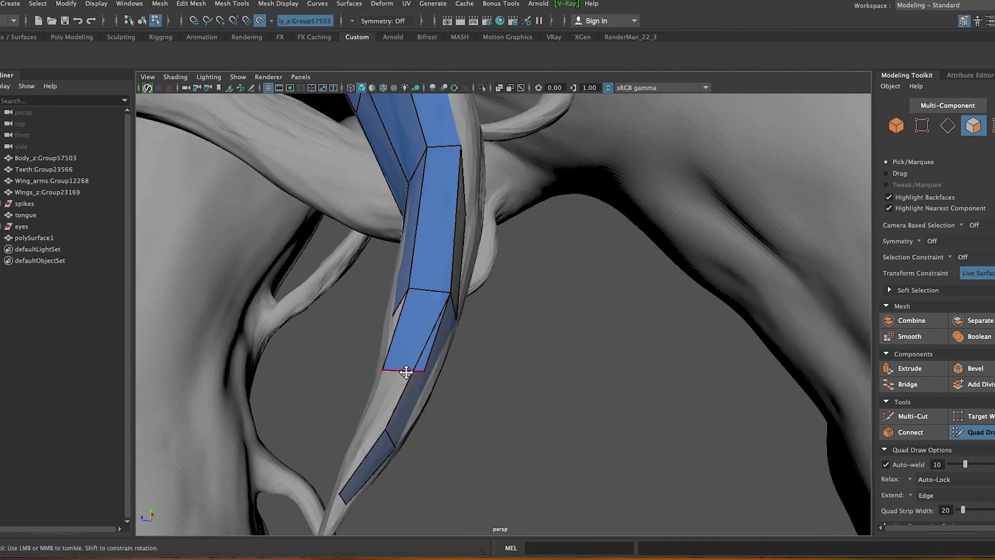
left_click_drag(374, 396, 537, 383, "alt")
mouse_move(513, 507)
left_mouse_down("alt")
mouse_move(751, 487)
mouse_move(633, 478)
mouse_move(408, 332)
mouse_move(440, 407)
mouse_move(480, 455)
mouse_move(562, 422)
mouse_move(646, 439)
mouse_move(633, 464)
mouse_move(604, 477)
mouse_move(462, 446)
mouse_move(374, 478)
mouse_move(683, 494)
mouse_move(640, 471)
mouse_move(484, 445)
mouse_move(438, 449)
mouse_move(391, 344)
mouse_move(554, 415)
left_mouse_up("alt")
Move from the horn to the leg strip and over to the torso strip under the horn.
middle_click_drag(555, 415, 590, 389, "alt")
mouse_move(503, 384)
left_mouse_down("alt")
mouse_move(574, 378)
mouse_move(470, 292)
left_mouse_up("alt")
left_click_drag(535, 358, 455, 231, "alt")
right_click_drag(455, 231, 534, 226, "alt")
mouse_move(459, 244)
left_mouse_down("alt")
mouse_move(524, 240)
mouse_move(606, 309)
mouse_move(642, 215)
left_mouse_up("alt")
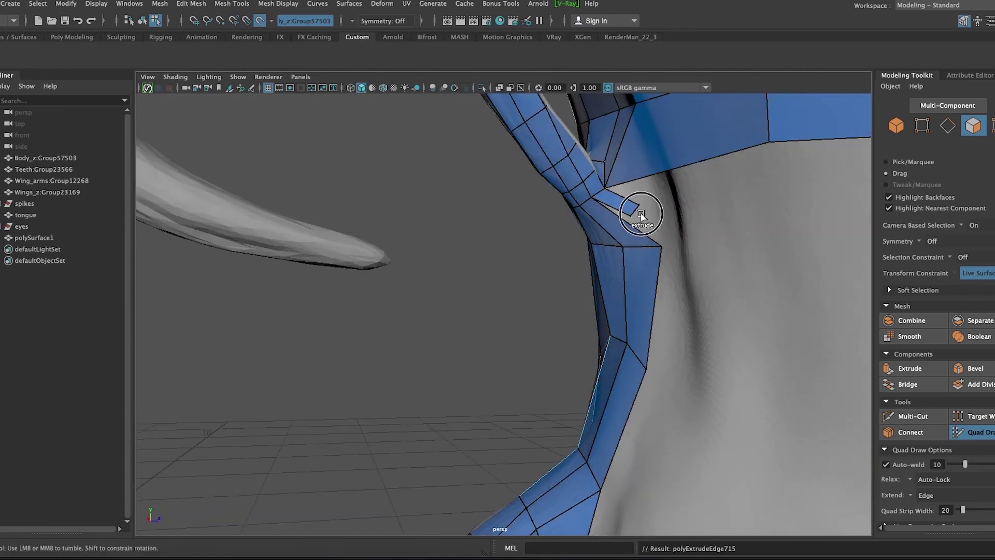
mouse_move(807, 267)
left_mouse_down("alt")
mouse_move(776, 289)
mouse_move(611, 194)
mouse_move(702, 313)
left_mouse_up("alt")
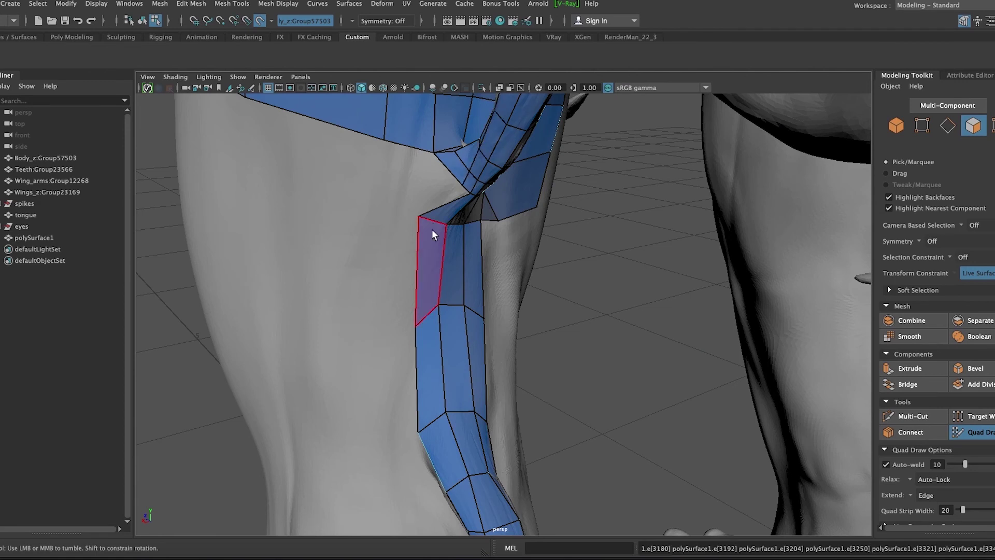
left_click_drag(403, 182, 399, 253, "alt")
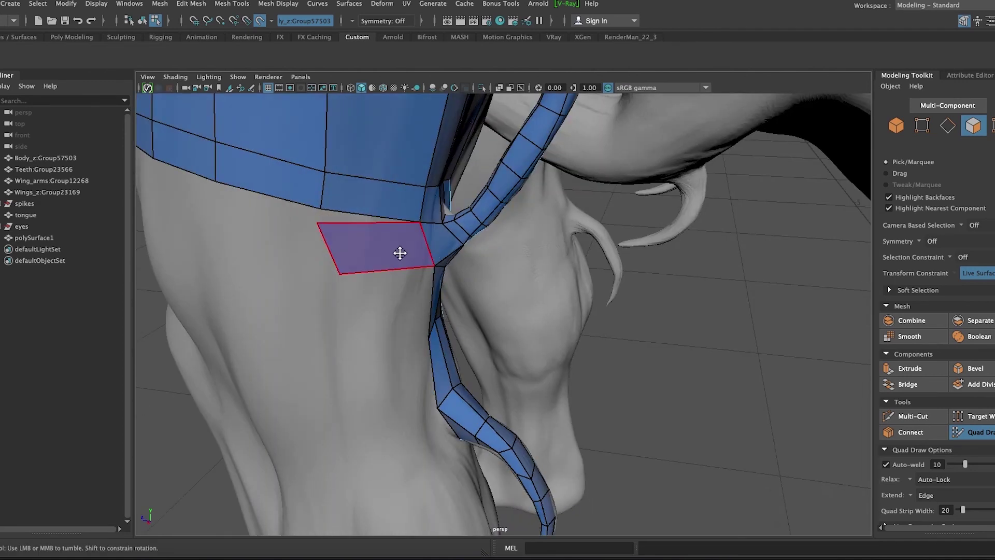
mouse_move(349, 289)
left_mouse_down("alt")
mouse_move(508, 240)
mouse_move(349, 296)
left_mouse_up("alt")
middle_click_drag(349, 295, 581, 322, "alt")
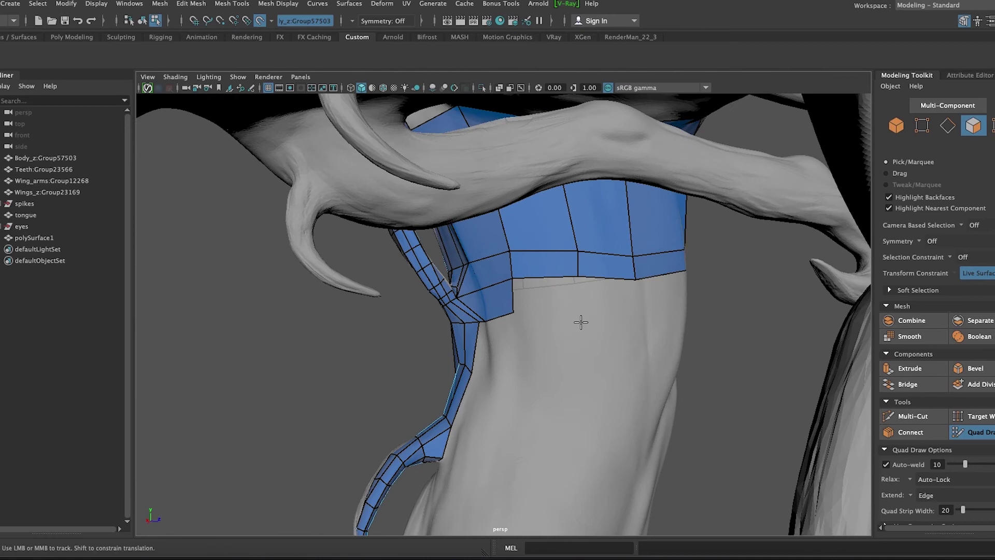
Extrude new quads along the torso strip's lower edge and inspect the result.
mouse_move(594, 302)
left_mouse_down("alt")
mouse_move(576, 330)
mouse_move(625, 276)
mouse_move(523, 268)
left_mouse_up("alt")
left_click_drag(588, 252, 501, 300, "alt")
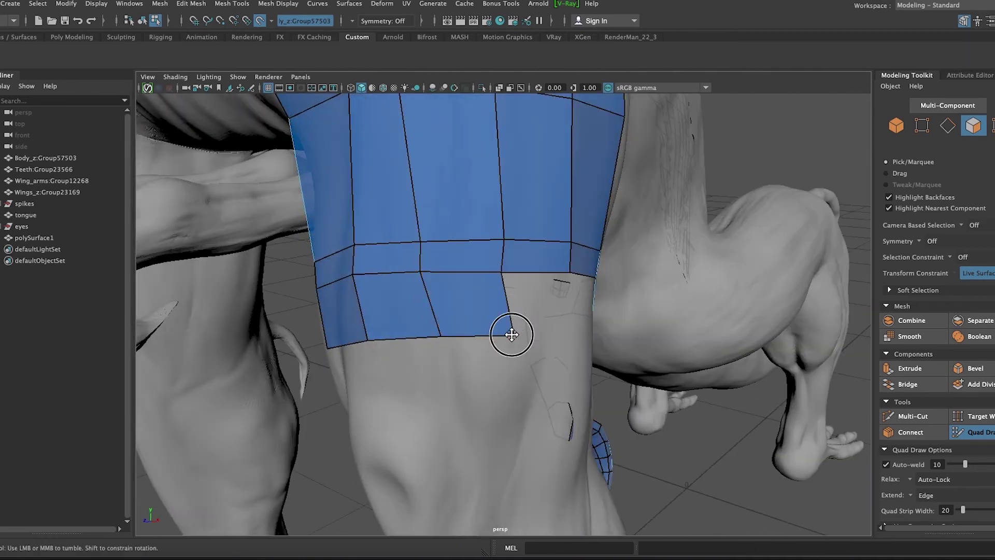
left_click_drag(548, 356, 536, 352, "alt")
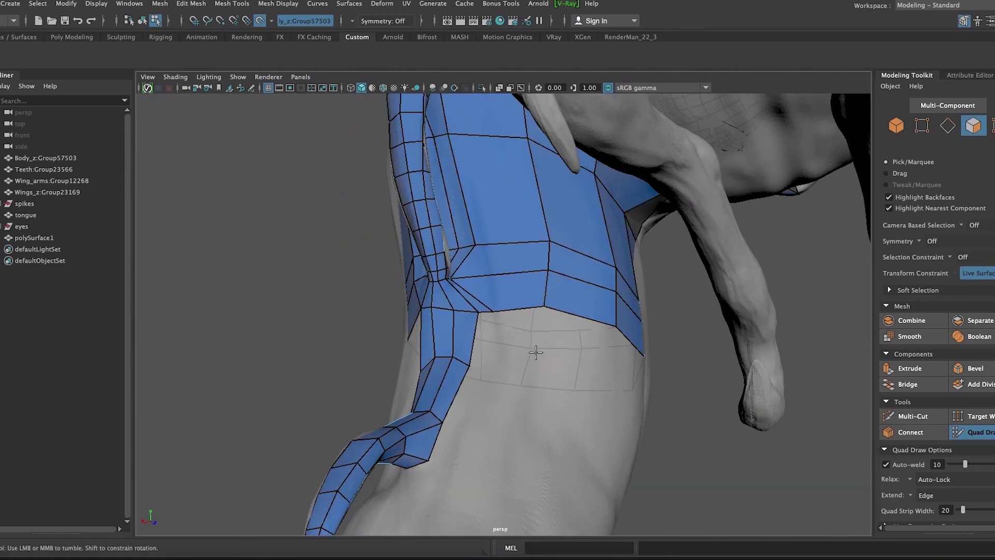
left_click_drag(500, 253, 480, 266, "alt")
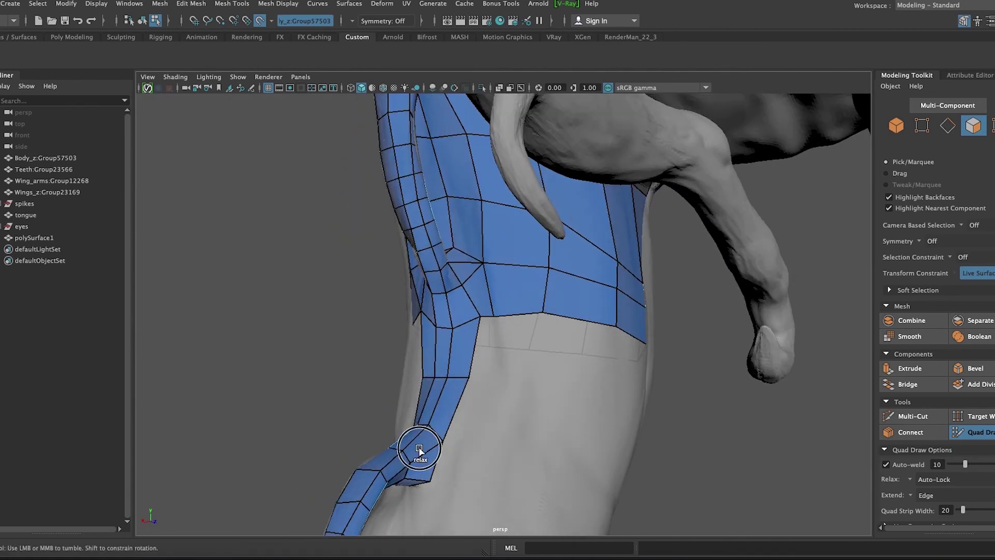
mouse_move(438, 441)
left_mouse_down("alt")
mouse_move(516, 429)
mouse_move(587, 336)
mouse_move(341, 227)
mouse_move(389, 225)
mouse_move(359, 257)
mouse_move(527, 275)
left_mouse_up("alt")
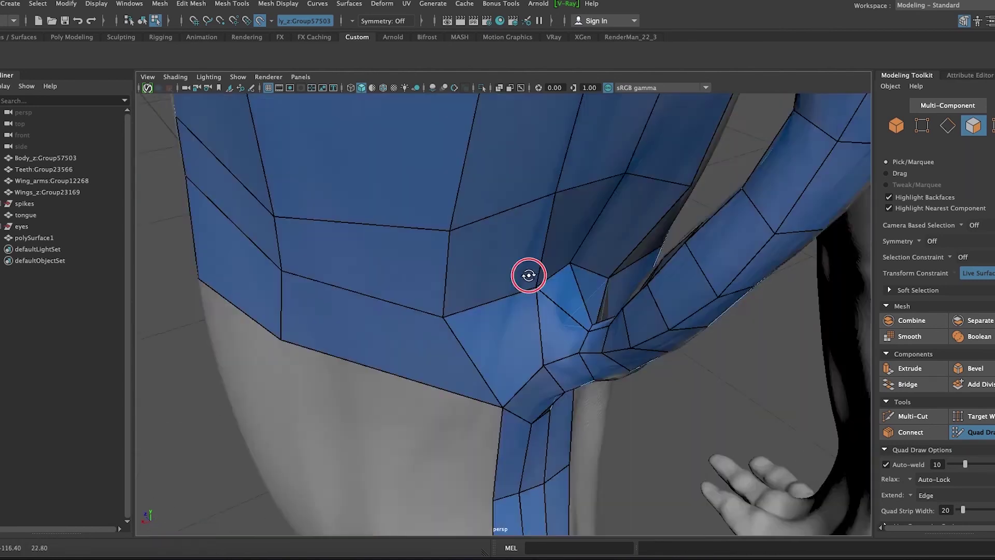
scroll(544, 348, "up", 3)
mouse_move(574, 371)
left_mouse_down("alt")
mouse_move(516, 409)
mouse_move(428, 371)
mouse_move(420, 225)
mouse_move(361, 207)
mouse_move(462, 291)
mouse_move(399, 313)
mouse_move(409, 349)
mouse_move(430, 349)
mouse_move(269, 284)
mouse_move(378, 251)
mouse_move(500, 380)
mouse_move(372, 334)
mouse_move(437, 363)
mouse_move(516, 344)
left_mouse_up("alt")
Orbit beneath the arm to the underside of the shoulder.
mouse_move(551, 290)
left_mouse_down("alt")
mouse_move(465, 322)
mouse_move(491, 358)
mouse_move(272, 340)
mouse_move(415, 418)
mouse_move(451, 400)
mouse_move(422, 351)
mouse_move(473, 358)
mouse_move(540, 317)
left_mouse_up("alt")
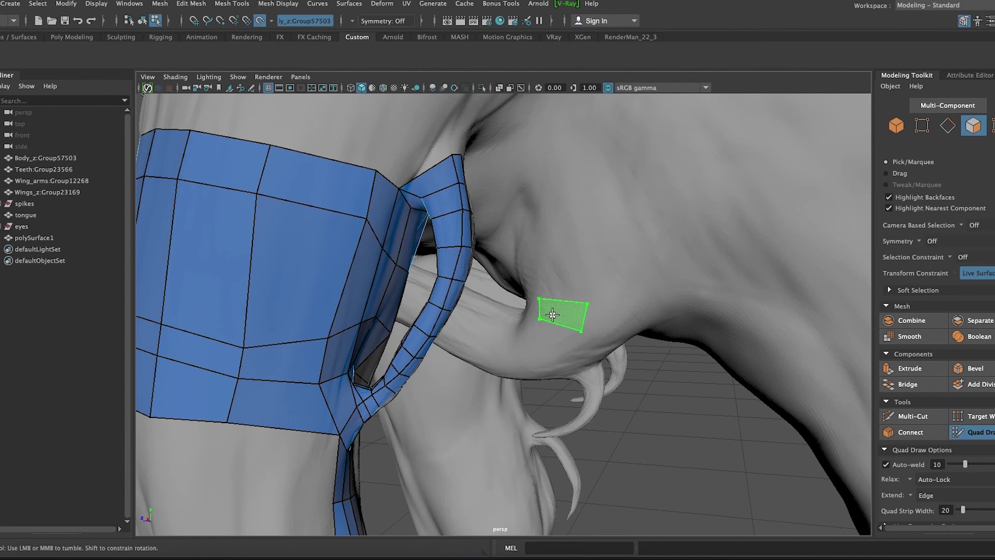
mouse_move(604, 321)
left_mouse_down("alt")
mouse_move(596, 250)
mouse_move(582, 249)
mouse_move(322, 318)
mouse_move(435, 337)
mouse_move(463, 358)
mouse_move(633, 349)
mouse_move(240, 396)
mouse_move(250, 356)
left_mouse_up("alt")
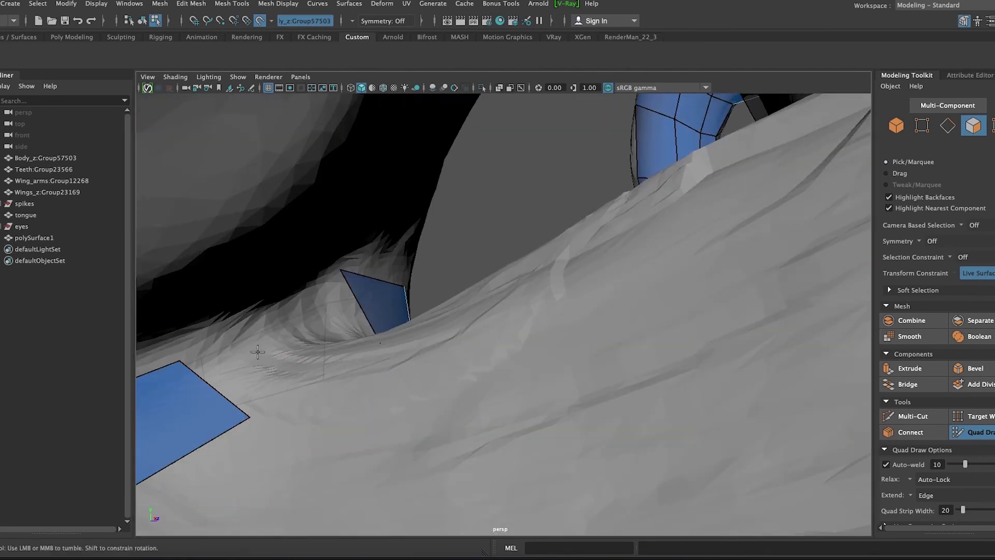
left_click_drag(257, 352, 301, 442, "alt")
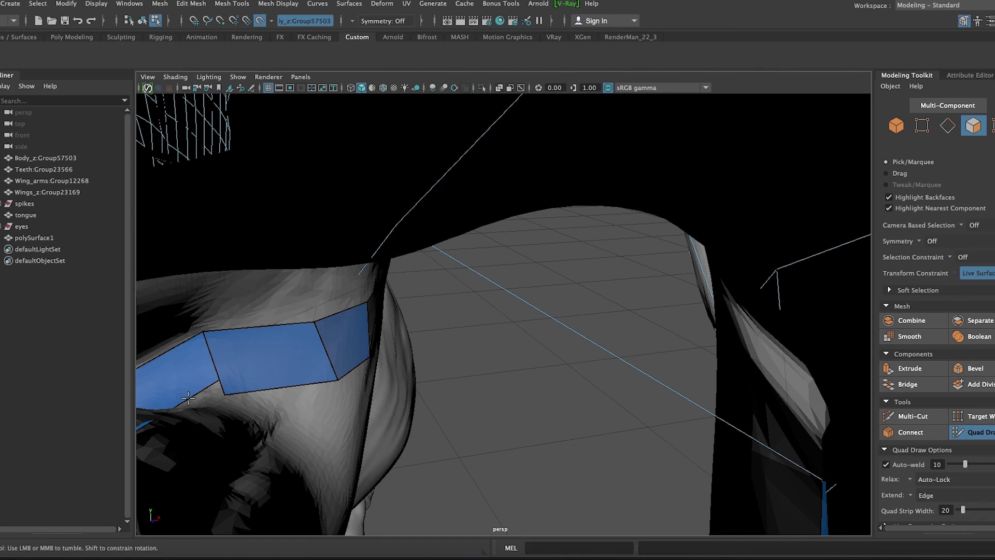
mouse_move(155, 373)
left_mouse_down("alt")
mouse_move(222, 366)
mouse_move(306, 377)
mouse_move(635, 382)
mouse_move(624, 356)
mouse_move(313, 371)
mouse_move(573, 259)
mouse_move(564, 345)
mouse_move(471, 369)
mouse_move(599, 395)
mouse_move(557, 353)
mouse_move(556, 211)
mouse_move(402, 282)
mouse_move(600, 352)
mouse_move(456, 349)
mouse_move(684, 336)
mouse_move(552, 344)
left_mouse_up("alt")
mouse_move(474, 395)
left_mouse_down("alt")
mouse_move(511, 382)
mouse_move(534, 318)
mouse_move(497, 391)
left_mouse_up("alt")
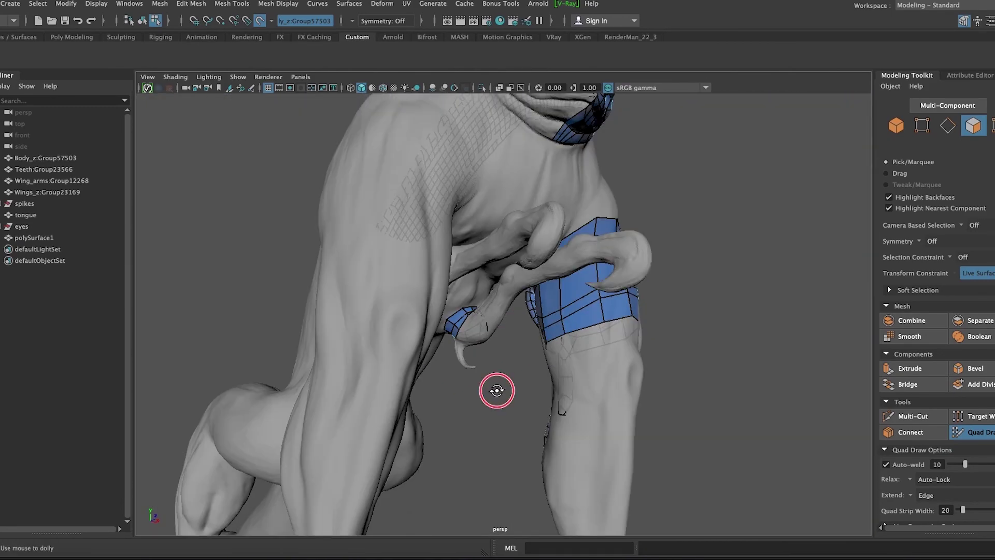
Save the scene, leave Quad Draw and select the retopology mesh.
key("ctrl+s")
key("q")
left_click(109, 238)
mouse_move(711, 266)
left_mouse_down("alt")
mouse_move(443, 403)
mouse_move(429, 382)
mouse_move(400, 478)
mouse_move(280, 462)
mouse_move(707, 349)
mouse_move(416, 480)
mouse_move(406, 402)
mouse_move(489, 371)
left_mouse_up("alt")
Get a close view of the underarm quad patch from several angles.
left_click_drag(552, 435, 467, 374, "alt")
right_click_drag(466, 374, 373, 320, "alt")
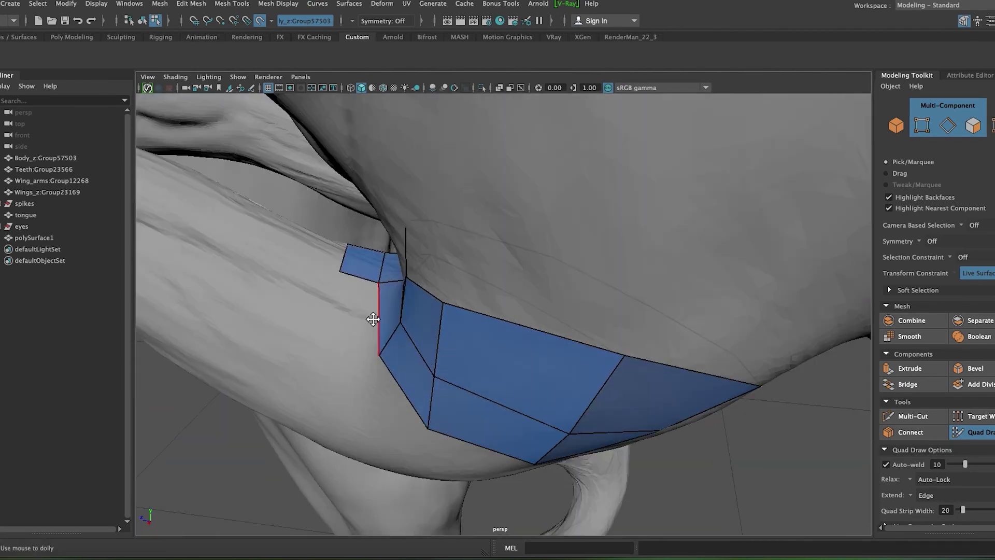
mouse_move(404, 393)
left_mouse_down("alt")
mouse_move(422, 417)
mouse_move(389, 508)
mouse_move(263, 425)
mouse_move(446, 444)
left_mouse_up("alt")
middle_click_drag(447, 444, 389, 353, "alt")
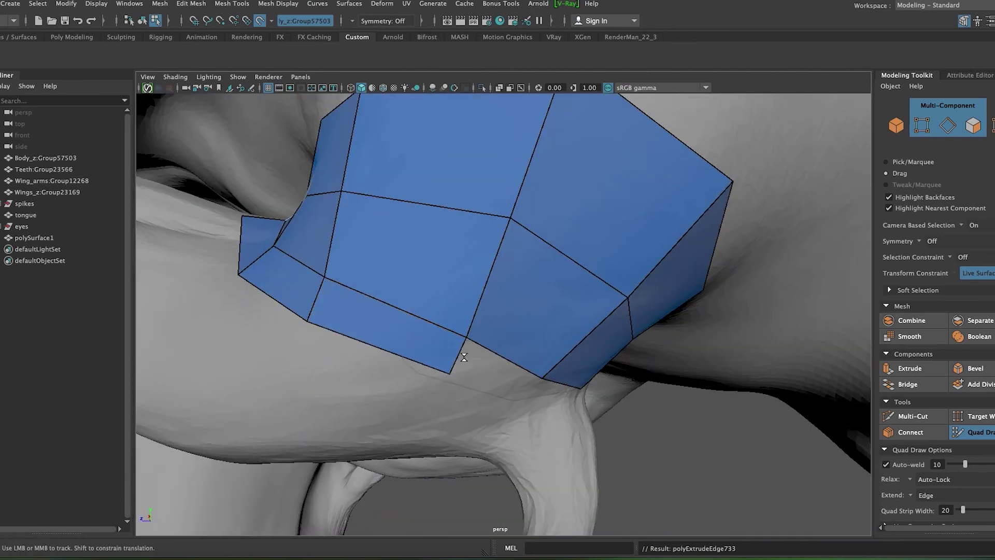
right_click_drag(464, 357, 518, 415, "alt")
mouse_move(518, 415)
left_mouse_down("alt")
mouse_move(546, 282)
mouse_move(507, 380)
mouse_move(526, 399)
mouse_move(498, 423)
left_mouse_up("alt")
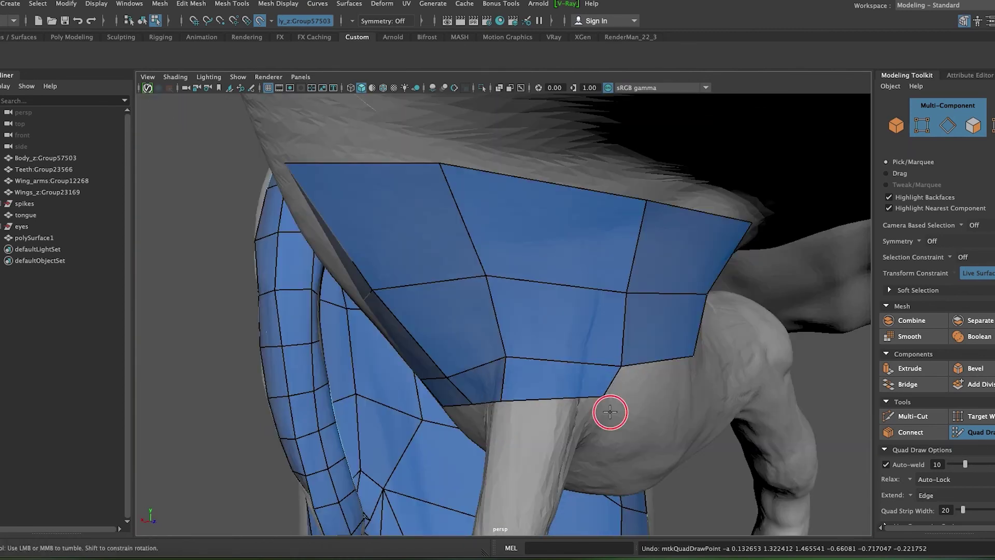
Extrude new quad rows from the patch edge down the leg toward the claw.
left_click_drag(610, 412, 505, 377, "alt")
mouse_move(708, 337)
left_mouse_down("alt")
mouse_move(640, 296)
mouse_move(539, 345)
mouse_move(564, 291)
mouse_move(545, 418)
mouse_move(553, 446)
mouse_move(531, 434)
left_mouse_up("alt")
mouse_move(516, 513)
left_mouse_down("alt")
mouse_move(555, 473)
mouse_move(534, 479)
mouse_move(548, 499)
mouse_move(400, 499)
mouse_move(506, 478)
left_mouse_up("alt")
mouse_move(511, 518)
left_mouse_down("alt")
mouse_move(434, 492)
mouse_move(520, 510)
mouse_move(580, 493)
mouse_move(466, 444)
mouse_move(427, 507)
mouse_move(456, 507)
mouse_move(490, 431)
mouse_move(551, 462)
mouse_move(540, 488)
mouse_move(582, 475)
mouse_move(584, 507)
mouse_move(488, 471)
mouse_move(457, 446)
mouse_move(511, 515)
mouse_move(507, 485)
mouse_move(462, 471)
mouse_move(378, 484)
mouse_move(468, 500)
left_mouse_up("alt")
right_click_drag(469, 500, 540, 433, "alt")
mouse_move(554, 483)
left_mouse_down("alt")
mouse_move(481, 496)
mouse_move(498, 508)
mouse_move(460, 460)
mouse_move(468, 471)
mouse_move(467, 446)
mouse_move(451, 438)
mouse_move(390, 479)
left_mouse_up("alt")
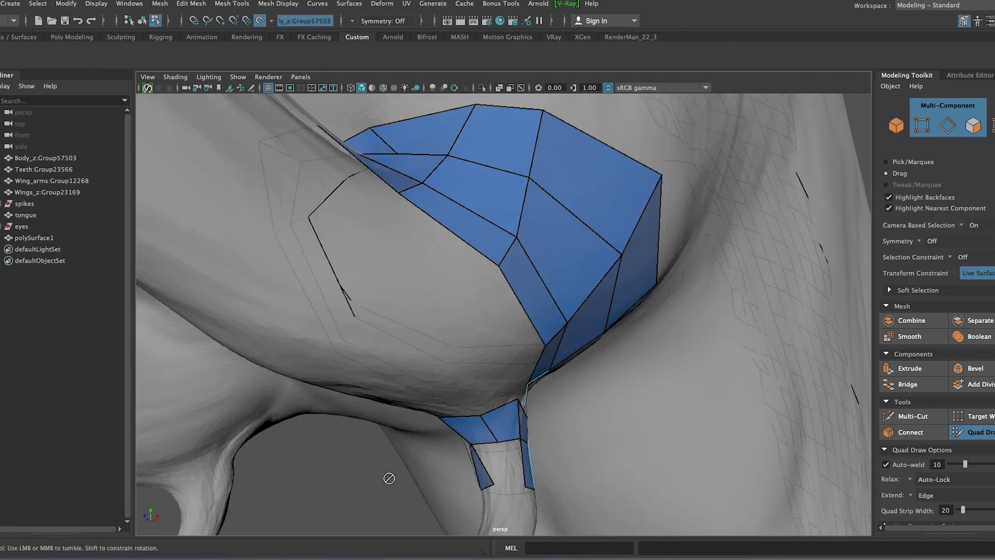
mouse_move(560, 465)
left_mouse_down("alt")
mouse_move(519, 473)
mouse_move(747, 396)
mouse_move(502, 349)
mouse_move(534, 320)
left_mouse_up("alt")
left_click_drag(534, 321, 536, 323, "ctrl")
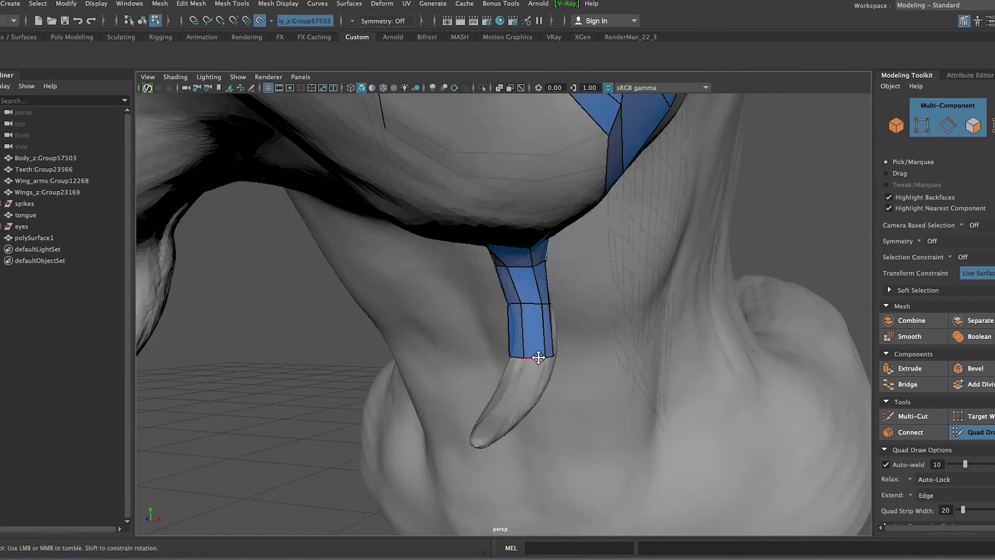
mouse_move(525, 389)
left_mouse_down("alt")
mouse_move(738, 406)
mouse_move(493, 367)
mouse_move(591, 422)
mouse_move(655, 426)
mouse_move(505, 401)
left_mouse_up("alt")
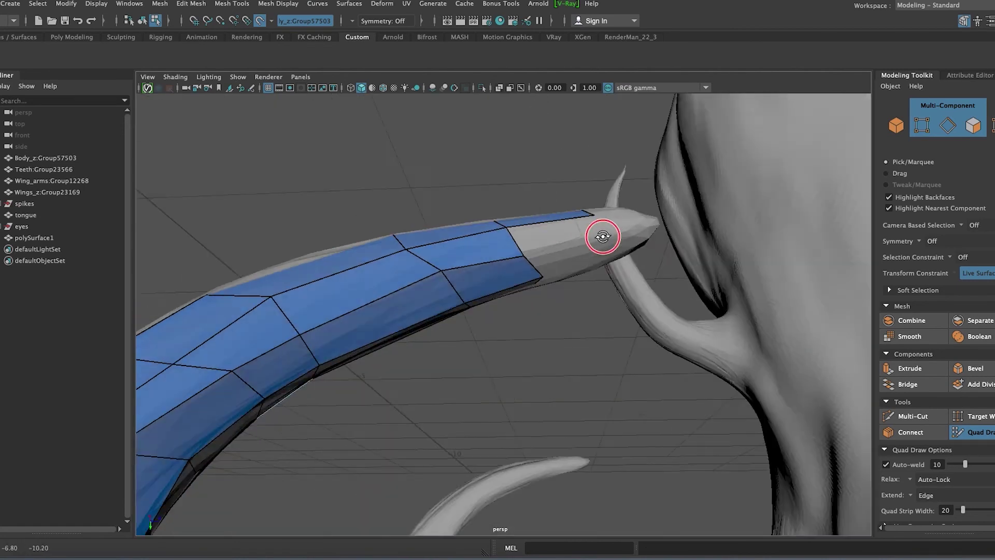
mouse_move(540, 337)
left_mouse_down("alt")
mouse_move(613, 305)
mouse_move(533, 367)
mouse_move(573, 363)
mouse_move(513, 453)
mouse_move(539, 453)
left_mouse_up("alt")
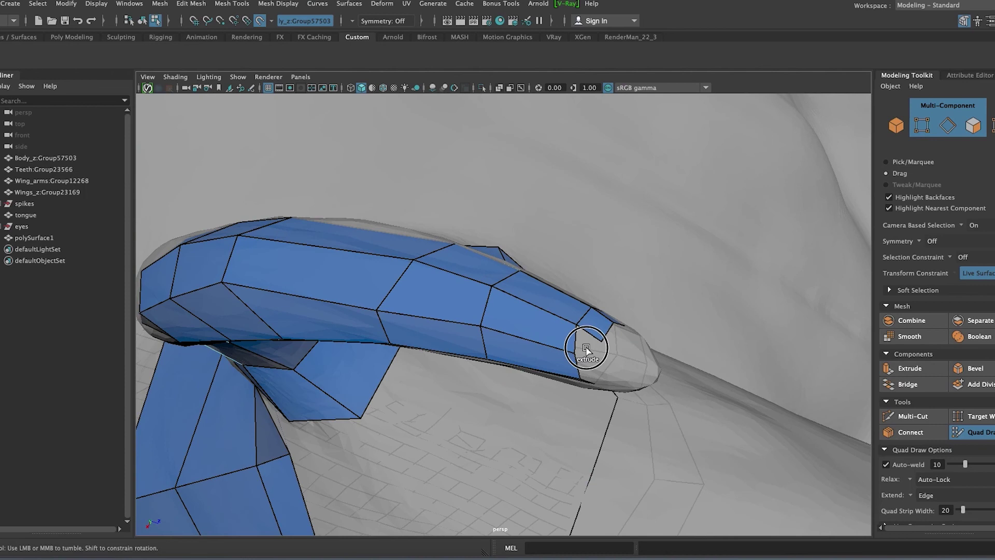
left_click_drag(596, 378, 614, 282, "alt")
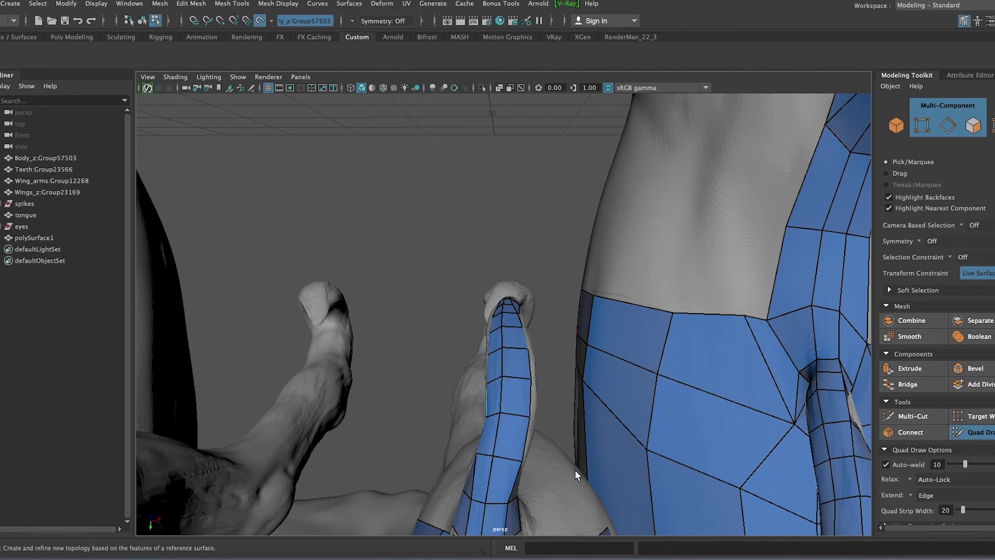
left_click_drag(574, 470, 446, 459, "alt")
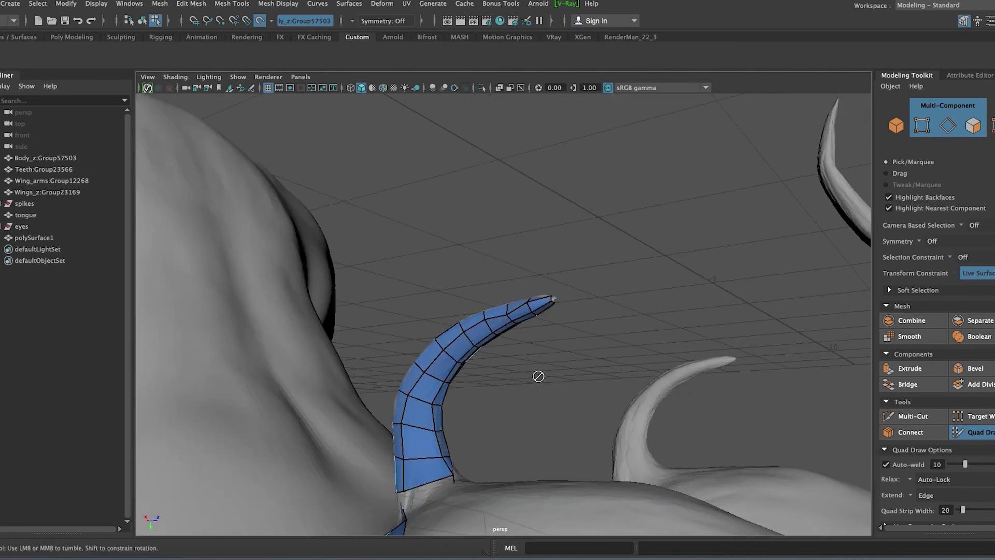
left_click_drag(539, 376, 450, 395, "alt")
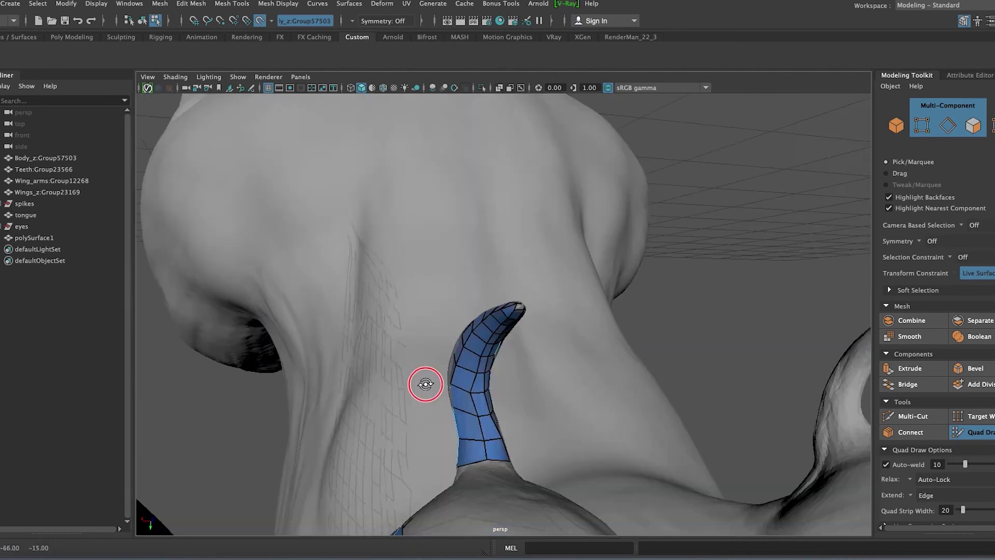
mouse_move(483, 345)
left_mouse_down("alt")
mouse_move(466, 451)
mouse_move(564, 483)
left_mouse_up("alt")
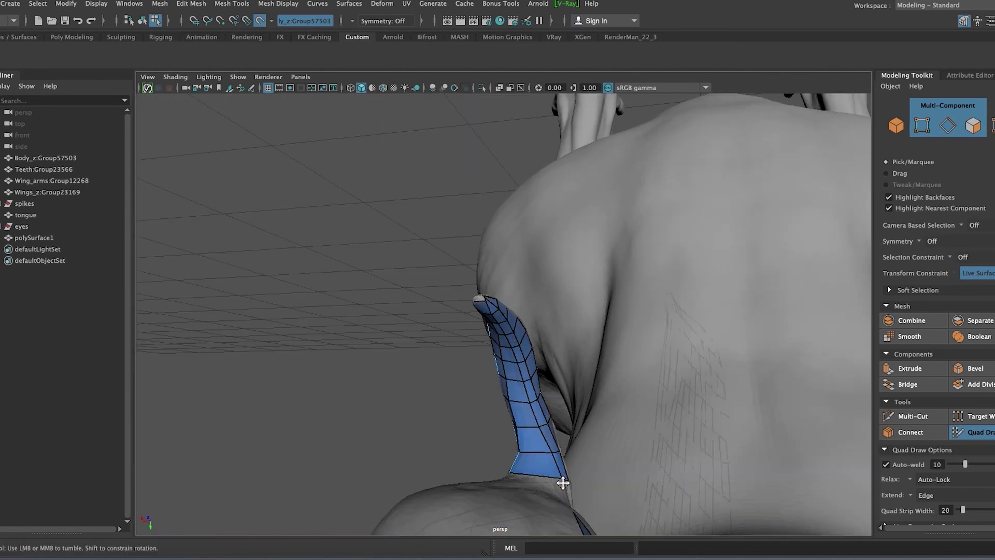
left_click_drag(521, 404, 499, 414, "alt")
scroll(499, 415, "up", 3)
mouse_move(464, 318)
left_mouse_down("alt")
mouse_move(633, 393)
mouse_move(602, 413)
mouse_move(631, 371)
left_mouse_up("alt")
mouse_move(609, 427)
left_mouse_down("alt")
mouse_move(595, 351)
mouse_move(580, 377)
mouse_move(612, 371)
left_mouse_up("alt")
mouse_move(652, 331)
left_mouse_down("alt")
mouse_move(620, 331)
mouse_move(717, 338)
mouse_move(488, 362)
left_mouse_up("alt")
mouse_move(674, 356)
left_mouse_down("alt")
mouse_move(702, 413)
mouse_move(506, 426)
mouse_move(470, 196)
mouse_move(511, 318)
mouse_move(702, 348)
mouse_move(648, 394)
left_mouse_up("alt")
left_click_drag(383, 358, 516, 362, "alt")
middle_click_drag(516, 362, 419, 260, "alt")
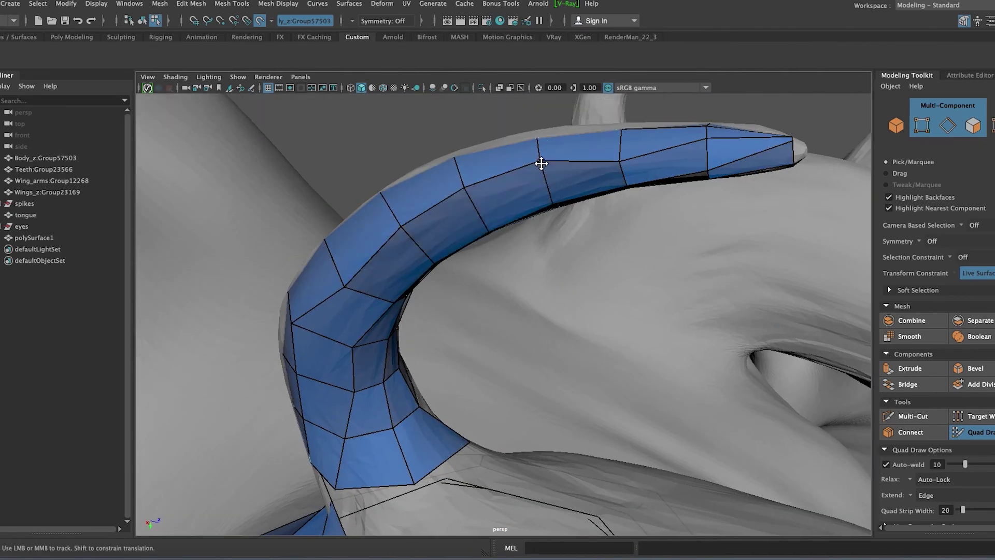
middle_click_drag(541, 163, 536, 230, "alt")
mouse_move(368, 337)
left_mouse_down("alt")
mouse_move(549, 320)
mouse_move(553, 473)
left_mouse_up("alt")
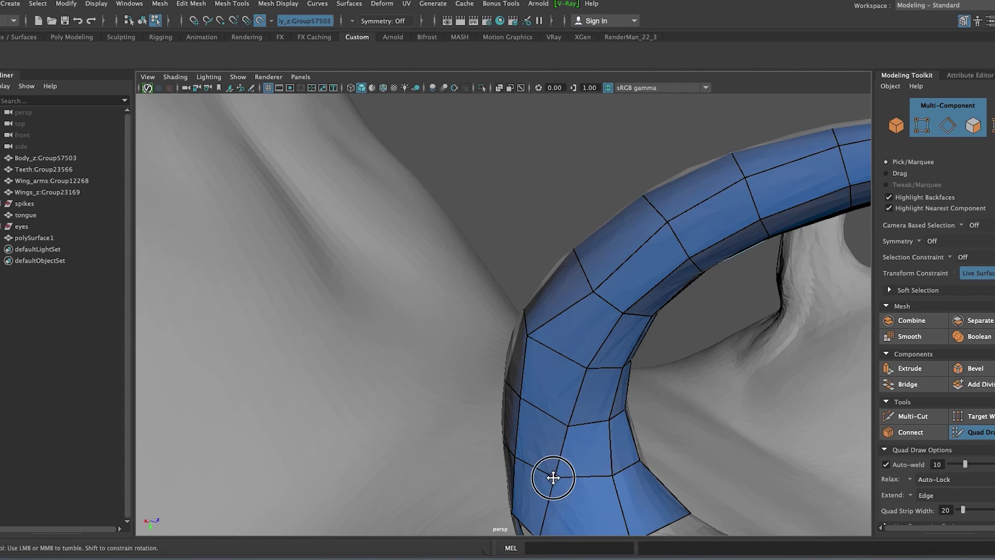
right_click_drag(467, 363, 423, 322, "alt")
left_click_drag(422, 323, 459, 282, "alt")
mouse_move(433, 237)
left_mouse_down("alt")
mouse_move(453, 334)
mouse_move(613, 349)
mouse_move(349, 348)
mouse_move(540, 382)
mouse_move(283, 374)
mouse_move(405, 384)
mouse_move(519, 355)
left_mouse_up("alt")
Save the scene, overwriting the existing file, and view the horn base mesh from below.
key("ctrl+shift+s")
key("Return")
mouse_move(503, 390)
left_mouse_down("alt")
mouse_move(485, 311)
mouse_move(511, 304)
left_mouse_up("alt")
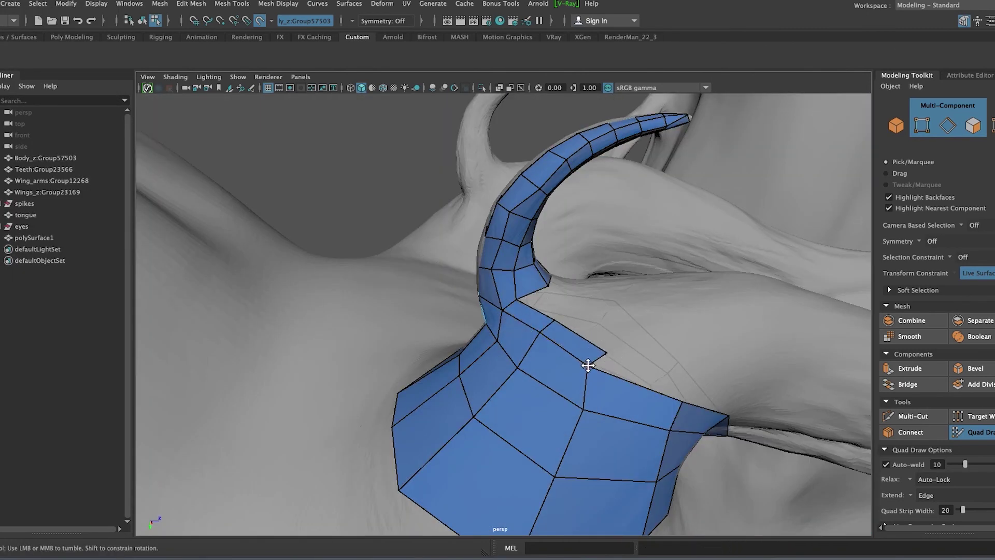
mouse_move(692, 390)
left_mouse_down("alt")
mouse_move(702, 391)
mouse_move(430, 284)
left_mouse_up("alt")
mouse_move(578, 318)
left_mouse_down("alt")
mouse_move(771, 371)
mouse_move(720, 274)
mouse_move(498, 331)
mouse_move(463, 278)
left_mouse_up("alt")
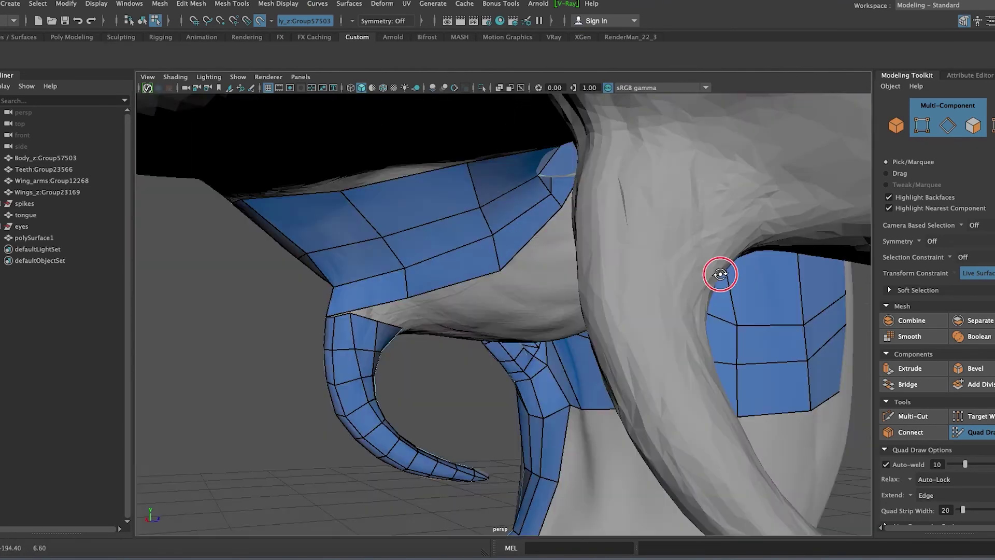
mouse_move(387, 249)
left_mouse_down("alt")
mouse_move(449, 300)
mouse_move(545, 235)
mouse_move(460, 311)
mouse_move(363, 297)
mouse_move(461, 335)
mouse_move(379, 318)
mouse_move(349, 365)
left_mouse_up("alt")
mouse_move(410, 333)
left_mouse_down("alt")
mouse_move(284, 311)
mouse_move(313, 327)
mouse_move(291, 317)
mouse_move(389, 326)
left_mouse_up("alt")
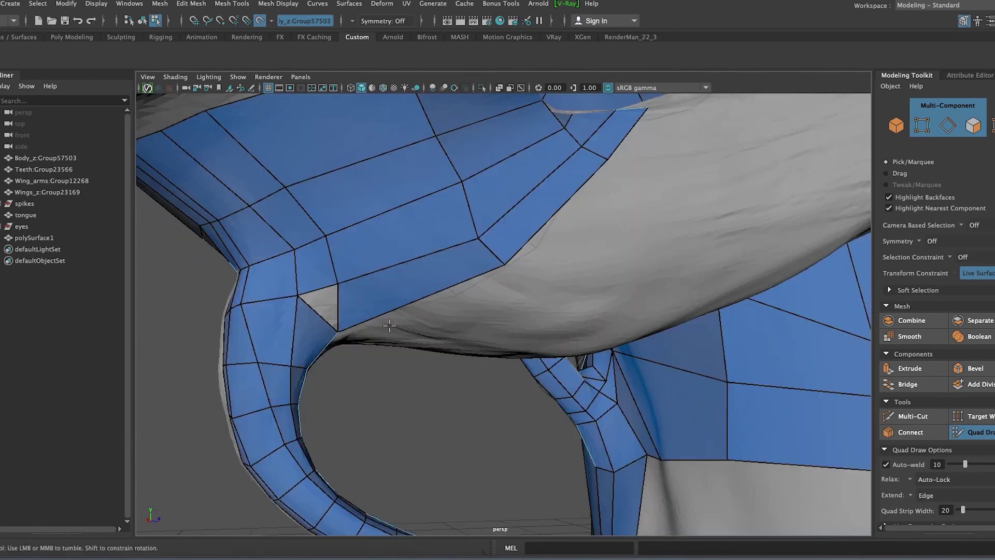
Orbit around the horn strip's sides and underside, re-centring on the horn base.
mouse_move(496, 256)
left_mouse_down("alt")
mouse_move(525, 308)
mouse_move(338, 295)
mouse_move(562, 306)
mouse_move(705, 332)
left_mouse_up("alt")
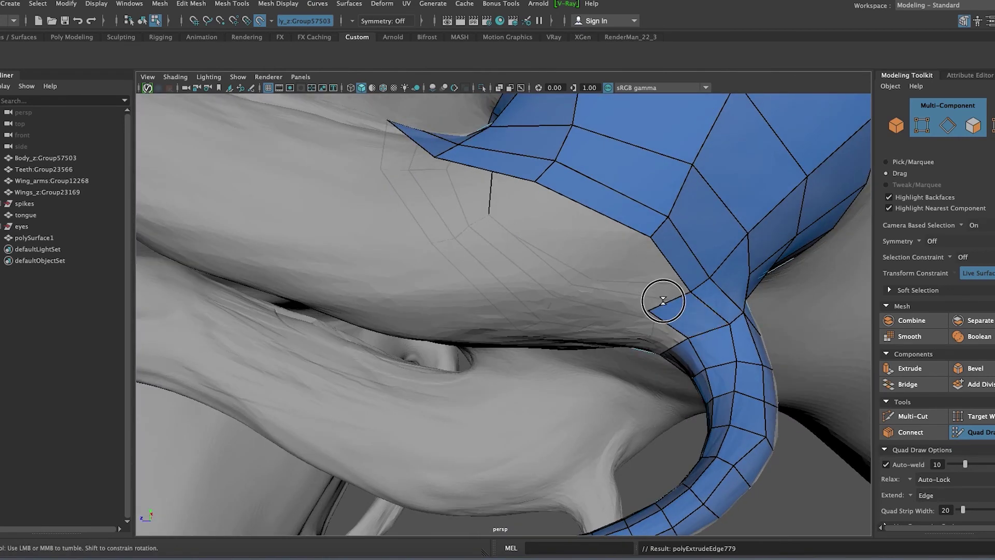
mouse_move(622, 249)
left_mouse_down("alt")
mouse_move(484, 311)
mouse_move(442, 259)
left_mouse_up("alt")
mouse_move(450, 217)
left_mouse_down("alt")
mouse_move(583, 369)
mouse_move(589, 362)
left_mouse_up("alt")
mouse_move(468, 326)
left_mouse_down("alt")
mouse_move(453, 387)
mouse_move(403, 280)
mouse_move(429, 378)
mouse_move(555, 275)
left_mouse_up("alt")
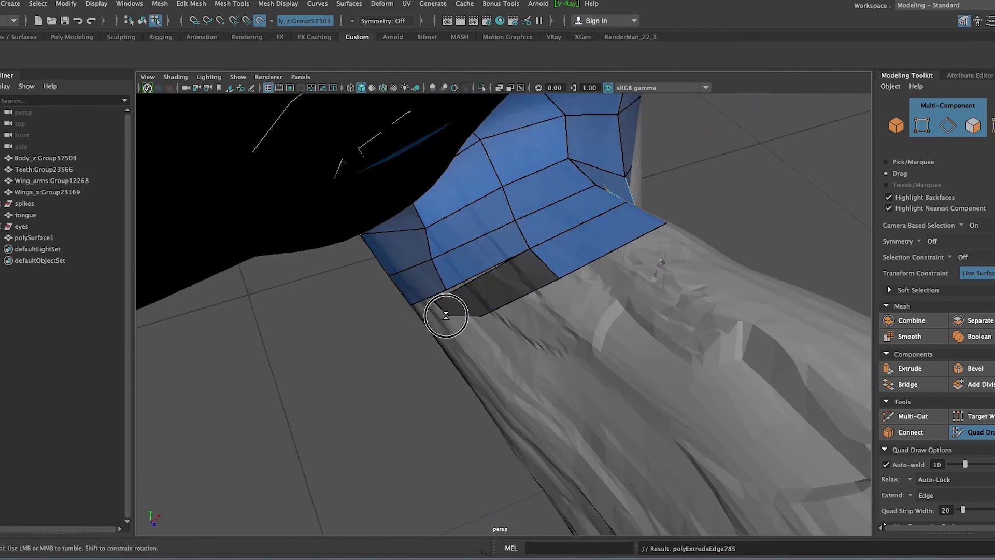
mouse_move(523, 313)
left_mouse_down("alt")
mouse_move(562, 366)
mouse_move(493, 328)
mouse_move(565, 242)
left_mouse_up("alt")
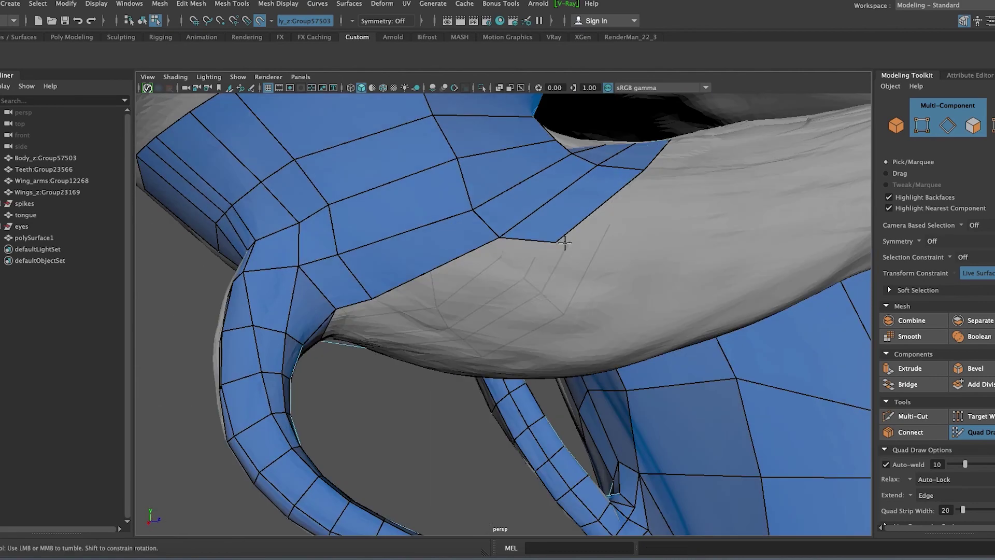
mouse_move(455, 315)
left_mouse_down("alt")
mouse_move(456, 342)
mouse_move(478, 316)
mouse_move(501, 388)
mouse_move(453, 334)
mouse_move(453, 306)
left_mouse_up("alt")
middle_click_drag(454, 307, 498, 266, "alt")
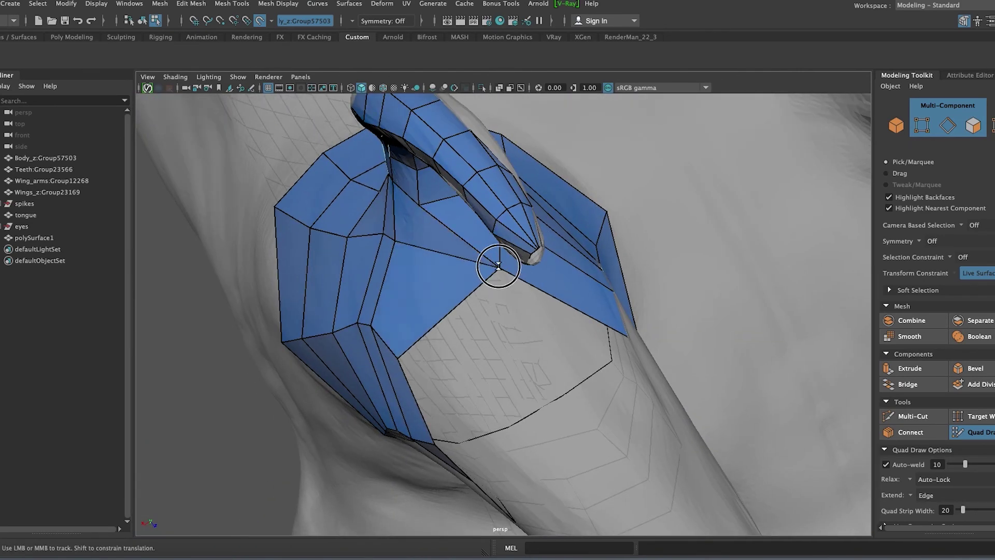
left_click_drag(486, 369, 496, 397, "alt")
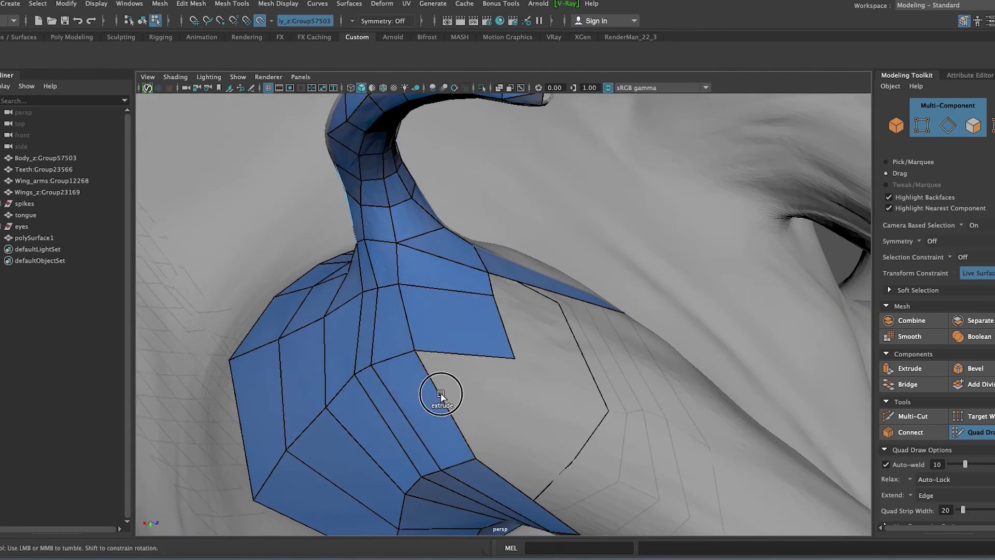
left_click_drag(555, 442, 487, 384, "alt")
middle_click_drag(488, 384, 420, 325, "alt")
mouse_move(618, 474)
left_mouse_down("alt")
mouse_move(633, 393)
mouse_move(579, 402)
mouse_move(400, 349)
mouse_move(421, 379)
mouse_move(453, 249)
mouse_move(524, 368)
mouse_move(368, 378)
mouse_move(316, 450)
mouse_move(493, 395)
mouse_move(493, 407)
mouse_move(104, 414)
left_mouse_up("alt")
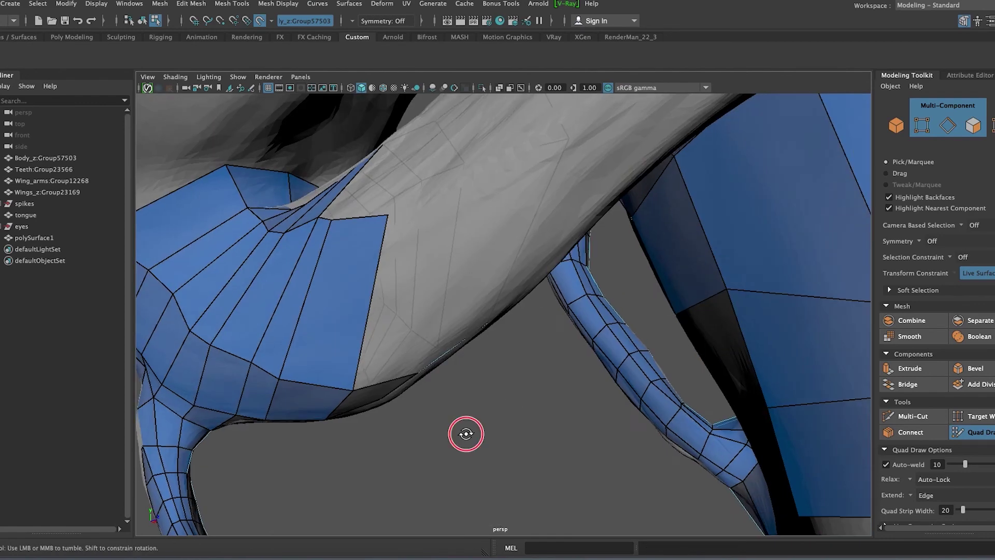
Isolate the retopology mesh around the neck, hiding the sculpt.
mouse_move(466, 433)
left_mouse_down("alt")
mouse_move(391, 222)
mouse_move(424, 355)
left_mouse_up("alt")
mouse_move(416, 281)
left_mouse_down("alt")
mouse_move(333, 166)
mouse_move(451, 244)
mouse_move(349, 322)
mouse_move(529, 289)
mouse_move(533, 305)
mouse_move(473, 289)
mouse_move(518, 391)
mouse_move(270, 392)
mouse_move(363, 311)
mouse_move(441, 363)
mouse_move(434, 345)
left_mouse_up("alt")
key("ctrl+1")
key("ctrl+1")
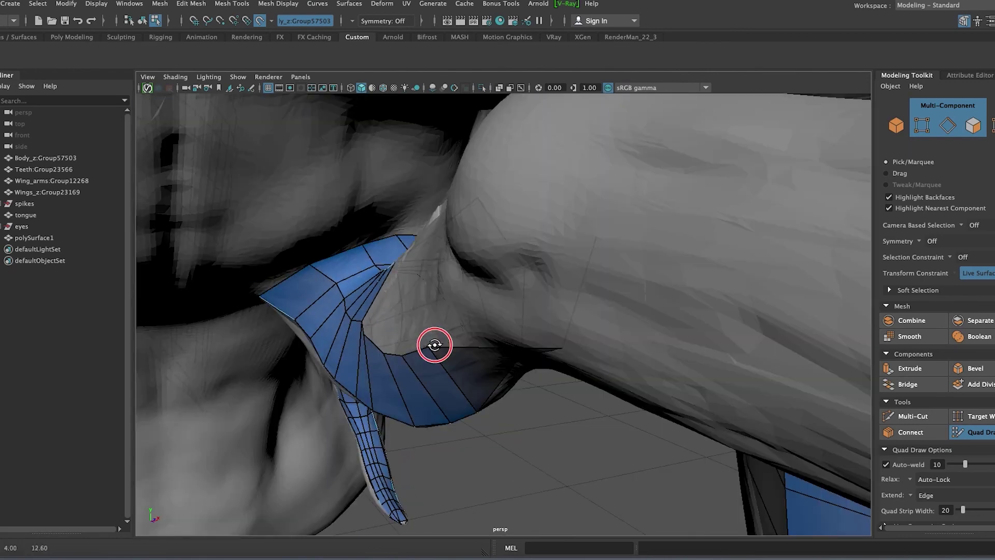
key("ctrl+1")
mouse_move(228, 310)
left_mouse_down("alt")
mouse_move(376, 389)
mouse_move(363, 394)
mouse_move(386, 450)
mouse_move(409, 441)
left_mouse_up("alt")
Extrude a border edge of the mesh outward into a new flap.
left_click(386, 451)
mouse_move(481, 382)
left_mouse_down("alt")
mouse_move(477, 366)
mouse_move(403, 366)
mouse_move(461, 346)
left_mouse_up("alt")
key("ctrl+e")
mouse_move(520, 396)
left_mouse_down("alt")
mouse_move(367, 411)
mouse_move(562, 378)
left_mouse_up("alt")
Target Weld the flap's corner vertices onto the adjacent retopo vertices and check the neck patch.
left_click(977, 416)
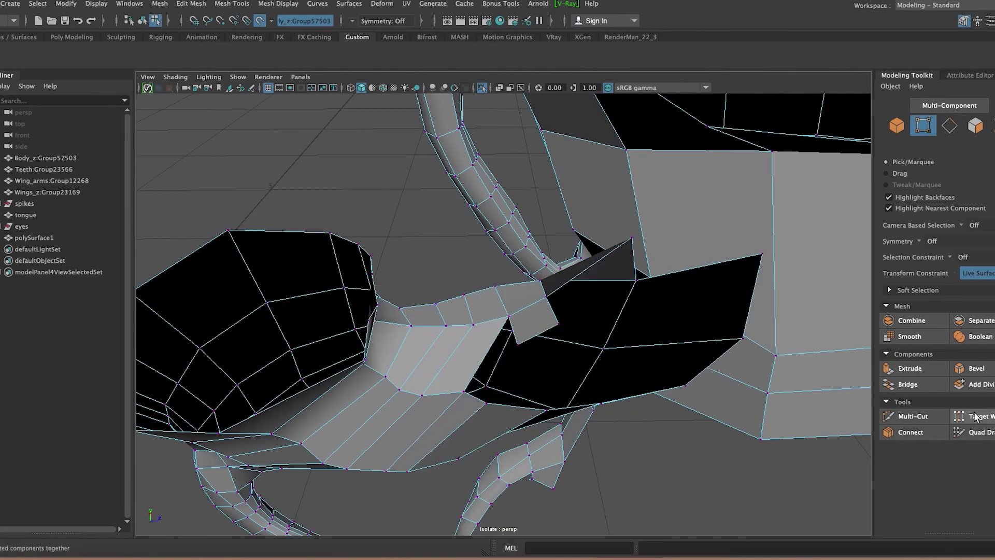
mouse_move(410, 279)
left_mouse_down("alt")
mouse_move(546, 373)
mouse_move(629, 306)
mouse_move(589, 407)
mouse_move(433, 344)
mouse_move(389, 349)
mouse_move(428, 407)
left_mouse_up("alt")
left_click(427, 407)
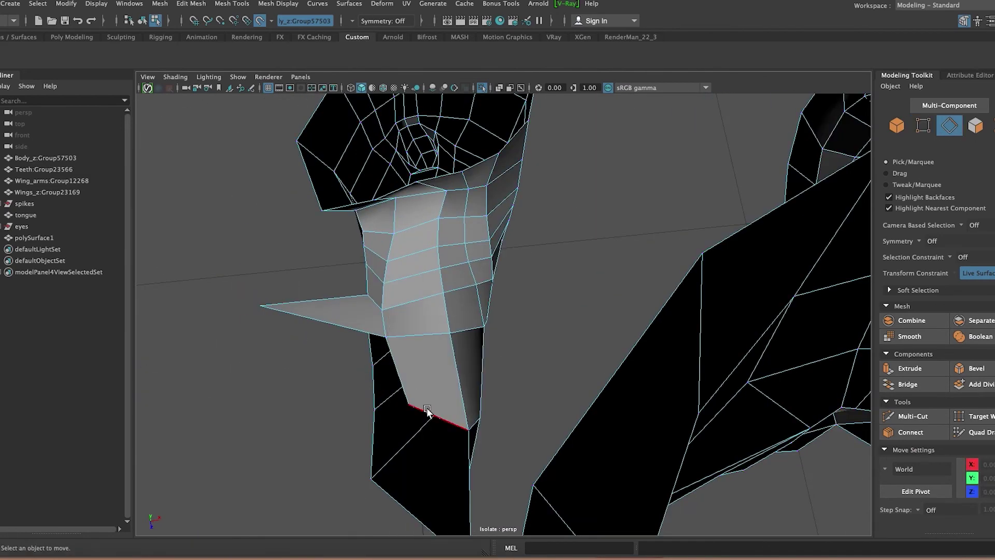
mouse_move(398, 461)
left_mouse_down("alt")
mouse_move(344, 394)
mouse_move(361, 438)
left_mouse_up("alt")
key("F9")
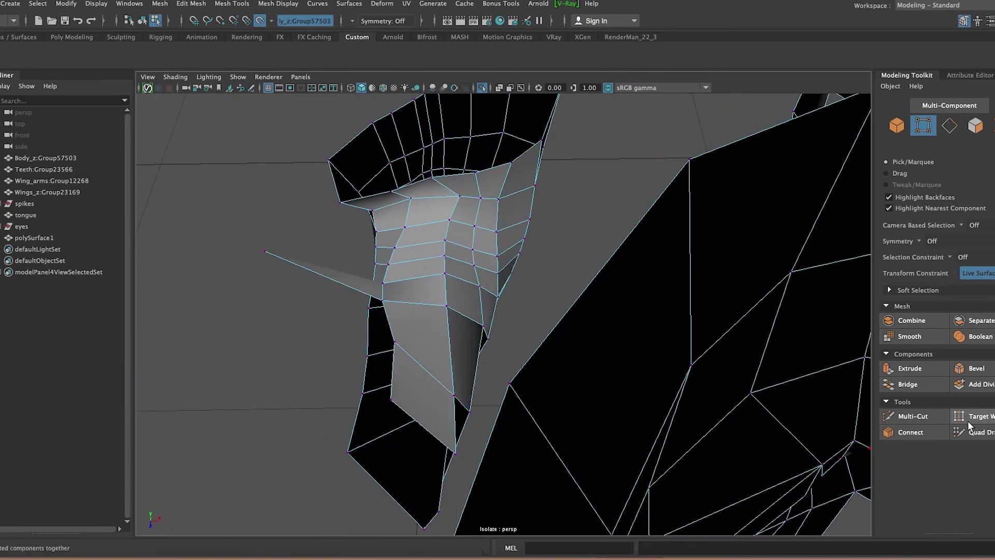
left_click_drag(565, 335, 587, 358)
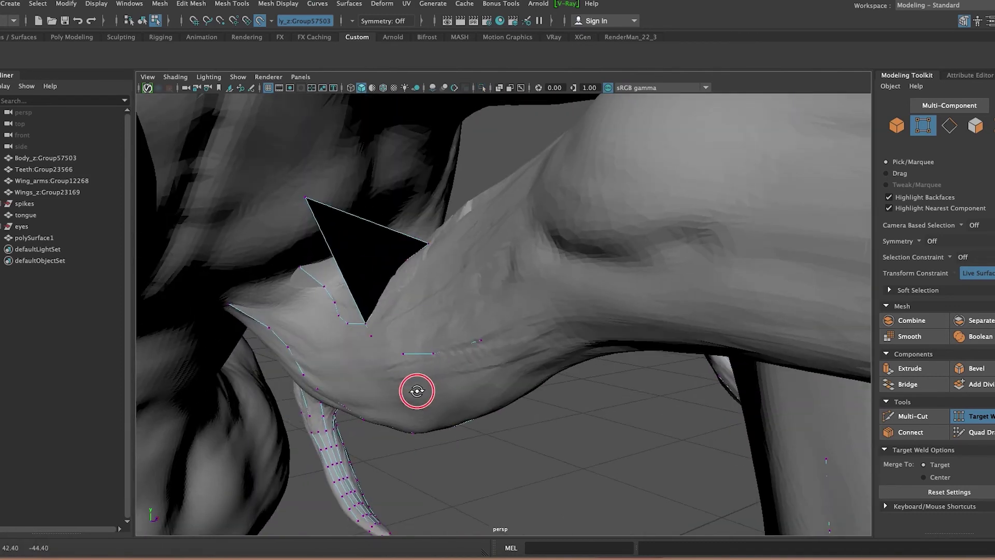
mouse_move(415, 391)
left_mouse_down("alt")
mouse_move(324, 273)
mouse_move(351, 116)
mouse_move(466, 193)
mouse_move(745, 238)
mouse_move(604, 266)
mouse_move(543, 249)
mouse_move(376, 380)
left_mouse_up("alt")
mouse_move(532, 344)
left_mouse_down("alt")
mouse_move(474, 291)
mouse_move(453, 347)
mouse_move(507, 355)
mouse_move(617, 340)
mouse_move(644, 402)
mouse_move(767, 439)
mouse_move(486, 410)
mouse_move(520, 413)
mouse_move(596, 238)
mouse_move(562, 333)
left_mouse_up("alt")
Orbit over the body to inspect the blue strip's edge and the large new faces beside the arm.
mouse_move(562, 333)
right_mouse_down("alt")
mouse_move(678, 355)
mouse_move(589, 337)
right_mouse_up("alt")
left_click_drag(589, 338, 591, 378, "alt")
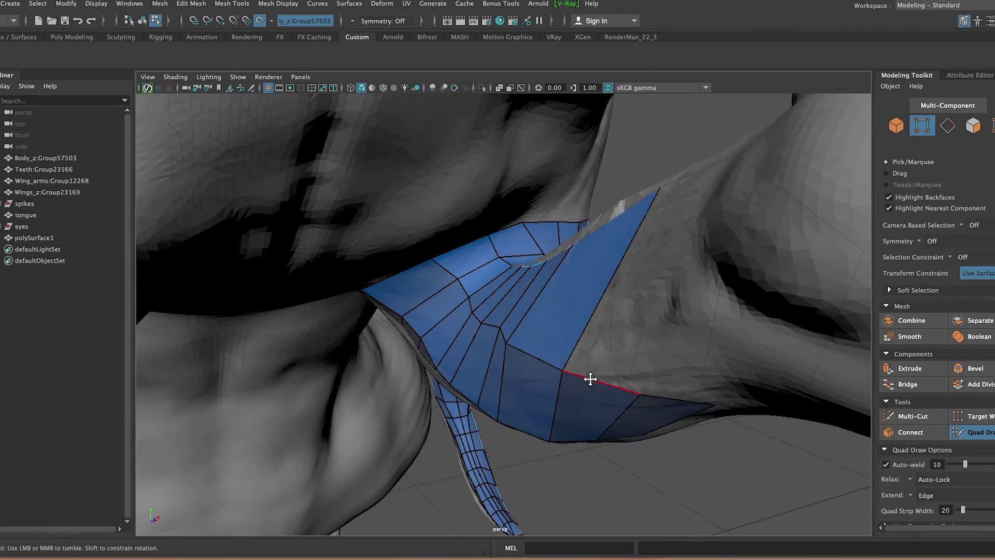
mouse_move(663, 201)
left_mouse_down("alt")
mouse_move(686, 262)
mouse_move(732, 261)
left_mouse_up("alt")
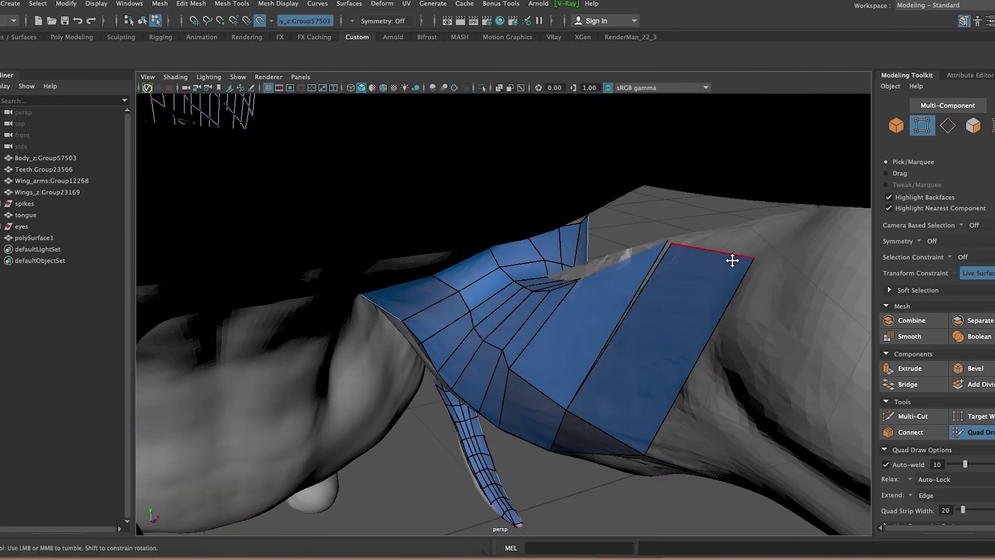
mouse_move(658, 265)
left_mouse_down("alt")
mouse_move(575, 251)
mouse_move(677, 287)
mouse_move(596, 264)
mouse_move(493, 315)
mouse_move(760, 324)
mouse_move(423, 268)
left_mouse_up("alt")
mouse_move(487, 162)
left_mouse_down("alt")
mouse_move(531, 173)
mouse_move(511, 145)
mouse_move(429, 175)
left_mouse_up("alt")
middle_click_drag(429, 176, 678, 204, "alt")
left_click_drag(844, 346, 583, 345, "alt")
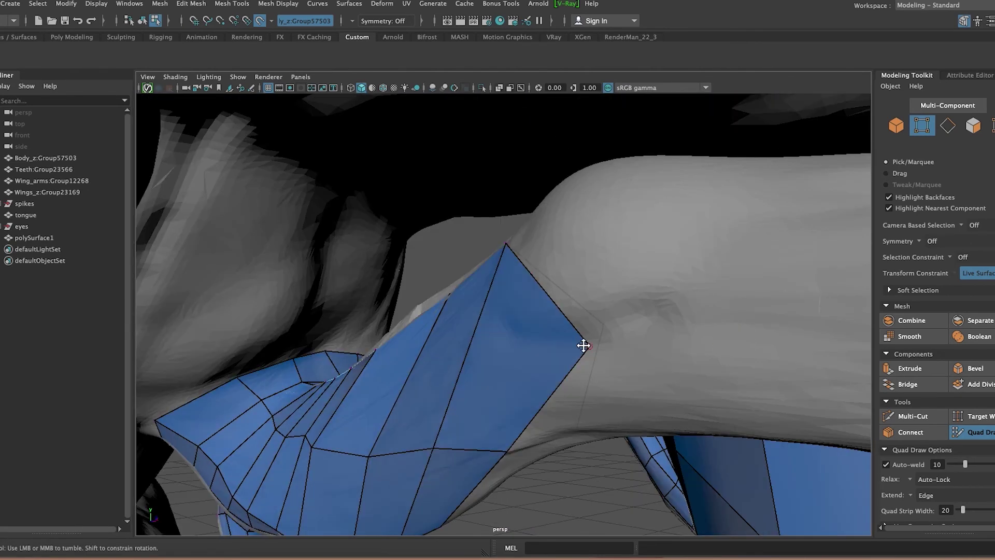
left_click_drag(593, 299, 625, 354, "alt")
mouse_move(651, 253)
left_mouse_down("alt")
mouse_move(625, 334)
mouse_move(751, 326)
mouse_move(529, 368)
mouse_move(673, 286)
mouse_move(611, 338)
mouse_move(295, 357)
mouse_move(613, 374)
mouse_move(493, 363)
mouse_move(550, 363)
left_mouse_up("alt")
mouse_move(587, 150)
left_mouse_down("alt")
mouse_move(677, 177)
mouse_move(671, 240)
mouse_move(627, 289)
mouse_move(708, 310)
mouse_move(588, 295)
mouse_move(667, 297)
mouse_move(757, 346)
mouse_move(528, 349)
mouse_move(322, 409)
mouse_move(630, 408)
mouse_move(736, 360)
mouse_move(617, 373)
mouse_move(576, 297)
mouse_move(506, 347)
mouse_move(702, 421)
mouse_move(626, 392)
mouse_move(452, 359)
left_mouse_up("alt")
Isolate the retopology mesh and extrude a chosen border edge.
mouse_move(396, 332)
left_mouse_down("alt")
mouse_move(631, 386)
mouse_move(593, 325)
mouse_move(538, 280)
mouse_move(277, 168)
left_mouse_up("alt")
key("ctrl+1")
left_click_drag(277, 345, 485, 351, "alt")
key("w")
mouse_move(557, 400)
left_mouse_down("alt")
mouse_move(356, 349)
mouse_move(349, 362)
left_mouse_up("alt")
right_click_drag(381, 262, 383, 235)
left_click(404, 313)
key("ctrl+e")
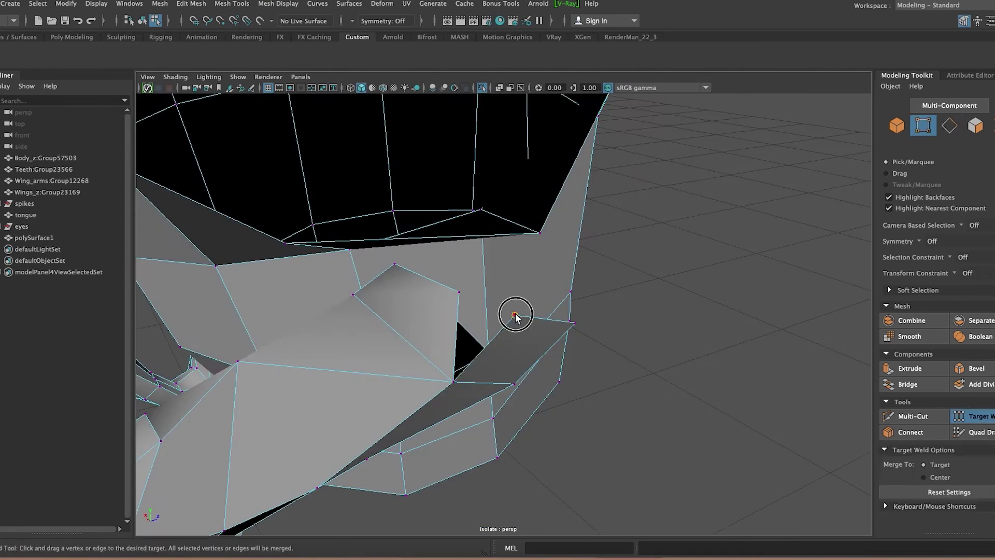
Extrude two more border edges, weld them into place, and make the body sculpt live.
mouse_move(516, 316)
left_mouse_down("alt")
mouse_move(367, 330)
mouse_move(474, 349)
left_mouse_up("alt")
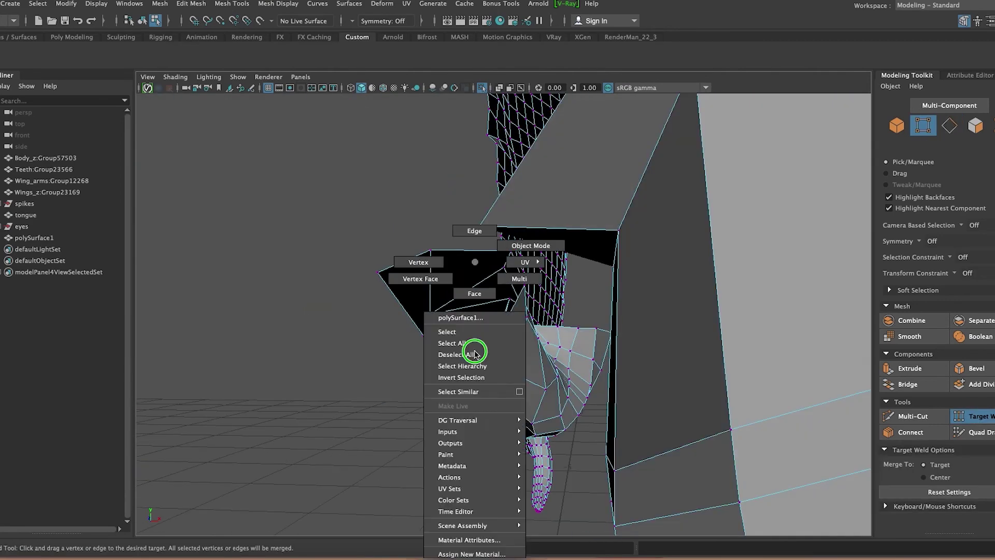
right_click_drag(474, 349, 497, 394, "shift")
key("ctrl+e")
mouse_move(605, 384)
left_mouse_down("alt")
mouse_move(540, 399)
mouse_move(400, 393)
mouse_move(542, 378)
mouse_move(493, 355)
mouse_move(562, 393)
mouse_move(400, 233)
left_mouse_up("alt")
key("ctrl+e")
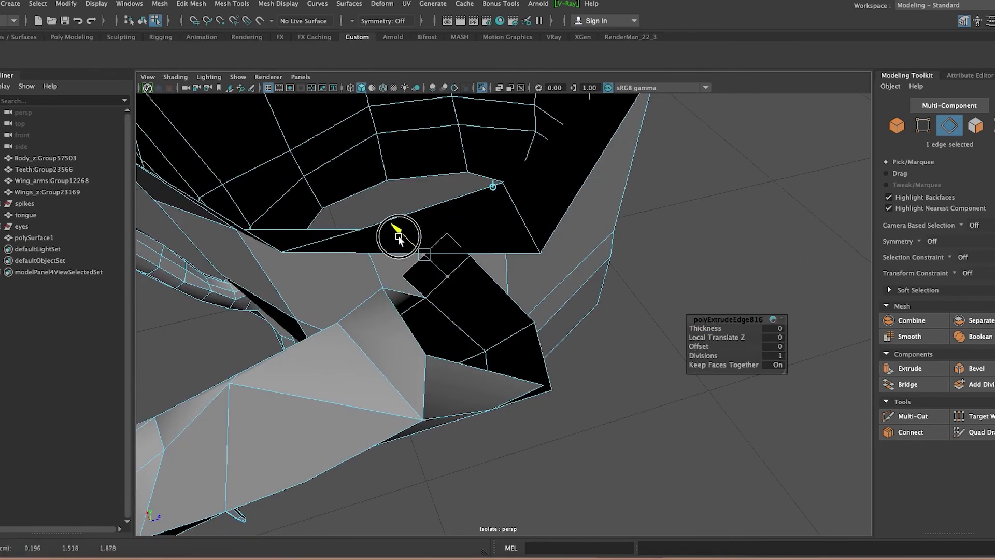
scroll(399, 233, "up", 3)
right_click_drag(542, 262, 496, 266)
mouse_move(496, 266)
left_mouse_down("alt")
mouse_move(578, 303)
mouse_move(525, 329)
left_mouse_up("alt")
left_click(260, 21)
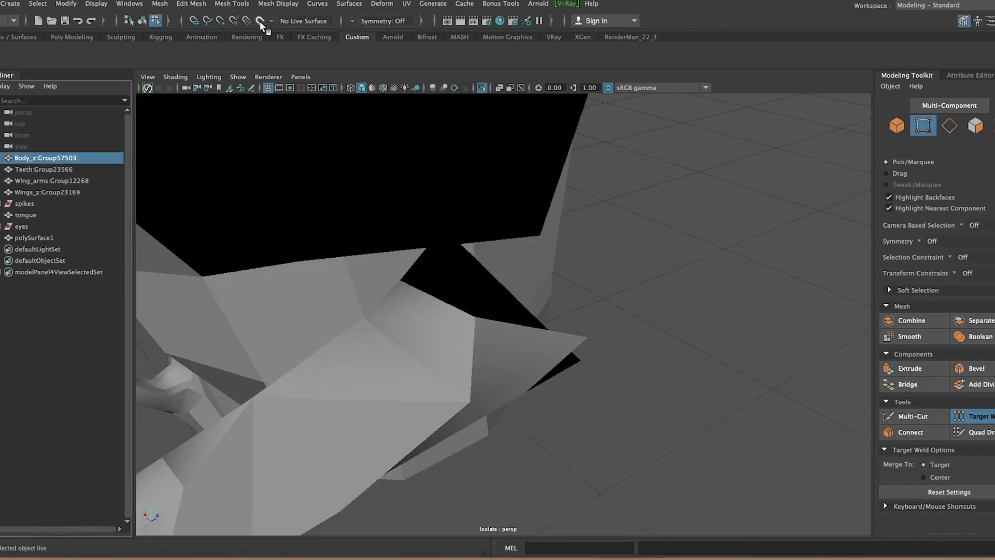
mouse_move(728, 401)
left_mouse_down("alt")
mouse_move(582, 353)
mouse_move(630, 382)
mouse_move(679, 394)
mouse_move(352, 440)
mouse_move(494, 387)
mouse_move(387, 402)
mouse_move(533, 456)
mouse_move(422, 433)
mouse_move(468, 396)
mouse_move(524, 384)
mouse_move(508, 415)
mouse_move(338, 421)
mouse_move(540, 506)
mouse_move(485, 418)
mouse_move(443, 402)
mouse_move(814, 463)
mouse_move(422, 417)
mouse_move(468, 454)
mouse_move(502, 353)
mouse_move(544, 386)
mouse_move(429, 409)
mouse_move(425, 349)
left_mouse_up("alt")
Isolate the retopology mesh and orbit around it to inspect the shoulder faces and triangle.
key("ctrl+1")
mouse_move(437, 399)
left_mouse_down("alt")
mouse_move(513, 340)
mouse_move(445, 402)
mouse_move(295, 357)
mouse_move(628, 372)
mouse_move(490, 212)
left_mouse_up("alt")
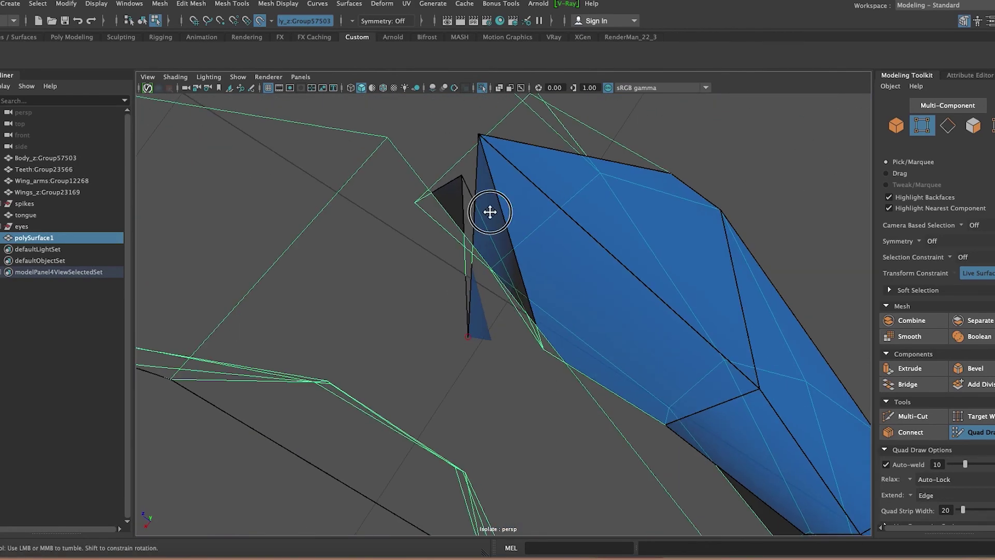
mouse_move(471, 316)
left_mouse_down("alt")
mouse_move(646, 351)
mouse_move(557, 359)
left_mouse_up("alt")
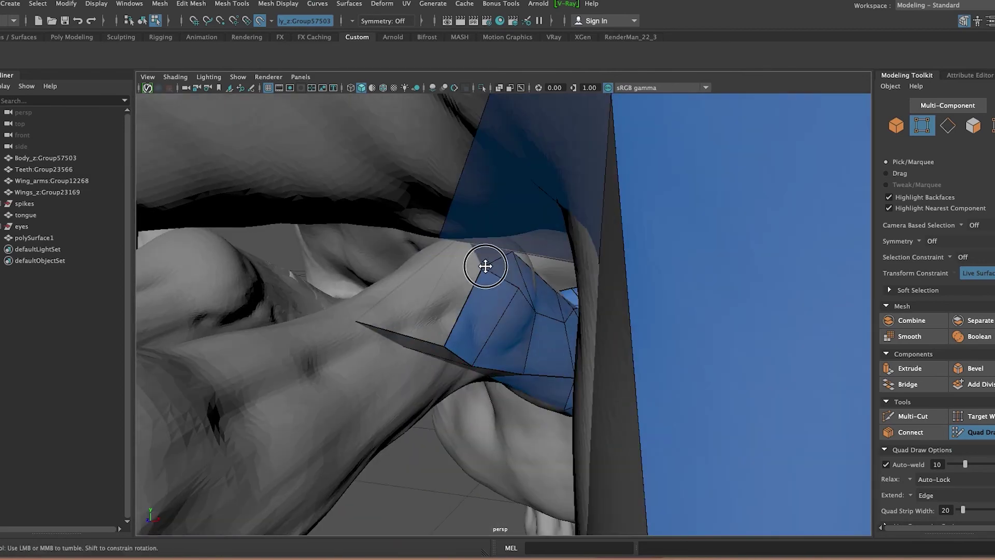
left_click_drag(485, 266, 478, 295, "alt")
mouse_move(467, 410)
left_mouse_down("alt")
mouse_move(431, 289)
mouse_move(402, 255)
left_mouse_up("alt")
mouse_move(402, 256)
right_mouse_down("alt")
mouse_move(436, 338)
mouse_move(535, 286)
right_mouse_up("alt")
mouse_move(534, 285)
left_mouse_down("alt")
mouse_move(367, 295)
mouse_move(569, 225)
mouse_move(436, 267)
mouse_move(467, 365)
mouse_move(435, 373)
mouse_move(478, 406)
left_mouse_up("alt")
mouse_move(419, 246)
left_mouse_down("alt")
mouse_move(511, 353)
mouse_move(481, 307)
left_mouse_up("alt")
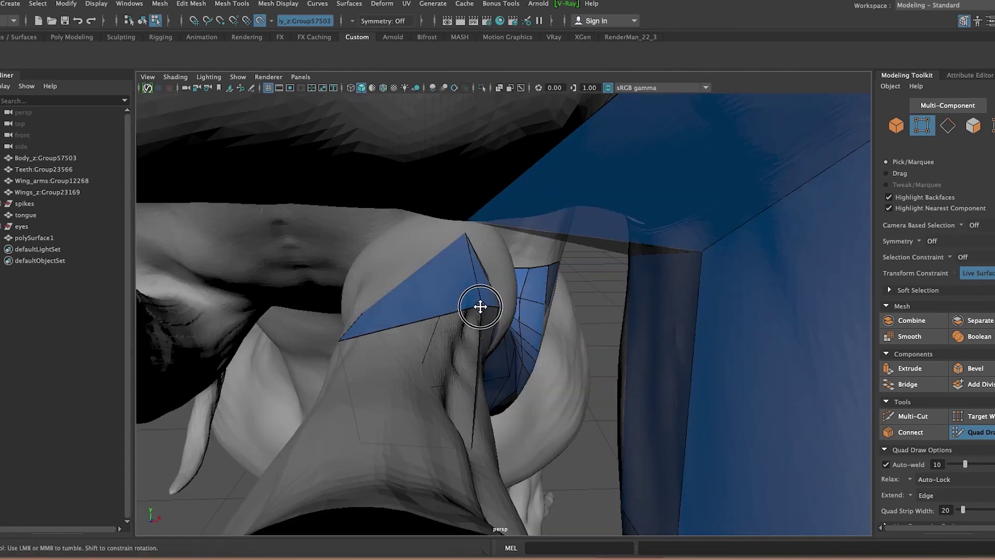
mouse_move(396, 361)
left_mouse_down("alt")
mouse_move(415, 360)
mouse_move(451, 282)
mouse_move(500, 350)
left_mouse_up("alt")
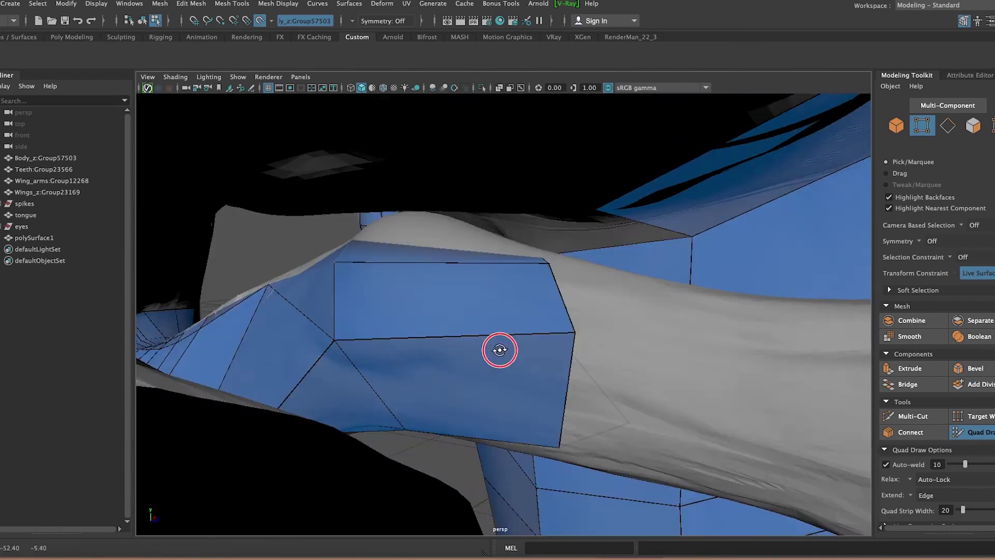
mouse_move(381, 226)
left_mouse_down("alt")
mouse_move(334, 285)
mouse_move(471, 331)
mouse_move(391, 390)
mouse_move(370, 321)
mouse_move(356, 311)
mouse_move(366, 334)
mouse_move(430, 344)
left_mouse_up("alt")
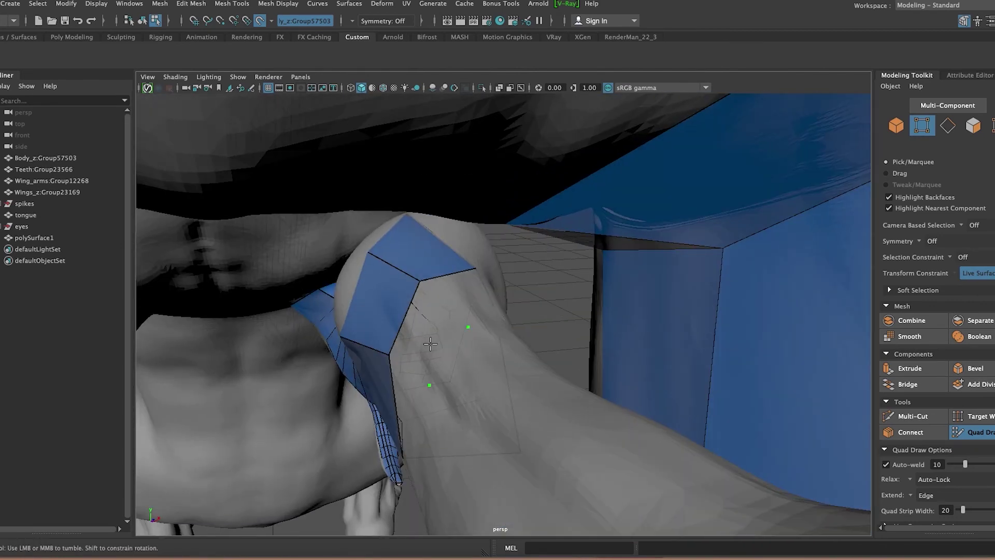
mouse_move(461, 408)
left_mouse_down("alt")
mouse_move(612, 328)
mouse_move(586, 245)
left_mouse_up("alt")
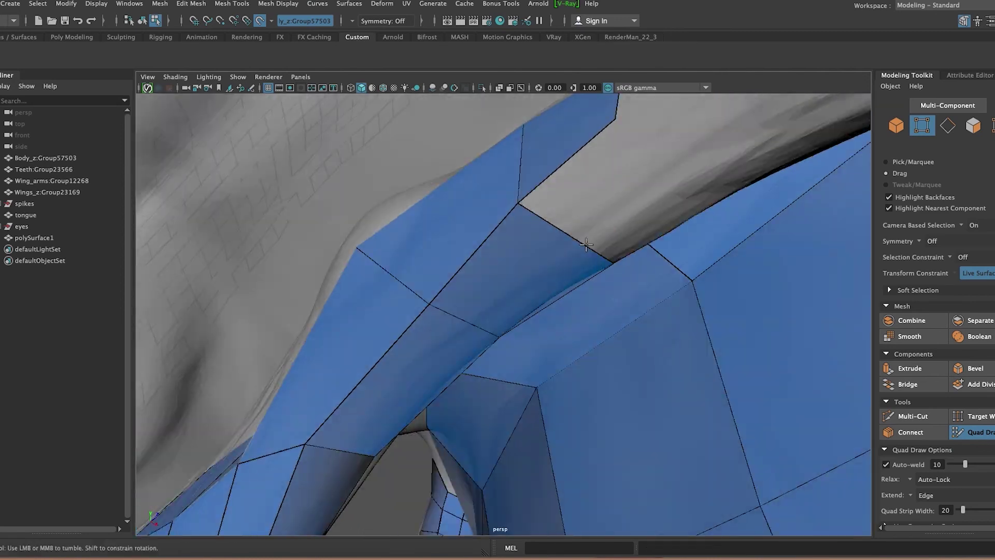
mouse_move(632, 185)
left_mouse_down("alt")
mouse_move(437, 291)
mouse_move(429, 324)
mouse_move(438, 318)
mouse_move(350, 396)
mouse_move(394, 304)
mouse_move(513, 352)
mouse_move(574, 412)
mouse_move(431, 391)
mouse_move(471, 363)
mouse_move(695, 436)
mouse_move(422, 358)
mouse_move(524, 447)
mouse_move(684, 435)
mouse_move(761, 411)
mouse_move(689, 334)
mouse_move(474, 278)
mouse_move(706, 262)
mouse_move(651, 260)
mouse_move(417, 388)
mouse_move(384, 322)
mouse_move(440, 369)
mouse_move(418, 396)
mouse_move(461, 399)
mouse_move(456, 426)
left_mouse_up("alt")
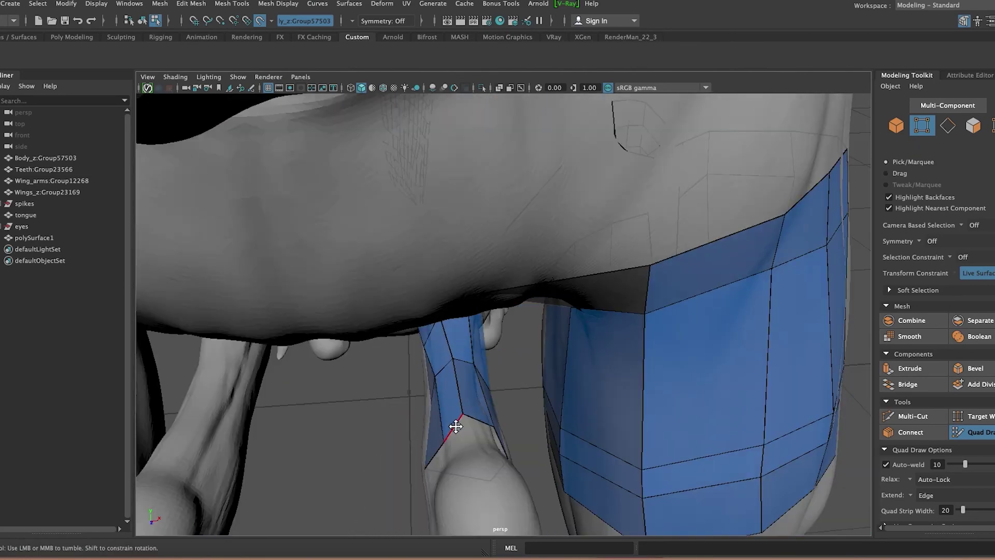
Pull back over the leg strips, then zoom in on the quad strip at the curled tail's tip.
left_click_drag(487, 496, 487, 415, "alt")
left_click_drag(489, 455, 483, 444, "alt")
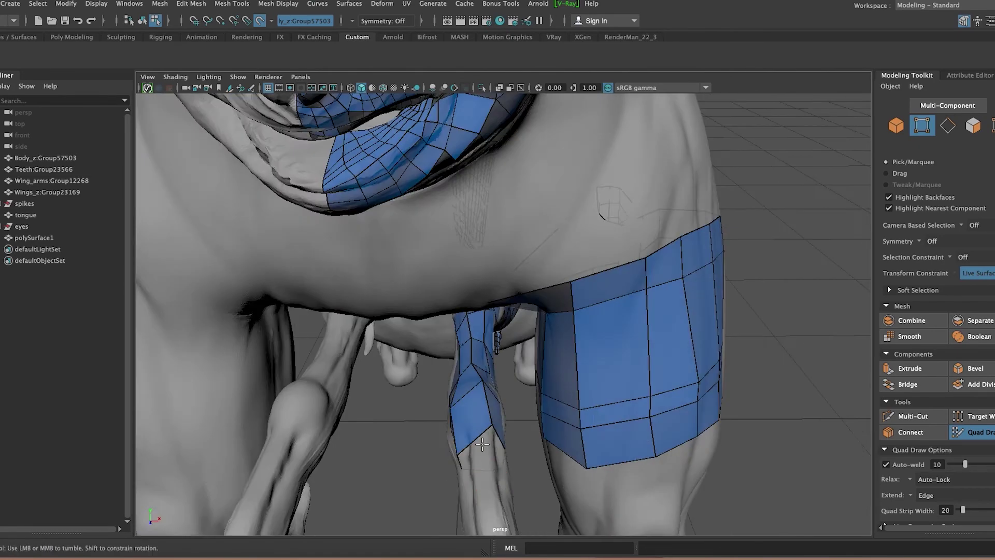
mouse_move(485, 501)
left_mouse_down("alt")
mouse_move(751, 433)
mouse_move(637, 384)
mouse_move(748, 499)
left_mouse_up("alt")
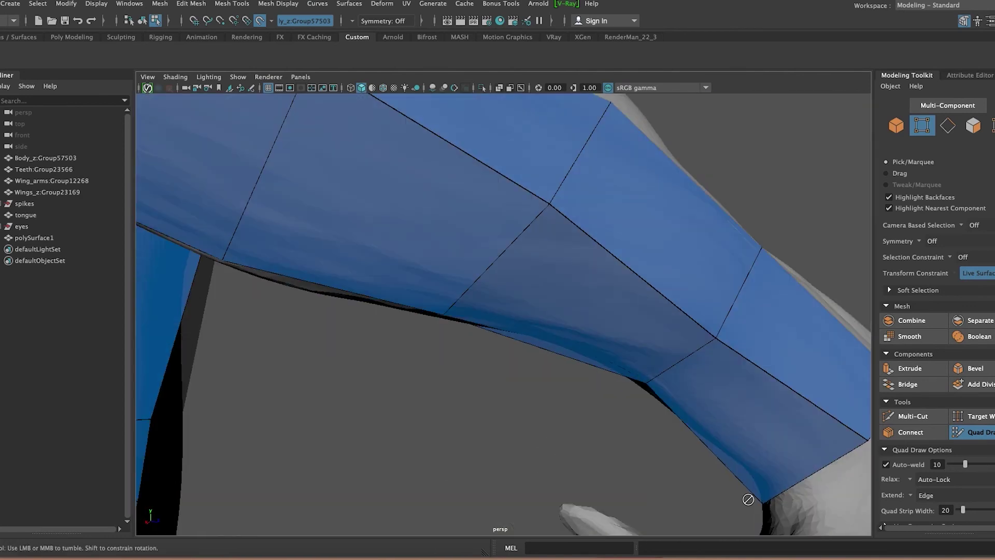
mouse_move(411, 467)
left_mouse_down("alt")
mouse_move(407, 366)
mouse_move(391, 380)
left_mouse_up("alt")
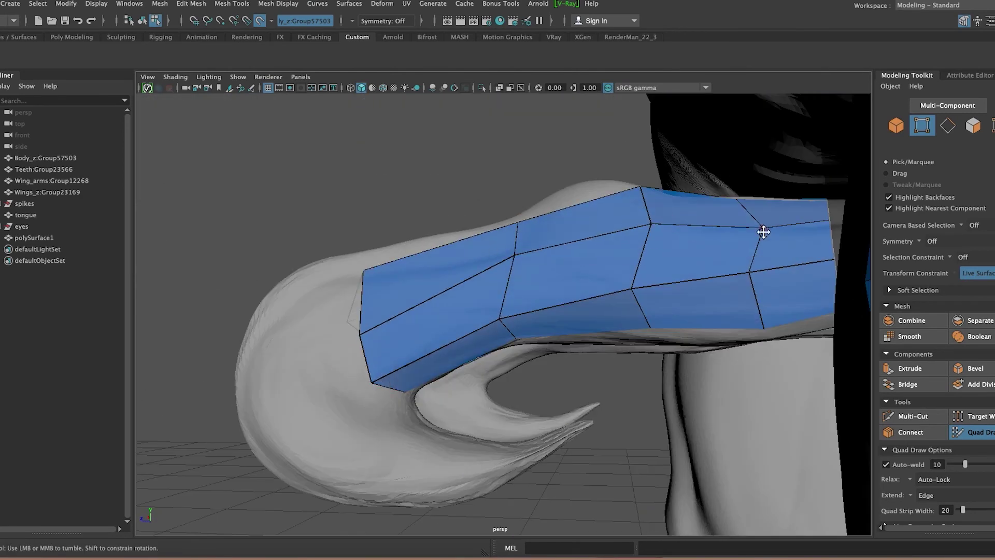
left_click_drag(764, 232, 506, 434, "alt")
scroll(518, 415, "up", 5)
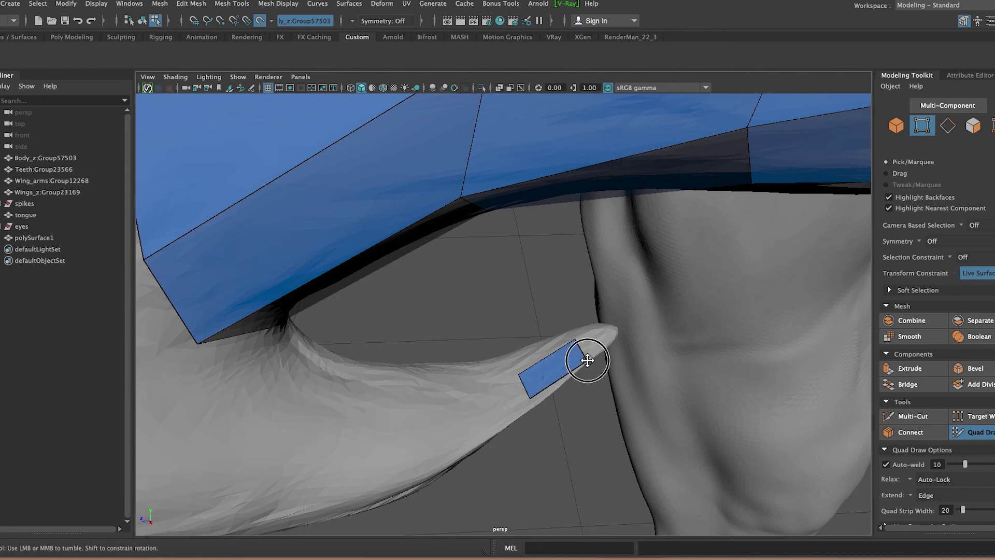
mouse_move(534, 342)
left_mouse_down("alt")
mouse_move(473, 318)
mouse_move(473, 356)
left_mouse_up("alt")
mouse_move(480, 432)
left_mouse_down("alt")
mouse_move(422, 328)
mouse_move(484, 315)
mouse_move(522, 280)
mouse_move(503, 232)
mouse_move(560, 273)
mouse_move(498, 373)
mouse_move(513, 295)
mouse_move(590, 326)
mouse_move(552, 282)
left_mouse_up("alt")
Inspect the tail tip quads from below, above and end-on, closing in on the tail.
left_click_drag(612, 267, 500, 202, "alt")
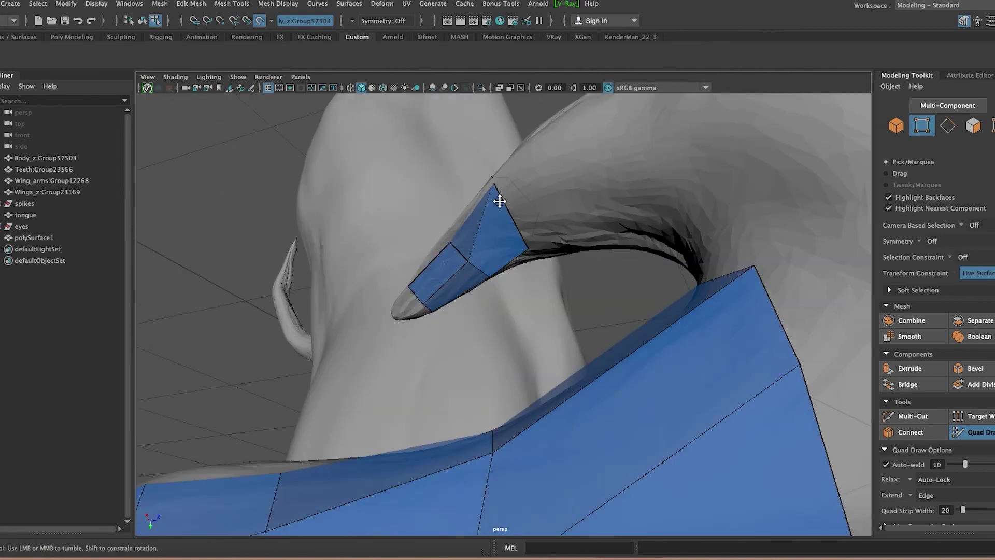
mouse_move(478, 260)
left_mouse_down("alt")
mouse_move(540, 267)
mouse_move(529, 251)
mouse_move(555, 282)
mouse_move(532, 274)
mouse_move(557, 225)
mouse_move(555, 414)
mouse_move(570, 332)
left_mouse_up("alt")
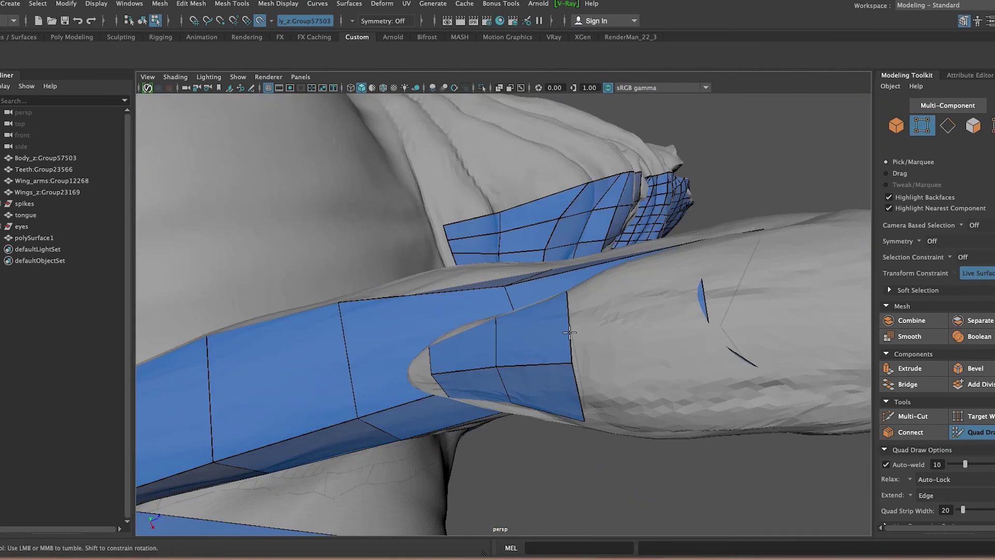
mouse_move(648, 420)
left_mouse_down("alt")
mouse_move(700, 238)
mouse_move(542, 349)
mouse_move(633, 355)
mouse_move(544, 389)
mouse_move(699, 359)
mouse_move(529, 344)
mouse_move(695, 322)
mouse_move(682, 235)
mouse_move(677, 285)
mouse_move(439, 369)
left_mouse_up("alt")
mouse_move(620, 365)
left_mouse_down("alt")
mouse_move(651, 371)
mouse_move(551, 361)
left_mouse_up("alt")
left_click_drag(593, 395, 514, 362, "alt")
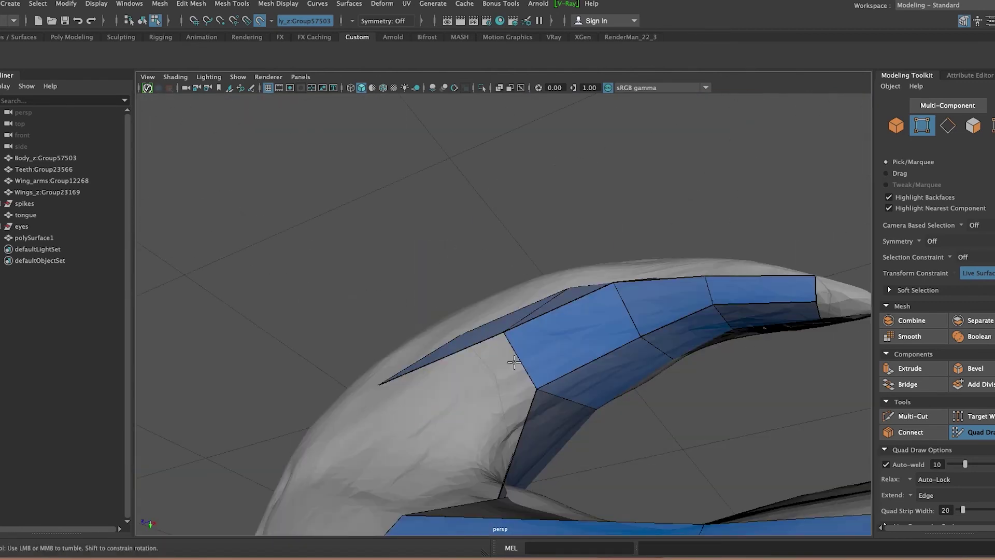
mouse_move(409, 444)
left_mouse_down("alt")
mouse_move(362, 477)
mouse_move(418, 501)
mouse_move(471, 451)
mouse_move(543, 487)
mouse_move(520, 436)
mouse_move(587, 414)
mouse_move(577, 391)
mouse_move(533, 374)
mouse_move(515, 258)
left_mouse_up("alt")
mouse_move(527, 292)
left_mouse_down("alt")
mouse_move(677, 340)
mouse_move(651, 362)
mouse_move(814, 371)
mouse_move(423, 280)
mouse_move(431, 271)
mouse_move(540, 322)
mouse_move(477, 319)
left_mouse_up("alt")
mouse_move(568, 423)
left_mouse_down("alt")
mouse_move(551, 393)
mouse_move(363, 407)
mouse_move(553, 331)
mouse_move(649, 339)
mouse_move(491, 340)
mouse_move(500, 351)
mouse_move(460, 317)
left_mouse_up("alt")
scroll(548, 332, "up", 5)
Orbit around the tail mesh to check the uncovered patch on the curled tip.
mouse_move(541, 364)
left_mouse_down("alt")
mouse_move(529, 344)
mouse_move(385, 359)
mouse_move(533, 325)
mouse_move(484, 348)
mouse_move(510, 323)
left_mouse_up("alt")
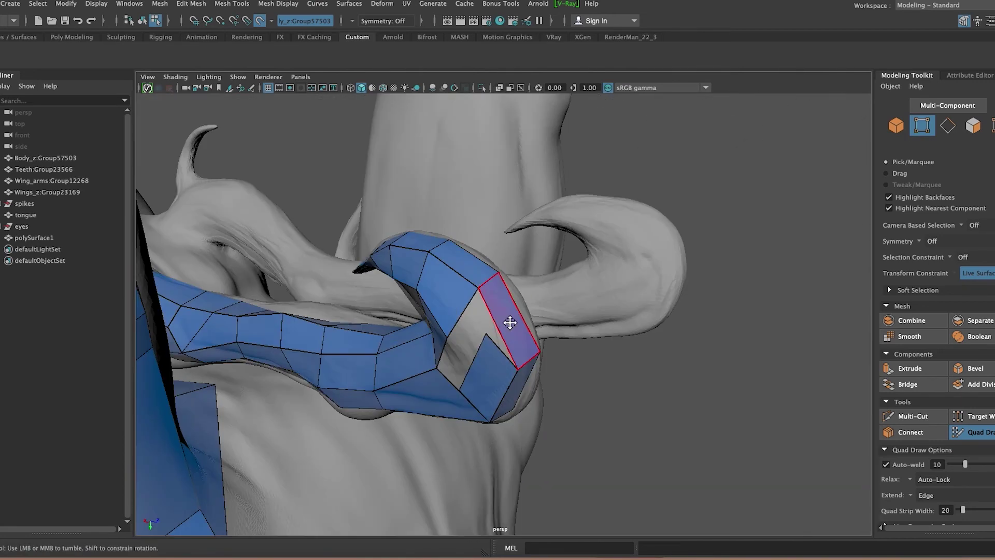
mouse_move(448, 374)
left_mouse_down("alt")
mouse_move(485, 356)
mouse_move(473, 349)
mouse_move(520, 351)
mouse_move(531, 338)
left_mouse_up("alt")
mouse_move(526, 275)
left_mouse_down("alt")
mouse_move(451, 349)
mouse_move(516, 310)
left_mouse_up("alt")
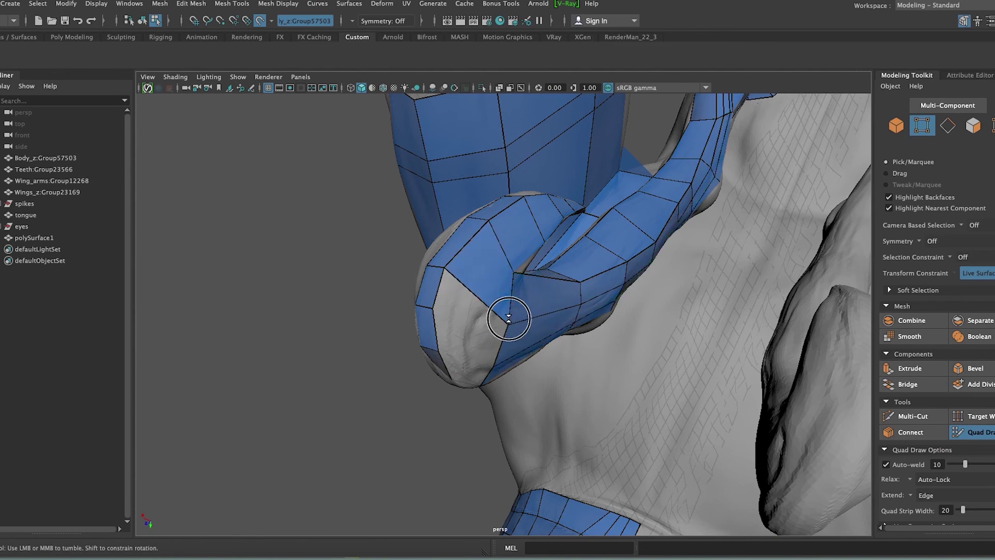
left_click_drag(509, 318, 473, 326, "alt")
mouse_move(432, 295)
left_mouse_down("alt")
mouse_move(497, 356)
mouse_move(446, 295)
left_mouse_up("alt")
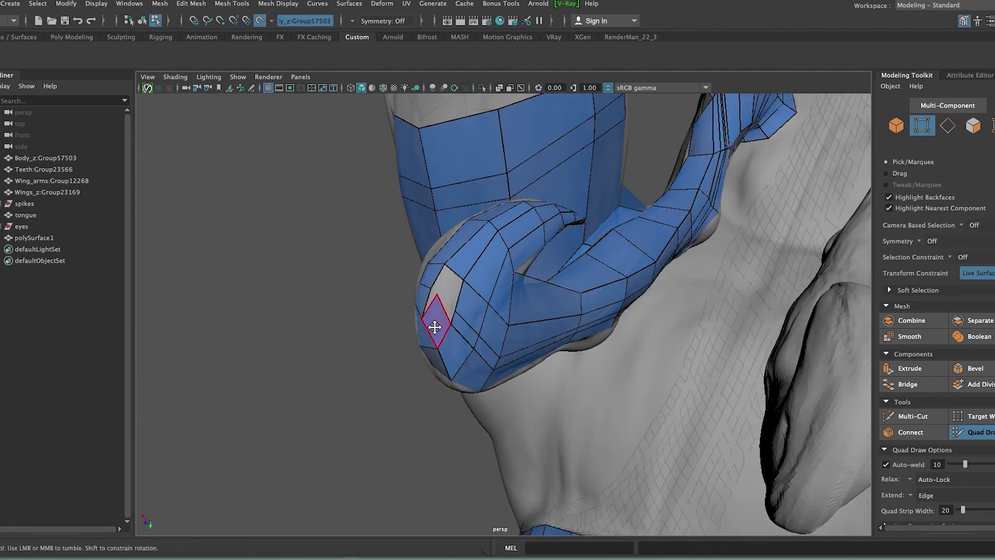
left_click_drag(435, 327, 398, 338, "alt")
mouse_move(450, 292)
left_mouse_down("alt")
mouse_move(422, 371)
mouse_move(513, 426)
left_mouse_up("alt")
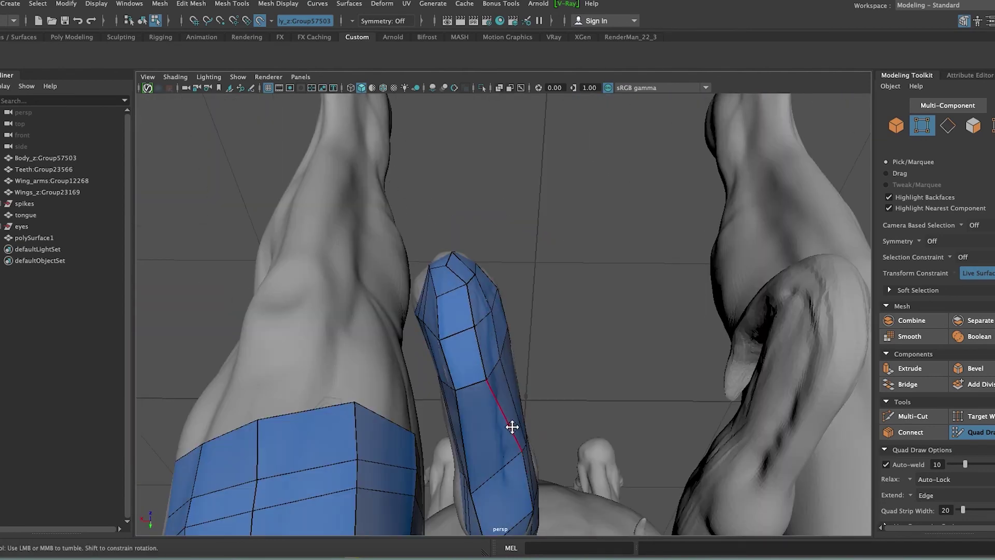
mouse_move(584, 300)
left_mouse_down("alt")
mouse_move(629, 398)
mouse_move(422, 396)
mouse_move(384, 363)
mouse_move(515, 249)
left_mouse_up("alt")
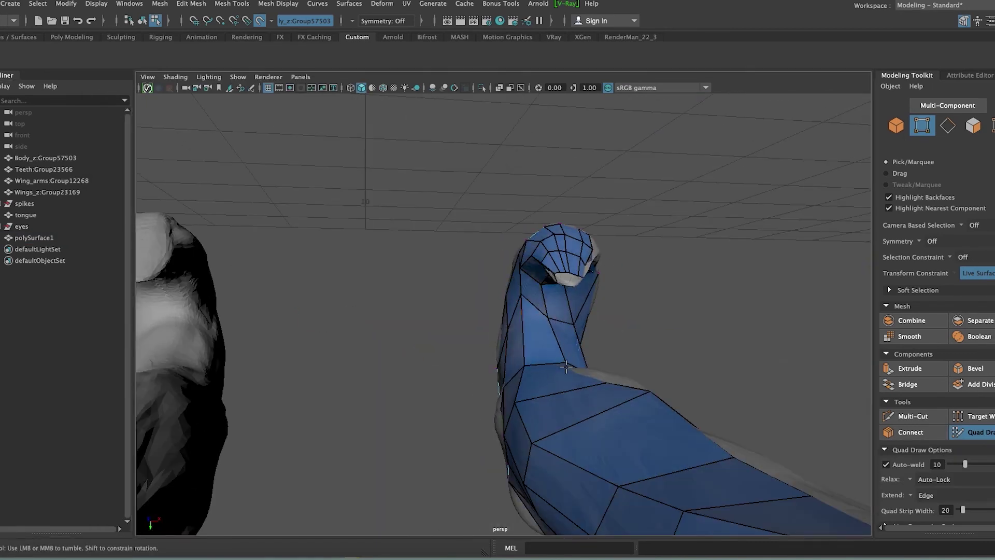
left_click_drag(566, 367, 489, 334, "alt")
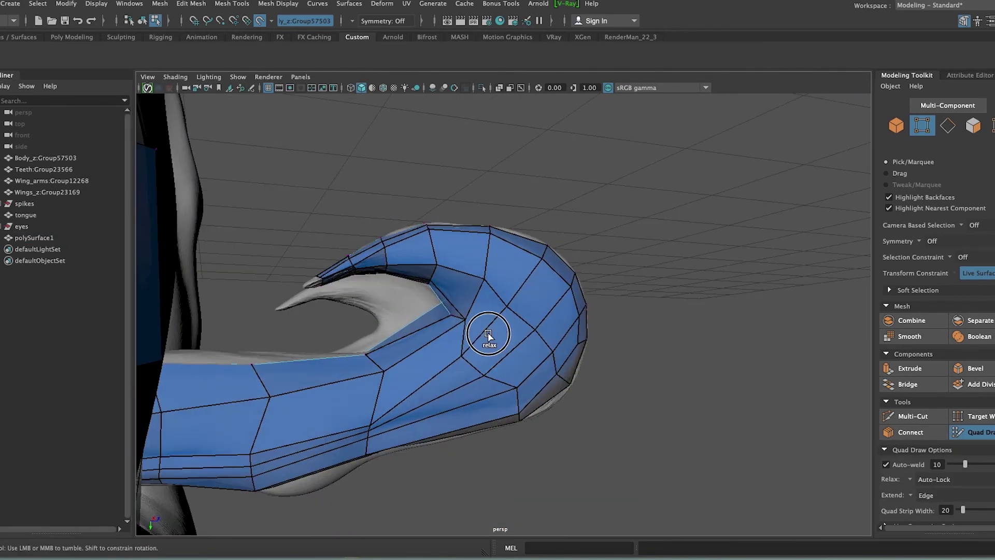
View the curled tail beside the leg and thigh's quad patch, ending on a wide front view.
left_click_drag(326, 397, 555, 467, "alt")
scroll(647, 426, "up", 3)
mouse_move(498, 394)
left_mouse_down("alt")
mouse_move(616, 282)
mouse_move(296, 351)
mouse_move(347, 329)
mouse_move(394, 446)
left_mouse_up("alt")
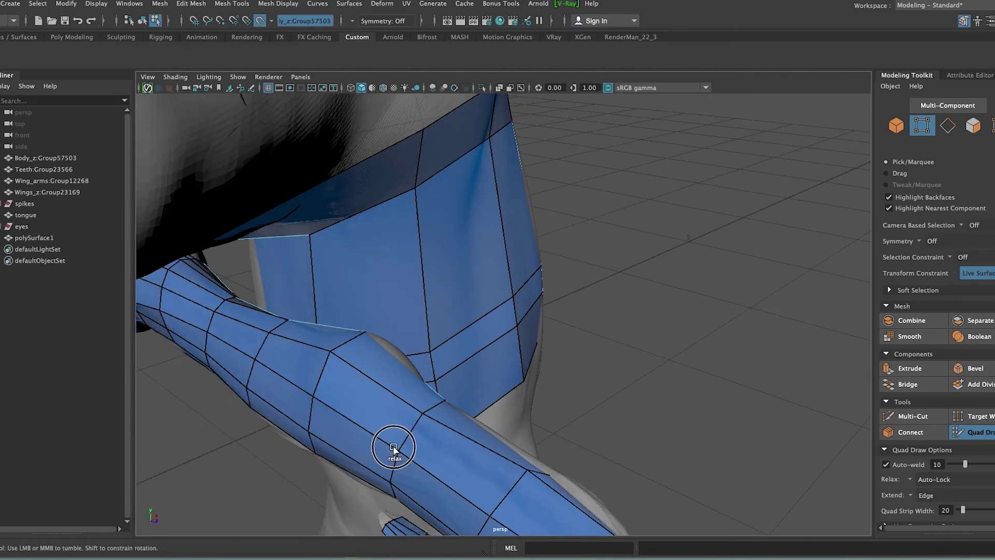
left_click_drag(406, 299, 410, 350, "alt")
mouse_move(342, 257)
left_mouse_down("alt")
mouse_move(593, 289)
mouse_move(205, 260)
mouse_move(256, 402)
mouse_move(204, 472)
mouse_move(745, 381)
mouse_move(673, 378)
mouse_move(656, 299)
mouse_move(657, 338)
mouse_move(688, 354)
mouse_move(267, 411)
mouse_move(793, 406)
mouse_move(413, 413)
mouse_move(244, 404)
mouse_move(196, 415)
mouse_move(275, 406)
mouse_move(320, 456)
mouse_move(556, 354)
mouse_move(471, 389)
mouse_move(442, 329)
mouse_move(484, 318)
left_mouse_up("alt")
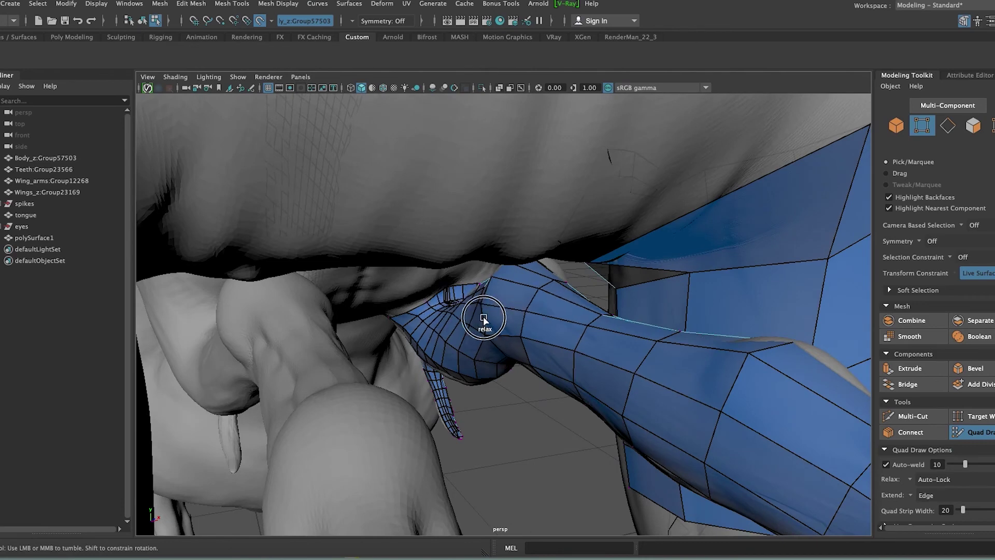
left_click_drag(606, 324, 669, 407, "alt")
left_click_drag(504, 344, 379, 279, "alt")
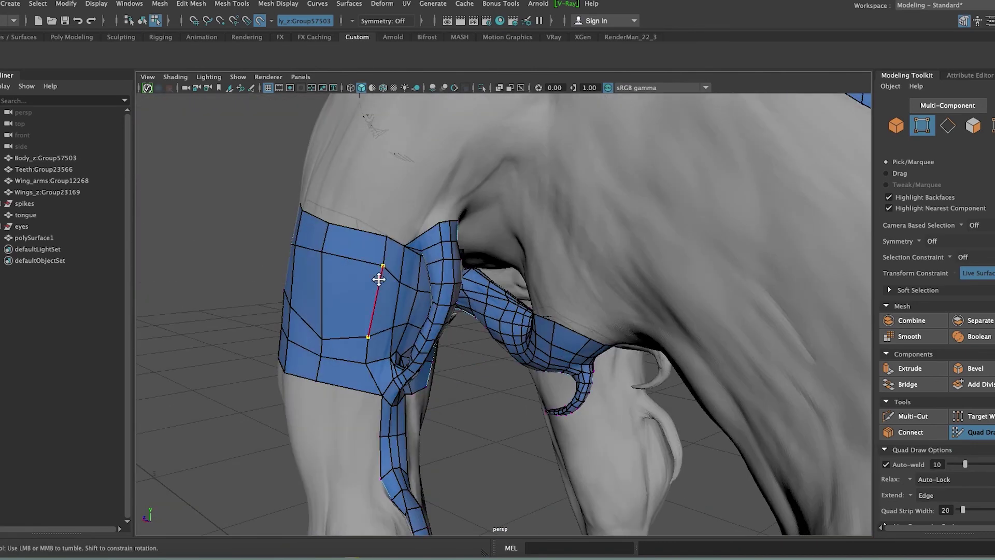
mouse_move(527, 358)
left_mouse_down("alt")
mouse_move(526, 529)
mouse_move(439, 444)
mouse_move(749, 391)
mouse_move(640, 422)
mouse_move(457, 382)
left_mouse_up("alt")
Save the scene, then reselect polySurface1 and resume Quad Draw on it.
key("ctrl+shift+s")
key("Return")
left_click(34, 238)
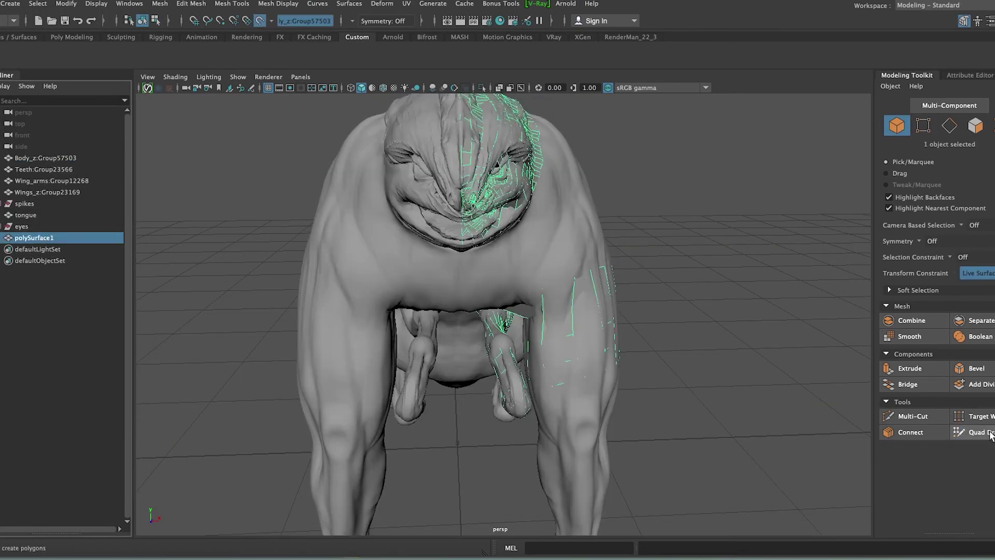
left_click(752, 368)
Frame the neck and extrude a new quad strip from its border edge.
mouse_move(767, 303)
left_mouse_down("alt")
mouse_move(658, 296)
mouse_move(659, 351)
mouse_move(673, 401)
mouse_move(352, 387)
left_mouse_up("alt")
mouse_move(353, 387)
right_mouse_down("alt")
mouse_move(357, 351)
mouse_move(464, 302)
mouse_move(406, 331)
mouse_move(300, 306)
right_mouse_up("alt")
mouse_move(299, 306)
left_mouse_down("alt")
mouse_move(384, 206)
mouse_move(493, 315)
left_mouse_up("alt")
right_click_drag(493, 316, 477, 284, "alt")
mouse_move(477, 284)
left_mouse_down("alt")
mouse_move(716, 391)
mouse_move(737, 278)
mouse_move(476, 287)
left_mouse_up("alt")
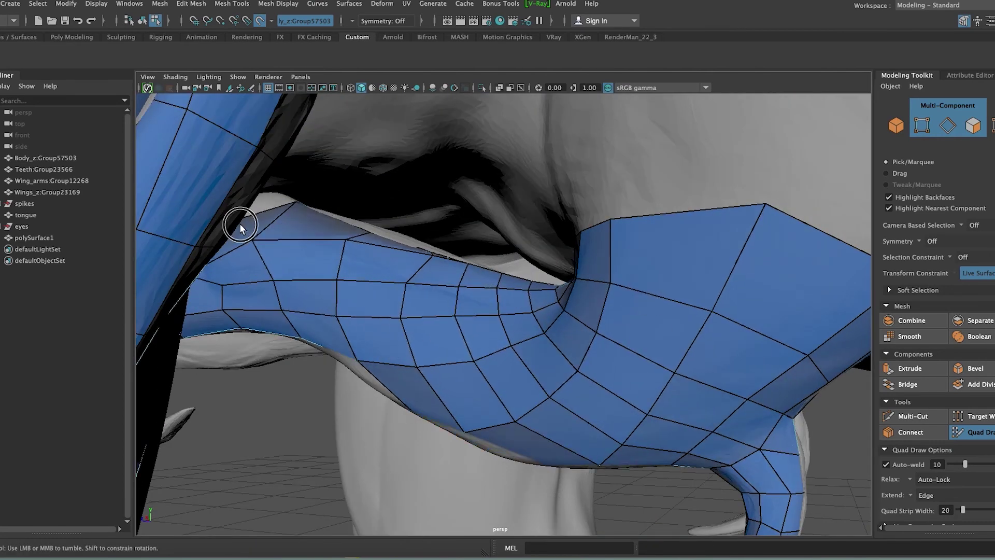
left_click_drag(240, 226, 765, 369, "alt")
mouse_move(498, 283)
right_mouse_down("alt")
mouse_move(472, 288)
mouse_move(752, 300)
mouse_move(464, 228)
right_mouse_up("alt")
scroll(472, 289, "up", 5)
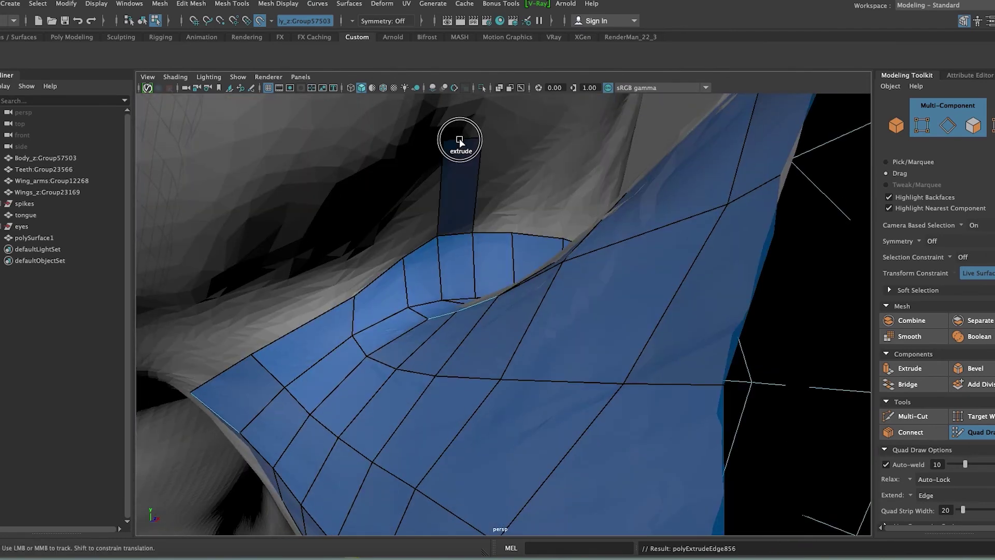
left_click_drag(424, 150, 450, 173, "alt")
mouse_move(396, 236)
left_mouse_down()
mouse_move(256, 300)
mouse_move(402, 267)
mouse_move(476, 197)
left_mouse_up()
Extend further quads from the neck fold's border edges, including two at once.
mouse_move(270, 251)
left_mouse_down("alt")
mouse_move(433, 121)
mouse_move(511, 164)
left_mouse_up("alt")
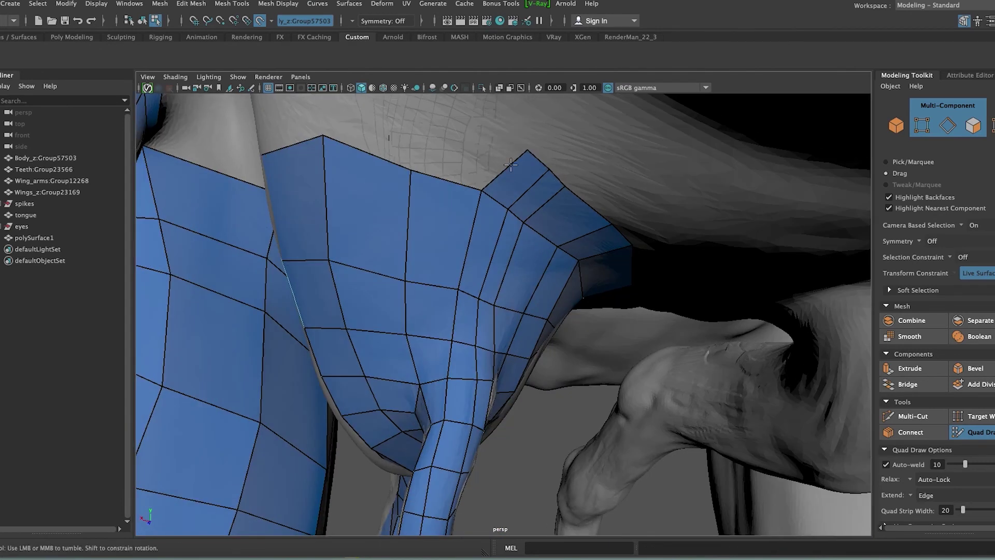
mouse_move(416, 139)
left_mouse_down("alt")
mouse_move(424, 195)
mouse_move(610, 241)
left_mouse_up("alt")
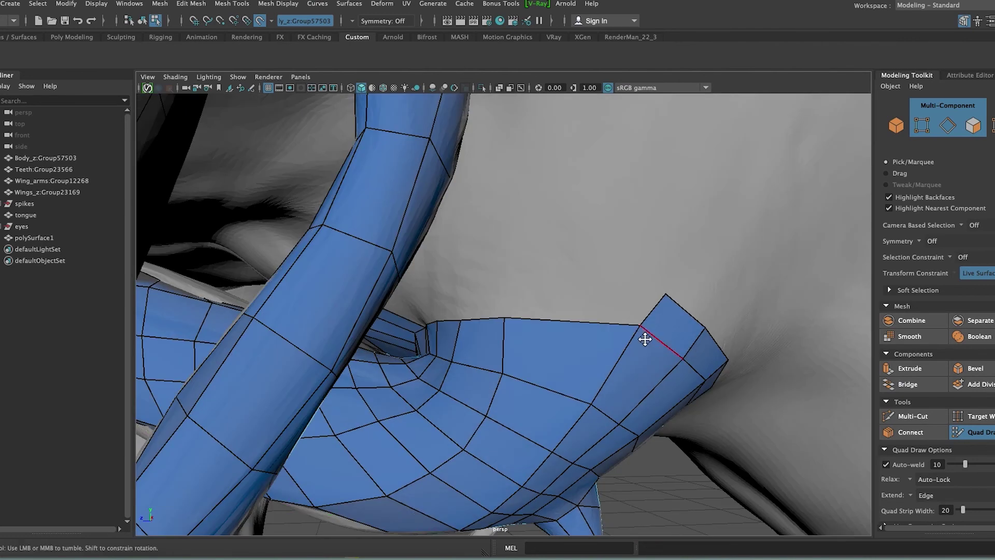
mouse_move(598, 288)
left_mouse_down("alt")
mouse_move(622, 300)
mouse_move(538, 278)
mouse_move(487, 282)
left_mouse_up("alt")
left_click_drag(384, 284, 461, 287, "alt")
left_click_drag(395, 240, 370, 227, "ctrl+shift")
mouse_move(494, 222)
left_mouse_down("alt")
mouse_move(658, 285)
mouse_move(608, 264)
left_mouse_up("alt")
mouse_move(512, 293)
left_mouse_down("alt")
mouse_move(556, 285)
mouse_move(543, 276)
mouse_move(768, 313)
mouse_move(470, 347)
mouse_move(644, 389)
mouse_move(473, 322)
mouse_move(446, 218)
left_mouse_up("alt")
mouse_move(394, 363)
left_mouse_down()
mouse_move(322, 303)
mouse_move(511, 289)
mouse_move(456, 212)
left_mouse_up()
Extend quad strips along the top border, then zoom to the gap beside the edge quad.
mouse_move(311, 263)
left_mouse_down("alt")
mouse_move(318, 275)
mouse_move(428, 217)
mouse_move(323, 218)
mouse_move(569, 169)
mouse_move(693, 259)
left_mouse_up("alt")
mouse_move(543, 177)
left_mouse_down()
mouse_move(487, 151)
mouse_move(420, 140)
mouse_move(682, 262)
mouse_move(496, 237)
mouse_move(637, 224)
mouse_move(659, 340)
left_mouse_up()
mouse_move(659, 339)
left_mouse_down()
mouse_move(617, 303)
mouse_move(656, 305)
mouse_move(560, 295)
left_mouse_up()
left_click_drag(434, 292, 316, 293, "alt")
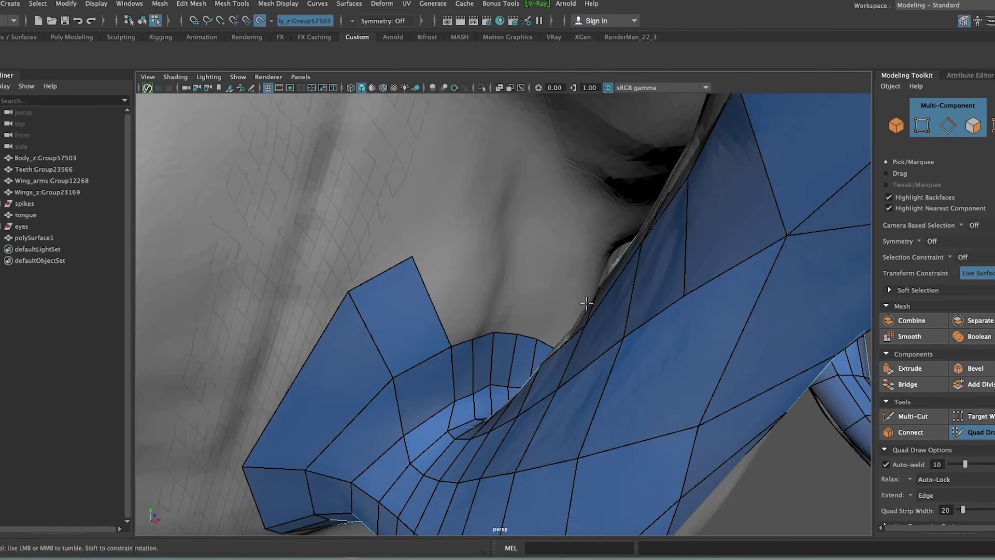
scroll(316, 294, "up", 5)
scroll(348, 213, "up", 2)
left_click_drag(347, 213, 206, 271, "alt")
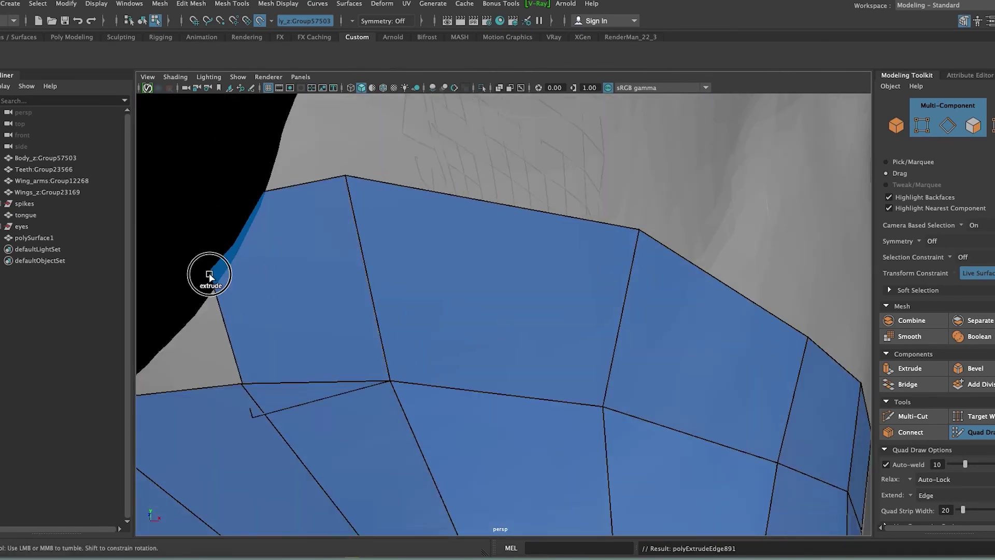
mouse_move(311, 311)
middle_mouse_down("alt")
mouse_move(618, 285)
mouse_move(296, 212)
middle_mouse_up("alt")
Reshape the large quad and fill the gap beside it with new quads, undoing a corner move.
left_click_drag(296, 213, 266, 284)
left_click_drag(146, 355, 169, 400)
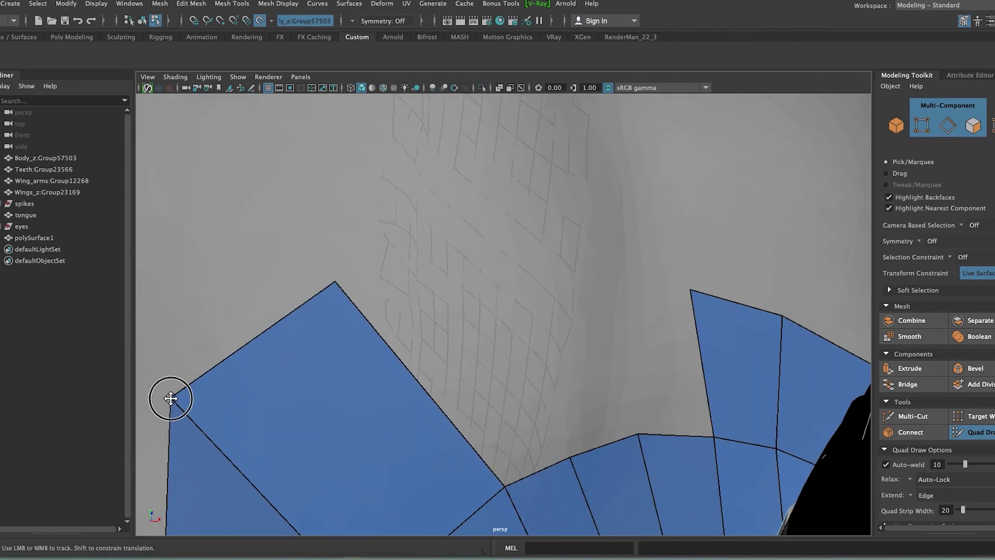
left_click_drag(266, 284, 363, 305)
left_click_drag(431, 401, 635, 341)
left_click(636, 341, "shift")
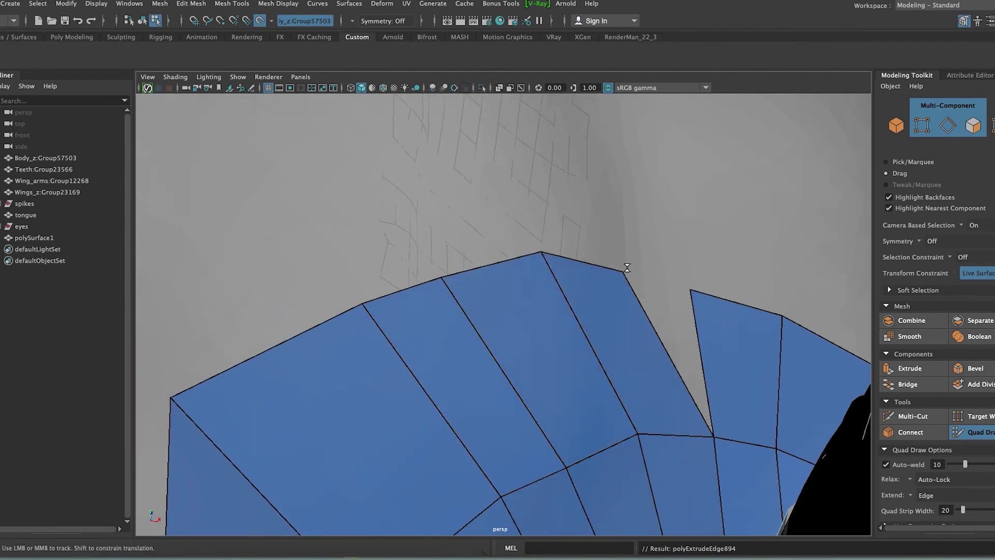
mouse_move(555, 274)
right_mouse_down("alt")
mouse_move(504, 373)
mouse_move(495, 427)
right_mouse_up("alt")
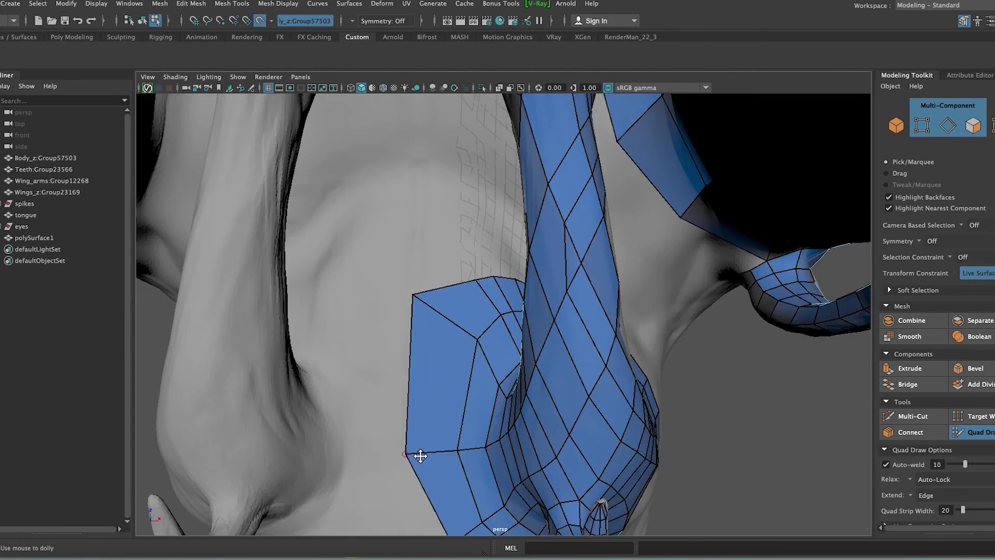
right_click_drag(420, 455, 402, 384, "alt")
mouse_move(402, 384)
left_mouse_down()
mouse_move(400, 453)
mouse_move(522, 363)
mouse_move(571, 437)
left_mouse_up()
key("ctrl+z")
Extend the vertical strip down the chest below the collar and frame it from the front.
mouse_move(477, 435)
left_mouse_down("ctrl")
mouse_move(479, 479)
mouse_move(466, 429)
mouse_move(506, 378)
mouse_move(464, 432)
mouse_move(484, 471)
mouse_move(470, 413)
mouse_move(389, 322)
mouse_move(497, 327)
mouse_move(463, 218)
mouse_move(473, 106)
left_mouse_up("ctrl")
mouse_move(473, 107)
left_mouse_down("alt")
mouse_move(489, 138)
mouse_move(456, 394)
left_mouse_up("alt")
scroll(470, 267, "up", 3)
mouse_move(470, 267)
left_mouse_down("alt")
mouse_move(555, 349)
mouse_move(584, 337)
left_mouse_up("alt")
middle_click_drag(584, 338, 436, 293, "alt")
mouse_move(436, 293)
left_mouse_down("alt")
mouse_move(270, 259)
mouse_move(297, 237)
mouse_move(343, 239)
left_mouse_up("alt")
scroll(259, 266, "up", 2)
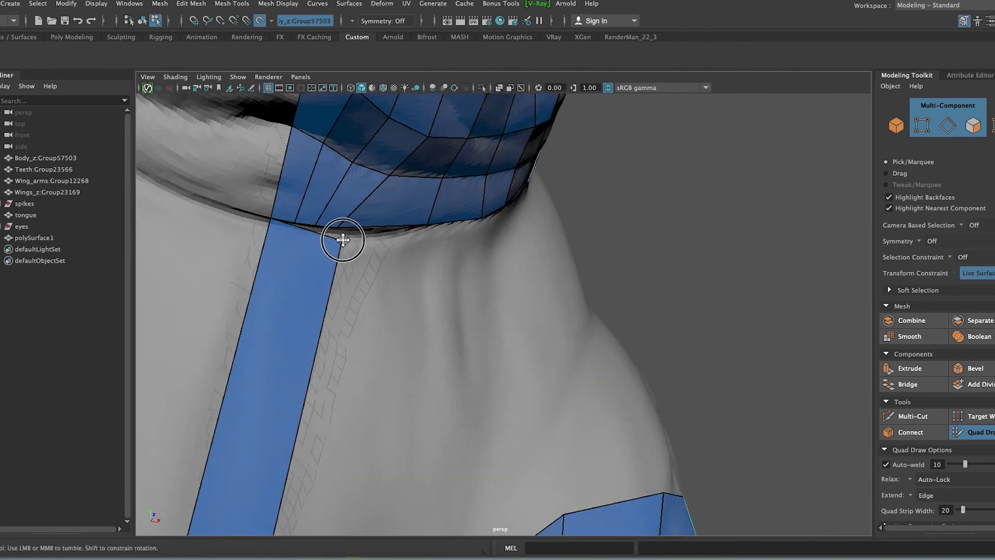
Extrude a large quad from the collar strip's edge and stretch it toward the shoulder patch.
mouse_move(393, 293)
left_mouse_down("alt")
mouse_move(466, 289)
mouse_move(363, 352)
mouse_move(315, 400)
left_mouse_up("alt")
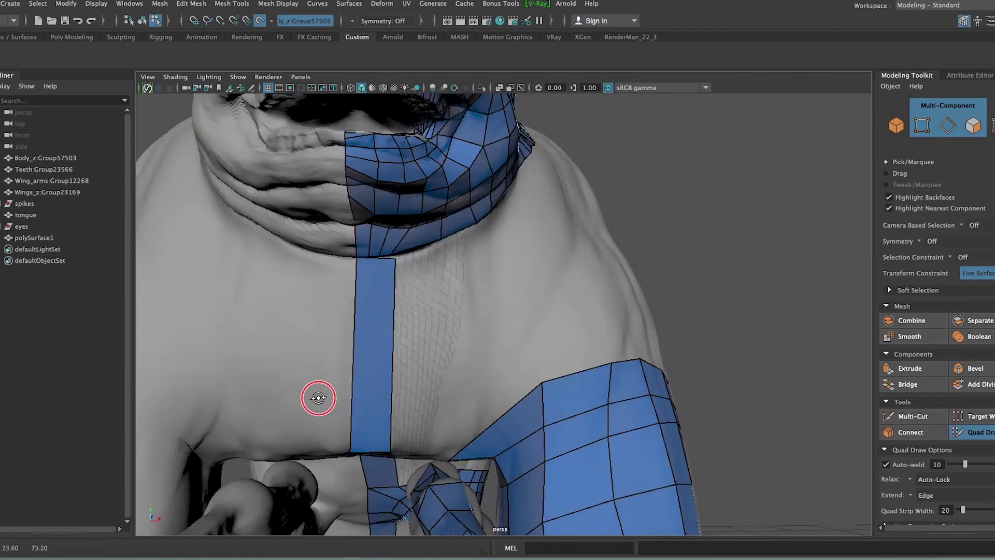
scroll(443, 369, "up", 3)
mouse_move(443, 369)
left_mouse_down("alt")
mouse_move(455, 356)
mouse_move(371, 374)
left_mouse_up("alt")
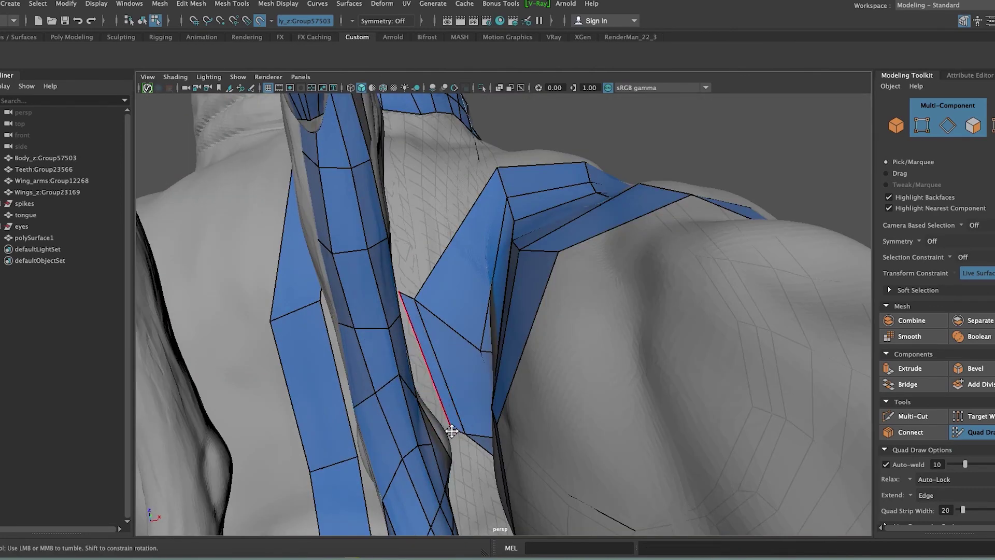
middle_click_drag(450, 430, 399, 344, "alt")
mouse_move(400, 344)
left_mouse_down("alt")
mouse_move(342, 404)
mouse_move(357, 368)
left_mouse_up("alt")
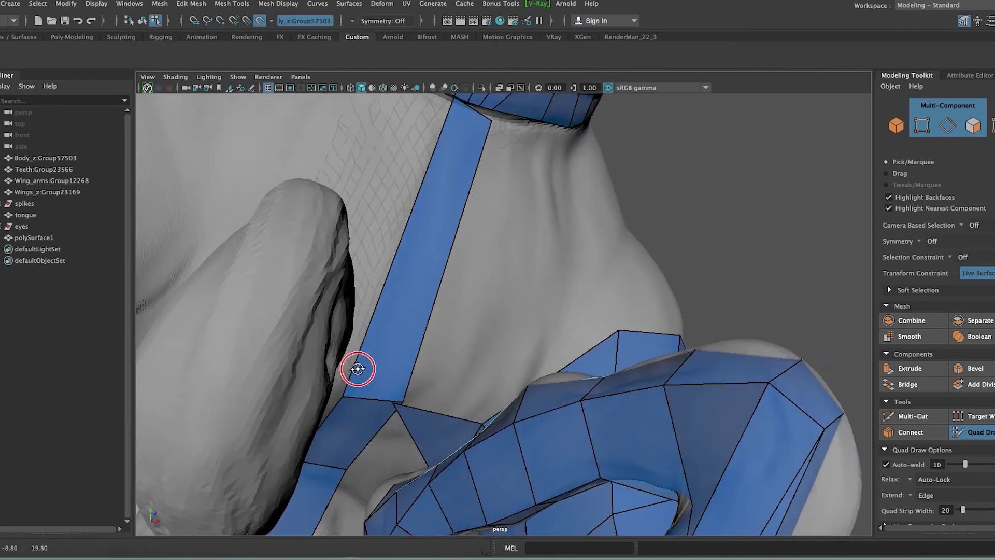
right_click_drag(358, 369, 405, 435, "alt")
left_click_drag(405, 435, 344, 351, "alt")
mouse_move(335, 293)
left_mouse_down("alt")
mouse_move(485, 367)
mouse_move(420, 311)
mouse_move(385, 413)
left_mouse_up("alt")
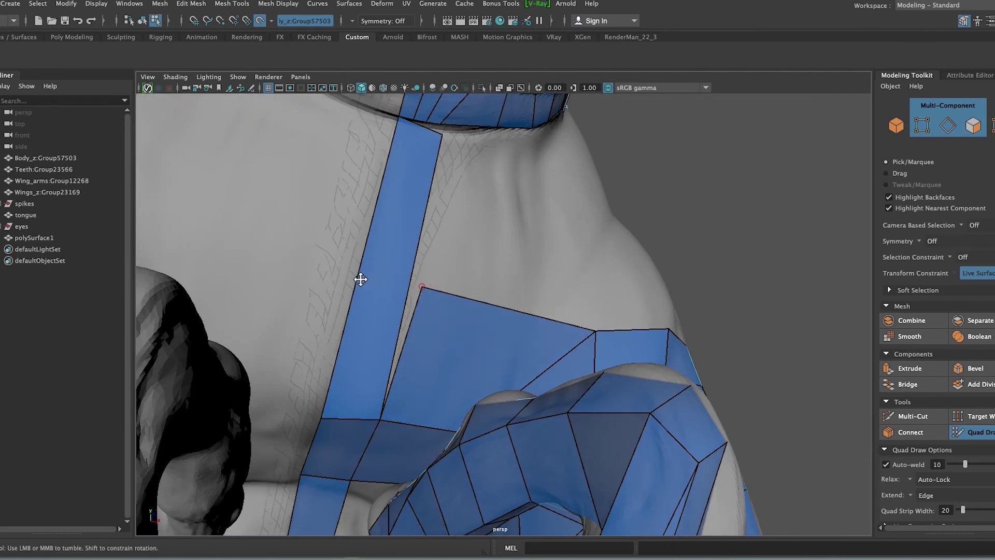
Reselect polySurface1 in the Outliner and orbit around the quad mesh.
left_click(40, 237)
right_click(40, 238)
left_click(520, 251)
mouse_move(520, 251)
left_mouse_down("alt")
mouse_move(379, 275)
mouse_move(551, 331)
mouse_move(497, 229)
mouse_move(344, 273)
mouse_move(307, 216)
mouse_move(498, 262)
mouse_move(482, 416)
mouse_move(302, 412)
mouse_move(444, 409)
mouse_move(424, 384)
mouse_move(402, 311)
mouse_move(624, 265)
left_mouse_up("alt")
mouse_move(456, 306)
left_mouse_down("alt")
mouse_move(416, 327)
mouse_move(473, 266)
mouse_move(549, 290)
mouse_move(393, 310)
mouse_move(569, 349)
mouse_move(597, 214)
left_mouse_up("alt")
mouse_move(471, 240)
left_mouse_down("alt")
mouse_move(462, 300)
mouse_move(477, 196)
mouse_move(719, 345)
mouse_move(703, 345)
left_mouse_up("alt")
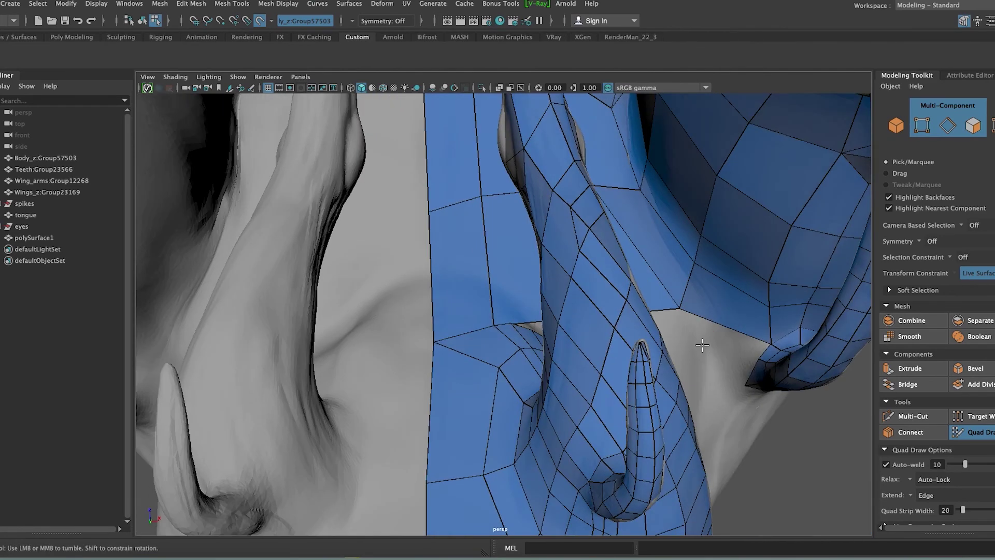
Extrude a new strip of quads from the blue mesh border near the grey gap.
left_click_drag(528, 367, 504, 348, "alt")
scroll(451, 329, "up", 5)
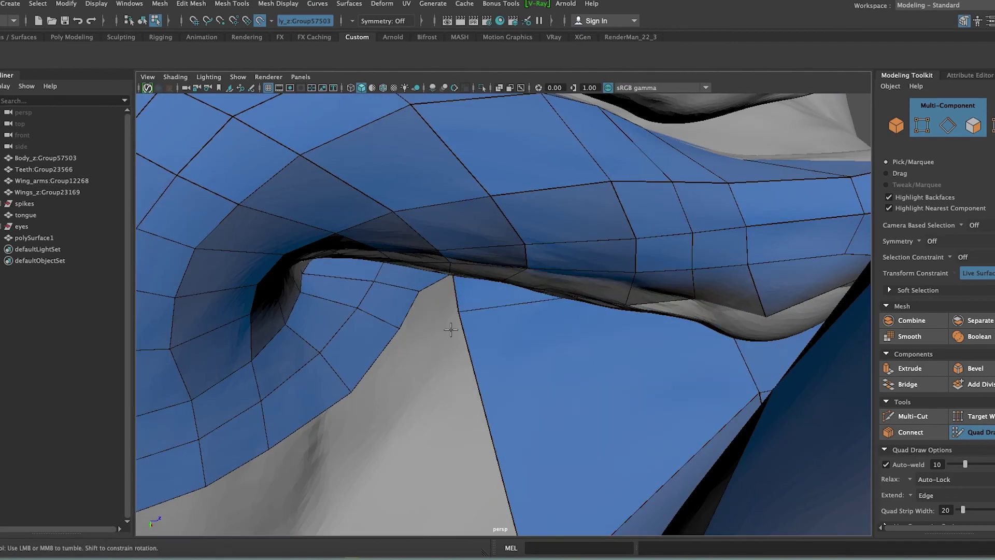
scroll(397, 328, "down", 5)
mouse_move(414, 407)
left_mouse_down("alt")
mouse_move(440, 382)
mouse_move(539, 343)
left_mouse_up("alt")
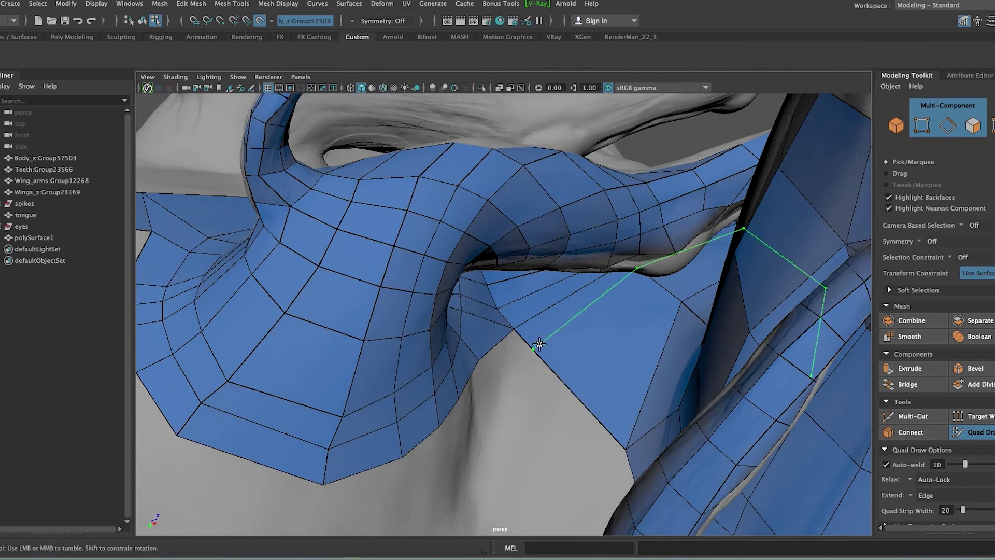
mouse_move(501, 439)
left_mouse_down("alt")
mouse_move(640, 480)
mouse_move(571, 456)
mouse_move(681, 427)
mouse_move(729, 431)
left_mouse_up("alt")
scroll(534, 434, "up", 5)
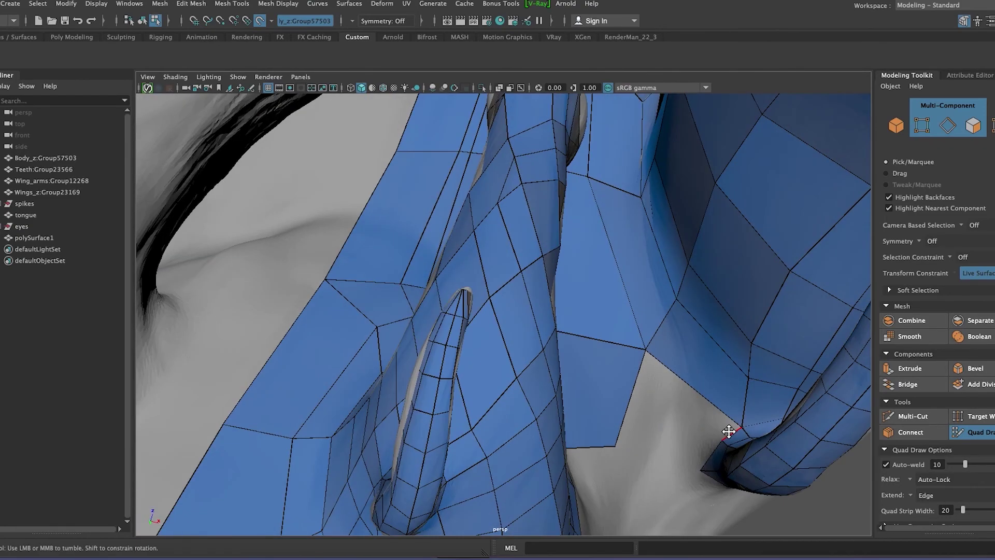
mouse_move(665, 443)
left_mouse_down("alt")
mouse_move(744, 367)
mouse_move(648, 411)
mouse_move(592, 460)
left_mouse_up("alt")
mouse_move(436, 475)
left_mouse_down("alt")
mouse_move(567, 429)
mouse_move(740, 471)
mouse_move(593, 429)
mouse_move(403, 418)
left_mouse_up("alt")
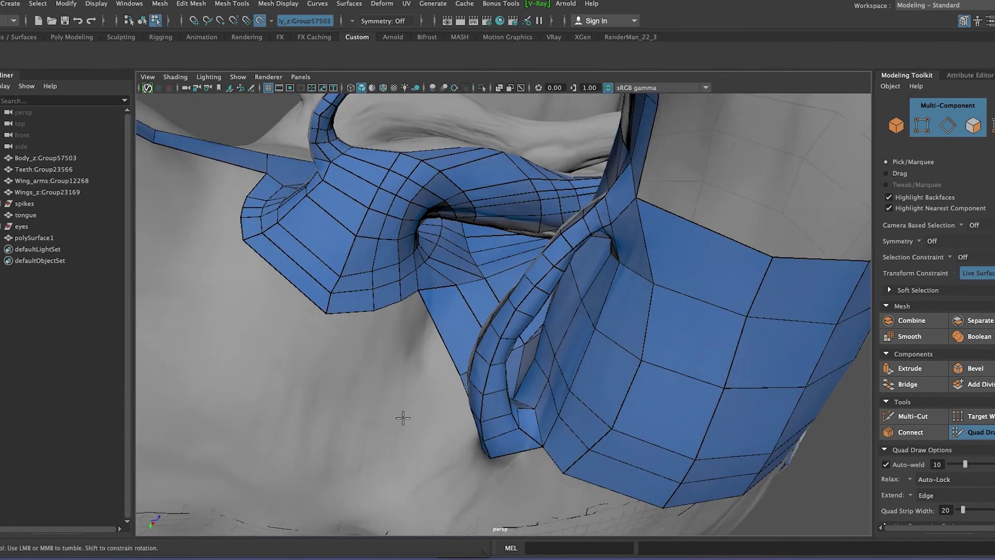
middle_click_drag(403, 418, 489, 408, "alt")
left_click_drag(488, 407, 509, 340)
Extend the neck strip downward with a small extrusion.
mouse_move(463, 411)
left_mouse_down("alt")
mouse_move(500, 402)
mouse_move(542, 467)
left_mouse_up("alt")
left_click_drag(436, 438, 456, 363, "alt")
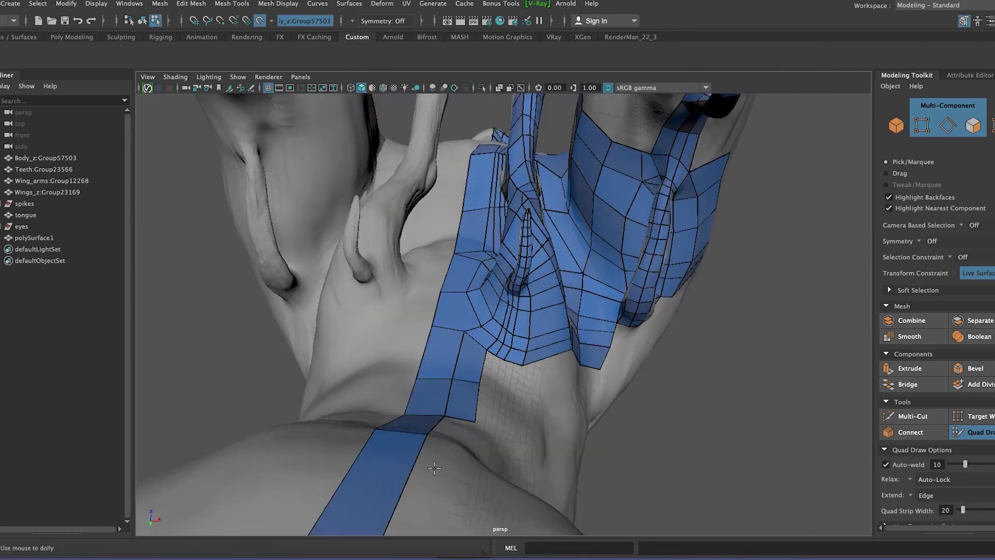
middle_click_drag(456, 363, 474, 276, "alt")
right_click_drag(459, 342, 498, 349, "alt")
mouse_move(498, 349)
left_mouse_down("alt")
mouse_move(493, 289)
mouse_move(347, 199)
left_mouse_up("alt")
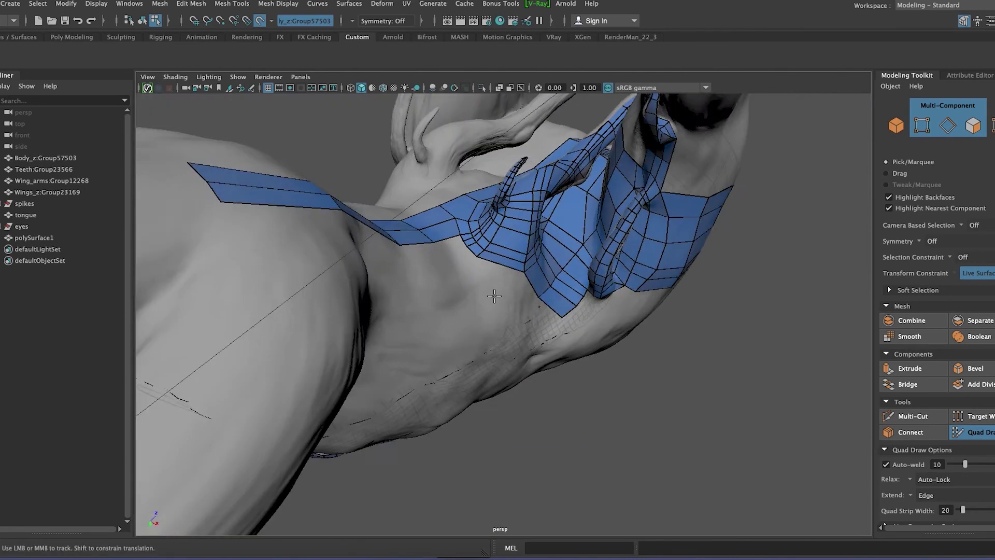
middle_click_drag(340, 268, 387, 299, "alt")
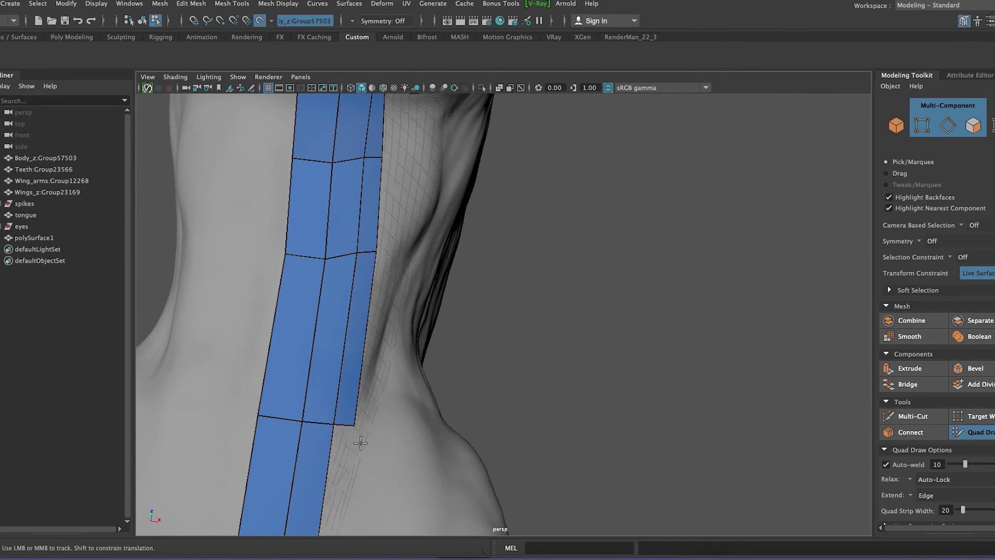
right_click_drag(360, 443, 355, 406, "alt")
left_click_drag(355, 407, 358, 161, "alt")
left_click_drag(352, 156, 364, 185)
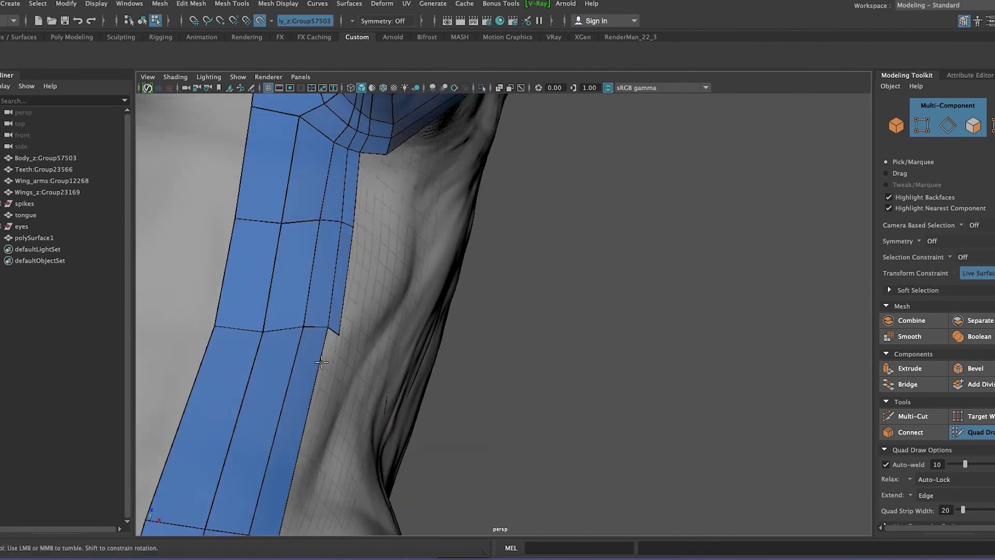
Orbit out to review the blue strip across the torso, arm, neck and head.
mouse_move(321, 363)
left_mouse_down("alt")
mouse_move(391, 458)
mouse_move(380, 285)
mouse_move(372, 299)
left_mouse_up("alt")
left_click_drag(348, 445, 286, 331, "alt")
mouse_move(286, 330)
middle_mouse_down("alt")
mouse_move(391, 326)
mouse_move(423, 354)
middle_mouse_up("alt")
mouse_move(423, 355)
left_mouse_down("alt")
mouse_move(389, 377)
mouse_move(404, 165)
left_mouse_up("alt")
mouse_move(404, 165)
right_mouse_down("alt")
mouse_move(489, 238)
mouse_move(407, 211)
right_mouse_up("alt")
right_click_drag(642, 151, 579, 239, "alt")
mouse_move(579, 239)
left_mouse_down("alt")
mouse_move(556, 262)
mouse_move(679, 288)
mouse_move(624, 206)
mouse_move(710, 286)
mouse_move(739, 335)
mouse_move(686, 344)
left_mouse_up("alt")
left_click_drag(522, 471, 546, 494, "alt")
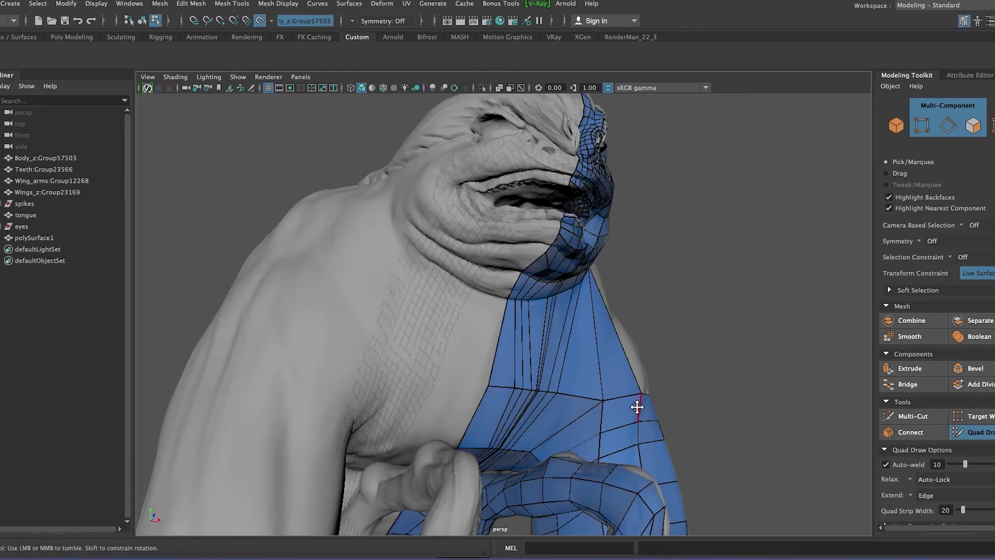
Relax the blue quads on the neck strip so they spread evenly, checking from several angles.
left_click_drag(638, 407, 575, 404, "alt")
left_click_drag(550, 353, 515, 291, "shift")
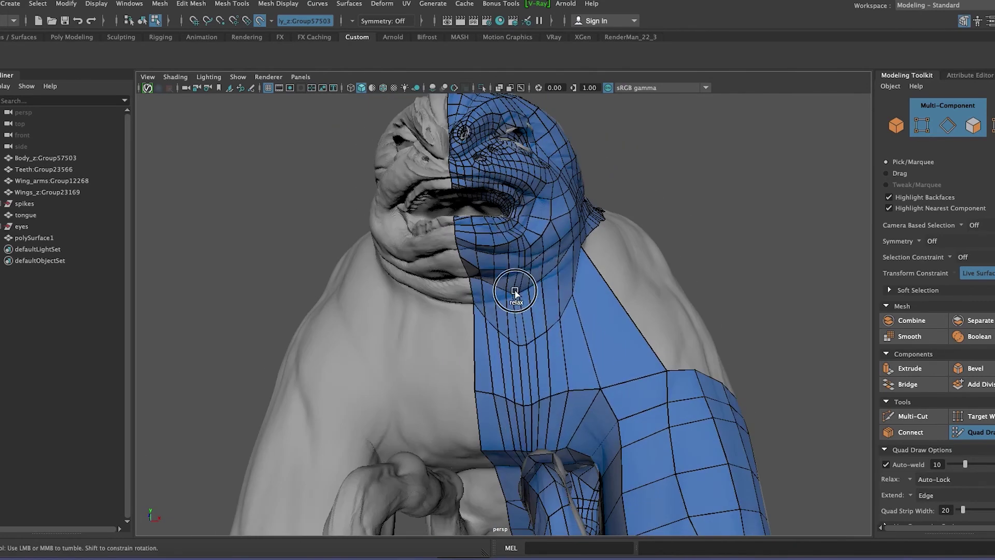
left_click_drag(493, 484, 502, 328, "alt")
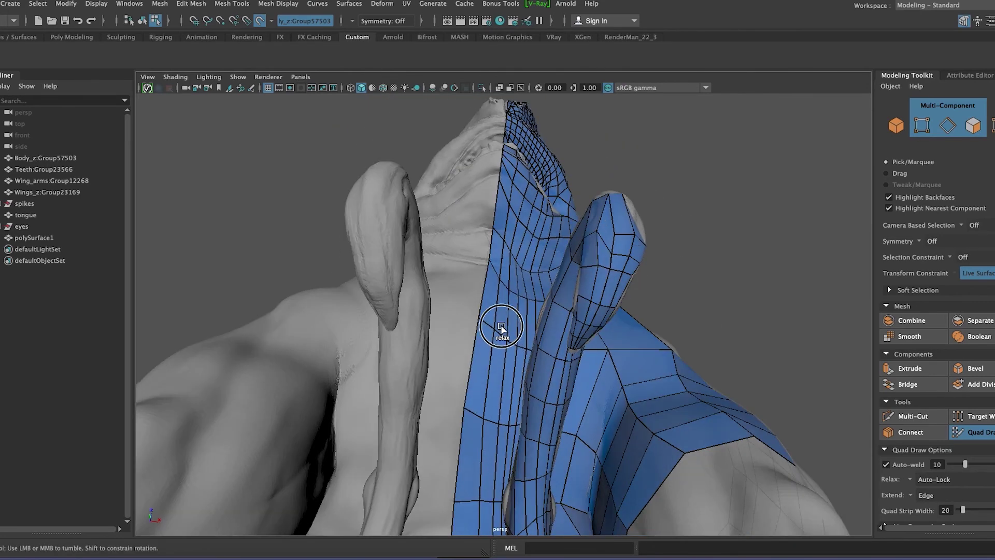
mouse_move(453, 456)
left_mouse_down("alt")
mouse_move(464, 515)
mouse_move(486, 515)
mouse_move(451, 278)
mouse_move(526, 407)
left_mouse_up("alt")
mouse_move(335, 486)
left_mouse_down("alt")
mouse_move(415, 289)
mouse_move(402, 473)
mouse_move(460, 484)
left_mouse_up("alt")
middle_click_drag(460, 484, 345, 330, "alt")
left_click_drag(420, 354, 389, 253, "alt")
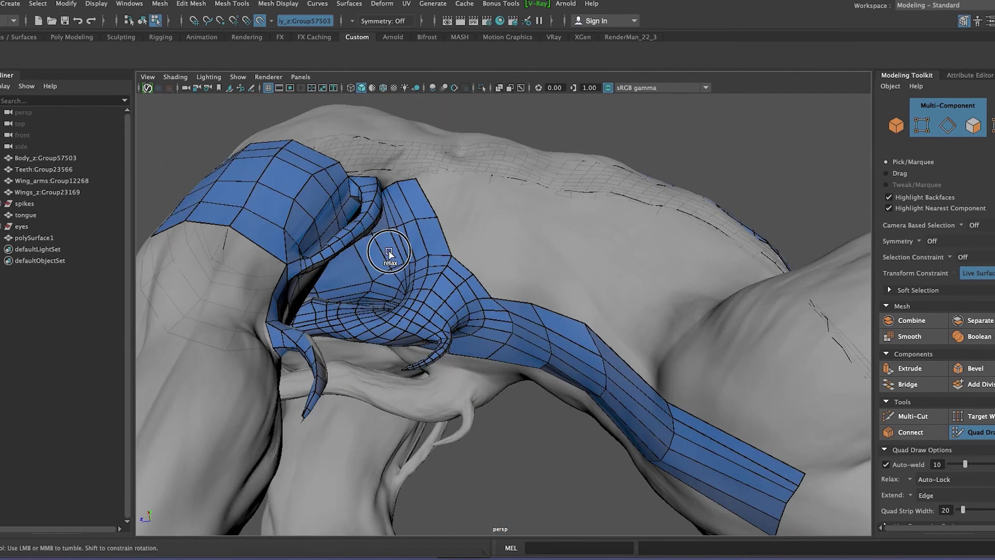
mouse_move(415, 318)
left_mouse_down("alt")
mouse_move(390, 282)
mouse_move(589, 342)
mouse_move(596, 314)
mouse_move(474, 182)
mouse_move(571, 332)
mouse_move(656, 283)
mouse_move(472, 165)
left_mouse_up("alt")
left_click_drag(504, 195, 397, 195, "alt")
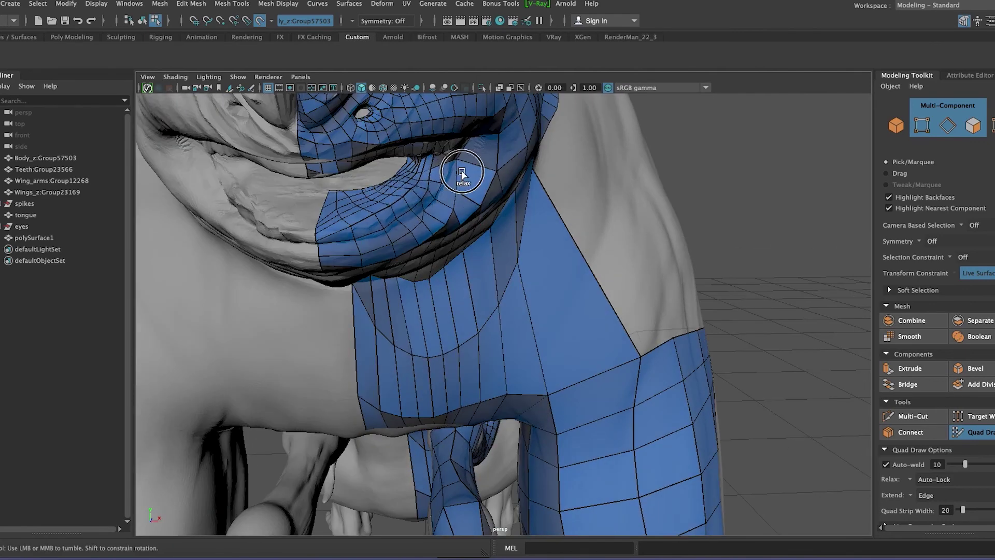
left_click_drag(462, 174, 538, 173, "alt")
Extrude new rows of quads from the neck and chest patch border.
left_click_drag(491, 402, 522, 288, "alt")
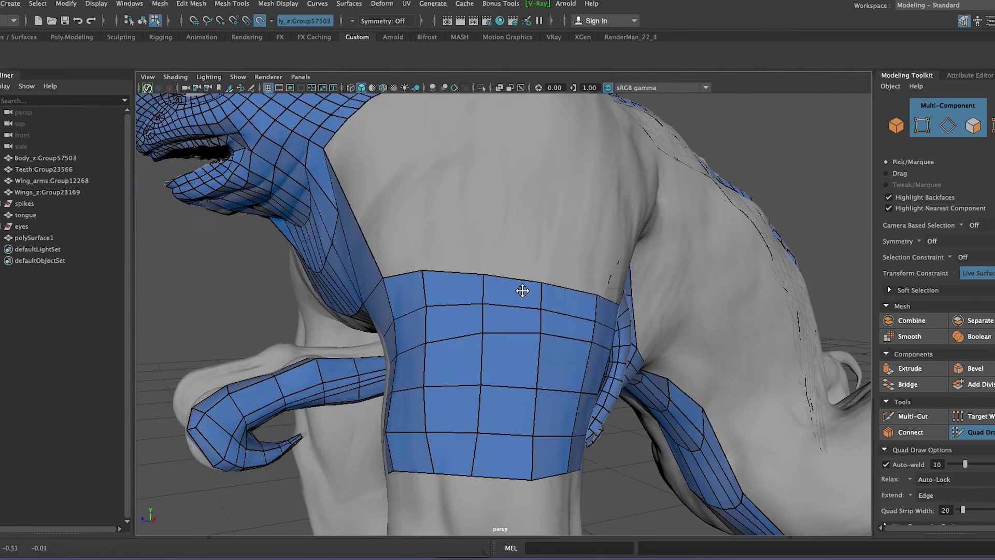
mouse_move(444, 427)
left_mouse_down("alt")
mouse_move(644, 311)
mouse_move(403, 386)
left_mouse_up("alt")
mouse_move(391, 469)
left_mouse_down("alt")
mouse_move(315, 289)
mouse_move(333, 418)
mouse_move(280, 345)
mouse_move(408, 331)
mouse_move(382, 311)
mouse_move(542, 366)
left_mouse_up("alt")
right_click_drag(542, 366, 595, 285, "alt")
left_click_drag(596, 285, 561, 261, "alt")
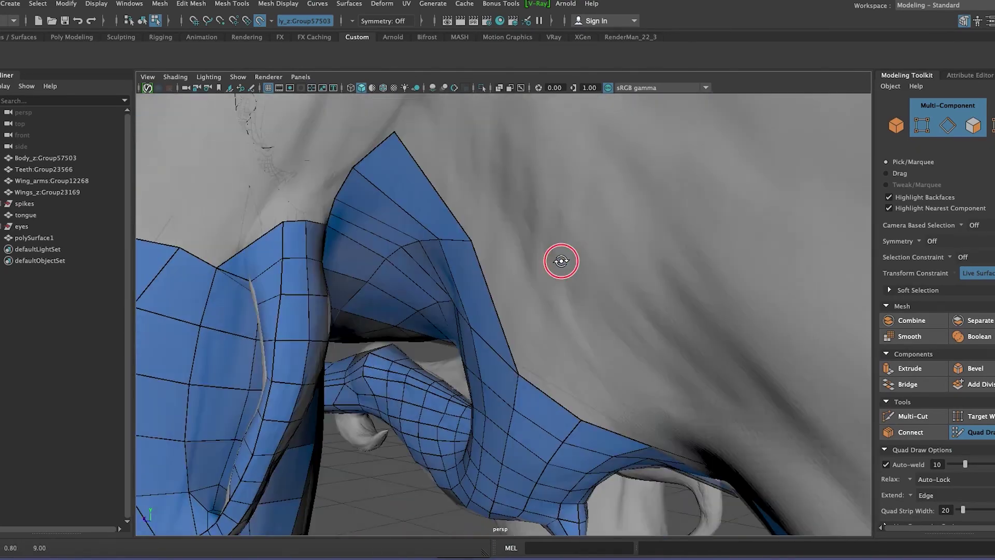
left_click_drag(283, 204, 358, 171, "alt")
mouse_move(358, 171)
left_mouse_down()
mouse_move(356, 161)
mouse_move(307, 167)
left_mouse_up()
mouse_move(307, 167)
left_mouse_down()
mouse_move(321, 146)
mouse_move(318, 182)
mouse_move(330, 150)
mouse_move(349, 191)
mouse_move(451, 269)
mouse_move(511, 216)
mouse_move(342, 172)
left_mouse_up()
Delete the stray diagonal edge, undo an unwanted strip extension, and fill the gap quad beside it.
left_click(414, 225, "ctrl+shift")
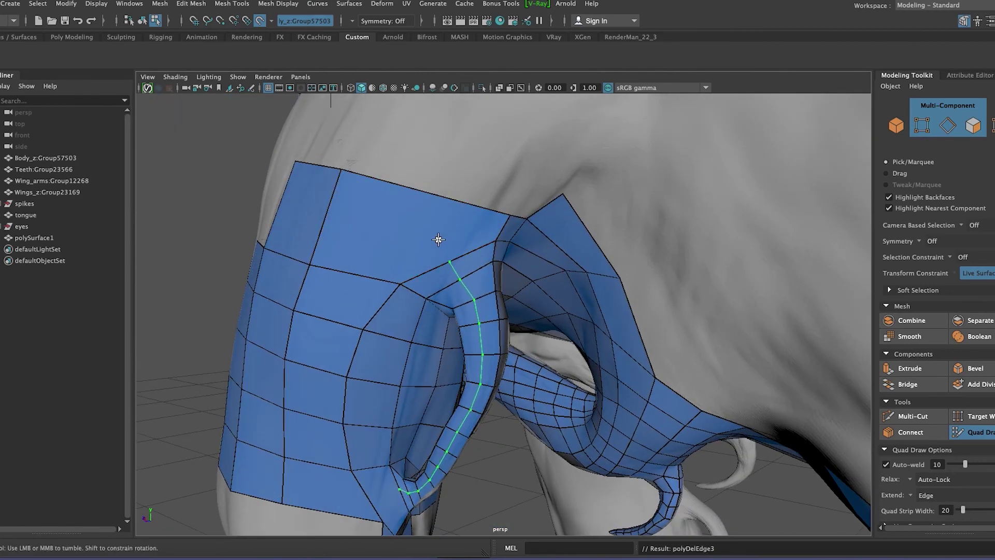
mouse_move(367, 226)
left_mouse_down("alt")
mouse_move(434, 285)
mouse_move(646, 233)
mouse_move(451, 211)
left_mouse_up("alt")
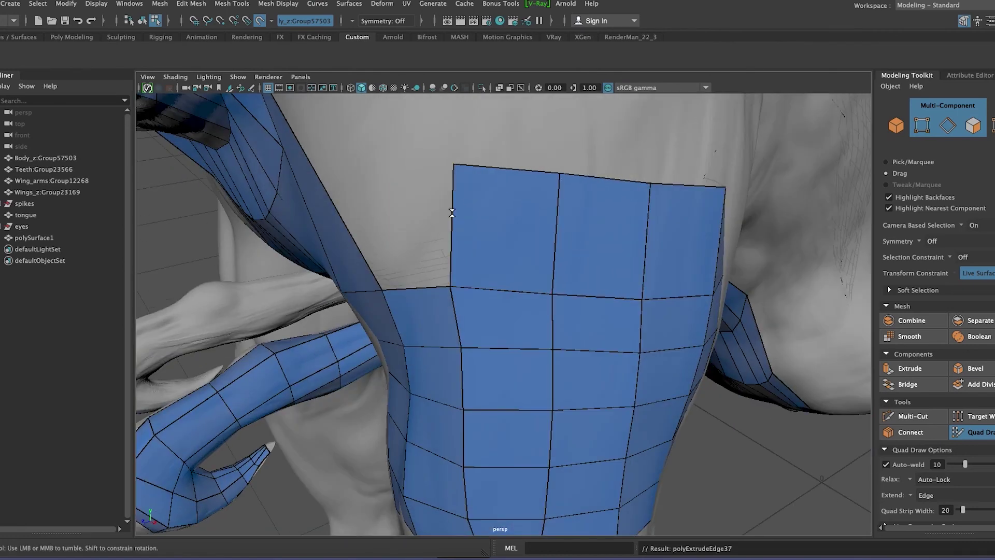
key("ctrl+z")
left_click(624, 256, "shift")
mouse_move(624, 255)
left_mouse_down("alt")
mouse_move(522, 178)
mouse_move(435, 209)
left_mouse_up("alt")
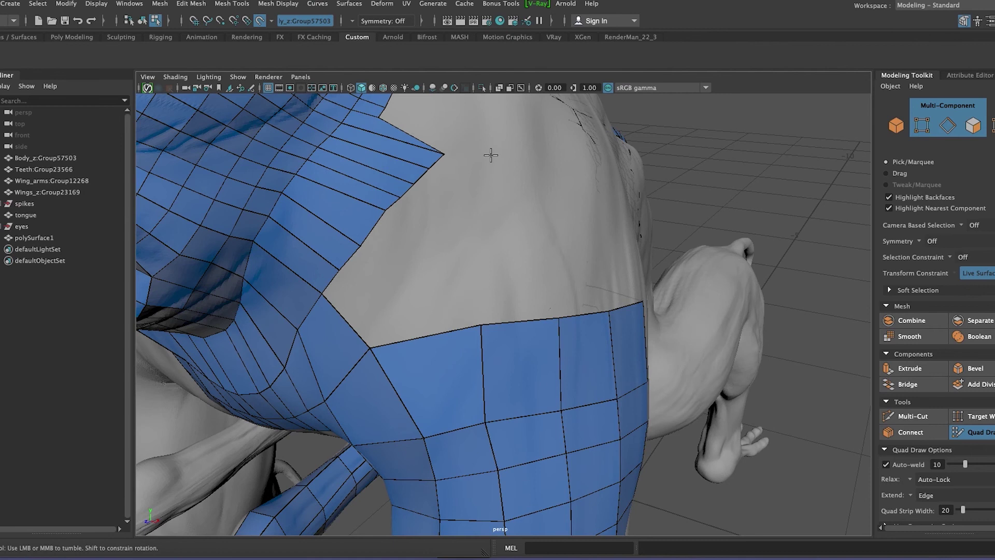
left_click_drag(490, 155, 426, 256, "alt")
mouse_move(467, 163)
left_mouse_down("alt")
mouse_move(454, 266)
mouse_move(320, 239)
left_mouse_up("alt")
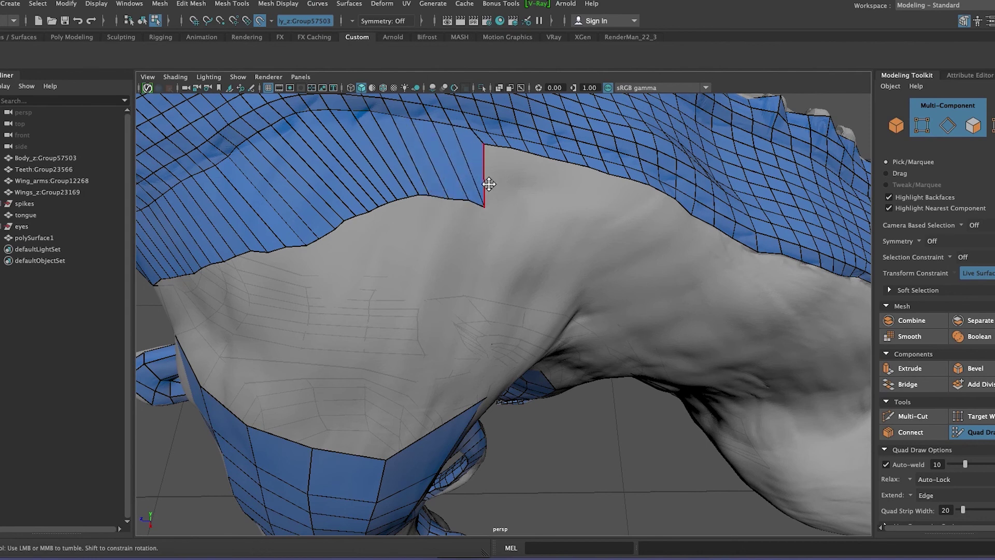
Pull the border's peak vertex down to reshape the notch, undoing a tweak to the lower quads.
left_click_drag(538, 214, 572, 234, "alt")
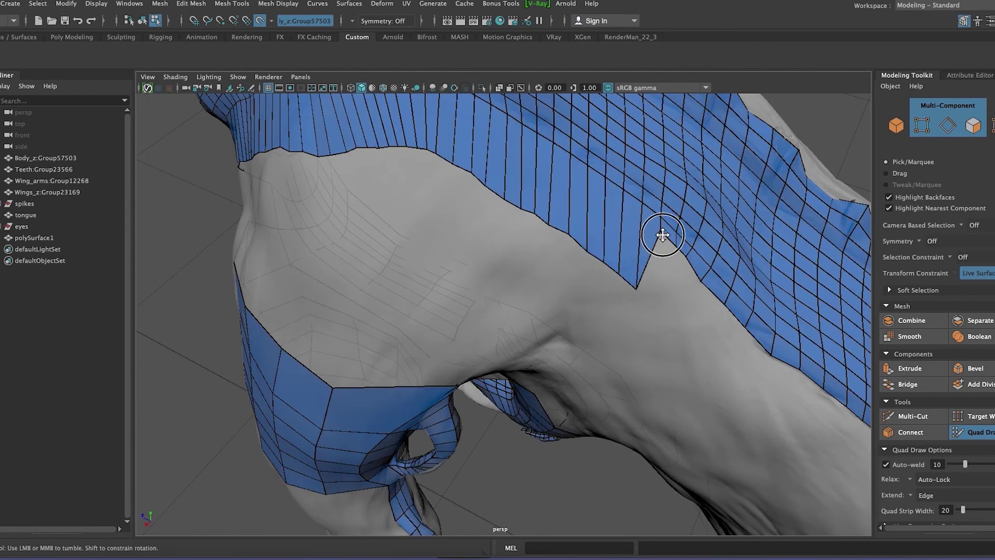
left_click_drag(662, 235, 688, 344)
middle_click_drag(753, 401, 577, 302, "alt")
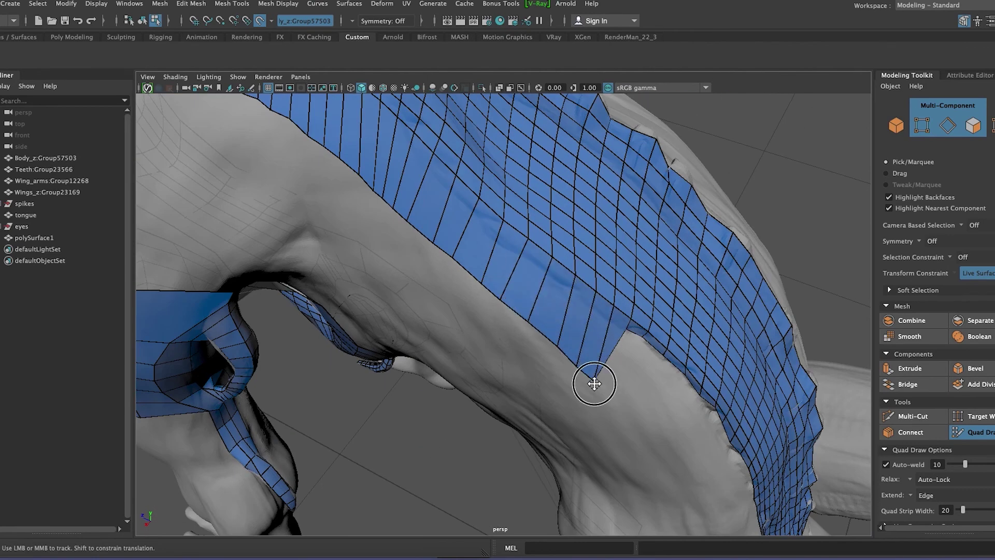
left_click_drag(640, 415, 501, 265, "alt")
scroll(598, 358, "up", 3)
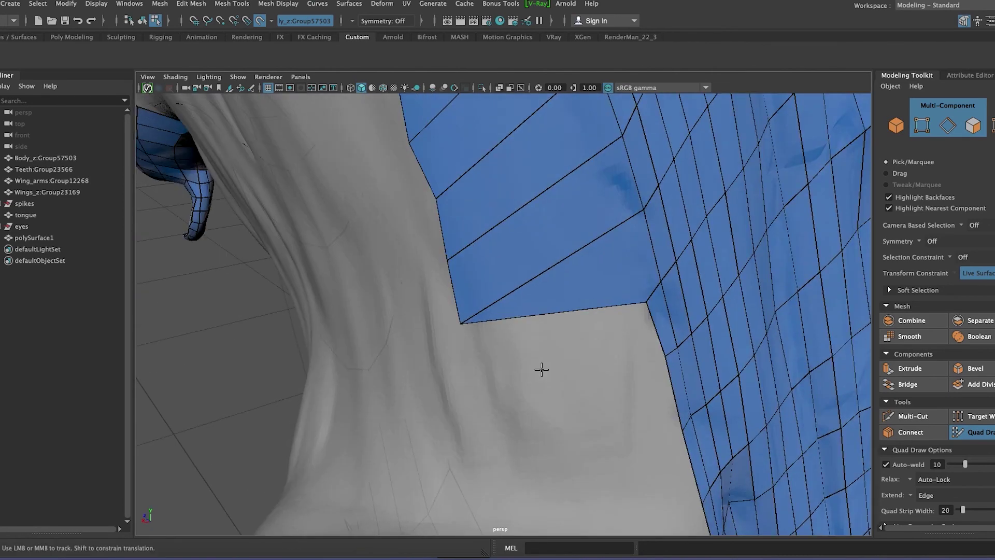
mouse_move(527, 476)
left_mouse_down("alt")
mouse_move(567, 355)
mouse_move(546, 348)
mouse_move(600, 414)
mouse_move(599, 378)
mouse_move(628, 408)
mouse_move(443, 393)
mouse_move(473, 382)
mouse_move(540, 442)
mouse_move(543, 298)
left_mouse_up("alt")
scroll(524, 363, "up", 2)
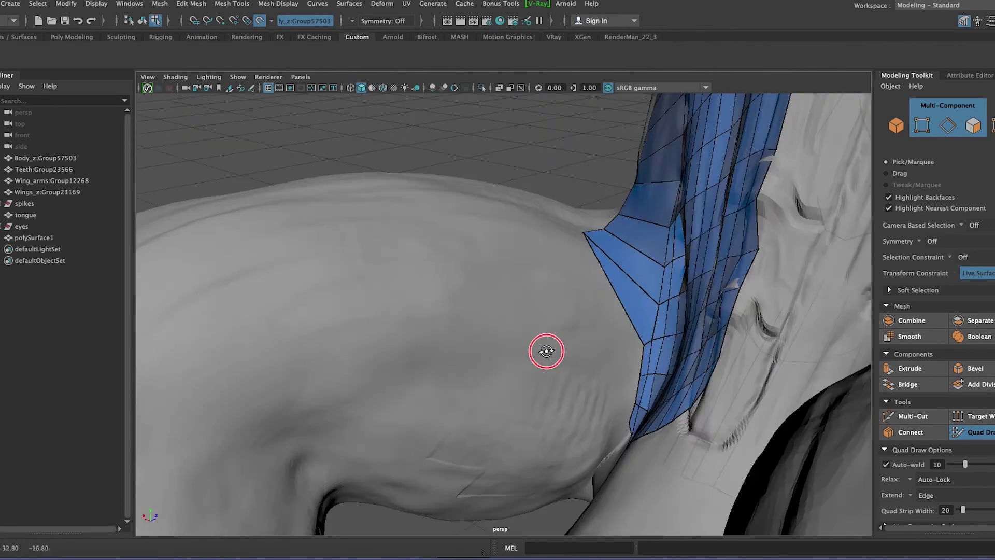
mouse_move(510, 403)
left_mouse_down("alt")
mouse_move(518, 389)
mouse_move(471, 360)
mouse_move(519, 390)
left_mouse_up("alt")
key("ctrl+z")
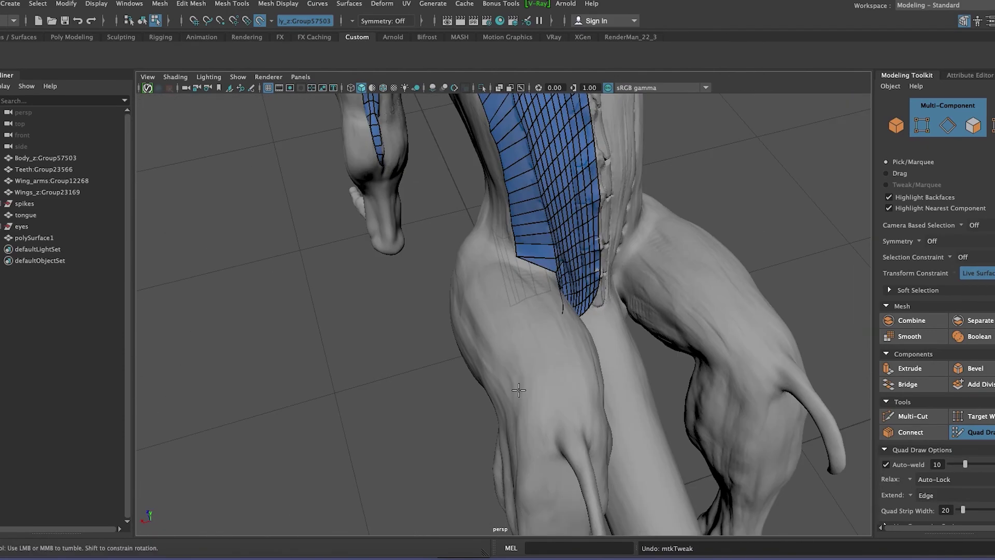
mouse_move(531, 356)
left_mouse_down("alt")
mouse_move(445, 333)
mouse_move(487, 405)
left_mouse_up("alt")
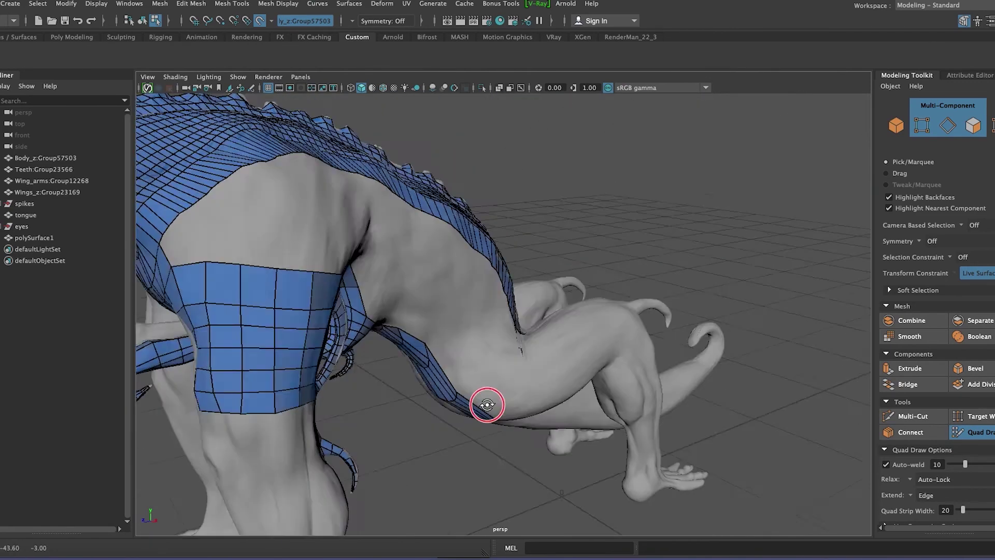
middle_click_drag(487, 404, 369, 325, "alt")
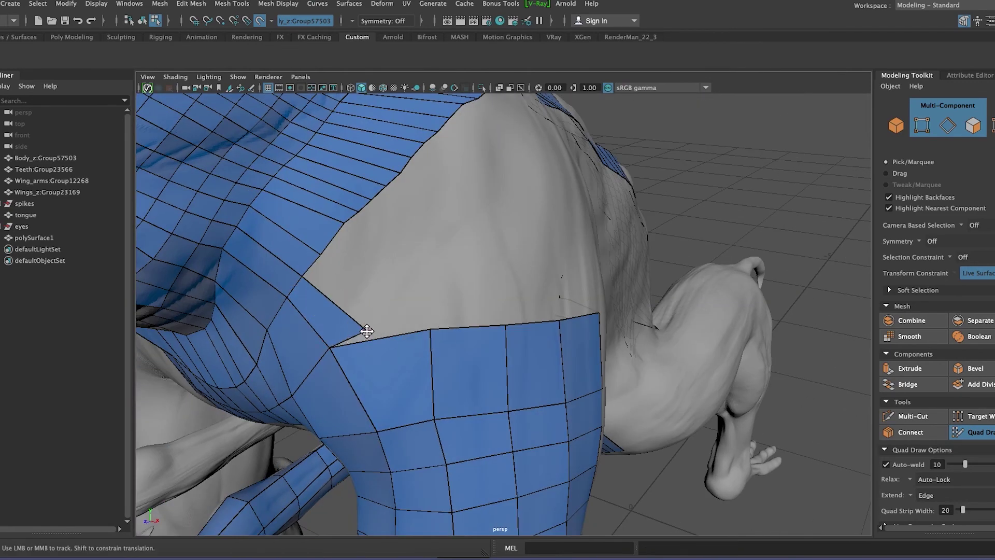
Extend quad strips along the diagonal shoulder edge.
mouse_move(396, 323)
left_mouse_down()
mouse_move(434, 328)
mouse_move(371, 337)
mouse_move(373, 310)
left_mouse_up()
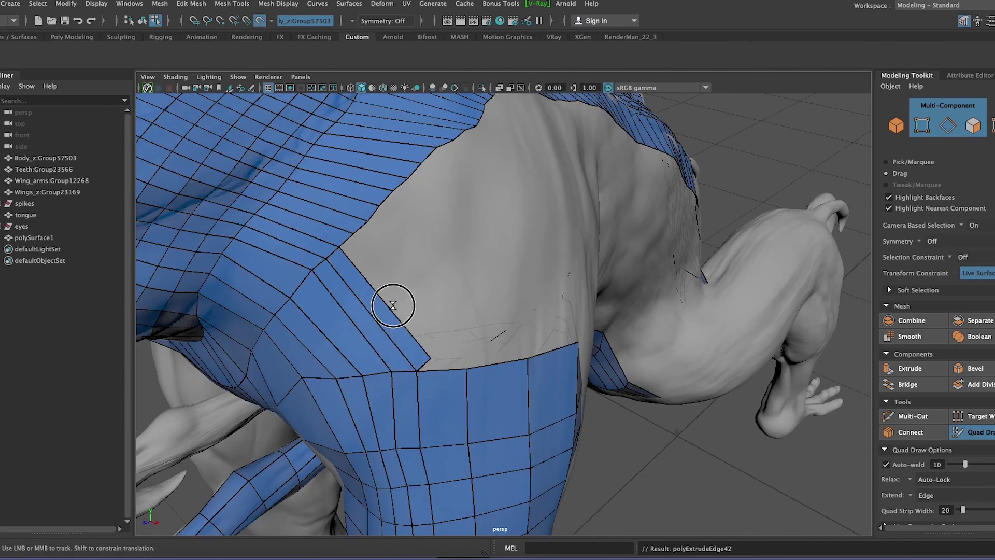
left_click_drag(432, 357, 412, 302)
mouse_move(505, 324)
left_mouse_down("alt")
mouse_move(306, 271)
mouse_move(372, 336)
left_mouse_up("alt")
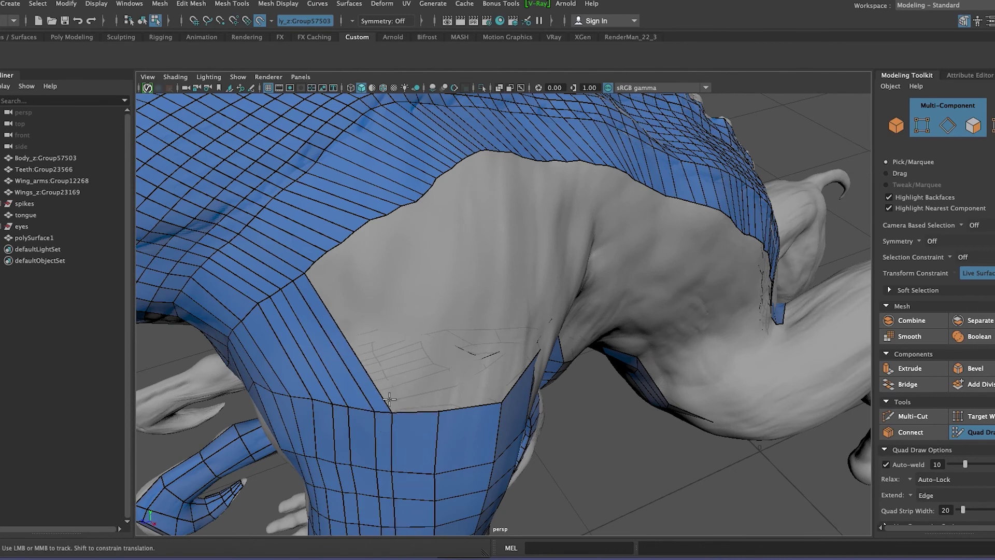
middle_click_drag(437, 420, 267, 296, "alt")
left_click_drag(267, 295, 396, 416)
left_click_drag(440, 450, 416, 375)
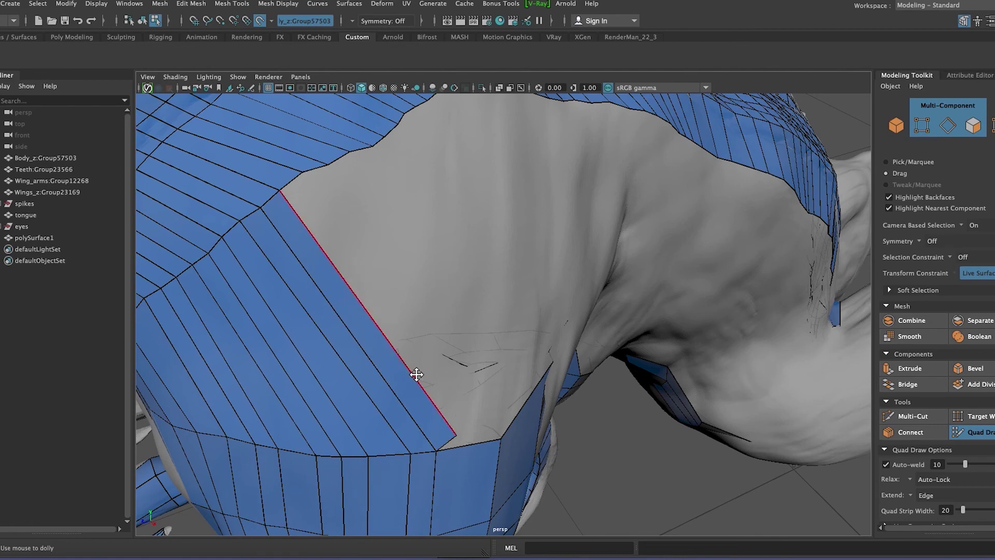
left_click_drag(455, 322, 328, 252, "alt")
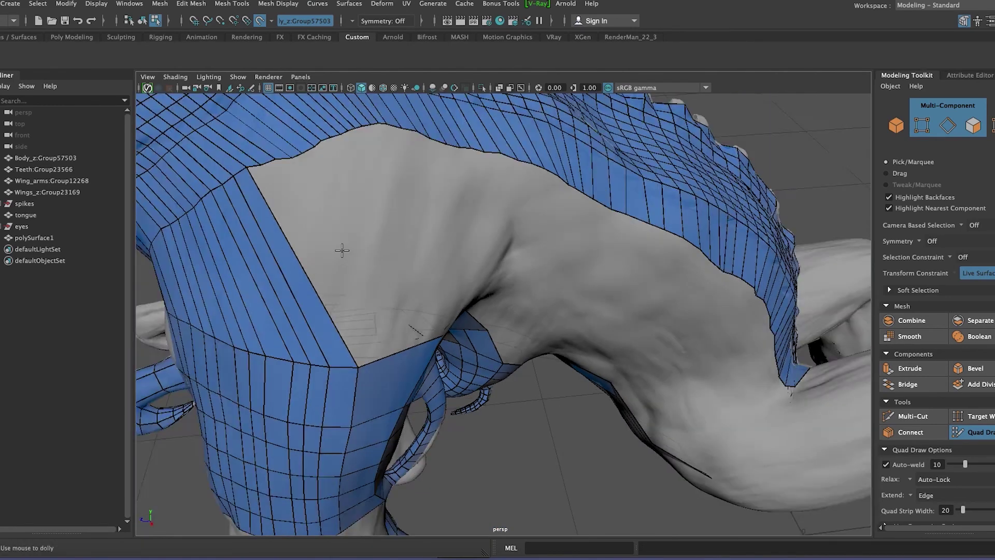
right_click_drag(329, 252, 280, 311, "alt")
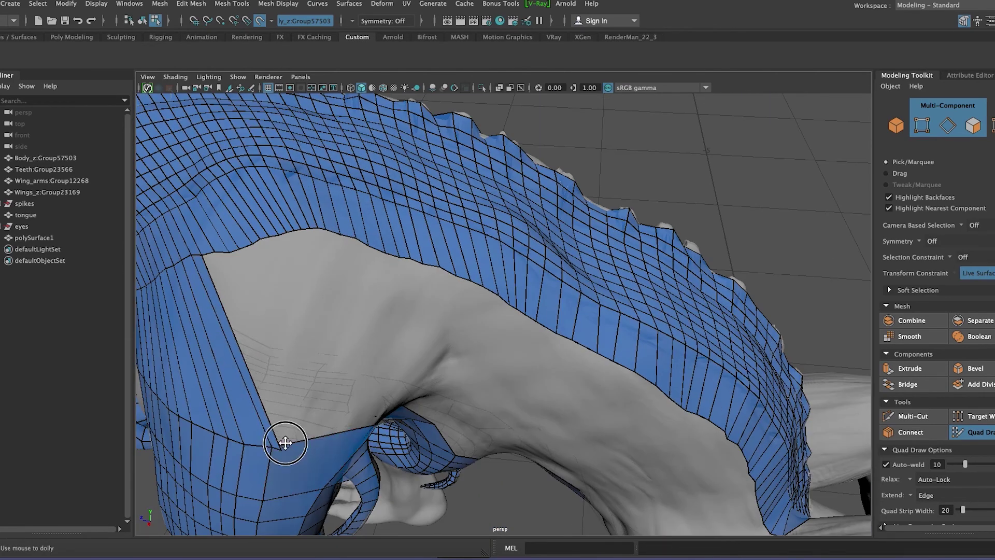
left_click_drag(286, 470, 229, 458, "alt")
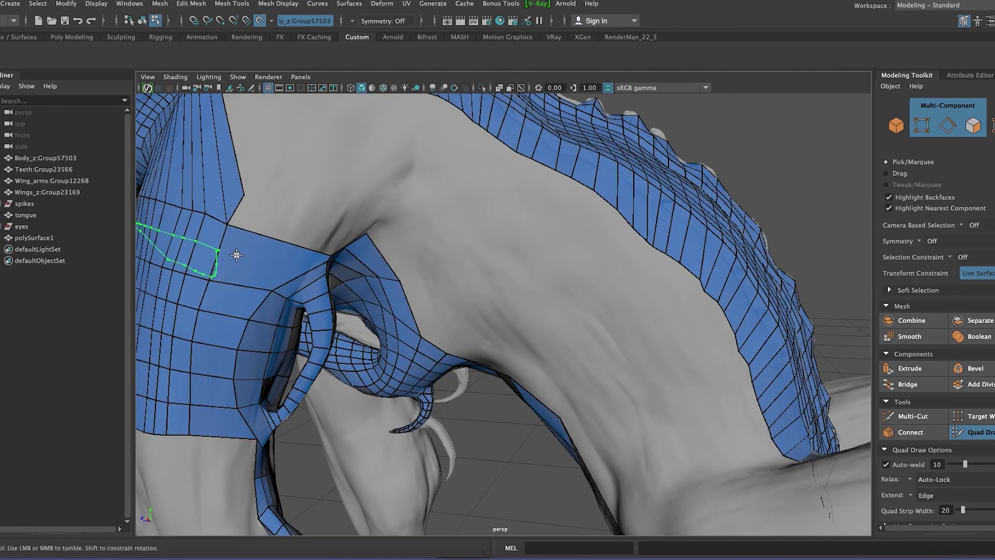
left_click_drag(273, 277, 284, 282, "alt")
middle_click_drag(285, 282, 316, 236, "alt")
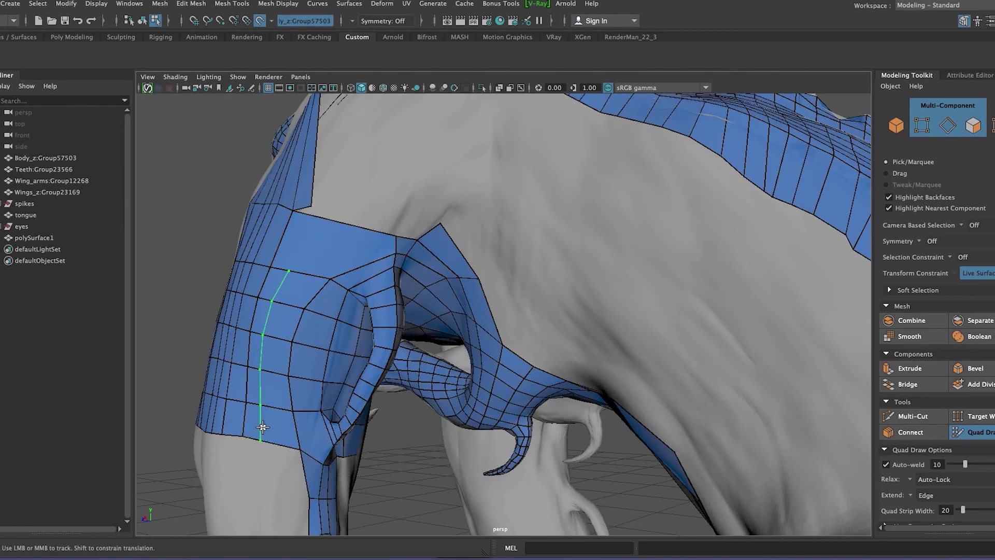
Delete the large quad above the shoulder band and relax the top border vertices onto the sculpt.
left_click(311, 239, "ctrl+shift")
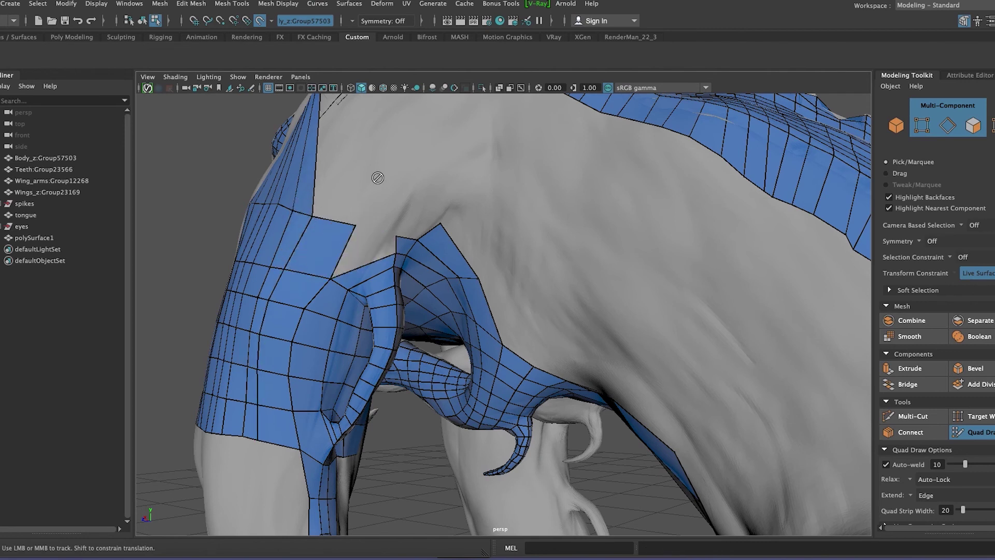
left_click_drag(329, 221, 456, 331, "alt")
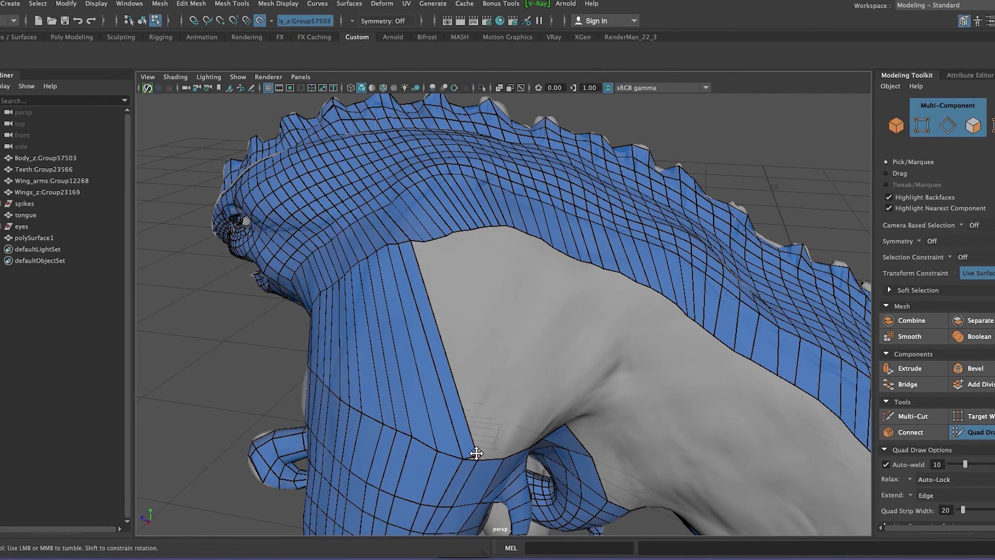
left_click_drag(476, 453, 409, 362, "alt")
left_click_drag(451, 480, 420, 392, "alt")
mouse_move(410, 295)
left_mouse_down("alt")
mouse_move(462, 256)
mouse_move(462, 353)
left_mouse_up("alt")
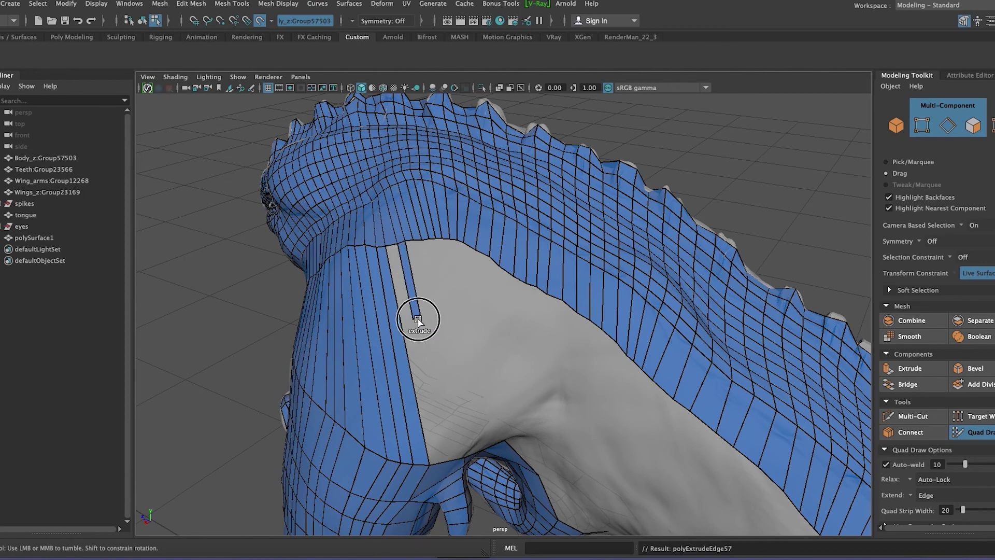
right_click_drag(398, 282, 318, 199, "alt")
left_click_drag(333, 194, 324, 180)
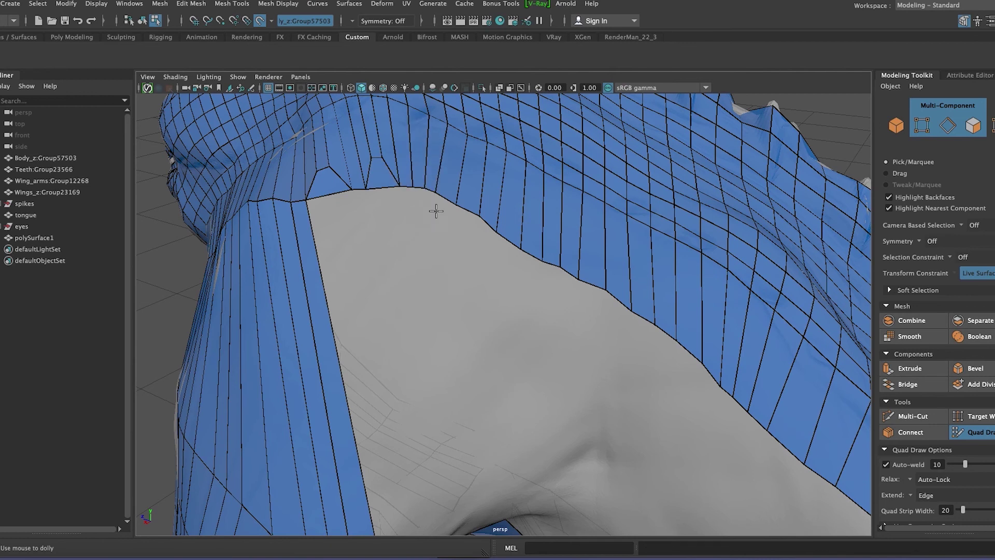
left_click_drag(476, 255, 519, 201)
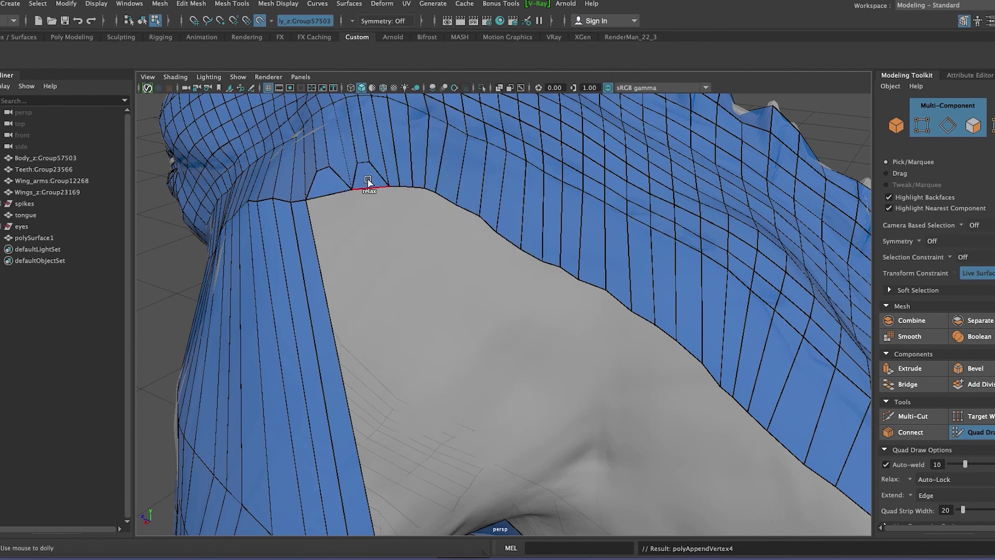
Fill the gaps along the neck band's jagged lower border with new quads.
left_click_drag(516, 217, 499, 288, "alt")
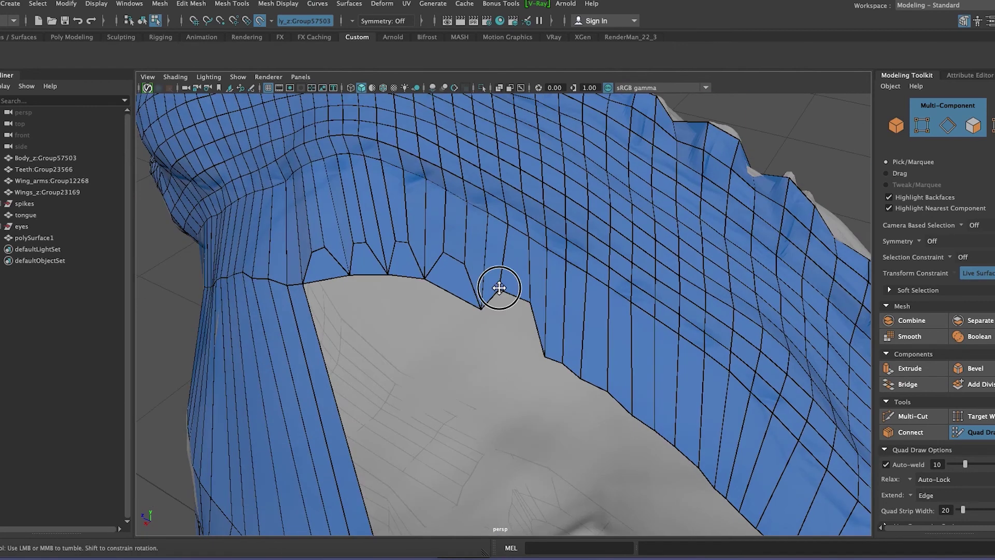
middle_click_drag(467, 378, 466, 307, "alt")
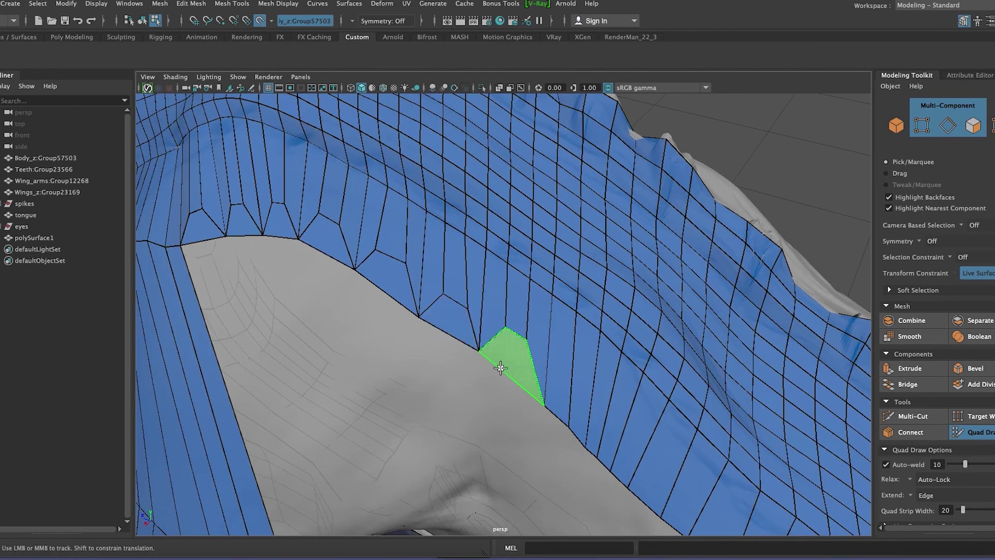
left_click(512, 380, "shift")
middle_click_drag(512, 381, 461, 313, "alt")
left_click(450, 328, "shift")
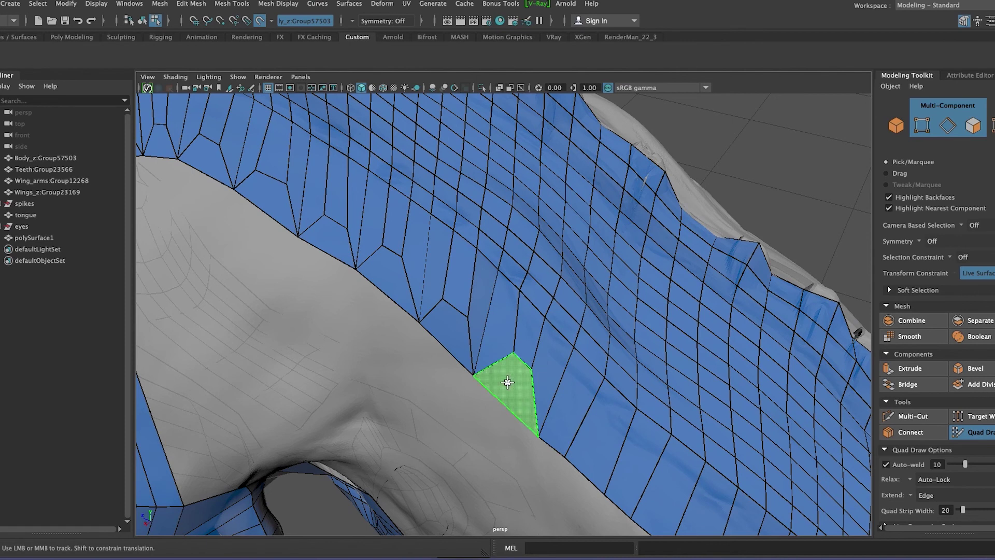
left_click(507, 383, "shift")
middle_click_drag(508, 383, 473, 323, "alt")
left_click(554, 426, "shift")
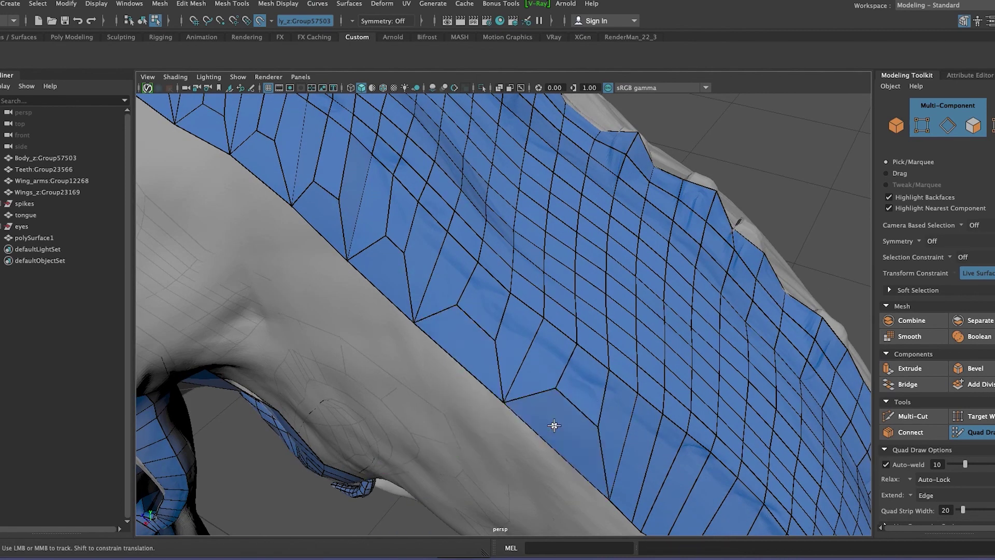
middle_click_drag(554, 426, 482, 344, "alt")
left_click(533, 419, "shift")
middle_click_drag(533, 419, 442, 347, "alt")
mouse_move(442, 346)
left_mouse_down("alt")
mouse_move(378, 427)
mouse_move(356, 351)
left_mouse_up("alt")
left_click(355, 351, "shift")
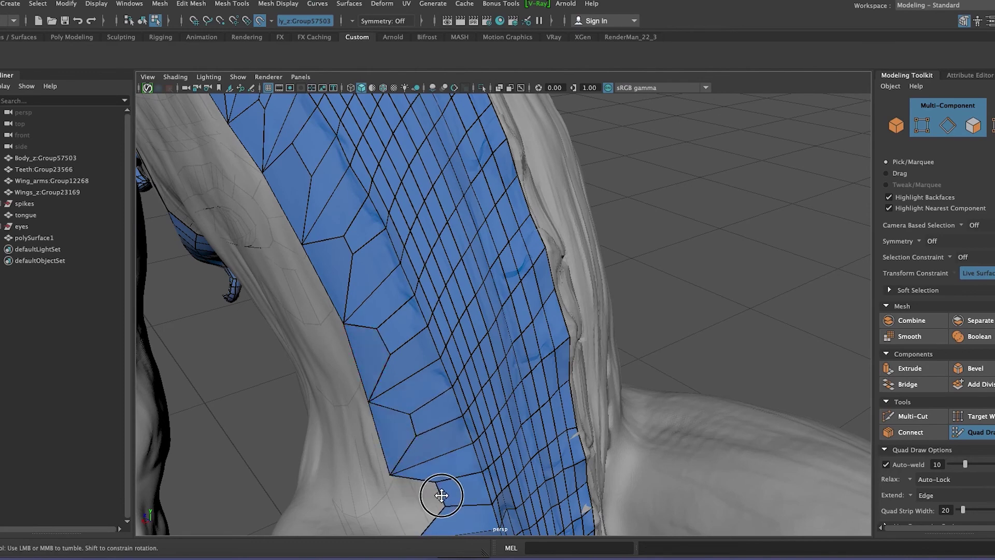
Extend a quad strip up the side of the neck.
mouse_move(441, 495)
left_mouse_down("alt")
mouse_move(363, 469)
mouse_move(337, 407)
mouse_move(344, 328)
mouse_move(328, 460)
mouse_move(271, 419)
mouse_move(406, 344)
mouse_move(251, 290)
mouse_move(264, 245)
left_mouse_up("alt")
mouse_move(261, 153)
left_mouse_down("alt")
mouse_move(255, 257)
mouse_move(249, 247)
mouse_move(334, 299)
mouse_move(262, 166)
mouse_move(296, 256)
mouse_move(371, 292)
mouse_move(395, 250)
mouse_move(299, 211)
left_mouse_up("alt")
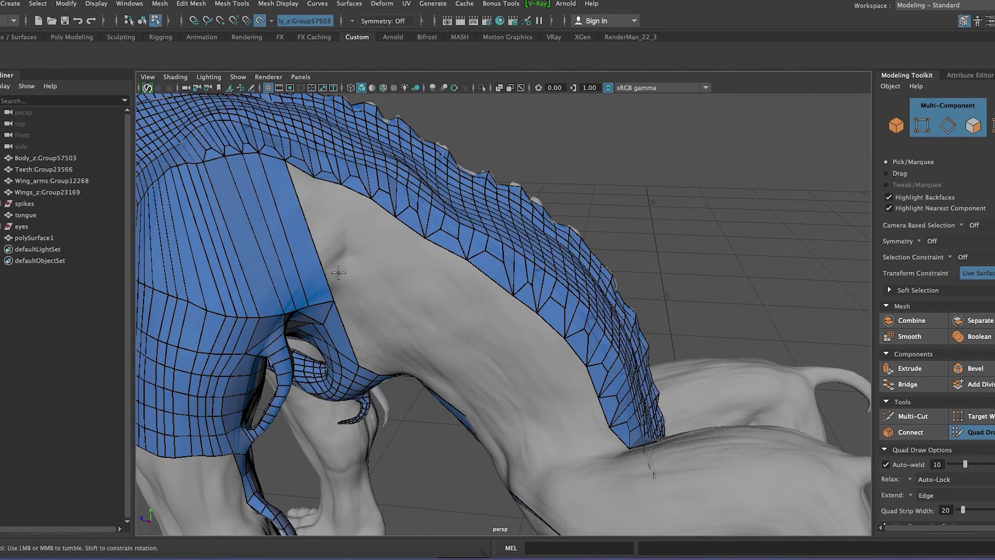
mouse_move(338, 273)
left_mouse_down("alt")
mouse_move(366, 267)
mouse_move(312, 204)
mouse_move(362, 215)
mouse_move(325, 260)
left_mouse_up("alt")
mouse_move(356, 215)
left_mouse_down("alt")
mouse_move(301, 246)
mouse_move(308, 234)
left_mouse_up("alt")
mouse_move(399, 315)
left_mouse_down("alt")
mouse_move(349, 322)
mouse_move(435, 328)
mouse_move(361, 311)
left_mouse_up("alt")
mouse_move(352, 228)
left_mouse_down("alt")
mouse_move(441, 211)
mouse_move(518, 259)
left_mouse_up("alt")
left_click_drag(573, 304, 560, 311, "alt")
mouse_move(560, 311)
left_mouse_down()
mouse_move(577, 321)
mouse_move(589, 401)
mouse_move(615, 229)
mouse_move(363, 244)
mouse_move(383, 358)
mouse_move(426, 330)
mouse_move(406, 360)
left_mouse_up()
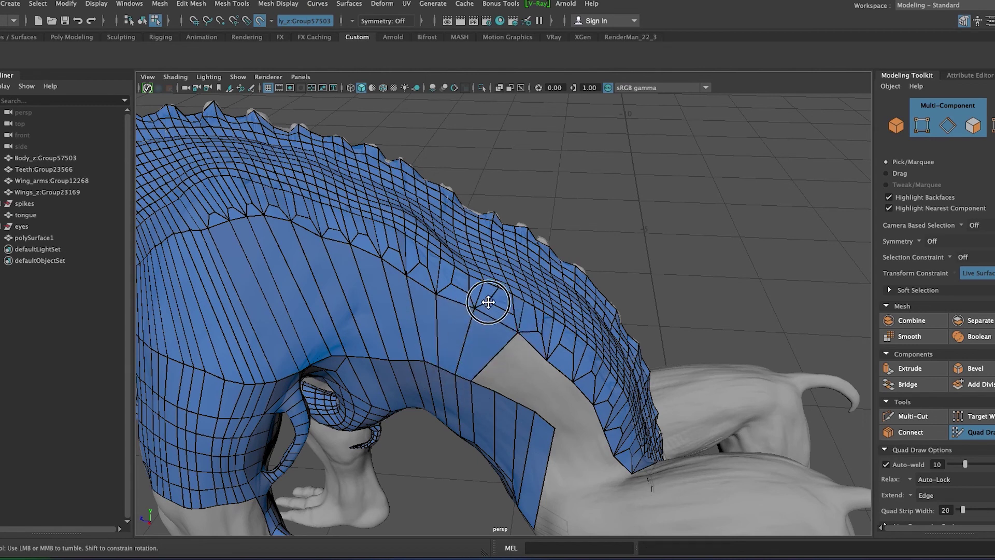
Extend a quad down from the border edge and fill the grey neck gap with two quads.
mouse_move(529, 326)
right_mouse_down("alt")
mouse_move(562, 403)
mouse_move(557, 278)
right_mouse_up("alt")
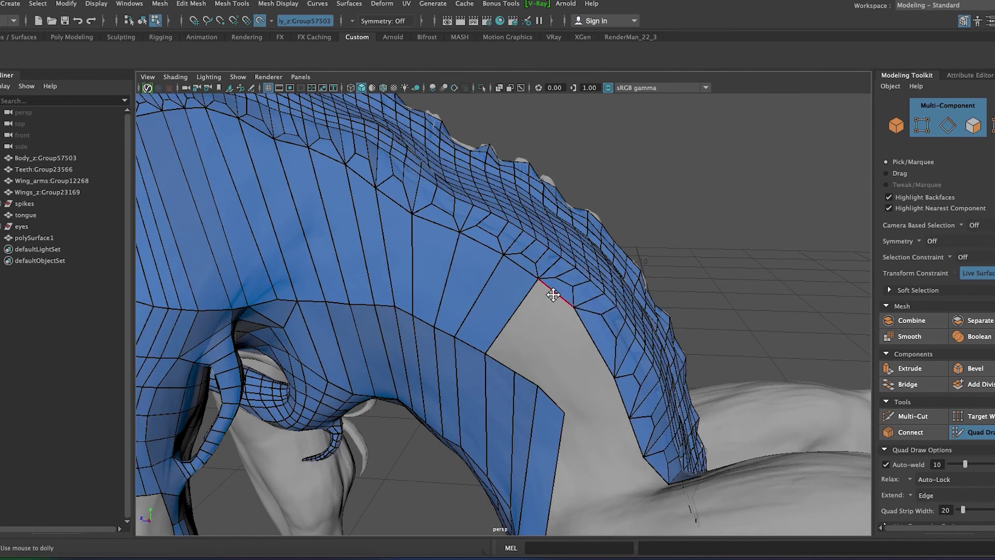
left_click_drag(553, 294, 490, 355)
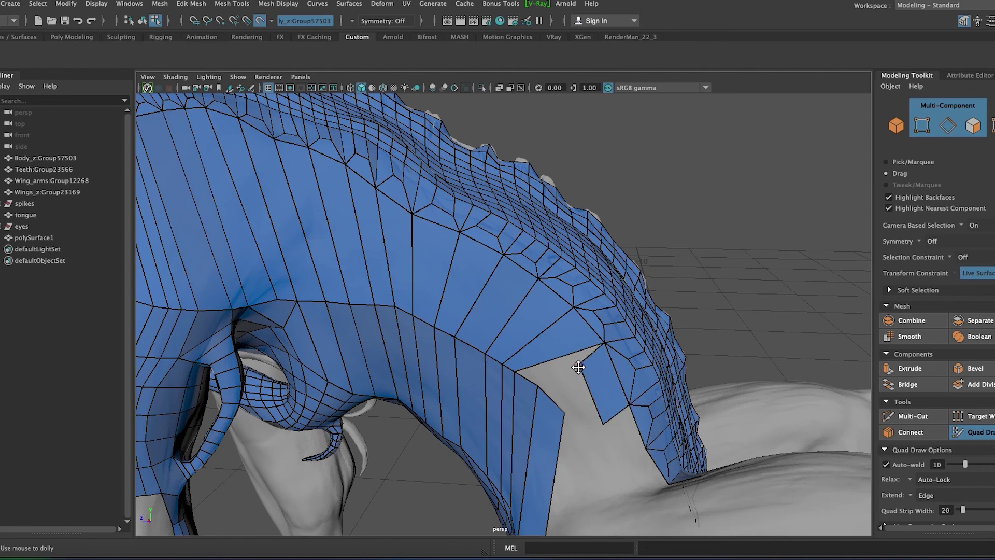
mouse_move(604, 425)
left_mouse_down("alt")
mouse_move(545, 438)
mouse_move(503, 362)
mouse_move(494, 444)
left_mouse_up("alt")
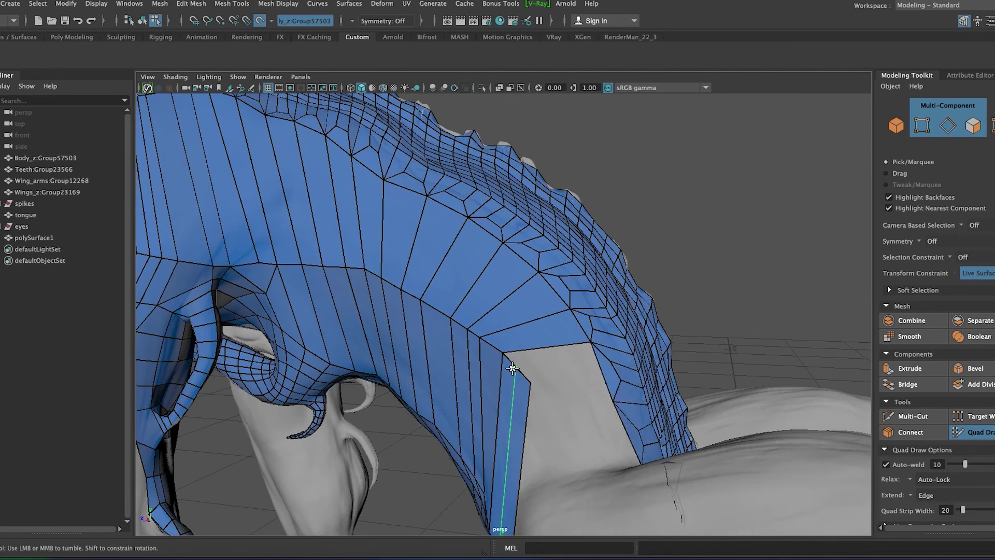
left_click(572, 394, "shift")
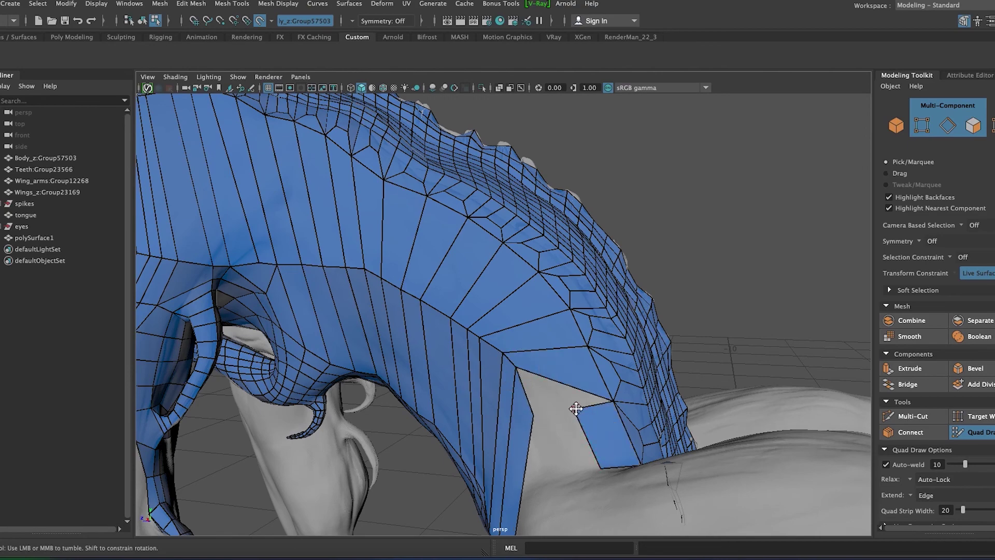
left_click(575, 409, "shift")
mouse_move(581, 481)
left_mouse_down("alt")
mouse_move(589, 422)
mouse_move(571, 467)
mouse_move(460, 427)
mouse_move(586, 421)
mouse_move(597, 519)
mouse_move(604, 391)
mouse_move(411, 437)
mouse_move(612, 369)
mouse_move(662, 415)
mouse_move(707, 373)
mouse_move(560, 409)
mouse_move(600, 422)
mouse_move(378, 382)
left_mouse_up("alt")
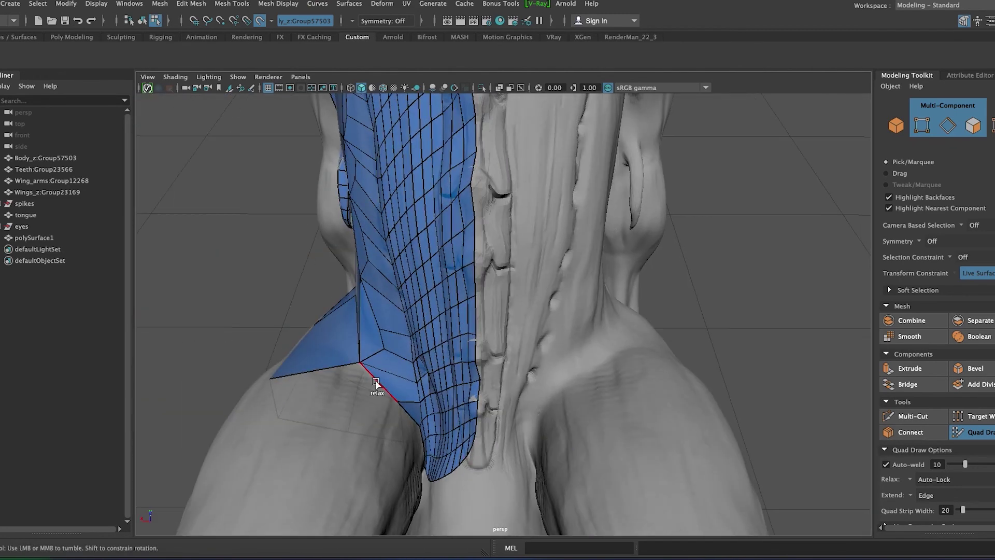
Merge and relax the pointed tip of the quad strip on the front of the neck.
right_click_drag(289, 395, 622, 437, "alt")
mouse_move(622, 437)
left_mouse_down("alt")
mouse_move(340, 445)
mouse_move(266, 356)
mouse_move(453, 497)
mouse_move(342, 484)
mouse_move(384, 480)
mouse_move(460, 442)
mouse_move(560, 450)
mouse_move(280, 406)
mouse_move(313, 326)
left_mouse_up("alt")
right_click_drag(313, 326, 402, 412, "alt")
left_click_drag(402, 413, 346, 389, "alt")
mouse_move(384, 463)
left_mouse_down("alt")
mouse_move(422, 355)
mouse_move(278, 515)
mouse_move(383, 289)
left_mouse_up("alt")
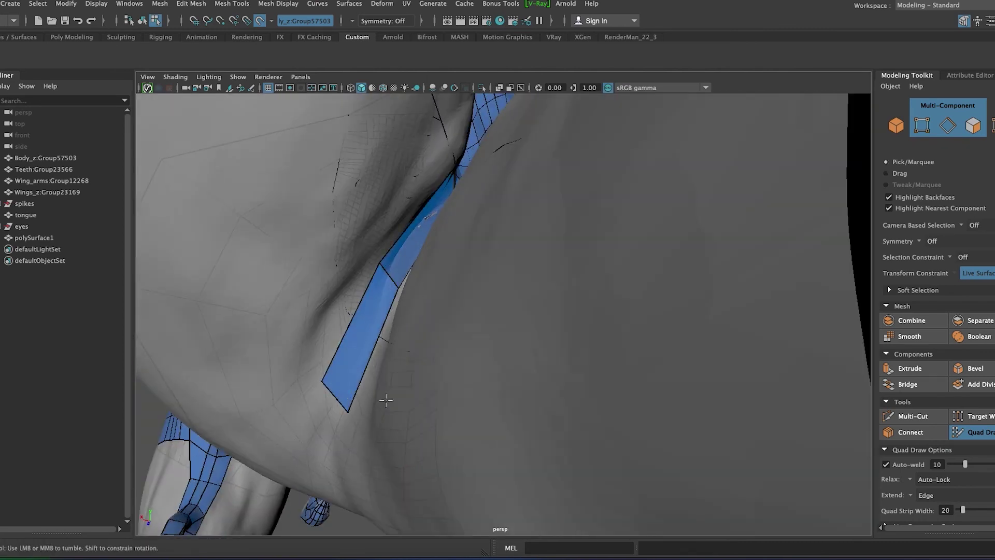
left_click_drag(386, 400, 422, 266, "alt")
mouse_move(564, 123)
left_mouse_down("alt")
mouse_move(411, 282)
mouse_move(571, 274)
mouse_move(477, 422)
mouse_move(434, 387)
mouse_move(408, 314)
left_mouse_up("alt")
mouse_move(407, 272)
left_mouse_down("alt")
mouse_move(315, 269)
mouse_move(369, 309)
mouse_move(413, 315)
mouse_move(312, 326)
mouse_move(394, 348)
mouse_move(465, 425)
left_mouse_up("alt")
left_click_drag(574, 386, 366, 336, "alt")
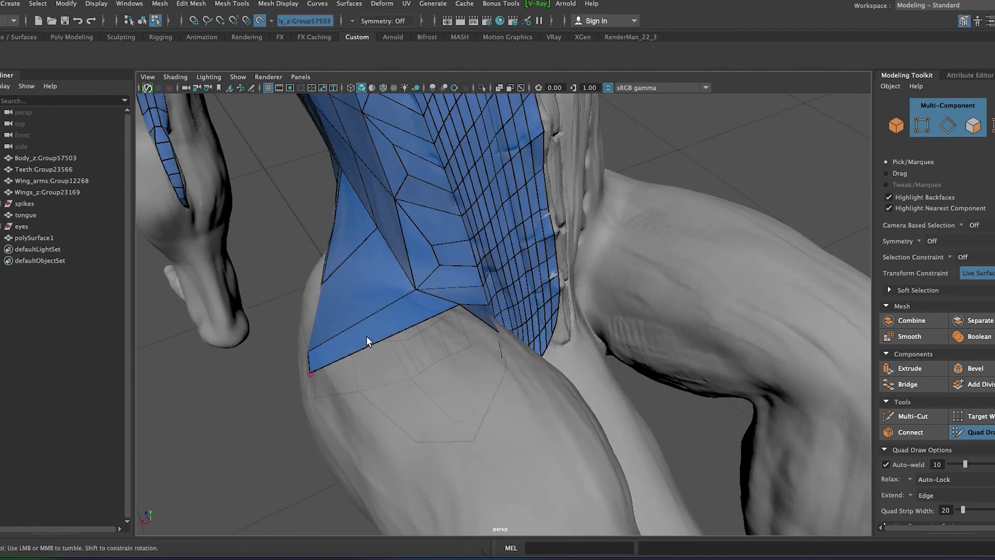
mouse_move(392, 375)
left_mouse_down("alt")
mouse_move(570, 333)
mouse_move(462, 382)
mouse_move(477, 351)
mouse_move(498, 355)
mouse_move(497, 382)
left_mouse_up("alt")
scroll(439, 385, "up", 3)
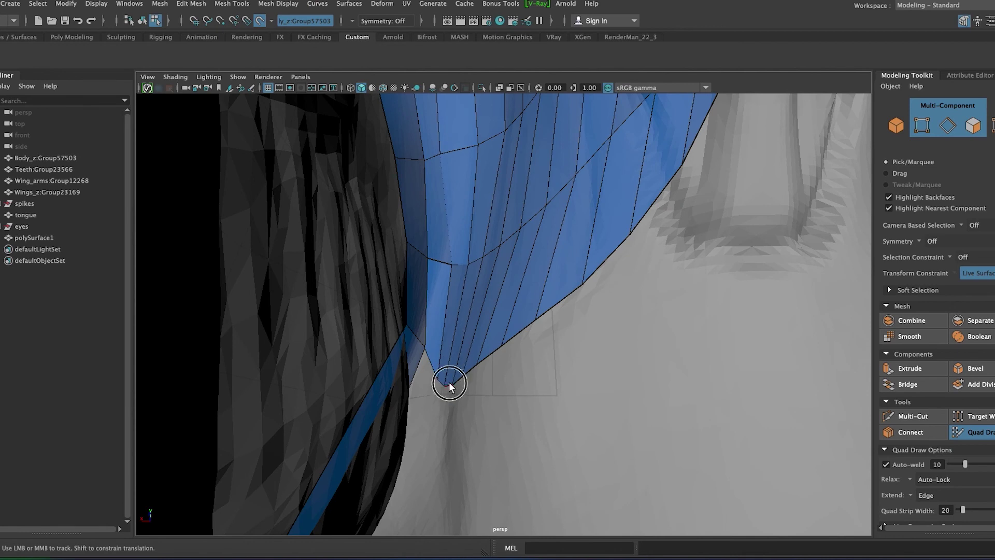
left_click_drag(437, 359, 478, 353, "shift")
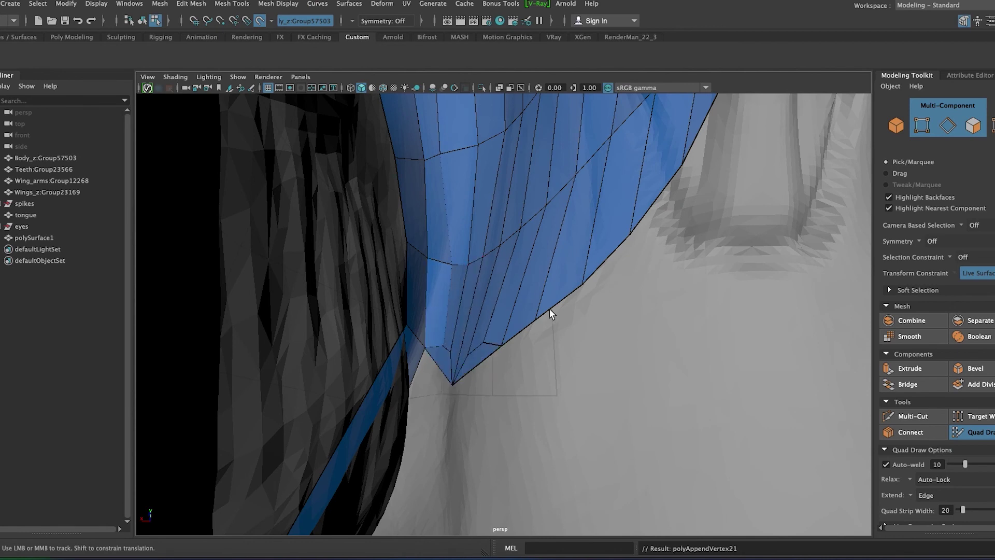
Orbit from the neck mesh around to the shoulder and the second limb.
left_click_drag(550, 309, 598, 386, "alt")
mouse_move(582, 437)
right_mouse_down("alt")
mouse_move(626, 471)
mouse_move(631, 402)
right_mouse_up("alt")
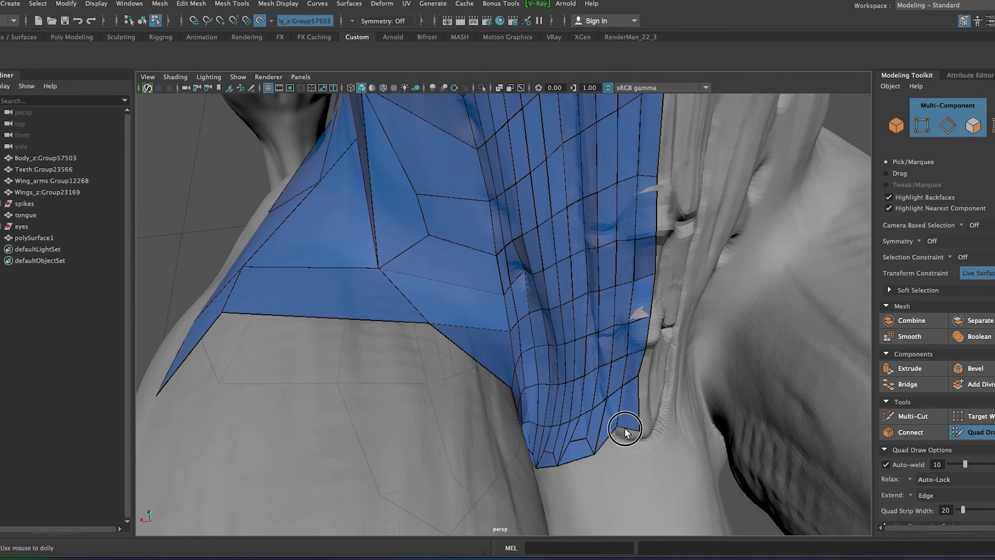
left_click_drag(624, 486, 532, 383, "alt")
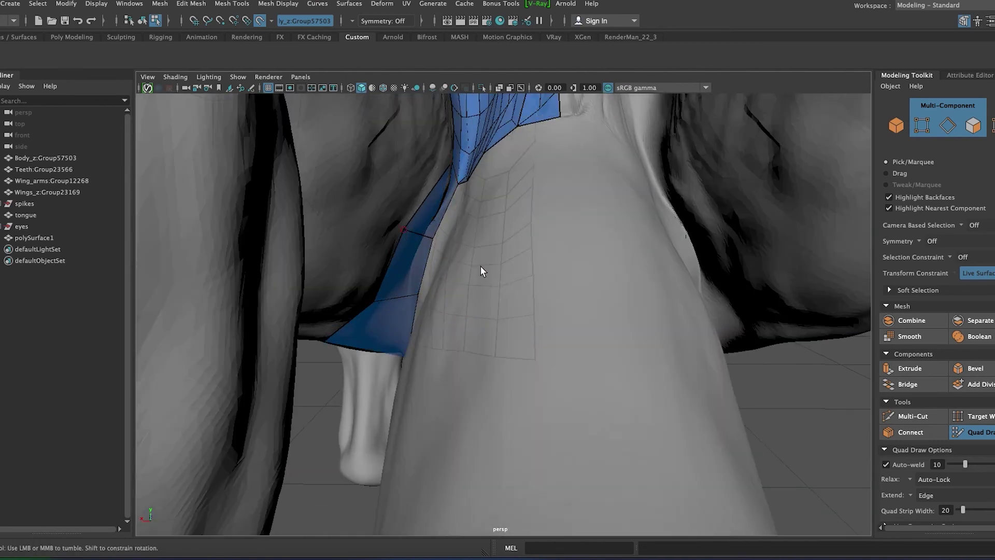
mouse_move(481, 266)
left_mouse_down("alt")
mouse_move(515, 317)
mouse_move(537, 311)
mouse_move(403, 301)
left_mouse_up("alt")
mouse_move(369, 330)
left_mouse_down("alt")
mouse_move(348, 294)
mouse_move(360, 302)
mouse_move(409, 265)
left_mouse_up("alt")
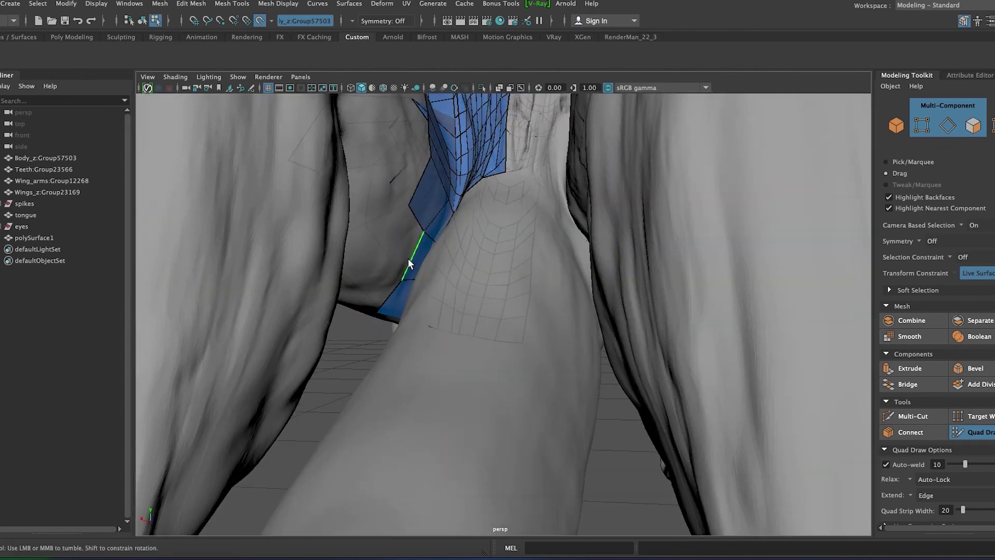
middle_click_drag(369, 298, 433, 256, "alt")
Build a starting quad on the shoulder horn from four placed points.
left_click_drag(439, 147, 460, 198, "alt")
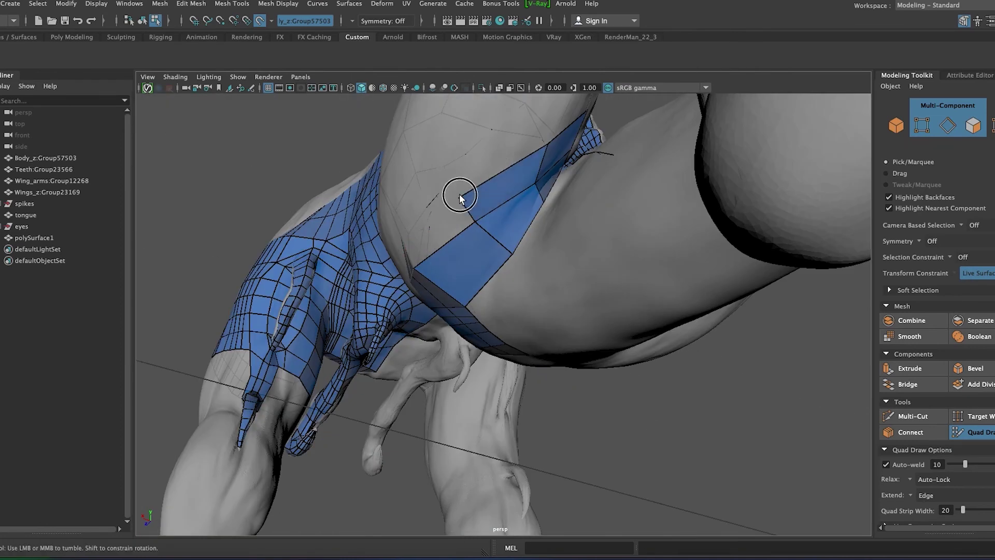
mouse_move(420, 229)
left_mouse_down("alt")
mouse_move(581, 254)
mouse_move(579, 206)
left_mouse_up("alt")
mouse_move(544, 104)
left_mouse_down("alt")
mouse_move(380, 236)
mouse_move(418, 166)
mouse_move(518, 154)
mouse_move(405, 311)
mouse_move(380, 241)
mouse_move(382, 285)
left_mouse_up("alt")
mouse_move(394, 288)
left_mouse_down()
mouse_move(383, 285)
mouse_move(400, 231)
mouse_move(424, 344)
mouse_move(481, 380)
mouse_move(630, 318)
mouse_move(652, 283)
mouse_move(506, 278)
mouse_move(540, 262)
mouse_move(591, 263)
mouse_move(608, 196)
mouse_move(571, 236)
mouse_move(506, 184)
mouse_move(528, 195)
mouse_move(468, 359)
mouse_move(408, 432)
mouse_move(493, 320)
mouse_move(546, 214)
mouse_move(447, 353)
mouse_move(484, 406)
mouse_move(453, 344)
mouse_move(461, 366)
mouse_move(471, 195)
mouse_move(629, 269)
mouse_move(613, 265)
left_mouse_up()
middle_click_drag(612, 261, 531, 226, "alt")
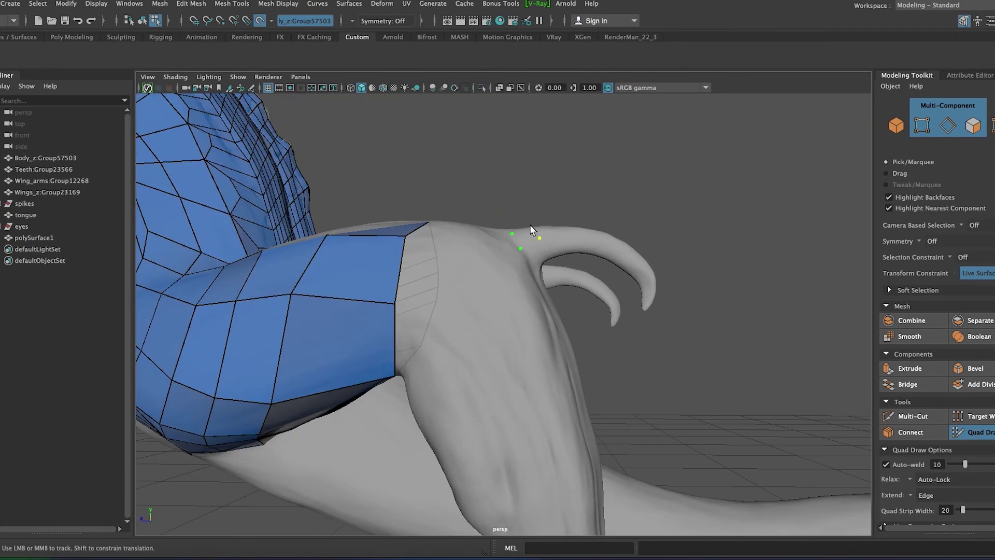
left_click(525, 238, "shift")
mouse_move(571, 240)
left_mouse_down("alt")
mouse_move(520, 211)
mouse_move(463, 195)
mouse_move(430, 241)
mouse_move(542, 258)
mouse_move(415, 311)
mouse_move(400, 222)
mouse_move(528, 267)
mouse_move(421, 303)
mouse_move(412, 344)
mouse_move(449, 269)
mouse_move(417, 209)
mouse_move(406, 337)
left_mouse_up("alt")
Extend the horn's quad strip further along its curve toward the tip.
mouse_move(421, 380)
left_mouse_down("alt")
mouse_move(484, 366)
mouse_move(449, 377)
left_mouse_up("alt")
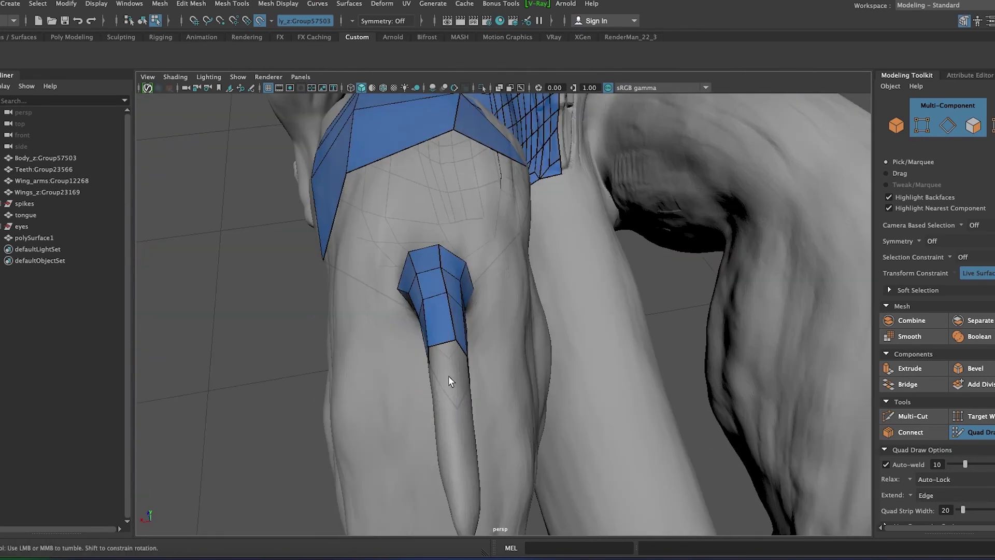
mouse_move(457, 471)
left_mouse_down("alt")
mouse_move(617, 363)
mouse_move(696, 262)
mouse_move(486, 391)
mouse_move(326, 262)
mouse_move(644, 215)
mouse_move(437, 344)
mouse_move(303, 238)
left_mouse_up("alt")
mouse_move(406, 241)
left_mouse_down("alt")
mouse_move(521, 310)
mouse_move(425, 377)
mouse_move(425, 309)
mouse_move(480, 244)
mouse_move(531, 366)
mouse_move(424, 341)
mouse_move(491, 271)
mouse_move(468, 229)
mouse_move(517, 221)
left_mouse_up("alt")
right_click_drag(517, 222, 573, 285, "alt")
mouse_move(573, 285)
left_mouse_down("alt")
mouse_move(507, 263)
mouse_move(477, 391)
mouse_move(517, 395)
mouse_move(462, 412)
mouse_move(500, 373)
mouse_move(396, 411)
mouse_move(415, 378)
mouse_move(490, 357)
mouse_move(502, 265)
mouse_move(560, 228)
mouse_move(607, 225)
mouse_move(611, 362)
mouse_move(531, 282)
left_mouse_up("alt")
middle_click_drag(531, 282, 455, 297, "alt")
mouse_move(454, 195)
left_mouse_down("alt")
mouse_move(512, 334)
mouse_move(472, 385)
mouse_move(642, 332)
mouse_move(507, 377)
mouse_move(551, 218)
mouse_move(638, 276)
mouse_move(802, 284)
mouse_move(449, 469)
mouse_move(327, 378)
mouse_move(505, 385)
left_mouse_up("alt")
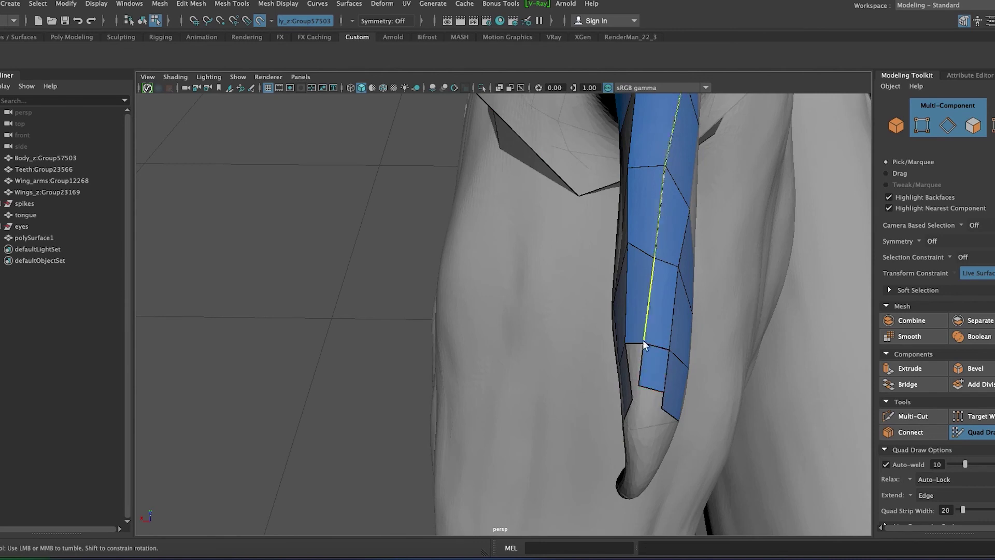
Delete an extra edge loop and the bottom face of the horn strip, then extend its end.
left_click(643, 342, "ctrl+shift")
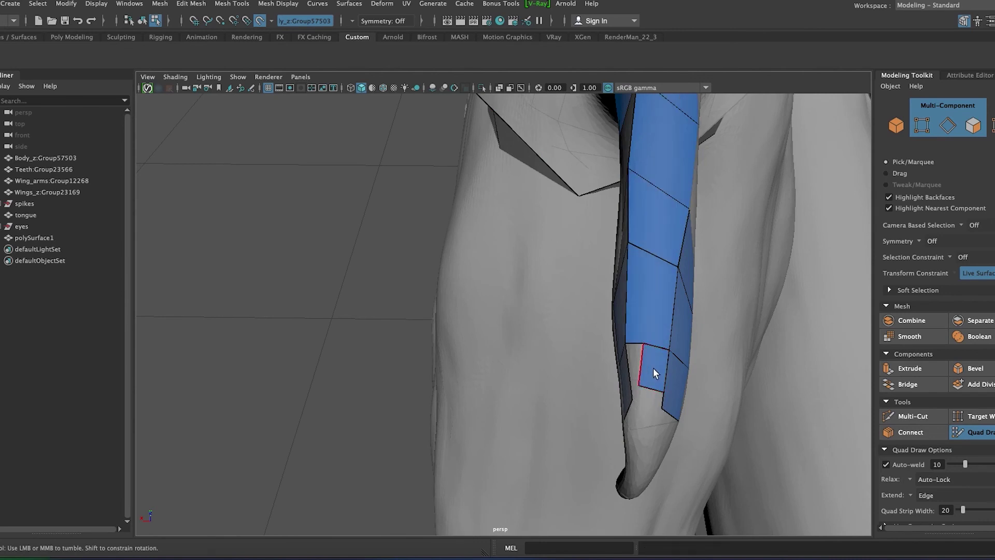
left_click(653, 373, "ctrl+shift")
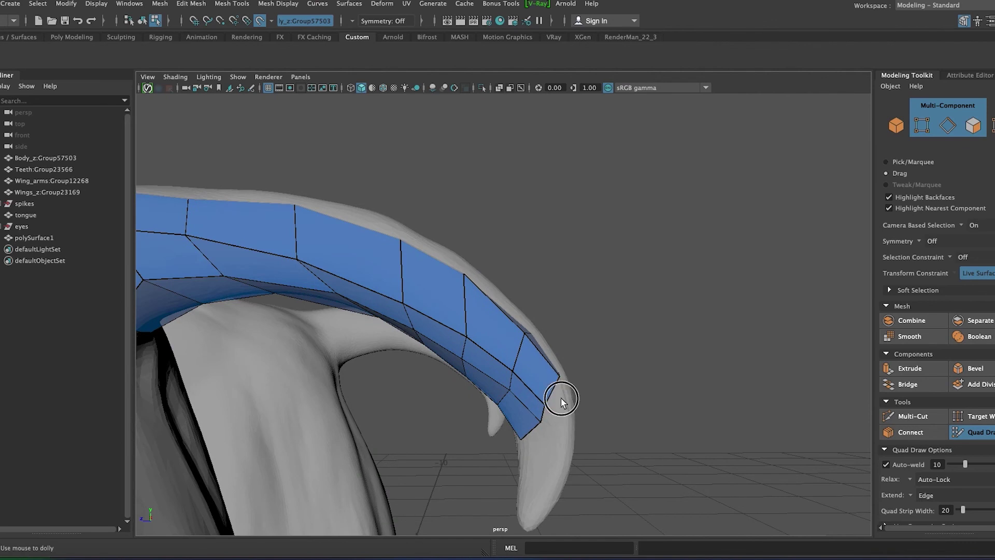
left_click_drag(561, 397, 585, 390)
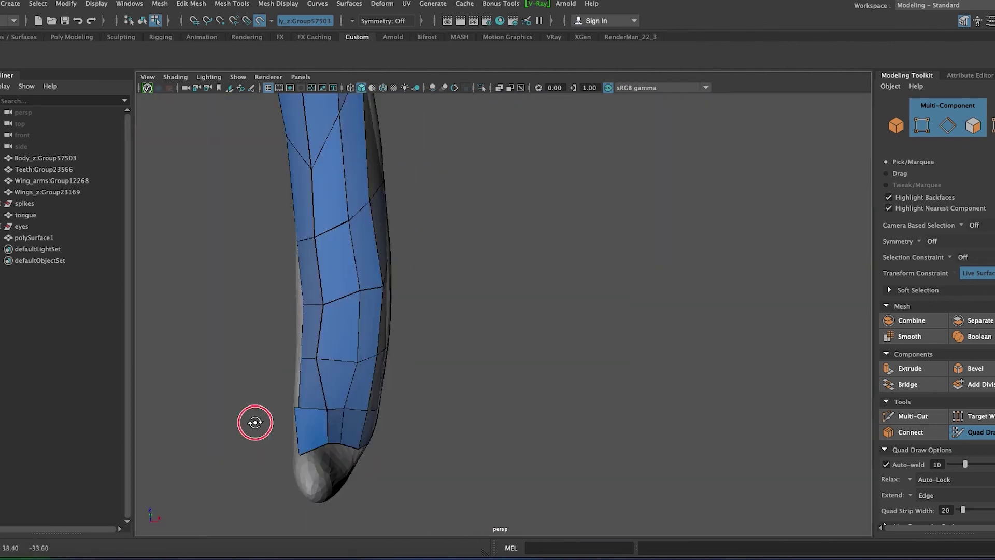
left_click_drag(253, 418, 436, 396, "alt")
Append a quad at the strip's end and extend it nearly to the horn tip.
mouse_move(511, 437)
left_mouse_down("alt")
mouse_move(422, 421)
mouse_move(411, 452)
mouse_move(528, 476)
mouse_move(413, 451)
mouse_move(351, 348)
mouse_move(393, 273)
mouse_move(416, 392)
mouse_move(561, 372)
mouse_move(603, 355)
mouse_move(358, 391)
mouse_move(458, 325)
mouse_move(596, 311)
mouse_move(546, 350)
left_mouse_up("alt")
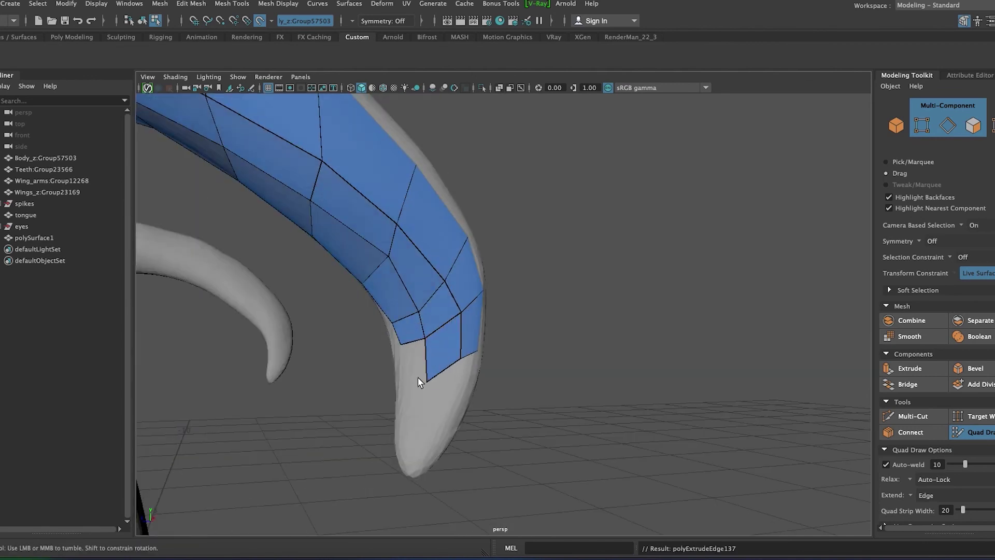
mouse_move(430, 367)
left_mouse_down("alt")
mouse_move(345, 359)
mouse_move(438, 359)
mouse_move(586, 385)
left_mouse_up("alt")
mouse_move(542, 353)
left_mouse_down("alt")
mouse_move(529, 334)
mouse_move(367, 338)
mouse_move(649, 403)
mouse_move(779, 399)
mouse_move(345, 465)
left_mouse_up("alt")
mouse_move(615, 390)
left_mouse_down("alt")
mouse_move(662, 451)
mouse_move(695, 370)
left_mouse_up("alt")
mouse_move(695, 369)
right_mouse_down("alt")
mouse_move(564, 480)
mouse_move(421, 432)
right_mouse_up("alt")
left_click_drag(421, 427, 429, 382, "alt")
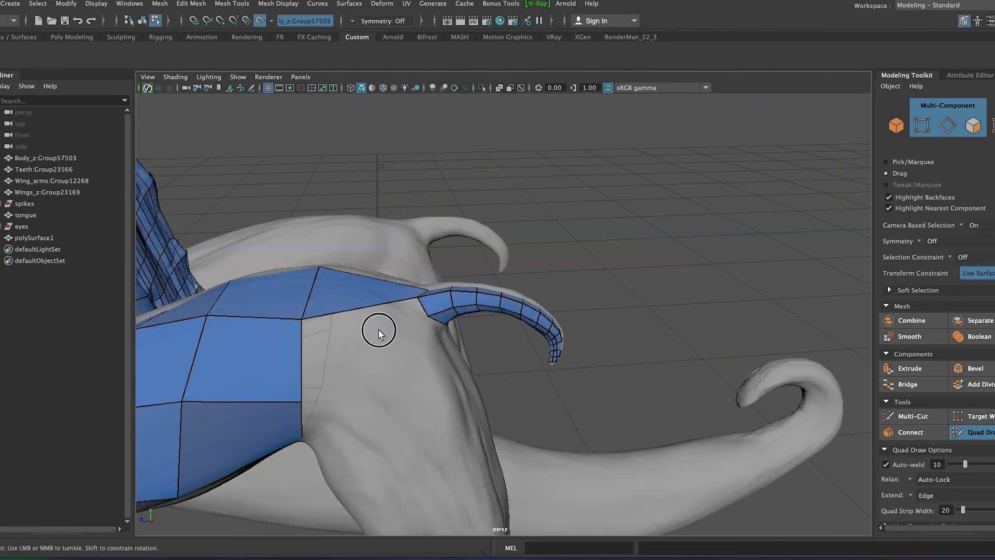
Orbit around the horn, shoulder and back panel to inspect the shoulder band.
mouse_move(283, 319)
left_mouse_down("alt")
mouse_move(378, 395)
mouse_move(255, 340)
mouse_move(535, 253)
left_mouse_up("alt")
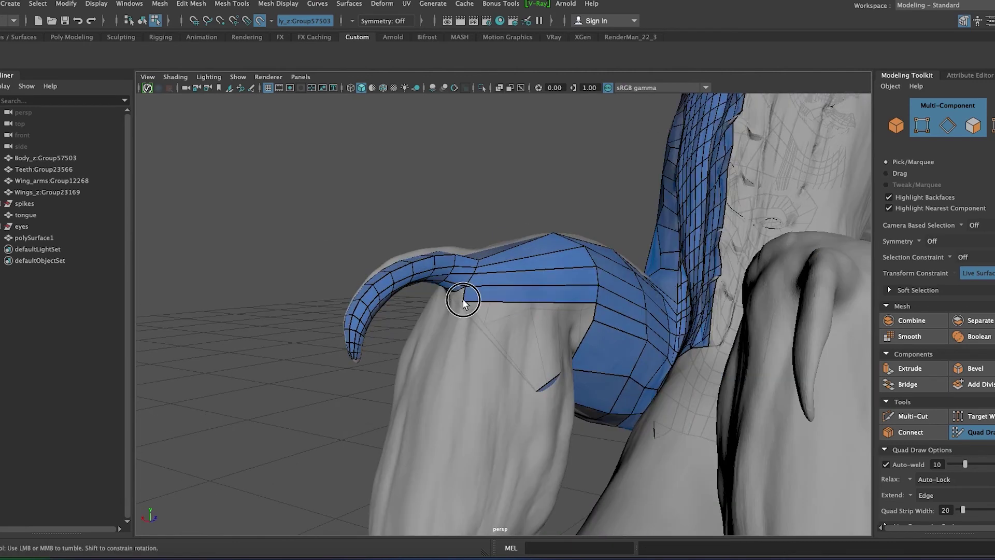
left_click_drag(463, 301, 614, 304, "alt")
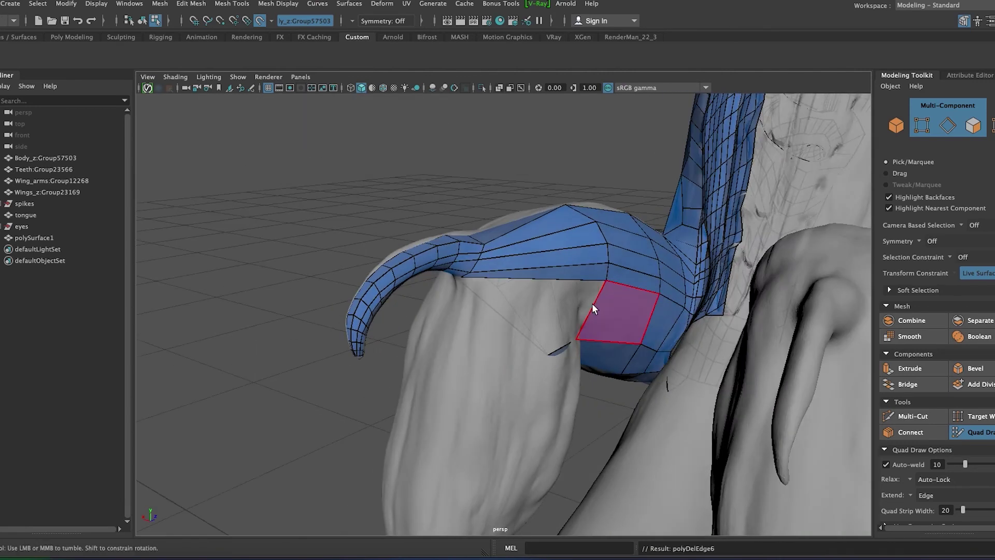
mouse_move(515, 315)
left_mouse_down("alt")
mouse_move(504, 344)
mouse_move(288, 462)
mouse_move(552, 406)
mouse_move(574, 380)
mouse_move(663, 379)
mouse_move(545, 406)
mouse_move(638, 322)
mouse_move(731, 327)
left_mouse_up("alt")
mouse_move(585, 366)
left_mouse_down("alt")
mouse_move(527, 344)
mouse_move(631, 256)
mouse_move(646, 342)
mouse_move(485, 382)
mouse_move(560, 338)
mouse_move(669, 365)
mouse_move(593, 400)
mouse_move(624, 422)
left_mouse_up("alt")
mouse_move(624, 422)
middle_mouse_down("alt")
mouse_move(582, 217)
mouse_move(604, 327)
middle_mouse_up("alt")
mouse_move(604, 327)
left_mouse_down("alt")
mouse_move(543, 313)
mouse_move(586, 396)
left_mouse_up("alt")
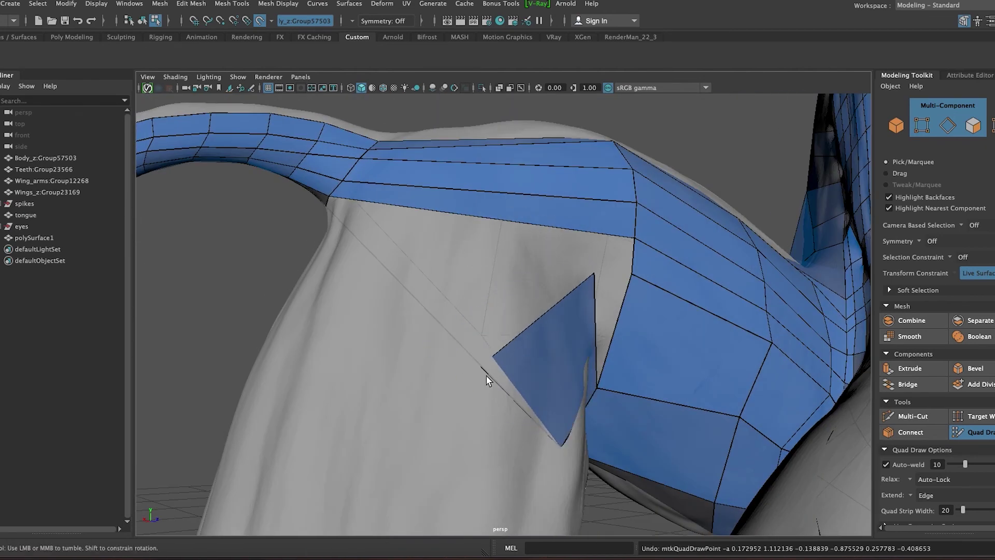
mouse_move(431, 290)
left_mouse_down("alt")
mouse_move(451, 382)
mouse_move(442, 215)
left_mouse_up("alt")
mouse_move(410, 354)
left_mouse_down("alt")
mouse_move(443, 337)
mouse_move(439, 366)
left_mouse_up("alt")
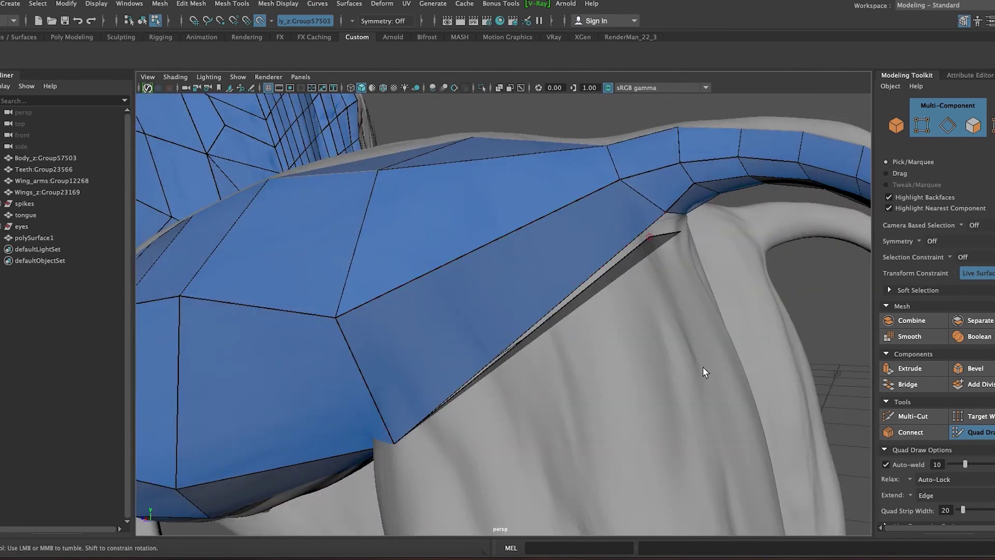
Undo the stray face by the shoulder and place the first quad point on the upper leg.
key("bracketleft")
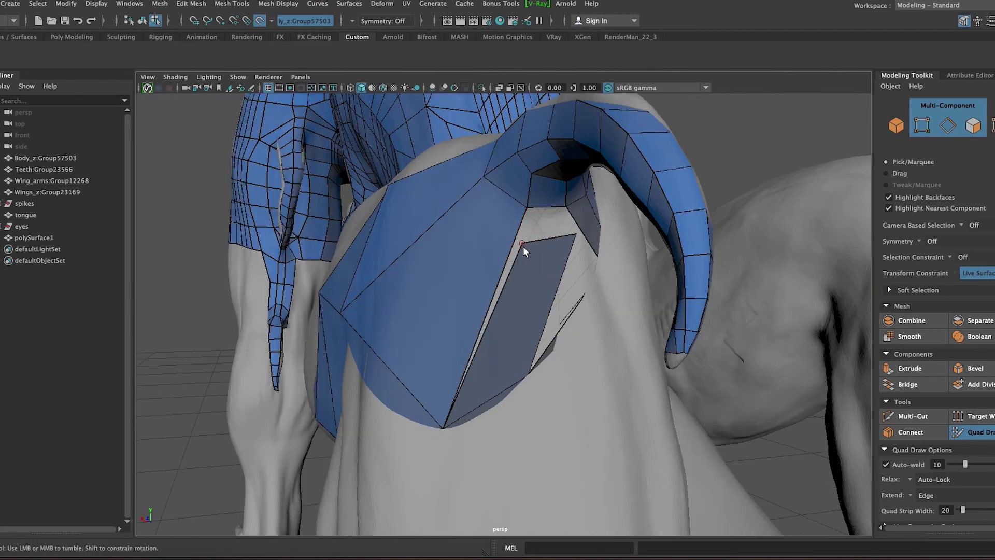
mouse_move(563, 247)
left_mouse_down("alt")
mouse_move(461, 272)
mouse_move(444, 354)
left_mouse_up("alt")
key("ctrl+z")
mouse_move(521, 260)
left_mouse_down("alt")
mouse_move(462, 327)
mouse_move(443, 136)
mouse_move(457, 304)
mouse_move(493, 316)
mouse_move(464, 405)
mouse_move(467, 306)
left_mouse_up("alt")
mouse_move(516, 393)
left_mouse_down("alt")
mouse_move(422, 356)
mouse_move(511, 311)
mouse_move(706, 355)
mouse_move(444, 391)
mouse_move(678, 345)
mouse_move(535, 397)
left_mouse_up("alt")
left_click(562, 408, "shift")
Add quads around the upper leg and near the horn to wrap the leg band.
left_click(580, 392, "shift")
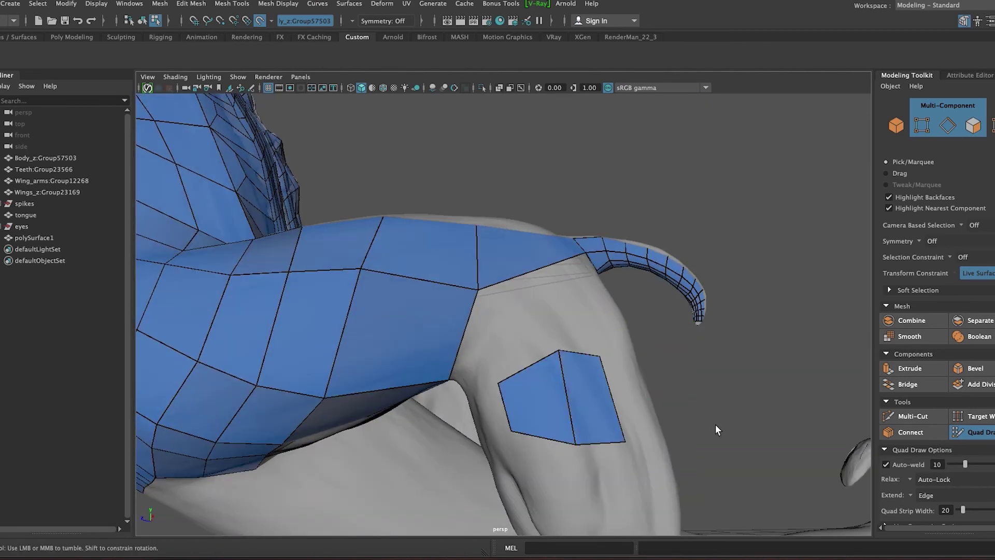
left_click_drag(715, 424, 539, 407, "alt")
left_click(540, 407, "shift")
left_click_drag(621, 409, 415, 425, "alt")
left_click(415, 425, "shift")
mouse_move(515, 430)
left_mouse_down("alt")
mouse_move(517, 443)
mouse_move(693, 397)
mouse_move(473, 410)
mouse_move(525, 378)
left_mouse_up("alt")
scroll(524, 378, "up", 5)
mouse_move(573, 384)
middle_mouse_down("alt")
mouse_move(506, 238)
mouse_move(355, 351)
middle_mouse_up("alt")
scroll(356, 351, "down", 5)
left_click(436, 318, "shift")
mouse_move(435, 318)
left_mouse_down("alt")
mouse_move(633, 318)
mouse_move(662, 390)
mouse_move(567, 256)
mouse_move(570, 322)
left_mouse_up("alt")
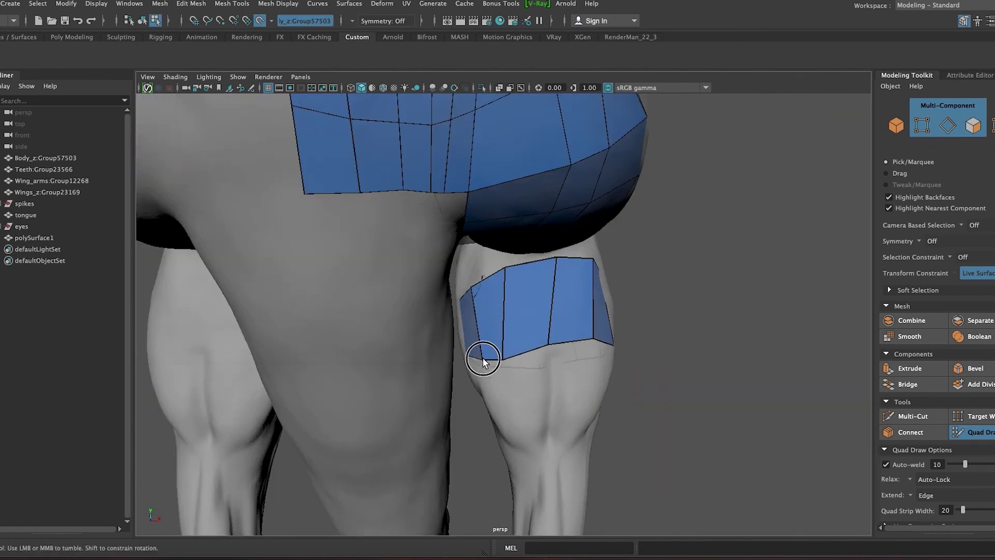
left_click_drag(480, 356, 359, 320, "alt")
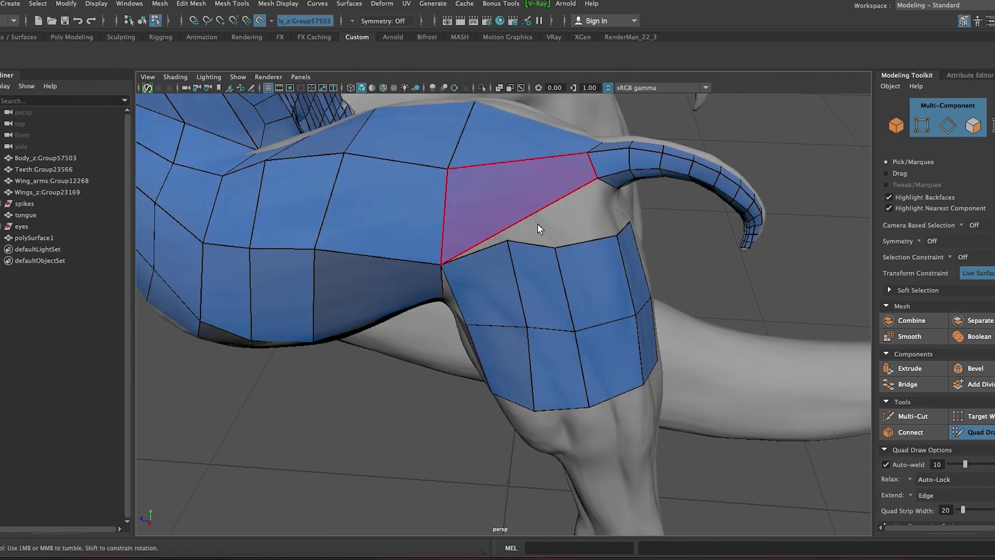
Fill the grey hole beside the shoulder with new quads.
left_click(537, 223, "shift")
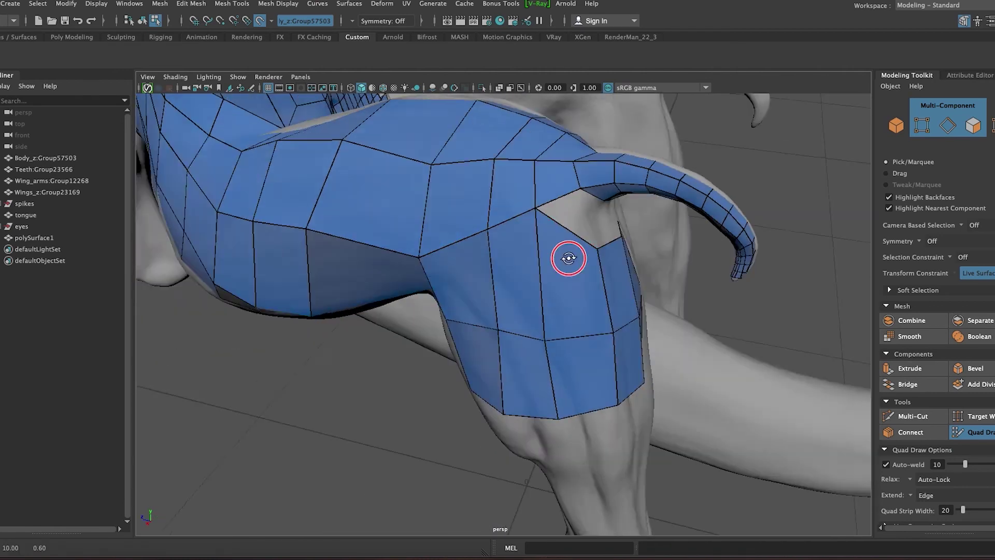
left_click_drag(537, 223, 487, 175, "alt")
middle_click_drag(487, 175, 556, 255, "alt")
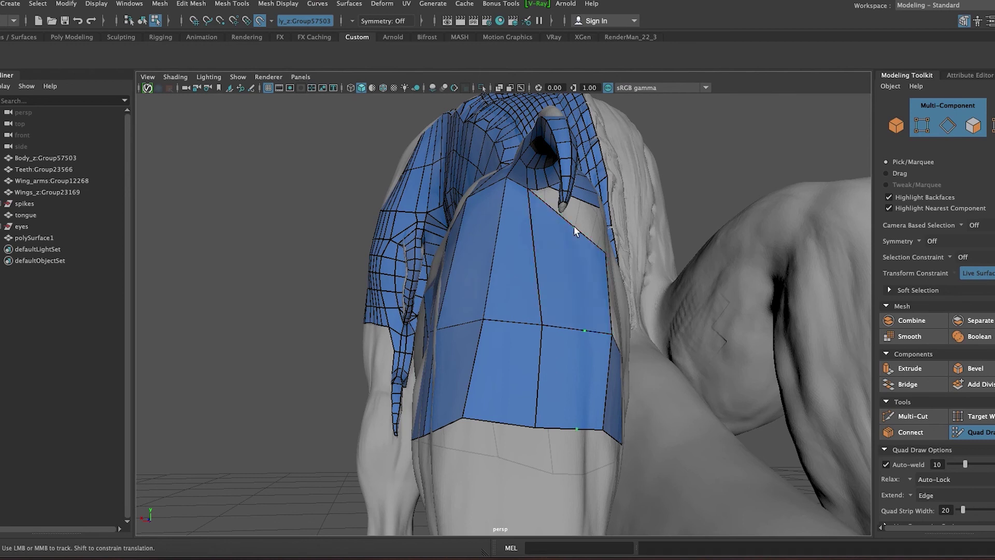
right_click_drag(574, 226, 596, 198, "alt")
mouse_move(547, 160)
left_mouse_down("alt")
mouse_move(484, 190)
mouse_move(459, 302)
left_mouse_up("alt")
mouse_move(539, 320)
left_mouse_down("alt")
mouse_move(511, 400)
mouse_move(506, 285)
mouse_move(586, 325)
mouse_move(565, 349)
mouse_move(513, 314)
mouse_move(435, 228)
mouse_move(609, 374)
mouse_move(488, 243)
left_mouse_up("alt")
left_click(513, 313, "shift")
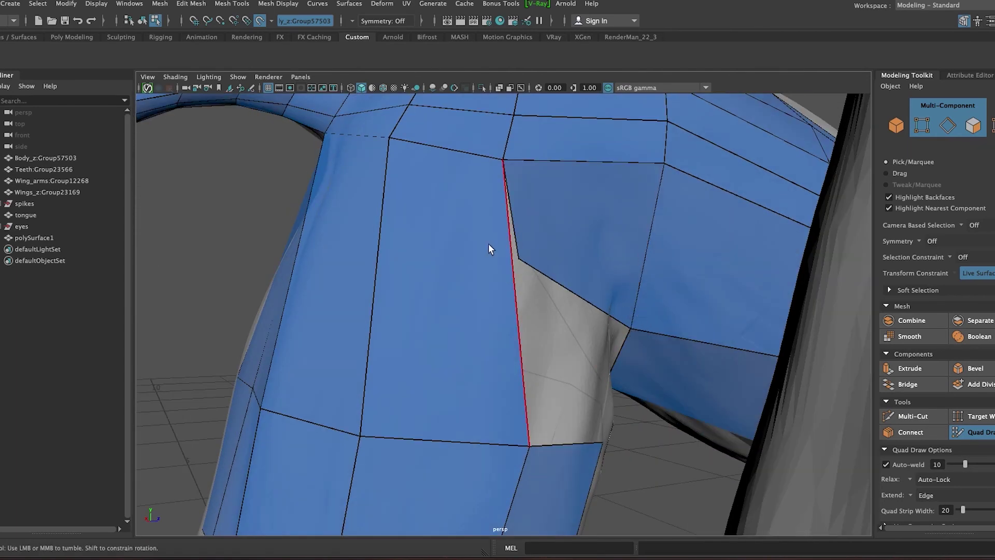
left_click_drag(567, 359, 578, 389, "alt")
scroll(585, 382, "up", 3)
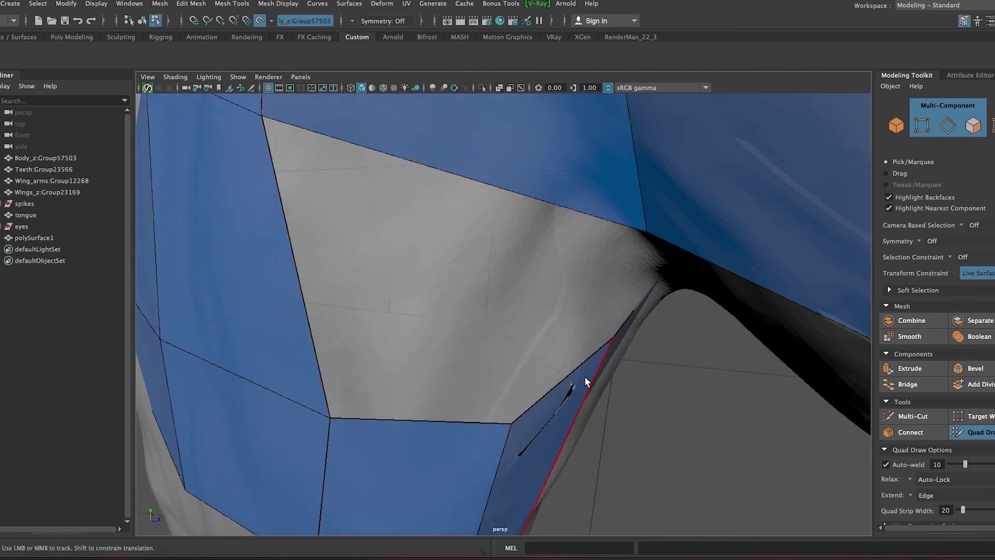
left_click(412, 400, "shift")
mouse_move(517, 235)
left_mouse_down("alt")
mouse_move(515, 304)
mouse_move(491, 207)
mouse_move(478, 294)
mouse_move(560, 306)
mouse_move(569, 262)
mouse_move(573, 309)
left_mouse_up("alt")
Delete the edge loop through the thin sliver strip by the shoulder.
left_click(589, 254, "ctrl+shift")
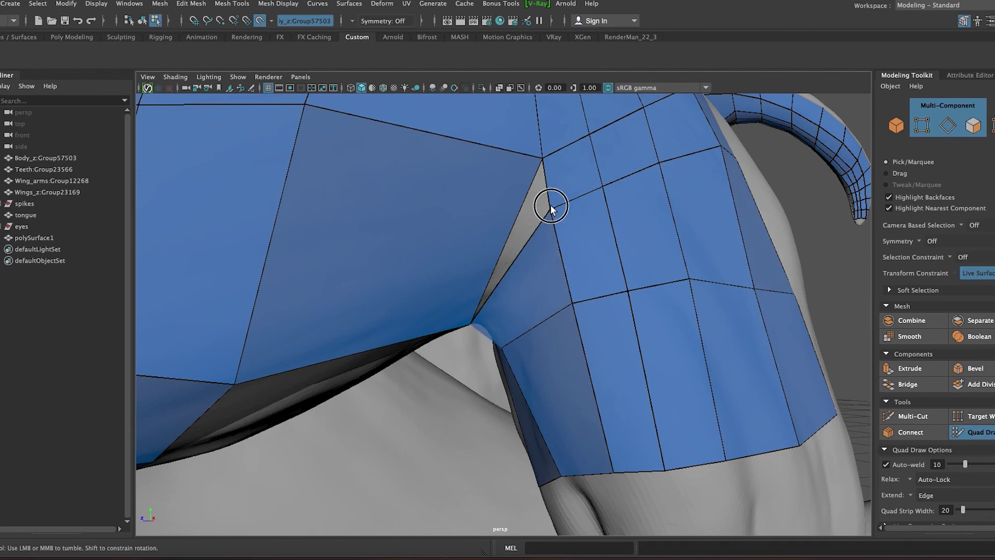
left_click_drag(618, 335, 550, 244, "alt")
mouse_move(511, 195)
left_mouse_down("alt")
mouse_move(655, 207)
mouse_move(571, 347)
mouse_move(411, 260)
mouse_move(587, 380)
mouse_move(483, 387)
left_mouse_up("alt")
scroll(447, 219, "up", 5)
left_click_drag(467, 335, 443, 314, "alt")
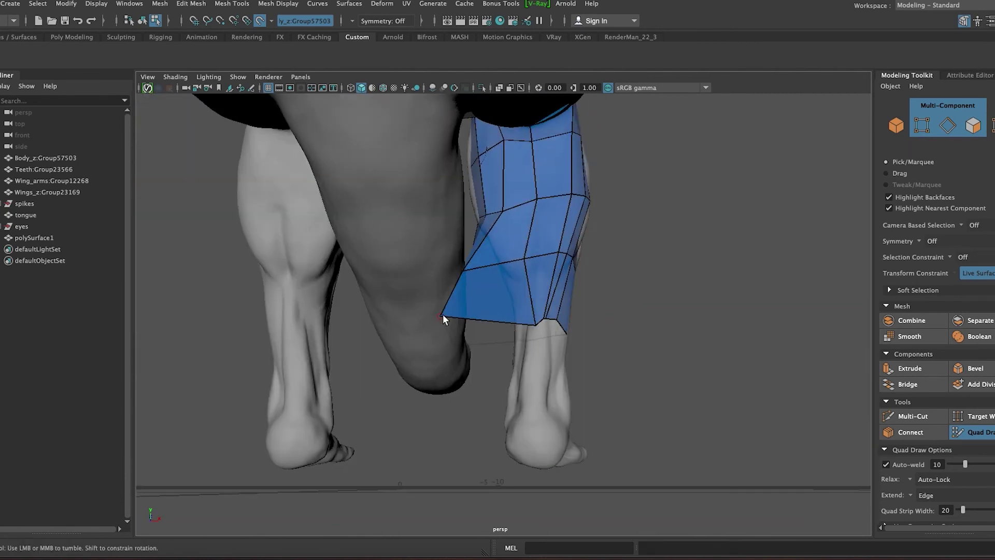
right_click_drag(452, 335, 344, 367, "alt")
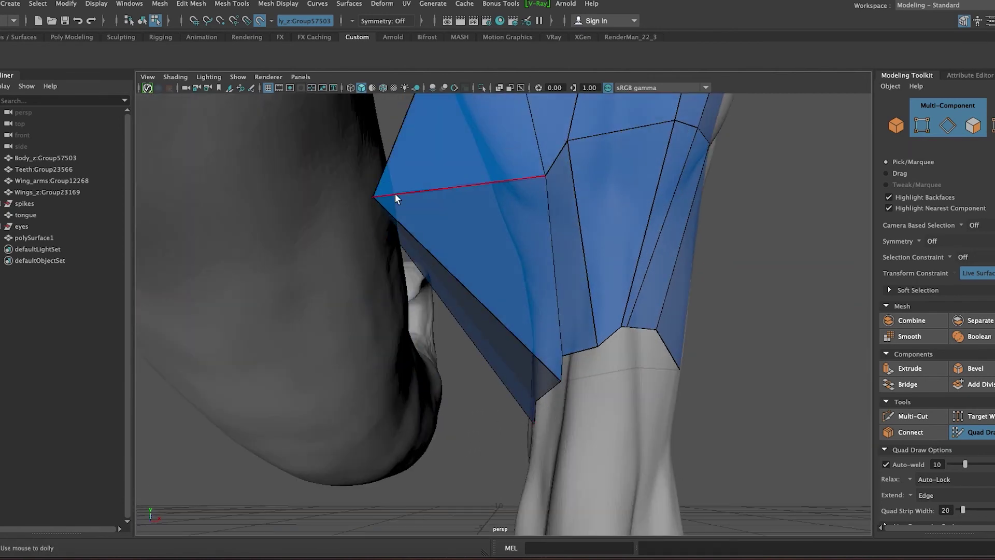
mouse_move(400, 241)
left_mouse_down("alt")
mouse_move(693, 311)
mouse_move(596, 317)
left_mouse_up("alt")
mouse_move(662, 306)
left_mouse_down("alt")
mouse_move(541, 259)
mouse_move(615, 345)
mouse_move(382, 434)
mouse_move(469, 375)
mouse_move(496, 387)
left_mouse_up("alt")
Extend the leg strip's bottom edge down to the ankle, then check it from the foot.
mouse_move(543, 412)
left_mouse_down()
mouse_move(544, 389)
mouse_move(620, 383)
mouse_move(629, 322)
left_mouse_up()
middle_click_drag(629, 322, 574, 353, "alt")
left_click_drag(574, 353, 470, 386, "alt")
right_click_drag(470, 385, 487, 348, "alt")
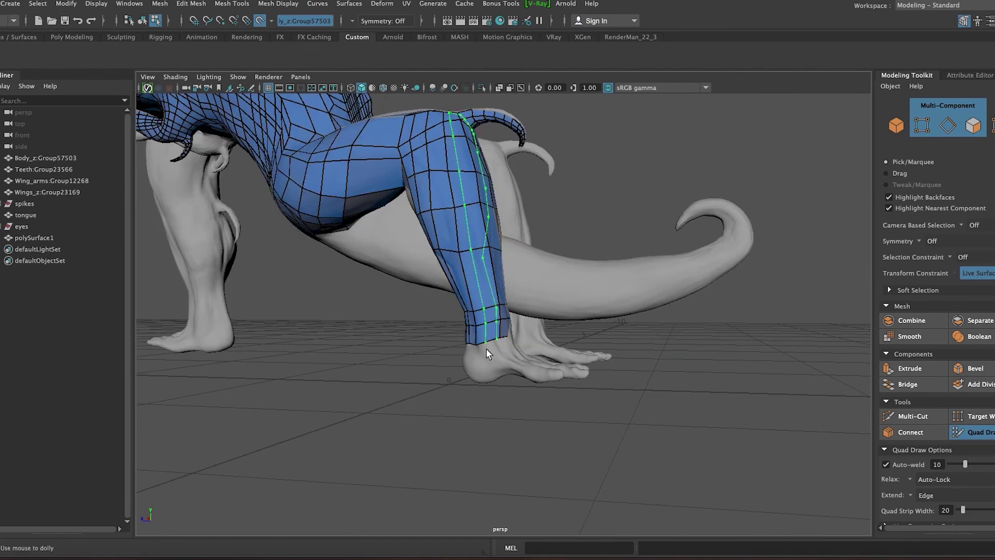
mouse_move(471, 424)
left_mouse_down("alt")
mouse_move(376, 410)
mouse_move(437, 355)
left_mouse_up("alt")
mouse_move(400, 407)
left_mouse_down("alt")
mouse_move(484, 493)
mouse_move(489, 484)
mouse_move(625, 476)
mouse_move(532, 485)
left_mouse_up("alt")
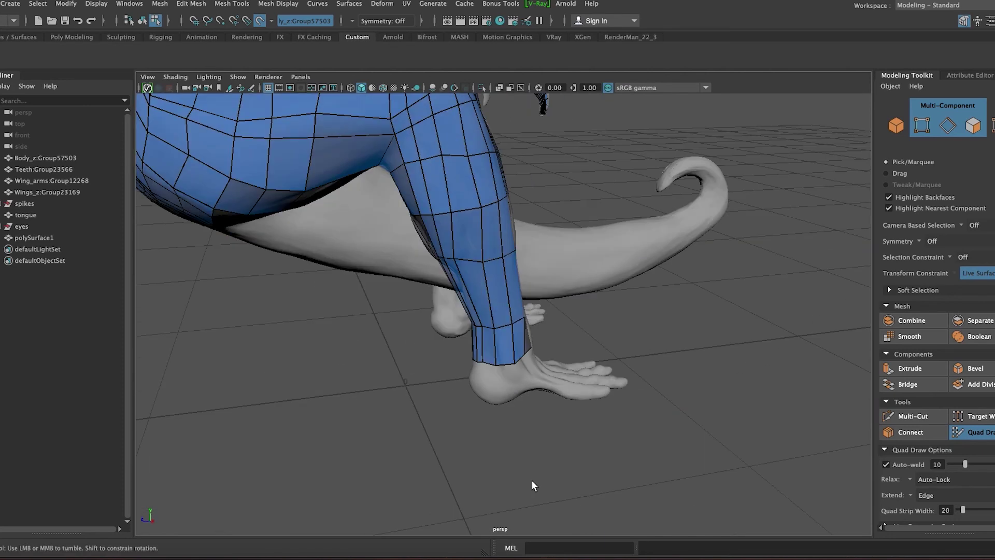
left_click_drag(446, 238, 560, 297, "alt")
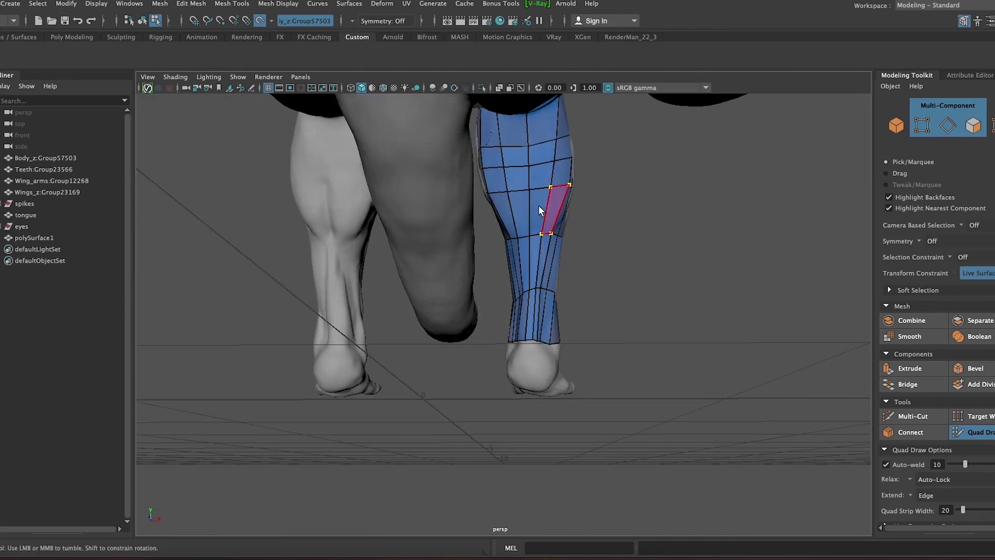
mouse_move(607, 232)
left_mouse_down("alt")
mouse_move(482, 200)
mouse_move(509, 171)
left_mouse_up("alt")
left_click_drag(521, 250, 481, 154, "alt")
mouse_move(518, 314)
left_mouse_down("alt")
mouse_move(522, 289)
mouse_move(588, 188)
mouse_move(573, 349)
left_mouse_up("alt")
middle_click_drag(573, 348, 583, 147, "alt")
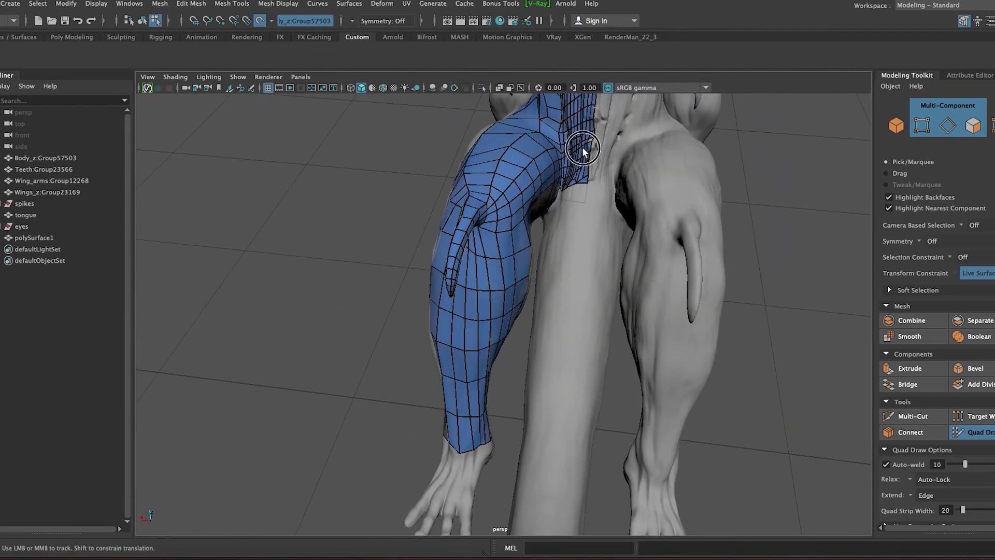
left_click_drag(583, 150, 540, 166, "alt")
mouse_move(233, 182)
left_mouse_down("alt")
mouse_move(337, 217)
mouse_move(372, 241)
mouse_move(374, 187)
left_mouse_up("alt")
mouse_move(446, 170)
left_mouse_down("alt")
mouse_move(516, 177)
mouse_move(381, 269)
left_mouse_up("alt")
middle_click_drag(382, 269, 374, 285, "alt")
mouse_move(373, 285)
left_mouse_down("alt")
mouse_move(193, 411)
mouse_move(437, 204)
mouse_move(242, 254)
mouse_move(370, 134)
mouse_move(527, 151)
mouse_move(614, 182)
mouse_move(534, 145)
mouse_move(458, 249)
left_mouse_up("alt")
middle_click_drag(458, 249, 415, 126, "alt")
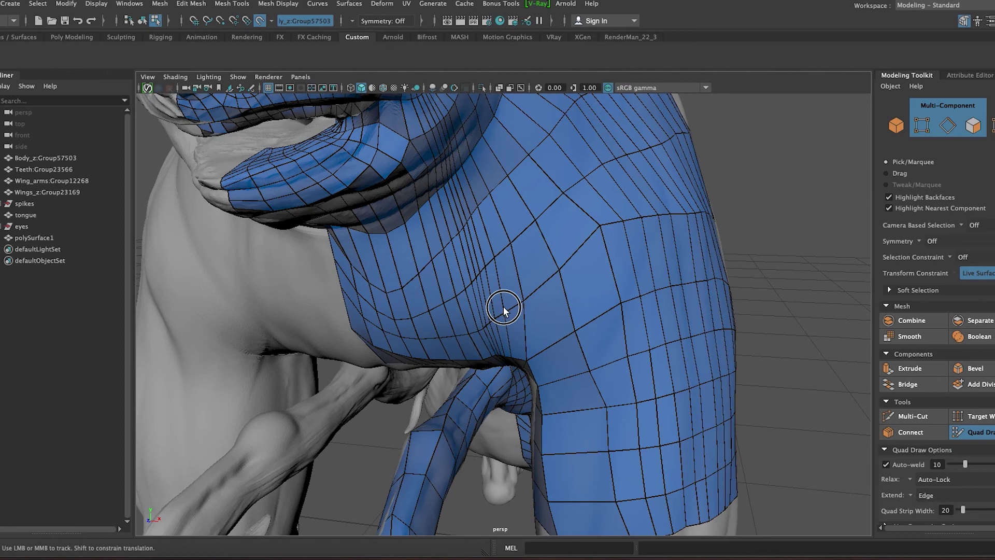
mouse_move(480, 226)
left_mouse_down("alt")
mouse_move(396, 155)
mouse_move(385, 200)
left_mouse_up("alt")
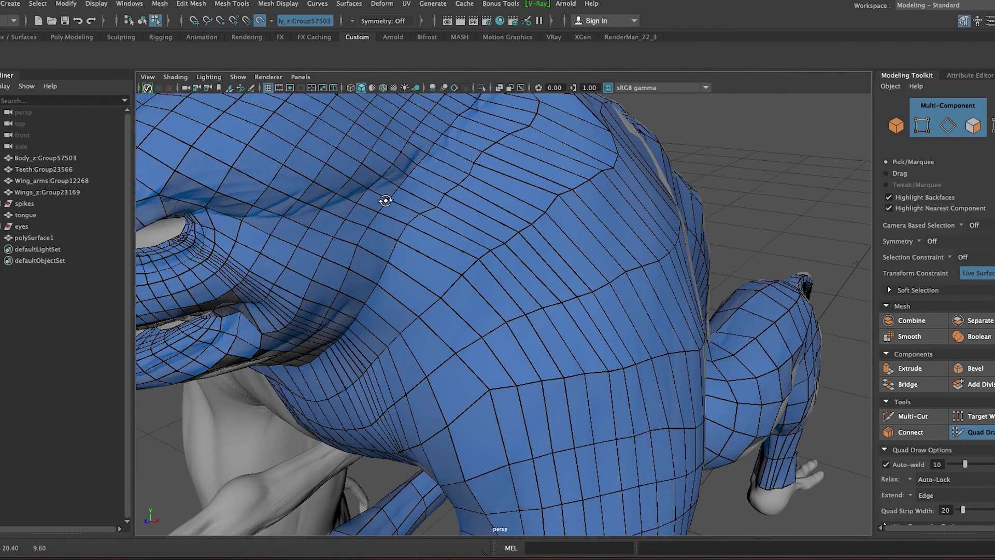
left_click_drag(204, 220, 311, 263, "alt")
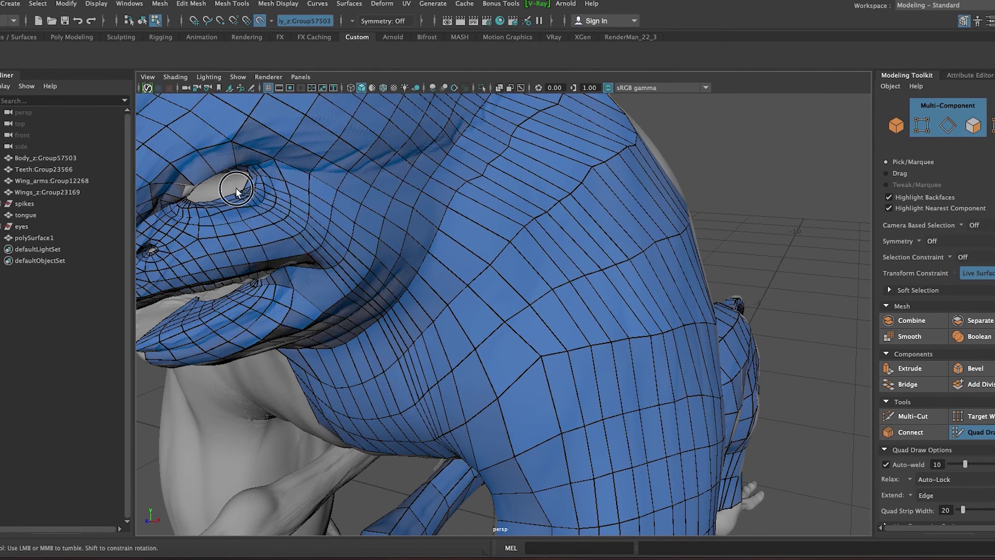
mouse_move(264, 182)
left_mouse_down("alt")
mouse_move(625, 150)
mouse_move(445, 324)
mouse_move(493, 355)
mouse_move(528, 241)
mouse_move(637, 236)
mouse_move(389, 139)
left_mouse_up("alt")
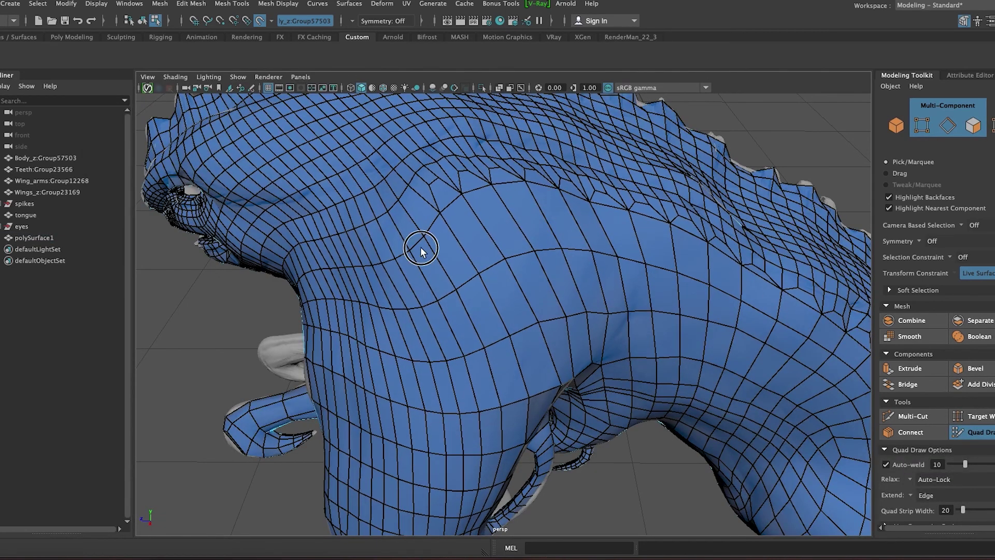
mouse_move(421, 247)
left_mouse_down("alt")
mouse_move(636, 284)
mouse_move(456, 231)
left_mouse_up("alt")
mouse_move(585, 395)
left_mouse_down("alt")
mouse_move(657, 298)
mouse_move(552, 289)
mouse_move(736, 295)
mouse_move(706, 395)
mouse_move(383, 311)
mouse_move(694, 422)
mouse_move(467, 473)
left_mouse_up("alt")
middle_click_drag(466, 473, 440, 406, "alt")
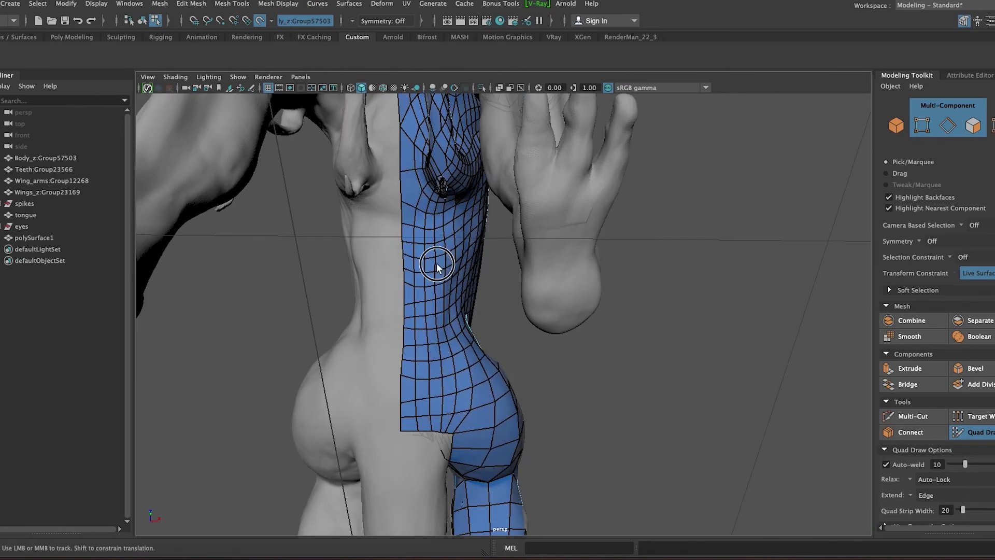
left_click_drag(437, 267, 471, 270, "alt")
left_click_drag(468, 232, 258, 244, "alt")
middle_click_drag(258, 245, 384, 205, "alt")
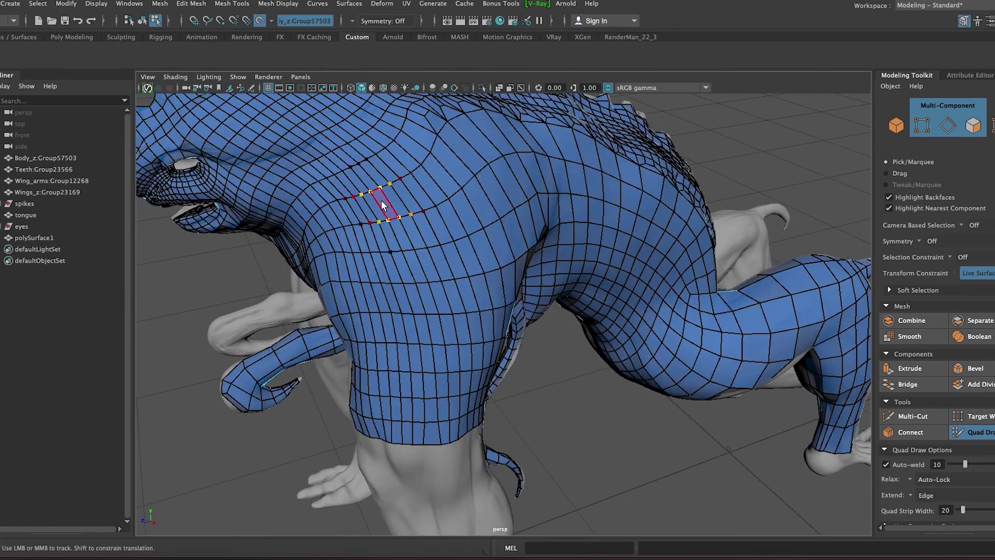
middle_click_drag(250, 132, 431, 334, "alt")
left_click_drag(431, 334, 490, 232, "alt")
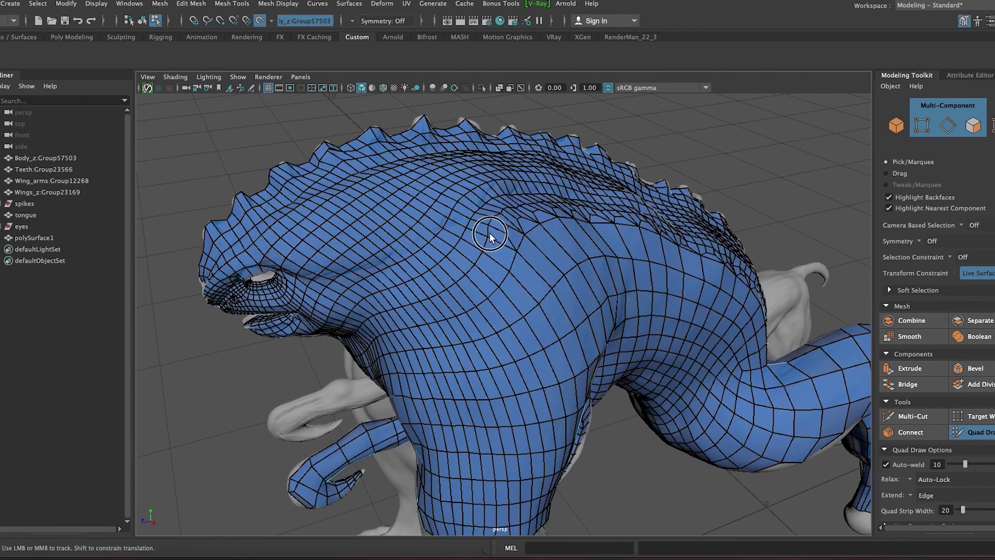
mouse_move(262, 301)
left_mouse_down("alt")
mouse_move(511, 259)
mouse_move(567, 178)
mouse_move(537, 280)
mouse_move(612, 295)
left_mouse_up("alt")
mouse_move(673, 426)
left_mouse_down("alt")
mouse_move(612, 353)
mouse_move(596, 348)
left_mouse_up("alt")
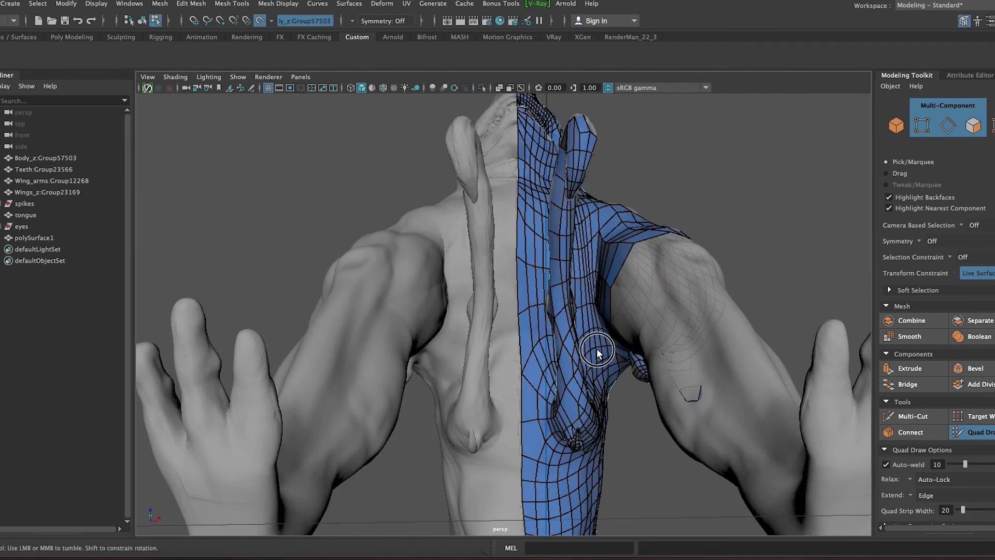
mouse_move(606, 386)
left_mouse_down("alt")
mouse_move(484, 428)
mouse_move(627, 415)
mouse_move(279, 469)
mouse_move(244, 487)
mouse_move(226, 398)
mouse_move(657, 316)
left_mouse_up("alt")
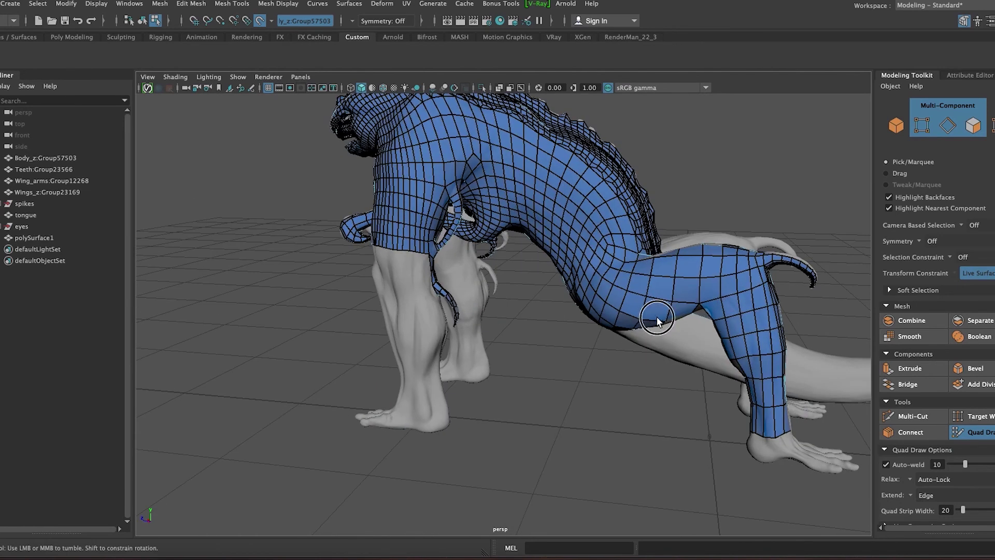
mouse_move(656, 278)
left_mouse_down("alt")
mouse_move(475, 157)
mouse_move(667, 244)
mouse_move(590, 256)
mouse_move(612, 234)
mouse_move(656, 278)
mouse_move(524, 304)
mouse_move(394, 187)
left_mouse_up("alt")
Leave Quad Draw, reselect the polySurface1 retopology mesh, and frame the foot's toes.
key("q")
left_click(480, 283)
right_click_drag(480, 283, 553, 452, "shift")
left_click_drag(553, 452, 467, 363, "alt")
mouse_move(466, 363)
right_mouse_down("alt")
mouse_move(428, 401)
mouse_move(663, 409)
right_mouse_up("alt")
mouse_move(664, 414)
left_mouse_down("alt")
mouse_move(547, 370)
mouse_move(505, 412)
left_mouse_up("alt")
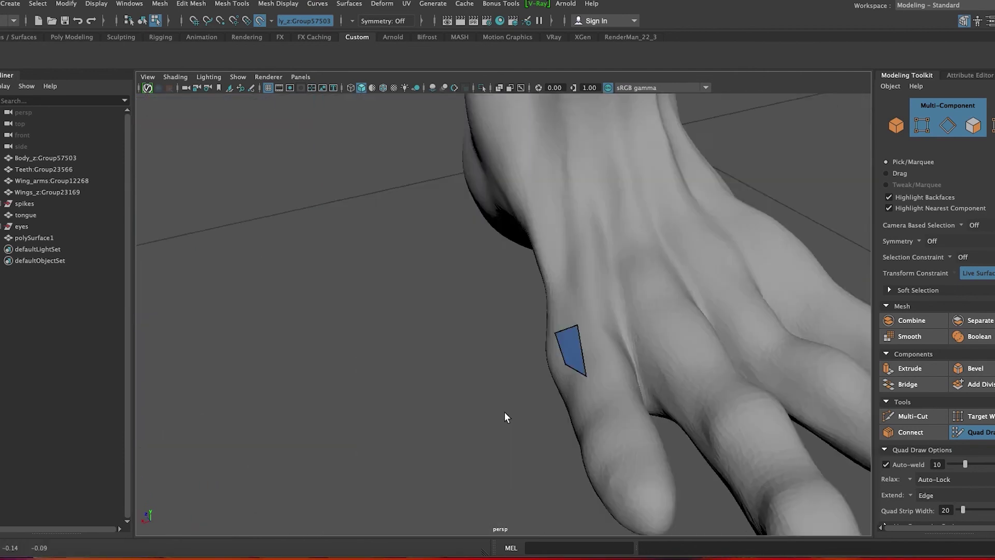
scroll(504, 412, "up", 3)
middle_click_drag(505, 411, 567, 391, "alt")
left_click_drag(563, 454, 365, 384, "alt")
mouse_move(377, 400)
right_mouse_down("alt")
mouse_move(368, 440)
mouse_move(365, 310)
mouse_move(317, 301)
mouse_move(379, 372)
right_mouse_up("alt")
mouse_move(379, 372)
left_mouse_down("alt")
mouse_move(491, 383)
mouse_move(481, 343)
mouse_move(425, 337)
mouse_move(435, 285)
mouse_move(460, 327)
mouse_move(422, 311)
mouse_move(651, 363)
mouse_move(715, 273)
mouse_move(738, 319)
mouse_move(413, 229)
mouse_move(631, 288)
left_mouse_up("alt")
Extend the finger's quad strip out to the fingertip.
mouse_move(735, 254)
left_mouse_down("alt")
mouse_move(792, 350)
mouse_move(614, 275)
left_mouse_up("alt")
middle_click_drag(614, 275, 531, 291, "alt")
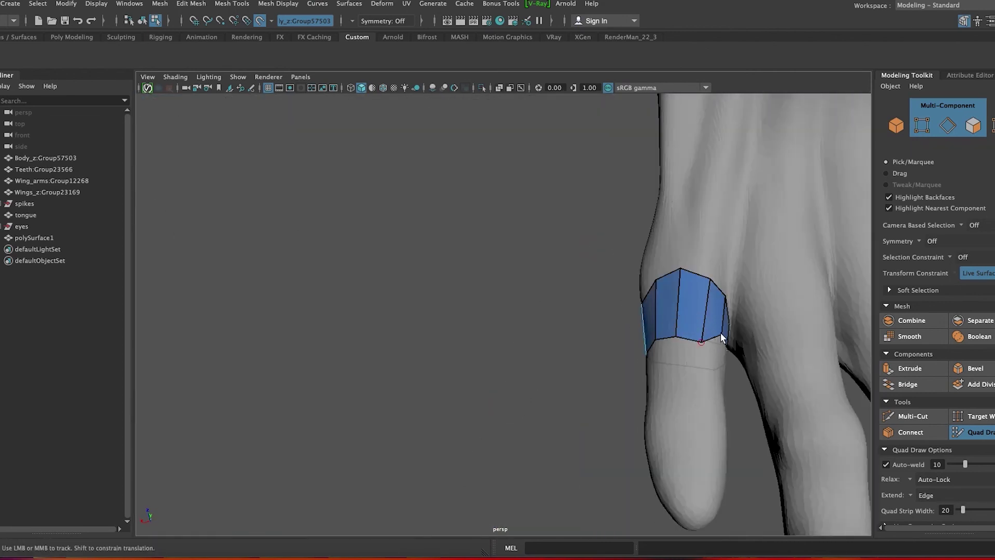
right_click_drag(721, 338, 473, 244, "alt")
mouse_move(474, 245)
left_mouse_down("alt")
mouse_move(540, 197)
mouse_move(414, 363)
left_mouse_up("alt")
right_click_drag(415, 363, 409, 420, "alt")
mouse_move(409, 420)
left_mouse_down("alt")
mouse_move(497, 366)
mouse_move(782, 305)
mouse_move(589, 340)
left_mouse_up("alt")
right_click_drag(589, 340, 684, 360, "alt")
mouse_move(684, 359)
left_mouse_down("alt")
mouse_move(601, 354)
mouse_move(717, 428)
left_mouse_up("alt")
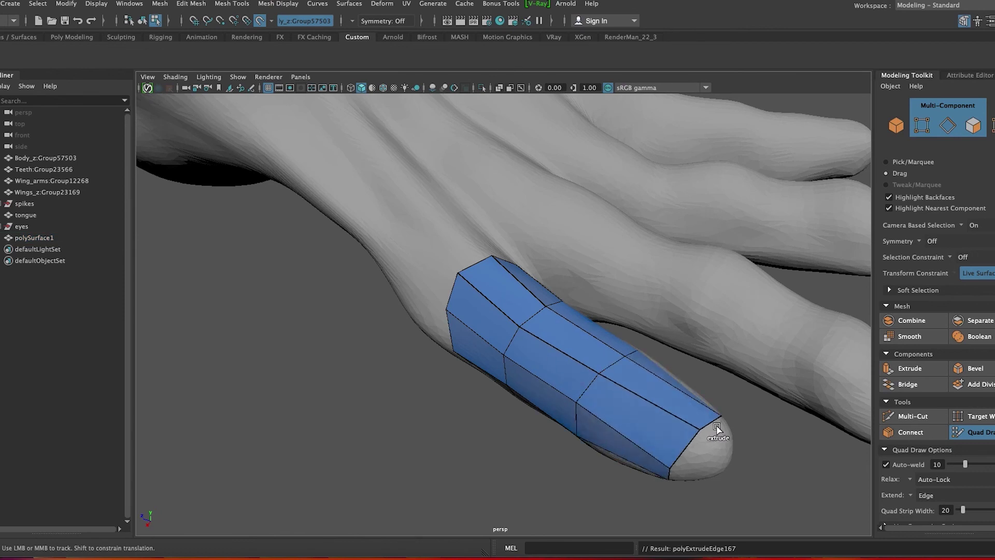
right_click_drag(717, 428, 533, 282, "alt")
mouse_move(534, 282)
left_mouse_down("alt")
mouse_move(658, 276)
mouse_move(533, 366)
left_mouse_up("alt")
middle_click_drag(534, 366, 497, 271, "alt")
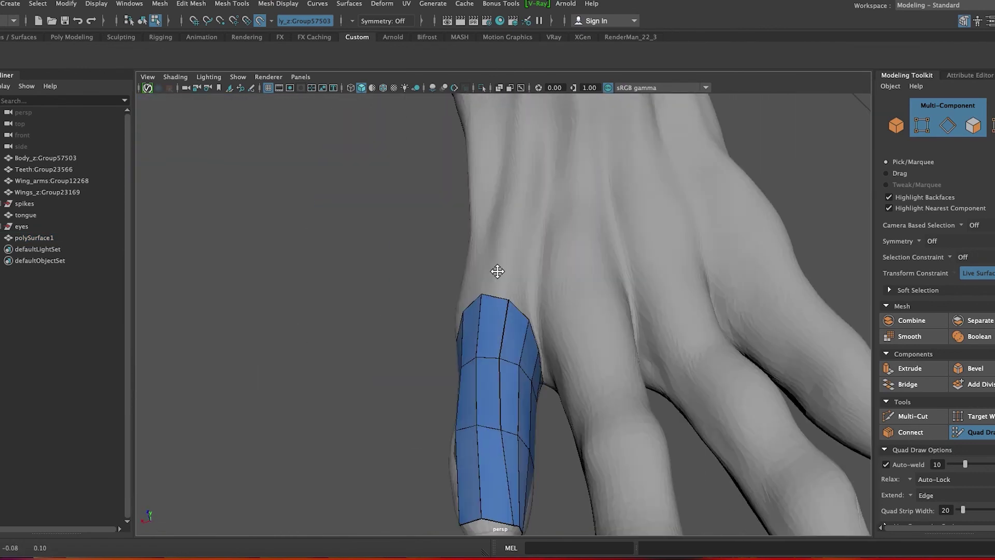
left_click_drag(487, 406, 472, 520, "alt")
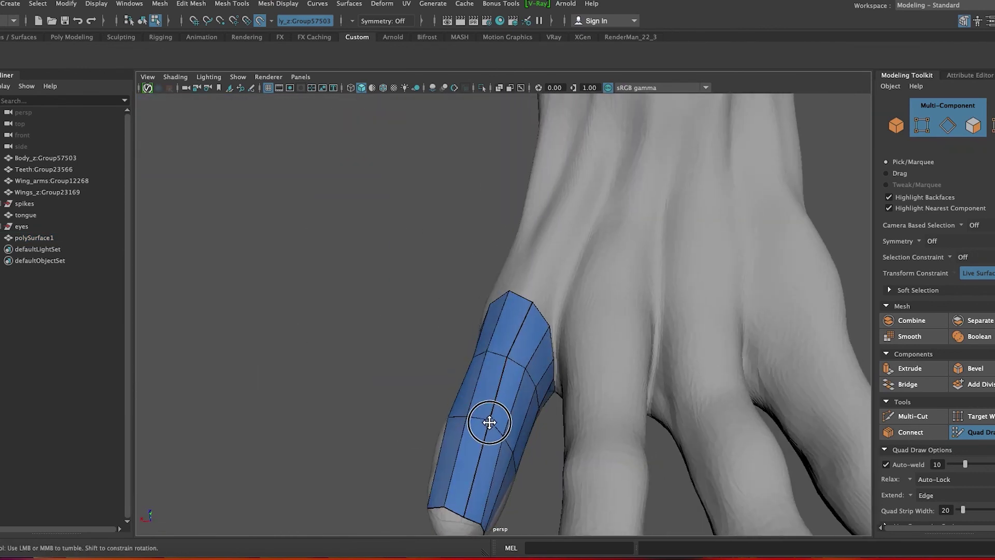
mouse_move(468, 422)
left_mouse_down("alt")
mouse_move(611, 437)
mouse_move(537, 414)
mouse_move(540, 467)
mouse_move(567, 430)
mouse_move(504, 448)
mouse_move(542, 402)
mouse_move(714, 357)
left_mouse_up("alt")
Inspect the finger patch and leg retopo strip, selecting the body sculpt.
mouse_move(700, 335)
left_mouse_down("alt")
mouse_move(662, 363)
mouse_move(507, 260)
mouse_move(349, 414)
left_mouse_up("alt")
mouse_move(388, 445)
left_mouse_down("alt")
mouse_move(697, 444)
mouse_move(673, 456)
mouse_move(684, 432)
mouse_move(569, 335)
left_mouse_up("alt")
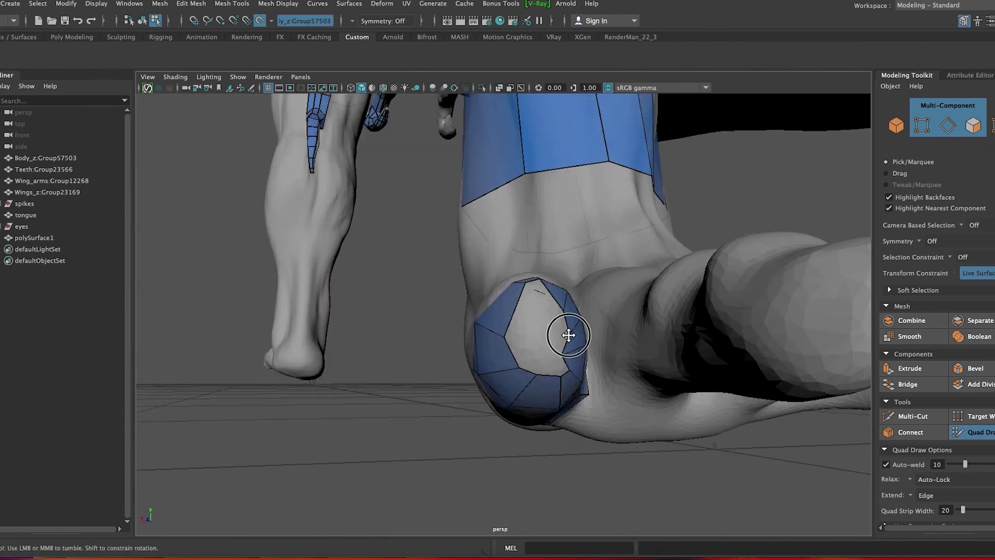
mouse_move(559, 376)
left_mouse_down("alt")
mouse_move(526, 366)
mouse_move(500, 311)
mouse_move(515, 349)
mouse_move(572, 239)
mouse_move(444, 384)
mouse_move(516, 366)
mouse_move(663, 295)
left_mouse_up("alt")
mouse_move(576, 325)
left_mouse_down("alt")
mouse_move(584, 313)
mouse_move(609, 325)
mouse_move(435, 407)
mouse_move(534, 341)
left_mouse_up("alt")
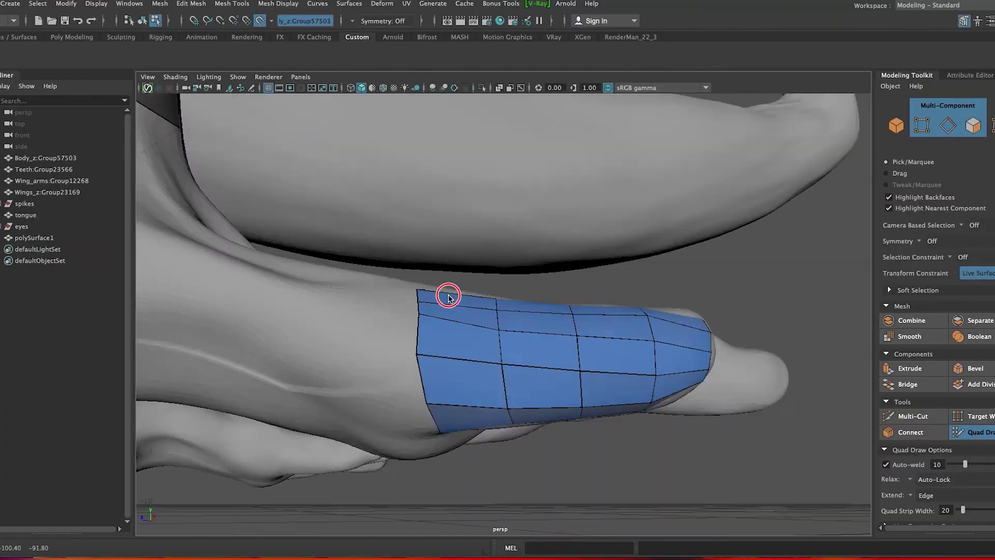
mouse_move(447, 292)
left_mouse_down("alt")
mouse_move(356, 345)
mouse_move(91, 277)
left_mouse_up("alt")
left_click(47, 157)
mouse_move(576, 351)
left_mouse_down("alt")
mouse_move(548, 355)
mouse_move(586, 349)
mouse_move(557, 336)
mouse_move(533, 399)
left_mouse_up("alt")
mouse_move(373, 384)
left_mouse_down("alt")
mouse_move(378, 400)
mouse_move(381, 367)
left_mouse_up("alt")
Isolate the retopo mesh, shrink two of its faces, then show the full body again.
key("ctrl+1")
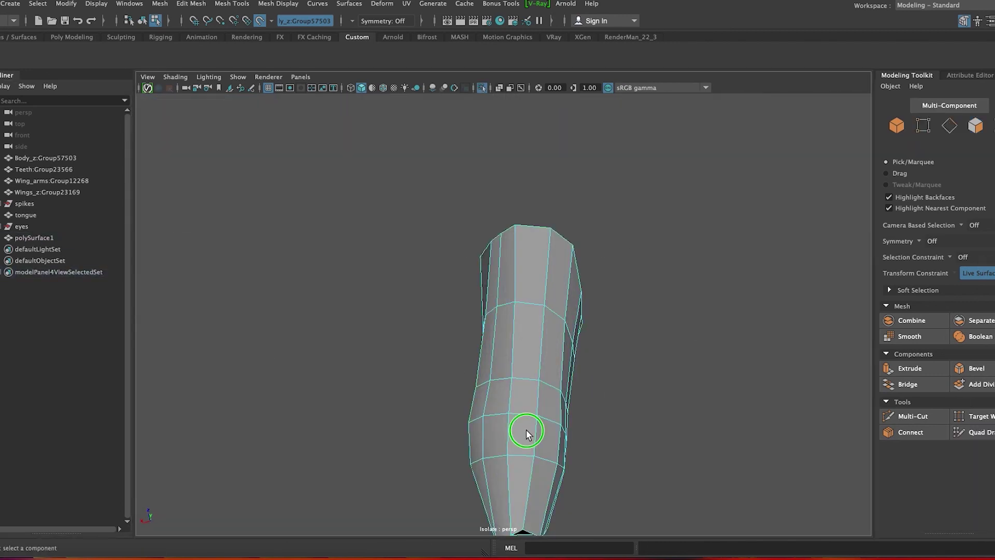
right_click_drag(534, 293, 542, 317)
key("r")
mouse_move(642, 360)
left_mouse_down("alt")
mouse_move(422, 378)
mouse_move(755, 402)
mouse_move(533, 412)
mouse_move(611, 345)
mouse_move(662, 359)
left_mouse_up("alt")
key("ctrl+1")
Reselect the retopo mesh and place dots forming a first quad on the next finger.
left_click(34, 238)
left_click(972, 432)
mouse_move(620, 400)
left_mouse_down("alt")
mouse_move(749, 288)
mouse_move(597, 388)
mouse_move(600, 359)
mouse_move(583, 369)
left_mouse_up("alt")
left_click(596, 388)
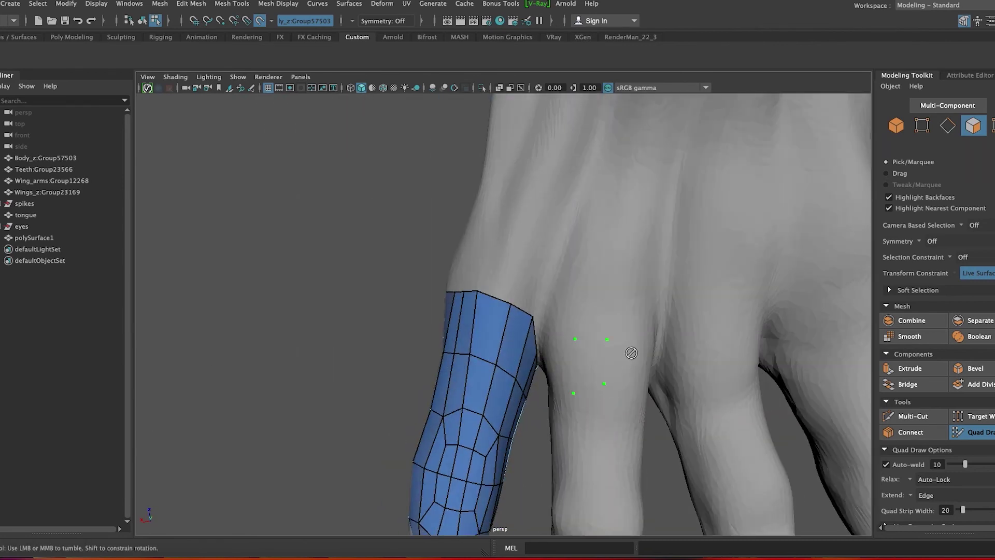
left_click(560, 370, "shift")
mouse_move(656, 386)
left_mouse_down("alt")
mouse_move(657, 333)
mouse_move(573, 338)
mouse_move(629, 322)
mouse_move(617, 380)
mouse_move(651, 406)
mouse_move(558, 304)
mouse_move(646, 313)
left_mouse_up("alt")
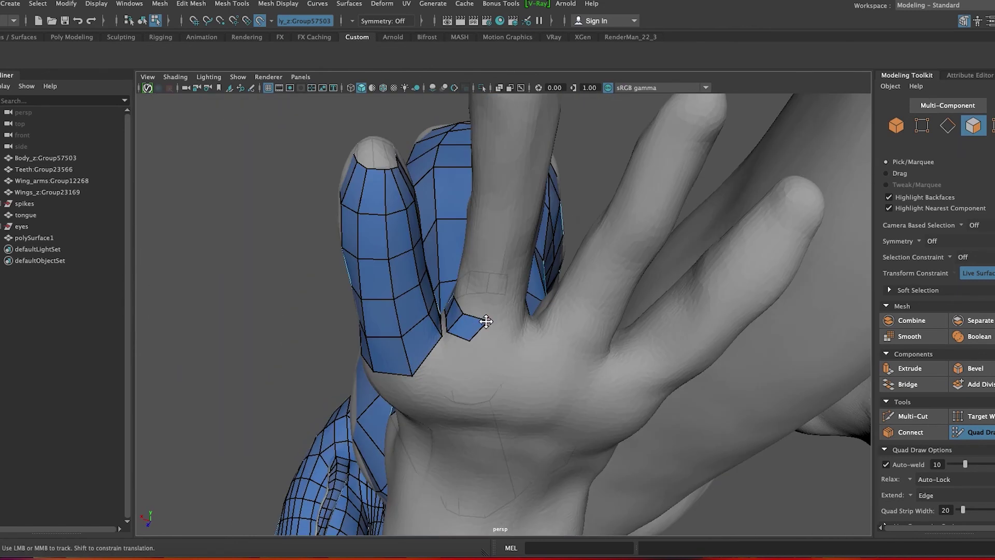
left_click_drag(473, 333, 507, 339, "alt")
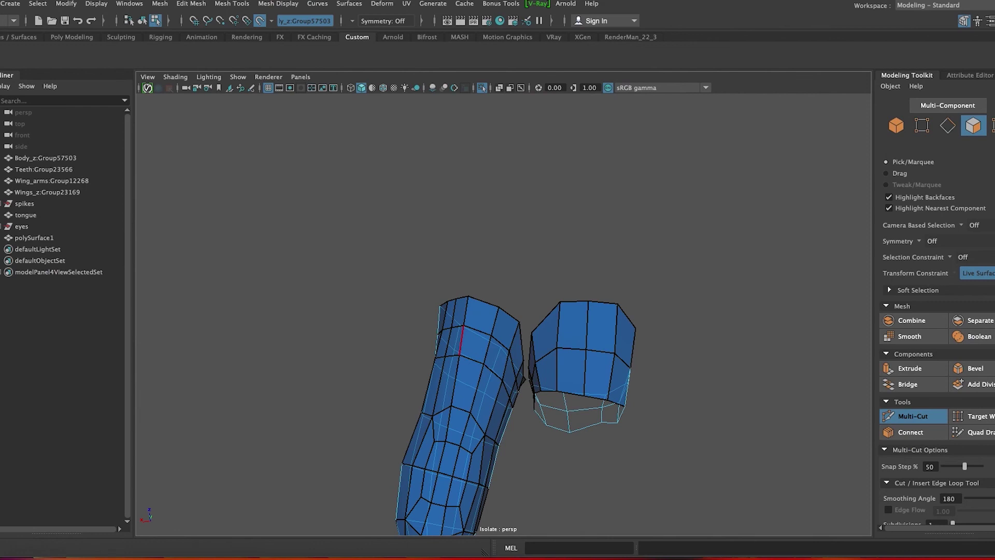
Select a face on the finger patch for scaling, then restore the full hand view.
key("q")
left_click(456, 342)
key("r")
mouse_move(489, 334)
left_mouse_down("alt")
mouse_move(458, 300)
mouse_move(325, 351)
left_mouse_up("alt")
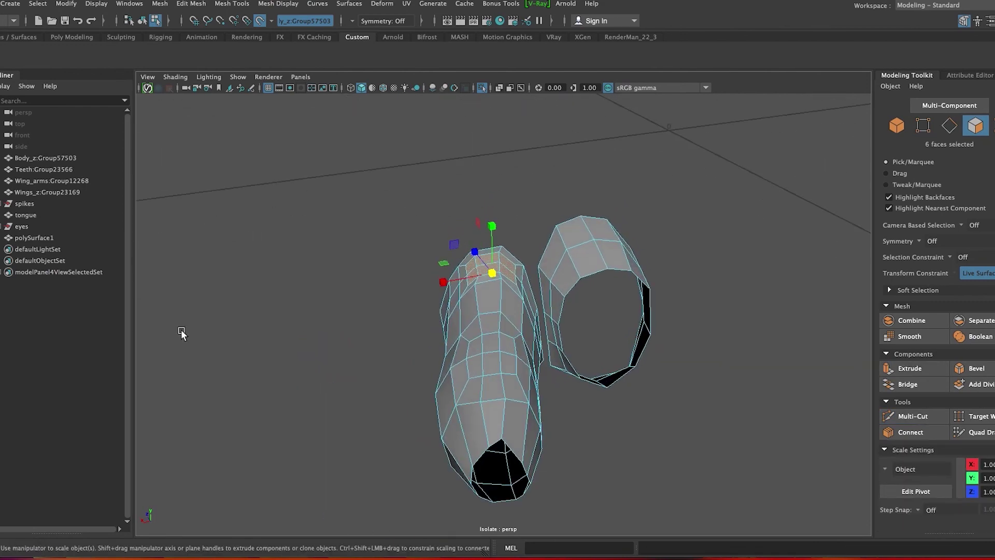
key("ctrl+1")
Resume Quad Draw and inspect the fingertip and back of the hand.
left_click(975, 431)
left_click_drag(498, 340, 491, 383, "alt")
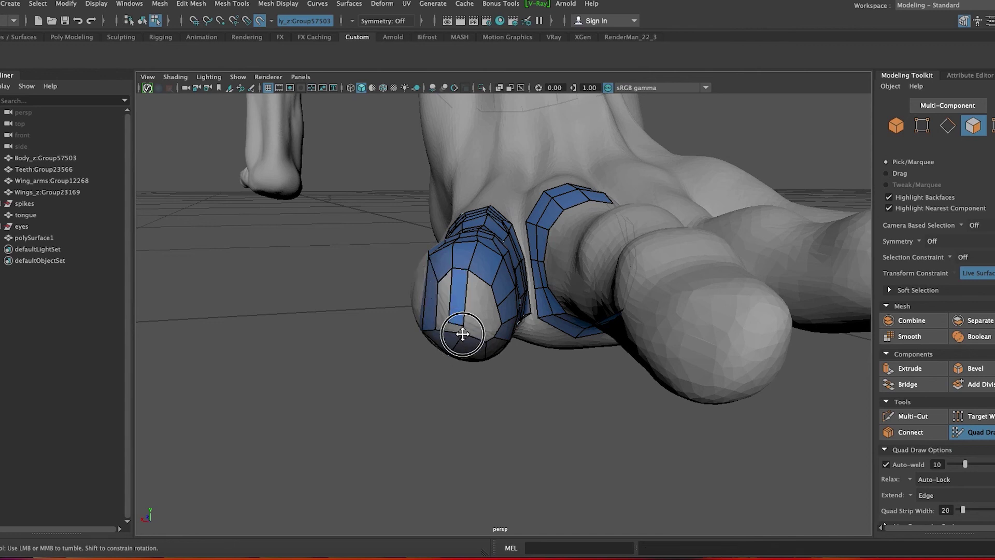
left_click_drag(337, 329, 565, 253, "alt")
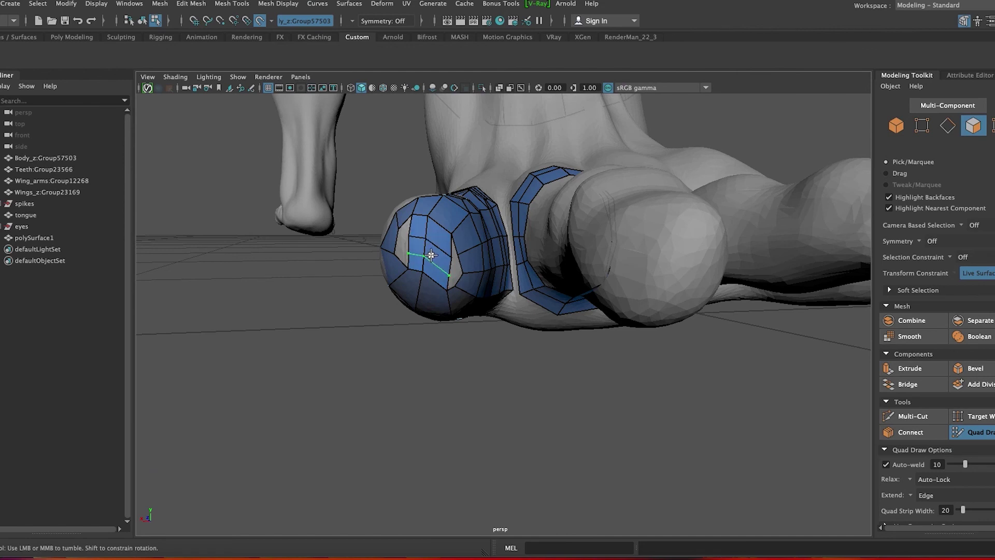
left_click_drag(461, 272, 464, 349, "alt")
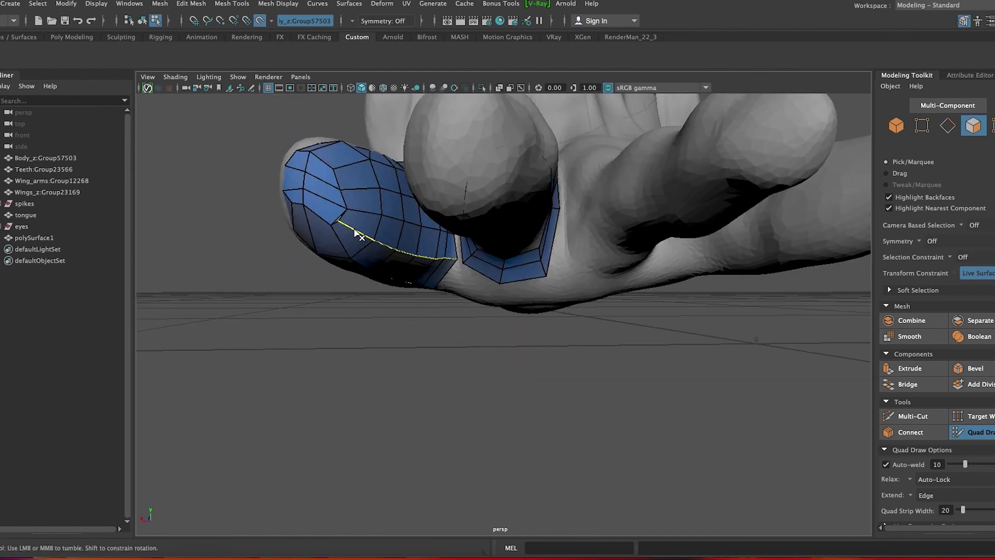
left_click_drag(362, 238, 326, 340, "alt")
mouse_move(422, 328)
left_mouse_down("alt")
mouse_move(363, 378)
mouse_move(331, 283)
left_mouse_up("alt")
mouse_move(356, 358)
left_mouse_down("alt")
mouse_move(329, 351)
mouse_move(422, 331)
mouse_move(334, 326)
mouse_move(300, 240)
mouse_move(387, 310)
mouse_move(342, 216)
left_mouse_up("alt")
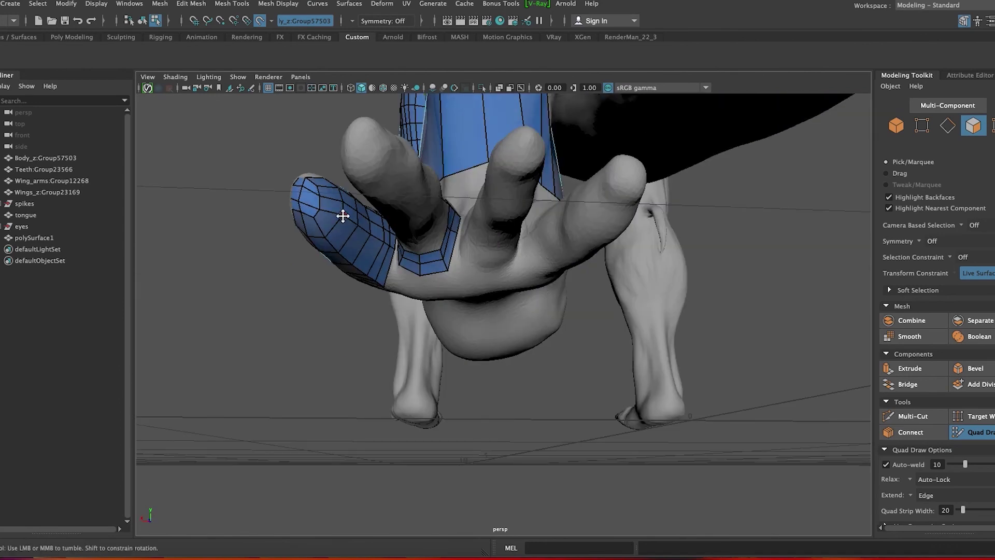
mouse_move(389, 304)
left_mouse_down("alt")
mouse_move(422, 280)
mouse_move(435, 362)
left_mouse_up("alt")
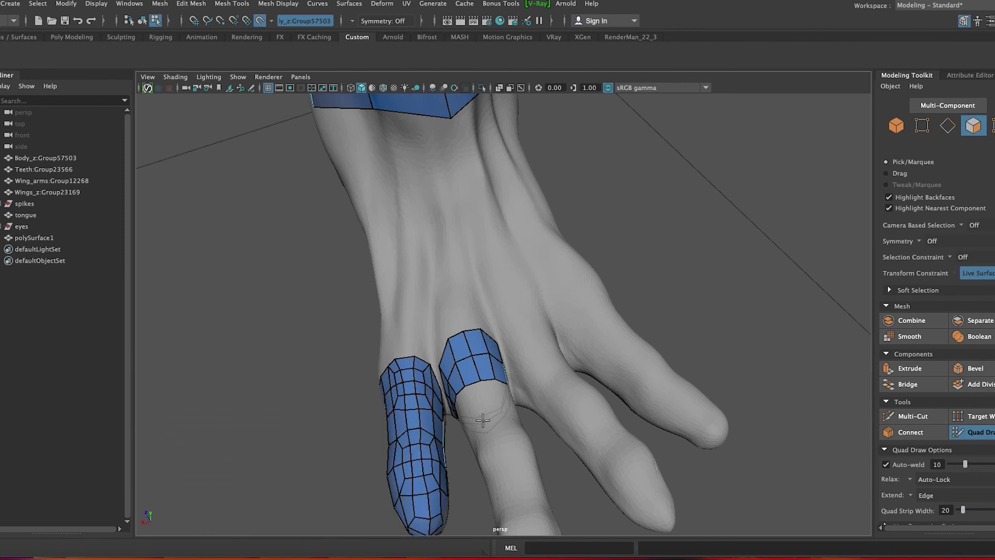
Delete the unwanted edge on the second finger's quad patch.
mouse_move(478, 411)
left_mouse_down("alt")
mouse_move(523, 392)
mouse_move(497, 363)
mouse_move(478, 421)
mouse_move(445, 382)
mouse_move(589, 411)
mouse_move(645, 485)
left_mouse_up("alt")
mouse_move(683, 520)
left_mouse_down("alt")
mouse_move(733, 406)
mouse_move(713, 364)
left_mouse_up("alt")
middle_click_drag(451, 264, 444, 318, "alt")
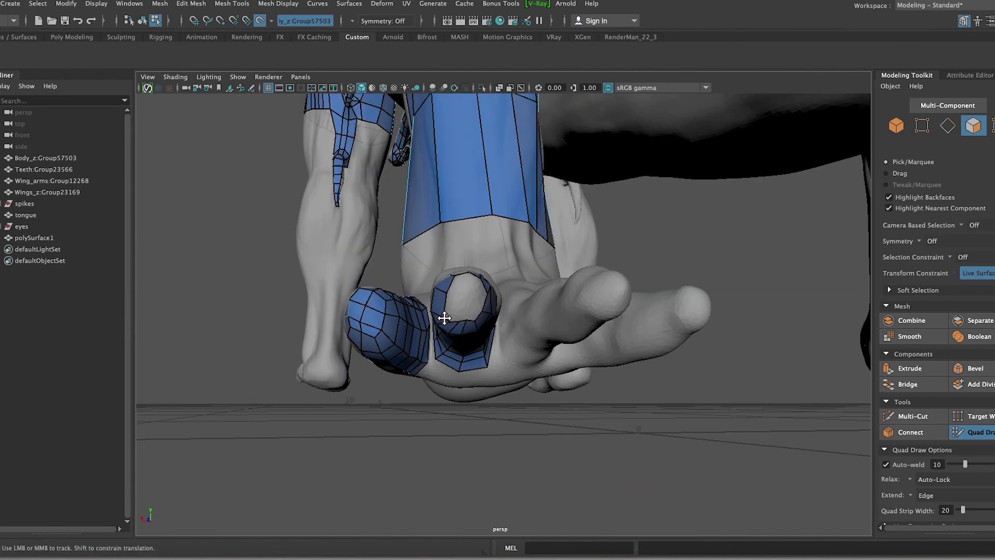
mouse_move(459, 325)
left_mouse_down("alt")
mouse_move(485, 337)
mouse_move(498, 325)
left_mouse_up("alt")
mouse_move(424, 382)
left_mouse_down("alt")
mouse_move(484, 349)
mouse_move(429, 326)
mouse_move(488, 344)
mouse_move(456, 303)
left_mouse_up("alt")
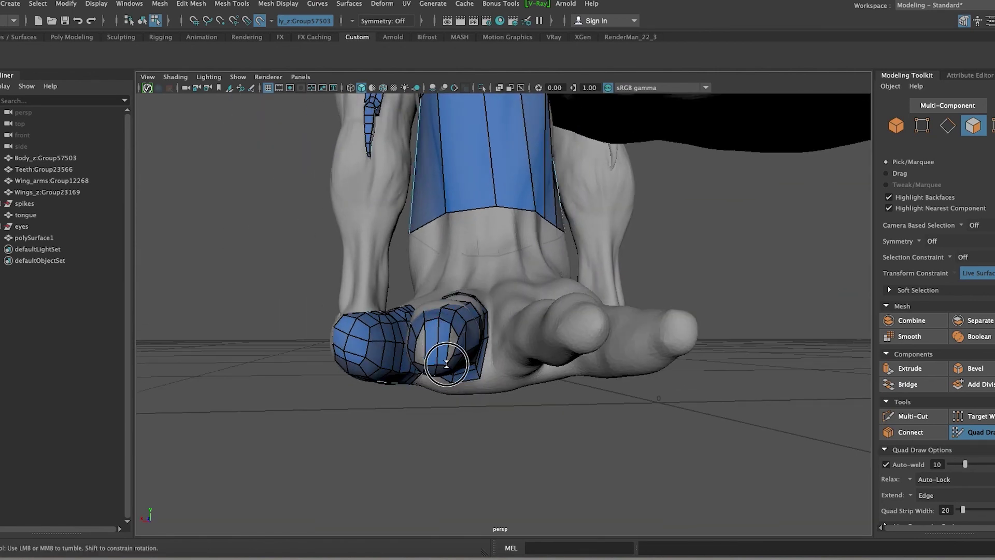
mouse_move(434, 355)
left_mouse_down("alt")
mouse_move(500, 309)
mouse_move(485, 325)
left_mouse_up("alt")
left_click_drag(423, 324, 594, 405, "alt")
key("Delete")
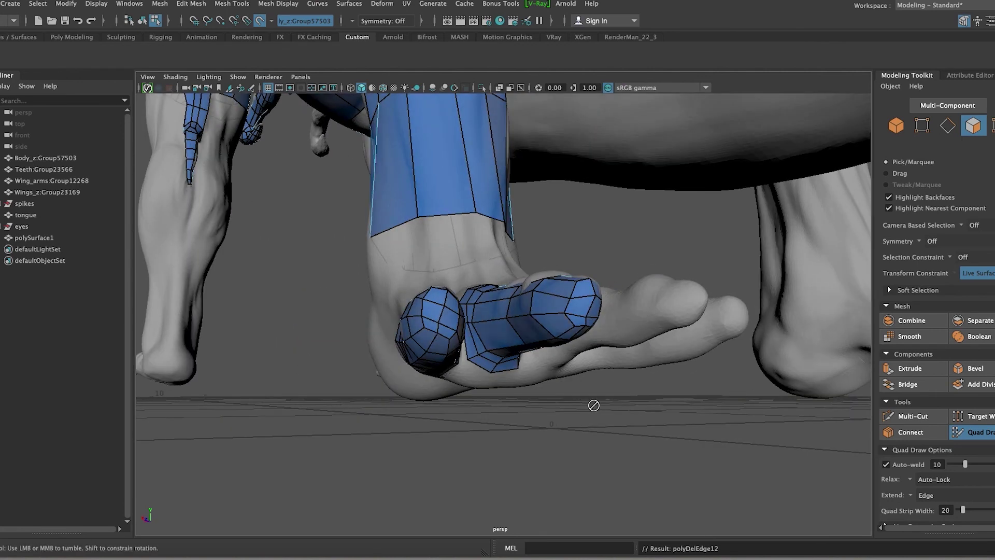
mouse_move(506, 344)
left_mouse_down("alt")
mouse_move(584, 262)
mouse_move(557, 384)
mouse_move(506, 400)
mouse_move(513, 394)
mouse_move(406, 222)
mouse_move(512, 353)
mouse_move(500, 362)
mouse_move(511, 349)
mouse_move(600, 411)
mouse_move(815, 357)
mouse_move(223, 344)
mouse_move(515, 351)
mouse_move(474, 351)
mouse_move(432, 236)
mouse_move(444, 216)
mouse_move(645, 264)
left_mouse_up("alt")
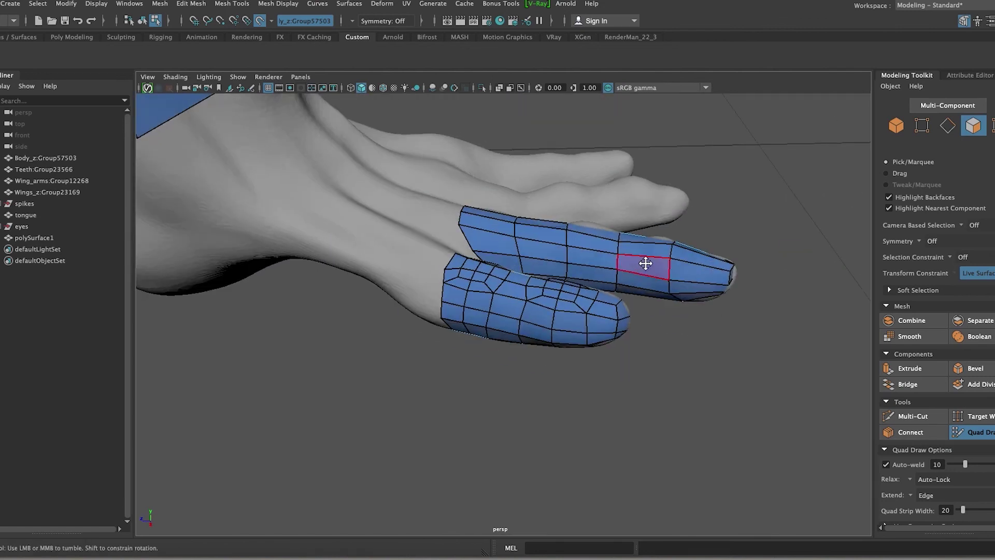
Isolate and frame the two finger meshes, switching to face selection.
mouse_move(517, 231)
left_mouse_down("alt")
mouse_move(502, 285)
mouse_move(762, 391)
mouse_move(268, 266)
left_mouse_up("alt")
key("q")
key("ctrl+1")
key("f")
key("F11")
left_click_drag(508, 366, 489, 390, "alt")
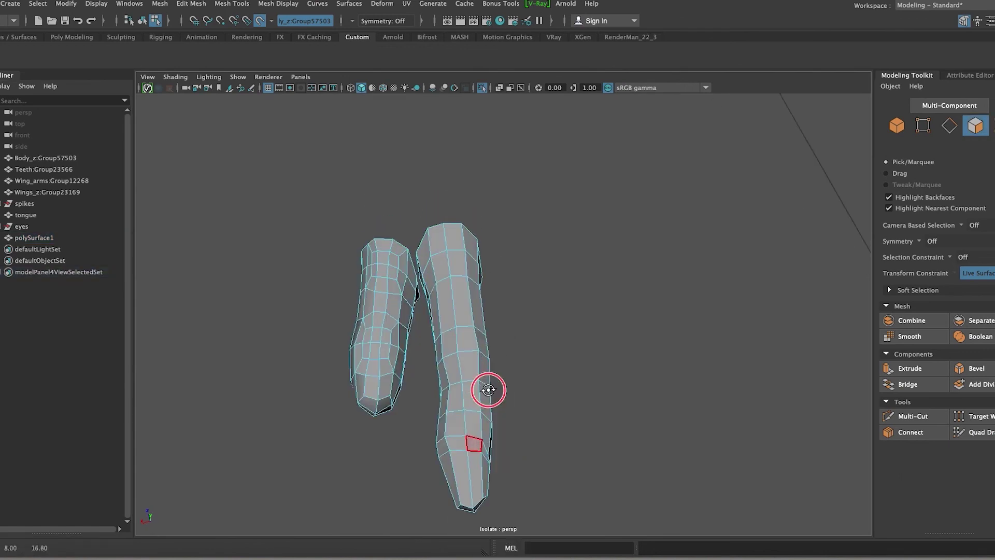
key("ctrl+z")
left_click_drag(450, 237, 410, 267, "alt")
key("r")
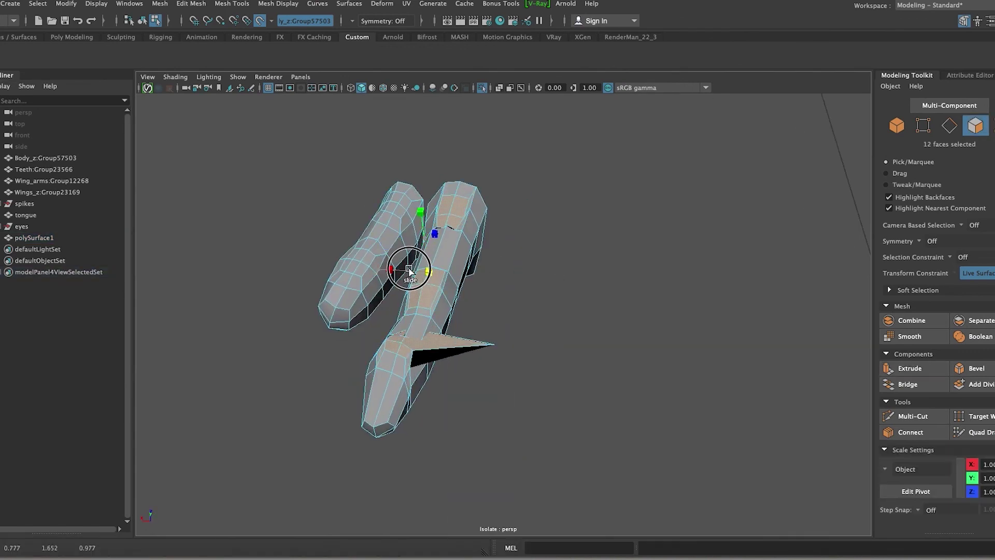
Extrude and scale the finger base faces, undoing the oversized extrusion.
left_click(459, 216)
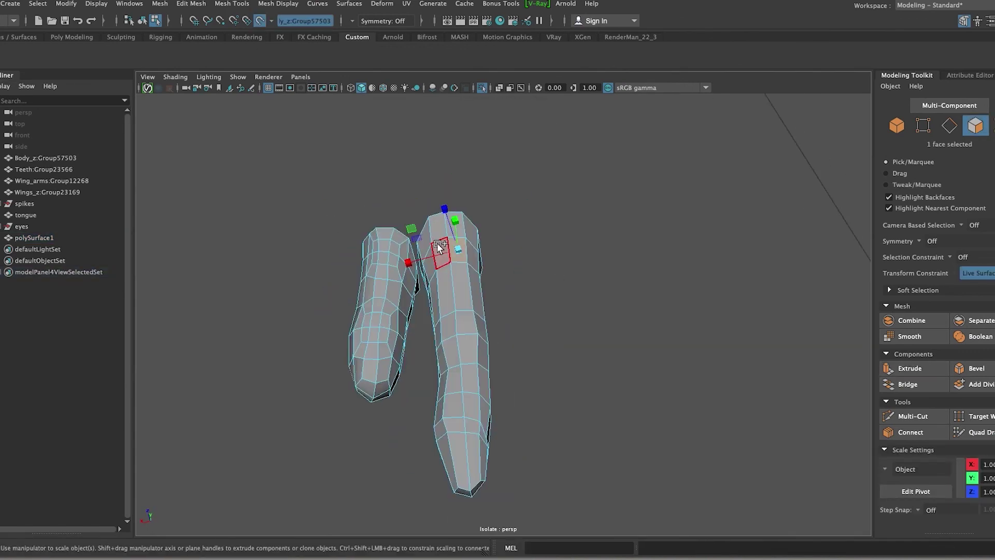
left_click_drag(459, 217, 553, 273, "alt")
key("ctrl+e")
key("r")
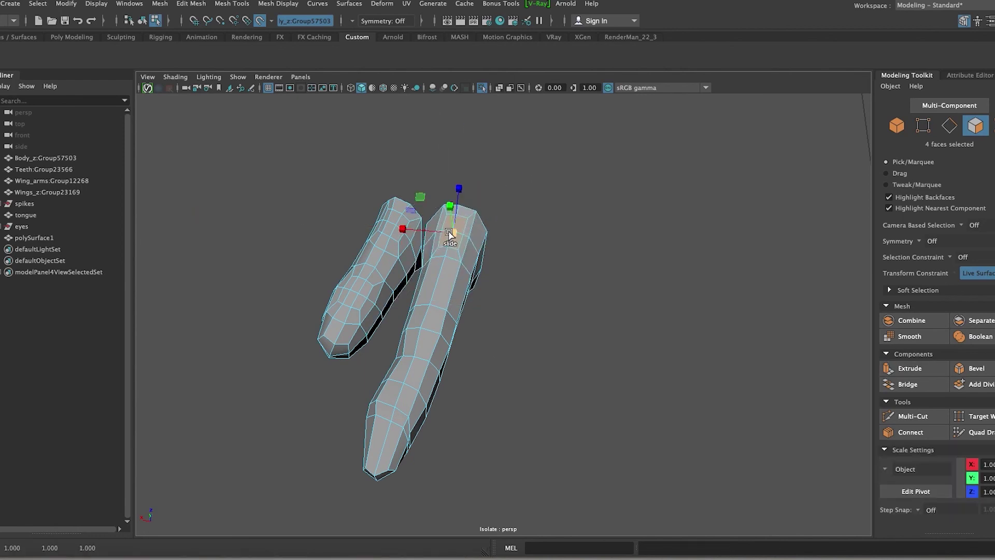
key("ctrl+e")
left_click(698, 346)
middle_click_drag(699, 346, 703, 350)
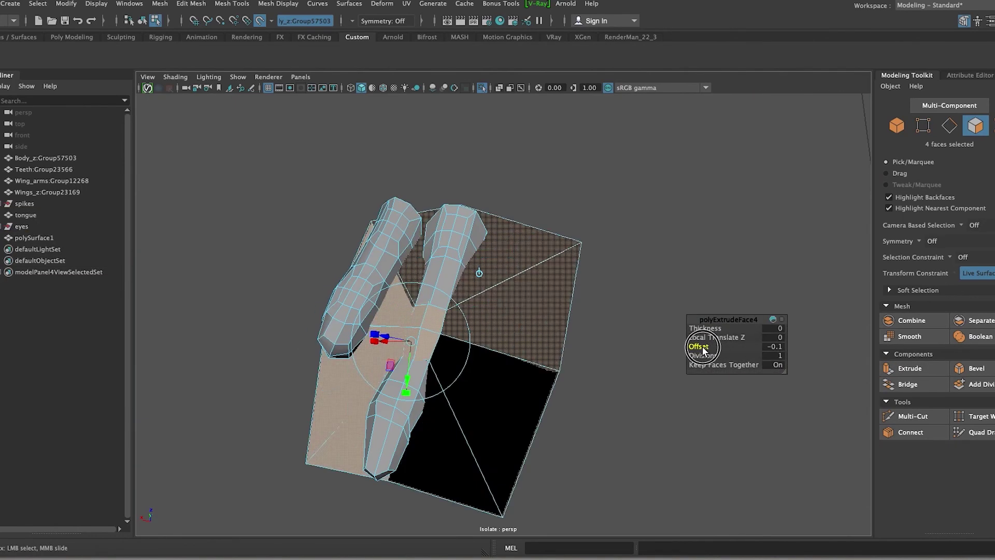
key("ctrl+z")
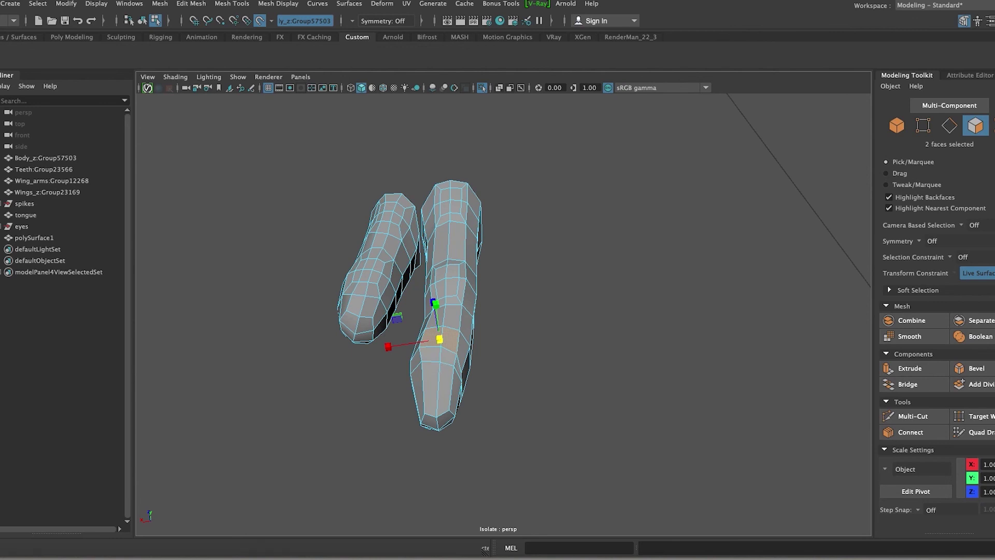
key("shift+period")
Exit isolate view and relax the finger's blue quad mesh.
left_click_drag(540, 358, 561, 388, "alt")
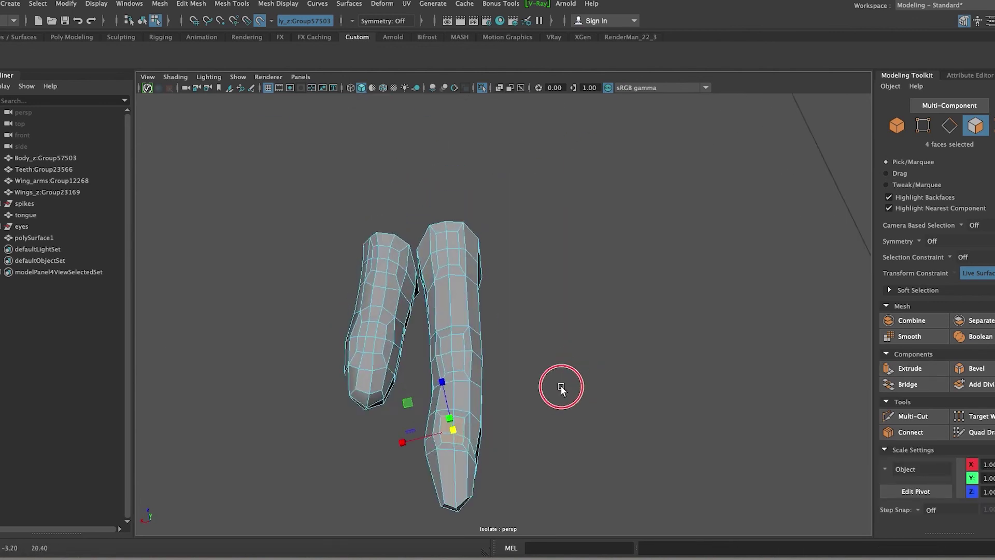
right_click_drag(561, 388, 600, 413, "shift")
key("ctrl+1")
mouse_move(477, 347)
left_mouse_down("shift")
mouse_move(444, 411)
mouse_move(557, 344)
mouse_move(561, 306)
mouse_move(453, 228)
mouse_move(533, 330)
mouse_move(493, 259)
left_mouse_up("shift")
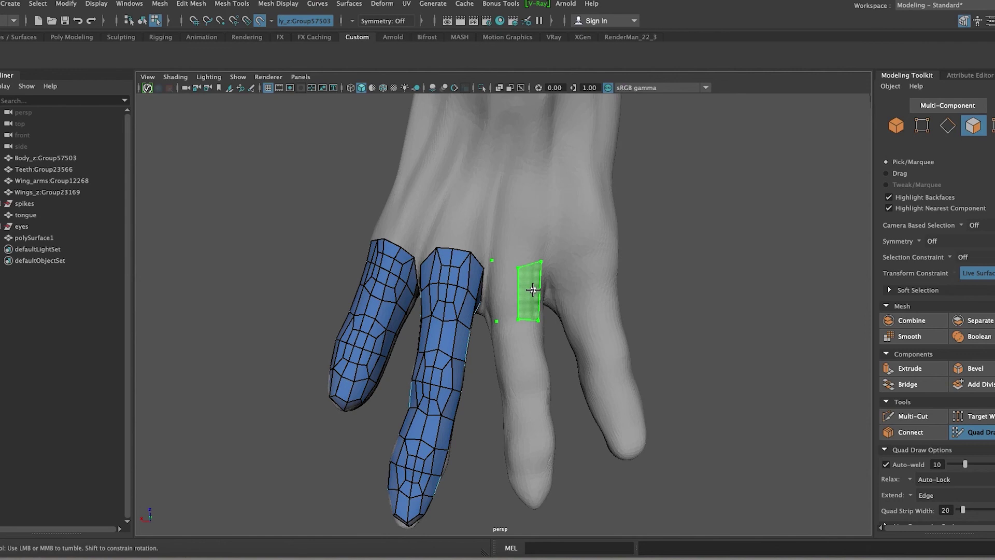
Extend a new quad strip onto the third finger, undoing the last point.
mouse_move(490, 296)
left_mouse_down()
mouse_move(540, 334)
mouse_move(524, 213)
mouse_move(491, 225)
mouse_move(527, 224)
mouse_move(510, 207)
mouse_move(527, 209)
mouse_move(476, 218)
left_mouse_up()
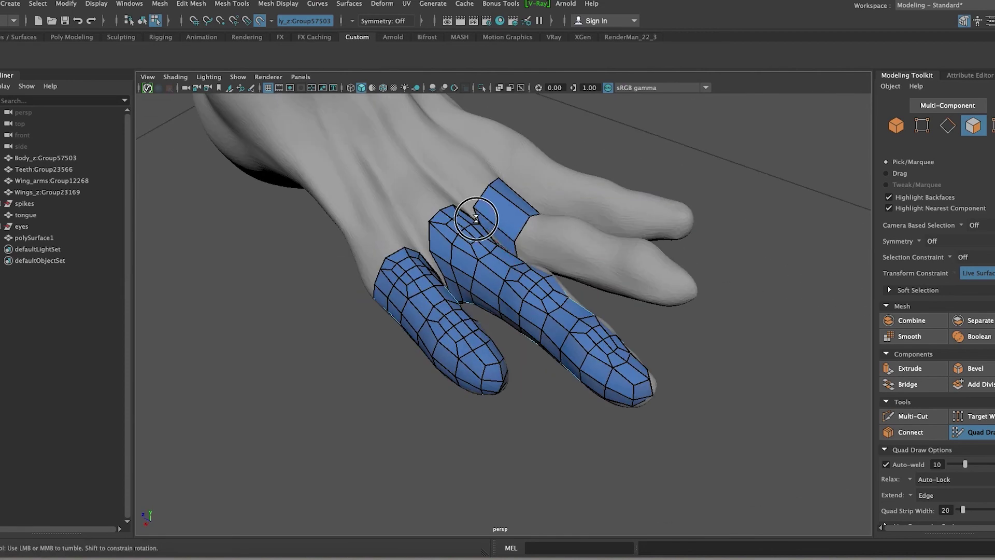
right_click_drag(476, 218, 483, 207, "alt")
left_click_drag(483, 207, 607, 234, "alt")
right_click_drag(607, 233, 532, 176, "alt")
mouse_move(533, 177)
left_mouse_down("alt")
mouse_move(573, 344)
mouse_move(534, 233)
left_mouse_up("alt")
right_click_drag(533, 234, 539, 289, "alt")
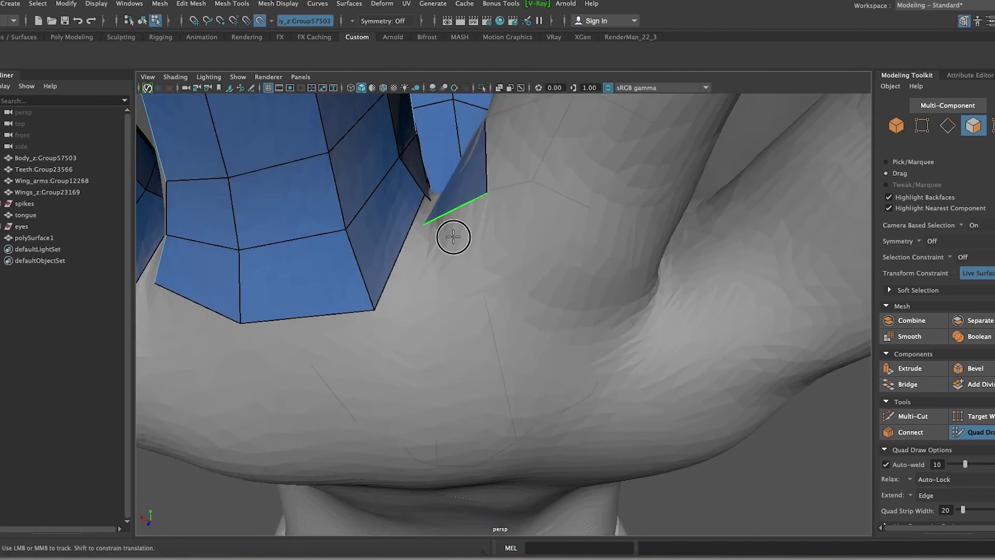
mouse_move(462, 267)
left_mouse_down("alt")
mouse_move(565, 311)
mouse_move(537, 313)
mouse_move(428, 257)
mouse_move(409, 278)
mouse_move(471, 303)
mouse_move(472, 441)
mouse_move(496, 442)
mouse_move(361, 494)
mouse_move(322, 216)
mouse_move(660, 277)
mouse_move(573, 418)
mouse_move(418, 434)
mouse_move(562, 340)
mouse_move(594, 397)
mouse_move(551, 400)
mouse_move(555, 467)
mouse_move(640, 319)
mouse_move(707, 355)
mouse_move(545, 304)
mouse_move(523, 313)
left_mouse_up("alt")
key("ctrl+z")
Extend the third finger's quad strip further from an edge.
mouse_move(634, 350)
left_mouse_down("alt")
mouse_move(539, 366)
mouse_move(651, 296)
mouse_move(542, 434)
mouse_move(508, 293)
mouse_move(460, 288)
left_mouse_up("alt")
right_click_drag(460, 288, 301, 211, "alt")
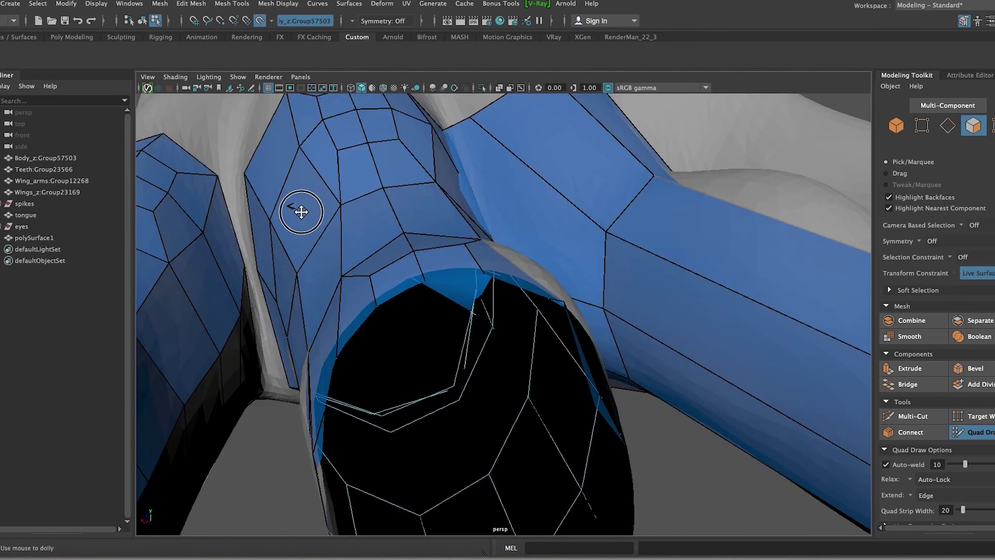
mouse_move(318, 251)
left_mouse_down("alt")
mouse_move(559, 231)
mouse_move(387, 295)
mouse_move(455, 259)
mouse_move(400, 407)
mouse_move(334, 311)
mouse_move(362, 311)
mouse_move(449, 237)
mouse_move(416, 237)
mouse_move(529, 411)
mouse_move(519, 352)
left_mouse_up("alt")
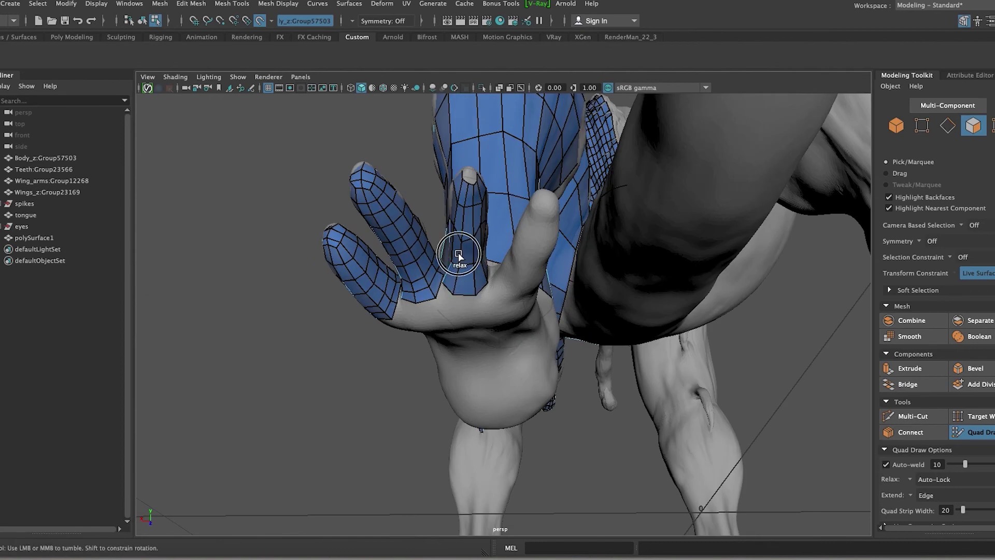
mouse_move(468, 253)
left_mouse_down("alt")
mouse_move(497, 306)
mouse_move(445, 232)
mouse_move(487, 309)
mouse_move(463, 296)
left_mouse_up("alt")
mouse_move(523, 335)
left_mouse_down("alt")
mouse_move(464, 291)
mouse_move(464, 337)
left_mouse_up("alt")
key("ctrl+e")
mouse_move(464, 337)
right_mouse_down("alt")
mouse_move(464, 374)
mouse_move(484, 386)
right_mouse_up("alt")
mouse_move(485, 387)
left_mouse_down("alt")
mouse_move(489, 400)
mouse_move(426, 373)
mouse_move(502, 388)
left_mouse_up("alt")
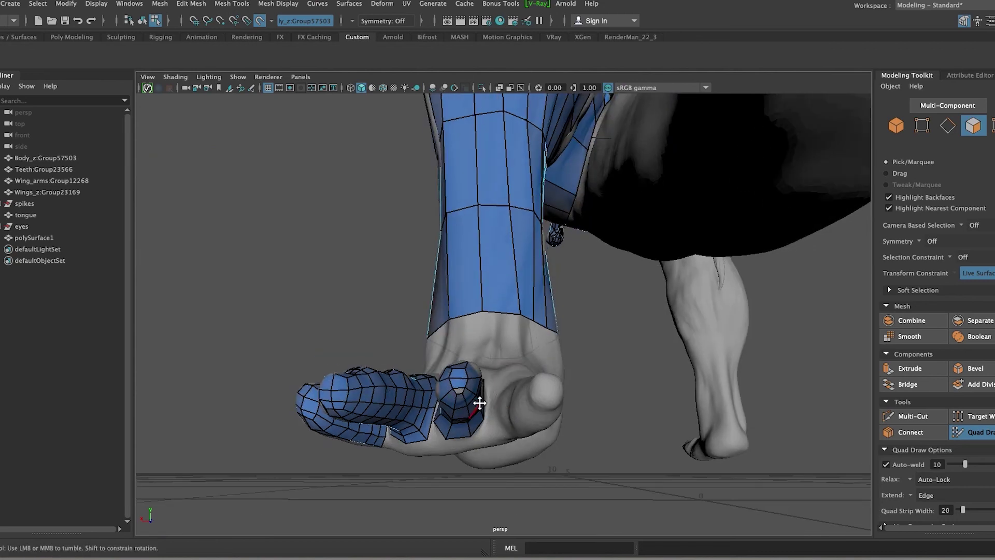
Zoom and orbit to a front close-up of the fingers' quad mesh.
scroll(479, 403, "up", 5)
scroll(480, 403, "down", 5)
scroll(605, 433, "up", 4)
scroll(686, 445, "up", 2)
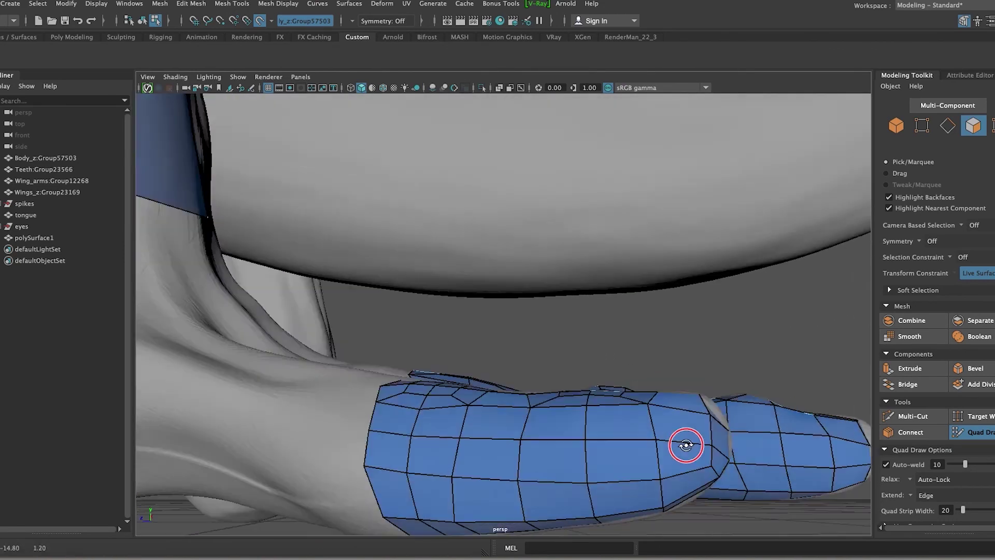
left_click_drag(686, 444, 761, 420, "alt")
mouse_move(792, 496)
left_mouse_down("alt")
mouse_move(814, 496)
mouse_move(682, 469)
left_mouse_up("alt")
middle_click_drag(683, 468, 736, 419, "alt")
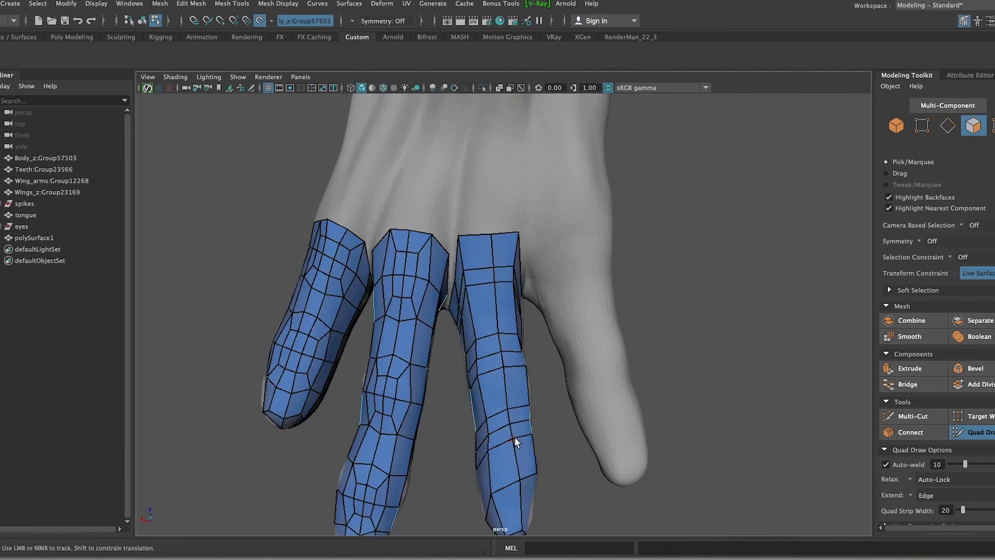
In isolate view, extrude and scale the third finger's top faces.
key("q")
key("ctrl+1")
left_click_drag(141, 238, 524, 200)
left_click(501, 248)
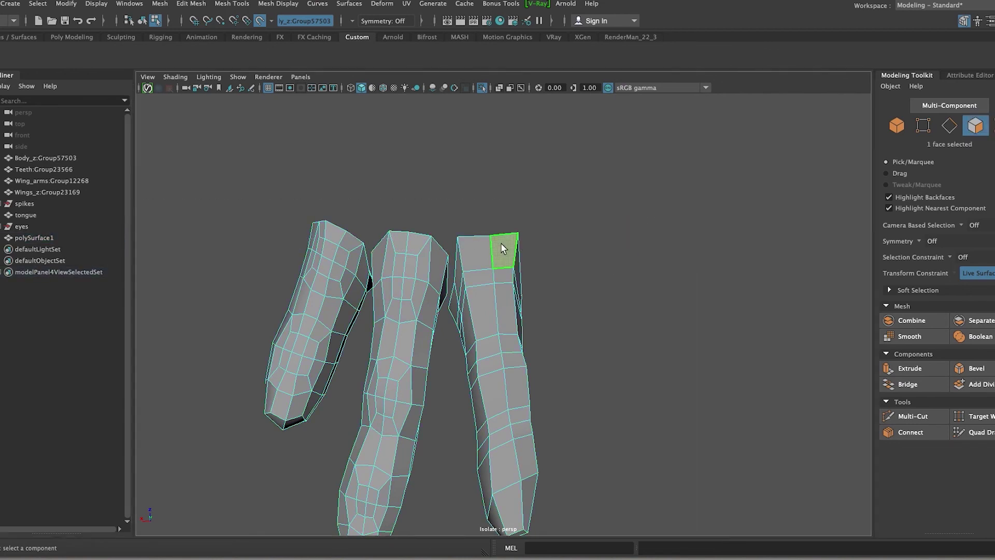
left_click(505, 274, "shift")
key("ctrl+e")
key("r")
left_click_drag(505, 298, 491, 335, "alt")
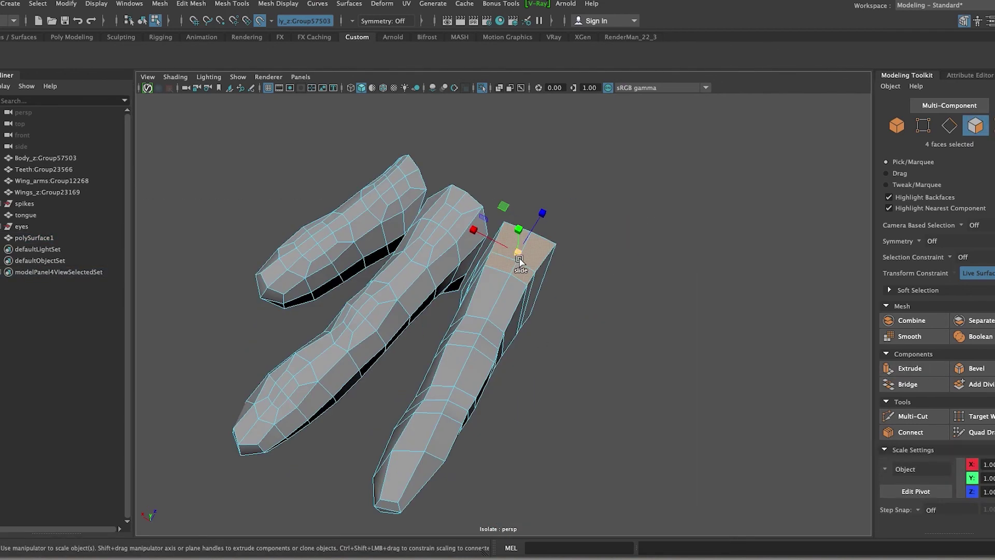
left_click(491, 334)
left_click_drag(510, 395, 551, 398, "alt")
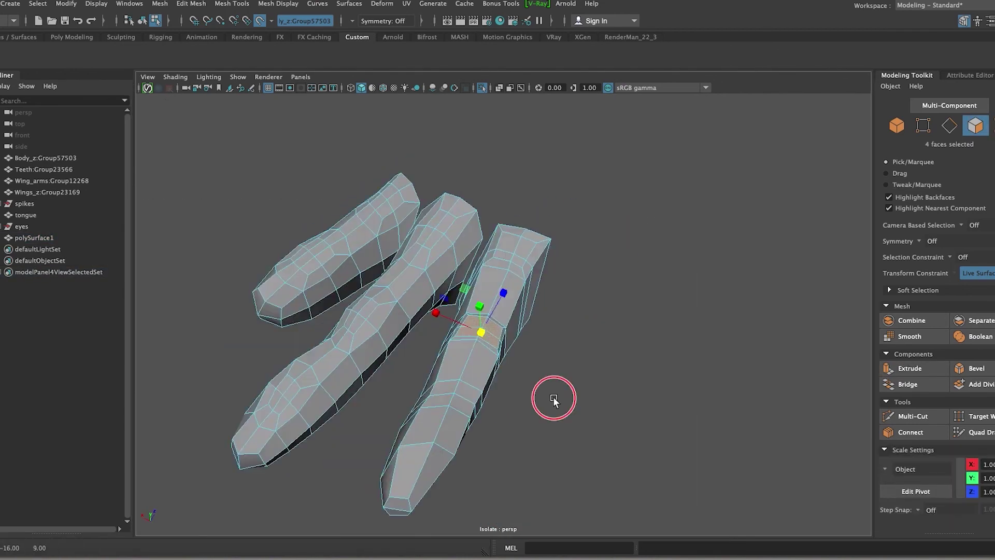
key("ctrl+e")
Reselect polySurface1, show the sculpt, and relax the middle finger's mesh to the tip.
left_click(83, 238)
key("ctrl+1")
right_click_drag(766, 376, 723, 408, "shift")
left_click_drag(492, 416, 499, 252, "shift")
mouse_move(486, 447)
left_mouse_down("alt")
mouse_move(639, 300)
mouse_move(438, 340)
mouse_move(434, 258)
left_mouse_up("alt")
mouse_move(503, 306)
left_mouse_down("alt")
mouse_move(529, 285)
mouse_move(489, 345)
mouse_move(464, 321)
left_mouse_up("alt")
mouse_move(401, 313)
left_mouse_down("alt")
mouse_move(492, 222)
mouse_move(582, 266)
mouse_move(760, 387)
mouse_move(473, 285)
mouse_move(470, 170)
mouse_move(678, 407)
mouse_move(718, 407)
mouse_move(362, 358)
mouse_move(479, 400)
mouse_move(528, 369)
mouse_move(544, 311)
mouse_move(487, 344)
left_mouse_up("alt")
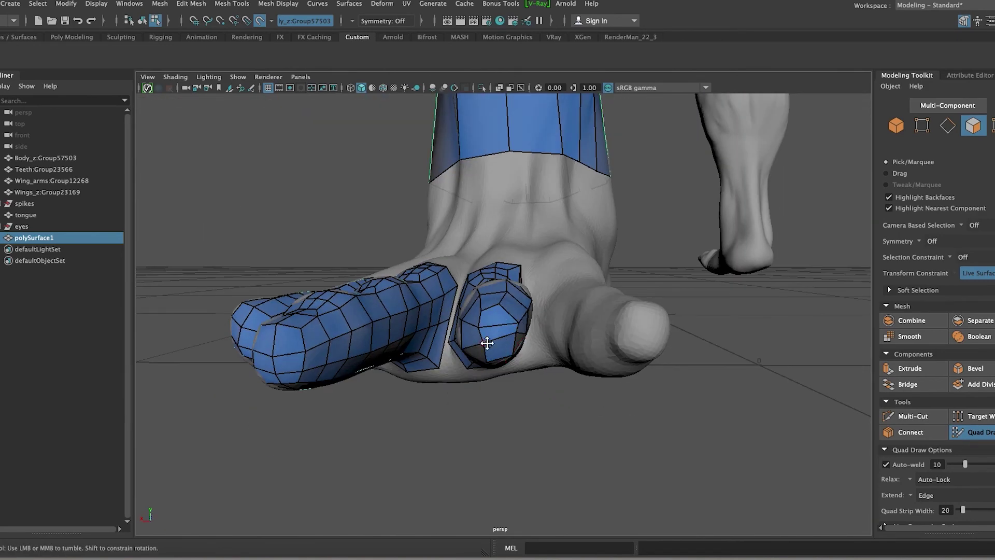
Fill the first quad on the bare fourth finger and extend its strip toward the tip.
mouse_move(586, 296)
left_mouse_down("alt")
mouse_move(707, 296)
mouse_move(689, 260)
mouse_move(701, 322)
left_mouse_up("alt")
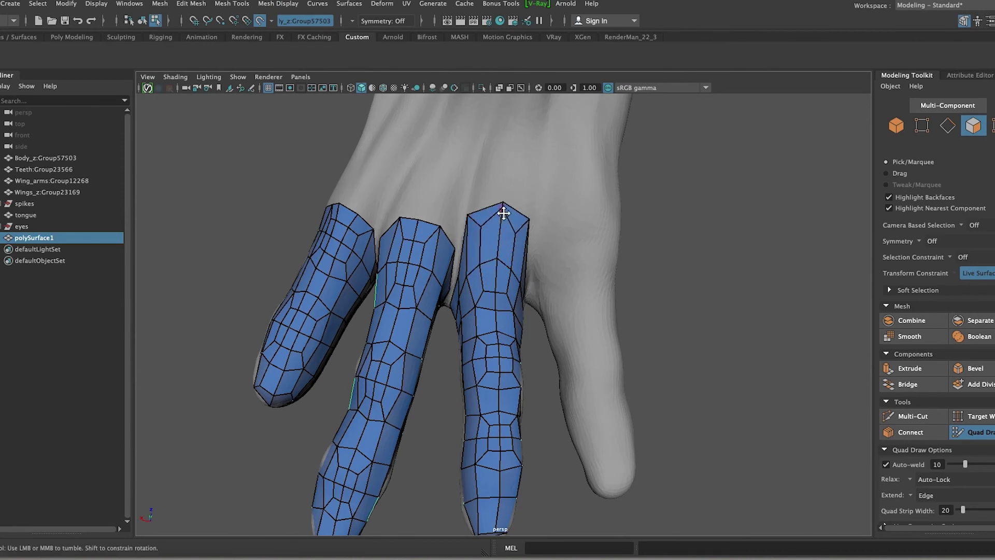
mouse_move(496, 291)
left_mouse_down("alt")
mouse_move(682, 278)
mouse_move(651, 267)
mouse_move(686, 349)
mouse_move(615, 291)
mouse_move(563, 280)
left_mouse_up("alt")
mouse_move(686, 327)
left_mouse_down("alt")
mouse_move(622, 280)
mouse_move(560, 270)
left_mouse_up("alt")
left_click(598, 257, "shift")
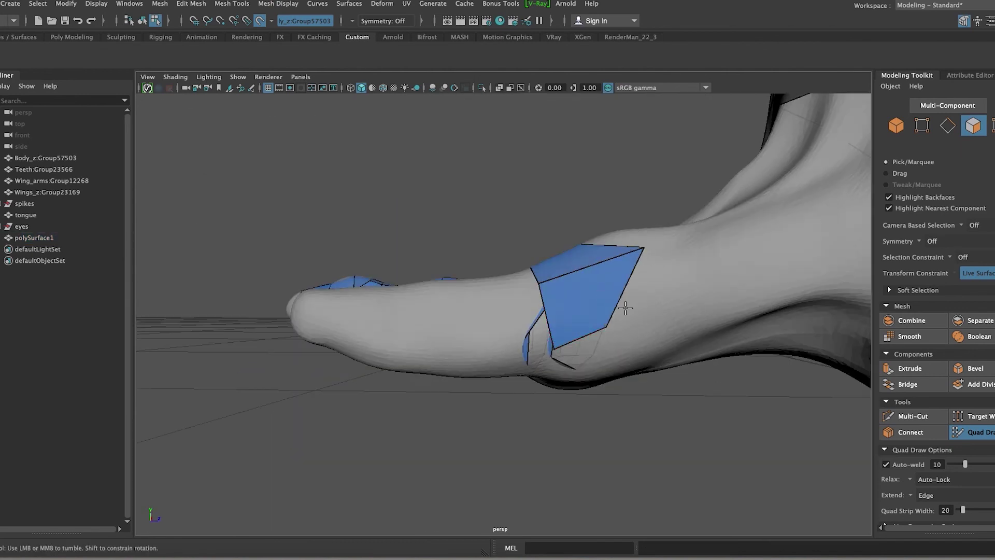
left_click_drag(626, 308, 546, 198, "alt")
left_click_drag(534, 253, 666, 322, "alt")
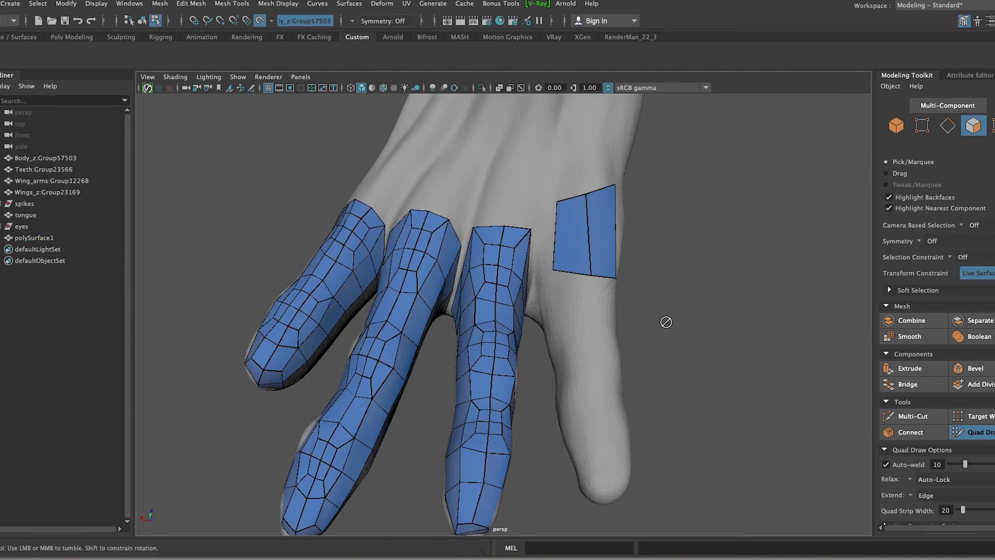
mouse_move(597, 264)
left_mouse_down("alt")
mouse_move(549, 326)
mouse_move(617, 327)
mouse_move(589, 329)
mouse_move(680, 297)
mouse_move(707, 333)
mouse_move(544, 349)
mouse_move(597, 366)
mouse_move(545, 278)
mouse_move(569, 347)
mouse_move(524, 318)
mouse_move(584, 281)
mouse_move(749, 349)
mouse_move(721, 363)
mouse_move(736, 373)
mouse_move(729, 381)
mouse_move(614, 323)
left_mouse_up("alt")
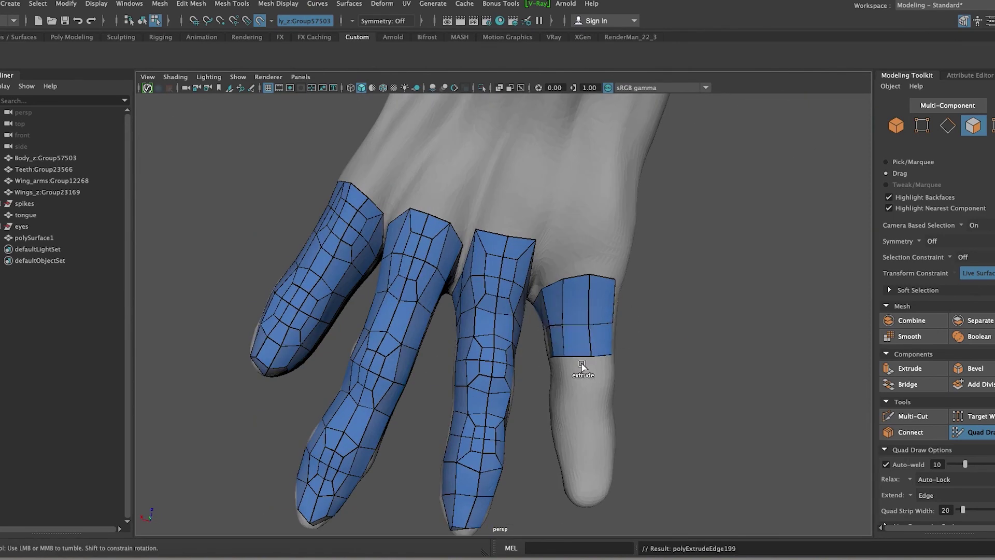
mouse_move(596, 411)
left_mouse_down("alt")
mouse_move(821, 362)
mouse_move(573, 400)
left_mouse_up("alt")
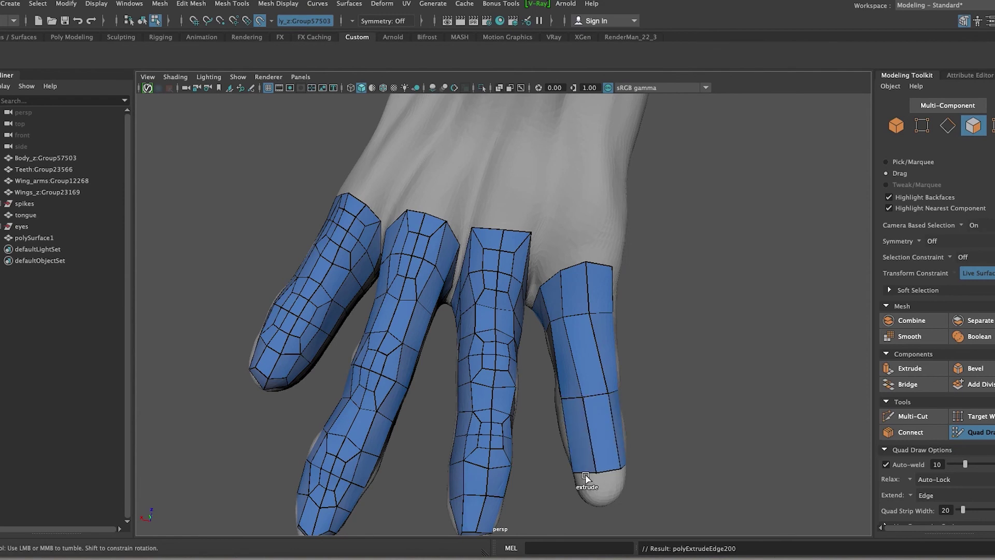
mouse_move(609, 474)
left_mouse_down("alt")
mouse_move(679, 409)
mouse_move(346, 309)
mouse_move(515, 162)
mouse_move(650, 228)
left_mouse_up("alt")
mouse_move(703, 296)
left_mouse_down("alt")
mouse_move(652, 389)
mouse_move(580, 474)
mouse_move(508, 437)
mouse_move(642, 468)
mouse_move(598, 356)
mouse_move(578, 232)
mouse_move(578, 345)
mouse_move(651, 383)
mouse_move(534, 340)
mouse_move(531, 246)
mouse_move(577, 282)
mouse_move(583, 318)
left_mouse_up("alt")
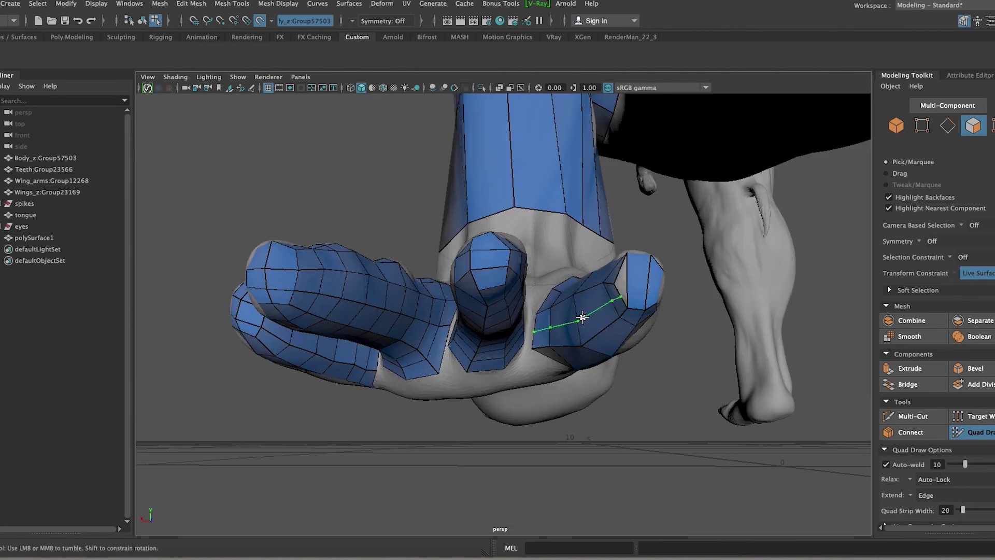
mouse_move(708, 395)
left_mouse_down("alt")
mouse_move(695, 406)
mouse_move(733, 415)
mouse_move(684, 418)
mouse_move(676, 458)
left_mouse_up("alt")
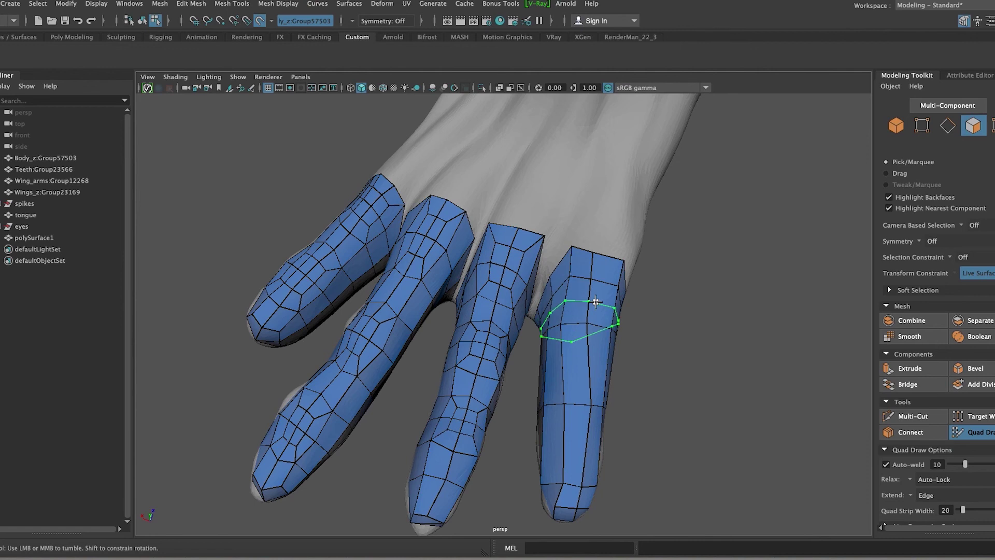
Isolate the retopology mesh and scale the selected fourth-finger faces.
key("q")
key("ctrl+1")
left_click(603, 273)
key("r")
mouse_move(772, 418)
left_mouse_down("alt")
mouse_move(678, 367)
mouse_move(596, 342)
left_mouse_up("alt")
mouse_move(596, 343)
left_mouse_down("shift")
mouse_move(576, 405)
mouse_move(708, 424)
mouse_move(690, 331)
left_mouse_up("shift")
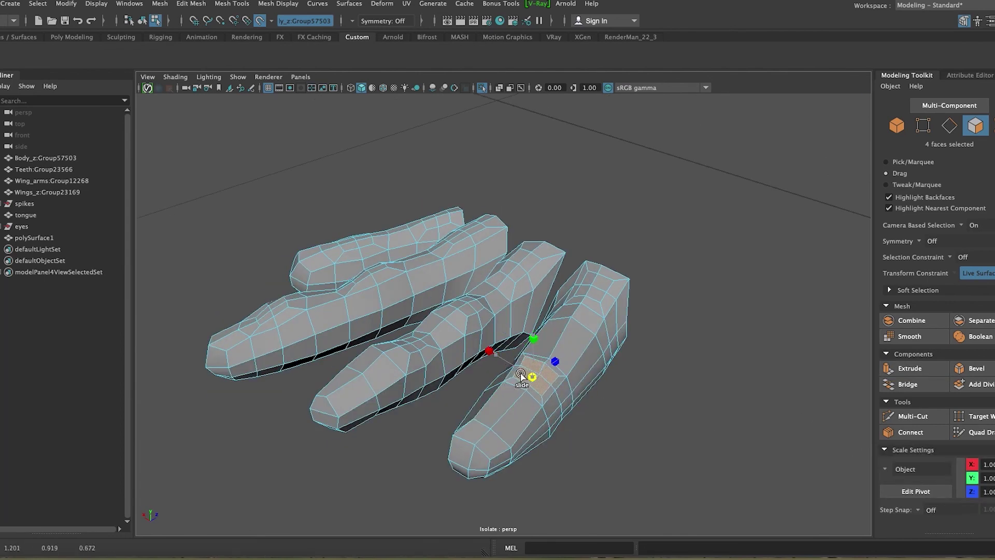
Resume Quad Draw with the sculpt visible and review the finger sleeves from several angles.
left_click(970, 432)
key("ctrl+1")
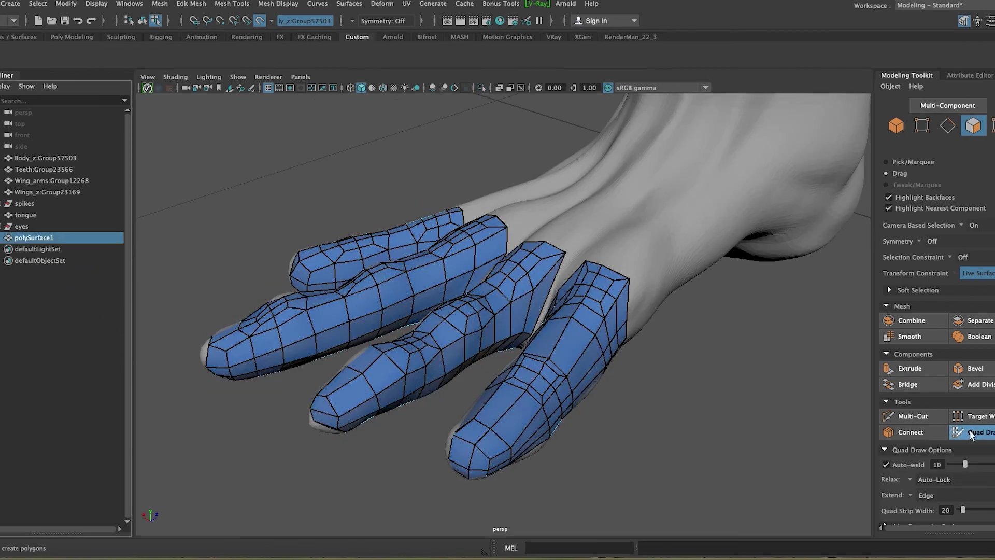
mouse_move(620, 419)
left_mouse_down("alt")
mouse_move(600, 284)
mouse_move(587, 378)
left_mouse_up("alt")
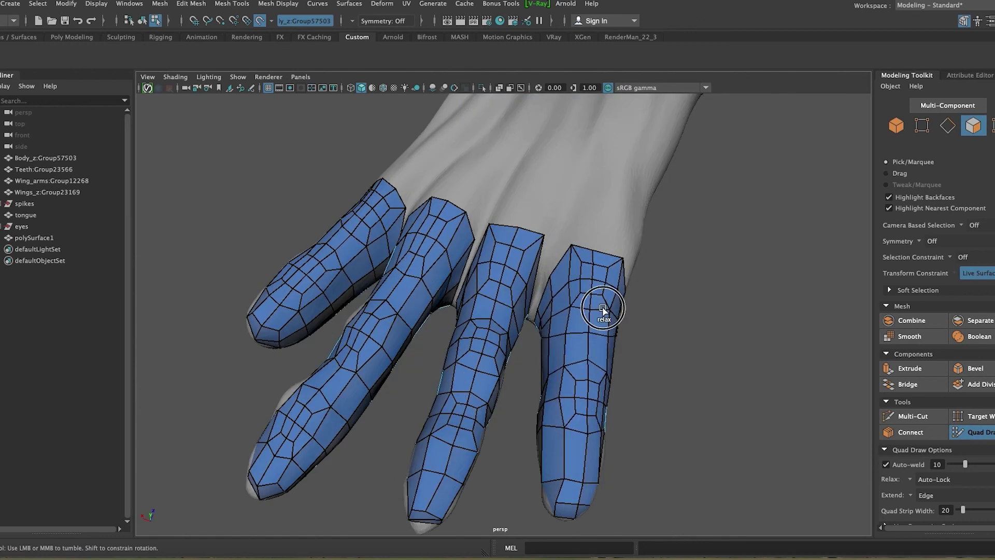
left_click_drag(656, 395, 549, 333, "alt")
mouse_move(506, 462)
left_mouse_down("alt")
mouse_move(487, 259)
mouse_move(602, 336)
mouse_move(596, 216)
mouse_move(570, 328)
left_mouse_up("alt")
mouse_move(419, 369)
left_mouse_down("alt")
mouse_move(664, 375)
mouse_move(384, 356)
mouse_move(624, 232)
left_mouse_up("alt")
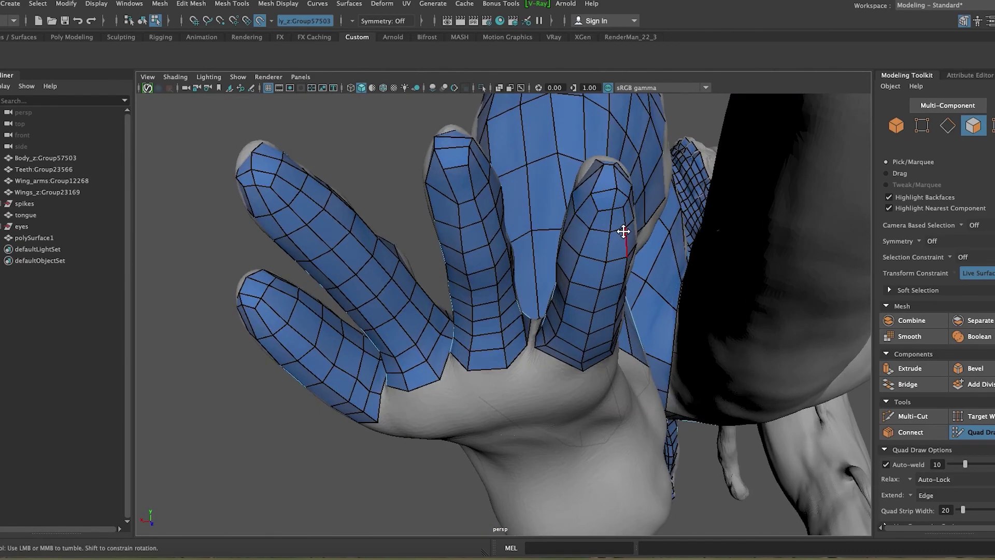
mouse_move(685, 310)
left_mouse_down("alt")
mouse_move(604, 326)
mouse_move(784, 317)
mouse_move(696, 331)
mouse_move(639, 310)
mouse_move(694, 351)
mouse_move(717, 391)
mouse_move(538, 358)
left_mouse_up("alt")
mouse_move(263, 338)
left_mouse_down("alt")
mouse_move(600, 333)
mouse_move(682, 289)
mouse_move(628, 319)
mouse_move(700, 228)
mouse_move(379, 297)
left_mouse_up("alt")
mouse_move(417, 328)
left_mouse_down("alt")
mouse_move(706, 413)
mouse_move(562, 482)
mouse_move(562, 151)
mouse_move(471, 229)
left_mouse_up("alt")
mouse_move(458, 265)
left_mouse_down("alt")
mouse_move(620, 166)
mouse_move(549, 378)
mouse_move(582, 340)
mouse_move(575, 284)
mouse_move(577, 352)
left_mouse_up("alt")
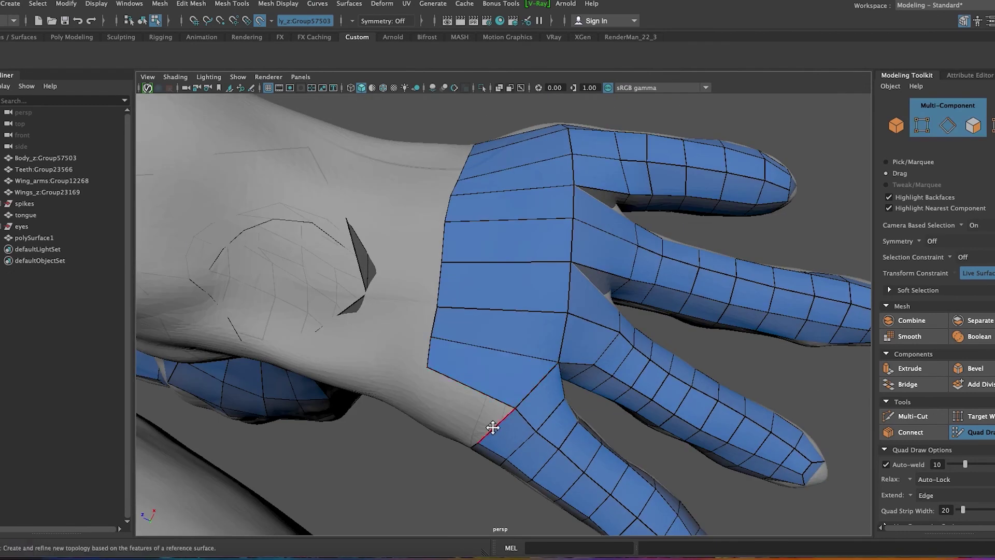
Extrude a new quad strip from the finger bases back behind the knuckles.
left_click_drag(493, 428, 534, 334, "alt")
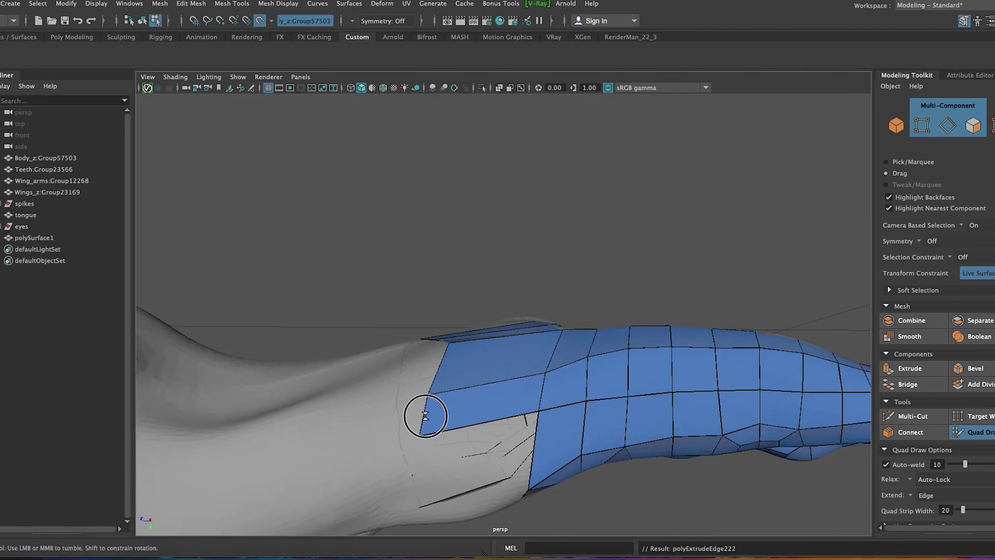
mouse_move(534, 441)
left_mouse_down()
mouse_move(493, 446)
mouse_move(416, 240)
left_mouse_up()
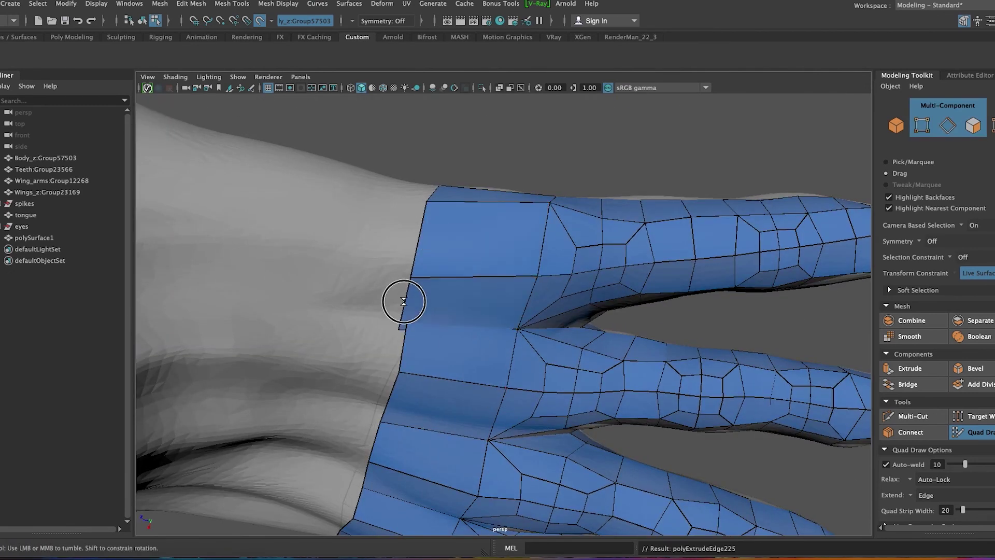
mouse_move(487, 322)
left_mouse_down("alt")
mouse_move(467, 304)
mouse_move(362, 301)
mouse_move(341, 332)
mouse_move(422, 366)
mouse_move(422, 378)
mouse_move(599, 366)
left_mouse_up("alt")
mouse_move(756, 209)
left_mouse_down("alt")
mouse_move(773, 300)
mouse_move(644, 256)
mouse_move(506, 282)
mouse_move(537, 333)
mouse_move(431, 358)
left_mouse_up("alt")
mouse_move(479, 312)
left_mouse_down("alt")
mouse_move(696, 356)
mouse_move(604, 324)
mouse_move(430, 412)
mouse_move(662, 391)
left_mouse_up("alt")
Try adding quads up from the heel patch, then undo them.
scroll(544, 476, "up", 5)
middle_click_drag(544, 475, 489, 359, "alt")
mouse_move(489, 359)
left_mouse_down()
mouse_move(488, 284)
mouse_move(455, 404)
mouse_move(667, 266)
mouse_move(519, 327)
left_mouse_up()
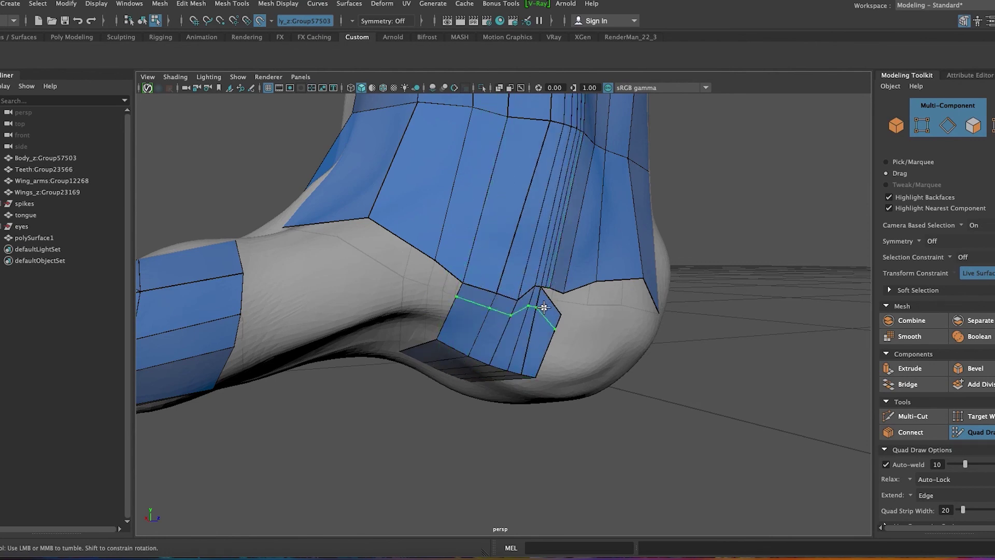
left_click_drag(545, 289, 595, 329, "alt")
right_click_drag(595, 328, 605, 341, "alt")
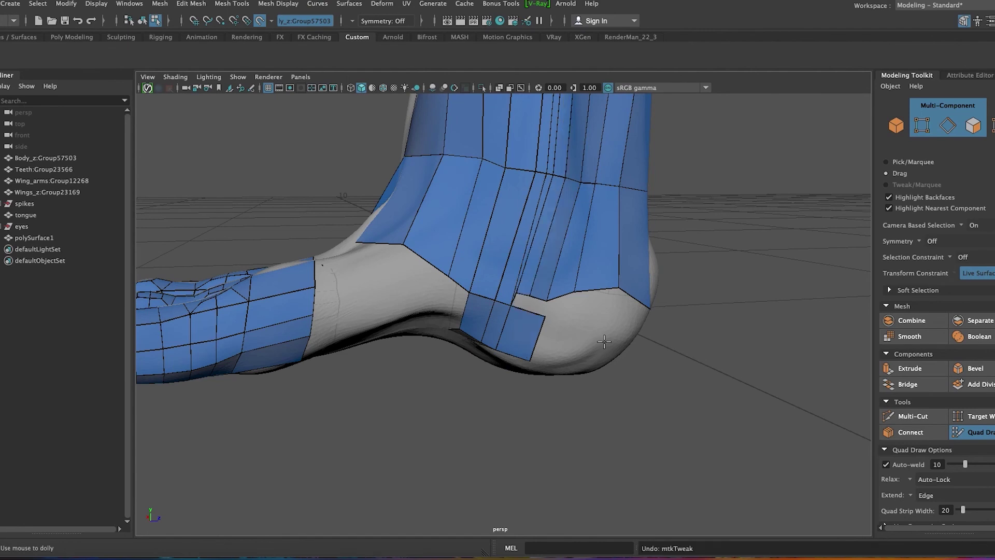
key("ctrl+z")
Close the tool settings window and return to Quad Draw on the sculpt.
mouse_move(604, 340)
left_mouse_down("alt")
mouse_move(508, 446)
mouse_move(666, 402)
mouse_move(542, 228)
mouse_move(540, 351)
mouse_move(808, 349)
mouse_move(780, 406)
mouse_move(603, 406)
left_mouse_up("alt")
mouse_move(474, 379)
left_mouse_down("alt")
mouse_move(668, 338)
mouse_move(702, 382)
mouse_move(601, 394)
left_mouse_up("alt")
right_click_drag(601, 394, 616, 388, "alt")
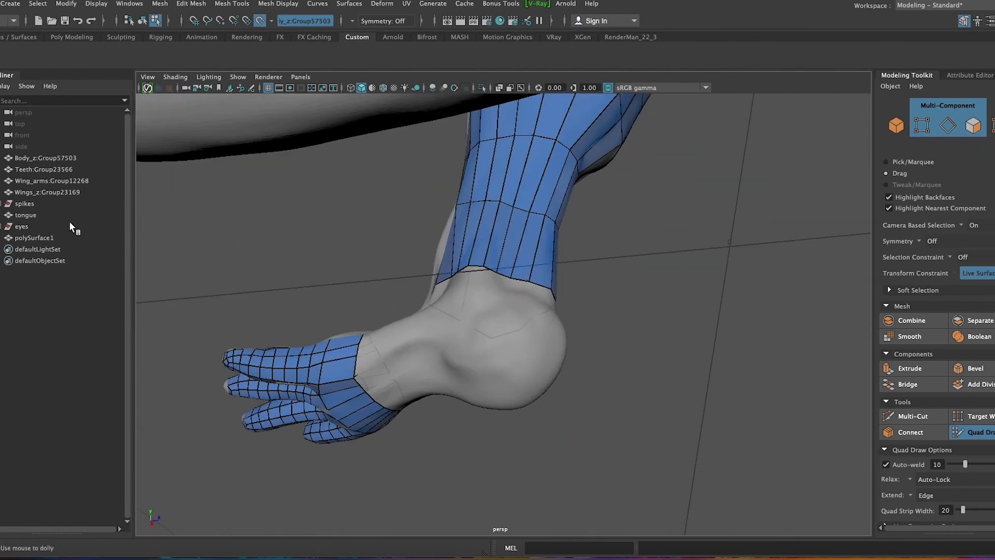
key("w")
left_click(101, 79)
left_click(972, 431)
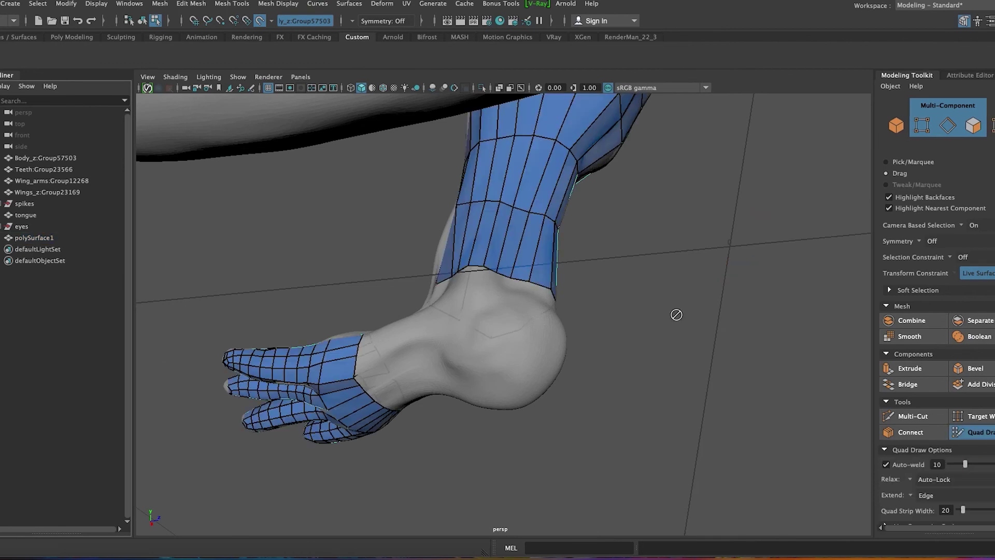
Orbit around the hip, tail and leg to inspect the blue leg mesh.
mouse_move(631, 284)
left_mouse_down("alt")
mouse_move(538, 223)
mouse_move(520, 222)
mouse_move(733, 207)
mouse_move(691, 157)
mouse_move(396, 289)
left_mouse_up("alt")
left_click_drag(500, 259, 485, 289, "alt")
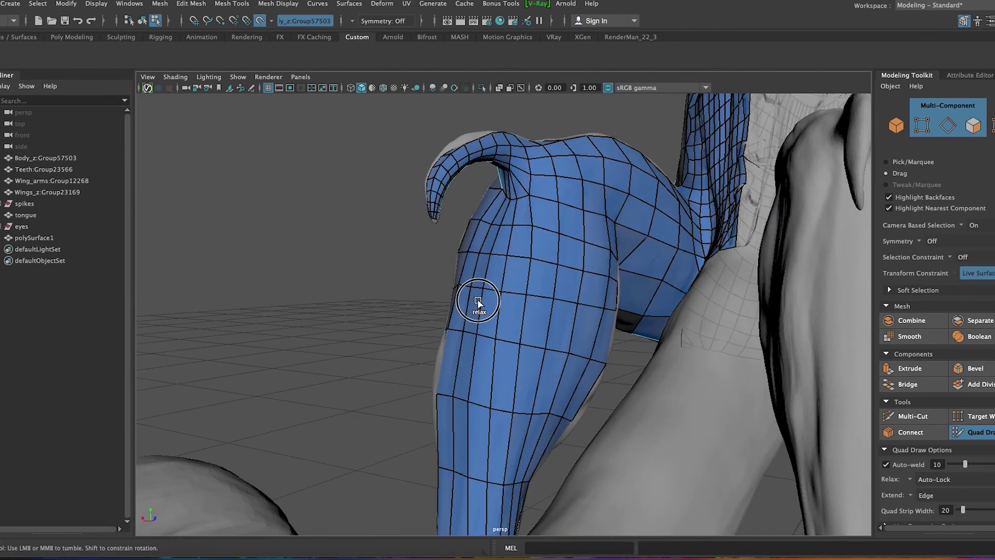
mouse_move(520, 203)
left_mouse_down("alt")
mouse_move(516, 166)
mouse_move(529, 251)
mouse_move(456, 456)
mouse_move(513, 449)
mouse_move(526, 388)
mouse_move(504, 291)
mouse_move(615, 333)
mouse_move(564, 501)
mouse_move(508, 491)
left_mouse_up("alt")
mouse_move(486, 399)
left_mouse_down("alt")
mouse_move(455, 204)
mouse_move(386, 321)
left_mouse_up("alt")
mouse_move(523, 401)
left_mouse_down("alt")
mouse_move(564, 472)
mouse_move(524, 459)
left_mouse_up("alt")
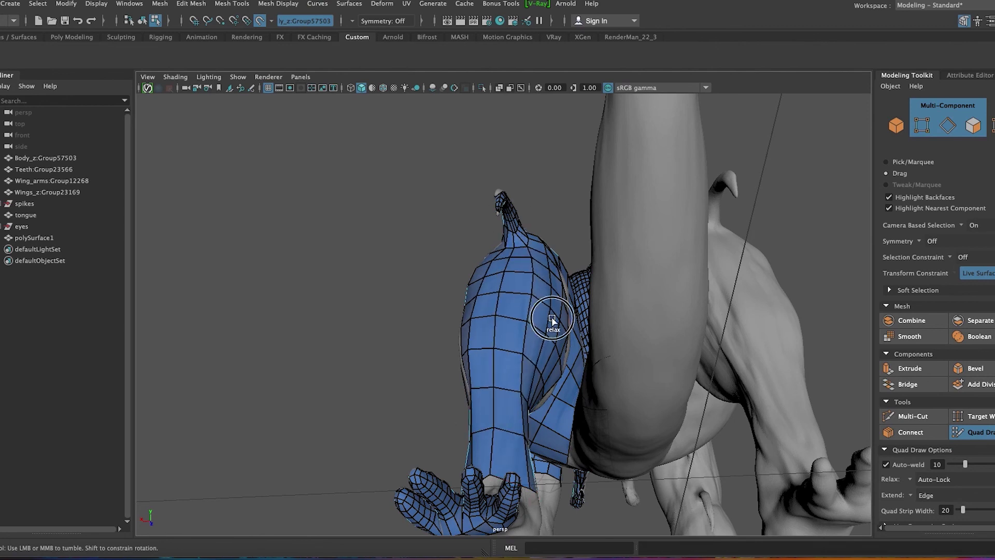
left_click_drag(477, 526, 667, 422, "alt")
middle_click_drag(667, 422, 467, 318, "alt")
mouse_move(591, 288)
left_mouse_down("alt")
mouse_move(587, 433)
mouse_move(465, 479)
left_mouse_up("alt")
mouse_move(635, 491)
left_mouse_down("alt")
mouse_move(582, 420)
mouse_move(499, 362)
mouse_move(549, 406)
mouse_move(508, 244)
left_mouse_up("alt")
mouse_move(676, 436)
left_mouse_down("alt")
mouse_move(432, 402)
mouse_move(507, 390)
mouse_move(515, 251)
left_mouse_up("alt")
mouse_move(460, 178)
left_mouse_down("alt")
mouse_move(618, 262)
mouse_move(542, 246)
left_mouse_up("alt")
mouse_move(535, 300)
left_mouse_down("alt")
mouse_move(534, 197)
mouse_move(423, 228)
mouse_move(535, 177)
left_mouse_up("alt")
mouse_move(529, 263)
left_mouse_down("alt")
mouse_move(691, 409)
mouse_move(687, 473)
mouse_move(474, 290)
mouse_move(497, 320)
left_mouse_up("alt")
right_click_drag(498, 320, 487, 328, "alt")
Relax the leg quads around the thigh and check the hip and leg.
left_click_drag(429, 336, 465, 355, "shift")
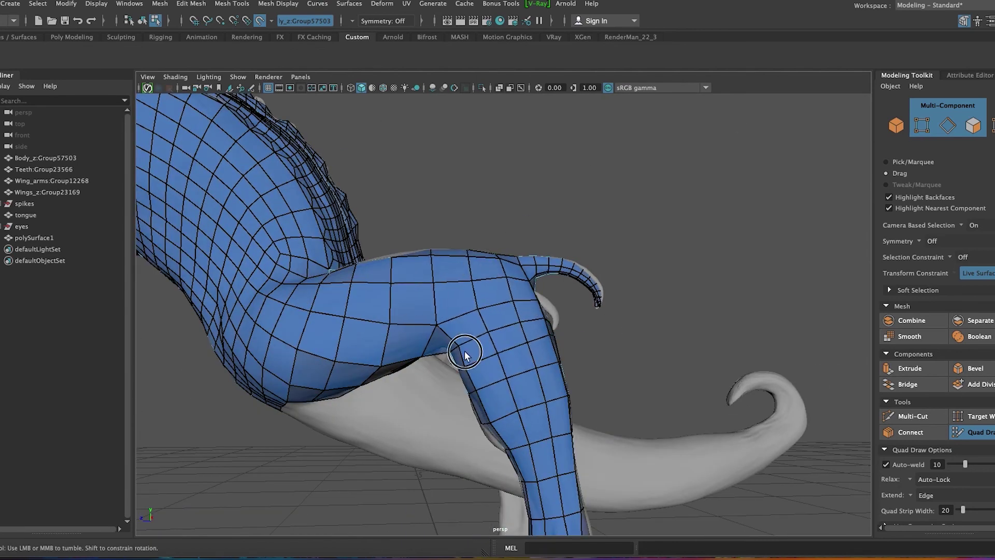
left_click_drag(300, 313, 540, 280, "alt")
mouse_move(580, 410)
left_mouse_down("alt")
mouse_move(736, 518)
mouse_move(450, 299)
left_mouse_up("alt")
left_click_drag(342, 390, 475, 274, "alt")
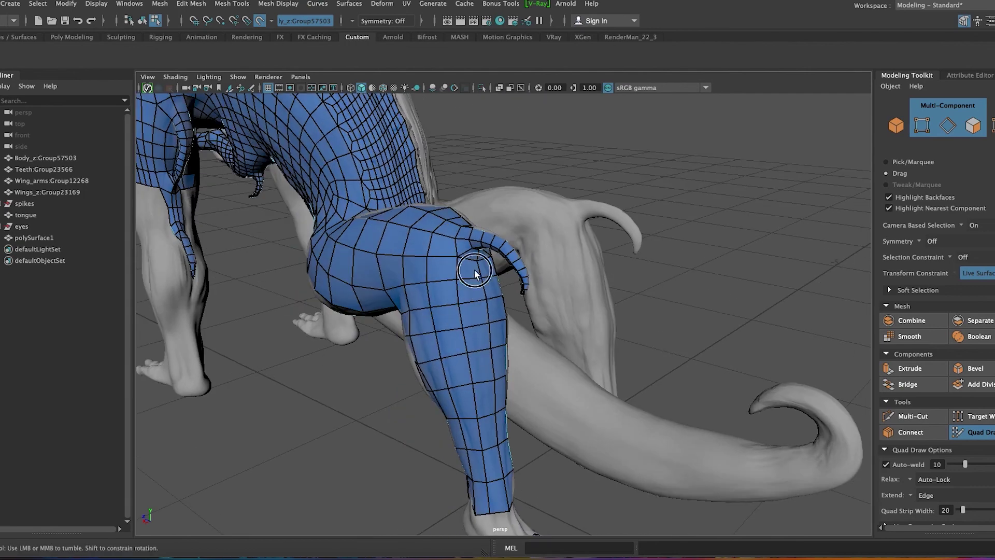
mouse_move(375, 465)
left_mouse_down("alt")
mouse_move(430, 242)
mouse_move(518, 305)
mouse_move(496, 428)
mouse_move(539, 369)
left_mouse_up("alt")
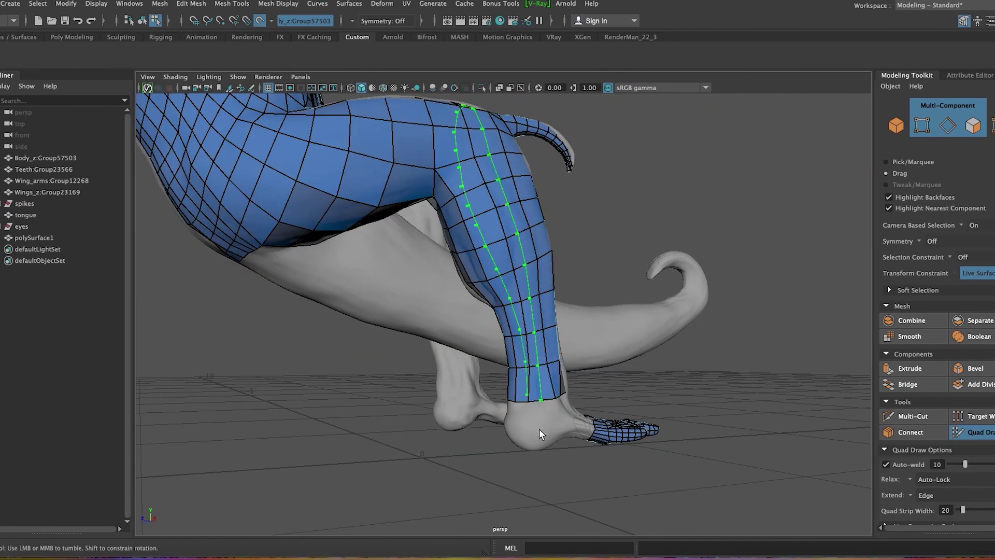
Fill two quads in the ankle gap between the lower-leg and foot meshes.
mouse_move(552, 418)
left_mouse_down("alt")
mouse_move(533, 411)
mouse_move(649, 423)
mouse_move(662, 447)
mouse_move(494, 422)
mouse_move(586, 247)
mouse_move(532, 367)
left_mouse_up("alt")
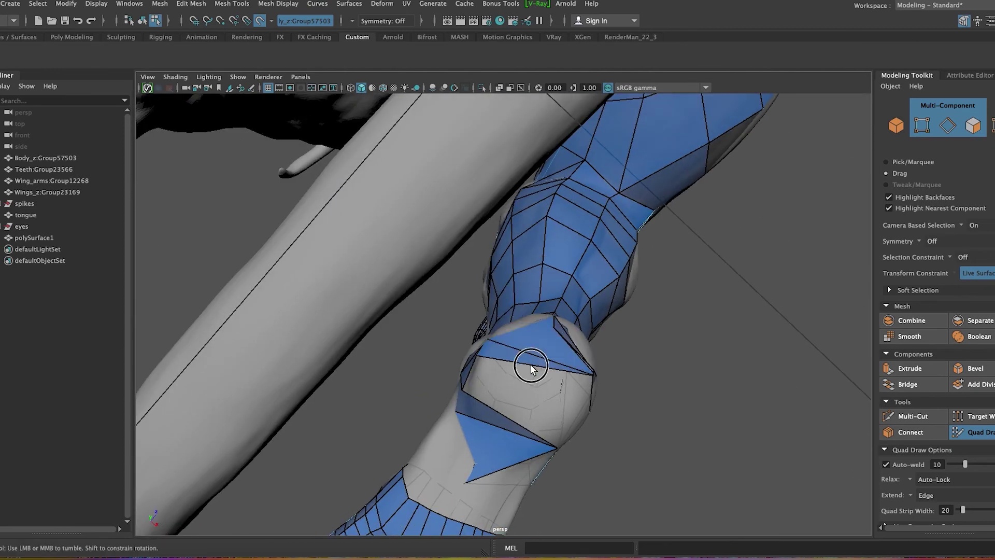
mouse_move(557, 334)
left_mouse_down("alt")
mouse_move(533, 400)
mouse_move(711, 449)
mouse_move(573, 392)
left_mouse_up("alt")
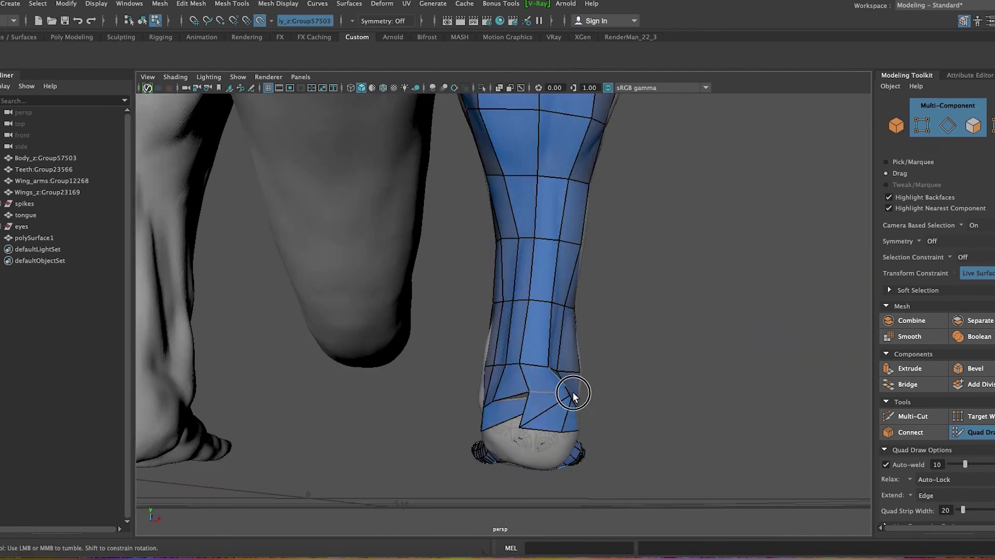
mouse_move(626, 430)
left_mouse_down("alt")
mouse_move(568, 442)
mouse_move(611, 438)
mouse_move(415, 409)
mouse_move(409, 377)
mouse_move(460, 414)
mouse_move(414, 384)
mouse_move(440, 411)
left_mouse_up("alt")
right_click_drag(440, 410, 408, 408, "alt")
mouse_move(409, 434)
left_mouse_down("alt")
mouse_move(378, 378)
mouse_move(349, 406)
mouse_move(480, 470)
mouse_move(443, 439)
left_mouse_up("alt")
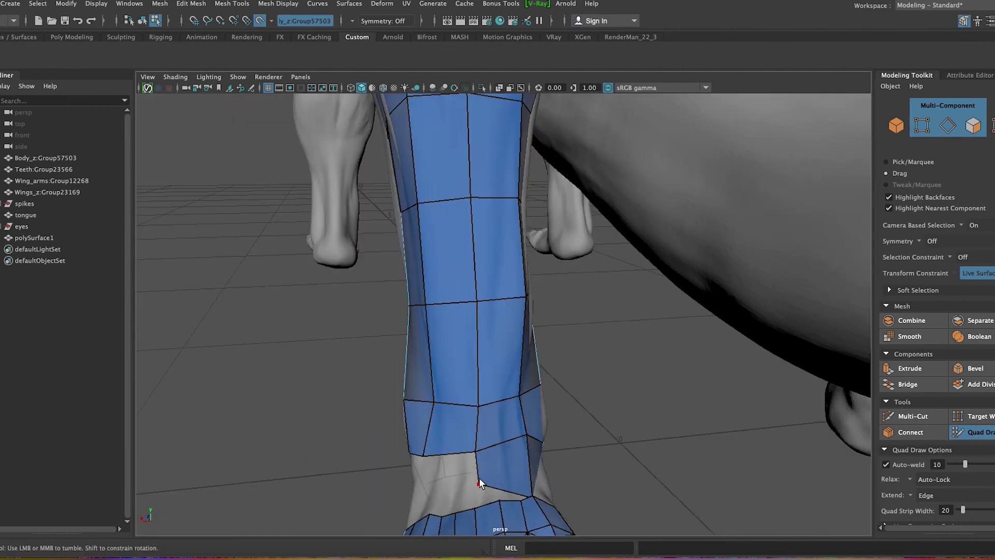
mouse_move(431, 478)
left_mouse_down("alt")
mouse_move(601, 448)
mouse_move(578, 451)
left_mouse_up("alt")
mouse_move(577, 451)
middle_mouse_down("alt")
mouse_move(677, 381)
mouse_move(559, 442)
middle_mouse_up("alt")
left_click(519, 441, "shift")
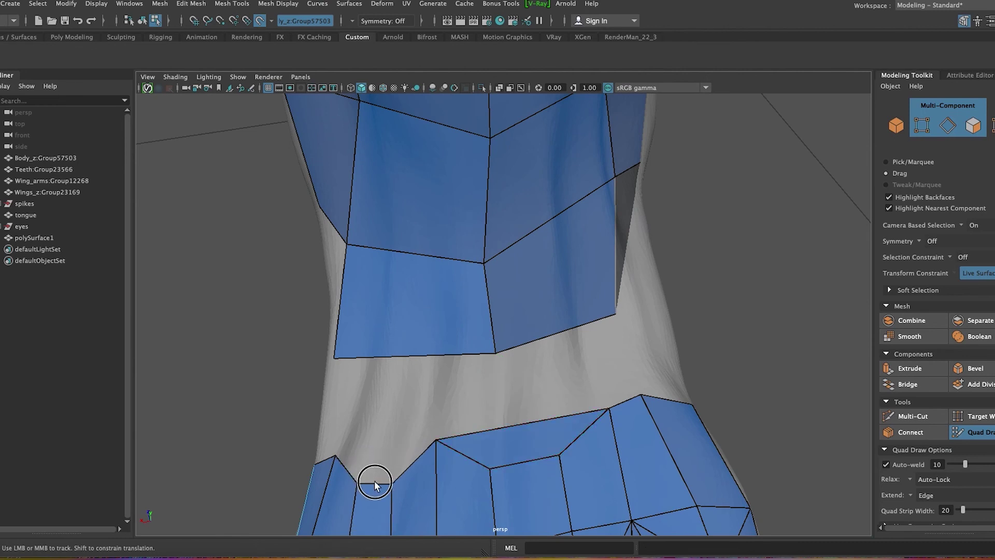
mouse_move(359, 406)
left_mouse_down("alt")
mouse_move(654, 309)
mouse_move(703, 274)
left_mouse_up("alt")
left_click(636, 316, "shift")
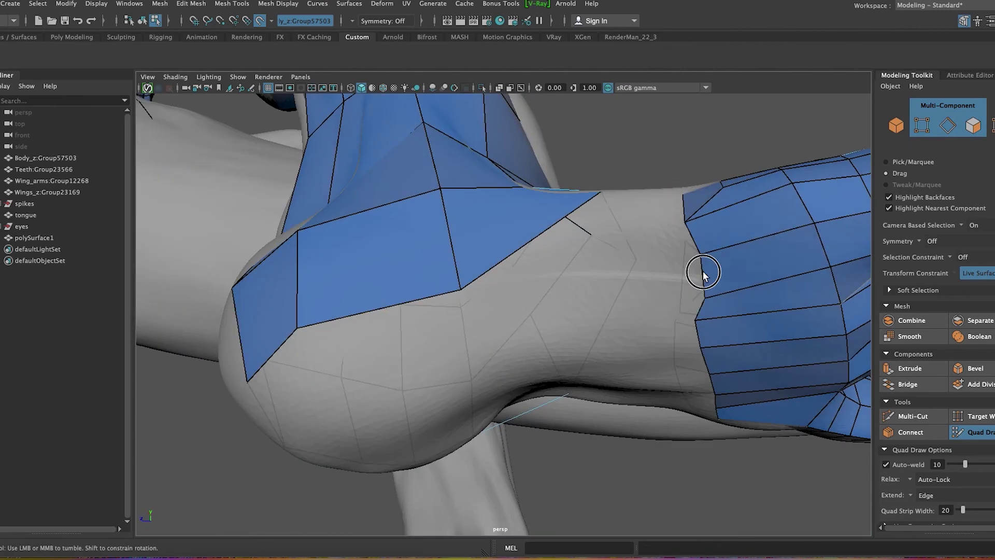
left_click_drag(653, 298, 740, 324, "alt")
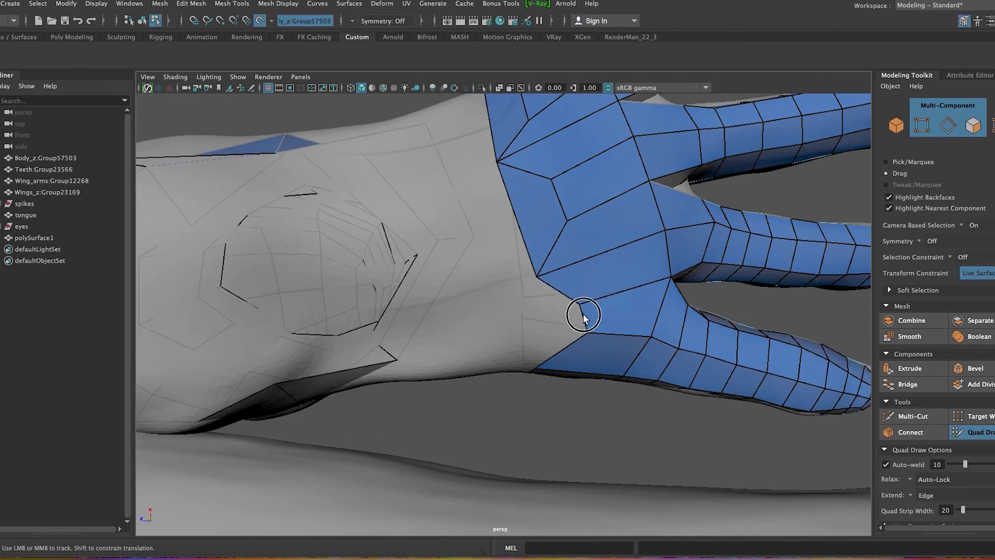
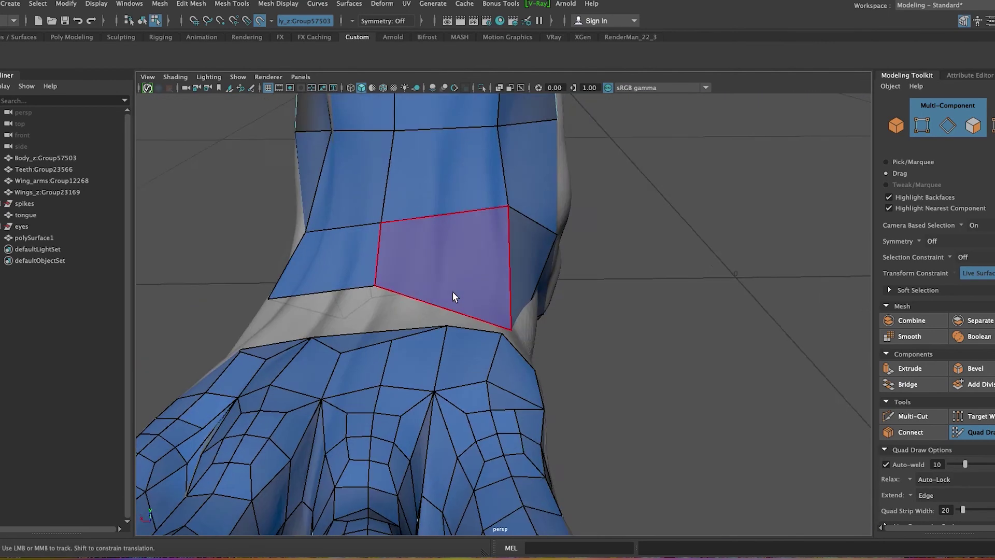
Inspect the arm and foot from several angles and undo the last vertex tweak.
right_click_drag(604, 403, 472, 291, "alt")
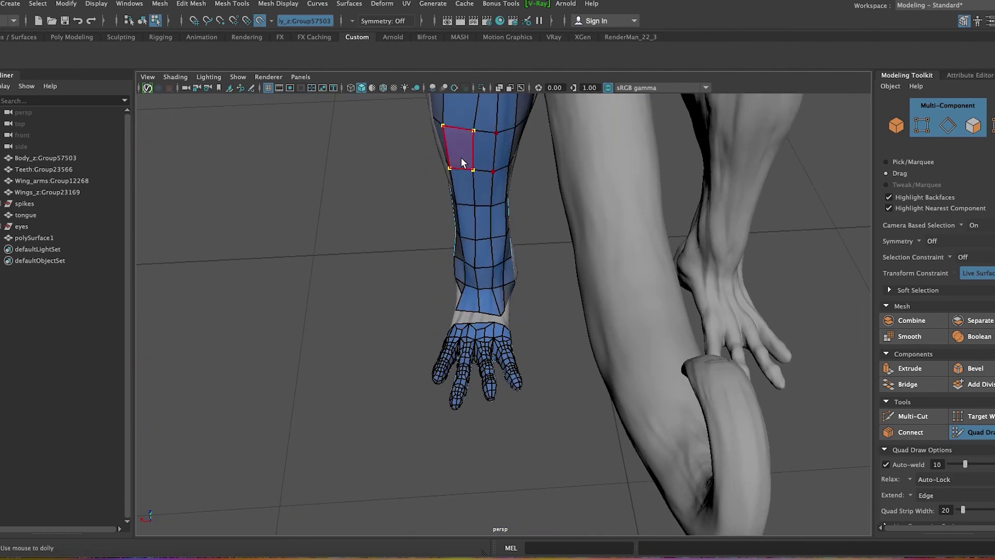
middle_click_drag(463, 163, 502, 129, "alt")
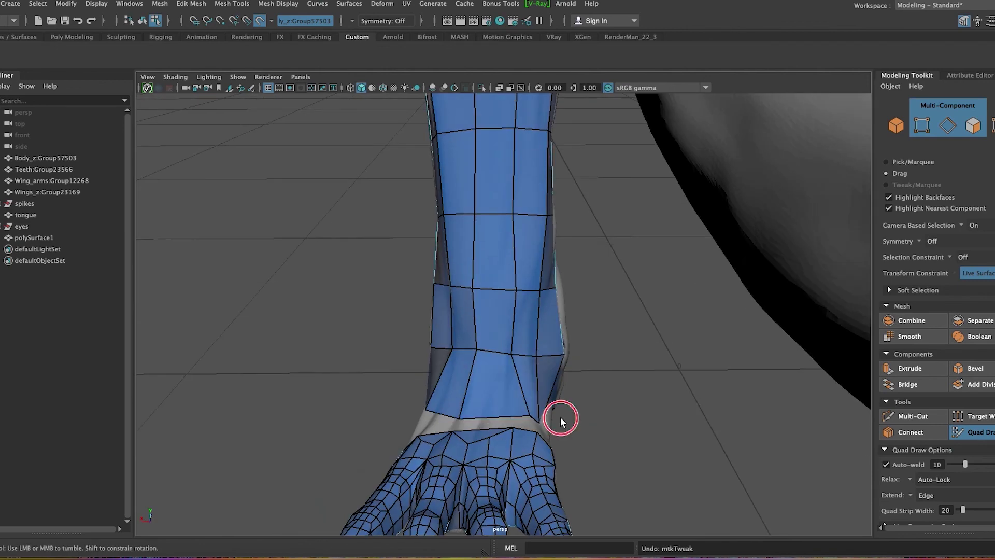
mouse_move(593, 384)
left_mouse_down("alt")
mouse_move(282, 365)
mouse_move(245, 326)
mouse_move(506, 422)
left_mouse_up("alt")
mouse_move(567, 443)
left_mouse_down("alt")
mouse_move(382, 437)
mouse_move(389, 399)
mouse_move(327, 305)
mouse_move(446, 398)
left_mouse_up("alt")
mouse_move(453, 474)
left_mouse_down("alt")
mouse_move(459, 461)
mouse_move(400, 483)
mouse_move(527, 433)
left_mouse_up("alt")
left_click_drag(598, 399, 598, 289, "alt")
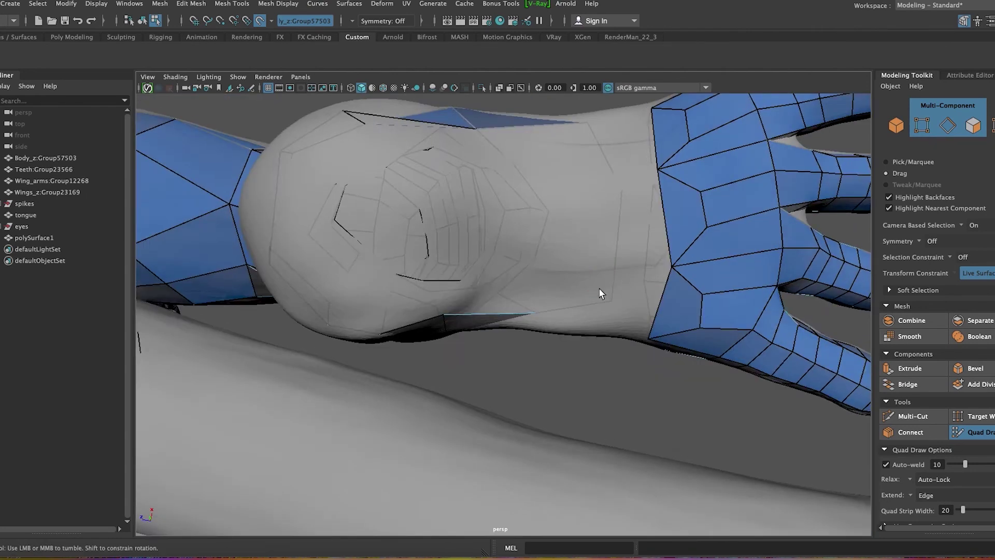
middle_click_drag(598, 289, 538, 190, "alt")
key("ctrl+z")
Fill the gap between arm and hand at the wrist with a new quad face.
mouse_move(496, 260)
left_mouse_down("alt")
mouse_move(633, 324)
mouse_move(655, 259)
mouse_move(636, 326)
mouse_move(661, 300)
mouse_move(513, 342)
mouse_move(633, 363)
mouse_move(567, 262)
left_mouse_up("alt")
mouse_move(386, 229)
left_mouse_down("alt")
mouse_move(516, 270)
mouse_move(458, 229)
mouse_move(529, 244)
mouse_move(516, 224)
mouse_move(581, 253)
mouse_move(511, 277)
left_mouse_up("alt")
left_click_drag(540, 309, 511, 300, "alt")
left_click(585, 331, "shift")
mouse_move(584, 332)
left_mouse_down("alt")
mouse_move(615, 327)
mouse_move(589, 335)
left_mouse_up("alt")
left_click(588, 334, "shift")
mouse_move(589, 385)
left_mouse_down("alt")
mouse_move(657, 415)
mouse_move(596, 434)
mouse_move(499, 405)
mouse_move(644, 337)
mouse_move(526, 294)
mouse_move(572, 329)
mouse_move(524, 334)
left_mouse_up("alt")
mouse_move(437, 239)
left_mouse_down("alt")
mouse_move(396, 263)
mouse_move(490, 278)
mouse_move(456, 188)
left_mouse_up("alt")
mouse_move(353, 235)
left_mouse_down("alt")
mouse_move(434, 283)
mouse_move(481, 287)
mouse_move(586, 366)
mouse_move(534, 162)
mouse_move(539, 222)
mouse_move(590, 217)
mouse_move(368, 241)
left_mouse_up("alt")
mouse_move(436, 250)
left_mouse_down("alt")
mouse_move(403, 239)
mouse_move(396, 280)
left_mouse_up("alt")
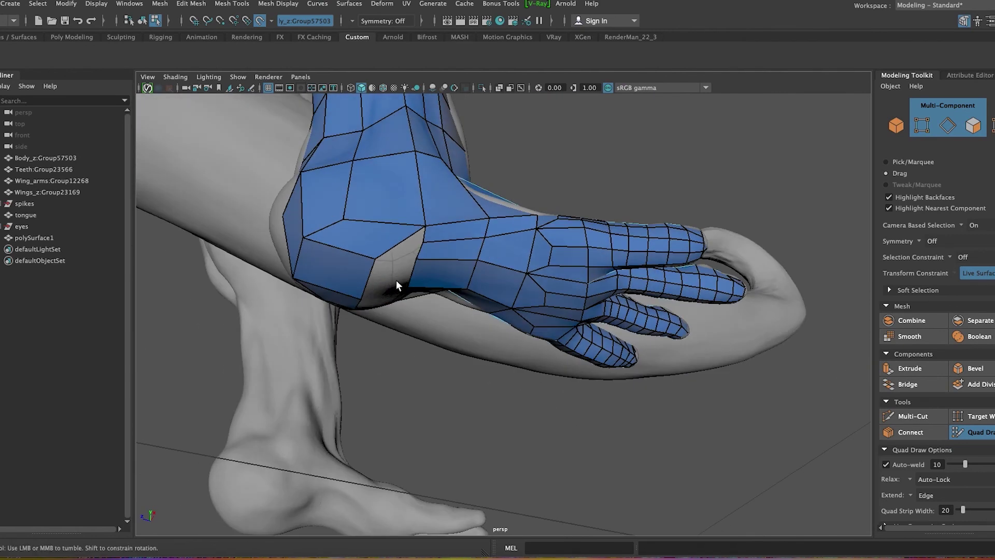
Undo the last vertex tweak and the edge deletion near the wrist.
key("ctrl+z")
mouse_move(440, 243)
left_mouse_down("alt")
mouse_move(500, 262)
mouse_move(515, 262)
mouse_move(524, 247)
left_mouse_up("alt")
key("ctrl+z")
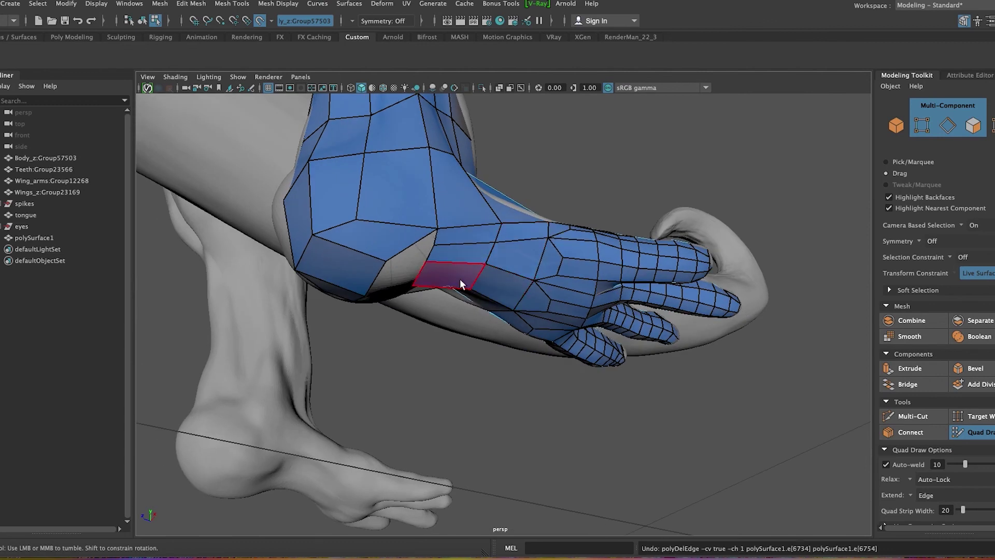
left_click_drag(401, 268, 372, 266, "alt")
scroll(372, 267, "up", 5)
Orbit around the restored hand, then out to the leg, tail and whole creature.
left_click_drag(292, 217, 392, 188, "alt")
mouse_move(458, 197)
left_mouse_down("alt")
mouse_move(300, 188)
mouse_move(291, 179)
left_mouse_up("alt")
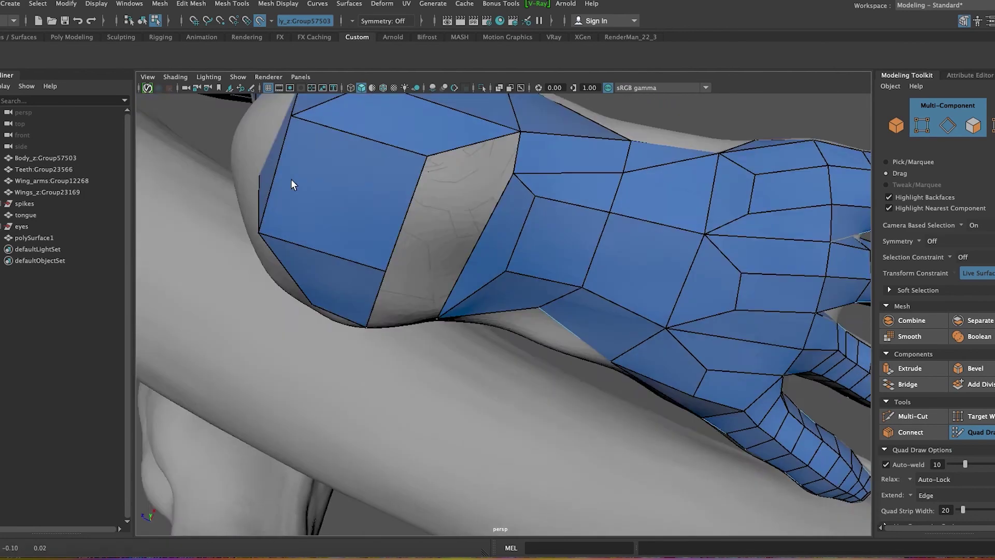
middle_click_drag(291, 179, 299, 206, "alt")
mouse_move(298, 205)
left_mouse_down("alt")
mouse_move(382, 222)
mouse_move(450, 282)
left_mouse_up("alt")
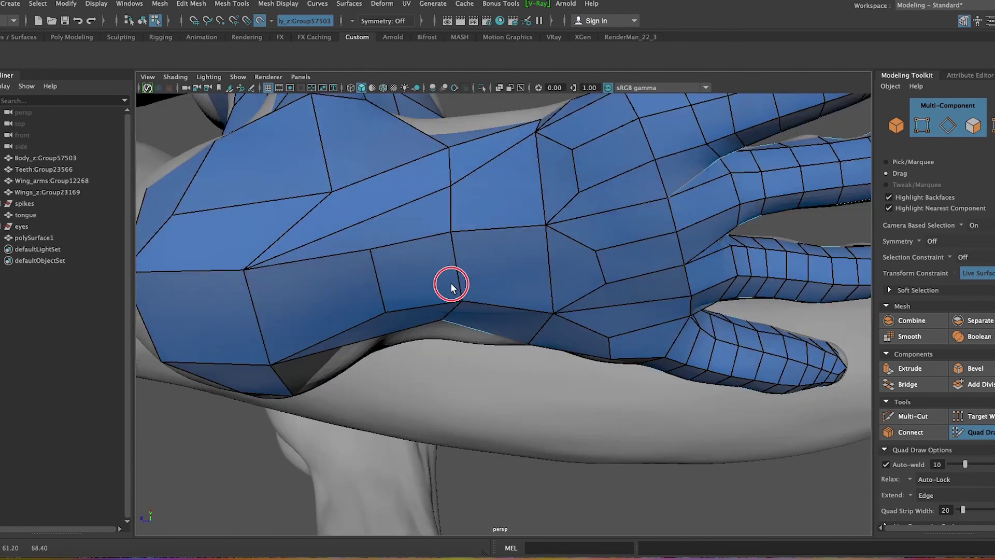
mouse_move(408, 216)
left_mouse_down("alt")
mouse_move(313, 266)
mouse_move(316, 214)
mouse_move(325, 213)
mouse_move(253, 143)
mouse_move(324, 222)
mouse_move(351, 145)
mouse_move(335, 188)
left_mouse_up("alt")
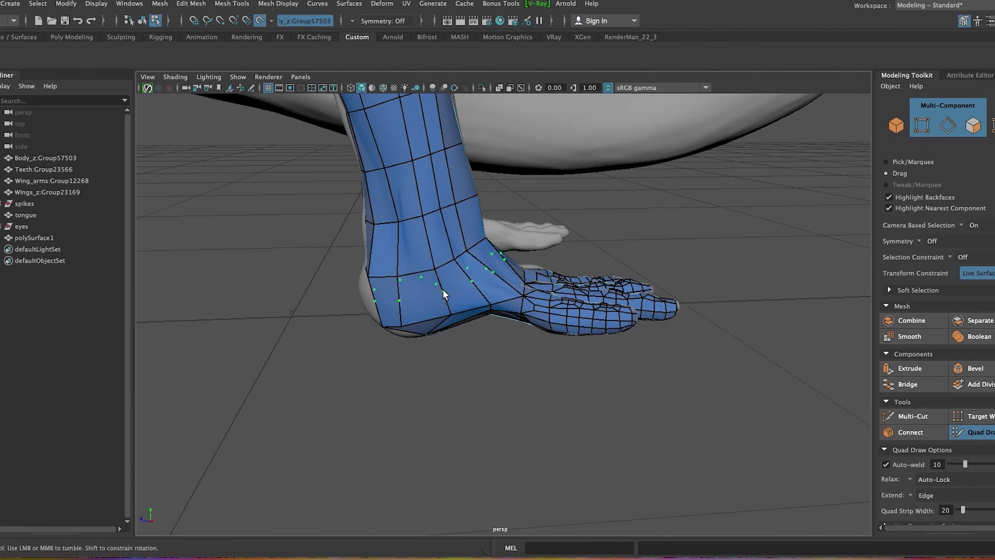
mouse_move(443, 288)
left_mouse_down("alt")
mouse_move(424, 335)
mouse_move(468, 279)
left_mouse_up("alt")
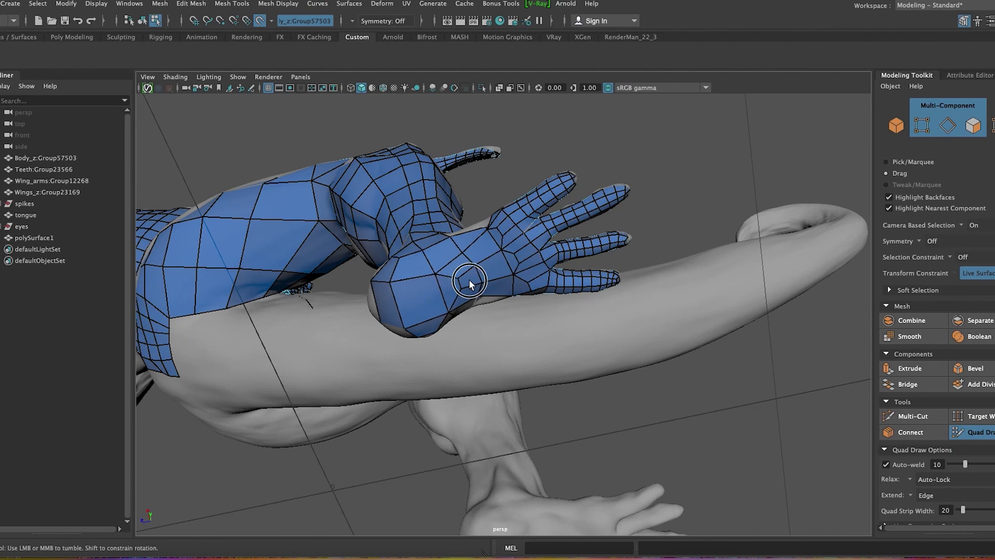
left_click_drag(385, 302, 499, 209, "alt")
left_click_drag(527, 241, 676, 289, "alt")
left_click_drag(511, 223, 455, 230, "alt")
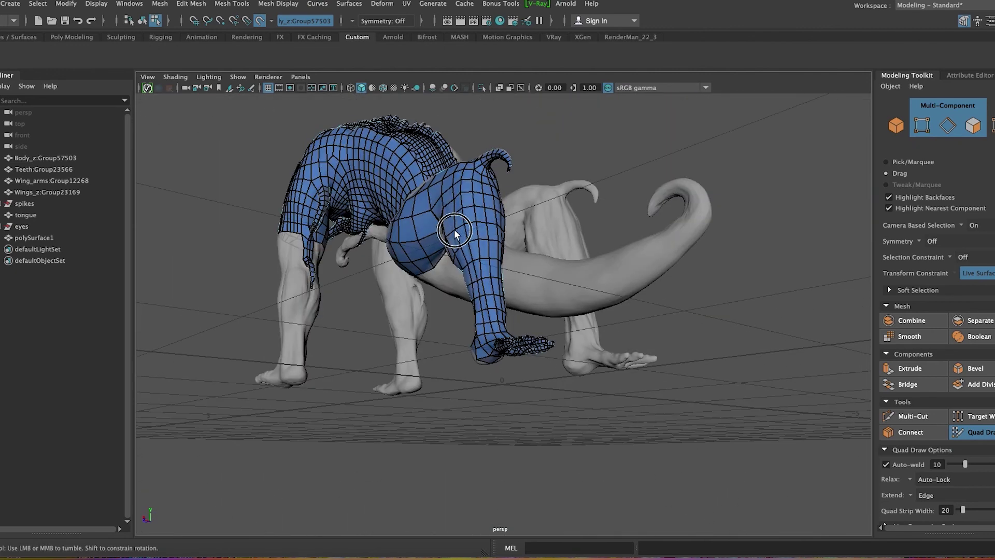
mouse_move(403, 247)
left_mouse_down("alt")
mouse_move(533, 309)
mouse_move(701, 350)
mouse_move(578, 482)
left_mouse_up("alt")
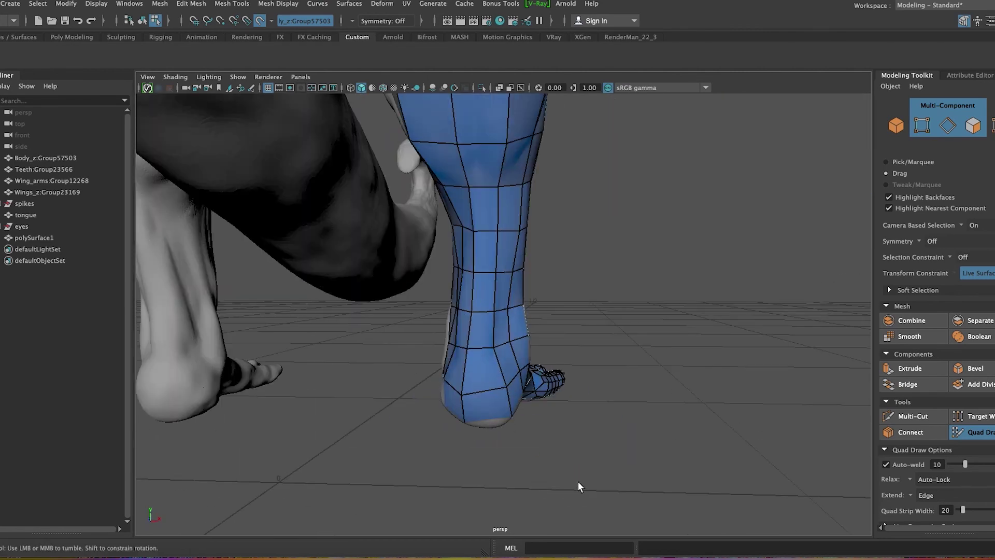
mouse_move(535, 457)
left_mouse_down("alt")
mouse_move(602, 347)
mouse_move(525, 401)
left_mouse_up("alt")
mouse_move(488, 152)
left_mouse_down("alt")
mouse_move(526, 276)
mouse_move(661, 354)
mouse_move(449, 351)
mouse_move(424, 479)
mouse_move(481, 364)
mouse_move(490, 295)
mouse_move(548, 329)
left_mouse_up("alt")
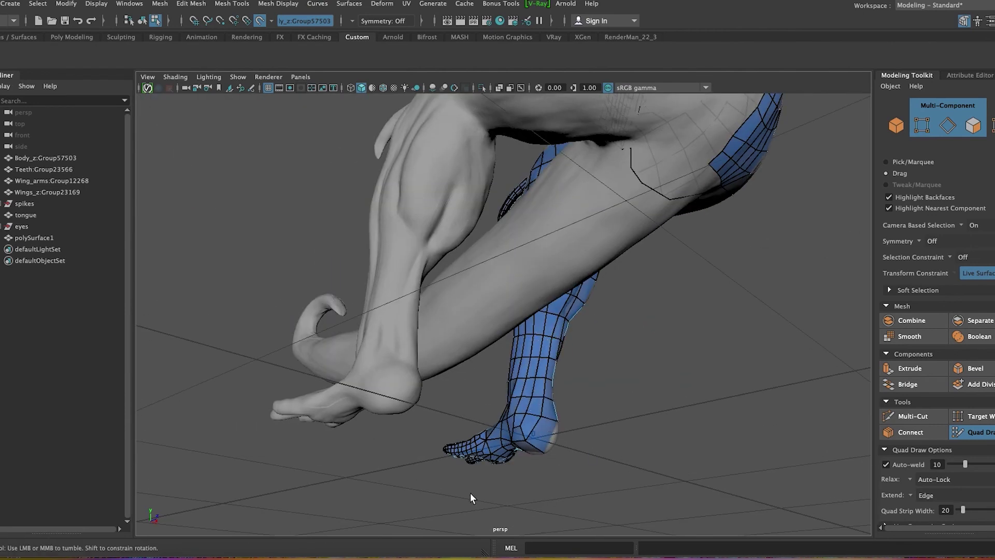
mouse_move(575, 474)
left_mouse_down("alt")
mouse_move(471, 462)
mouse_move(422, 493)
mouse_move(506, 484)
mouse_move(595, 452)
mouse_move(501, 487)
mouse_move(368, 487)
mouse_move(559, 446)
mouse_move(398, 483)
mouse_move(459, 465)
mouse_move(590, 455)
mouse_move(603, 480)
left_mouse_up("alt")
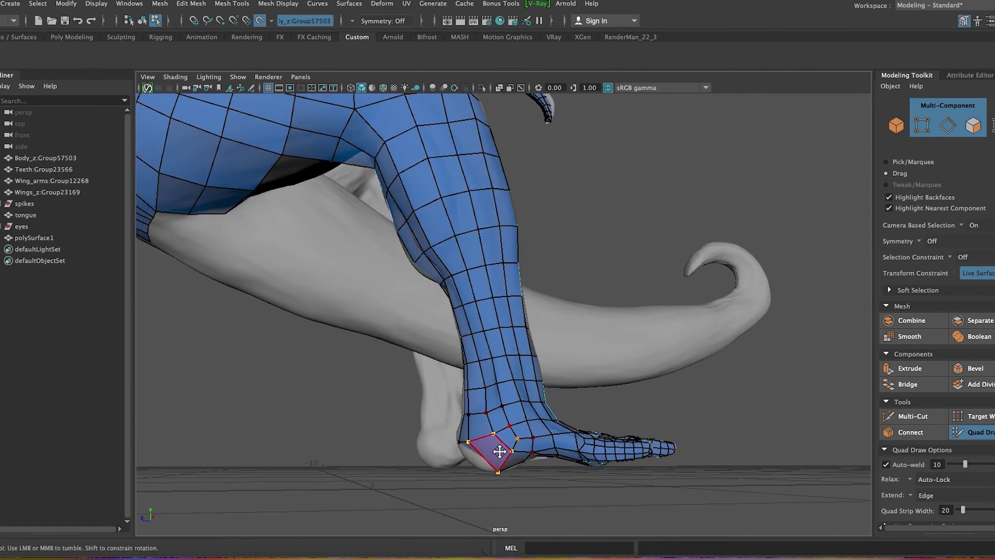
mouse_move(501, 429)
left_mouse_down("alt")
mouse_move(615, 415)
mouse_move(511, 394)
mouse_move(360, 406)
left_mouse_up("alt")
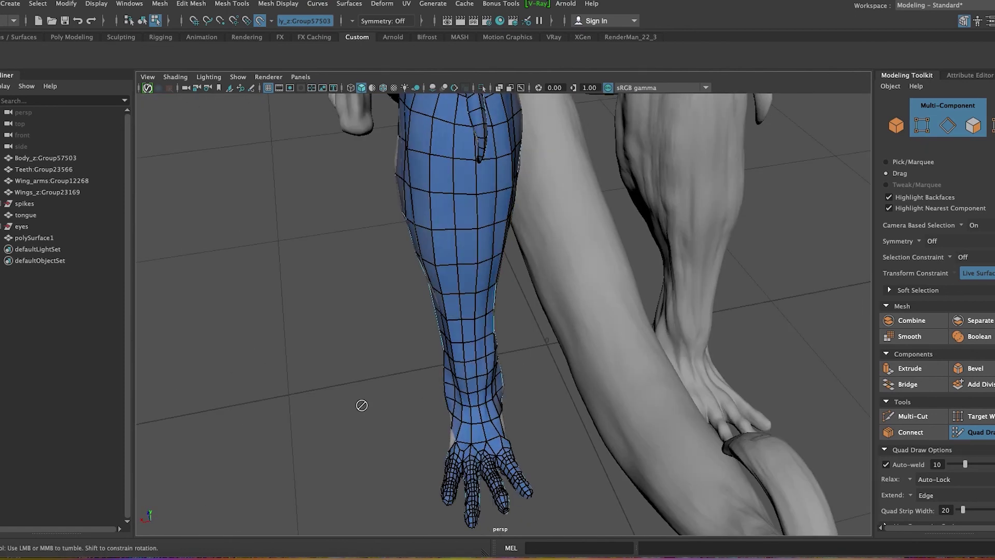
scroll(271, 367, "up", 5)
middle_click_drag(271, 367, 416, 322, "alt")
scroll(336, 316, "down", 5)
mouse_move(264, 278)
left_mouse_down("alt")
mouse_move(322, 445)
mouse_move(574, 378)
mouse_move(526, 367)
mouse_move(644, 359)
mouse_move(689, 434)
left_mouse_up("alt")
left_click_drag(497, 390, 376, 329, "alt")
mouse_move(375, 480)
left_mouse_down("alt")
mouse_move(451, 444)
mouse_move(574, 427)
mouse_move(341, 352)
mouse_move(438, 349)
mouse_move(384, 274)
mouse_move(365, 123)
left_mouse_up("alt")
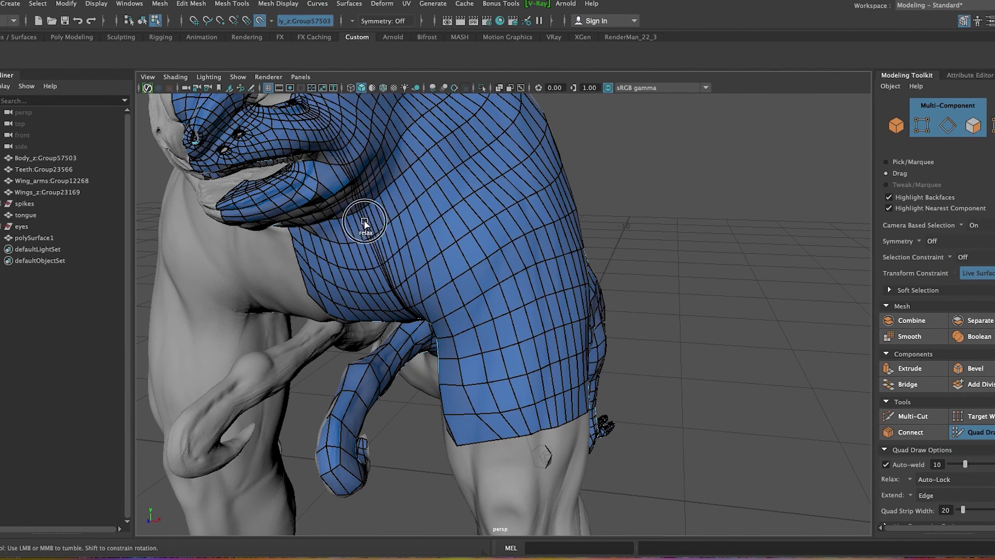
Orbit over the body, feet, legs and torso to review the retopology.
left_click_drag(352, 161, 464, 207, "alt")
middle_click_drag(464, 207, 334, 212, "alt")
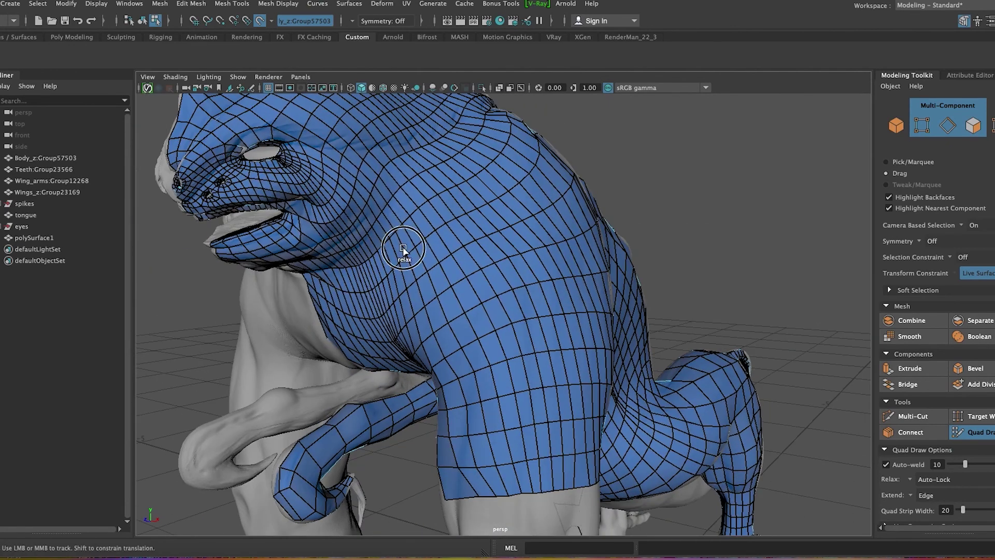
mouse_move(516, 383)
left_mouse_down("alt")
mouse_move(695, 453)
mouse_move(709, 468)
mouse_move(515, 497)
mouse_move(556, 464)
mouse_move(732, 375)
left_mouse_up("alt")
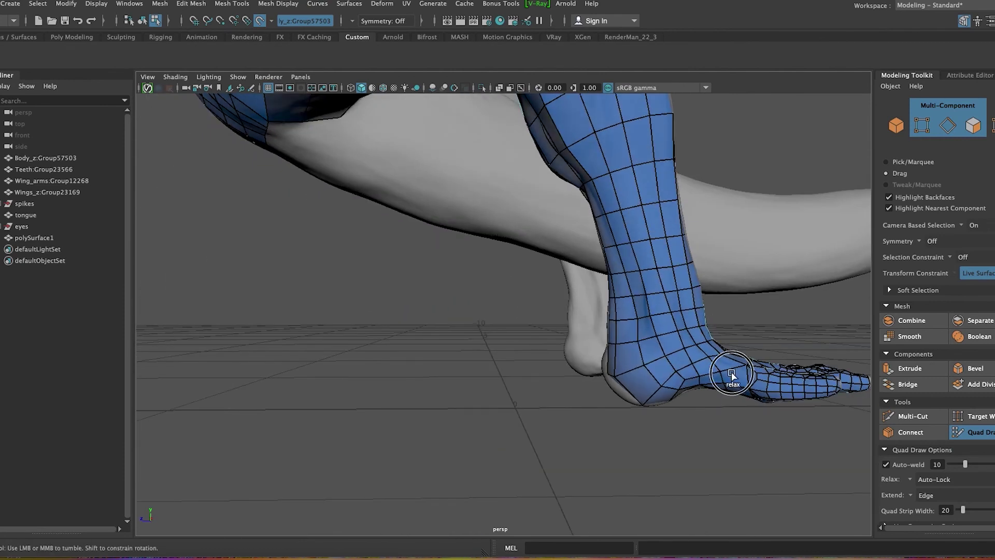
left_click_drag(663, 171, 575, 219, "alt")
mouse_move(520, 287)
left_mouse_down("alt")
mouse_move(435, 373)
mouse_move(529, 435)
mouse_move(644, 329)
mouse_move(489, 242)
left_mouse_up("alt")
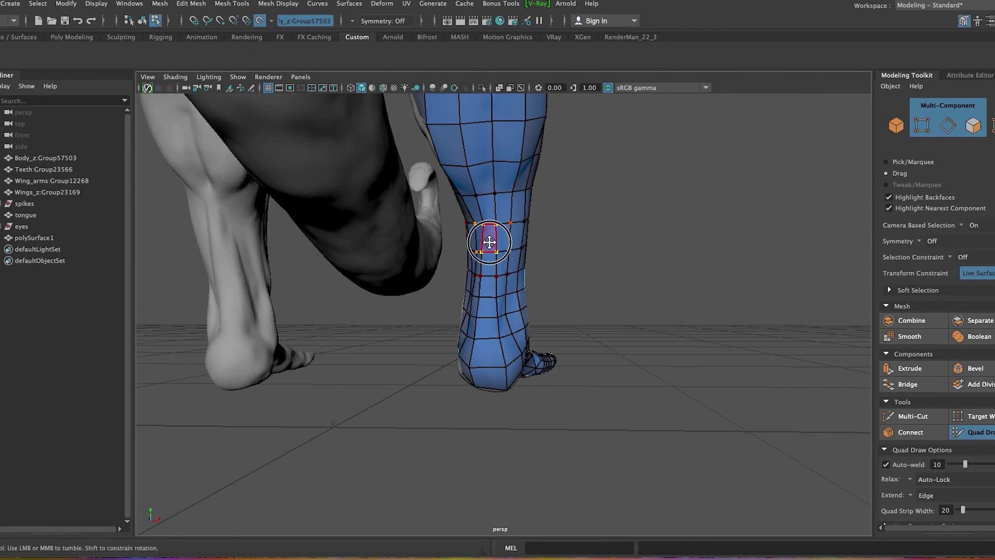
left_click_drag(628, 252, 589, 334, "alt")
right_click_drag(590, 333, 787, 276, "alt")
middle_click_drag(786, 276, 637, 310, "alt")
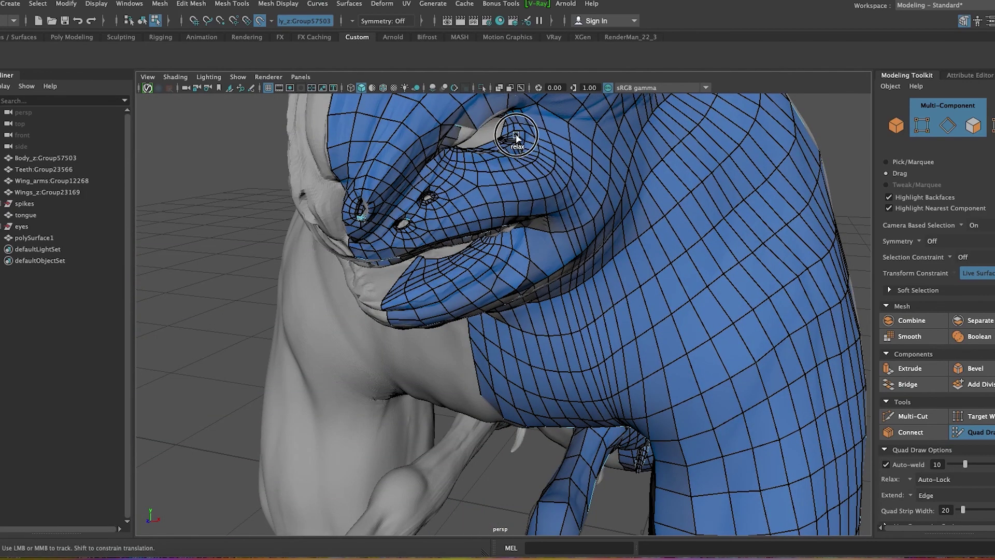
mouse_move(637, 310)
left_mouse_down("alt")
mouse_move(662, 333)
mouse_move(744, 277)
mouse_move(311, 270)
mouse_move(297, 259)
left_mouse_up("alt")
Relax the uneven quads across the shoulder and along the body side.
middle_click_drag(296, 259, 427, 162, "alt")
mouse_move(552, 335)
left_mouse_down("alt")
mouse_move(464, 273)
mouse_move(395, 151)
mouse_move(476, 163)
mouse_move(364, 377)
mouse_move(318, 285)
mouse_move(475, 271)
mouse_move(351, 285)
left_mouse_up("alt")
right_click_drag(351, 285, 485, 254, "alt")
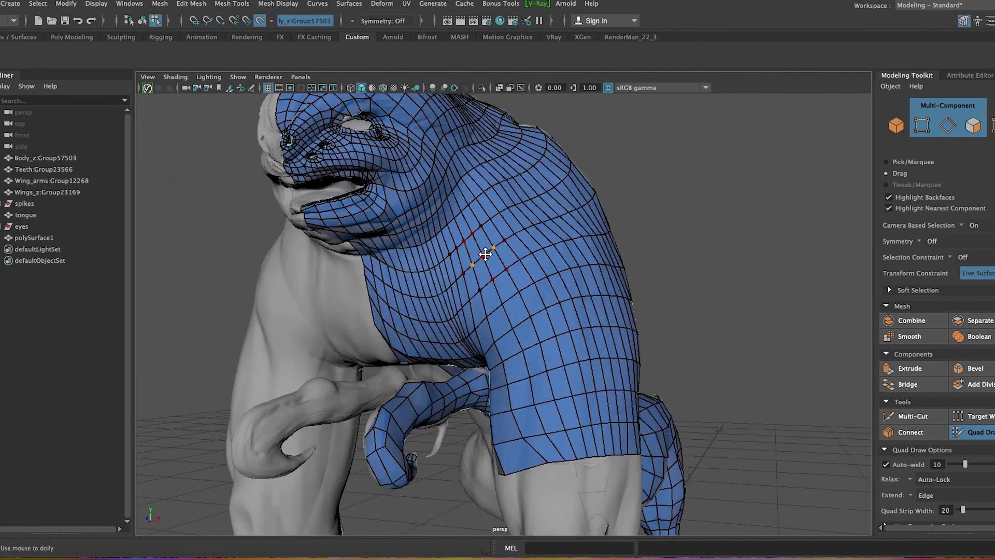
left_click_drag(486, 254, 544, 285, "alt")
mouse_move(537, 175)
left_mouse_down("alt")
mouse_move(589, 289)
mouse_move(643, 252)
mouse_move(494, 260)
mouse_move(539, 297)
mouse_move(340, 313)
mouse_move(291, 249)
mouse_move(311, 222)
mouse_move(297, 137)
mouse_move(404, 238)
mouse_move(278, 281)
left_mouse_up("alt")
mouse_move(334, 413)
left_mouse_down("alt")
mouse_move(522, 351)
mouse_move(620, 468)
left_mouse_up("alt")
mouse_move(569, 507)
left_mouse_down("shift")
mouse_move(562, 438)
mouse_move(715, 433)
mouse_move(471, 238)
mouse_move(606, 405)
left_mouse_up("shift")
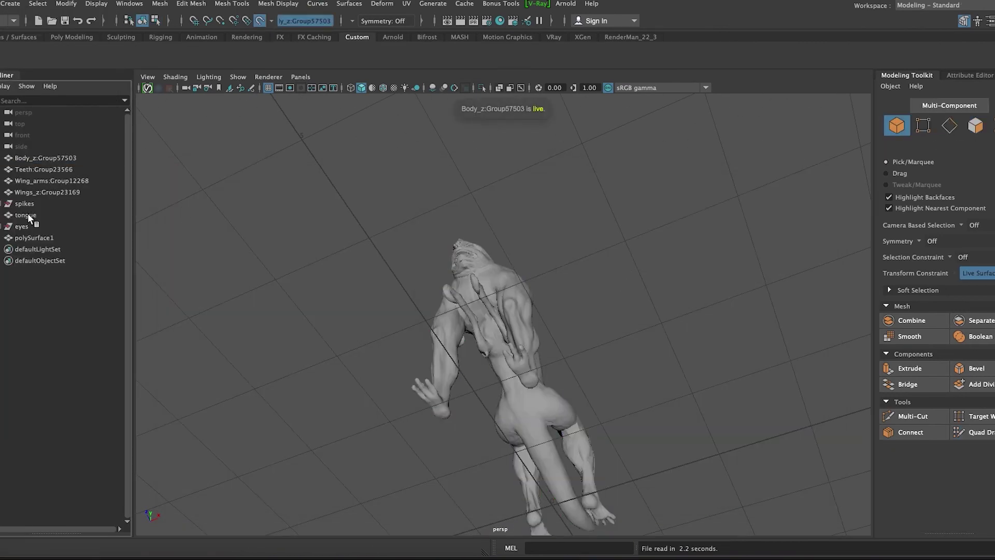
Brush-relax the uneven upper-arm quads, then bring the view down to the legs.
mouse_move(589, 340)
left_mouse_down("shift")
mouse_move(462, 170)
mouse_move(397, 241)
mouse_move(589, 389)
mouse_move(445, 130)
left_mouse_up("shift")
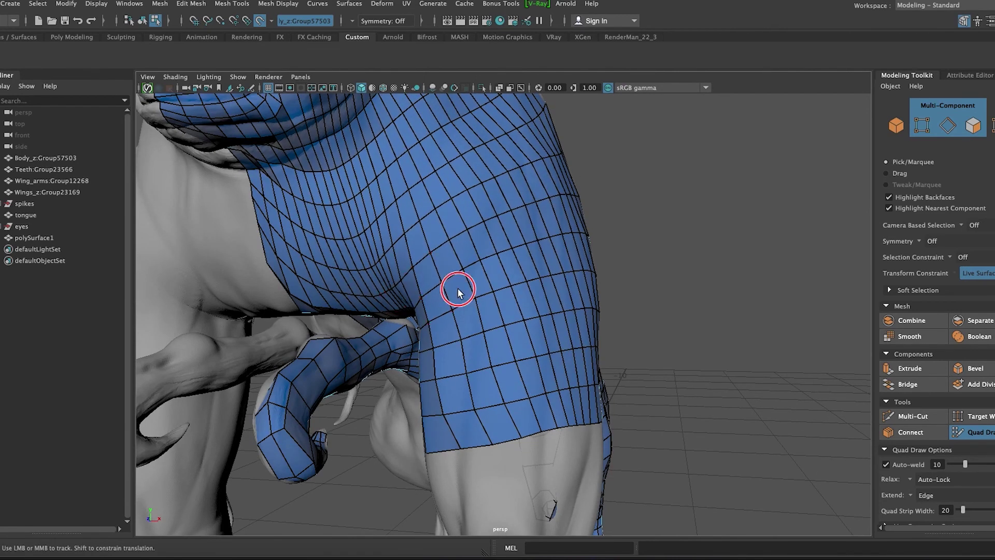
left_click_drag(458, 288, 508, 189, "alt")
middle_click_drag(437, 499, 331, 289, "alt")
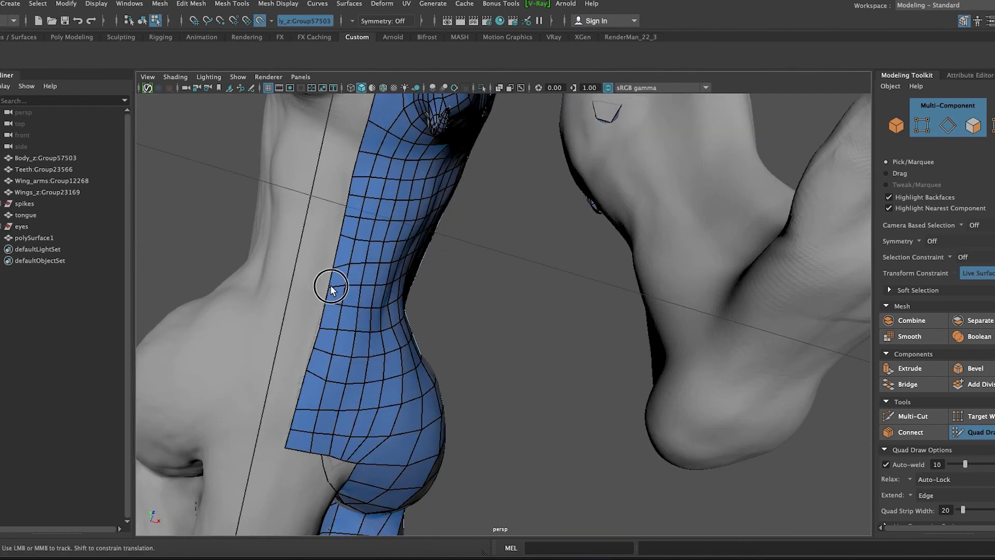
scroll(347, 368, "down", 3)
mouse_move(534, 452)
left_mouse_down("alt")
mouse_move(603, 303)
mouse_move(450, 241)
mouse_move(370, 195)
mouse_move(430, 169)
mouse_move(381, 263)
left_mouse_up("alt")
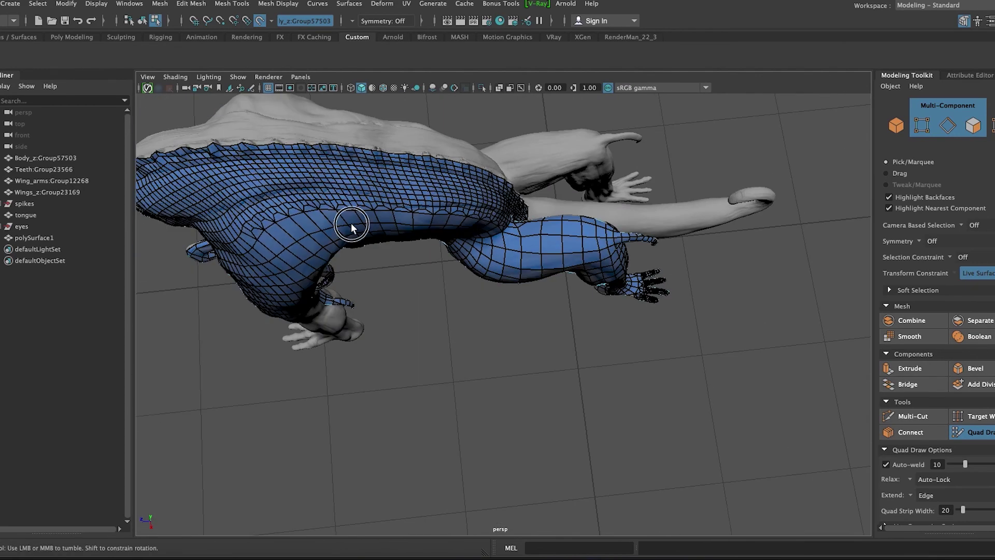
scroll(524, 291, "up", 5)
mouse_move(523, 291)
left_mouse_down("alt")
mouse_move(418, 243)
mouse_move(328, 244)
left_mouse_up("alt")
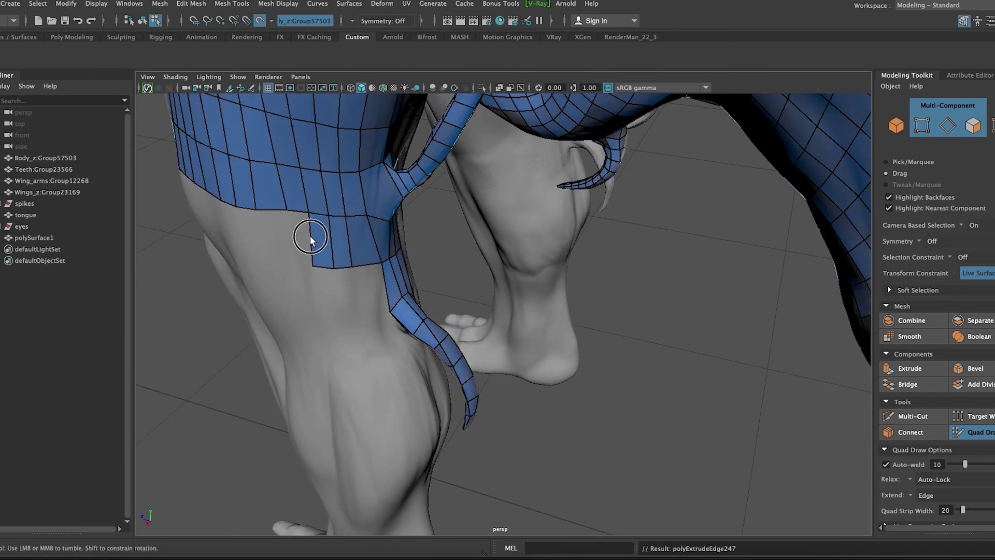
Extend a quad strip down over the thigh and fill the quad beside the flap.
middle_click_drag(296, 244, 393, 264, "alt")
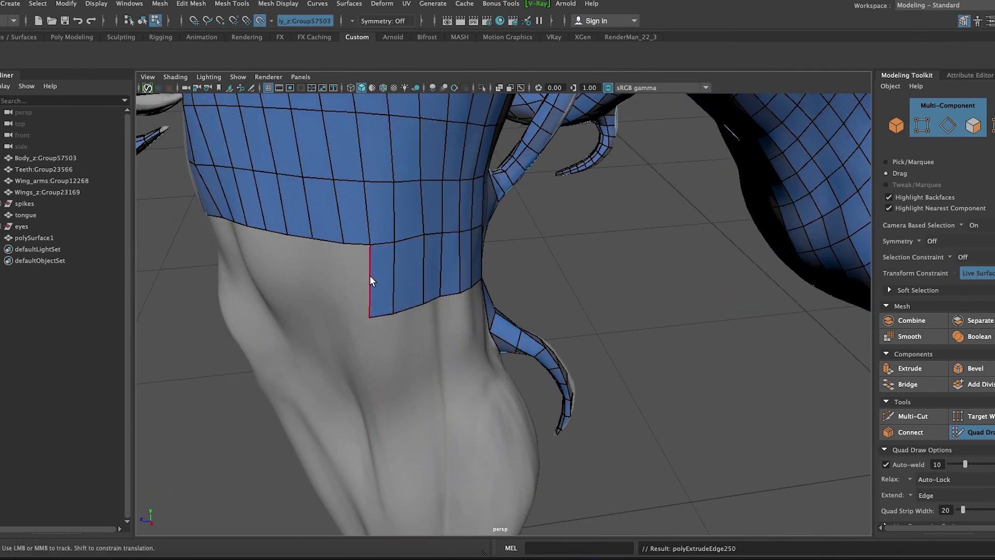
left_click_drag(370, 276, 400, 279, "alt")
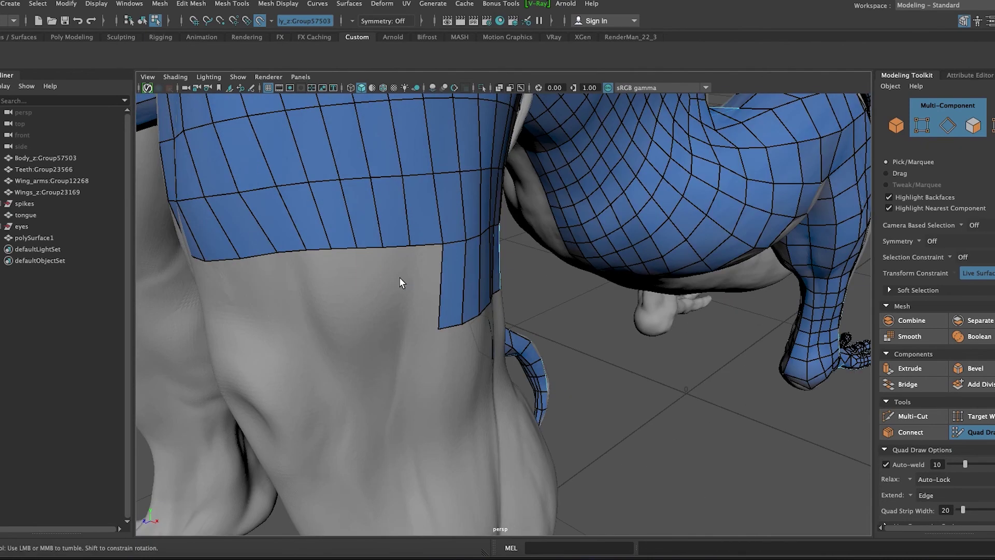
left_click_drag(333, 296, 456, 329, "alt")
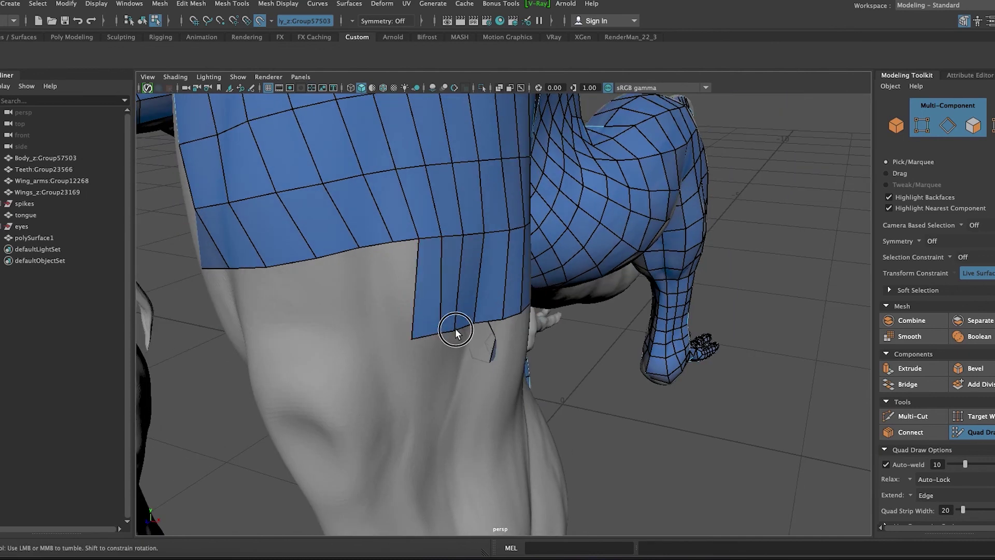
mouse_move(364, 293)
left_mouse_down("alt")
mouse_move(362, 302)
mouse_move(687, 231)
left_mouse_up("alt")
mouse_move(519, 251)
left_mouse_down("alt")
mouse_move(676, 254)
mouse_move(574, 269)
left_mouse_up("alt")
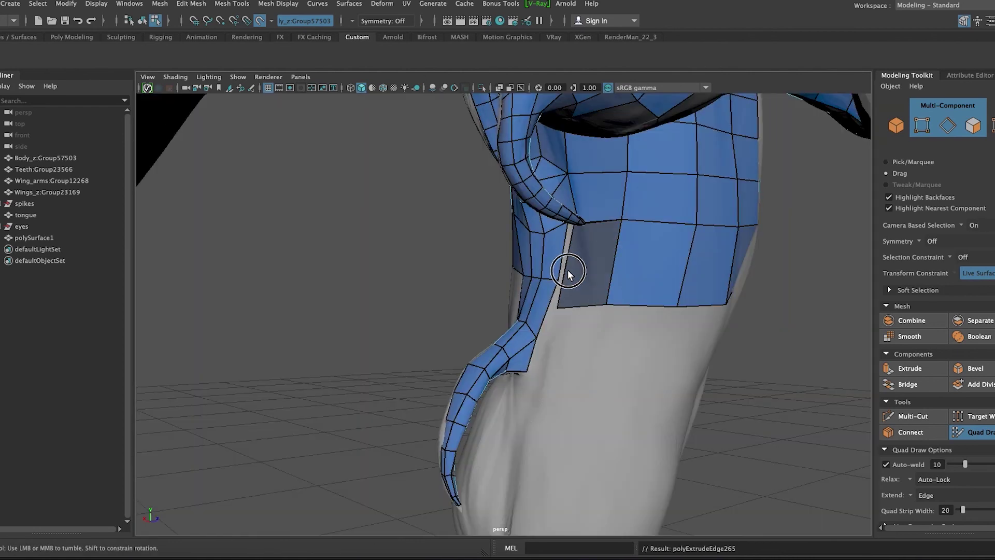
left_click(568, 269, "shift")
mouse_move(686, 316)
left_mouse_down("alt")
mouse_move(698, 307)
mouse_move(586, 241)
mouse_move(647, 330)
mouse_move(564, 308)
mouse_move(638, 351)
left_mouse_up("alt")
Extend another quad strip from the bottom edge and check coverage around the torso.
mouse_move(695, 386)
left_mouse_down()
mouse_move(789, 363)
mouse_move(670, 388)
left_mouse_up()
mouse_move(737, 376)
left_mouse_down("alt")
mouse_move(393, 382)
mouse_move(486, 372)
left_mouse_up("alt")
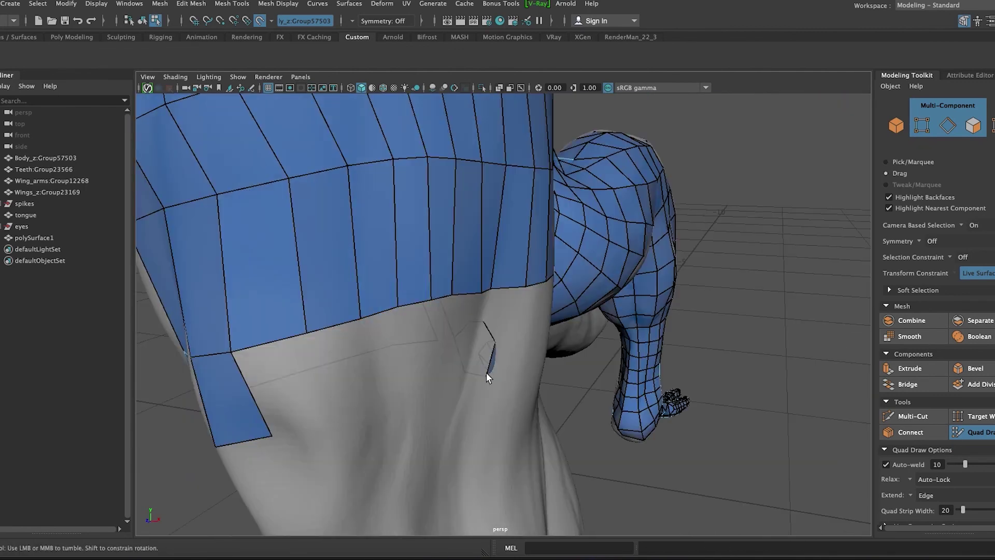
left_click_drag(387, 395, 296, 330, "alt")
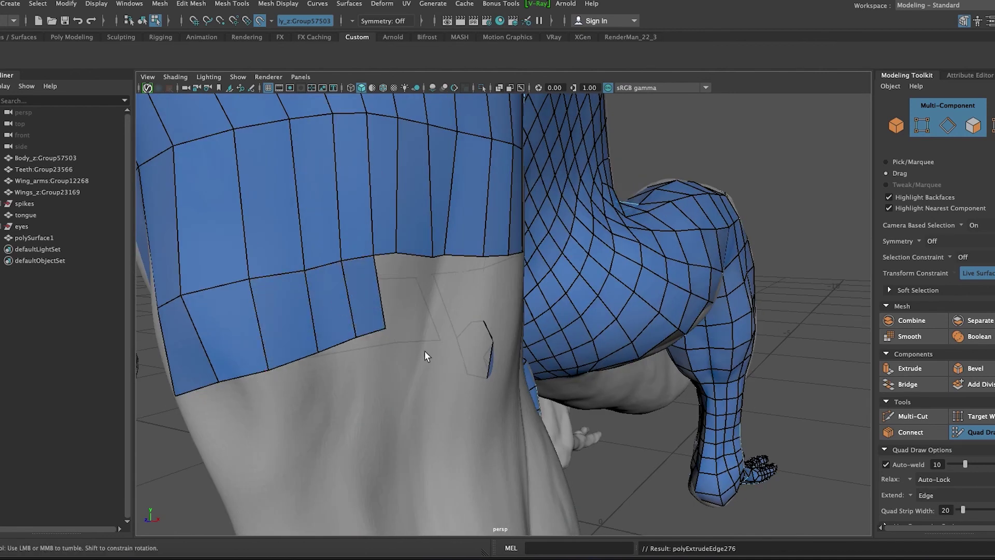
left_click_drag(424, 351, 249, 346, "alt")
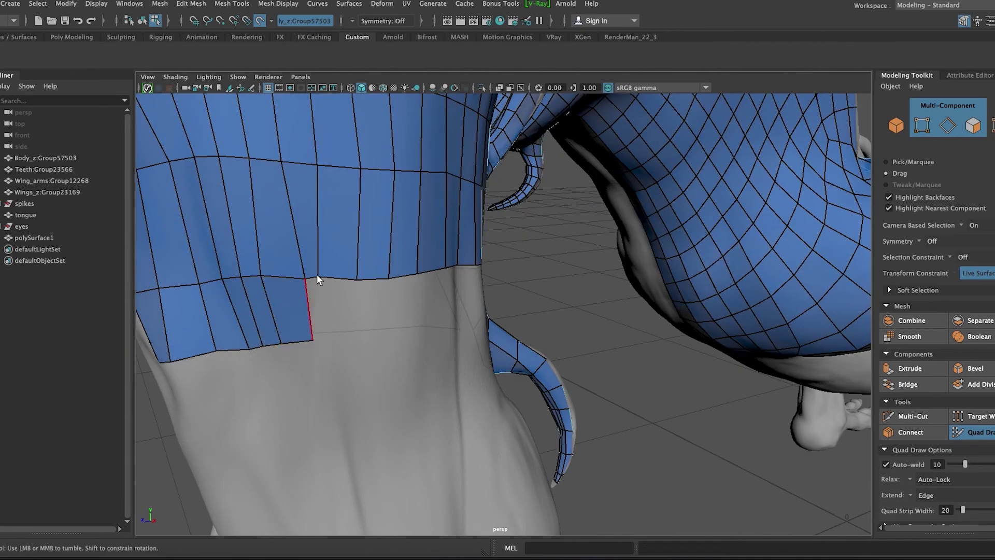
left_click_drag(391, 334, 344, 282, "alt")
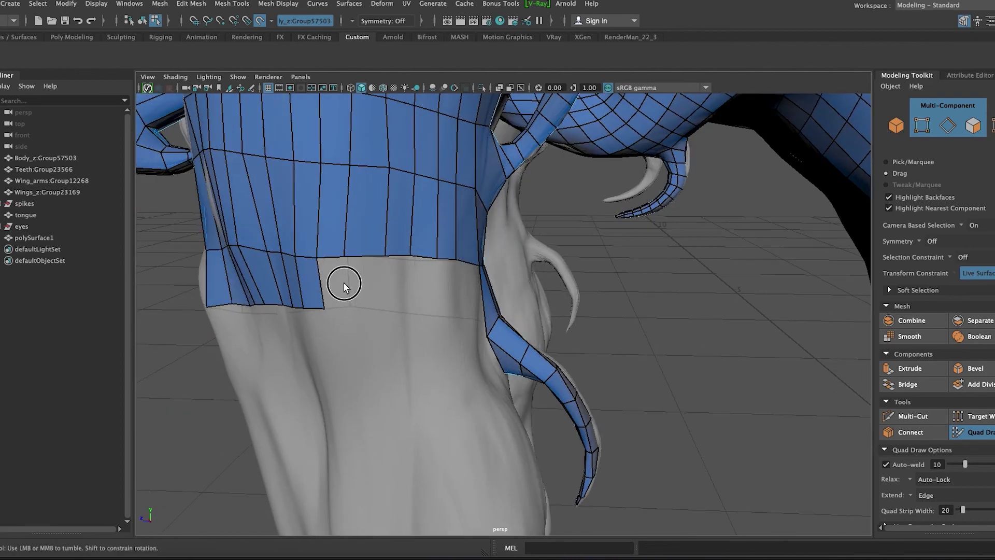
left_click_drag(418, 282, 441, 275, "alt")
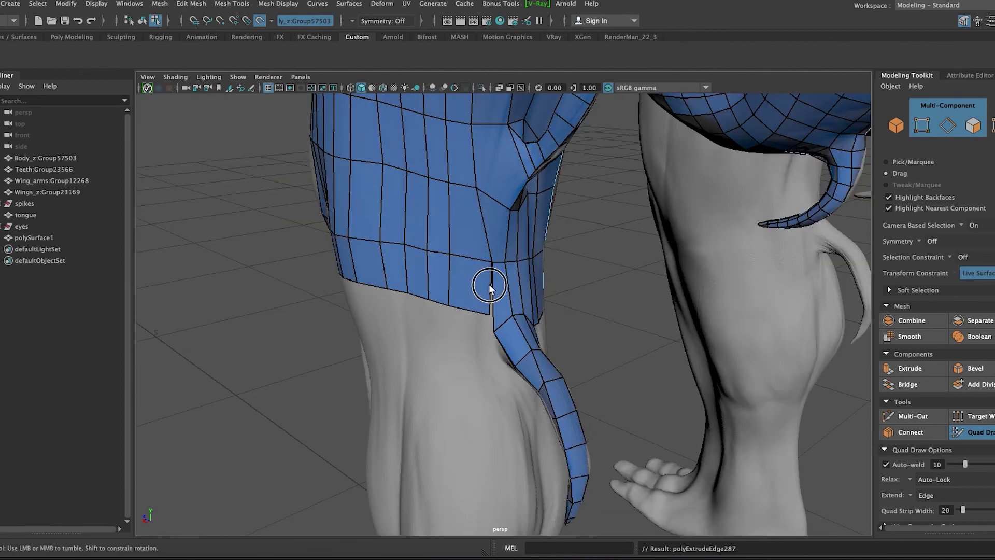
mouse_move(442, 353)
left_mouse_down("alt")
mouse_move(440, 306)
mouse_move(531, 370)
mouse_move(387, 434)
mouse_move(451, 363)
mouse_move(560, 354)
mouse_move(698, 427)
mouse_move(426, 335)
mouse_move(378, 339)
left_mouse_up("alt")
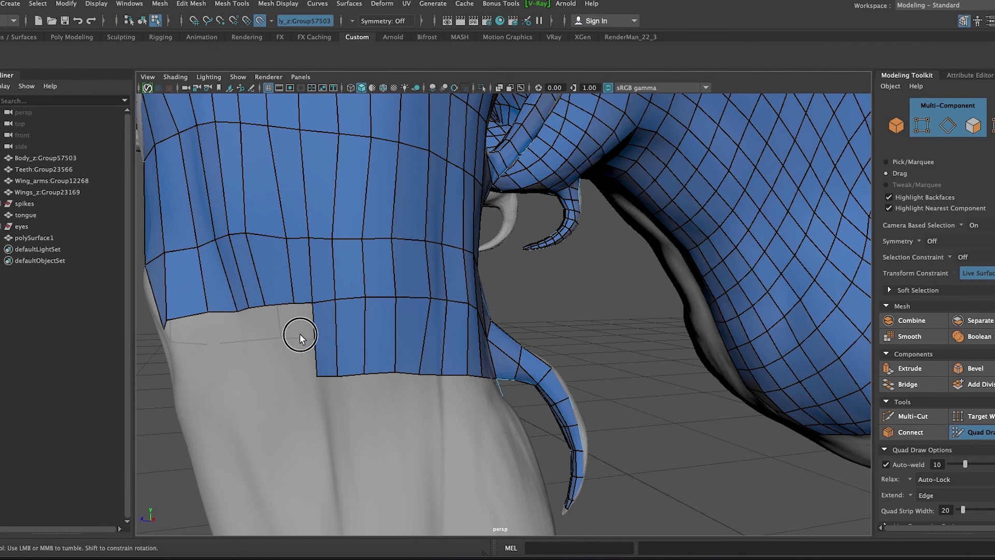
Add two strips of quads below the blue torso band.
mouse_move(209, 340)
left_mouse_down("alt")
mouse_move(272, 344)
mouse_move(211, 377)
mouse_move(344, 415)
mouse_move(290, 372)
mouse_move(494, 320)
mouse_move(697, 310)
left_mouse_up("alt")
mouse_move(562, 307)
left_mouse_down("alt")
mouse_move(747, 333)
mouse_move(643, 377)
mouse_move(620, 358)
left_mouse_up("alt")
left_click_drag(619, 358, 672, 363, "alt")
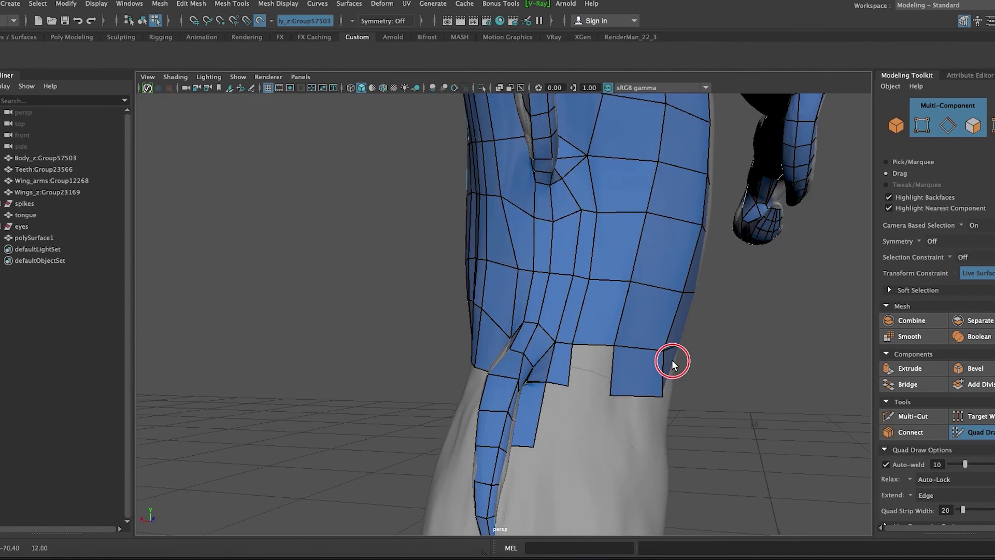
left_click_drag(609, 430, 627, 434, "alt")
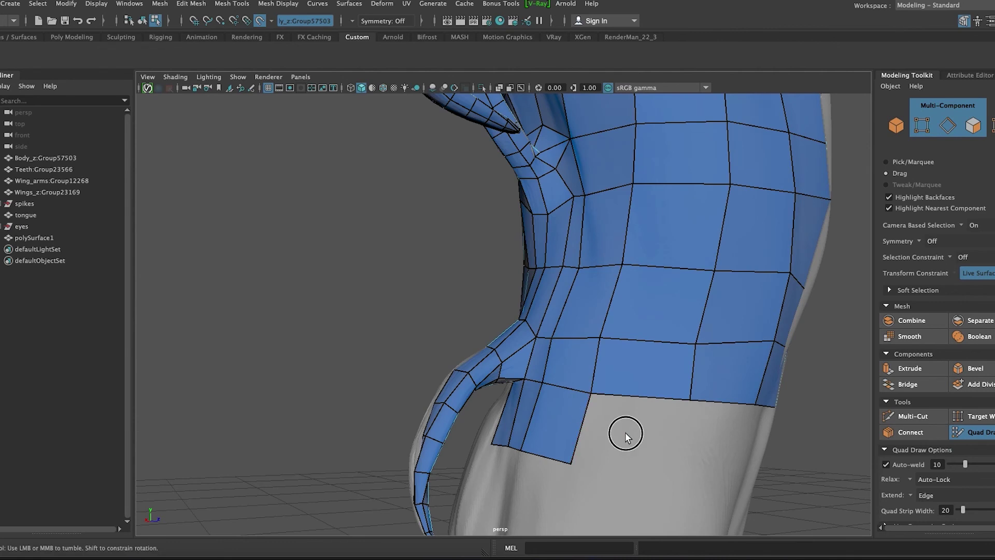
left_click_drag(751, 440, 605, 432, "alt")
scroll(518, 425, "up", 5)
mouse_move(545, 405)
left_mouse_down("alt")
mouse_move(309, 435)
mouse_move(319, 450)
left_mouse_up("alt")
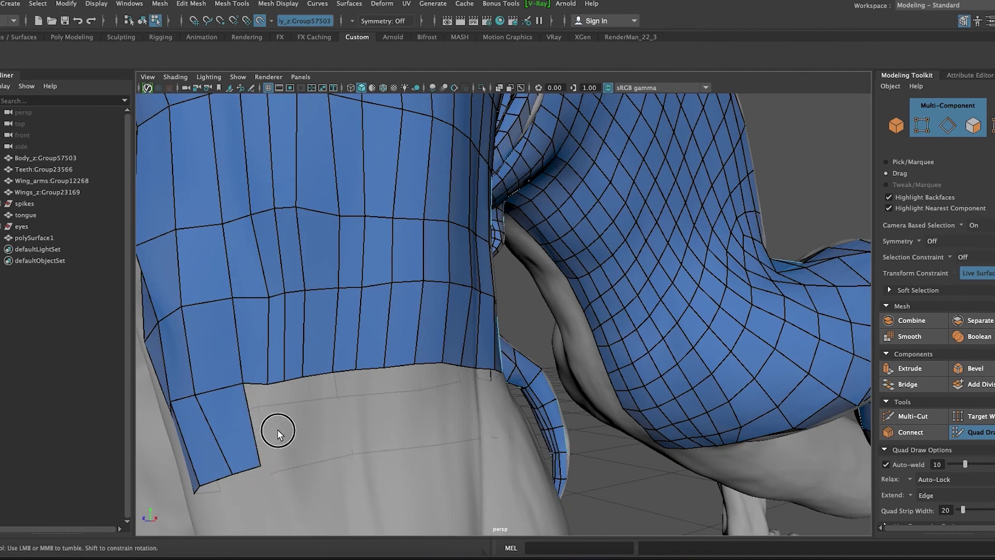
Extend the quad strips further down the thigh.
mouse_move(363, 408)
left_mouse_down()
mouse_move(473, 413)
mouse_move(381, 307)
left_mouse_up()
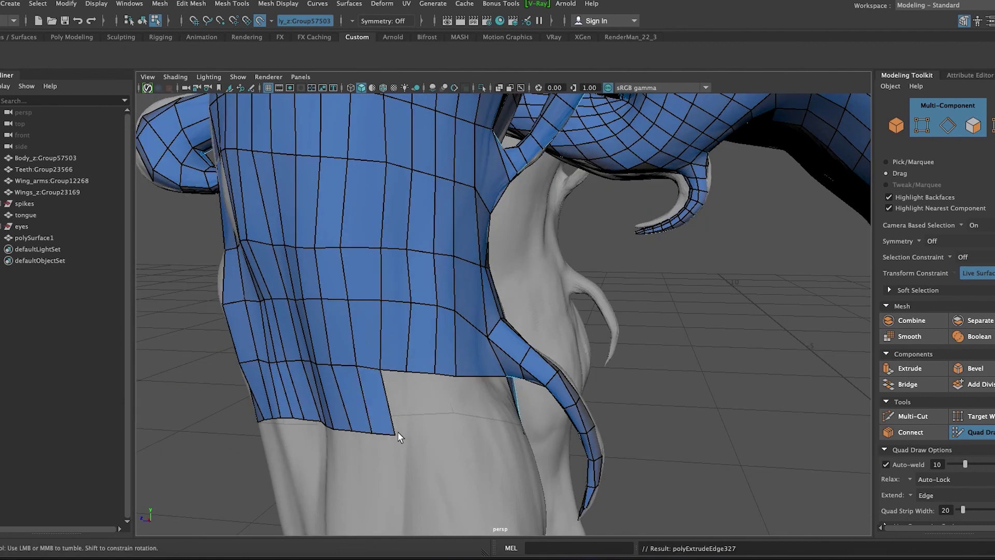
left_click_drag(483, 430, 440, 435, "alt")
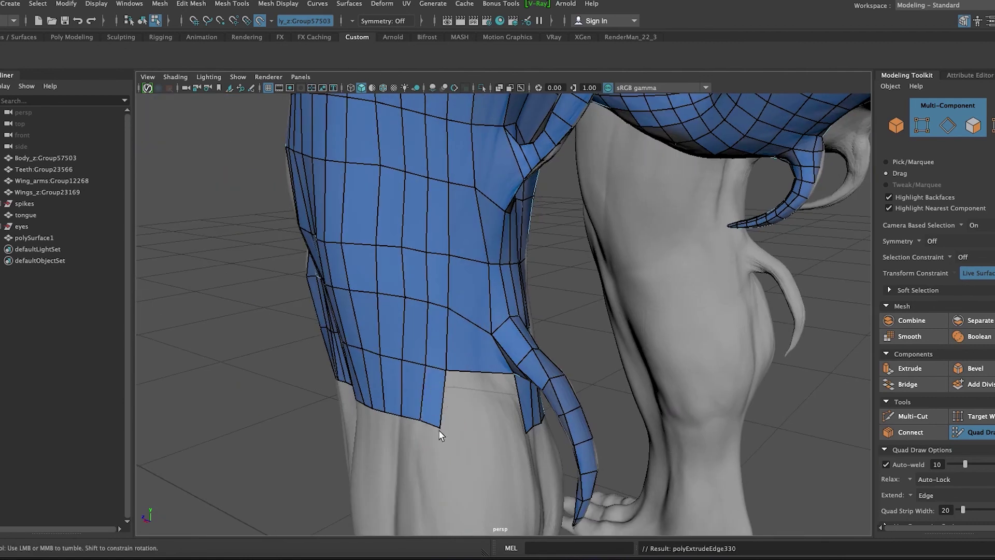
right_click_drag(473, 490, 418, 487, "alt")
left_click_drag(417, 486, 498, 472, "alt")
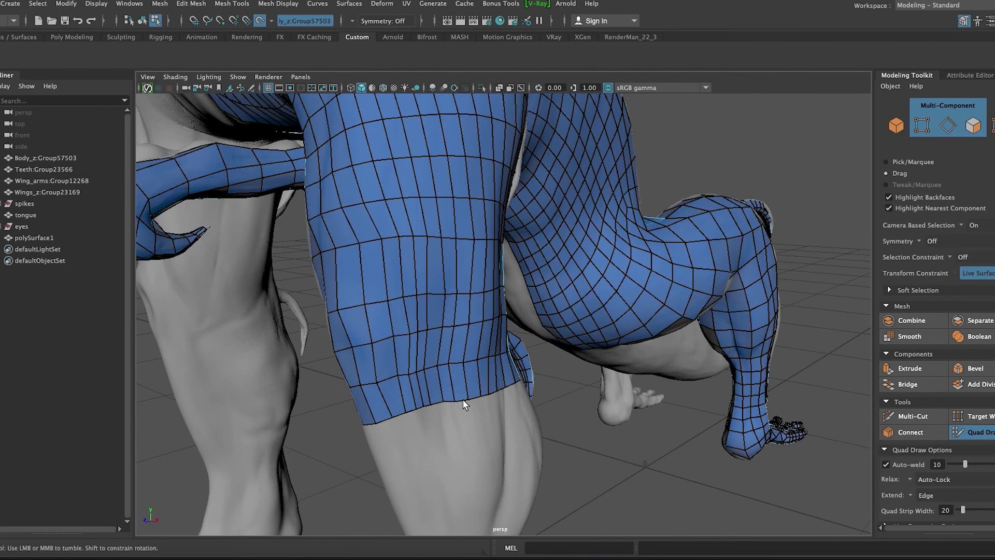
right_click_drag(498, 472, 455, 485, "alt")
left_click_drag(487, 429, 506, 456, "alt")
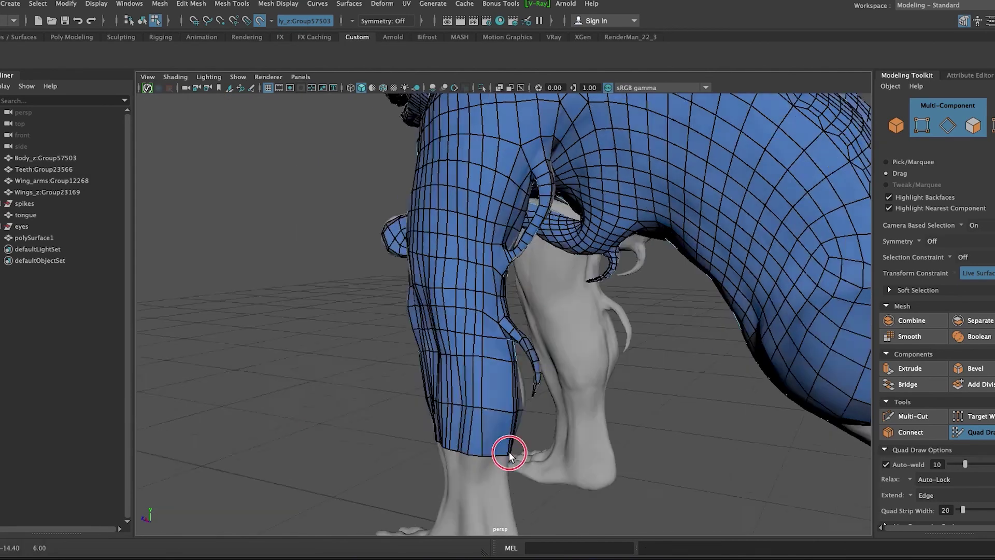
right_click_drag(506, 456, 444, 451, "alt")
mouse_move(445, 451)
left_mouse_down("alt")
mouse_move(444, 411)
mouse_move(500, 378)
left_mouse_up("alt")
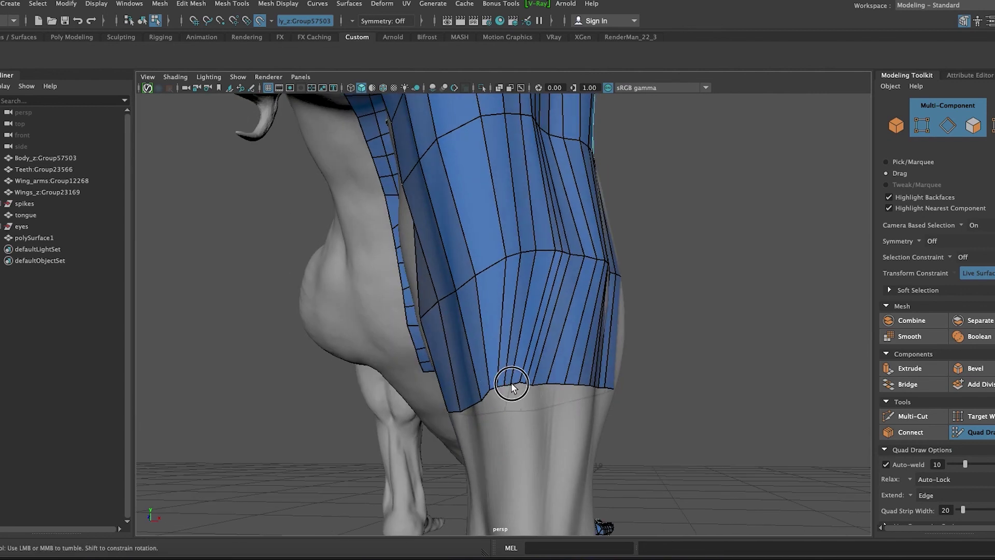
Orbit around both legs to review the new thigh quads.
left_click_drag(530, 334, 481, 197, "alt")
left_click_drag(556, 300, 446, 179, "alt")
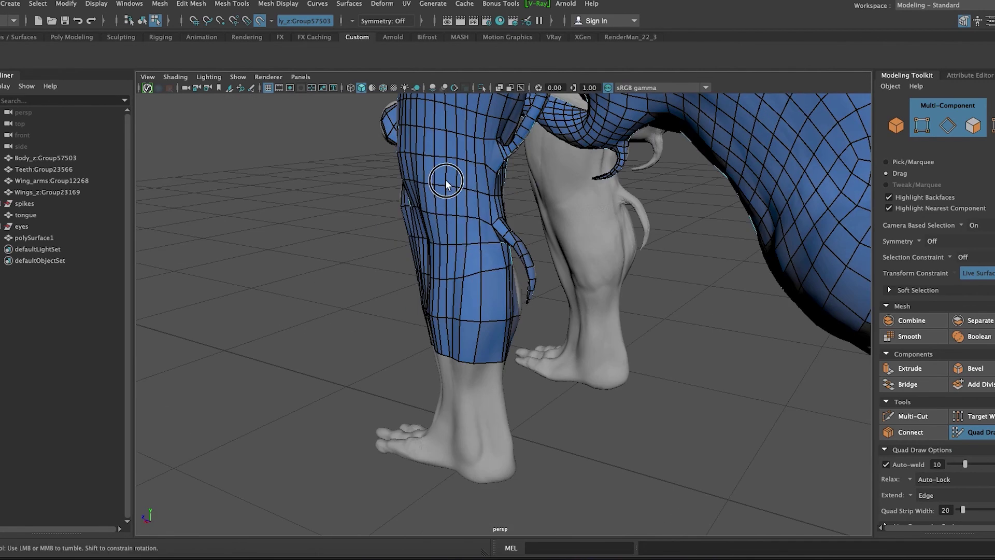
left_click_drag(467, 275, 490, 311, "alt")
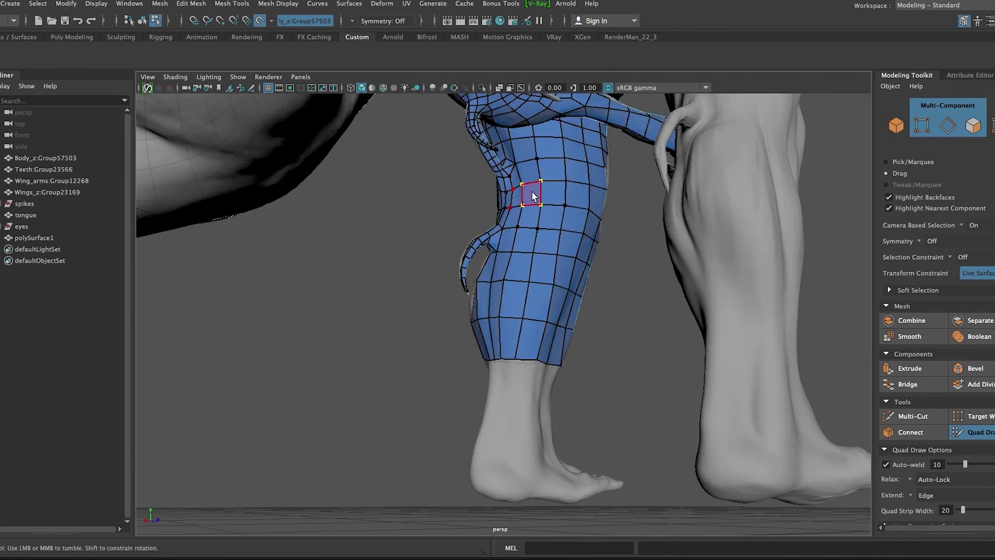
left_click_drag(532, 196, 448, 217, "alt")
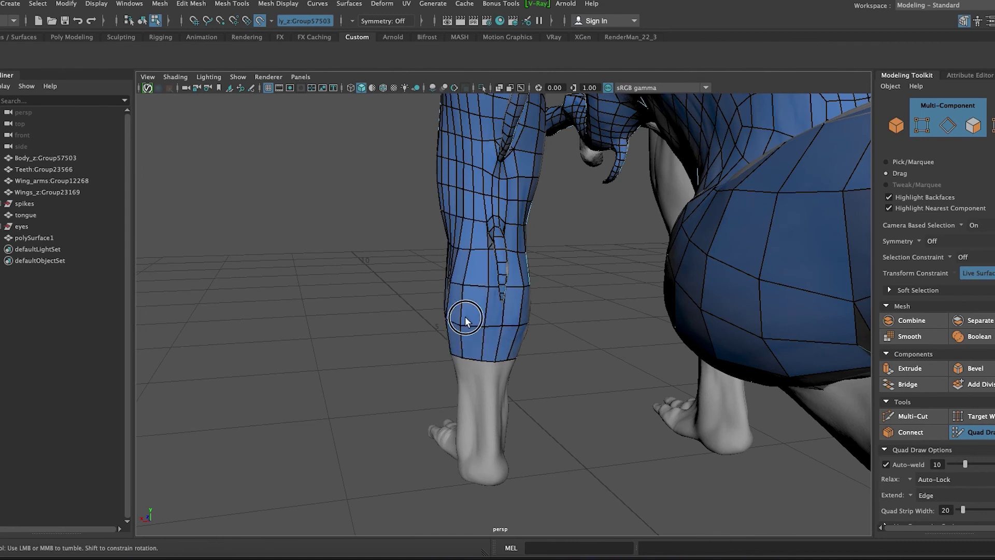
left_click_drag(465, 317, 484, 315, "alt")
mouse_move(411, 125)
left_mouse_down("alt")
mouse_move(573, 422)
mouse_move(517, 357)
left_mouse_up("alt")
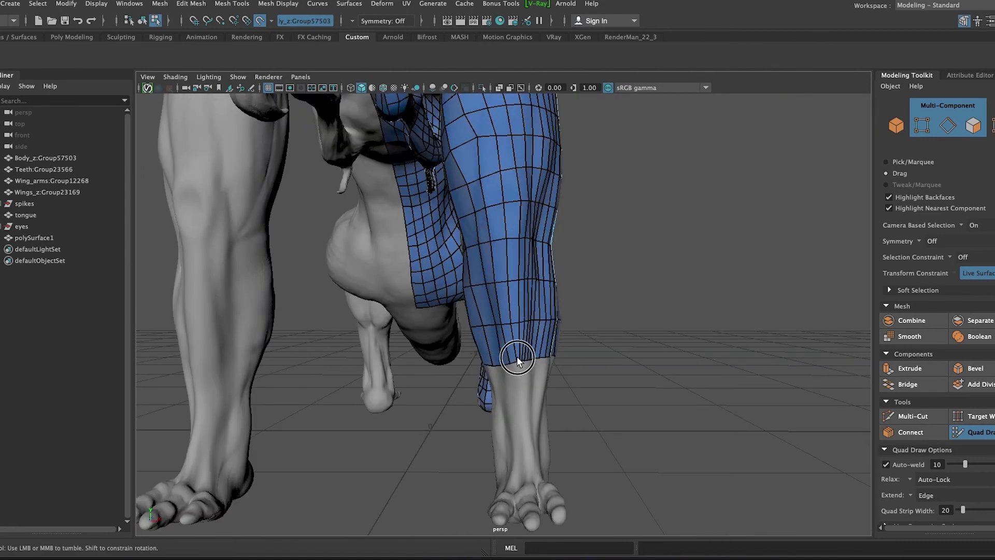
middle_click_drag(512, 129, 505, 276, "alt")
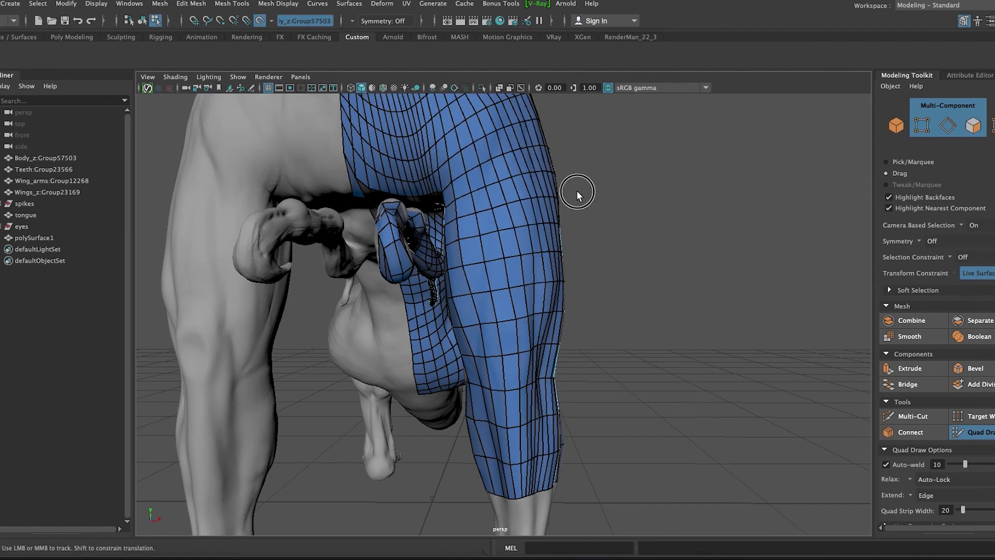
left_click_drag(553, 440, 415, 442, "alt")
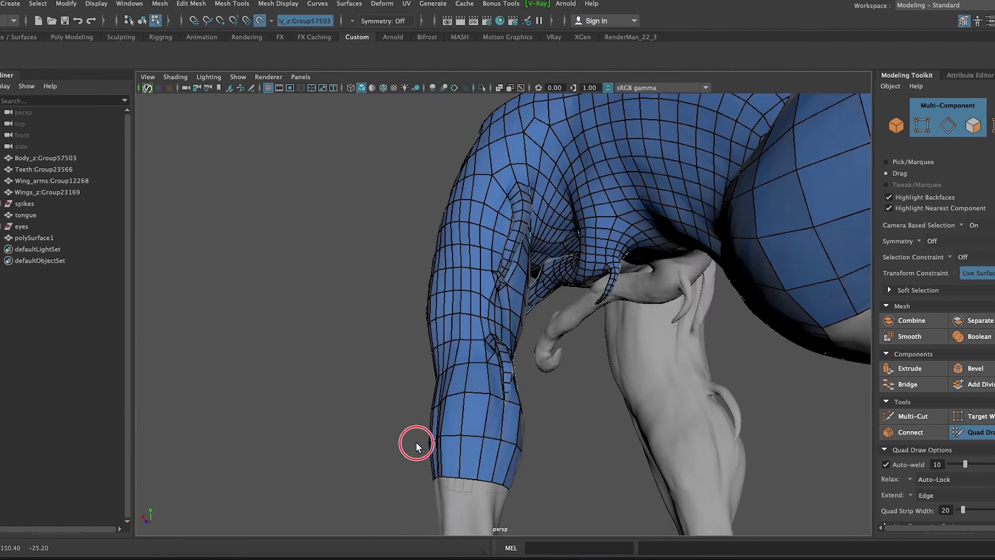
View the leg mesh's lower edge, then open a recommended video in the browser.
mouse_move(492, 437)
left_mouse_down("alt")
mouse_move(415, 459)
mouse_move(499, 475)
left_mouse_up("alt")
mouse_move(471, 273)
left_mouse_down("alt")
mouse_move(695, 307)
mouse_move(513, 407)
mouse_move(396, 358)
left_mouse_up("alt")
left_click_drag(390, 430, 403, 423, "alt")
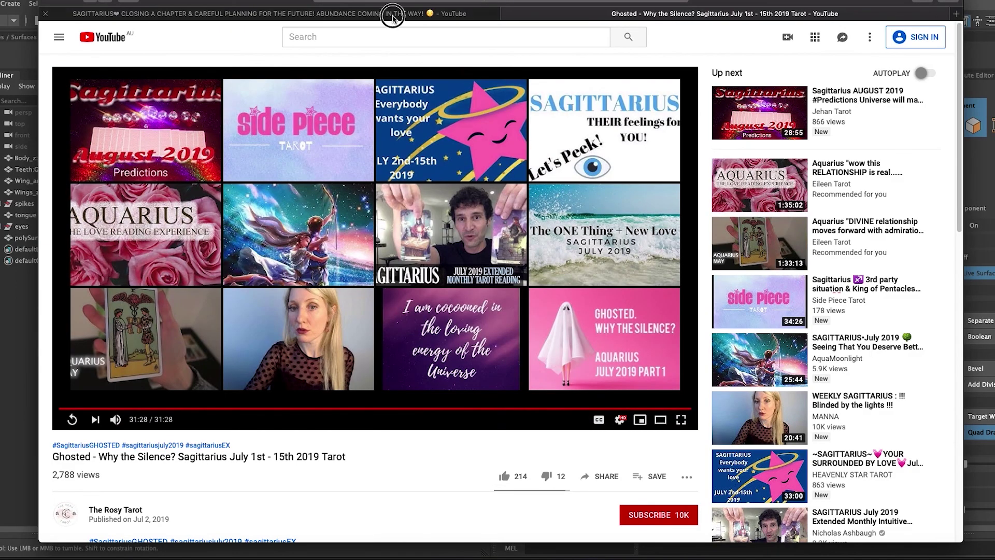
left_click(393, 16)
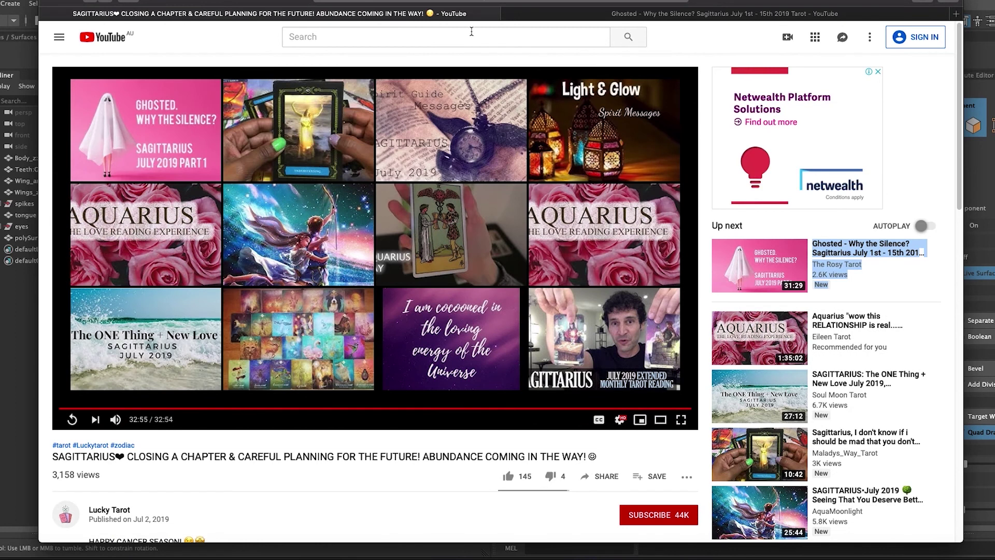
left_click_drag(866, 490, 767, 14)
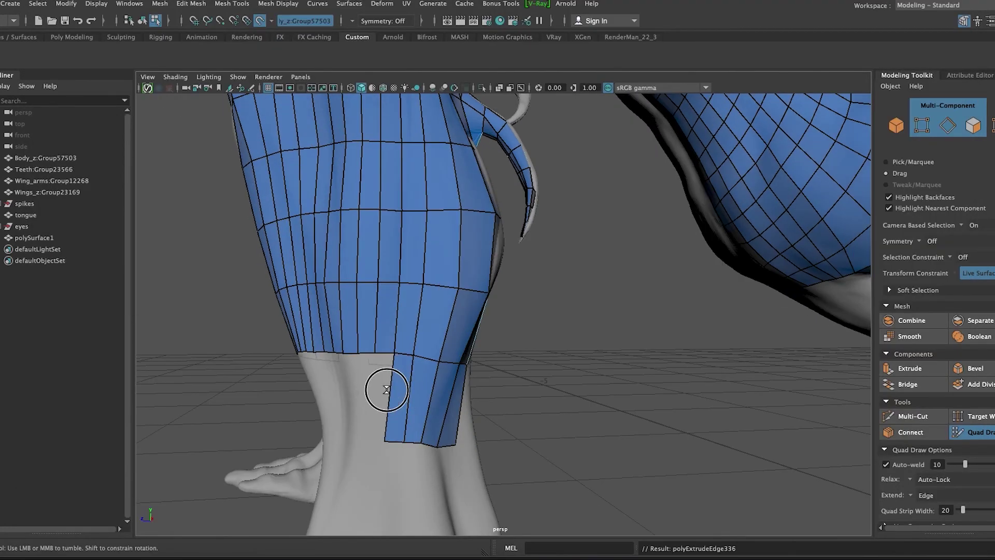
Add a new column of quads on the back of the leg.
left_click_drag(355, 410, 446, 453, "alt")
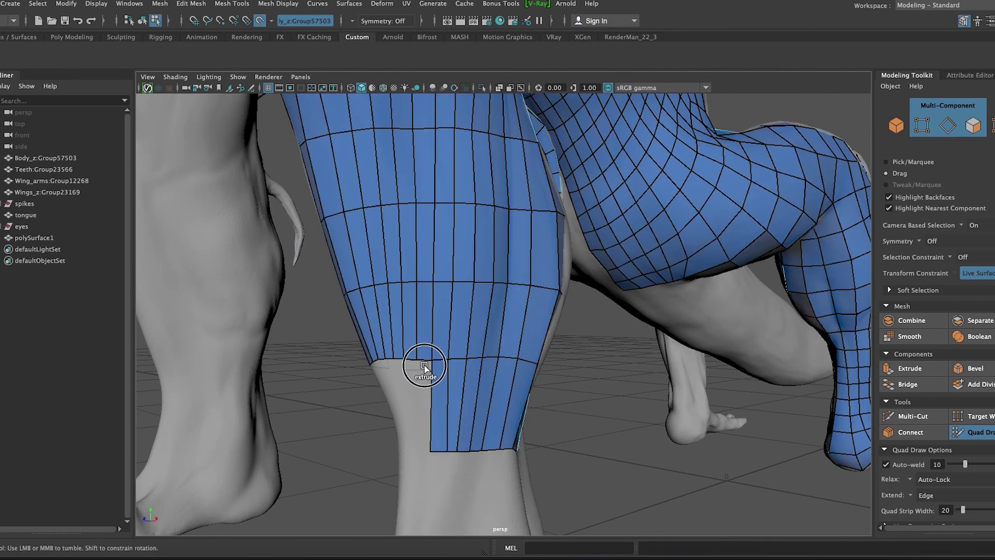
left_click_drag(458, 483, 475, 444, "alt")
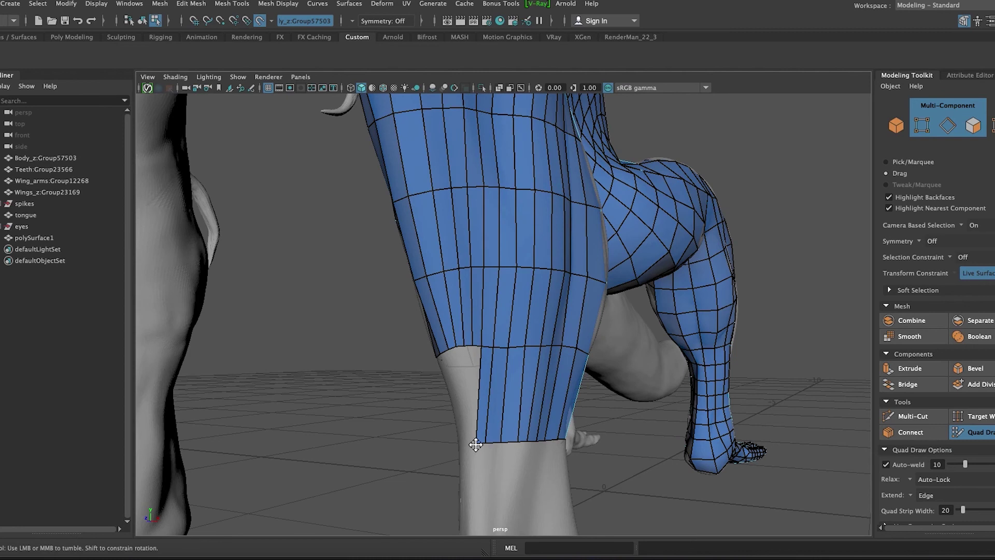
mouse_move(519, 473)
left_mouse_down("alt")
mouse_move(556, 416)
mouse_move(619, 367)
mouse_move(566, 370)
mouse_move(517, 331)
left_mouse_up("alt")
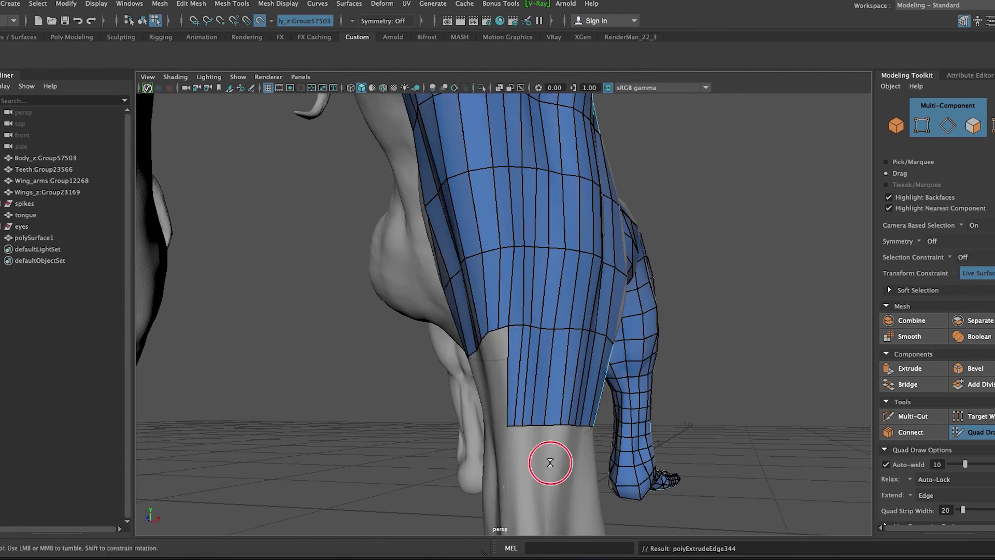
left_click_drag(551, 462, 595, 339, "alt")
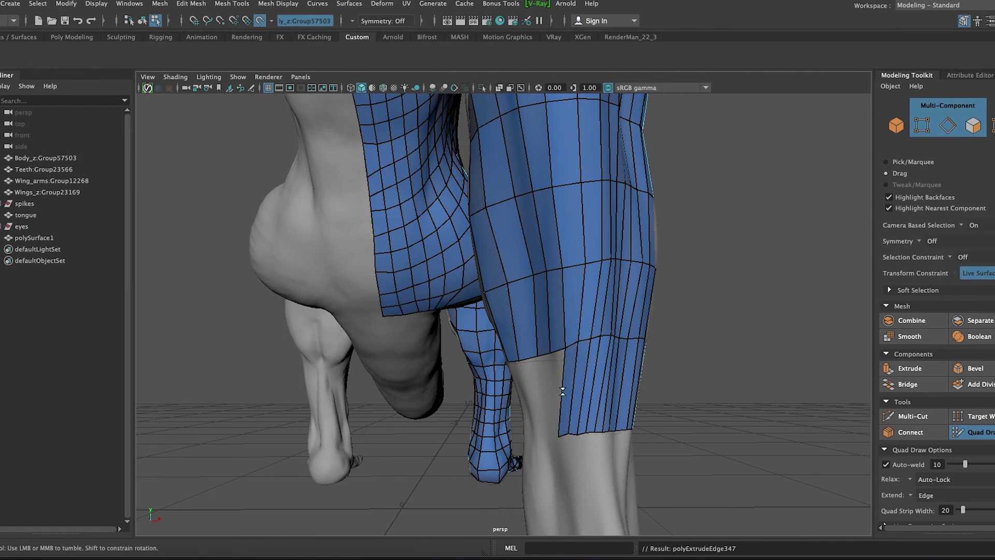
left_click_drag(576, 475, 627, 425, "alt")
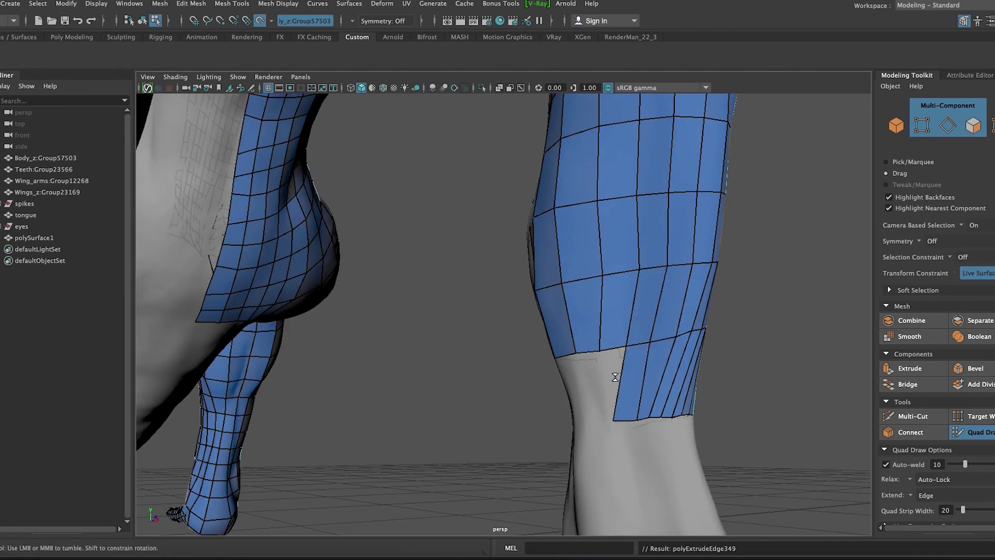
mouse_move(637, 463)
left_mouse_down("alt")
mouse_move(574, 233)
mouse_move(544, 389)
left_mouse_up("alt")
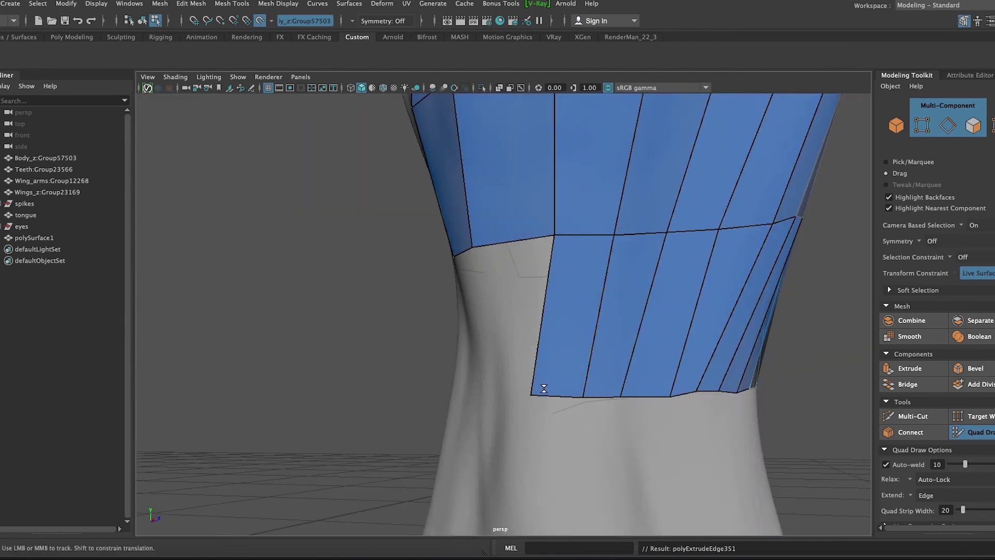
Fill the gap between the blue strips and relax the strip's quads.
mouse_move(503, 279)
left_mouse_down("alt")
mouse_move(589, 433)
mouse_move(493, 253)
mouse_move(524, 440)
mouse_move(484, 241)
mouse_move(439, 382)
left_mouse_up("alt")
left_click(440, 329, "shift")
mouse_move(440, 329)
left_mouse_down("alt")
mouse_move(667, 396)
mouse_move(633, 400)
mouse_move(686, 403)
mouse_move(670, 433)
mouse_move(496, 439)
left_mouse_up("alt")
mouse_move(600, 405)
left_mouse_down("alt")
mouse_move(349, 428)
mouse_move(473, 438)
mouse_move(459, 433)
mouse_move(494, 446)
mouse_move(527, 434)
mouse_move(703, 446)
mouse_move(642, 458)
left_mouse_up("alt")
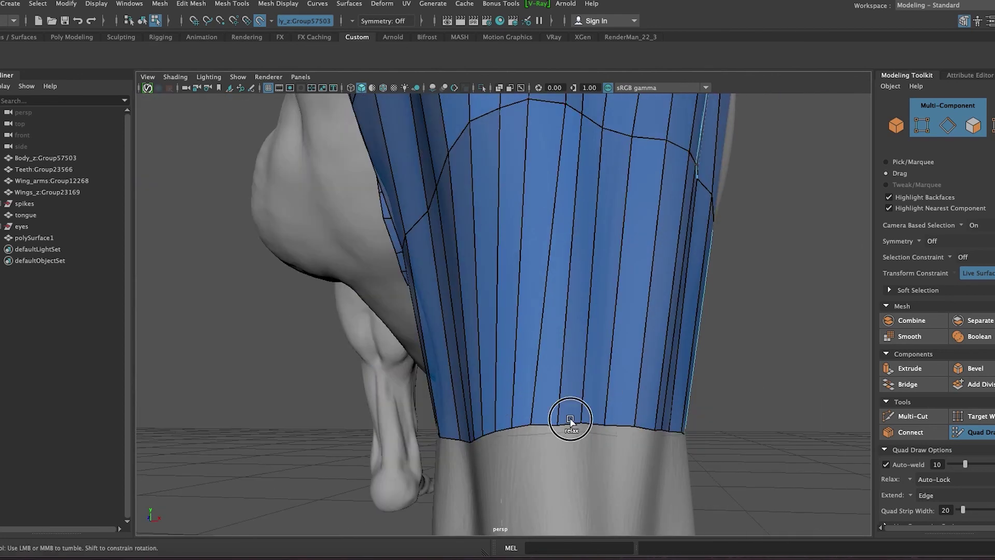
left_click_drag(570, 419, 658, 422, "alt")
left_click_drag(560, 438, 526, 442, "alt")
Inspect the strip's lower edge near the foot and undo the last edge tweak.
mouse_move(527, 442)
right_mouse_down("alt")
mouse_move(318, 420)
mouse_move(402, 262)
right_mouse_up("alt")
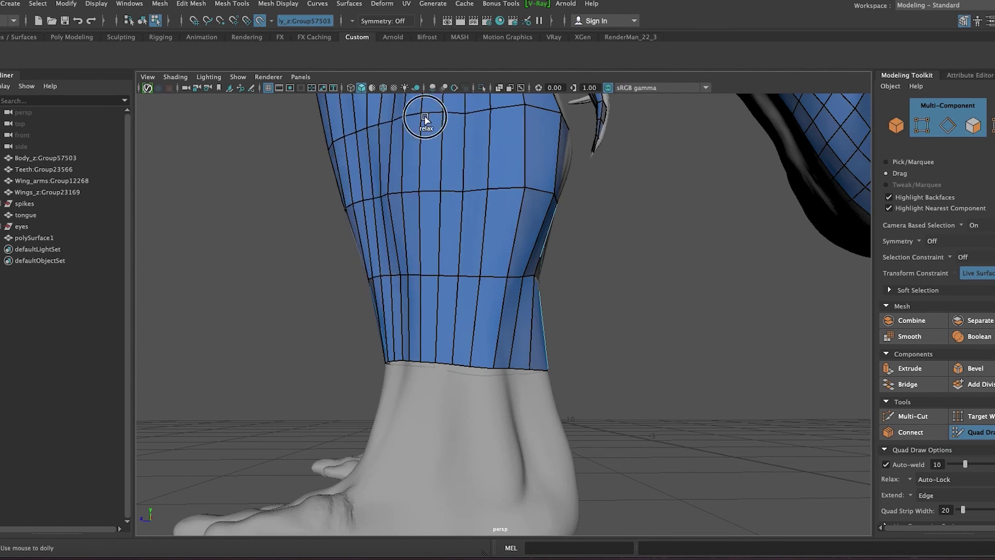
left_click_drag(425, 118, 588, 334, "alt")
mouse_move(518, 216)
left_mouse_down("alt")
mouse_move(537, 348)
mouse_move(415, 151)
mouse_move(522, 178)
mouse_move(574, 334)
mouse_move(516, 409)
mouse_move(497, 415)
left_mouse_up("alt")
mouse_move(497, 415)
right_mouse_down("alt")
mouse_move(472, 426)
mouse_move(459, 410)
right_mouse_up("alt")
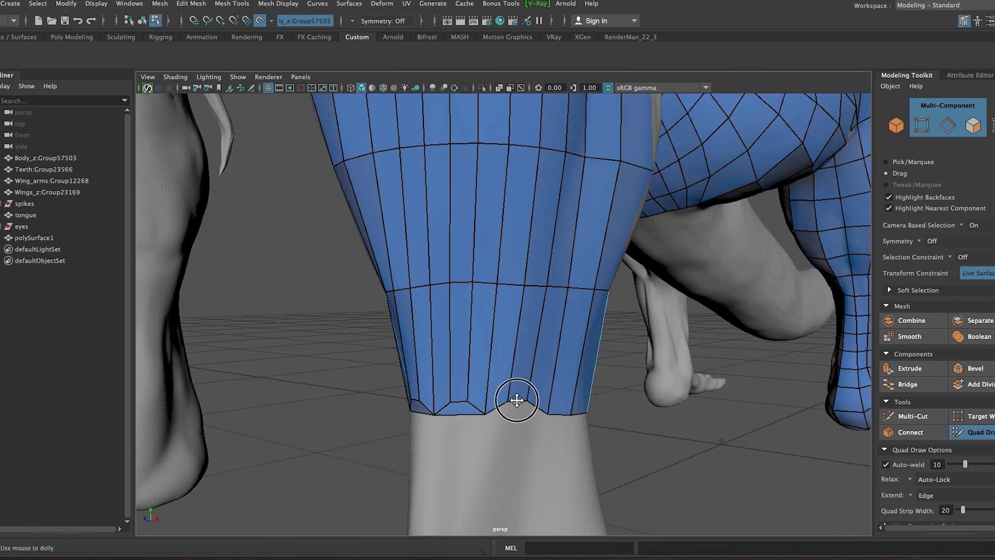
left_click_drag(554, 447, 461, 392, "alt")
mouse_move(523, 452)
left_mouse_down("alt")
mouse_move(465, 409)
mouse_move(523, 405)
left_mouse_up("alt")
left_click_drag(568, 448, 571, 402, "alt")
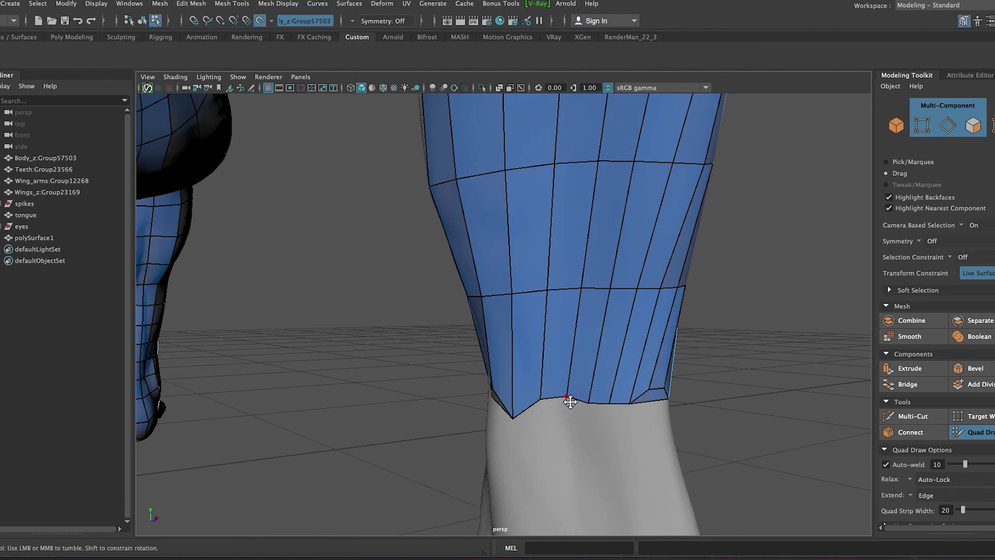
mouse_move(516, 419)
left_mouse_down("alt")
mouse_move(590, 408)
mouse_move(618, 444)
mouse_move(633, 448)
left_mouse_up("alt")
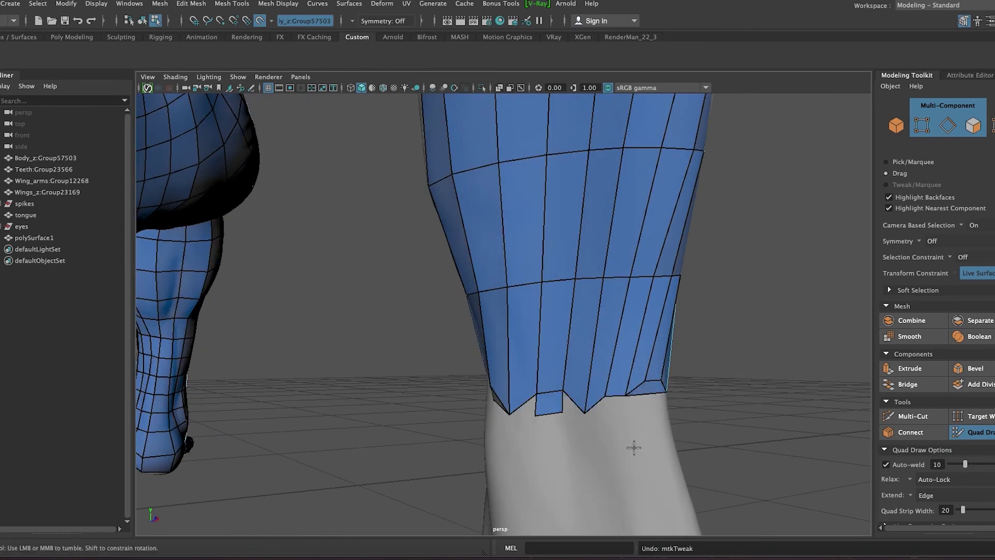
key("ctrl+z")
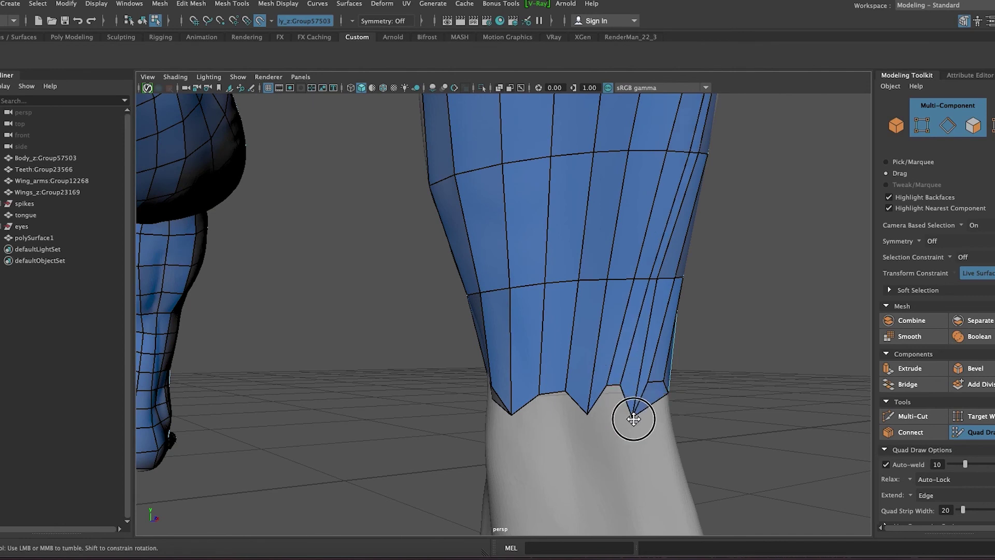
Orbit over the legs, torso and head, then zoom in on one leg.
right_click_drag(627, 400, 544, 222, "alt")
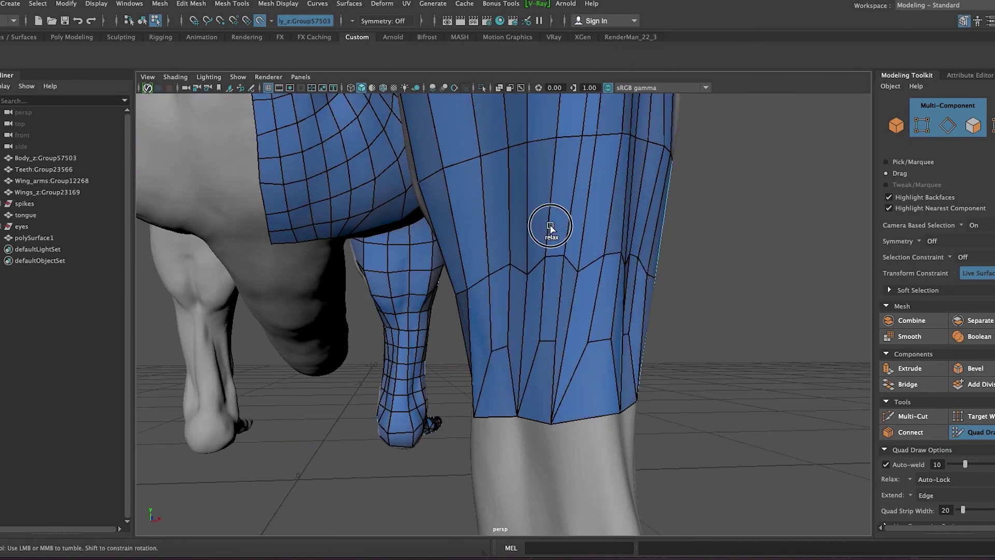
left_click_drag(540, 233, 477, 139, "alt")
mouse_move(732, 197)
left_mouse_down("alt")
mouse_move(455, 155)
mouse_move(444, 296)
left_mouse_up("alt")
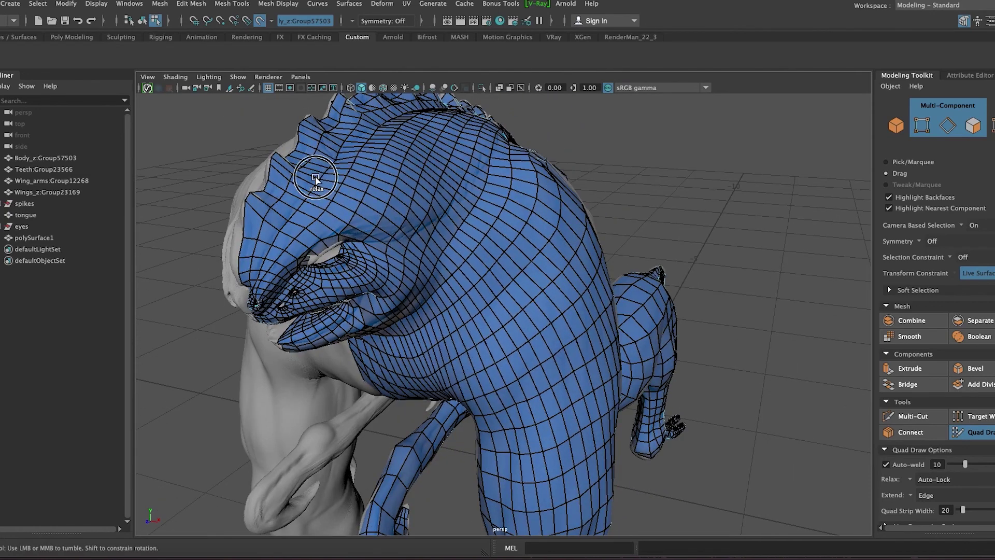
left_click_drag(498, 274, 605, 222, "alt")
mouse_move(578, 389)
left_mouse_down("alt")
mouse_move(560, 473)
mouse_move(456, 465)
left_mouse_up("alt")
mouse_move(475, 228)
right_mouse_down("alt")
mouse_move(362, 511)
mouse_move(372, 505)
right_mouse_up("alt")
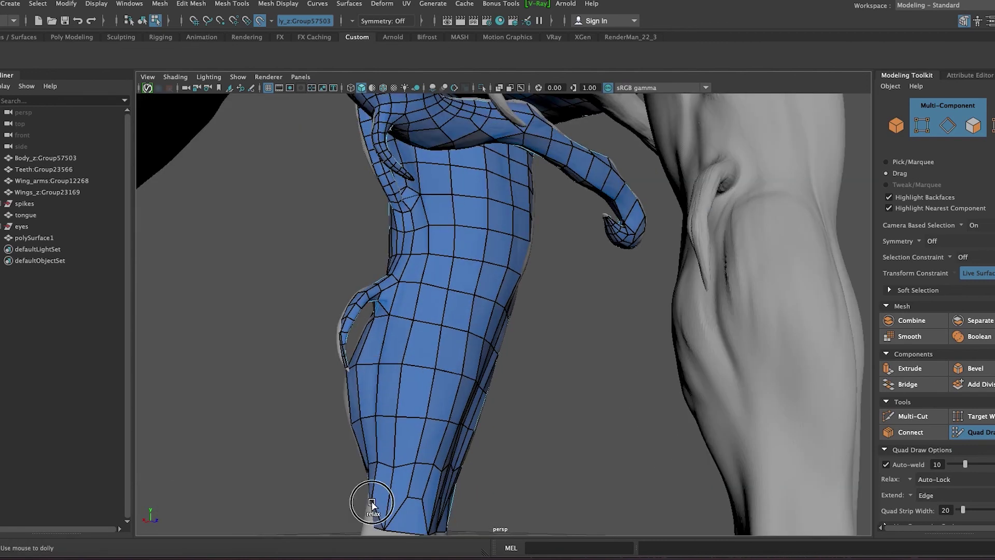
middle_click_drag(415, 485, 433, 355, "alt")
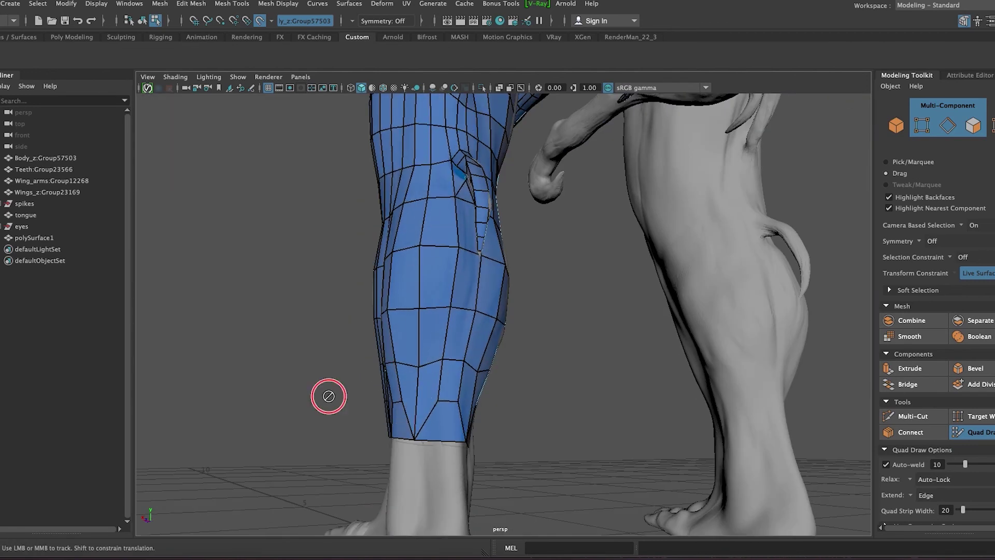
Relax the vertices of the lower-leg quads.
left_click_drag(328, 396, 450, 184, "alt")
left_click_drag(451, 416, 356, 451, "alt")
mouse_move(355, 451)
right_mouse_down("alt")
mouse_move(389, 477)
mouse_move(562, 484)
right_mouse_up("alt")
mouse_move(562, 484)
left_mouse_down("alt")
mouse_move(357, 427)
mouse_move(386, 480)
left_mouse_up("alt")
mouse_move(391, 433)
left_mouse_down("shift")
mouse_move(415, 413)
mouse_move(335, 312)
mouse_move(473, 391)
left_mouse_up("shift")
right_click_drag(474, 391, 479, 427, "alt")
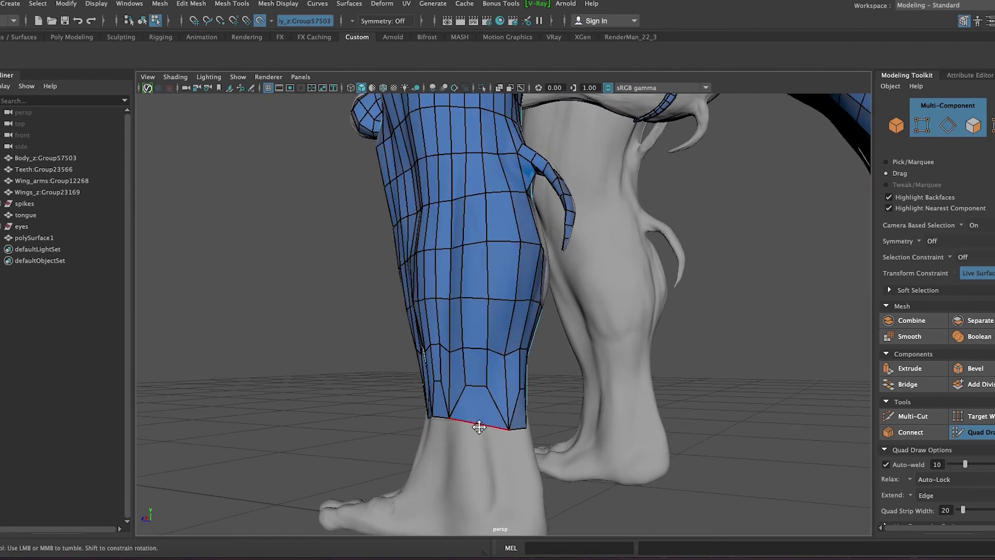
left_click_drag(476, 476, 508, 413, "alt")
Extrude new quad strips from the leg's bottom edge down toward the ankle.
left_click_drag(508, 490, 517, 428, "alt")
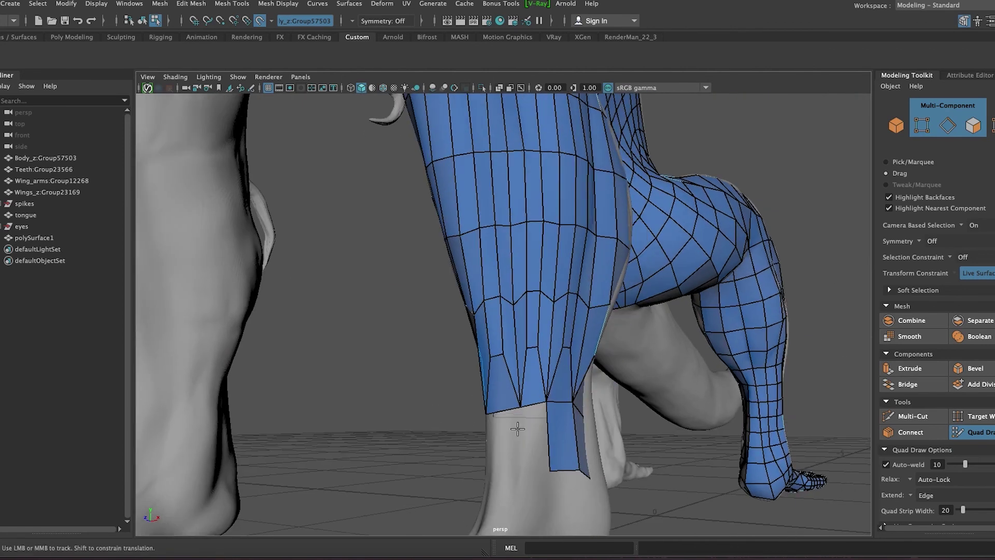
mouse_move(508, 479)
left_mouse_down("alt")
mouse_move(580, 416)
mouse_move(580, 486)
left_mouse_up("alt")
left_click_drag(524, 348, 582, 477)
mouse_move(418, 452)
left_mouse_down()
mouse_move(418, 465)
mouse_move(351, 507)
left_mouse_up()
scroll(363, 467, "down", 5)
mouse_move(544, 449)
left_mouse_down("alt")
mouse_move(499, 410)
mouse_move(475, 364)
left_mouse_up("alt")
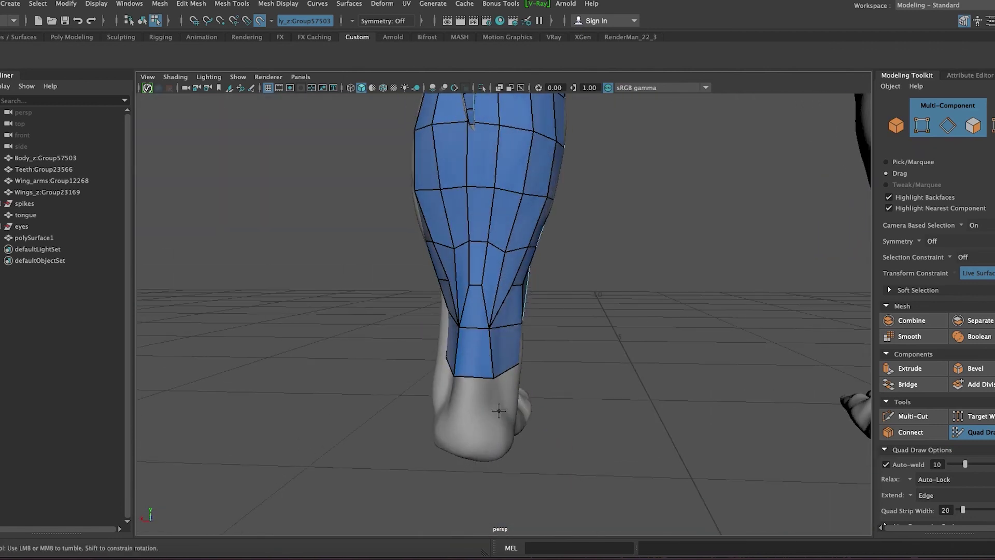
left_click_drag(495, 422, 517, 425, "alt")
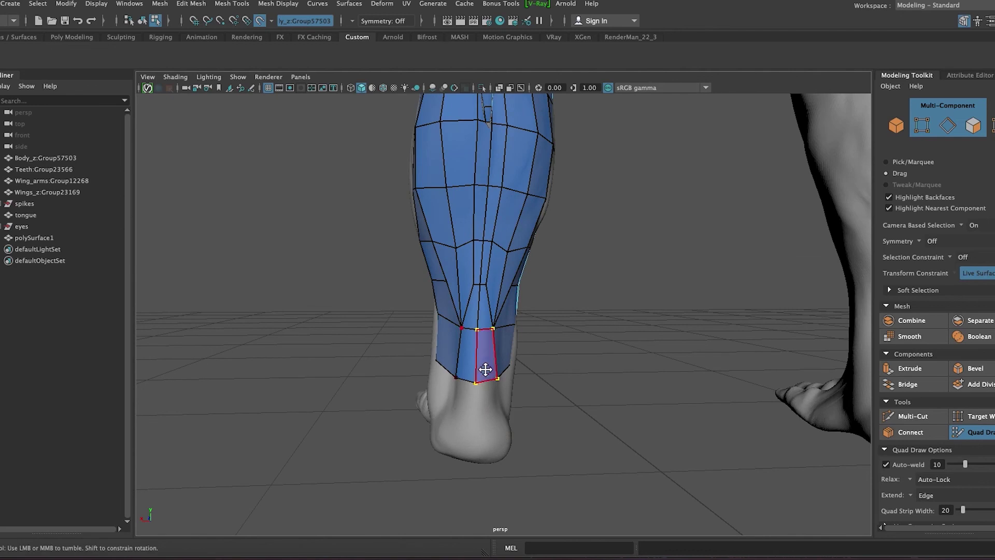
Extrude a quad strip down from the lower-leg strip's bottom edge over the ankle.
mouse_move(478, 280)
left_mouse_down("alt")
mouse_move(624, 333)
mouse_move(534, 254)
mouse_move(726, 344)
mouse_move(576, 252)
left_mouse_up("alt")
right_click_drag(576, 252, 563, 337, "alt")
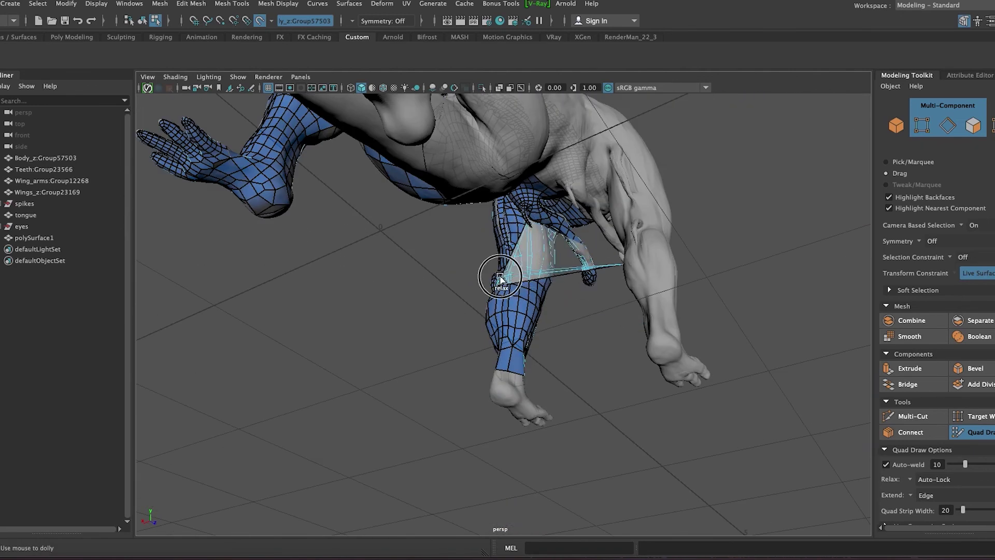
left_click_drag(590, 354, 644, 373, "alt")
mouse_move(645, 373)
right_mouse_down("alt")
mouse_move(456, 266)
mouse_move(665, 297)
right_mouse_up("alt")
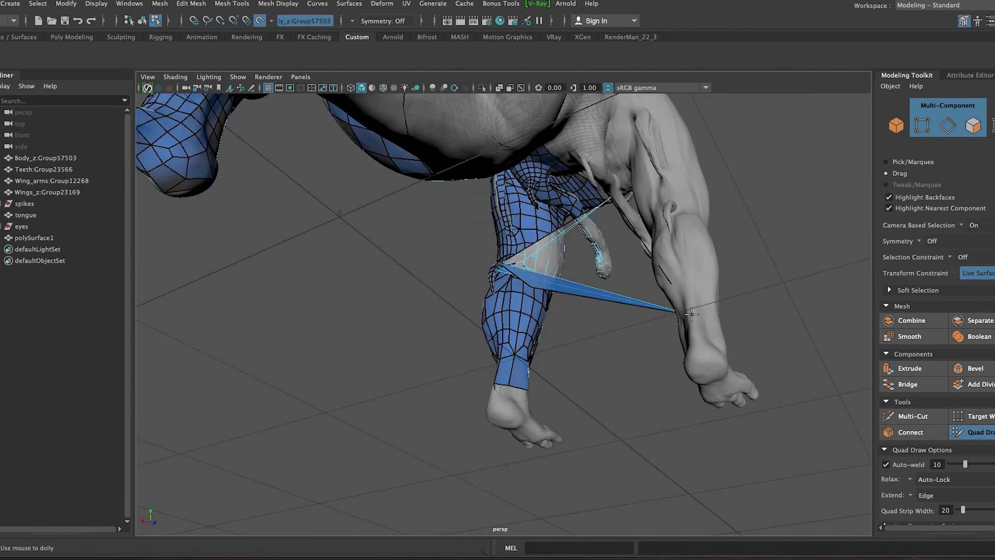
mouse_move(530, 226)
left_mouse_down("alt")
mouse_move(551, 406)
mouse_move(675, 382)
mouse_move(397, 420)
left_mouse_up("alt")
mouse_move(398, 420)
right_mouse_down("alt")
mouse_move(582, 427)
mouse_move(351, 402)
right_mouse_up("alt")
mouse_move(350, 402)
left_mouse_down("alt")
mouse_move(522, 411)
mouse_move(507, 459)
mouse_move(545, 471)
mouse_move(470, 386)
left_mouse_up("alt")
left_click_drag(504, 451, 475, 452, "alt")
Orbit around both feet and the ankle to inspect the new quads.
left_click_drag(560, 444, 474, 349, "alt")
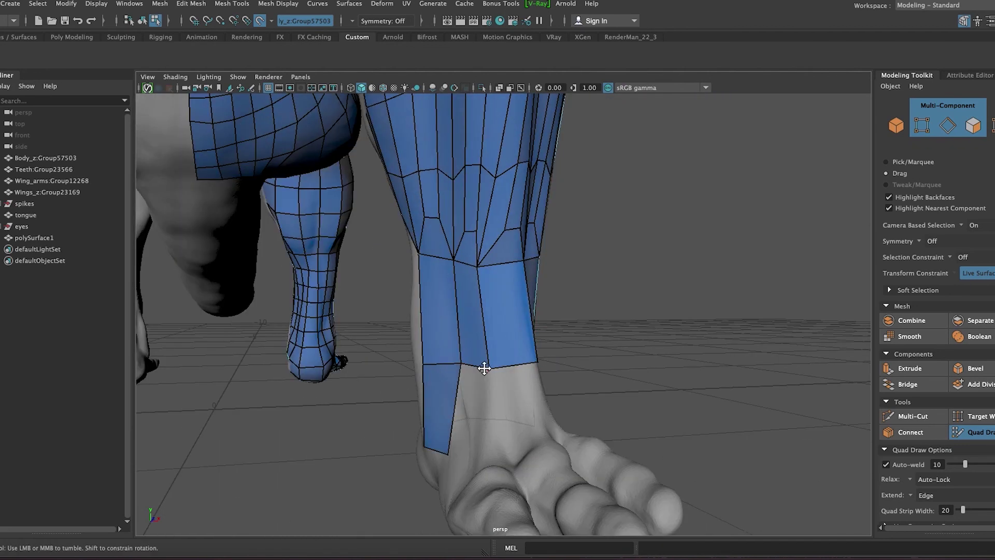
mouse_move(471, 457)
left_mouse_down("alt")
mouse_move(503, 409)
mouse_move(451, 436)
mouse_move(446, 420)
mouse_move(460, 413)
mouse_move(466, 435)
mouse_move(506, 407)
mouse_move(445, 453)
mouse_move(506, 516)
mouse_move(567, 427)
mouse_move(662, 413)
mouse_move(751, 460)
mouse_move(814, 456)
left_mouse_up("alt")
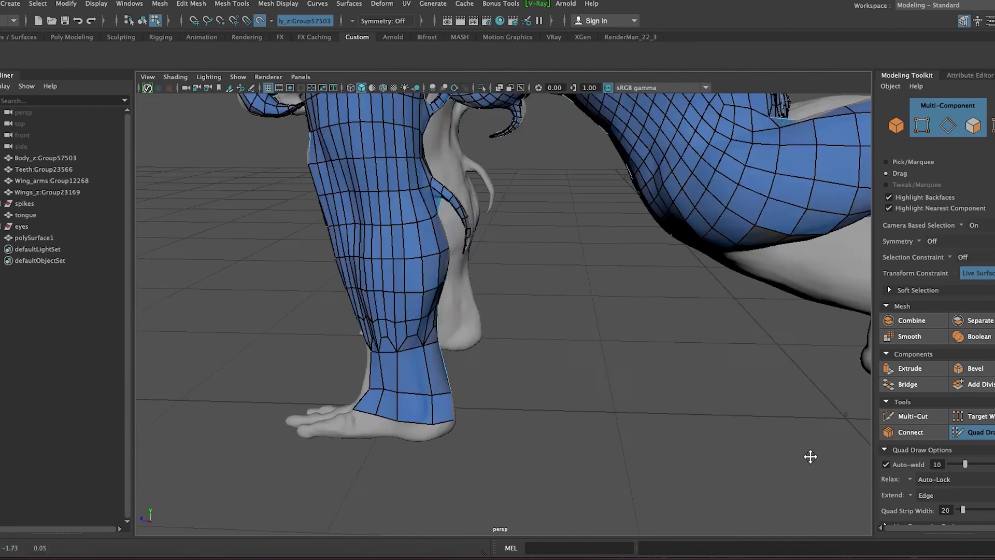
scroll(726, 447, "up", 5)
scroll(727, 446, "down", 5)
left_click_drag(673, 433, 486, 367, "alt")
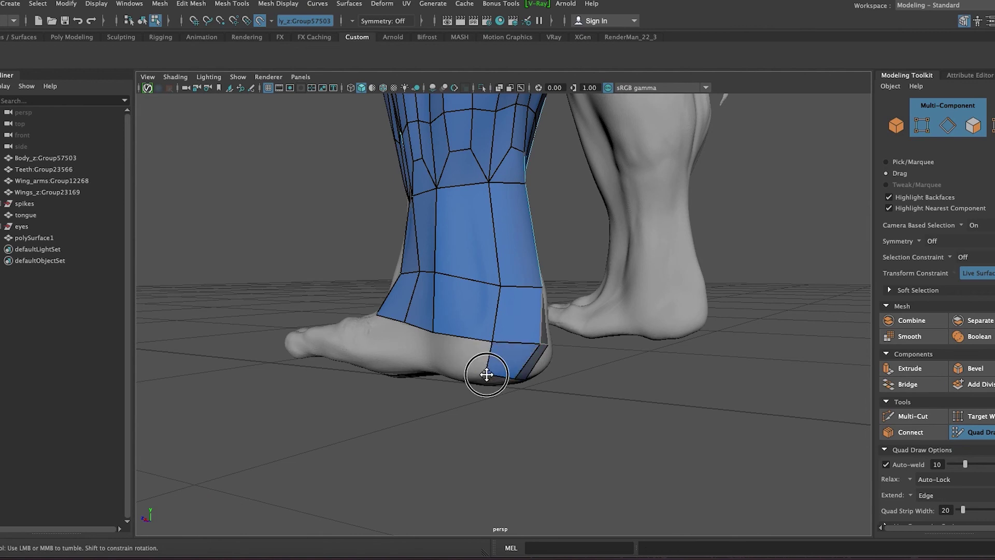
scroll(509, 431, "up", 3)
mouse_move(580, 424)
left_mouse_down("alt")
mouse_move(508, 431)
mouse_move(585, 380)
left_mouse_up("alt")
mouse_move(651, 439)
left_mouse_down("alt")
mouse_move(673, 429)
mouse_move(515, 437)
mouse_move(374, 364)
mouse_move(544, 406)
mouse_move(712, 352)
left_mouse_up("alt")
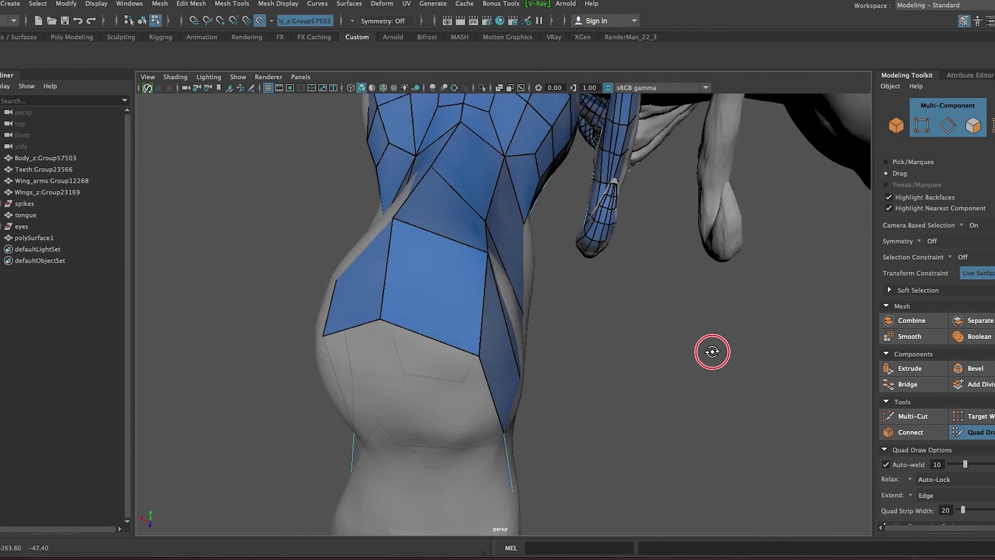
Add quads beside the ankle edge and next to the upper face.
mouse_move(383, 450)
left_mouse_down("alt")
mouse_move(362, 411)
mouse_move(427, 367)
mouse_move(405, 427)
left_mouse_up("alt")
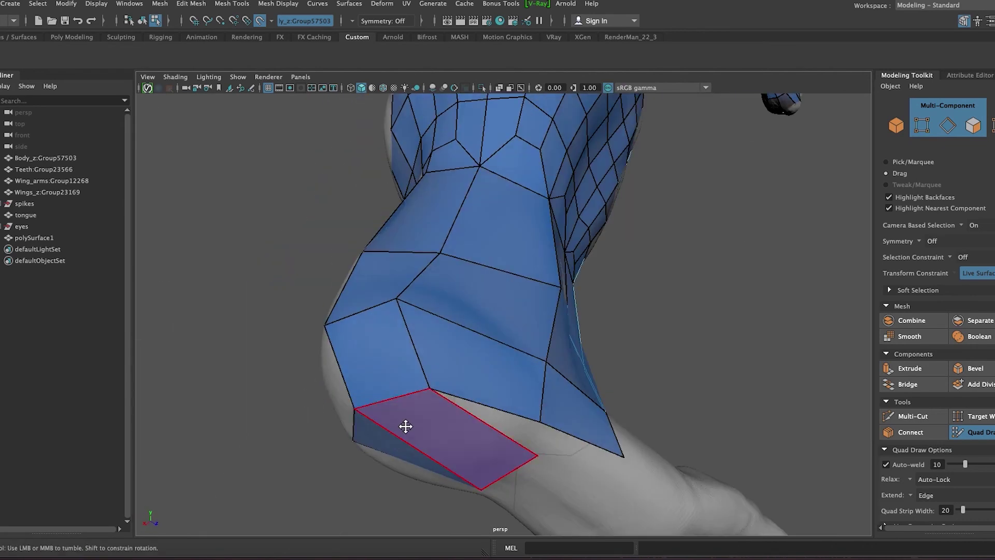
mouse_move(622, 477)
left_mouse_down("alt")
mouse_move(577, 422)
mouse_move(444, 426)
mouse_move(409, 416)
mouse_move(381, 344)
left_mouse_up("alt")
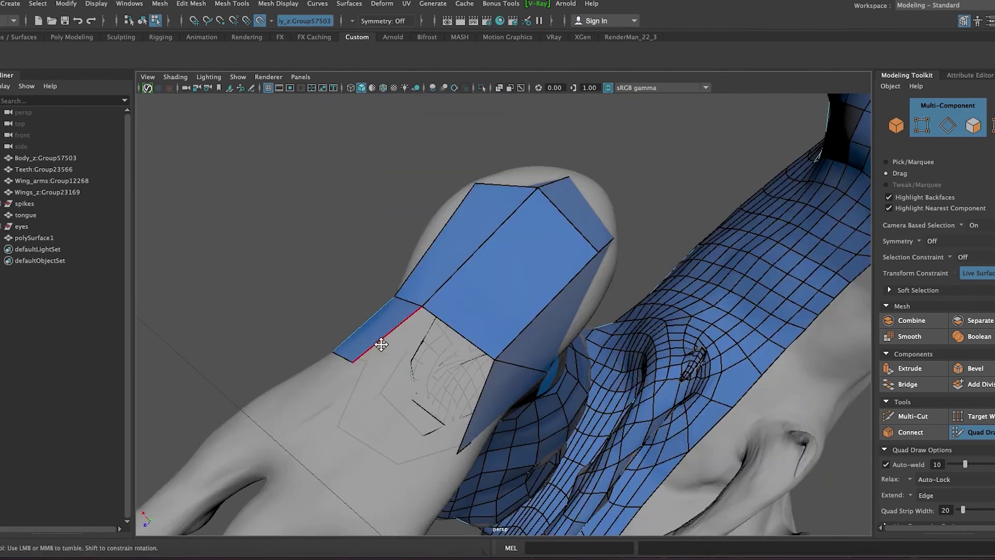
mouse_move(421, 419)
left_mouse_down("alt")
mouse_move(389, 322)
mouse_move(596, 500)
mouse_move(622, 471)
mouse_move(656, 289)
mouse_move(747, 290)
left_mouse_up("alt")
mouse_move(616, 247)
left_mouse_down()
mouse_move(688, 200)
mouse_move(756, 340)
mouse_move(691, 296)
mouse_move(751, 282)
mouse_move(628, 286)
left_mouse_up()
mouse_move(628, 287)
left_mouse_down()
mouse_move(727, 310)
mouse_move(638, 360)
mouse_move(695, 369)
mouse_move(678, 322)
left_mouse_up()
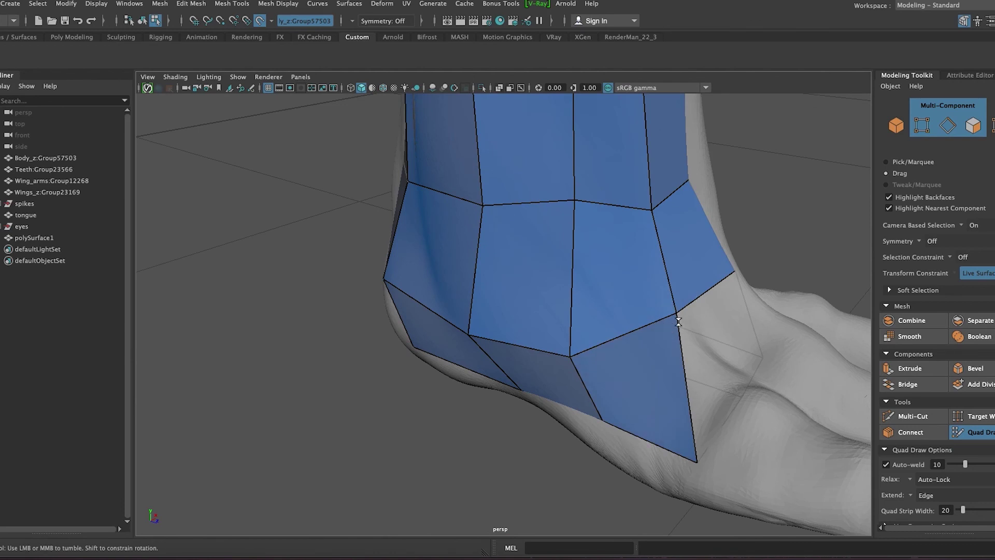
Place a new quad at the ankle and extend the strip down toward the toe.
mouse_move(751, 362)
left_mouse_down("alt")
mouse_move(591, 378)
mouse_move(780, 382)
mouse_move(733, 362)
mouse_move(477, 400)
mouse_move(497, 494)
mouse_move(377, 396)
mouse_move(356, 422)
mouse_move(238, 304)
mouse_move(241, 374)
mouse_move(375, 318)
mouse_move(415, 347)
mouse_move(606, 391)
mouse_move(475, 432)
mouse_move(500, 454)
mouse_move(437, 440)
mouse_move(585, 463)
mouse_move(518, 544)
mouse_move(409, 327)
left_mouse_up("alt")
left_click(457, 370, "shift")
left_click_drag(469, 423, 488, 551)
middle_click_drag(489, 551, 482, 279, "alt")
mouse_move(495, 364)
left_mouse_down()
mouse_move(493, 505)
mouse_move(593, 378)
mouse_move(469, 438)
left_mouse_up()
mouse_move(578, 485)
left_mouse_down("alt")
mouse_move(709, 438)
mouse_move(695, 418)
mouse_move(389, 289)
mouse_move(235, 269)
mouse_move(307, 354)
mouse_move(277, 311)
left_mouse_up("alt")
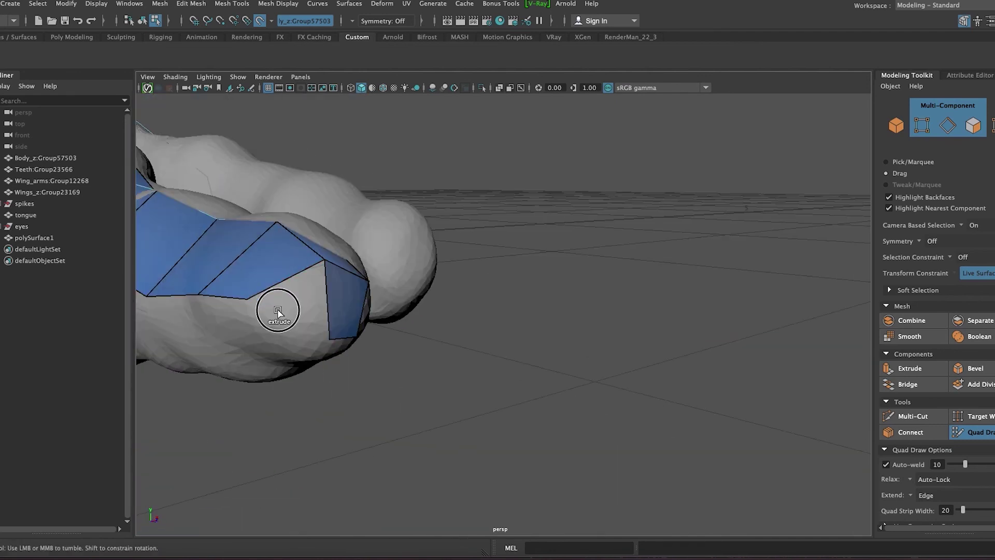
Extend the quad strip down over the toe and further along it.
mouse_move(322, 337)
left_mouse_down("alt")
mouse_move(600, 344)
mouse_move(571, 307)
mouse_move(245, 324)
left_mouse_up("alt")
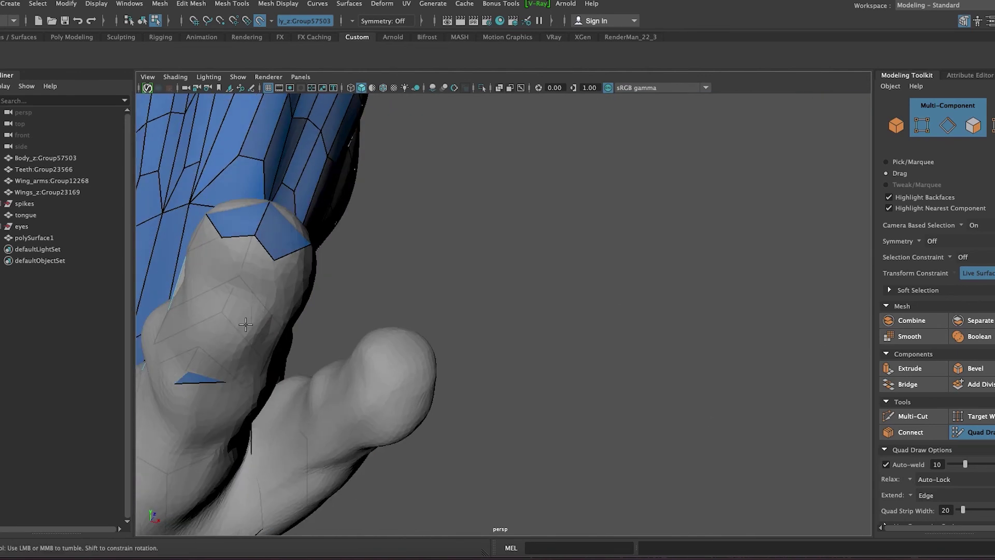
mouse_move(272, 260)
left_mouse_down("alt")
mouse_move(200, 345)
mouse_move(311, 337)
mouse_move(309, 261)
left_mouse_up("alt")
left_click_drag(396, 369, 492, 244, "alt")
mouse_move(528, 287)
left_mouse_down("alt")
mouse_move(573, 444)
mouse_move(502, 127)
mouse_move(491, 249)
left_mouse_up("alt")
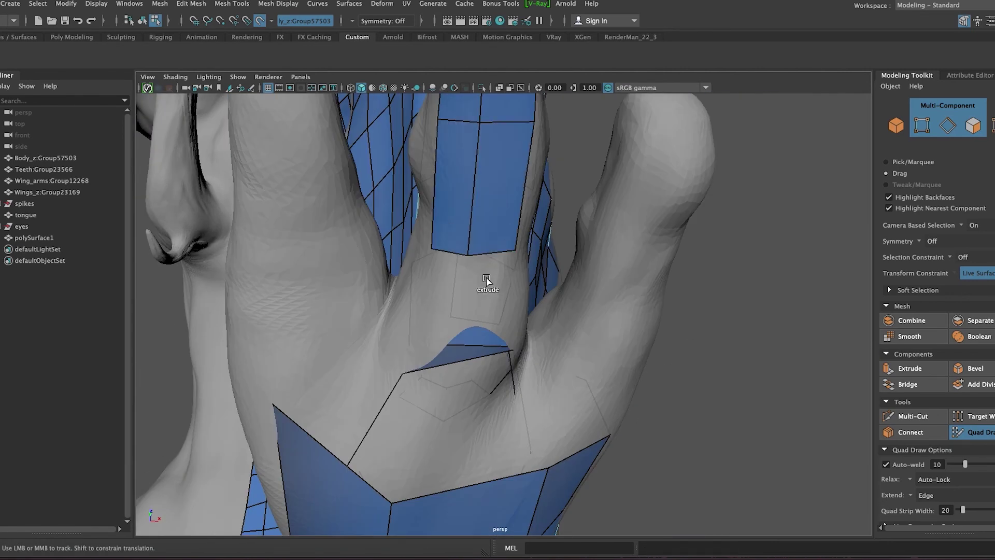
mouse_move(406, 353)
left_mouse_down("alt")
mouse_move(366, 464)
mouse_move(433, 507)
mouse_move(535, 472)
mouse_move(527, 393)
mouse_move(420, 234)
mouse_move(482, 334)
left_mouse_up("alt")
mouse_move(627, 324)
left_mouse_down("alt")
mouse_move(527, 249)
mouse_move(484, 311)
left_mouse_up("alt")
mouse_move(382, 213)
left_mouse_down("alt")
mouse_move(513, 418)
mouse_move(400, 414)
mouse_move(223, 247)
left_mouse_up("alt")
mouse_move(322, 258)
left_mouse_down("alt")
mouse_move(456, 255)
mouse_move(459, 224)
mouse_move(444, 240)
mouse_move(452, 218)
left_mouse_up("alt")
Frame the strip's end and select the retopology mesh polySurface1.
mouse_move(487, 252)
left_mouse_down("alt")
mouse_move(567, 201)
mouse_move(567, 256)
mouse_move(660, 249)
mouse_move(632, 346)
mouse_move(595, 311)
mouse_move(637, 316)
mouse_move(518, 355)
mouse_move(516, 281)
mouse_move(476, 391)
mouse_move(331, 411)
mouse_move(366, 311)
mouse_move(402, 341)
mouse_move(526, 294)
left_mouse_up("alt")
mouse_move(361, 288)
left_mouse_down("alt")
mouse_move(662, 312)
mouse_move(642, 333)
left_mouse_up("alt")
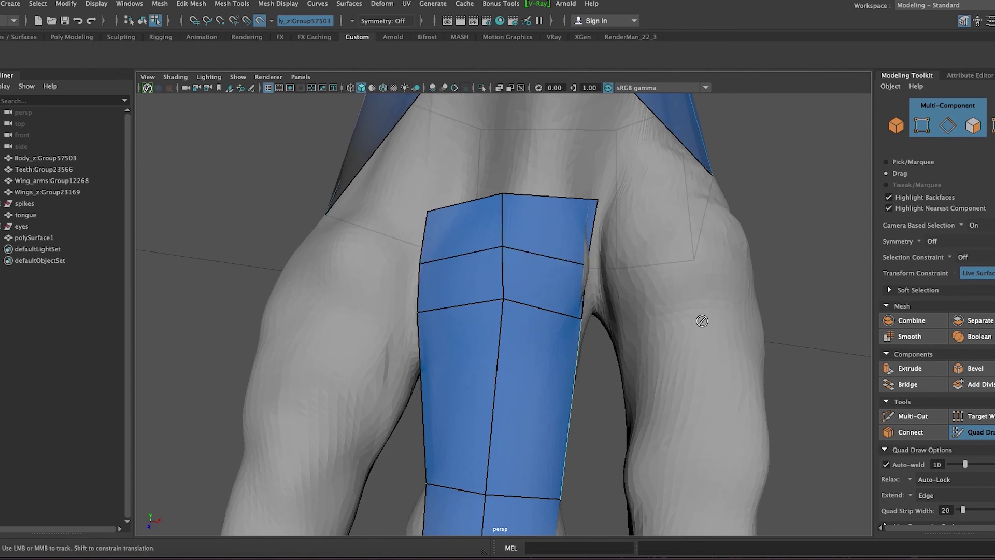
left_click_drag(702, 321, 702, 315, "alt")
middle_click_drag(694, 328, 547, 323, "alt")
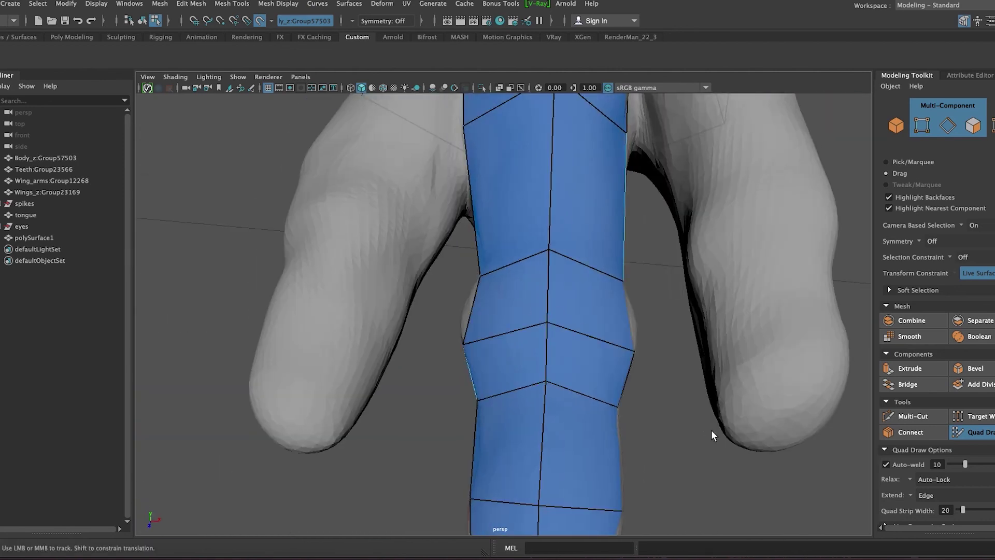
left_click_drag(711, 432, 705, 438, "alt")
left_click(962, 430)
Toggle isolation off with Ctrl+1, select one face on the strip, and reframe the leg.
key("ctrl+1")
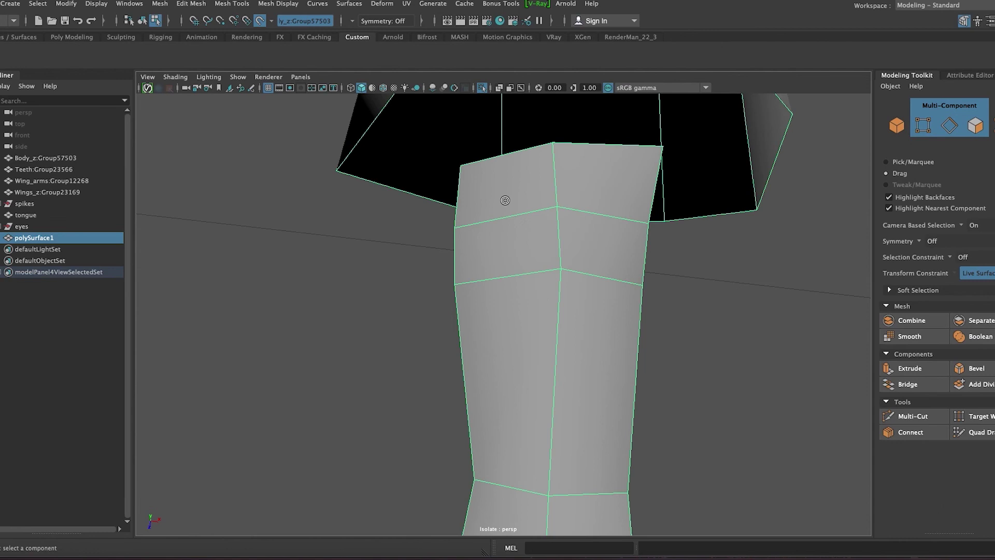
left_click_drag(323, 282, 324, 280)
left_click(508, 199)
mouse_move(560, 313)
left_mouse_down("alt")
mouse_move(538, 182)
mouse_move(687, 268)
left_mouse_up("alt")
left_click_drag(198, 247, 510, 305, "alt")
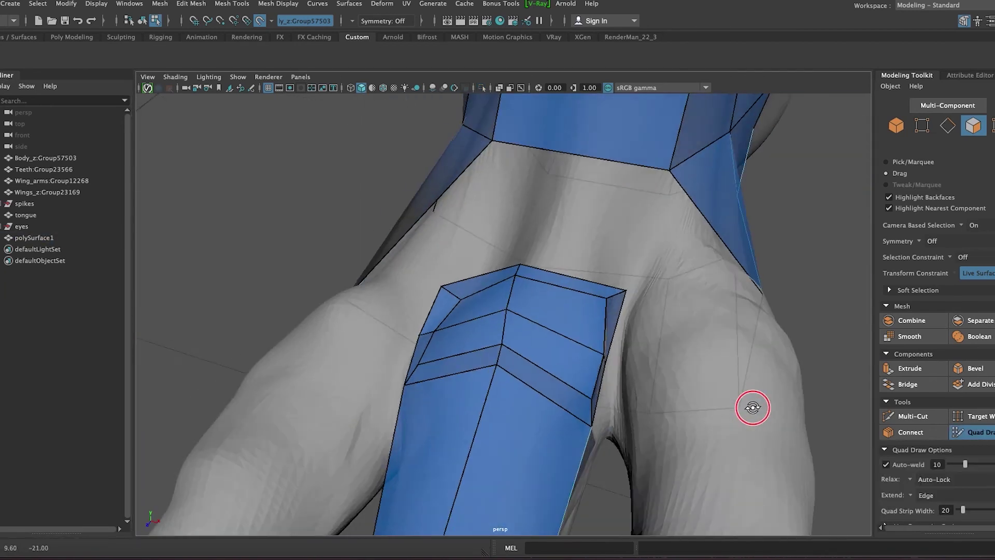
left_click_drag(753, 407, 695, 353, "alt")
middle_click_drag(696, 354, 522, 428, "alt")
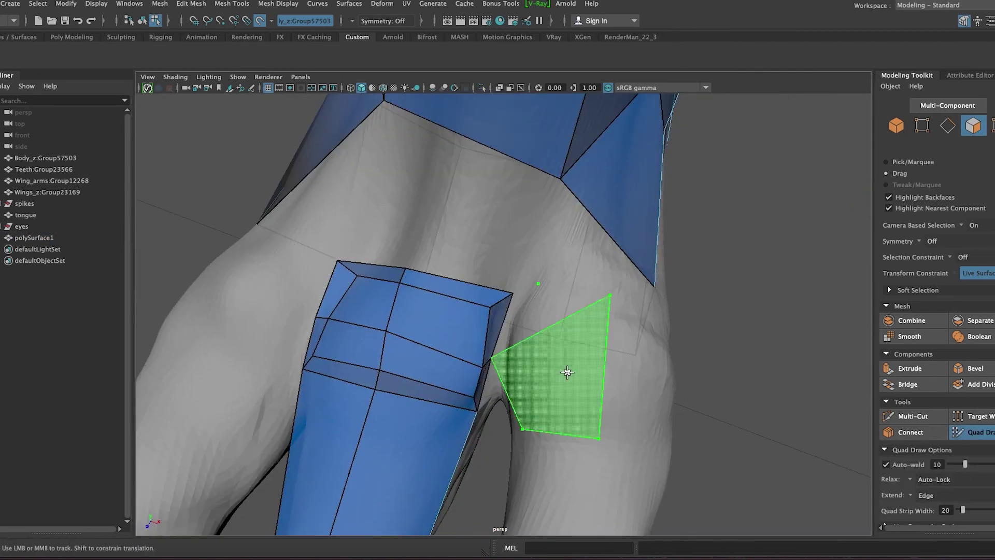
Add a new quad beside the leg strip and extend it downward.
mouse_move(633, 370)
left_mouse_down("alt")
mouse_move(633, 347)
mouse_move(575, 302)
left_mouse_up("alt")
left_click(575, 358, "shift")
middle_click_drag(605, 395, 582, 395, "alt")
mouse_move(582, 396)
left_mouse_down()
mouse_move(582, 422)
mouse_move(529, 526)
mouse_move(544, 311)
mouse_move(515, 441)
mouse_move(560, 308)
left_mouse_up()
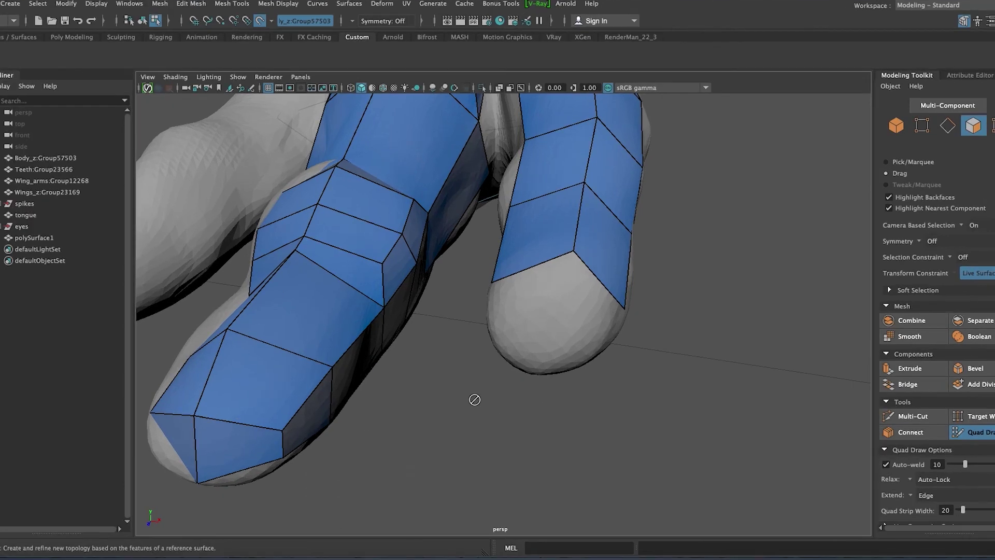
Orbit past the leg strips and zoom in on the finger quads.
mouse_move(474, 400)
left_mouse_down("alt")
mouse_move(520, 400)
mouse_move(413, 259)
mouse_move(482, 291)
left_mouse_up("alt")
mouse_move(353, 216)
left_mouse_down("alt")
mouse_move(560, 248)
mouse_move(635, 244)
mouse_move(562, 218)
mouse_move(550, 257)
mouse_move(567, 214)
left_mouse_up("alt")
mouse_move(561, 261)
left_mouse_down("alt")
mouse_move(417, 355)
mouse_move(446, 351)
left_mouse_up("alt")
mouse_move(509, 377)
left_mouse_down("alt")
mouse_move(605, 321)
mouse_move(533, 310)
mouse_move(436, 417)
mouse_move(617, 149)
mouse_move(411, 244)
mouse_move(440, 171)
left_mouse_up("alt")
middle_click_drag(483, 212, 477, 212, "alt")
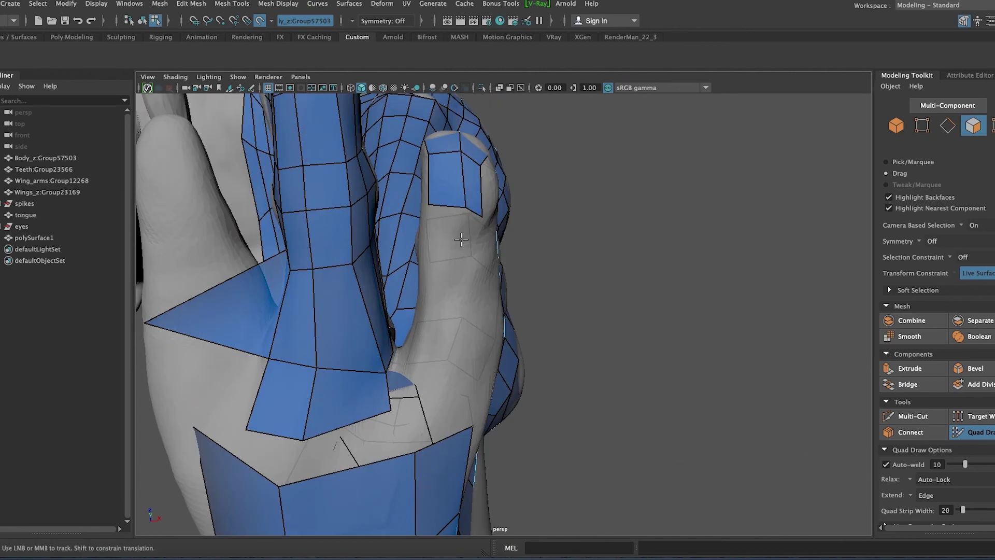
mouse_move(444, 310)
left_mouse_down("alt")
mouse_move(382, 382)
mouse_move(586, 290)
mouse_move(617, 351)
left_mouse_up("alt")
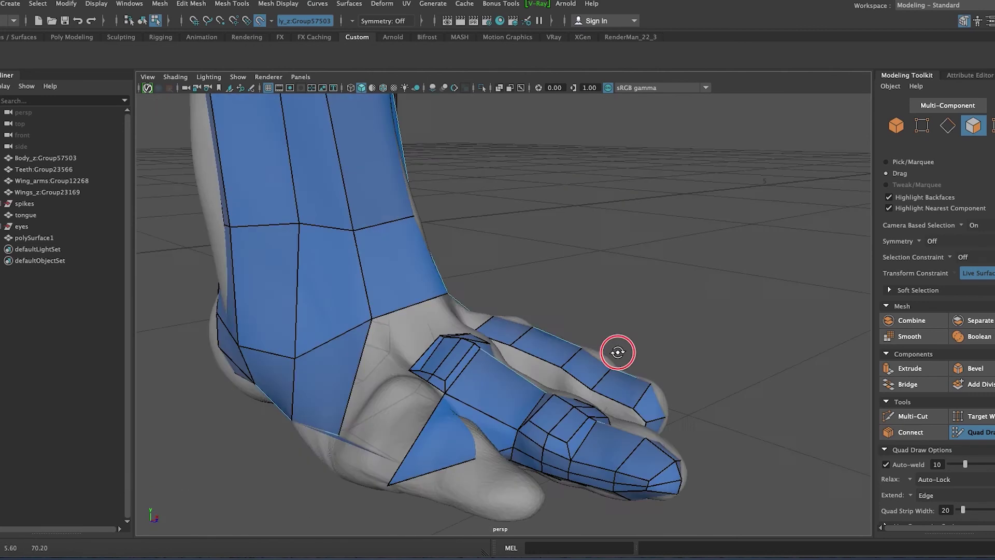
scroll(617, 351, "up", 5)
mouse_move(473, 344)
left_mouse_down("alt")
mouse_move(514, 316)
mouse_move(531, 435)
mouse_move(368, 354)
left_mouse_up("alt")
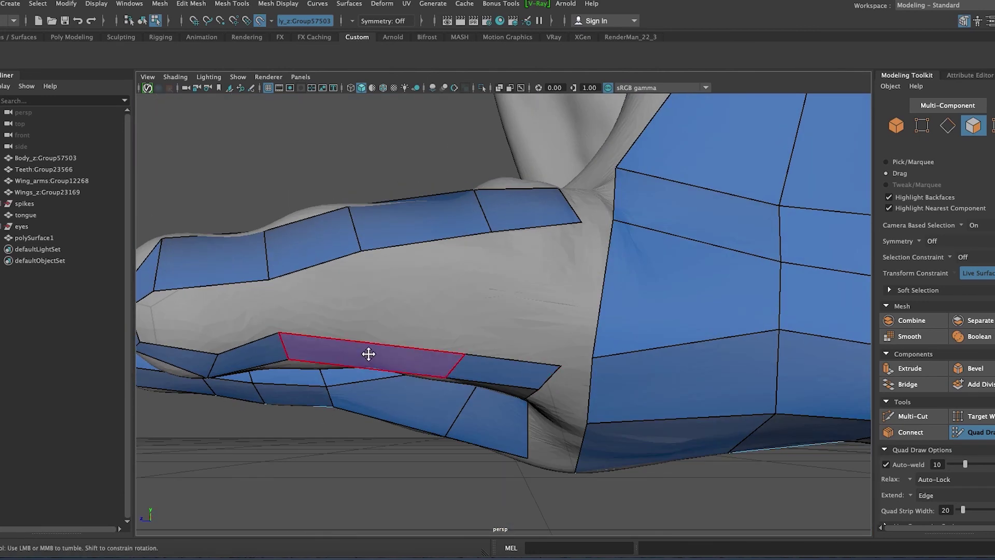
middle_click_drag(505, 301, 421, 332, "alt")
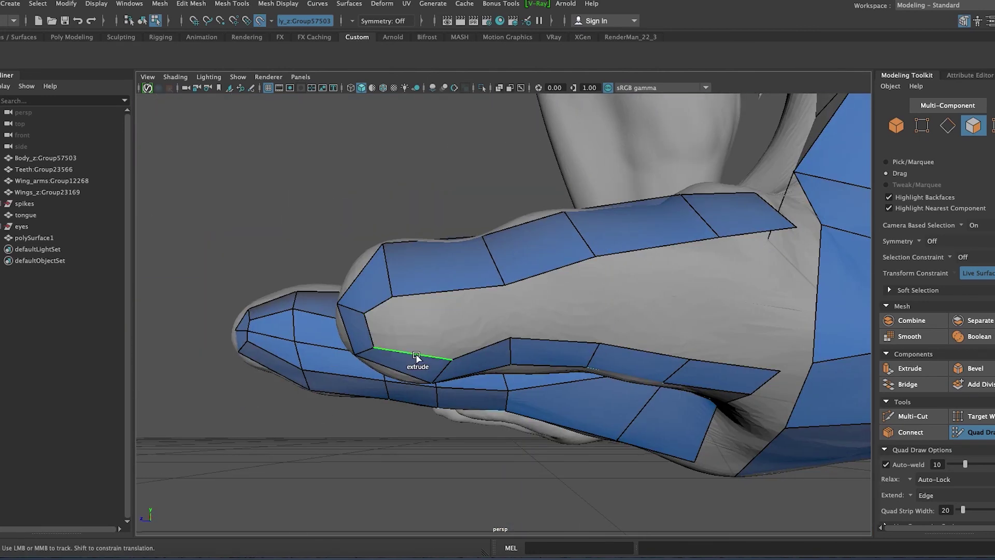
Extend two new quad strips along the long toe from neighbouring edges.
left_click_drag(476, 309, 509, 304, "alt")
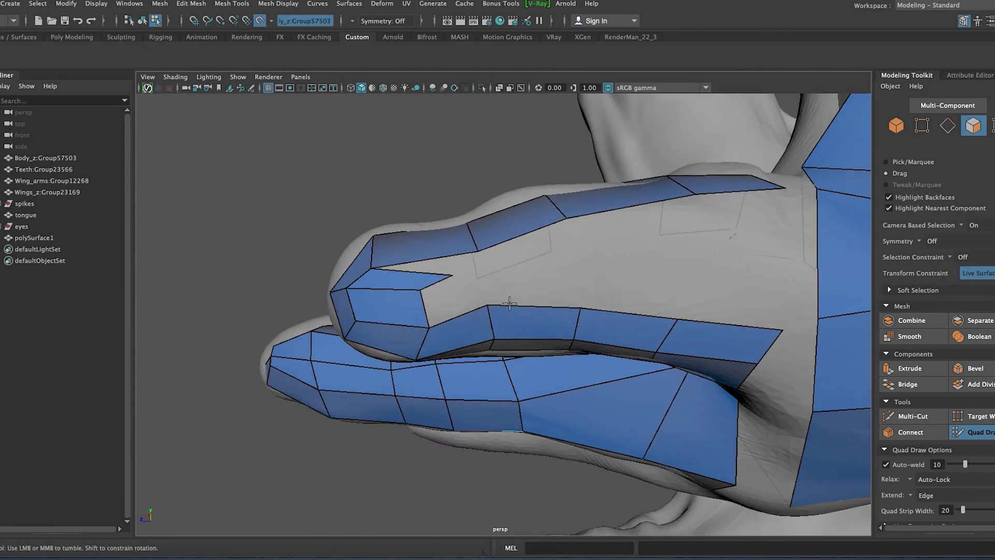
left_click_drag(437, 272, 472, 299, "alt")
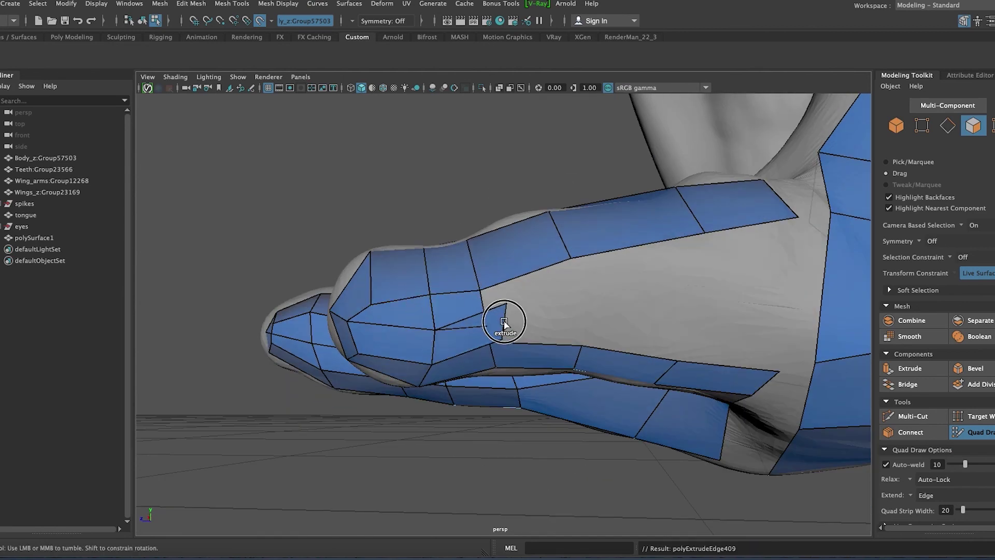
mouse_move(512, 343)
left_mouse_down("alt")
mouse_move(549, 344)
mouse_move(479, 321)
left_mouse_up("alt")
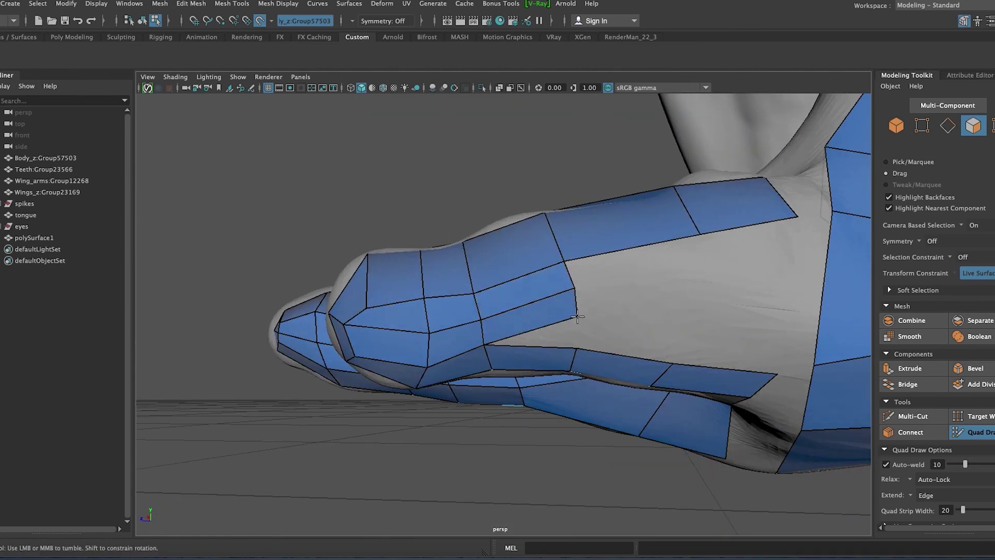
left_click_drag(683, 305, 681, 318, "alt")
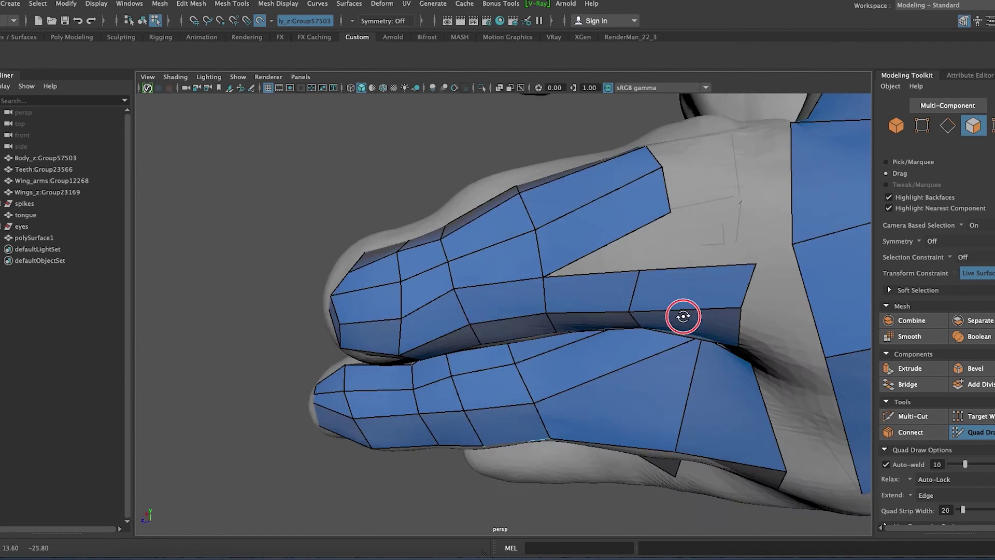
middle_click_drag(632, 291, 637, 412, "alt")
left_click_drag(637, 413, 664, 298, "alt")
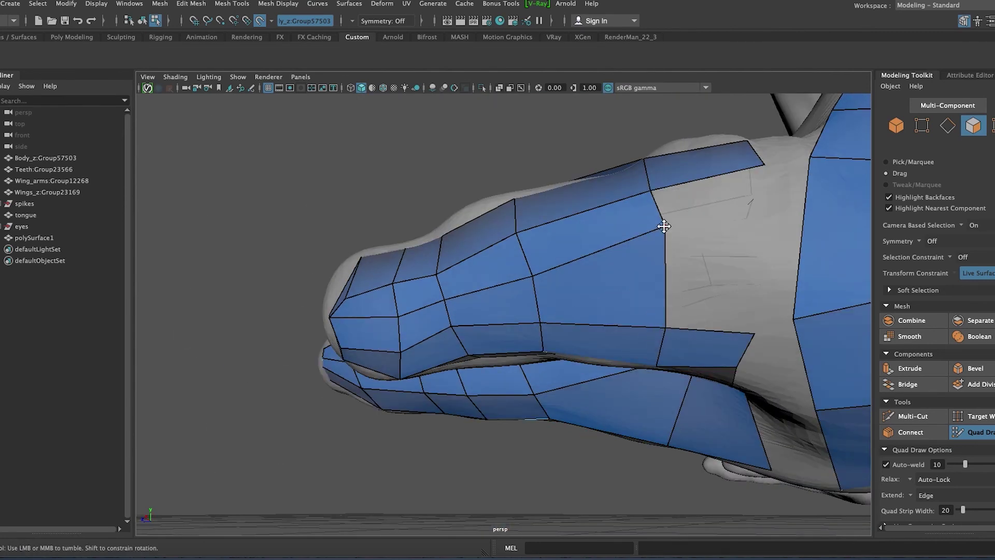
left_click_drag(657, 218, 783, 227)
left_click_drag(668, 289, 754, 332)
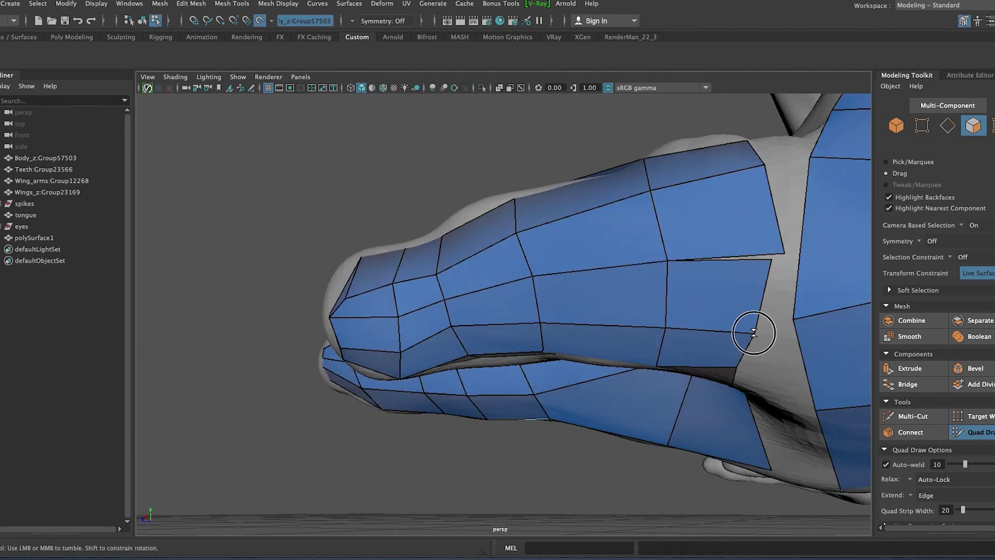
Orbit around the finger tip and hand to inspect the quads from below.
mouse_move(783, 259)
left_mouse_down("alt")
mouse_move(733, 413)
mouse_move(667, 360)
mouse_move(601, 270)
left_mouse_up("alt")
right_click_drag(571, 296, 650, 237, "alt")
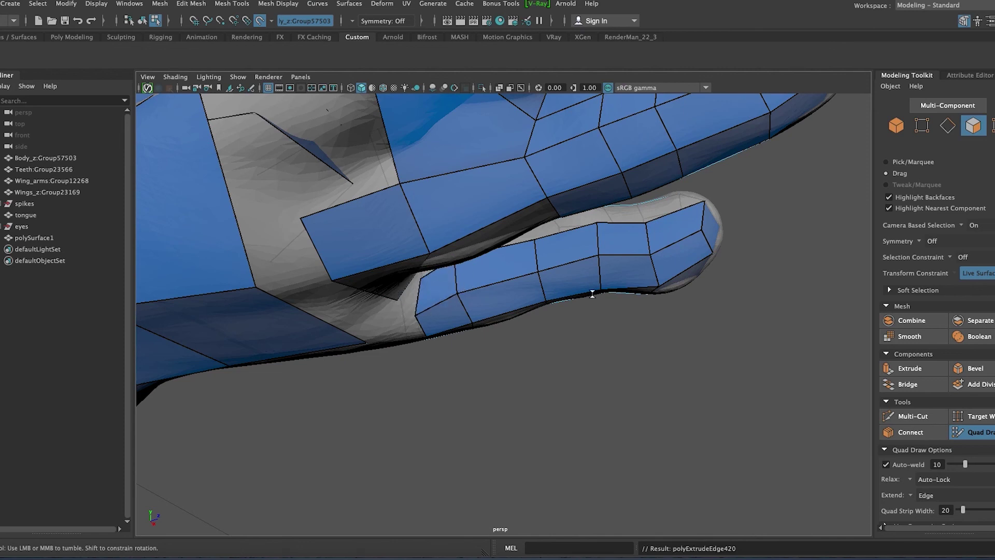
left_click_drag(592, 293, 610, 374, "alt")
mouse_move(457, 425)
left_mouse_down("alt")
mouse_move(497, 387)
mouse_move(395, 406)
mouse_move(337, 403)
mouse_move(355, 344)
mouse_move(551, 374)
mouse_move(358, 327)
left_mouse_up("alt")
mouse_move(437, 331)
left_mouse_down("alt")
mouse_move(348, 381)
mouse_move(493, 391)
mouse_move(333, 344)
mouse_move(363, 326)
mouse_move(487, 377)
mouse_move(363, 394)
mouse_move(387, 382)
mouse_move(666, 434)
mouse_move(582, 494)
mouse_move(496, 438)
left_mouse_up("alt")
right_click_drag(496, 438, 502, 441, "alt")
left_click_drag(482, 435, 518, 479, "alt")
Redo the last quad extension and orbit close to the fingers.
key("shift+z")
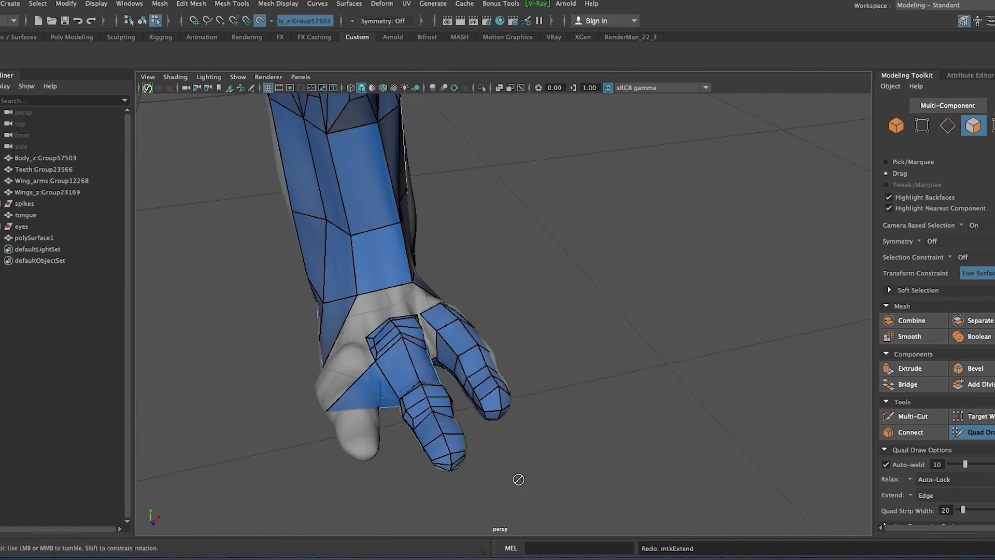
mouse_move(364, 389)
left_mouse_down("alt")
mouse_move(378, 360)
mouse_move(456, 427)
mouse_move(407, 407)
mouse_move(393, 282)
mouse_move(394, 362)
mouse_move(344, 367)
left_mouse_up("alt")
right_click_drag(345, 366, 451, 391, "alt")
mouse_move(450, 390)
left_mouse_down("alt")
mouse_move(445, 281)
mouse_move(451, 289)
mouse_move(373, 182)
mouse_move(322, 271)
mouse_move(257, 251)
mouse_move(324, 278)
mouse_move(337, 418)
mouse_move(624, 302)
mouse_move(655, 311)
mouse_move(651, 335)
left_mouse_up("alt")
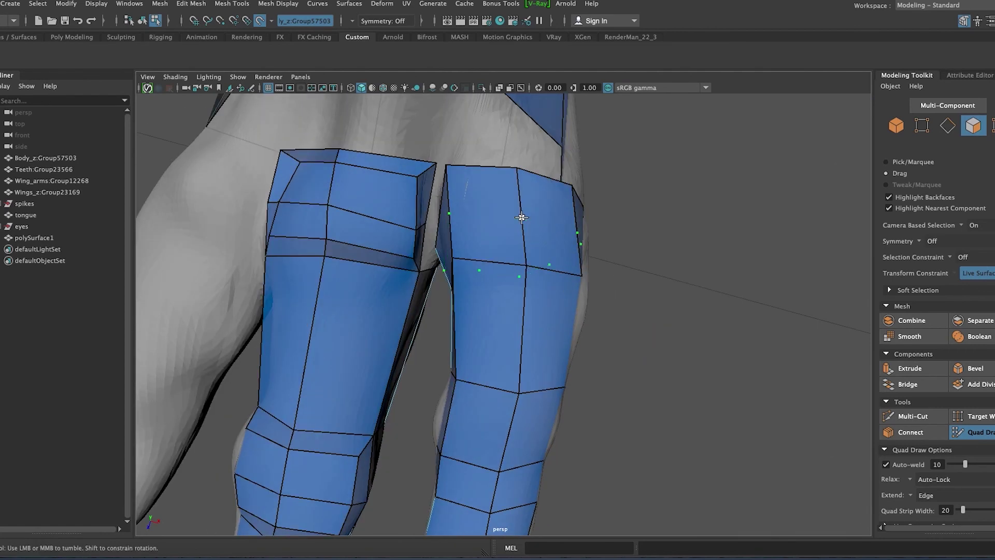
Isolate the retopology mesh, extrude four leg faces and the lower-leg faces, then restore the sculpt.
key("q")
key("ctrl+1")
right_click_drag(696, 291, 692, 311)
key("ctrl+e")
mouse_move(210, 285)
left_mouse_down("alt")
mouse_move(394, 270)
mouse_move(569, 304)
mouse_move(555, 244)
left_mouse_up("alt")
left_click_drag(554, 243, 722, 440, "alt")
key("ctrl+e")
left_click_drag(143, 298, 191, 338, "alt")
key("ctrl+1")
Extend a new quad strip down the thigh, working from behind the legs.
mouse_move(717, 387)
left_mouse_down("alt")
mouse_move(283, 311)
mouse_move(689, 413)
mouse_move(600, 390)
mouse_move(555, 359)
mouse_move(553, 336)
mouse_move(409, 415)
mouse_move(453, 367)
mouse_move(422, 378)
mouse_move(480, 406)
mouse_move(431, 374)
mouse_move(464, 450)
left_mouse_up("alt")
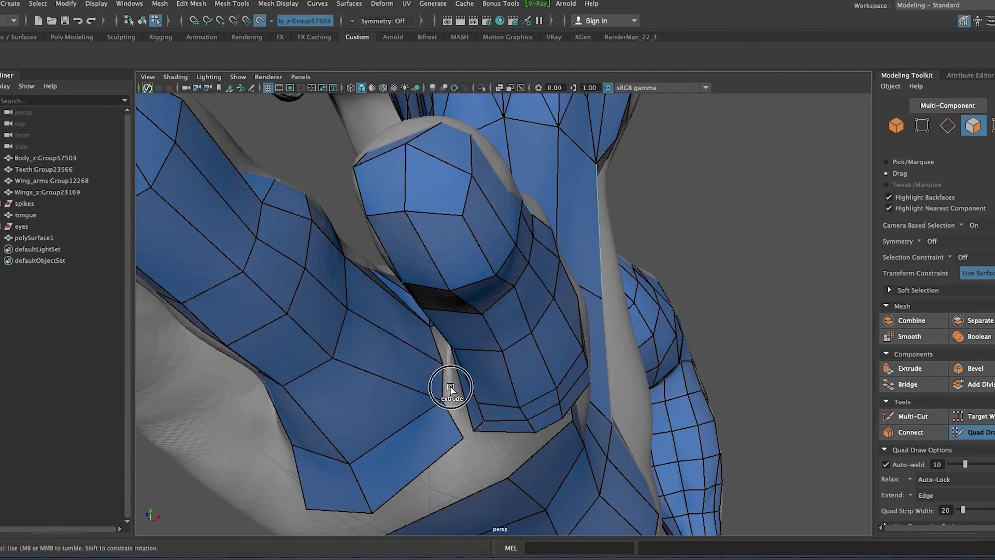
mouse_move(451, 386)
left_mouse_down("alt")
mouse_move(430, 415)
mouse_move(405, 330)
mouse_move(372, 348)
left_mouse_up("alt")
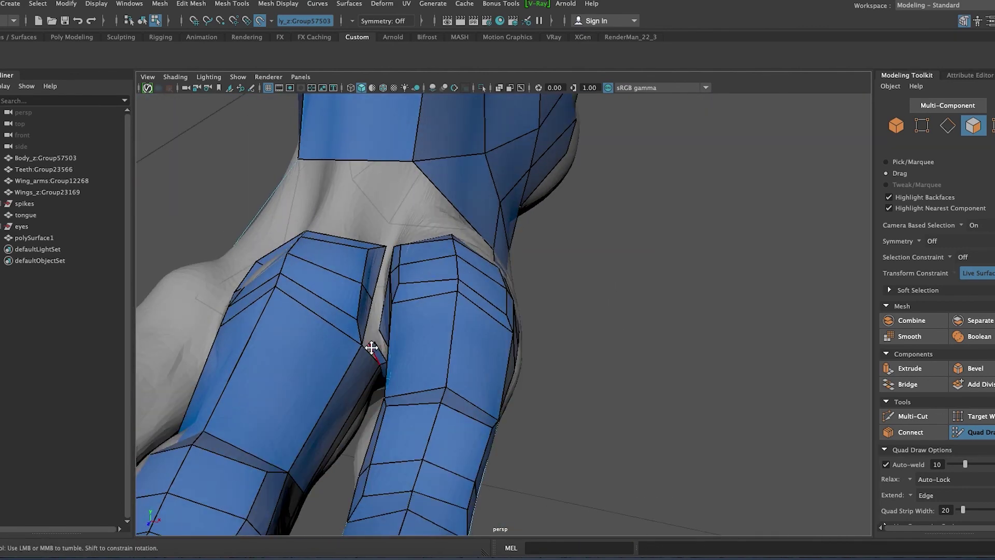
mouse_move(372, 302)
left_mouse_down("alt")
mouse_move(435, 344)
mouse_move(429, 196)
mouse_move(395, 160)
mouse_move(382, 203)
mouse_move(389, 222)
mouse_move(462, 238)
mouse_move(467, 222)
mouse_move(492, 223)
mouse_move(380, 263)
left_mouse_up("alt")
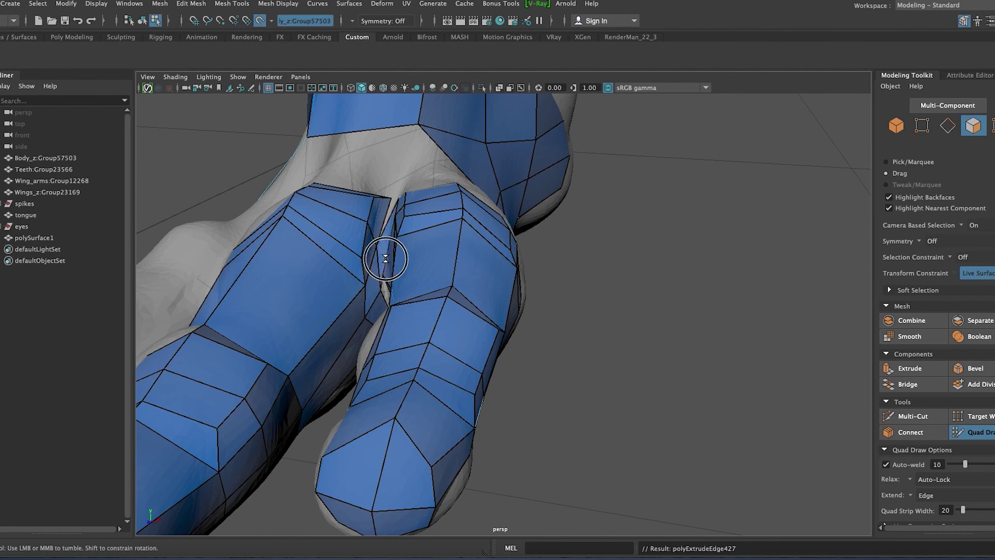
left_click_drag(610, 306, 429, 262, "alt")
middle_click_drag(429, 262, 442, 260, "alt")
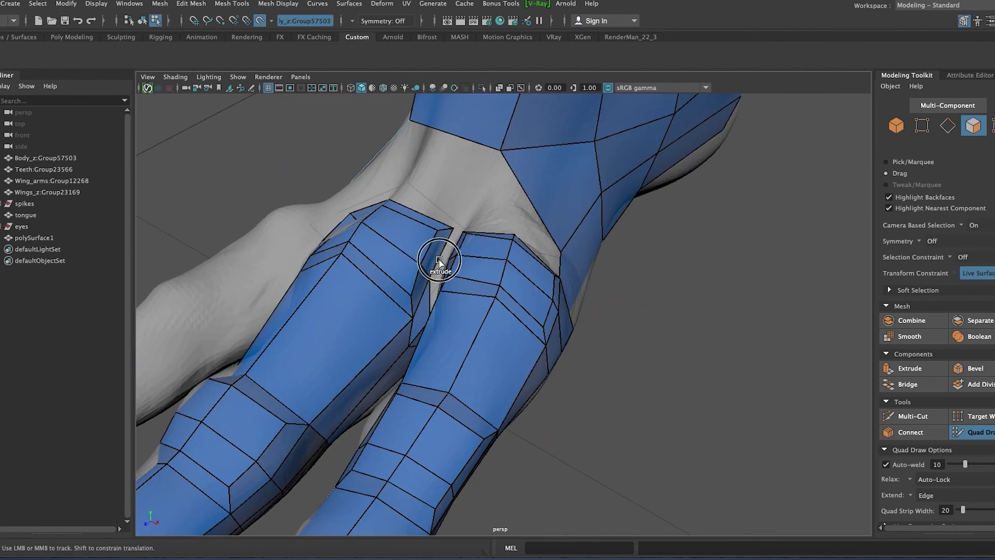
mouse_move(487, 268)
left_mouse_down("alt")
mouse_move(477, 222)
mouse_move(520, 215)
mouse_move(493, 240)
mouse_move(560, 290)
mouse_move(707, 318)
mouse_move(548, 327)
left_mouse_up("alt")
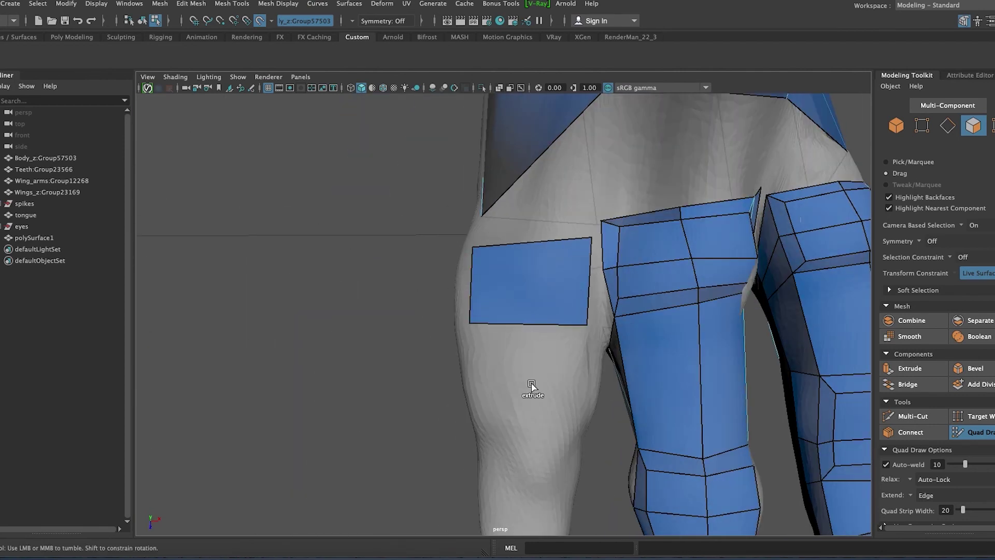
left_click_drag(531, 386, 530, 456)
middle_click_drag(530, 497, 503, 286, "alt")
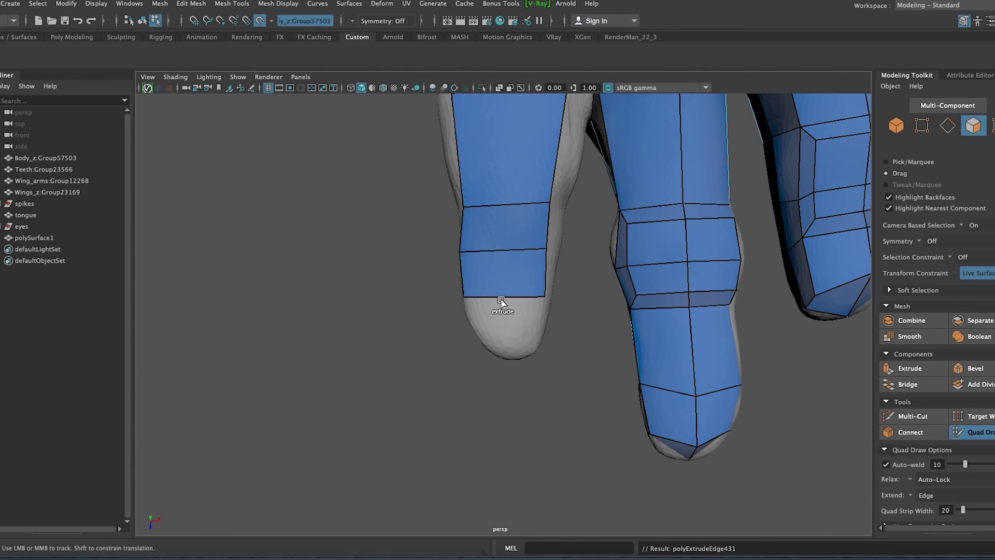
mouse_move(546, 410)
left_mouse_down("alt")
mouse_move(556, 356)
mouse_move(669, 429)
mouse_move(553, 329)
mouse_move(596, 345)
left_mouse_up("alt")
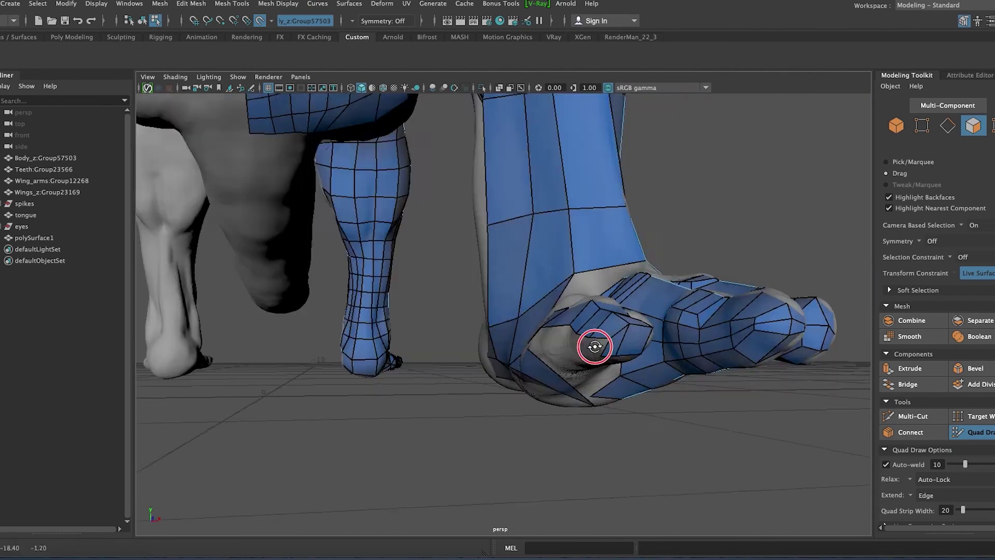
Zoom and orbit in close around the toes and foot.
scroll(579, 306, "up", 5)
mouse_move(594, 306)
left_mouse_down("alt")
mouse_move(544, 352)
mouse_move(752, 422)
left_mouse_up("alt")
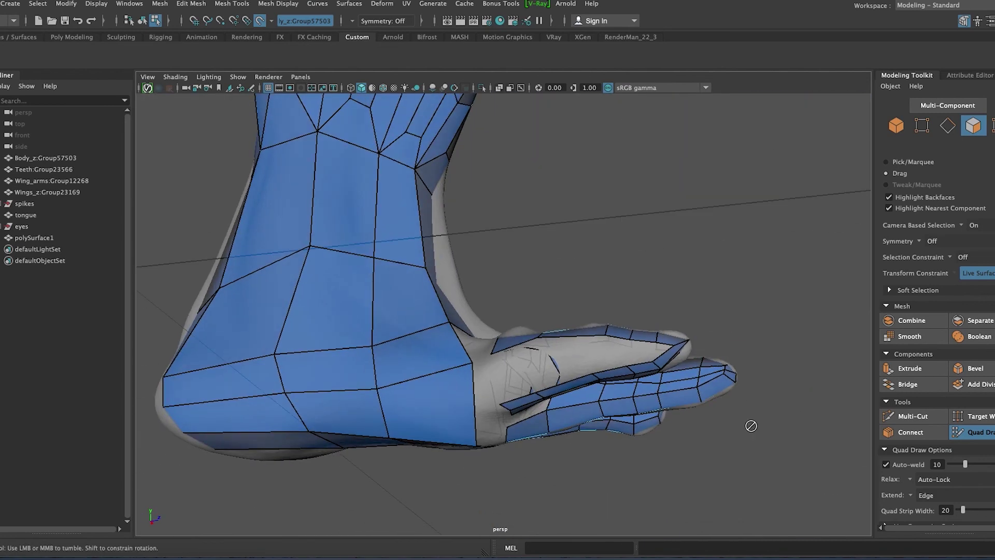
middle_click_drag(751, 423, 610, 352, "alt")
mouse_move(569, 356)
left_mouse_down("alt")
mouse_move(524, 351)
mouse_move(533, 315)
mouse_move(460, 338)
mouse_move(477, 356)
mouse_move(382, 396)
mouse_move(322, 356)
left_mouse_up("alt")
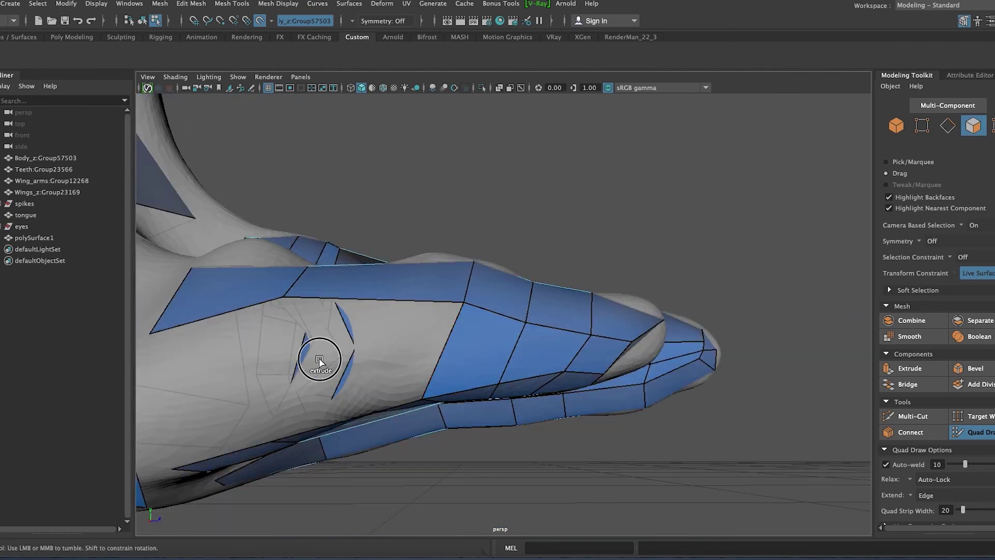
scroll(309, 306, "up", 3)
scroll(356, 351, "down", 5)
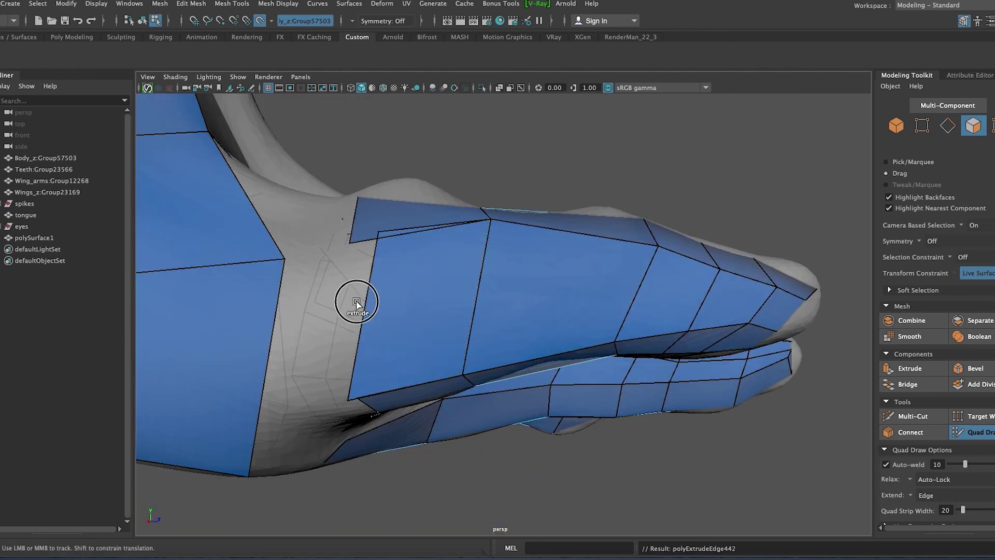
scroll(213, 380, "up", 8)
mouse_move(212, 380)
left_mouse_down("alt")
mouse_move(249, 166)
mouse_move(311, 232)
mouse_move(356, 231)
left_mouse_up("alt")
scroll(388, 304, "up", 3)
left_click_drag(388, 304, 399, 406, "alt")
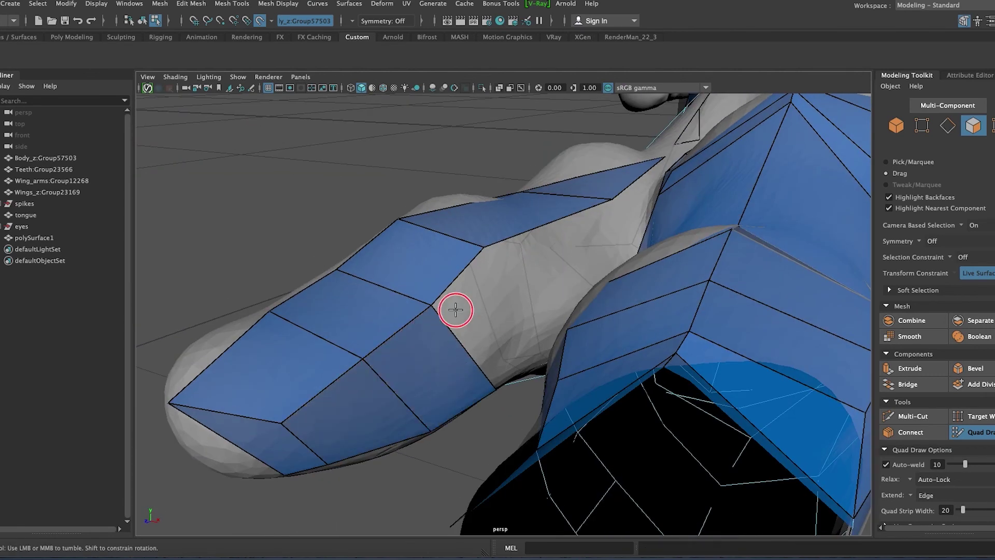
left_click_drag(455, 306, 347, 183, "alt")
Extend a new quad along the toe and pull back to view the foot and hand.
mouse_move(423, 272)
left_mouse_down("alt")
mouse_move(378, 311)
mouse_move(405, 166)
mouse_move(567, 218)
left_mouse_up("alt")
mouse_move(570, 317)
left_mouse_down("alt")
mouse_move(617, 289)
mouse_move(627, 413)
mouse_move(623, 374)
mouse_move(795, 160)
mouse_move(484, 278)
left_mouse_up("alt")
right_click_drag(484, 278, 506, 299, "alt")
mouse_move(442, 380)
left_mouse_down("alt")
mouse_move(335, 338)
mouse_move(590, 307)
mouse_move(511, 309)
mouse_move(602, 324)
mouse_move(578, 421)
mouse_move(589, 403)
left_mouse_up("alt")
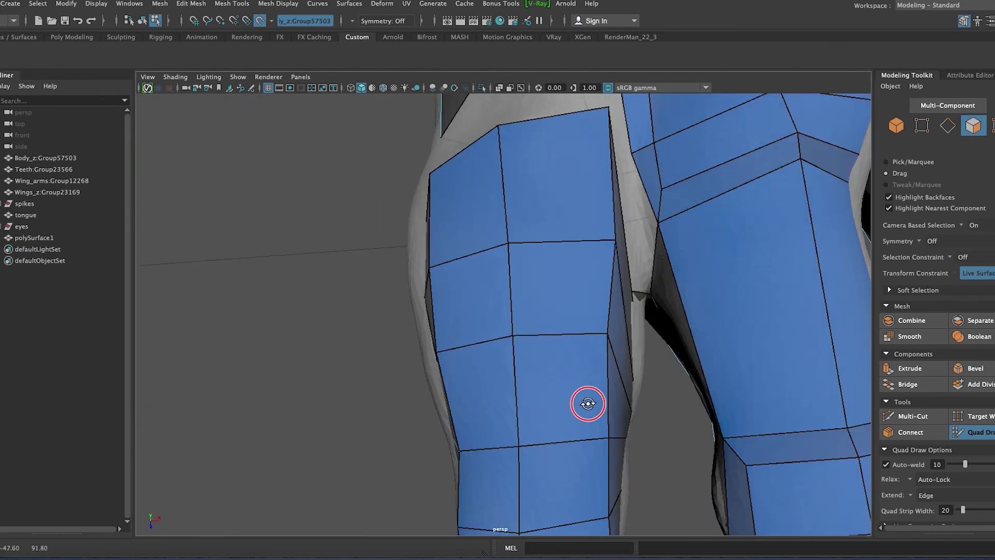
right_click_drag(523, 228, 419, 337, "alt")
Isolate the retopology mesh and extrude the selected toe-tip faces.
key("ctrl+1")
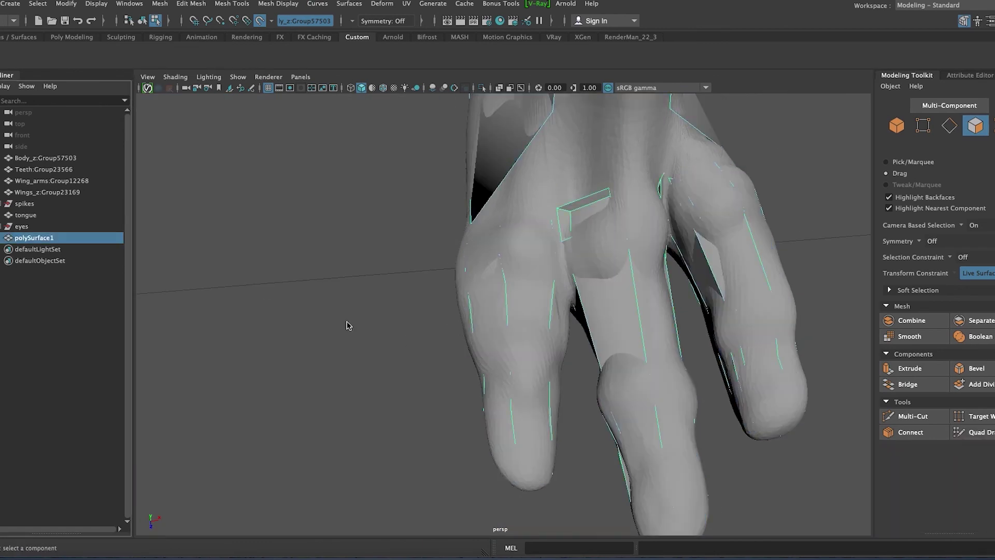
right_click_drag(244, 247, 251, 285)
key("r")
left_click_drag(284, 300, 531, 381, "alt")
left_click(531, 381, "shift")
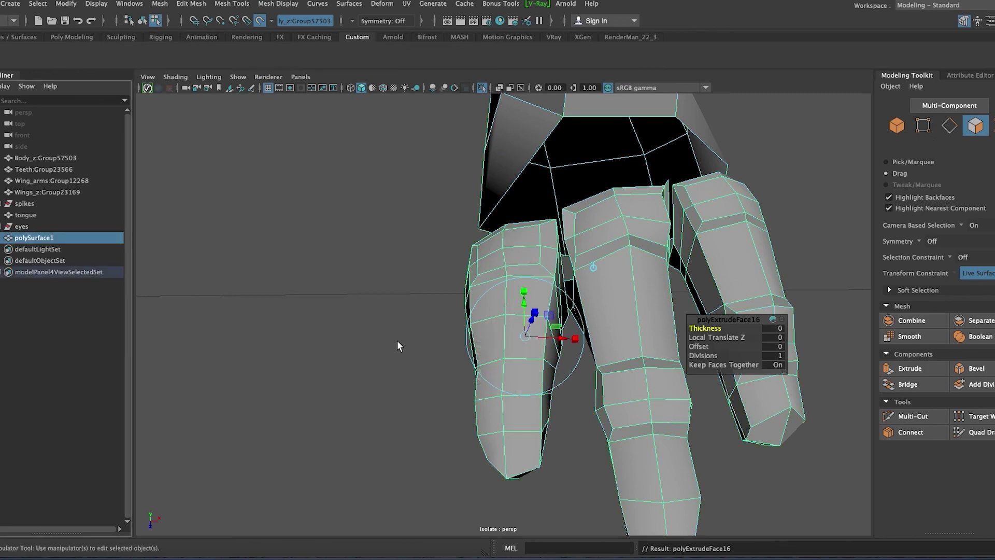
mouse_move(506, 348)
left_mouse_down("alt")
mouse_move(515, 366)
mouse_move(303, 326)
mouse_move(456, 298)
left_mouse_up("alt")
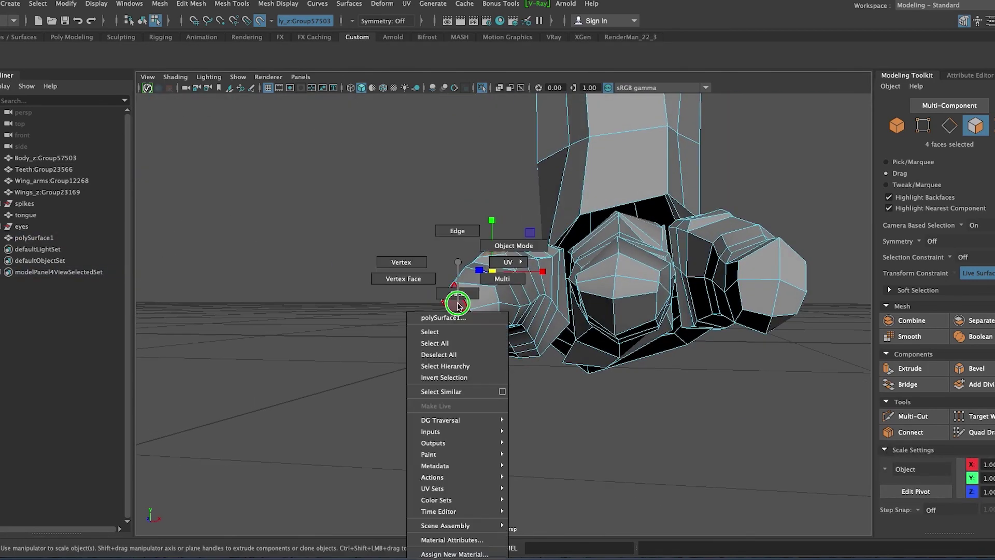
right_click_drag(456, 298, 472, 280)
right_click_drag(402, 345, 394, 363, "shift")
Save the scene, overwriting alien_retopo.mb, then reselect polySurface1.
left_click(1, 4)
left_click(2, 61)
left_click(484, 340)
left_click(45, 158)
left_click(34, 237)
scroll(296, 353, "up", 5)
mouse_move(322, 324)
left_mouse_down("alt")
mouse_move(577, 279)
mouse_move(583, 217)
mouse_move(582, 256)
mouse_move(580, 244)
mouse_move(598, 282)
mouse_move(566, 254)
mouse_move(591, 238)
left_mouse_up("alt")
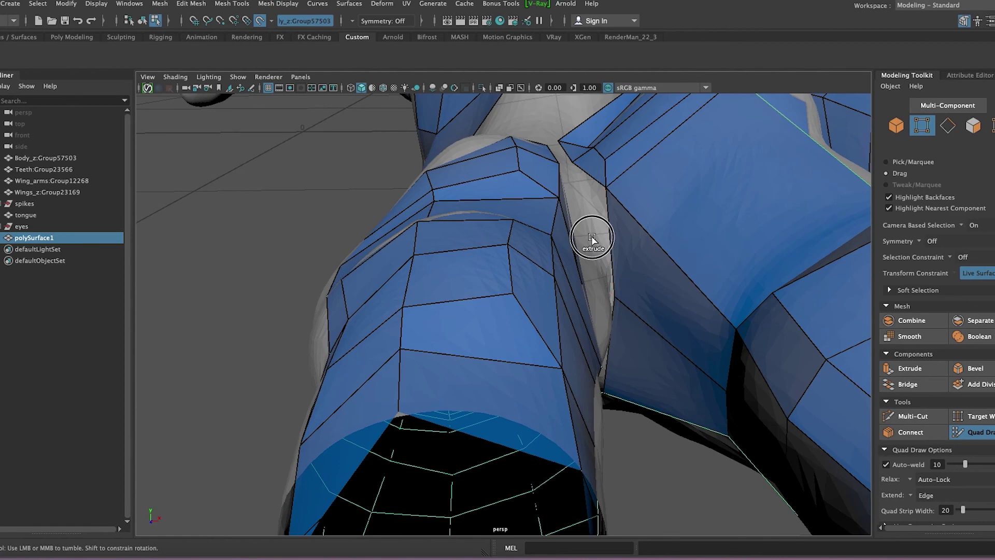
Orbit under the legs and around the fingers and foot to inspect the hand retopology.
mouse_move(613, 289)
left_mouse_down("alt")
mouse_move(616, 320)
mouse_move(556, 240)
mouse_move(523, 281)
left_mouse_up("alt")
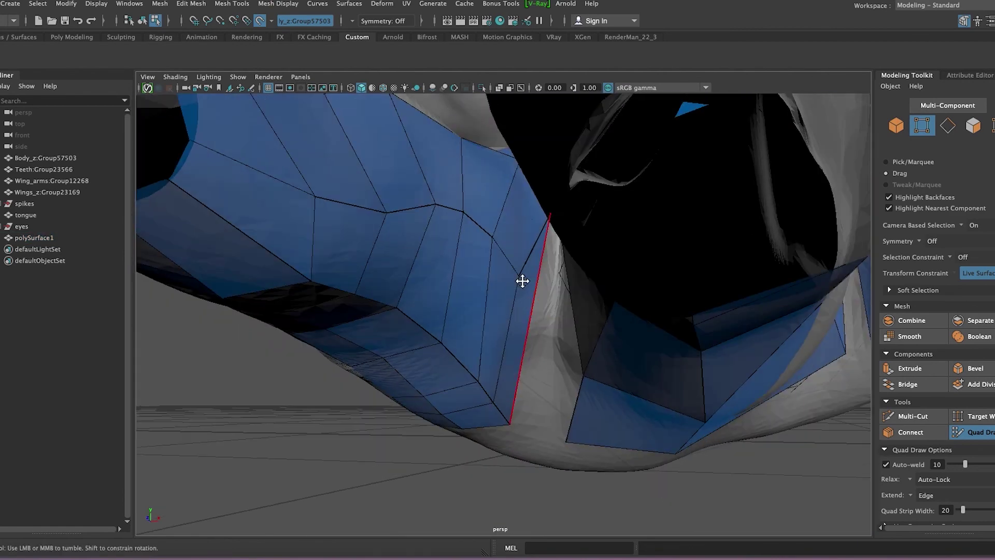
mouse_move(356, 222)
left_mouse_down("alt")
mouse_move(544, 296)
mouse_move(605, 215)
mouse_move(635, 280)
mouse_move(628, 224)
mouse_move(649, 229)
mouse_move(588, 262)
mouse_move(566, 195)
mouse_move(574, 123)
mouse_move(616, 204)
mouse_move(567, 204)
mouse_move(648, 247)
mouse_move(620, 218)
mouse_move(578, 249)
mouse_move(615, 228)
mouse_move(582, 295)
mouse_move(565, 384)
mouse_move(551, 373)
mouse_move(594, 308)
left_mouse_up("alt")
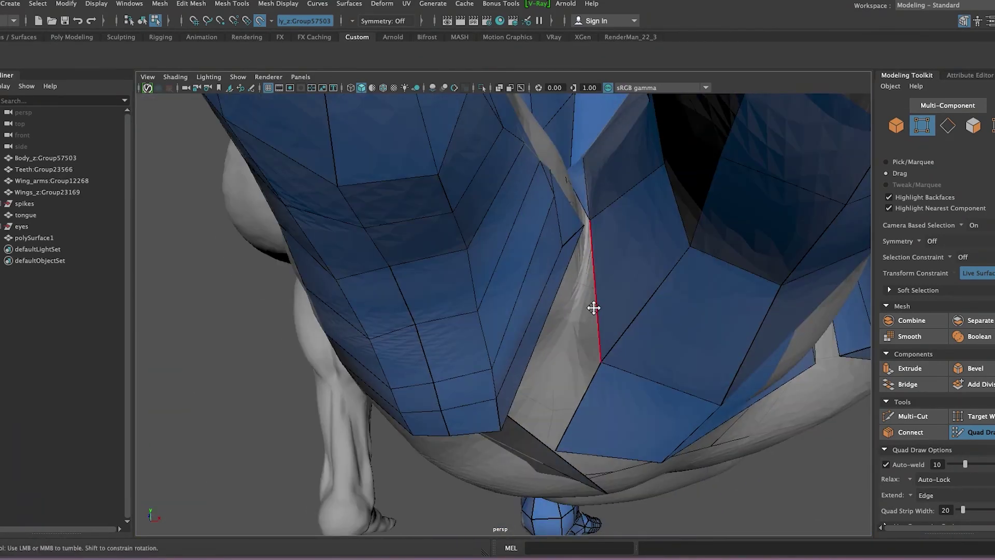
mouse_move(662, 264)
left_mouse_down("alt")
mouse_move(685, 400)
mouse_move(658, 378)
mouse_move(673, 363)
mouse_move(614, 389)
mouse_move(592, 296)
mouse_move(573, 378)
mouse_move(600, 383)
mouse_move(604, 326)
left_mouse_up("alt")
mouse_move(565, 259)
left_mouse_down("alt")
mouse_move(605, 326)
mouse_move(570, 274)
mouse_move(578, 262)
mouse_move(564, 293)
mouse_move(575, 240)
mouse_move(540, 282)
mouse_move(573, 311)
mouse_move(609, 331)
mouse_move(646, 314)
mouse_move(599, 340)
left_mouse_up("alt")
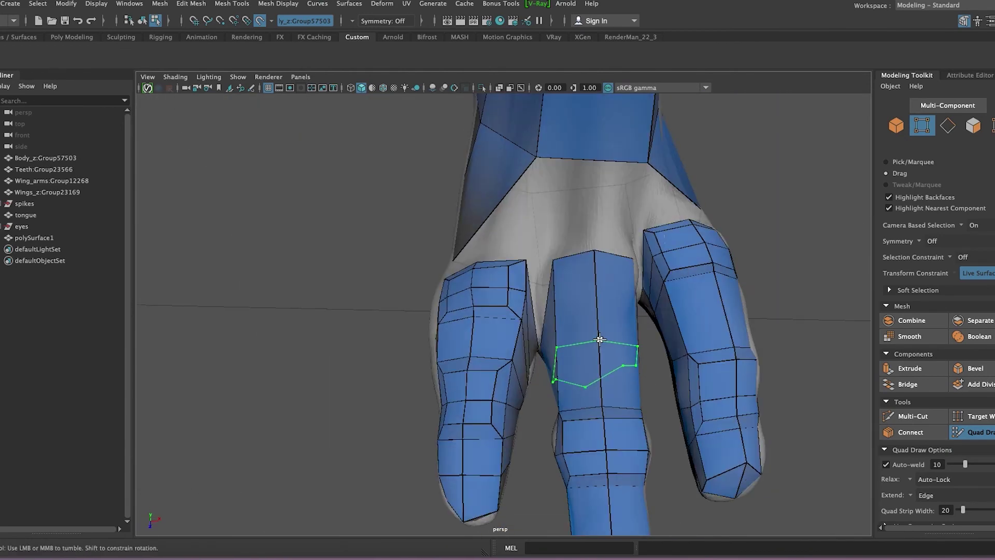
mouse_move(602, 375)
left_mouse_down("alt")
mouse_move(605, 316)
mouse_move(604, 387)
left_mouse_up("alt")
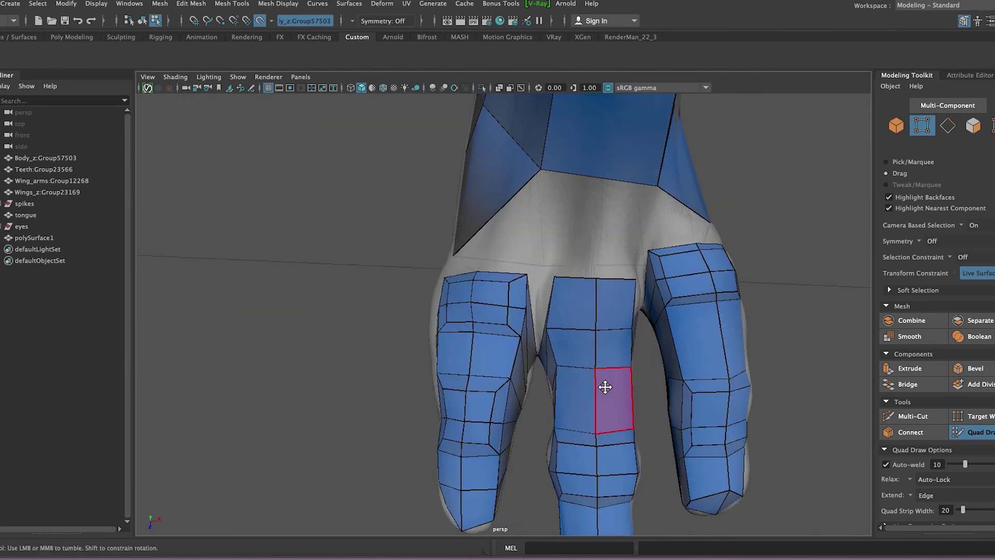
Isolate the polySurface1 mesh to check the hand from below, then resume Quad Draw on the sculpt.
key("q")
key("ctrl+1")
key("w")
mouse_move(319, 309)
left_mouse_down("alt")
mouse_move(207, 306)
mouse_move(492, 359)
mouse_move(540, 311)
mouse_move(544, 340)
mouse_move(570, 347)
mouse_move(576, 249)
mouse_move(518, 325)
mouse_move(496, 280)
left_mouse_up("alt")
key("ctrl+1")
key("y")
Orbit between the hand and foot to review the finger-to-palm strips.
mouse_move(566, 261)
left_mouse_down("alt")
mouse_move(551, 204)
mouse_move(576, 231)
mouse_move(555, 238)
mouse_move(555, 204)
mouse_move(596, 247)
mouse_move(595, 291)
mouse_move(614, 338)
mouse_move(637, 318)
mouse_move(574, 329)
mouse_move(593, 395)
left_mouse_up("alt")
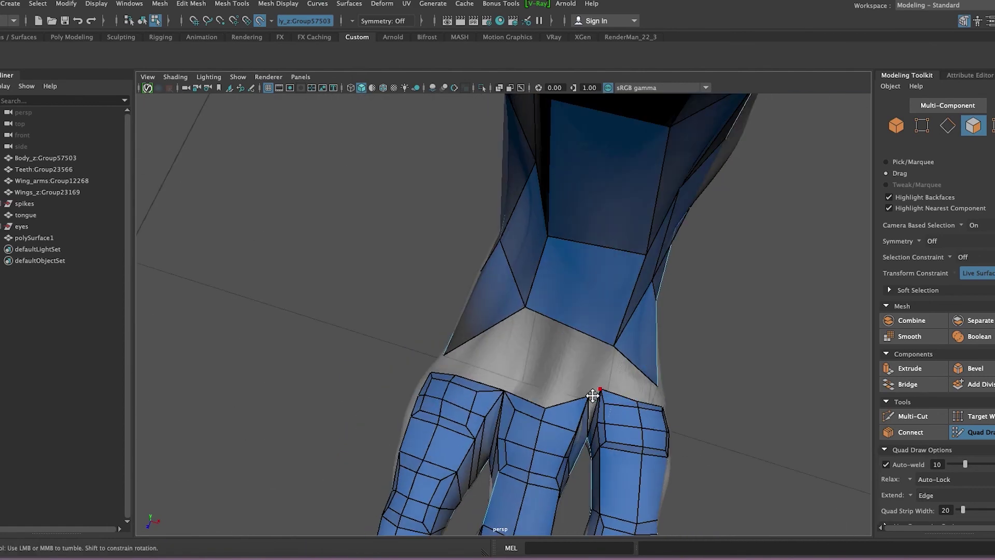
mouse_move(429, 369)
left_mouse_down("alt")
mouse_move(656, 325)
mouse_move(567, 362)
mouse_move(600, 277)
mouse_move(599, 382)
mouse_move(373, 368)
left_mouse_up("alt")
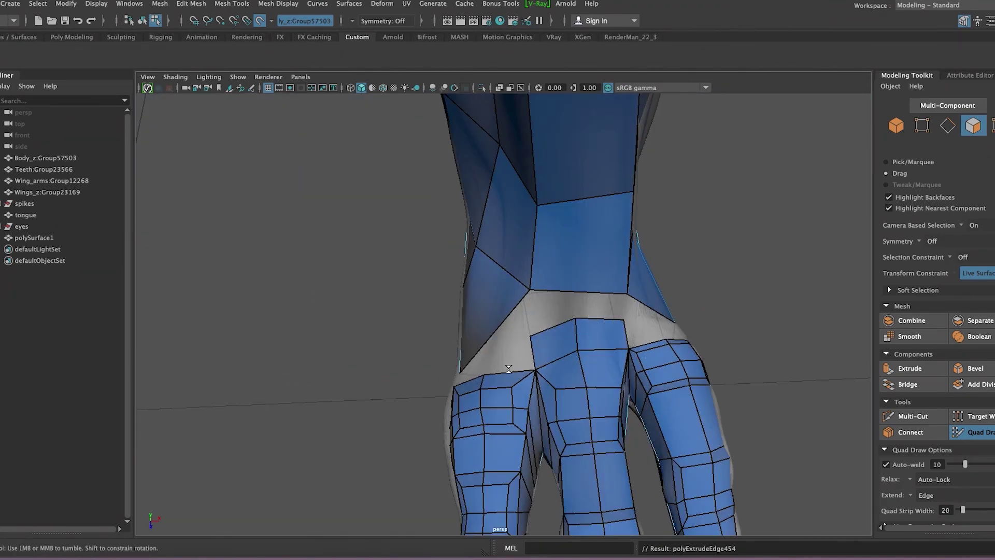
left_click_drag(511, 361, 573, 331, "alt")
mouse_move(598, 372)
left_mouse_down("alt")
mouse_move(515, 251)
mouse_move(517, 281)
left_mouse_up("alt")
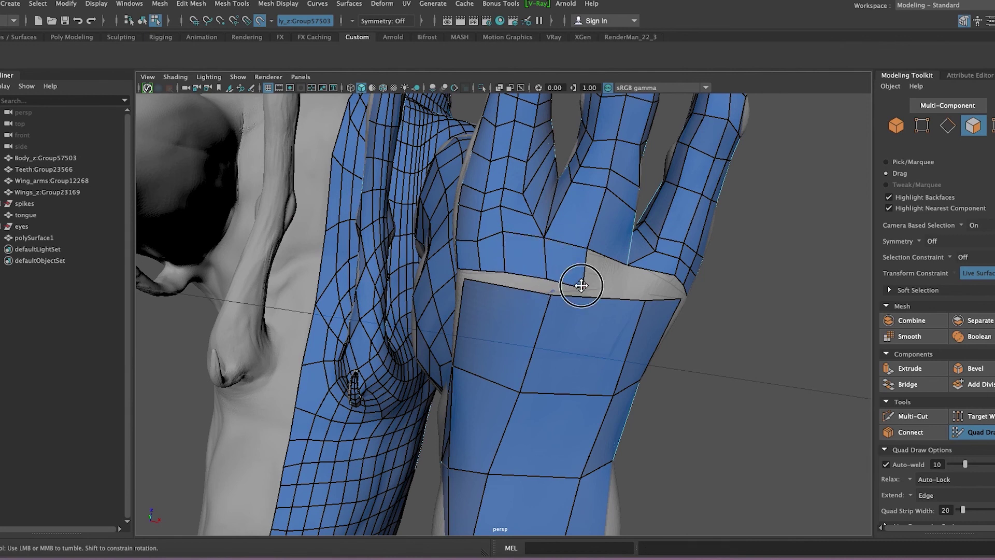
left_click_drag(625, 291, 452, 232, "alt")
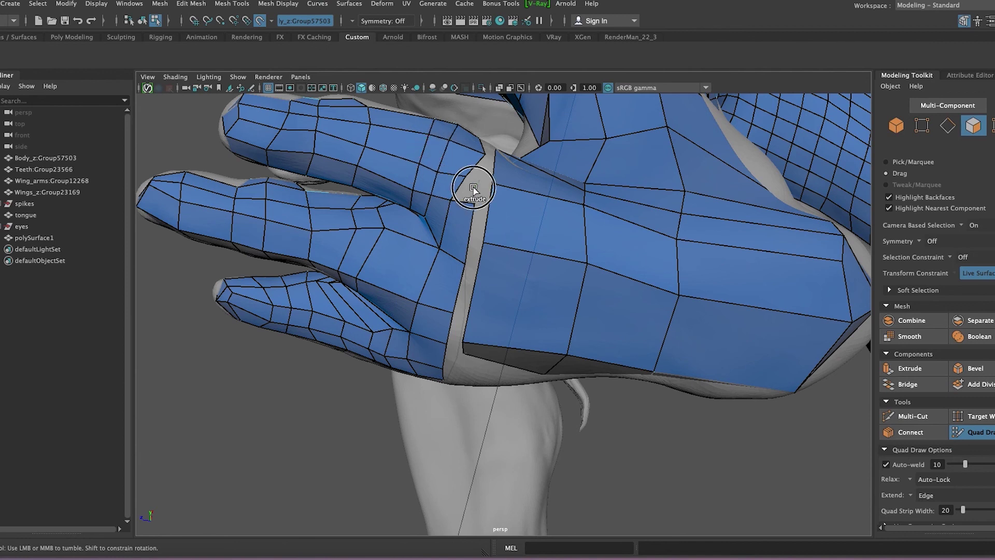
mouse_move(508, 228)
left_mouse_down("alt")
mouse_move(433, 354)
mouse_move(627, 382)
mouse_move(556, 338)
mouse_move(593, 332)
left_mouse_up("alt")
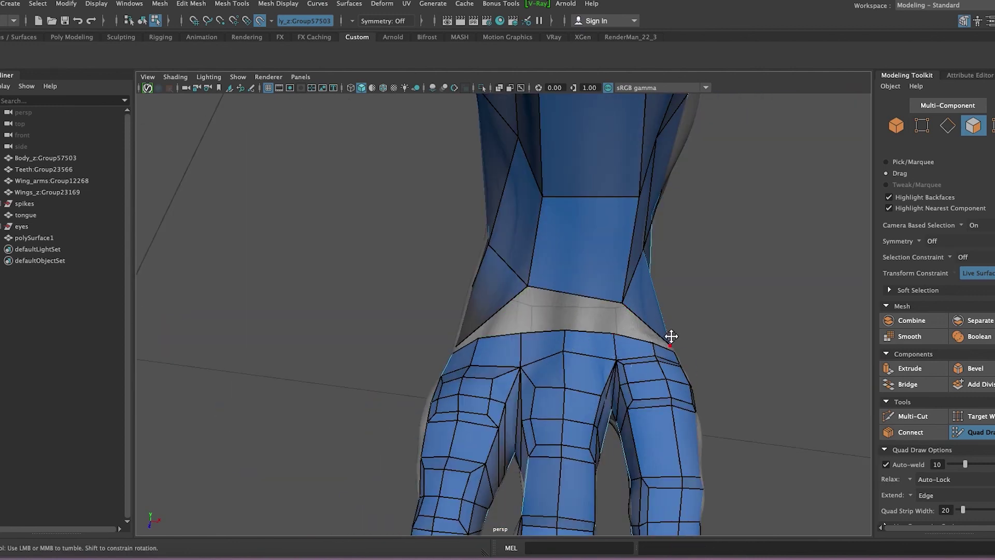
left_click_drag(671, 336, 581, 285, "alt")
left_click_drag(546, 315, 630, 290, "alt")
mouse_move(545, 318)
left_mouse_down("alt")
mouse_move(596, 313)
mouse_move(581, 332)
mouse_move(533, 334)
mouse_move(522, 381)
mouse_move(536, 178)
mouse_move(649, 334)
mouse_move(590, 310)
mouse_move(465, 344)
left_mouse_up("alt")
left_click_drag(509, 398, 481, 191, "alt")
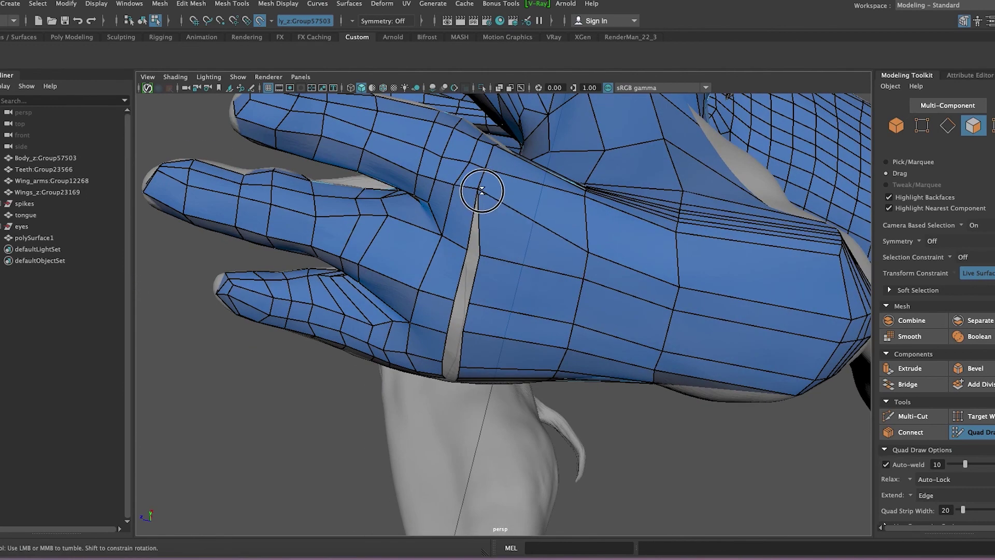
mouse_move(507, 298)
left_mouse_down("alt")
mouse_move(516, 289)
mouse_move(517, 308)
mouse_move(500, 329)
mouse_move(611, 329)
mouse_move(555, 275)
left_mouse_up("alt")
left_click_drag(620, 355, 420, 355, "alt")
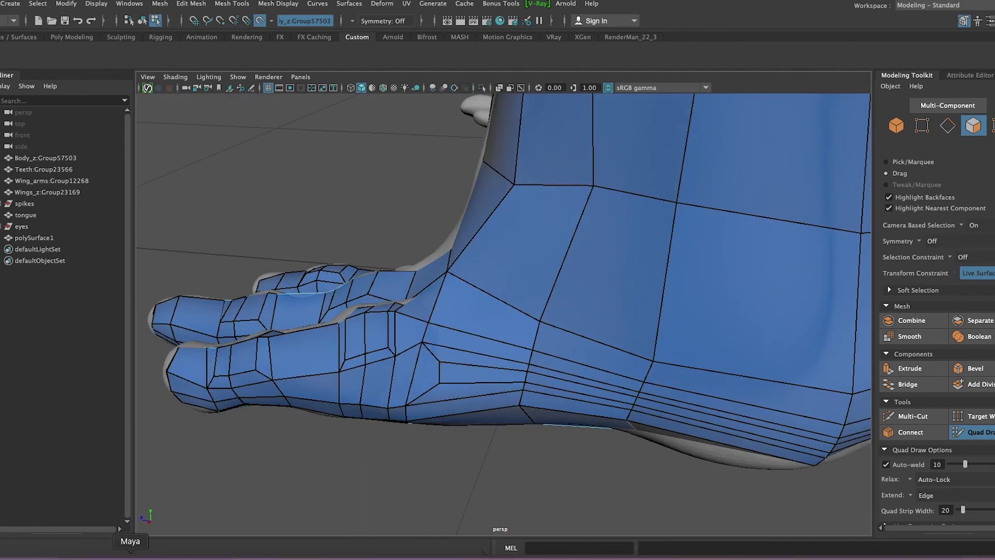
key("w")
left_click(104, 319)
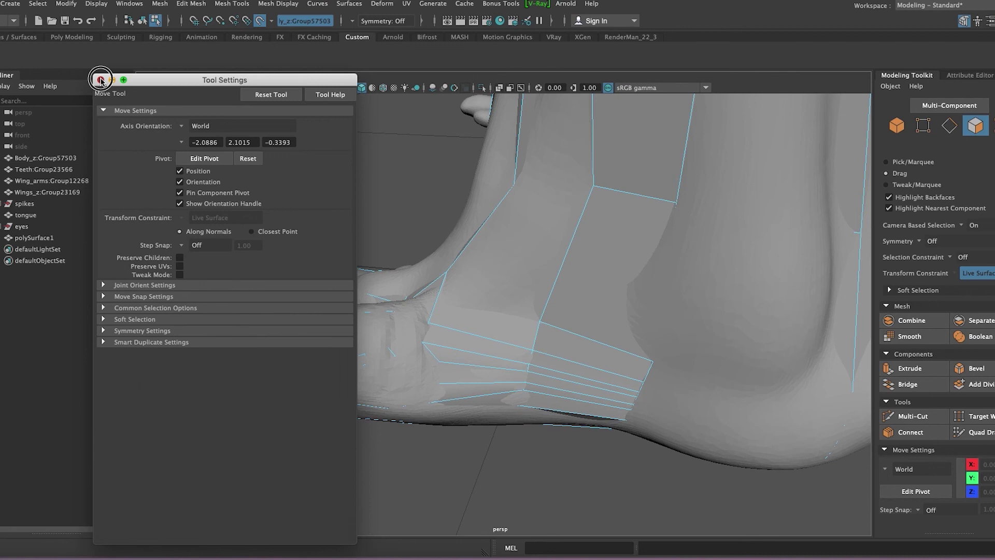
left_click(101, 80)
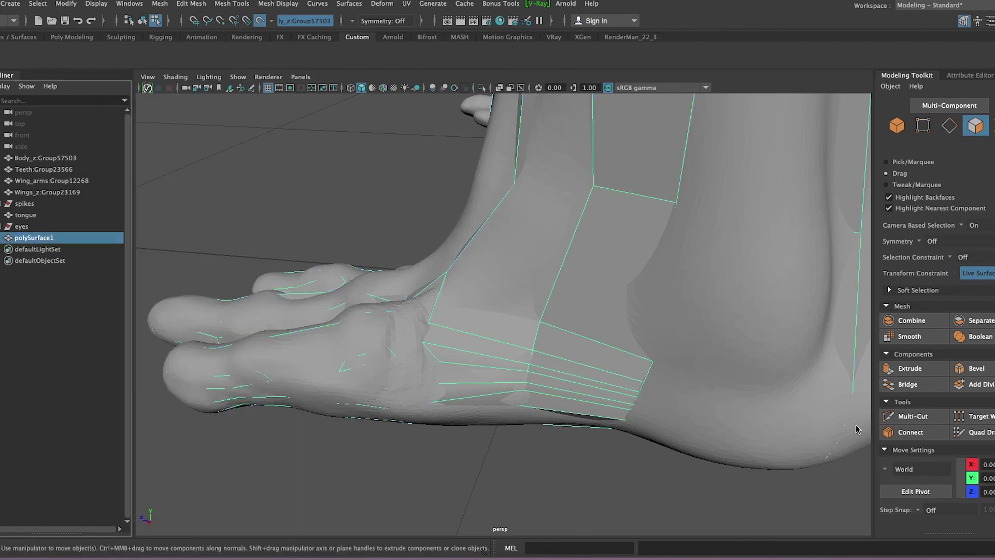
key("y")
mouse_move(595, 363)
left_mouse_down("alt")
mouse_move(551, 204)
mouse_move(493, 378)
mouse_move(438, 348)
mouse_move(695, 337)
mouse_move(518, 339)
mouse_move(382, 326)
mouse_move(584, 187)
mouse_move(382, 247)
mouse_move(311, 471)
mouse_move(422, 284)
mouse_move(438, 415)
mouse_move(306, 156)
mouse_move(519, 304)
mouse_move(225, 296)
mouse_move(515, 378)
mouse_move(222, 318)
mouse_move(351, 396)
mouse_move(558, 141)
left_mouse_up("alt")
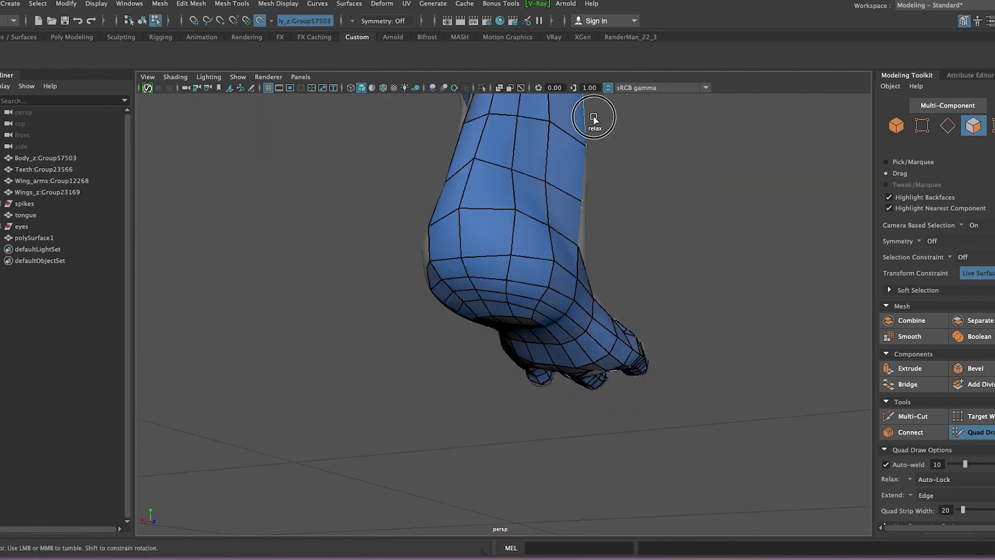
mouse_move(358, 388)
left_mouse_down("alt")
mouse_move(562, 259)
mouse_move(549, 347)
left_mouse_up("alt")
mouse_move(548, 347)
middle_mouse_down("alt")
mouse_move(658, 231)
mouse_move(562, 347)
middle_mouse_up("alt")
mouse_move(647, 205)
left_mouse_down("alt")
mouse_move(380, 122)
mouse_move(591, 400)
mouse_move(477, 351)
mouse_move(503, 263)
left_mouse_up("alt")
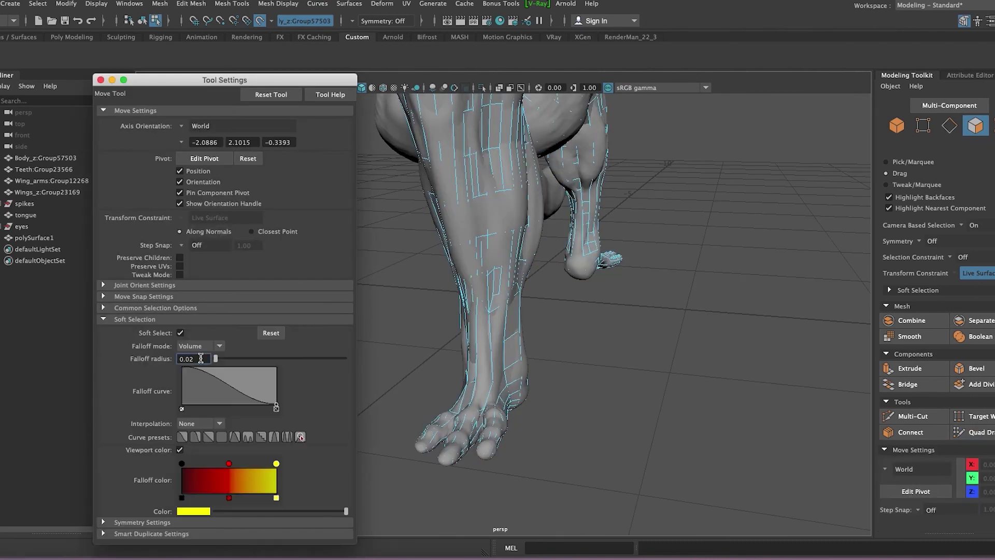
mouse_move(568, 362)
left_mouse_down("alt")
mouse_move(570, 271)
mouse_move(520, 262)
mouse_move(691, 271)
mouse_move(557, 189)
left_mouse_up("alt")
mouse_move(525, 220)
left_mouse_down("alt")
mouse_move(582, 318)
mouse_move(671, 228)
mouse_move(633, 433)
left_mouse_up("alt")
right_click_drag(633, 433, 497, 324, "alt")
mouse_move(496, 324)
left_mouse_down("alt")
mouse_move(396, 195)
mouse_move(425, 251)
mouse_move(384, 197)
mouse_move(423, 250)
mouse_move(395, 231)
mouse_move(393, 258)
left_mouse_up("alt")
mouse_move(394, 258)
middle_mouse_down("alt")
mouse_move(418, 235)
mouse_move(410, 188)
middle_mouse_up("alt")
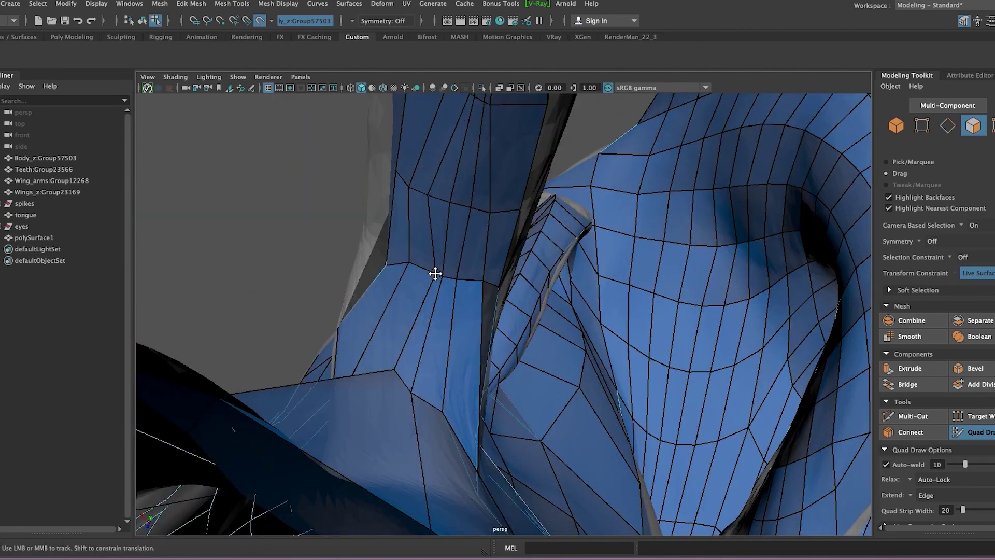
middle_click_drag(435, 274, 473, 204, "alt")
mouse_move(487, 224)
left_mouse_down("alt")
mouse_move(473, 373)
mouse_move(173, 287)
mouse_move(500, 249)
mouse_move(702, 418)
mouse_move(468, 269)
left_mouse_up("alt")
right_click_drag(469, 269, 758, 448, "alt")
mouse_move(758, 448)
left_mouse_down("alt")
mouse_move(493, 271)
mouse_move(418, 324)
mouse_move(322, 251)
mouse_move(329, 322)
mouse_move(526, 203)
left_mouse_up("alt")
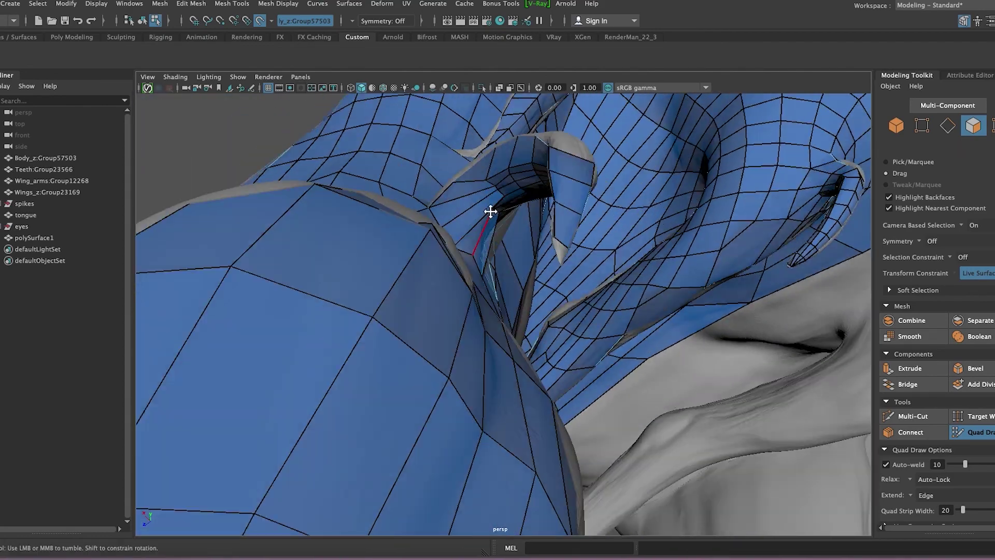
mouse_move(464, 177)
left_mouse_down("alt")
mouse_move(389, 189)
mouse_move(340, 256)
mouse_move(311, 405)
mouse_move(366, 329)
mouse_move(318, 296)
mouse_move(282, 344)
mouse_move(346, 325)
mouse_move(582, 314)
mouse_move(556, 391)
mouse_move(715, 435)
mouse_move(348, 396)
mouse_move(313, 358)
mouse_move(488, 360)
mouse_move(571, 477)
mouse_move(451, 498)
mouse_move(448, 331)
left_mouse_up("alt")
mouse_move(478, 400)
left_mouse_down("alt")
mouse_move(518, 311)
mouse_move(534, 222)
left_mouse_up("alt")
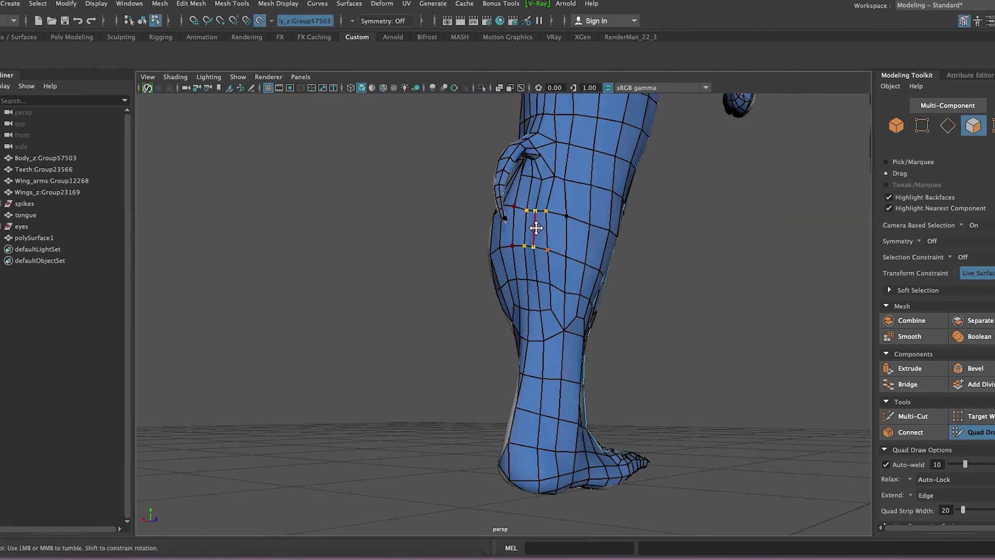
mouse_move(624, 149)
left_mouse_down("alt")
mouse_move(629, 356)
mouse_move(534, 271)
mouse_move(446, 311)
mouse_move(437, 370)
mouse_move(484, 211)
mouse_move(456, 356)
mouse_move(471, 354)
mouse_move(338, 399)
mouse_move(444, 288)
mouse_move(482, 134)
left_mouse_up("alt")
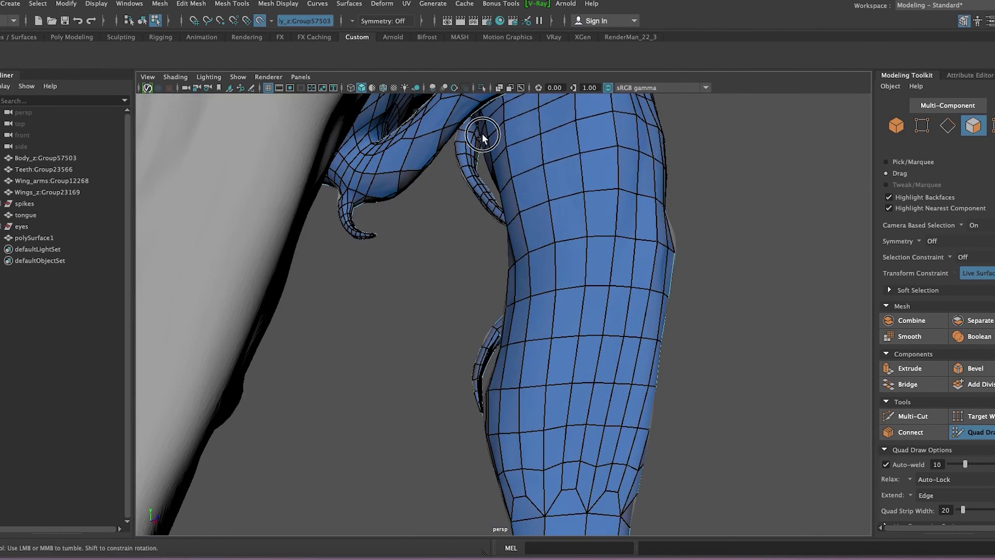
mouse_move(496, 412)
left_mouse_down("alt")
mouse_move(741, 275)
mouse_move(489, 311)
mouse_move(678, 246)
mouse_move(509, 184)
left_mouse_up("alt")
middle_click_drag(648, 211, 704, 283, "alt")
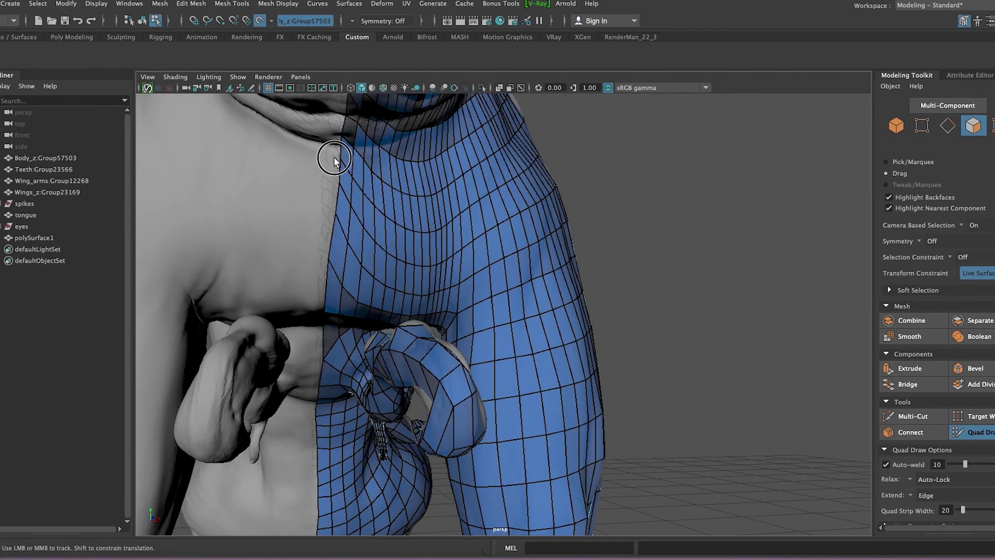
mouse_move(390, 241)
left_mouse_down("alt")
mouse_move(391, 231)
mouse_move(643, 349)
mouse_move(326, 149)
left_mouse_up("alt")
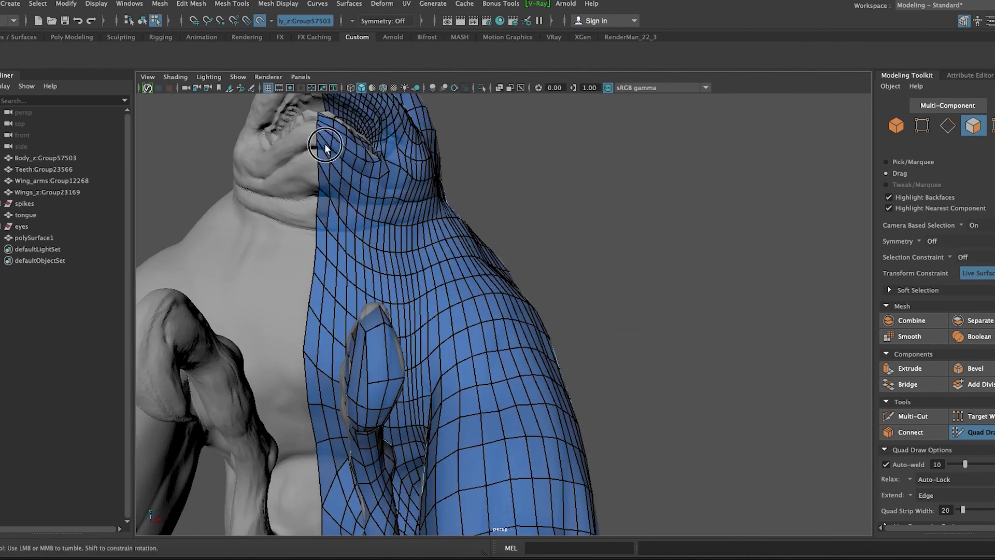
left_click_drag(435, 254, 368, 257, "alt")
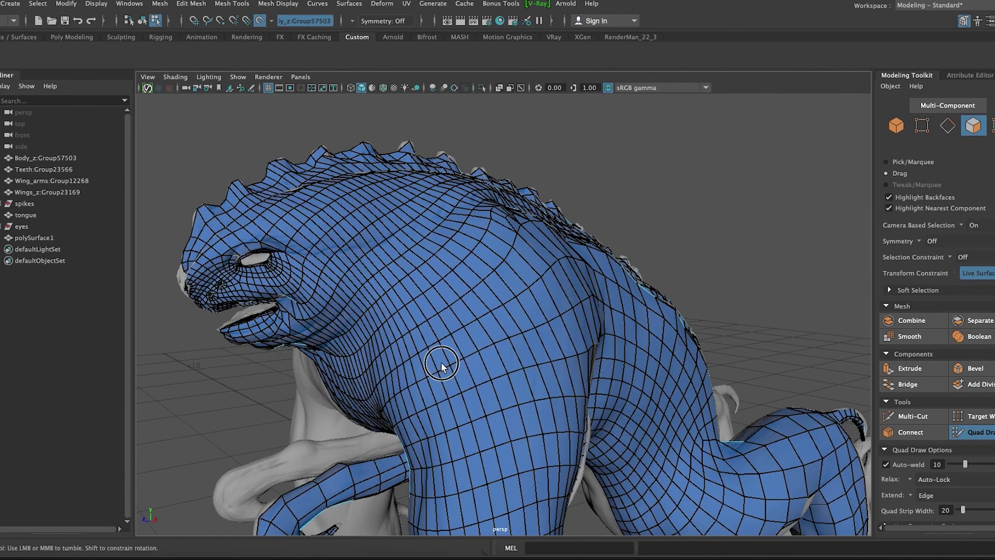
Add a new quad below the neck mesh's lower edge, then reframe close on the neck.
mouse_move(642, 354)
left_mouse_down("alt")
mouse_move(372, 179)
mouse_move(666, 373)
mouse_move(678, 402)
mouse_move(666, 339)
left_mouse_up("alt")
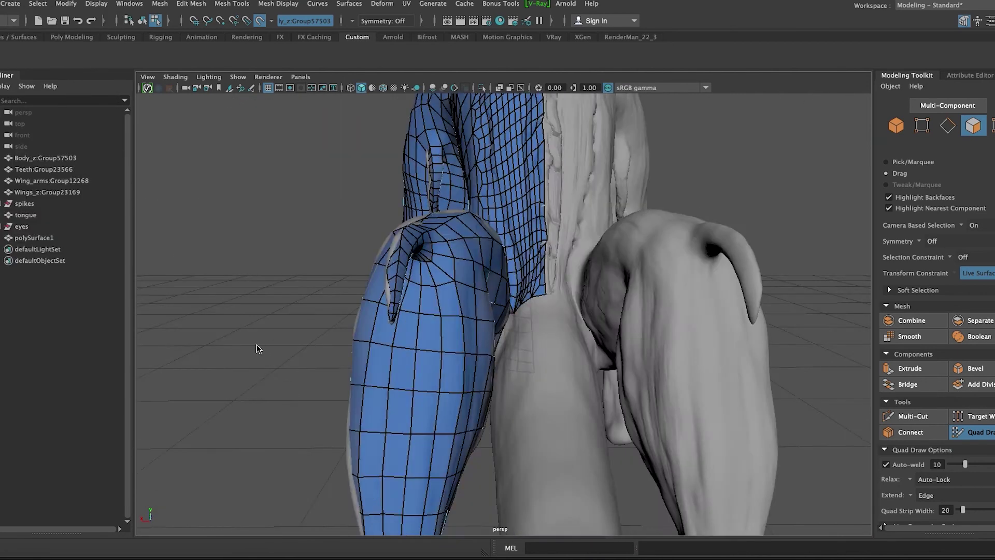
mouse_move(257, 344)
right_mouse_down("alt")
mouse_move(504, 421)
mouse_move(434, 493)
right_mouse_up("alt")
left_click_drag(415, 324, 433, 493)
mouse_move(316, 451)
left_mouse_down("alt")
mouse_move(440, 378)
mouse_move(424, 266)
left_mouse_up("alt")
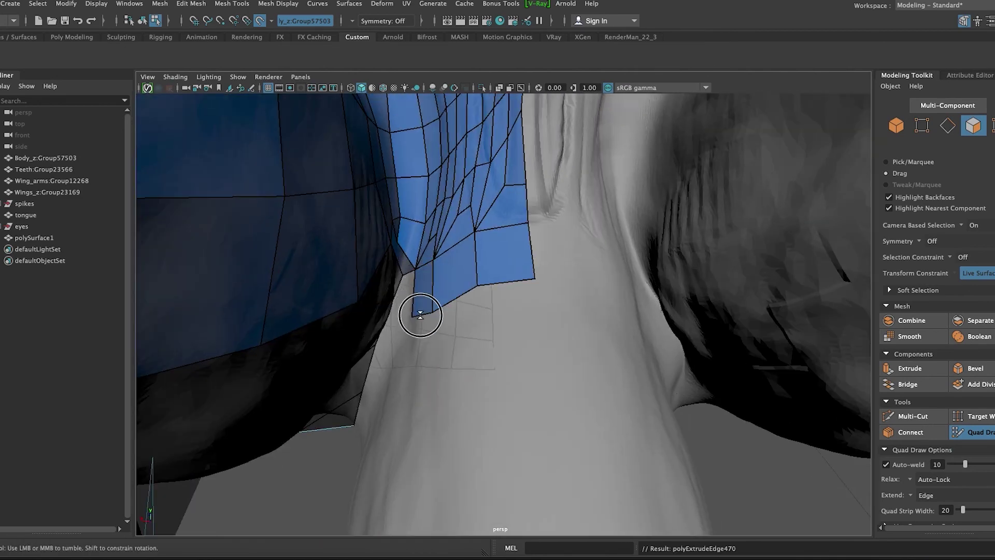
key("f")
right_click_drag(416, 313, 394, 332, "alt")
middle_click_drag(394, 331, 380, 326, "alt")
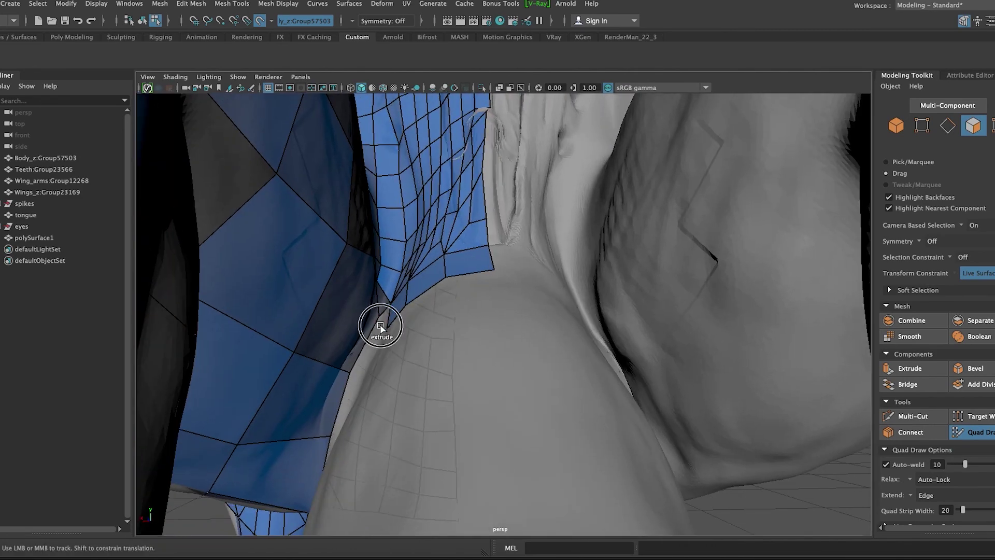
scroll(474, 328, "up", 3)
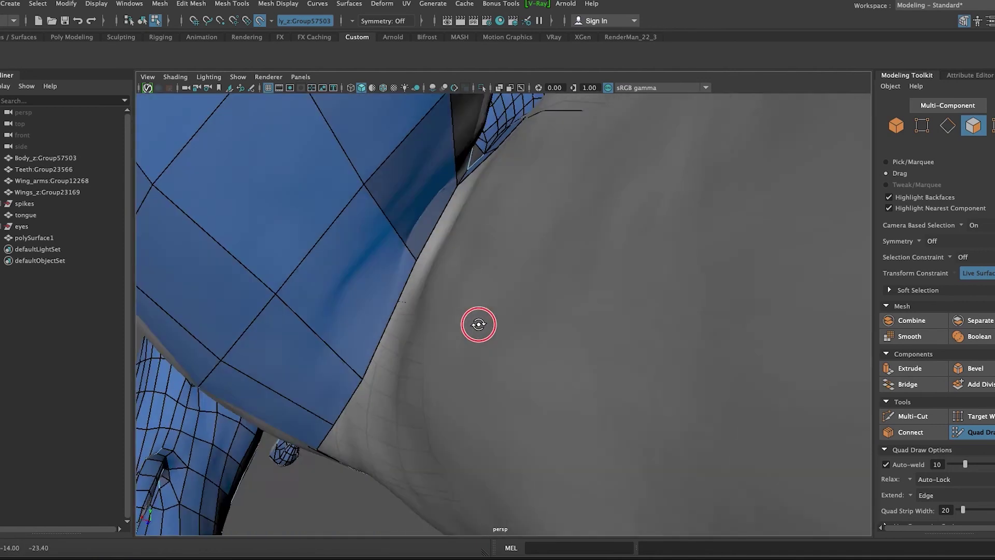
Extrude the quad strip from the neck down the body, stretching it further down.
right_click_drag(478, 322, 462, 454, "alt")
left_click_drag(463, 340, 467, 453)
mouse_move(410, 352)
left_mouse_down()
mouse_move(383, 472)
mouse_move(363, 452)
mouse_move(500, 471)
left_mouse_up()
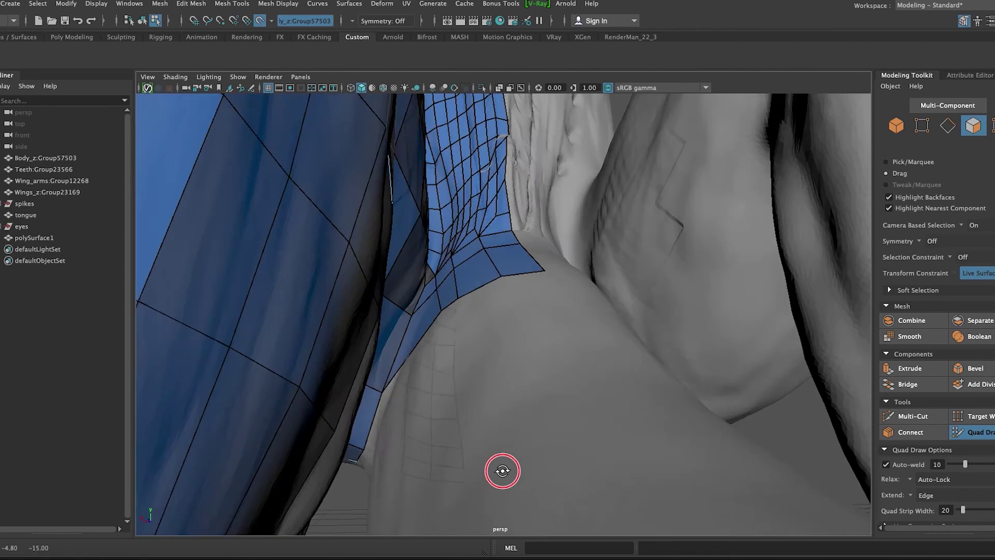
scroll(501, 477, "down", 2)
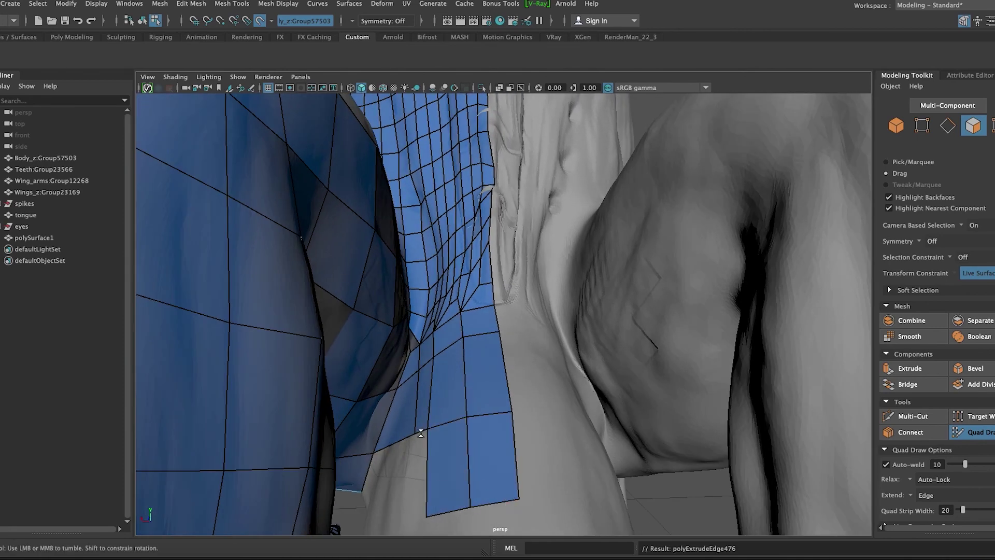
mouse_move(376, 516)
left_mouse_down("alt")
mouse_move(573, 470)
mouse_move(559, 381)
mouse_move(590, 426)
mouse_move(616, 415)
left_mouse_up("alt")
right_click_drag(616, 415, 590, 374, "alt")
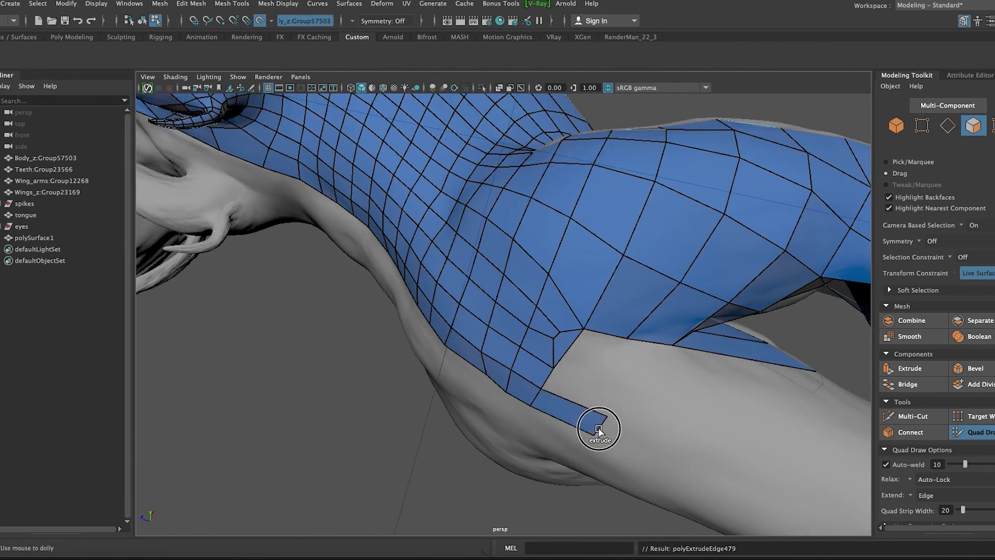
left_click_drag(599, 429, 595, 394)
Orbit around the side to inspect the new strip along the grey leg.
mouse_move(719, 409)
left_mouse_down("alt")
mouse_move(662, 438)
mouse_move(629, 391)
mouse_move(582, 244)
mouse_move(592, 340)
mouse_move(662, 312)
left_mouse_up("alt")
mouse_move(681, 369)
left_mouse_down("alt")
mouse_move(616, 396)
mouse_move(607, 411)
mouse_move(731, 363)
mouse_move(660, 345)
mouse_move(702, 368)
mouse_move(800, 366)
mouse_move(731, 338)
mouse_move(756, 393)
mouse_move(681, 348)
mouse_move(715, 413)
left_mouse_up("alt")
mouse_move(648, 461)
left_mouse_down("alt")
mouse_move(674, 417)
mouse_move(774, 357)
mouse_move(706, 382)
mouse_move(511, 507)
left_mouse_up("alt")
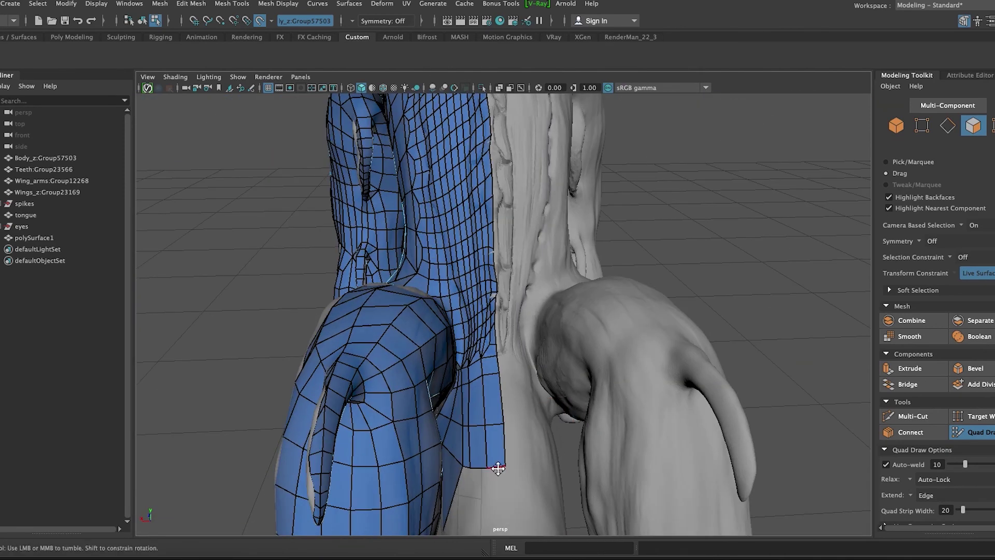
right_click_drag(511, 507, 516, 361, "alt")
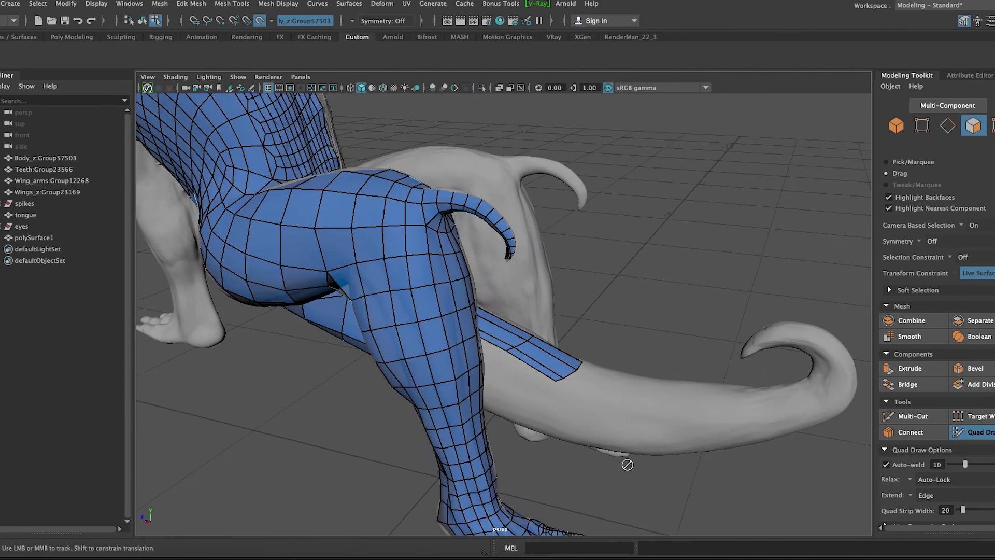
mouse_move(529, 520)
left_mouse_down("alt")
mouse_move(664, 147)
mouse_move(662, 311)
mouse_move(688, 263)
mouse_move(573, 193)
mouse_move(633, 297)
mouse_move(552, 229)
left_mouse_up("alt")
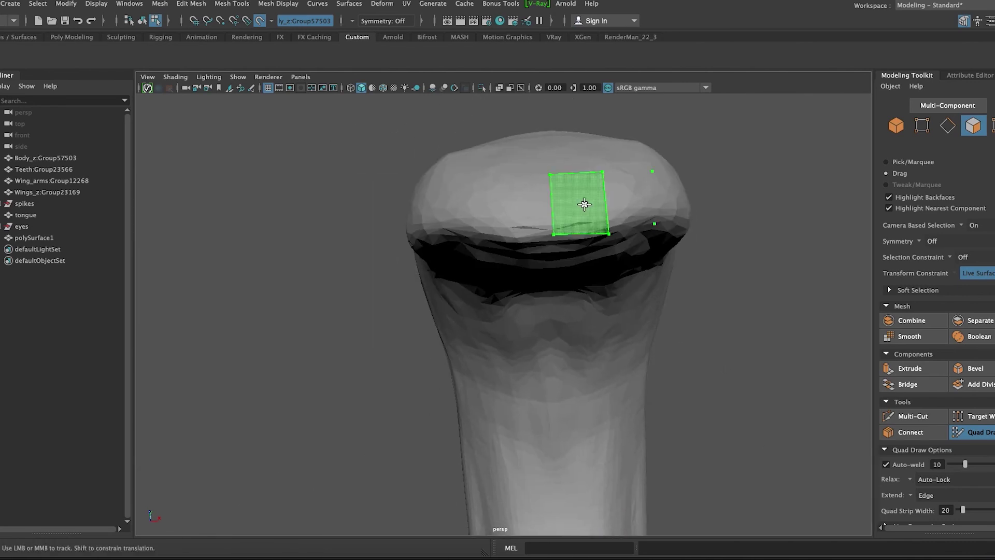
Add a third quad on the rounded tail tip and inspect the curled tail's strips.
mouse_move(628, 190)
left_mouse_down("alt")
mouse_move(716, 294)
mouse_move(675, 316)
mouse_move(720, 276)
mouse_move(548, 249)
mouse_move(622, 256)
mouse_move(418, 272)
mouse_move(537, 342)
left_mouse_up("alt")
left_click(548, 249, "shift")
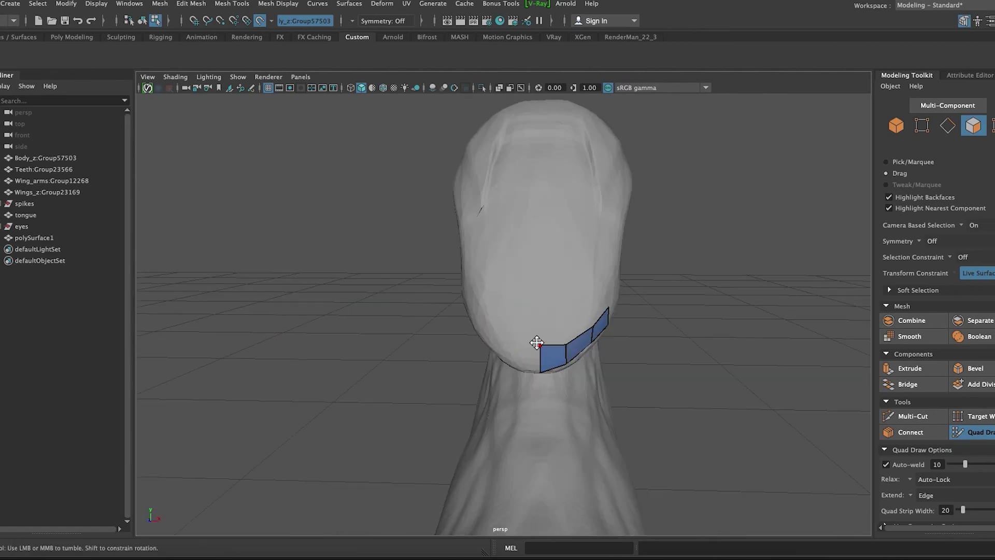
mouse_move(700, 388)
left_mouse_down("alt")
mouse_move(624, 349)
mouse_move(639, 404)
mouse_move(691, 426)
left_mouse_up("alt")
mouse_move(558, 211)
left_mouse_down("alt")
mouse_move(682, 420)
mouse_move(546, 370)
left_mouse_up("alt")
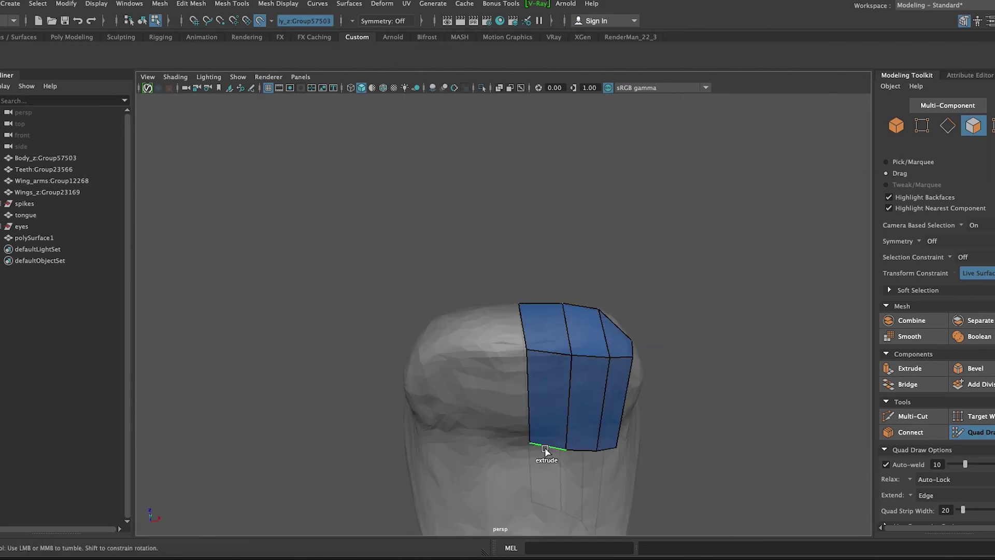
mouse_move(737, 472)
left_mouse_down("alt")
mouse_move(715, 524)
mouse_move(626, 366)
left_mouse_up("alt")
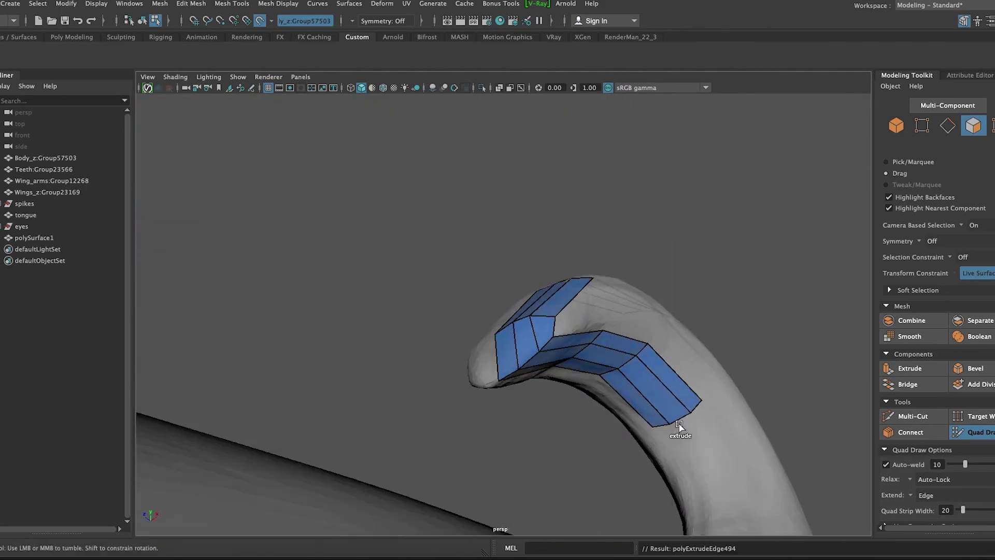
left_click_drag(679, 426, 571, 403, "alt")
mouse_move(681, 479)
left_mouse_down("alt")
mouse_move(540, 531)
mouse_move(661, 513)
left_mouse_up("alt")
mouse_move(568, 459)
left_mouse_down("alt")
mouse_move(629, 503)
mouse_move(664, 407)
left_mouse_up("alt")
left_click_drag(470, 476, 532, 396, "alt")
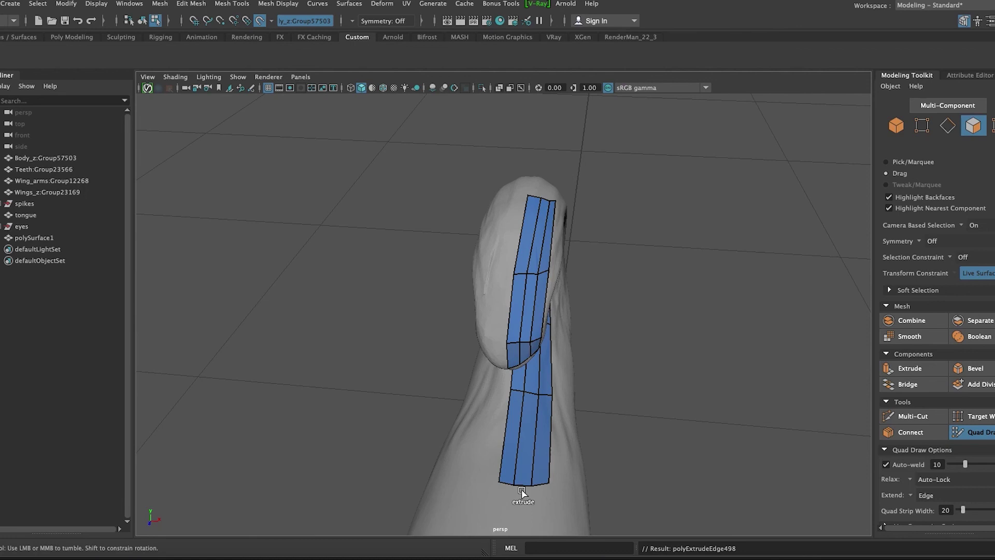
left_click_drag(557, 521, 501, 465, "alt")
Extrude a quad strip down the arm, pulling its lower corner down and left.
mouse_move(536, 510)
left_mouse_down("alt")
mouse_move(540, 295)
mouse_move(522, 485)
mouse_move(345, 355)
mouse_move(367, 414)
mouse_move(353, 395)
left_mouse_up("alt")
left_click_drag(352, 395, 285, 429)
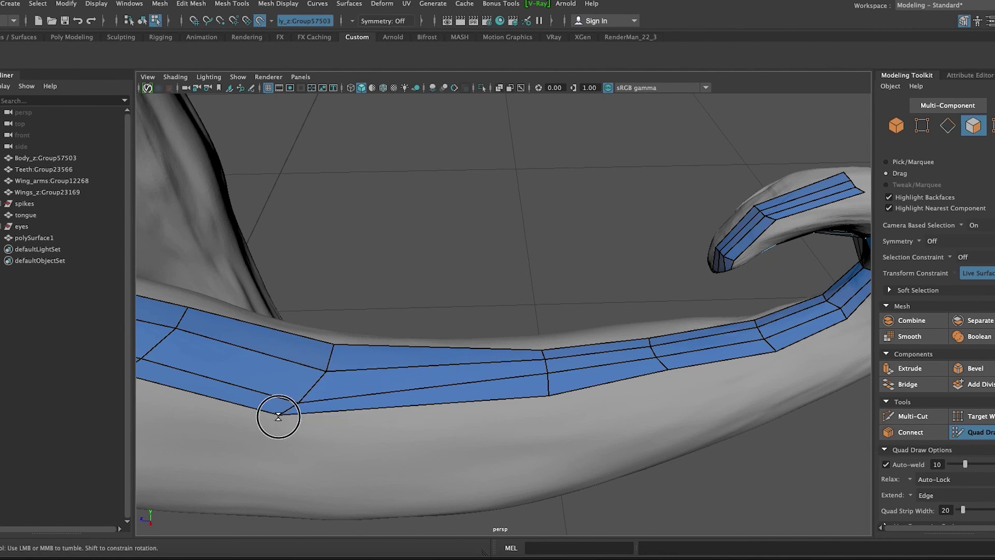
mouse_move(674, 407)
left_mouse_down("alt")
mouse_move(687, 344)
mouse_move(646, 251)
mouse_move(524, 249)
mouse_move(667, 313)
mouse_move(485, 418)
left_mouse_up("alt")
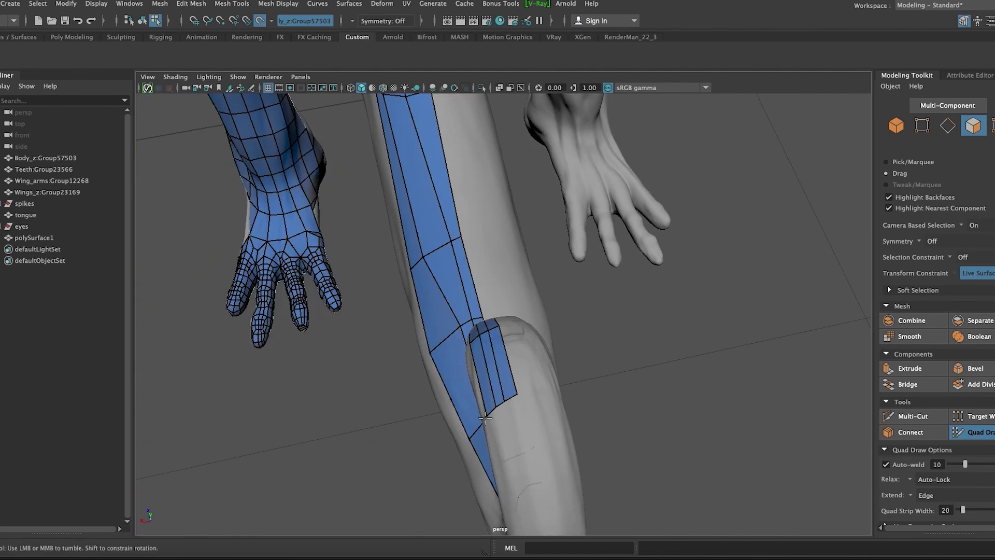
mouse_move(521, 495)
left_mouse_down("alt")
mouse_move(596, 200)
mouse_move(536, 251)
mouse_move(606, 387)
mouse_move(611, 322)
mouse_move(567, 382)
mouse_move(633, 296)
mouse_move(562, 318)
mouse_move(494, 250)
left_mouse_up("alt")
mouse_move(512, 283)
left_mouse_down("alt")
mouse_move(633, 389)
mouse_move(554, 311)
left_mouse_up("alt")
Extend a second strip down the arm and fill a quad at the tail tip.
left_click_drag(507, 387, 449, 389, "alt")
mouse_move(462, 500)
left_mouse_down("alt")
mouse_move(545, 413)
mouse_move(506, 311)
mouse_move(630, 245)
mouse_move(589, 179)
mouse_move(388, 407)
mouse_move(467, 311)
left_mouse_up("alt")
middle_click_drag(466, 311, 507, 333, "alt")
mouse_move(507, 333)
left_mouse_down()
mouse_move(506, 250)
mouse_move(481, 399)
mouse_move(466, 337)
mouse_move(478, 318)
mouse_move(764, 429)
mouse_move(573, 378)
mouse_move(659, 384)
mouse_move(653, 374)
left_mouse_up()
left_click(662, 277, "shift")
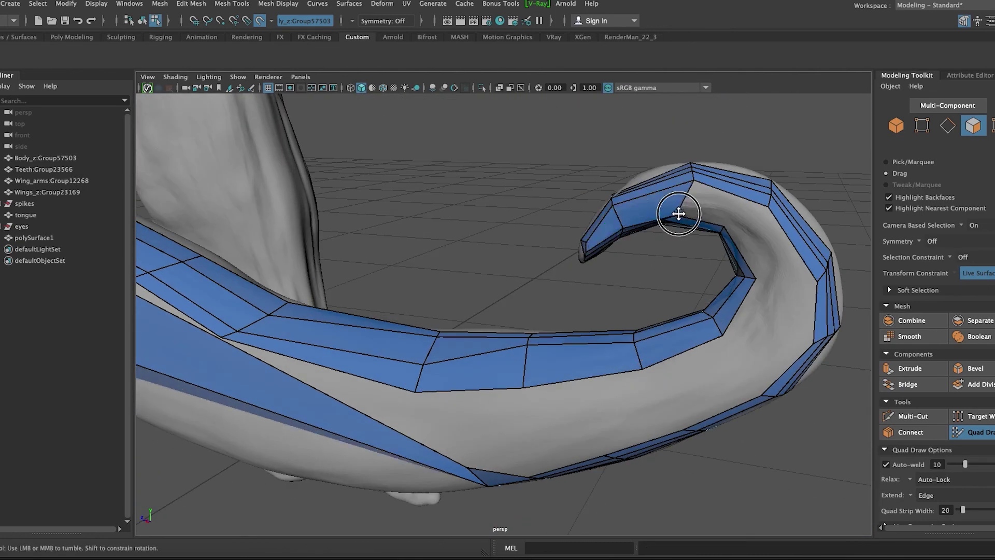
Fill the grey gaps along the tail with new quads.
left_click(769, 248, "shift")
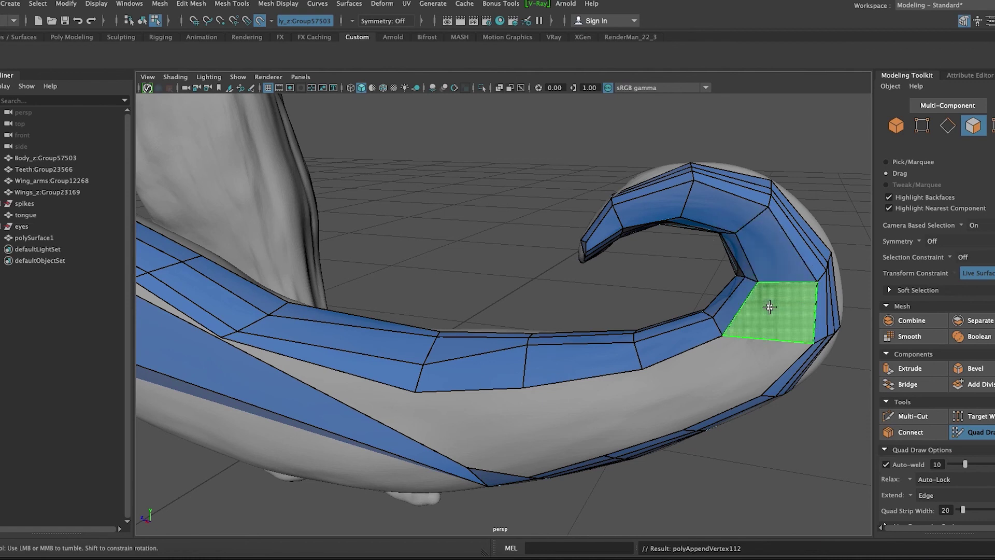
mouse_move(731, 379)
left_mouse_down("alt")
mouse_move(755, 428)
mouse_move(730, 365)
left_mouse_up("alt")
mouse_move(729, 329)
left_mouse_down("alt")
mouse_move(638, 317)
mouse_move(636, 307)
mouse_move(779, 353)
mouse_move(736, 337)
left_mouse_up("alt")
left_click(636, 307, "shift")
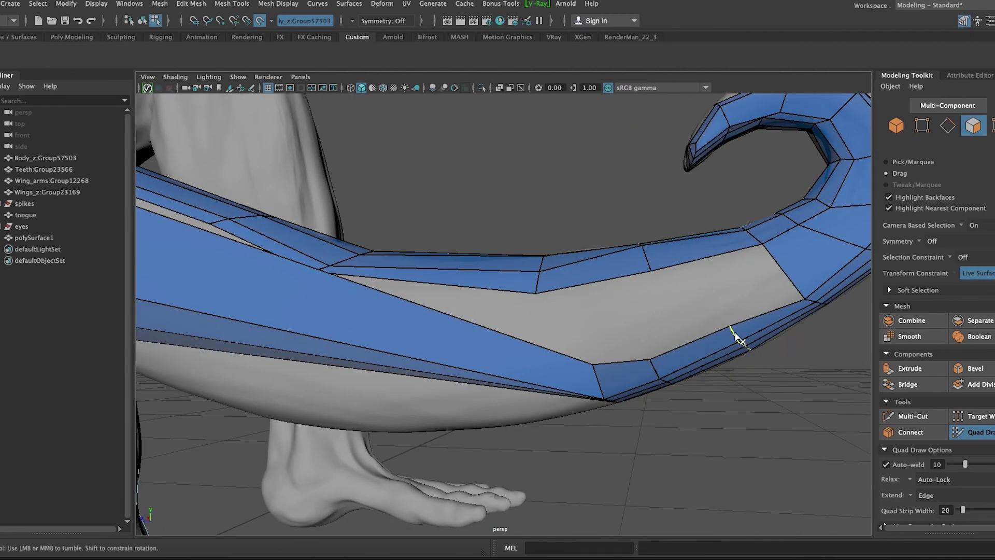
left_click(720, 320, "shift")
mouse_move(661, 427)
left_mouse_down("alt")
mouse_move(633, 384)
mouse_move(617, 240)
mouse_move(582, 396)
left_mouse_up("alt")
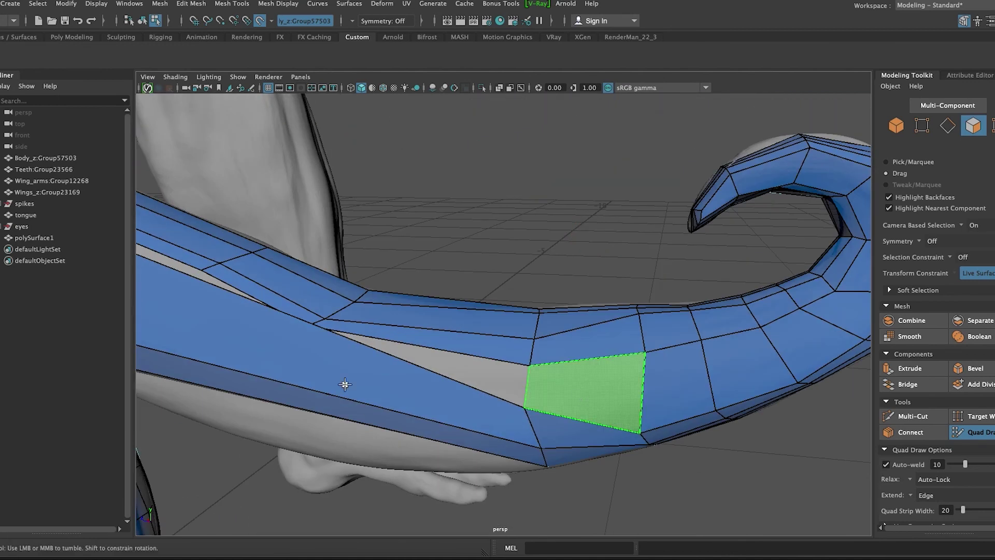
Fill the grey strip between the arm and tail with several quads.
left_click_drag(345, 384, 396, 466, "alt")
left_click(392, 451, "ctrl")
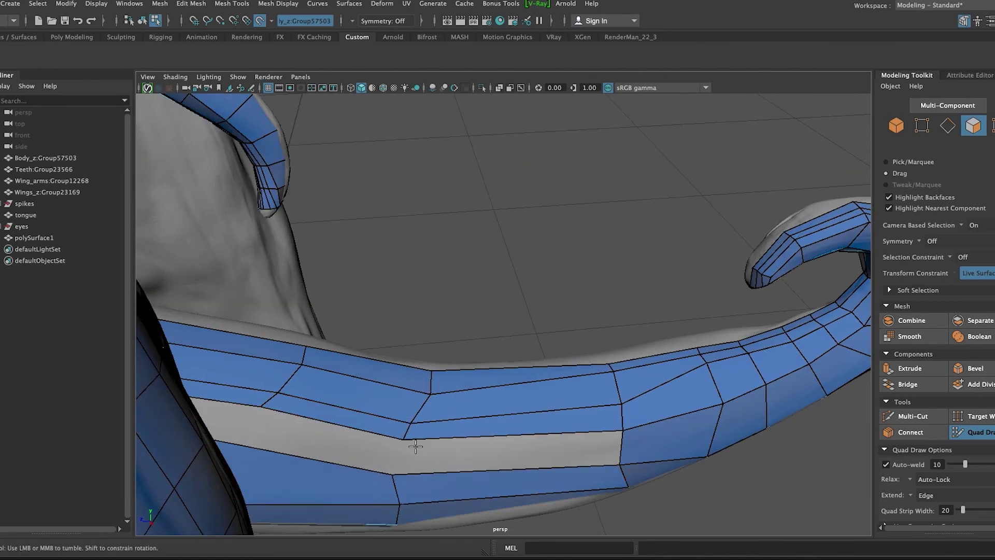
left_click(513, 459, "shift")
left_click_drag(511, 441, 484, 447, "alt")
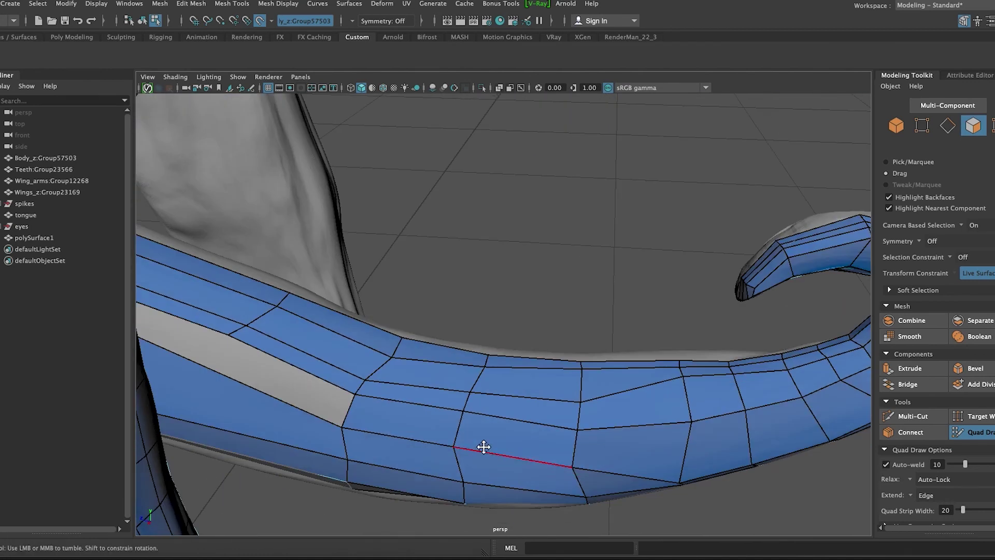
left_click(267, 373, "shift")
left_click_drag(344, 368, 364, 390, "alt")
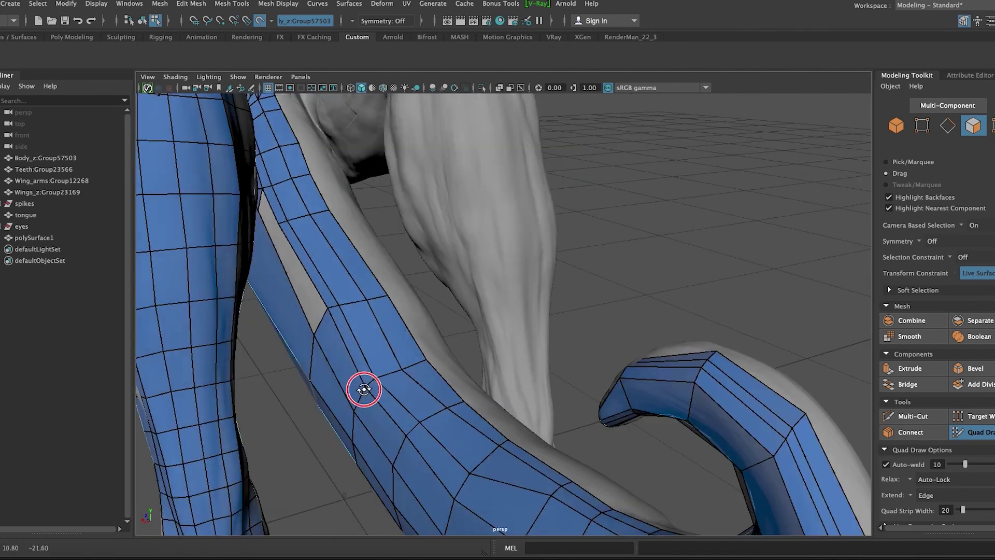
left_click(308, 296, "shift")
Add a quad over the grey strip near the leg, then orbit around the leg.
mouse_move(307, 296)
left_mouse_down("alt")
mouse_move(298, 337)
mouse_move(240, 231)
left_mouse_up("alt")
mouse_move(240, 231)
right_mouse_down("alt")
mouse_move(265, 223)
mouse_move(381, 382)
right_mouse_up("alt")
left_click(367, 280, "shift")
right_click_drag(367, 280, 368, 344, "alt")
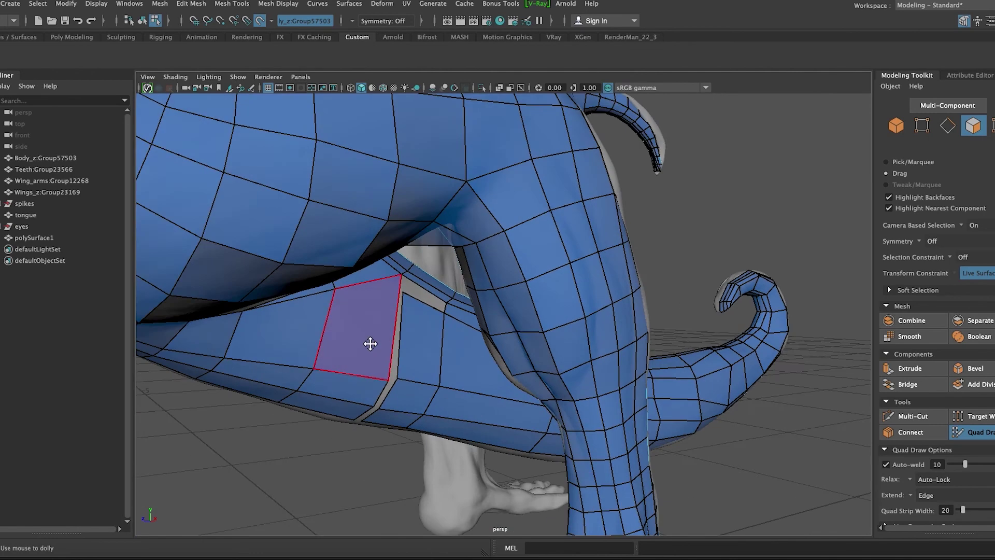
left_click_drag(368, 345, 372, 306, "alt")
scroll(343, 281, "up", 5)
right_click_drag(359, 277, 301, 422, "alt")
left_click_drag(300, 422, 335, 389, "alt")
Review the whole blue creature and the torso, then close in on the tail.
right_click_drag(258, 307, 311, 318, "alt")
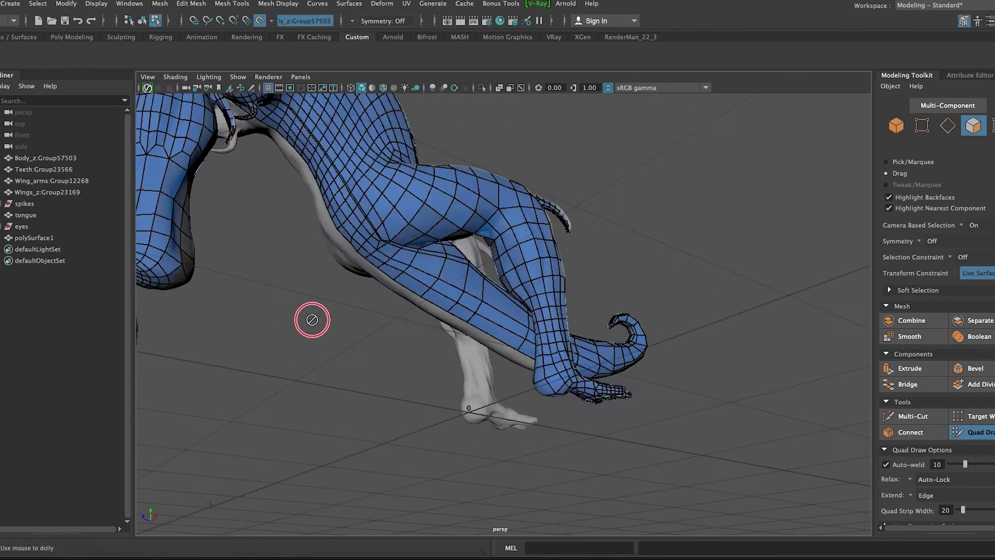
left_click_drag(311, 318, 373, 336, "alt")
right_click_drag(372, 335, 410, 375, "alt")
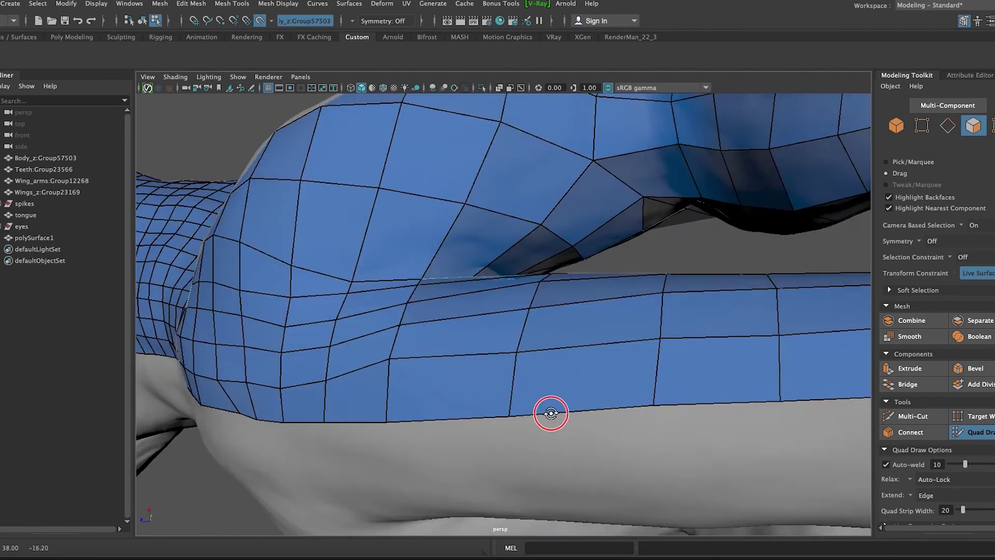
right_click_drag(551, 372, 556, 467, "alt")
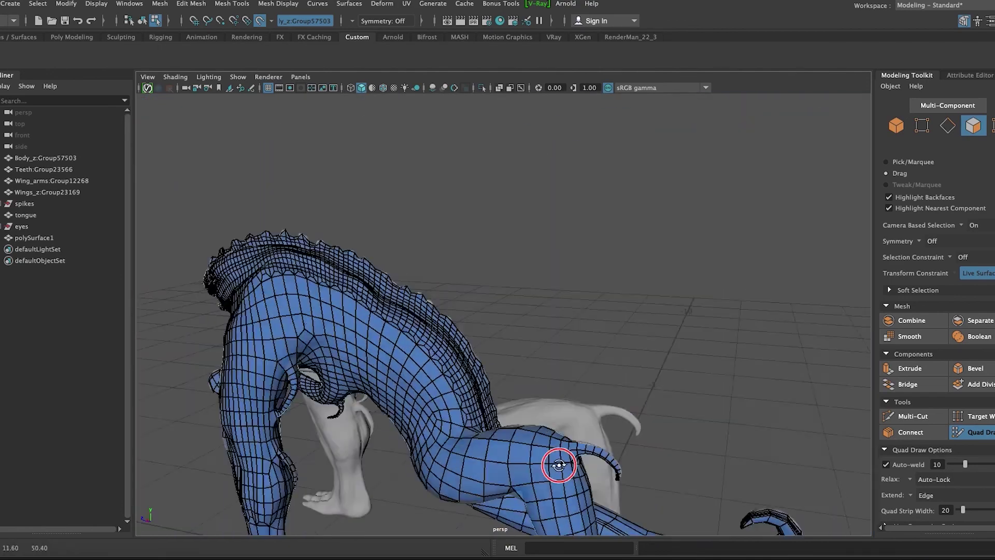
left_click_drag(555, 467, 607, 491, "alt")
scroll(524, 445, "up", 5)
left_click_drag(524, 445, 539, 413, "alt")
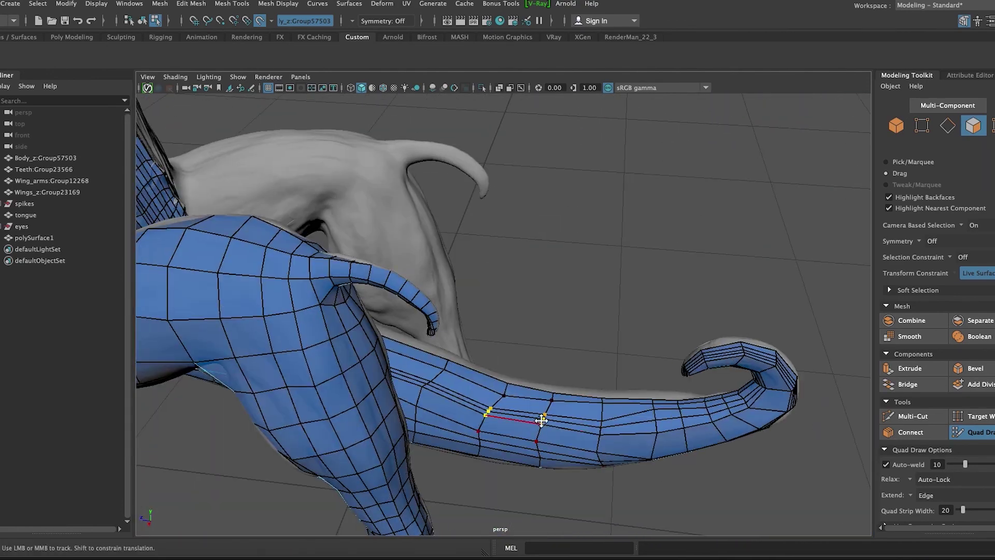
scroll(715, 406, "up", 5)
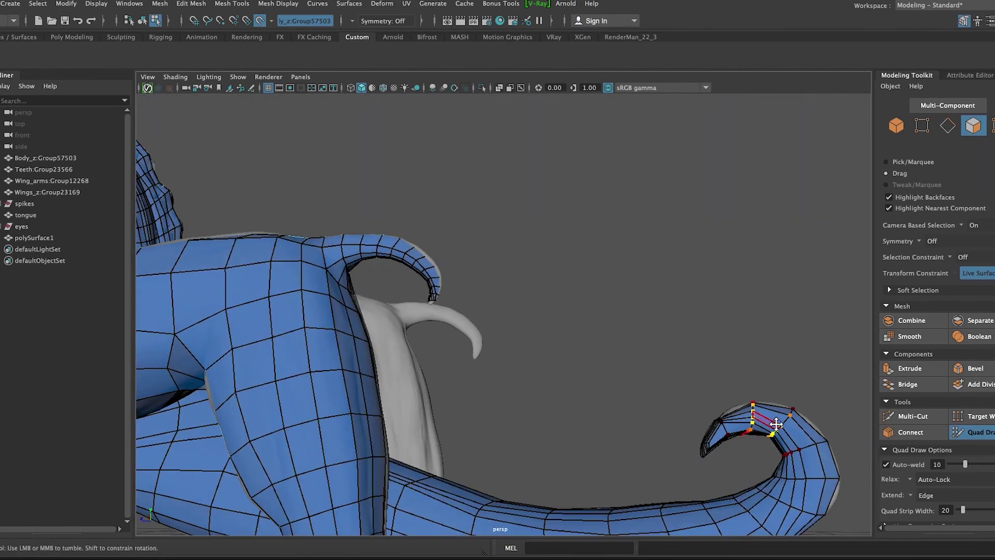
middle_click_drag(776, 424, 629, 349, "alt")
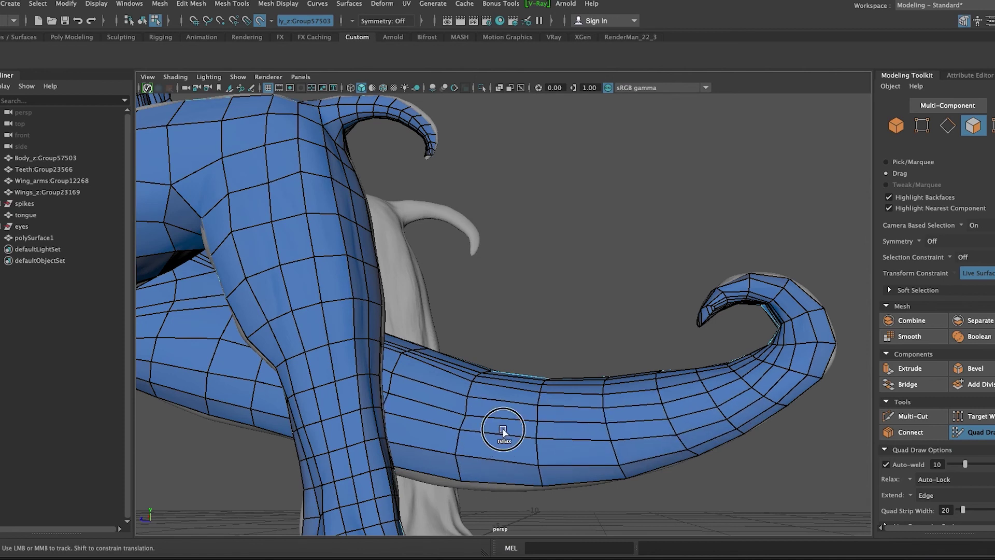
Relax the quads around the arm fold and upper arm.
left_click_drag(595, 451, 667, 289, "alt")
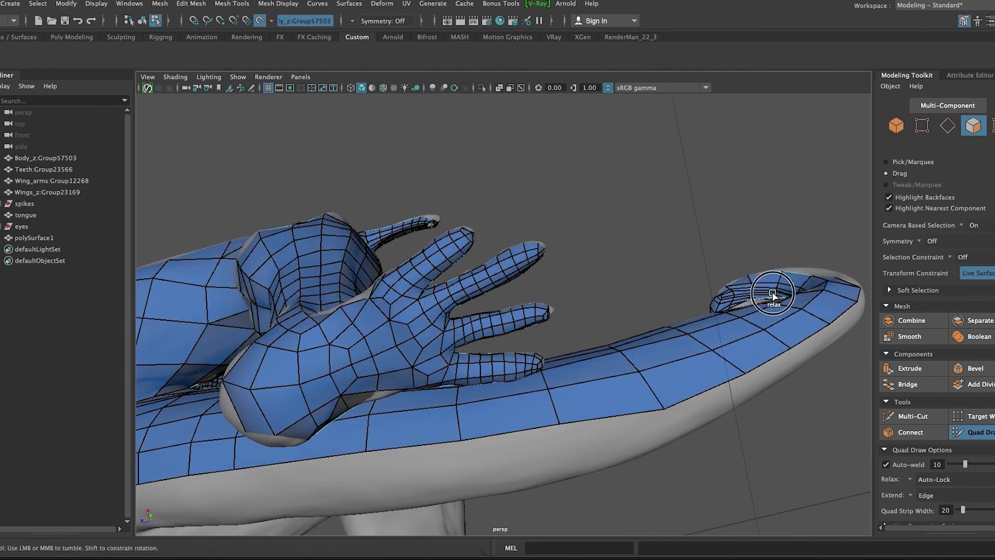
mouse_move(484, 413)
left_mouse_down("alt")
mouse_move(367, 316)
mouse_move(749, 378)
mouse_move(502, 162)
mouse_move(733, 203)
left_mouse_up("alt")
middle_click_drag(733, 202, 431, 323, "alt")
mouse_move(431, 323)
left_mouse_down("shift")
mouse_move(329, 278)
mouse_move(238, 324)
mouse_move(496, 249)
left_mouse_up("shift")
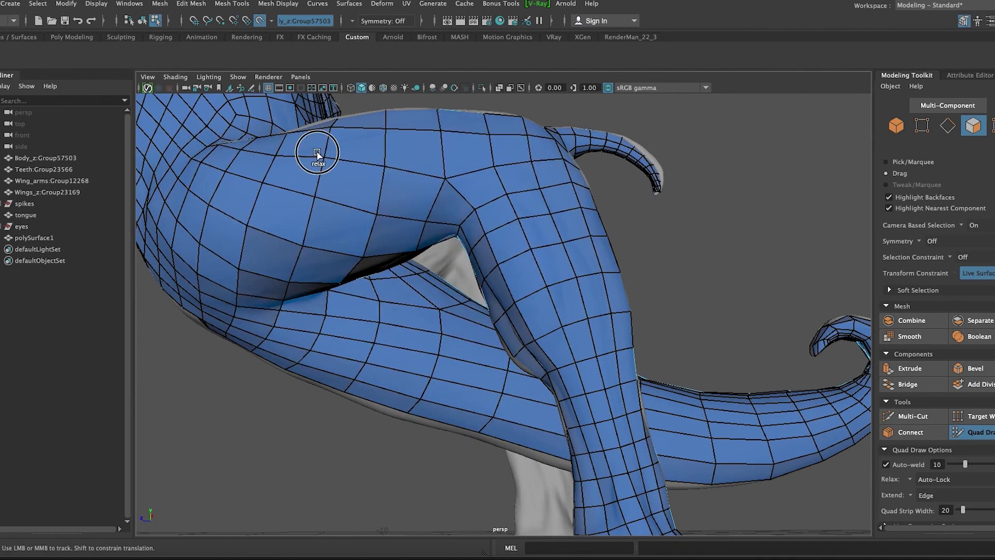
mouse_move(571, 435)
left_mouse_down("alt")
mouse_move(502, 201)
mouse_move(267, 360)
mouse_move(522, 296)
mouse_move(645, 233)
left_mouse_up("alt")
mouse_move(327, 305)
left_mouse_down("alt")
mouse_move(674, 225)
mouse_move(567, 333)
mouse_move(534, 182)
mouse_move(357, 368)
left_mouse_up("alt")
Relax the quads running from the neck toward the body.
left_click_drag(655, 271, 498, 176, "alt")
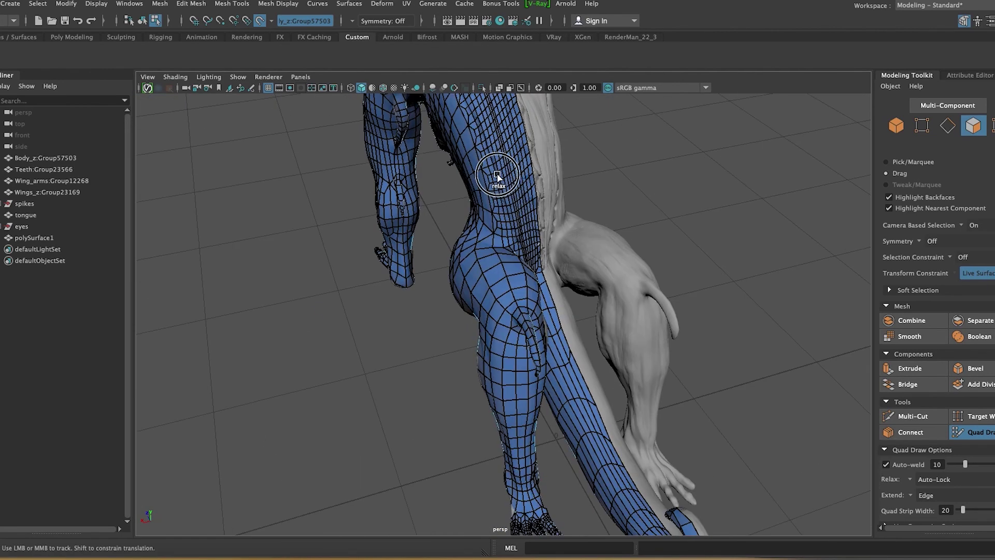
right_click_drag(515, 151, 526, 200, "alt")
middle_click_drag(504, 118, 564, 433, "alt")
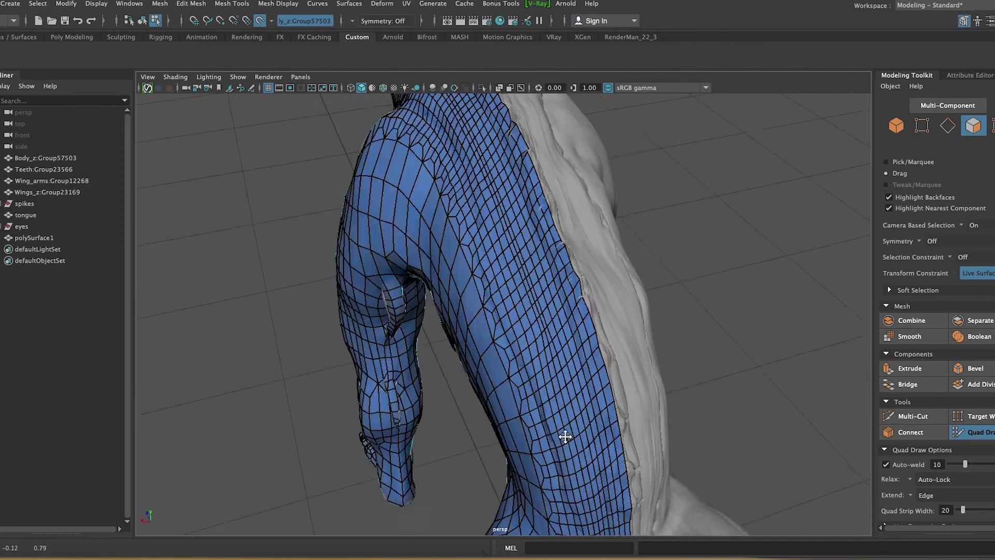
left_click_drag(449, 107, 456, 351, "alt")
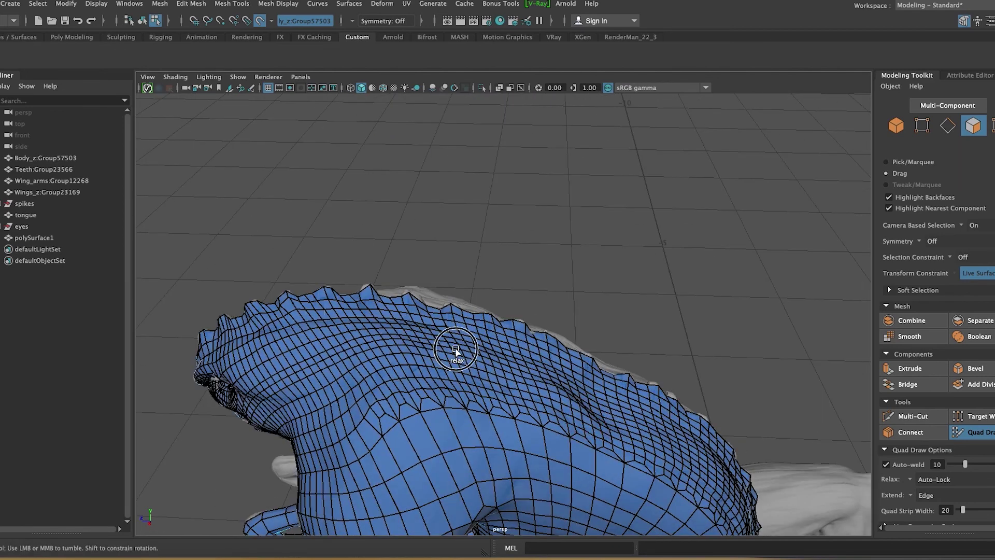
left_click_drag(281, 392, 605, 439, "shift")
Work over the face, mouth corner and jaw quads, undoing the last edit.
mouse_move(490, 355)
left_mouse_down("alt")
mouse_move(438, 311)
mouse_move(504, 337)
left_mouse_up("alt")
mouse_move(513, 299)
left_mouse_down("alt")
mouse_move(477, 333)
mouse_move(411, 273)
left_mouse_up("alt")
mouse_move(500, 145)
left_mouse_down("alt")
mouse_move(506, 278)
mouse_move(400, 230)
left_mouse_up("alt")
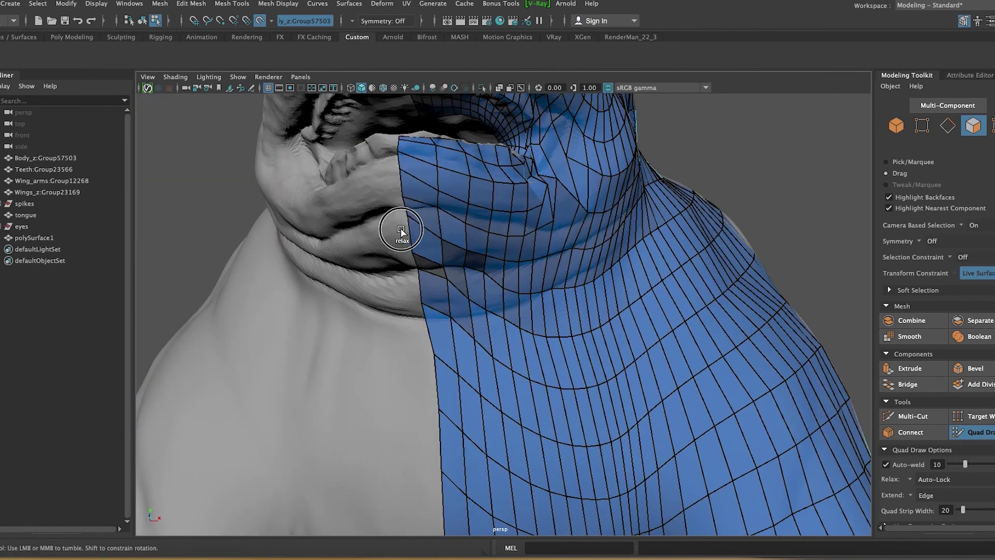
mouse_move(507, 252)
left_mouse_down("alt")
mouse_move(436, 231)
mouse_move(296, 324)
mouse_move(469, 315)
mouse_move(412, 263)
mouse_move(511, 291)
mouse_move(437, 371)
mouse_move(512, 403)
mouse_move(256, 355)
mouse_move(422, 388)
mouse_move(422, 406)
mouse_move(364, 307)
left_mouse_up("alt")
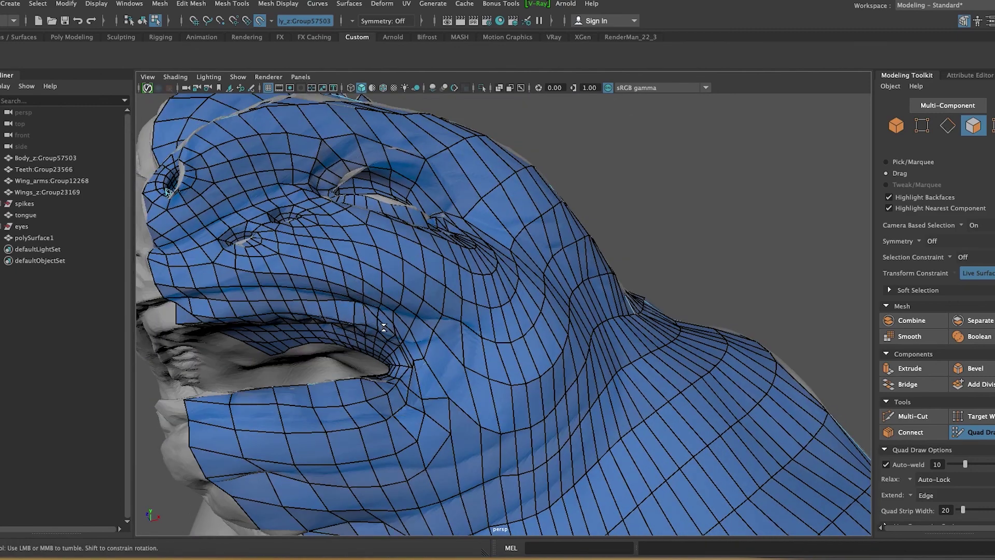
right_click_drag(383, 327, 363, 317, "alt")
middle_click_drag(363, 317, 355, 312, "alt")
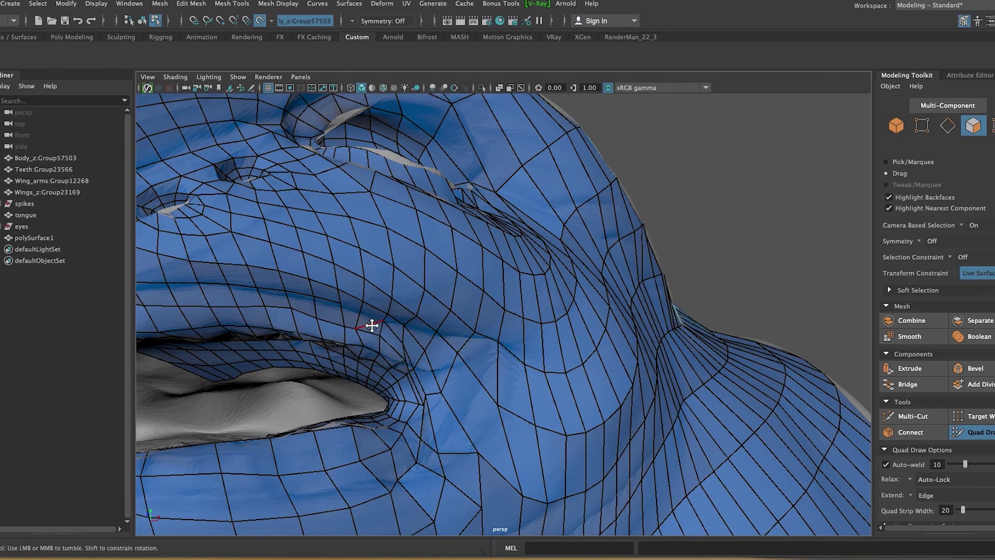
mouse_move(409, 351)
left_mouse_down("alt")
mouse_move(420, 340)
mouse_move(338, 269)
left_mouse_up("alt")
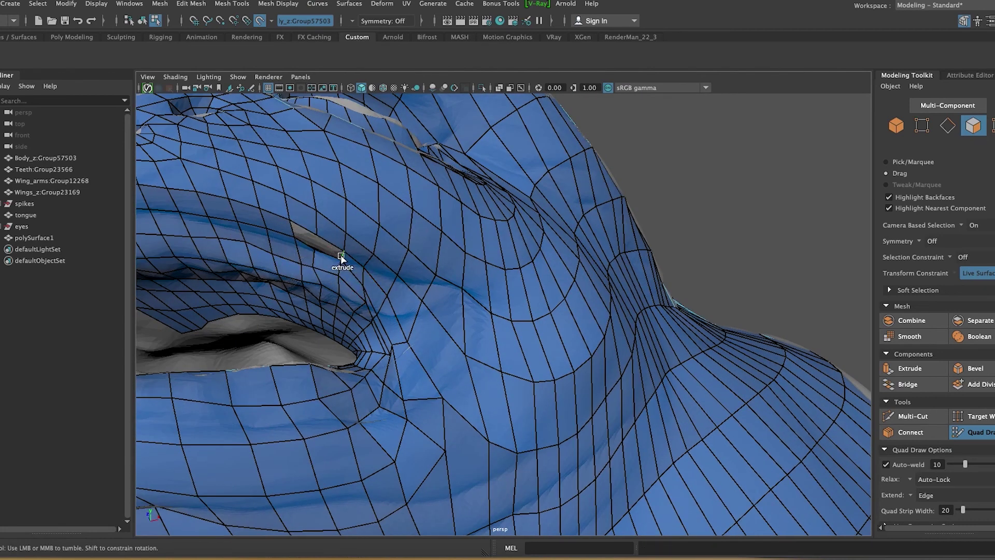
mouse_move(437, 281)
left_mouse_down("alt")
mouse_move(380, 289)
mouse_move(434, 304)
mouse_move(417, 342)
mouse_move(627, 423)
mouse_move(661, 456)
mouse_move(478, 391)
mouse_move(493, 217)
mouse_move(567, 363)
mouse_move(329, 366)
mouse_move(334, 396)
mouse_move(604, 407)
mouse_move(642, 389)
left_mouse_up("alt")
key("ctrl+z")
Review the leg and save the scene as alien_retopo.mb.
right_click_drag(642, 389, 586, 375, "alt")
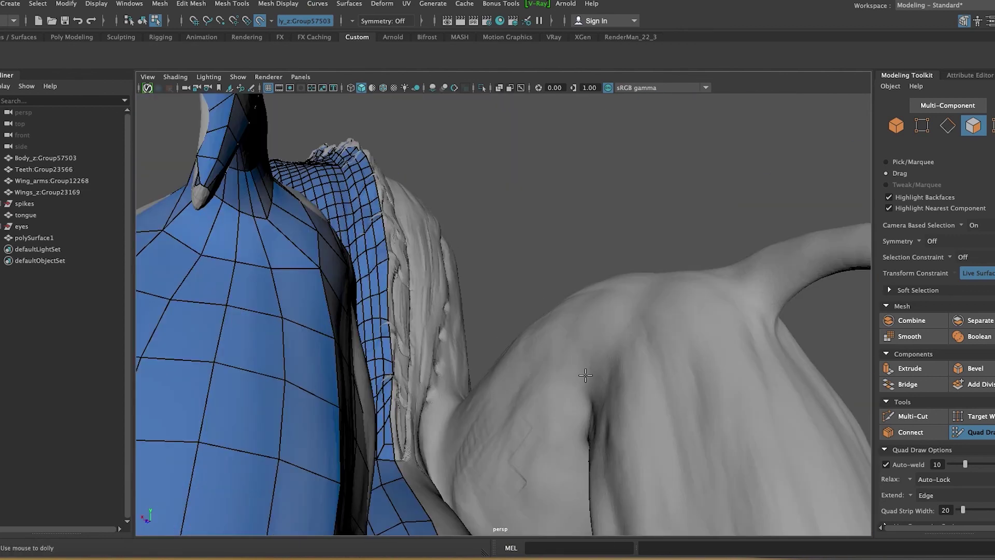
left_click_drag(586, 375, 577, 390, "alt")
middle_click_drag(373, 514, 399, 358, "alt")
mouse_move(394, 482)
left_mouse_down("alt")
mouse_move(346, 416)
mouse_move(363, 438)
left_mouse_up("alt")
scroll(435, 329, "down", 2)
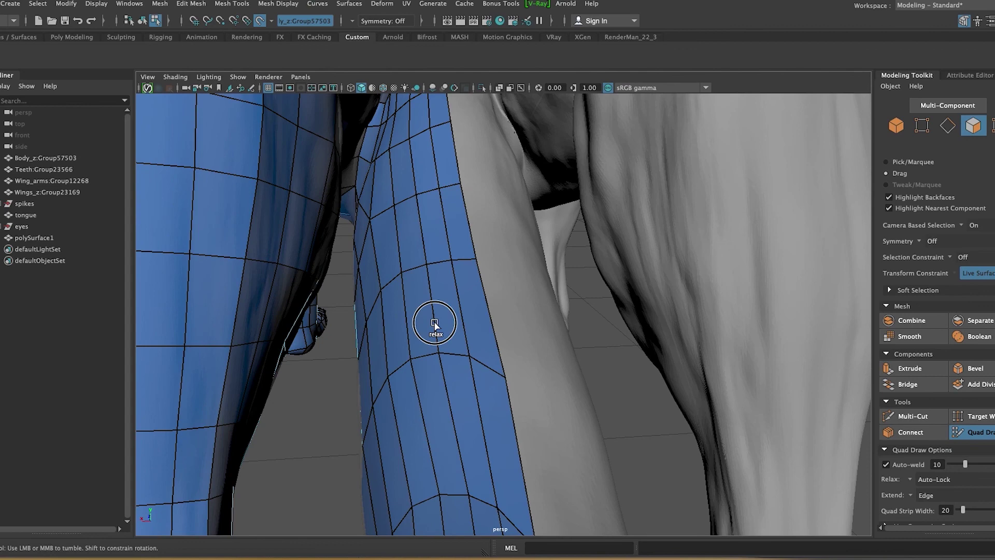
scroll(422, 445, "down", 5)
scroll(469, 352, "up", 3)
mouse_move(302, 463)
left_mouse_down("alt")
mouse_move(333, 484)
mouse_move(409, 234)
left_mouse_up("alt")
key("ctrl+s")
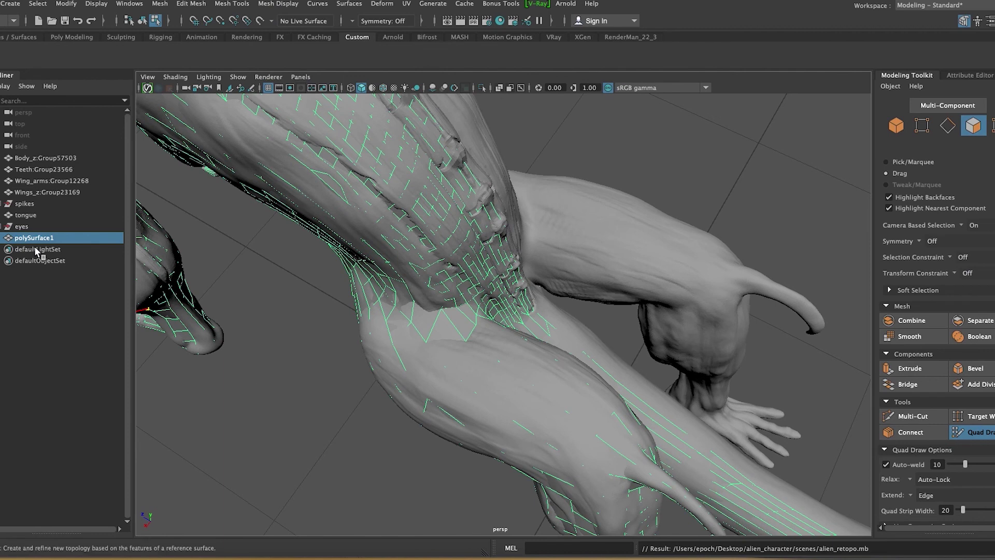
Leave Quad Draw, isolate the retopology mesh, and fill the hole in the horn.
key("q")
key("ctrl+z")
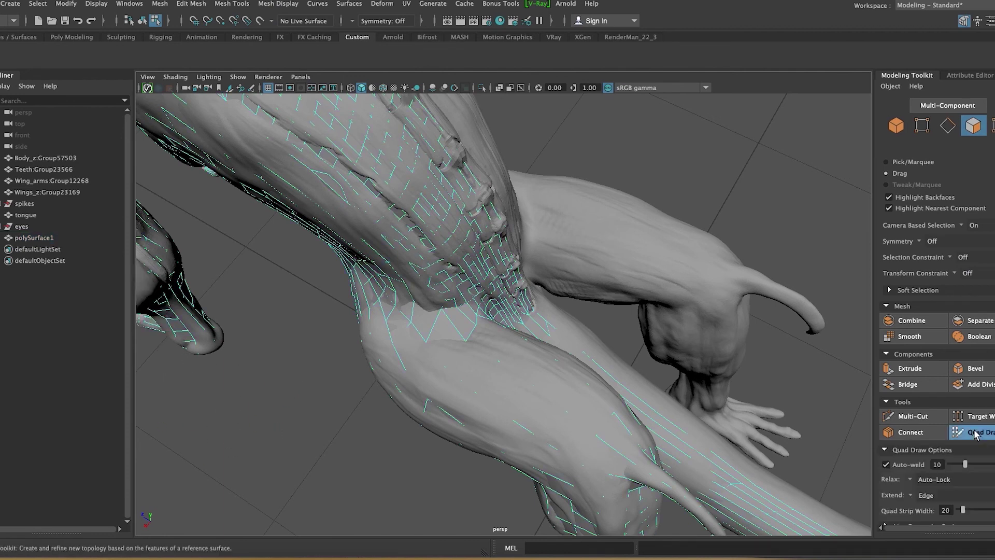
key("ctrl+z")
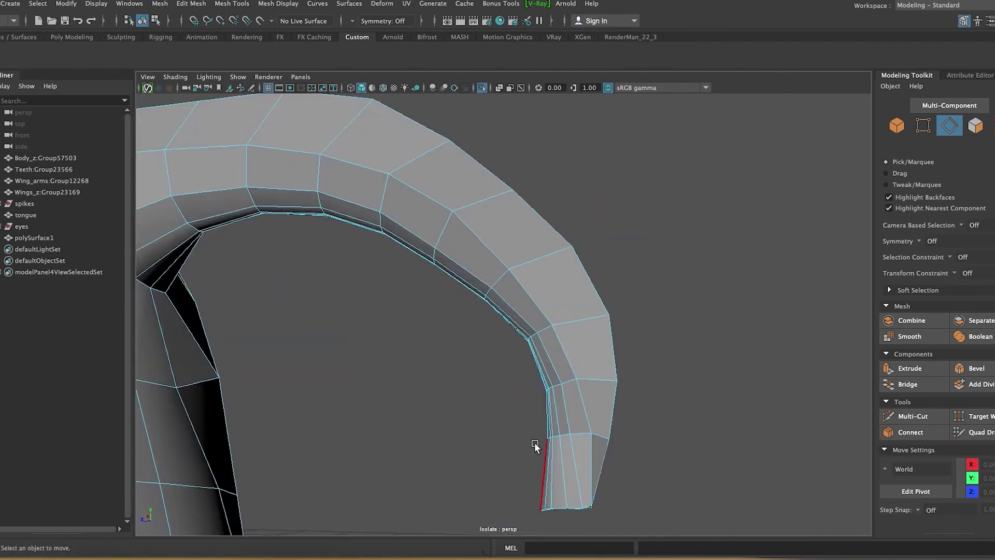
mouse_move(411, 372)
left_mouse_down("alt")
mouse_move(647, 420)
mouse_move(522, 357)
left_mouse_up("alt")
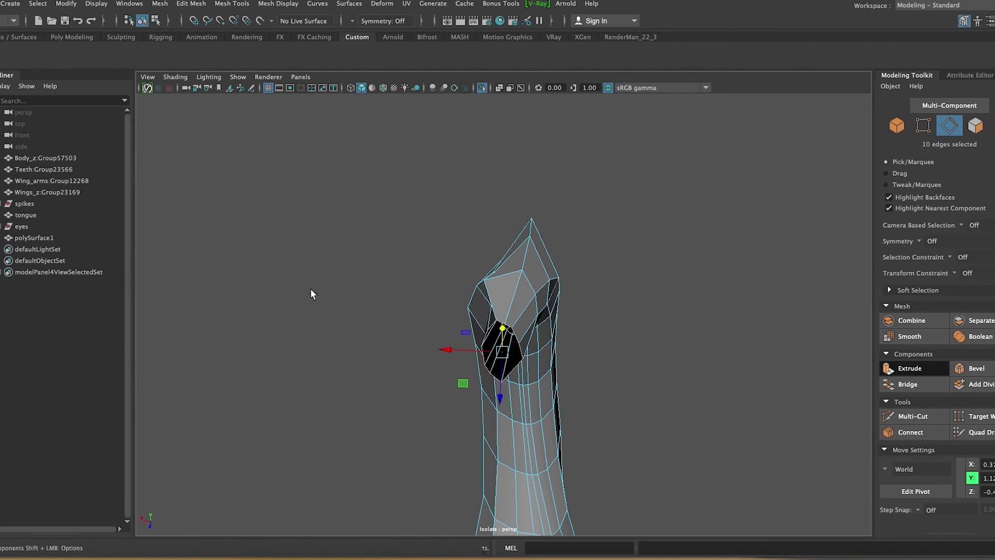
left_click(160, 4)
left_click(179, 85)
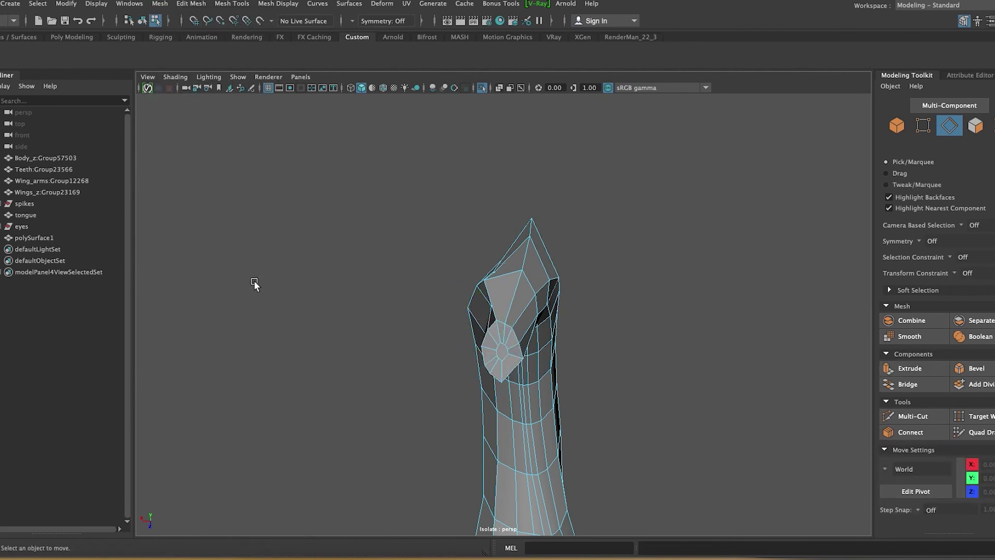
mouse_move(499, 355)
left_mouse_down("alt")
mouse_move(416, 392)
mouse_move(493, 400)
left_mouse_up("alt")
Cut new edges into the horn, then select the faces at the horn tip.
left_click(913, 415)
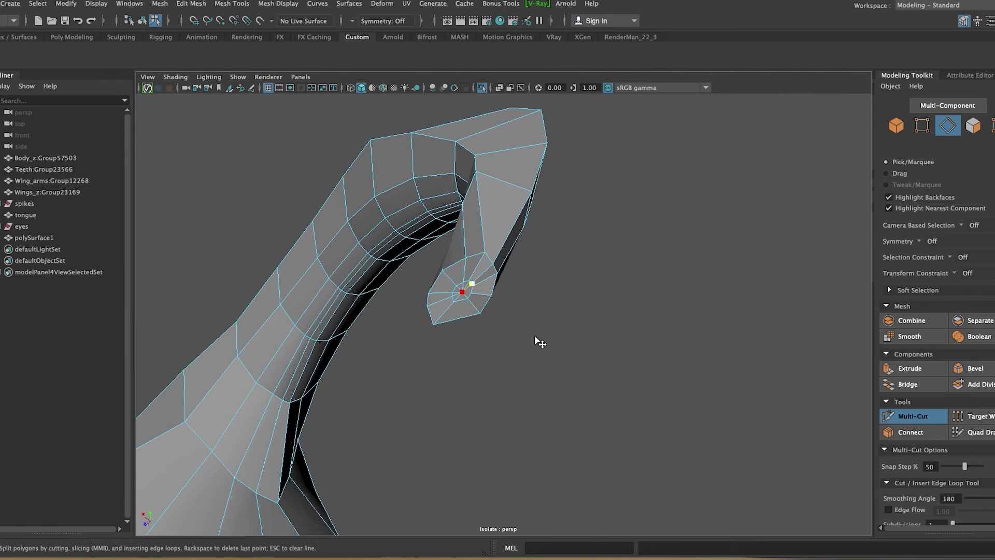
key("q")
right_click_drag(460, 306, 443, 287)
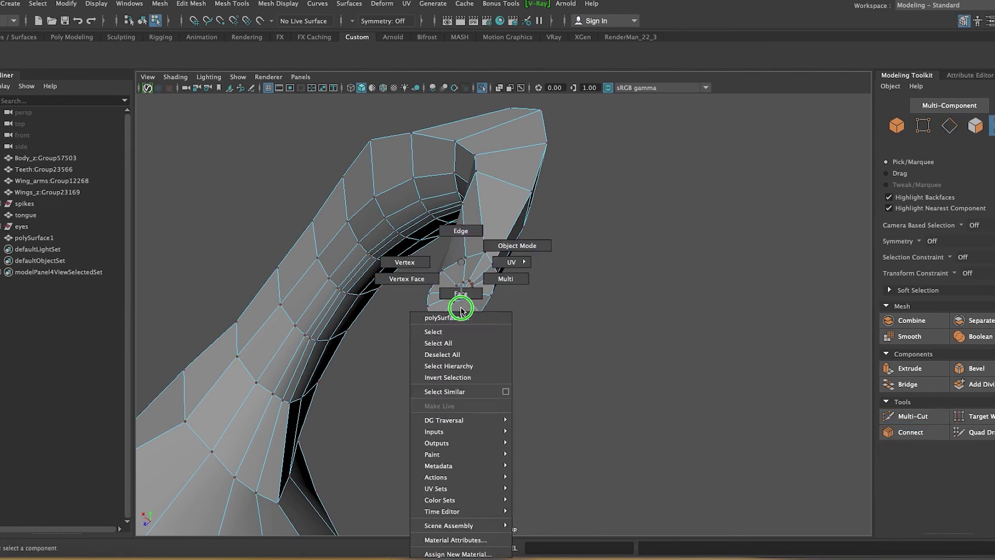
mouse_move(512, 331)
left_mouse_down("alt")
mouse_move(422, 304)
mouse_move(424, 290)
left_mouse_up("alt")
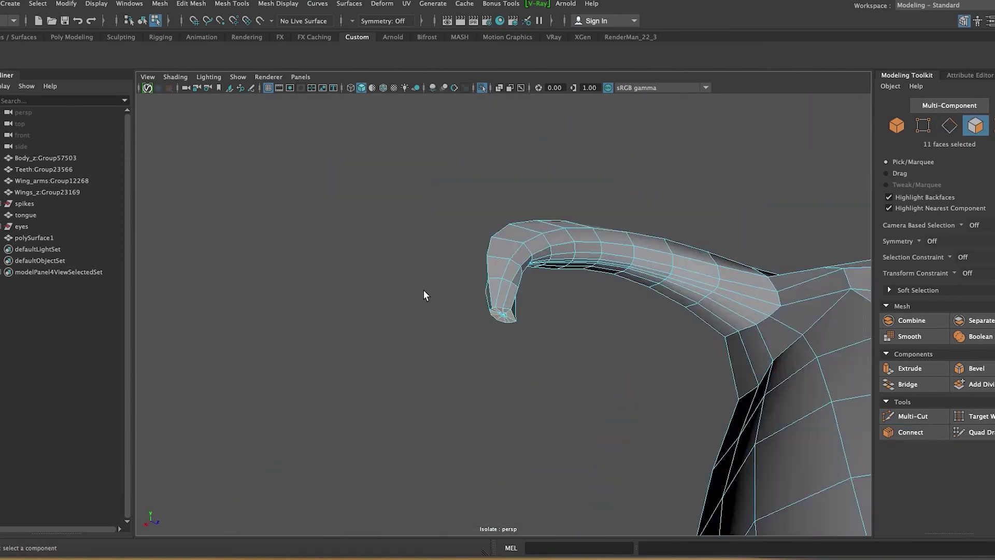
left_click(548, 369, "shift")
mouse_move(549, 369)
left_mouse_down("alt")
mouse_move(601, 439)
mouse_move(472, 256)
left_mouse_up("alt")
Bridge the selected border edges with new faces and scale them.
left_click(470, 193)
key("f")
mouse_move(469, 189)
left_mouse_down("alt")
mouse_move(564, 355)
mouse_move(543, 387)
left_mouse_up("alt")
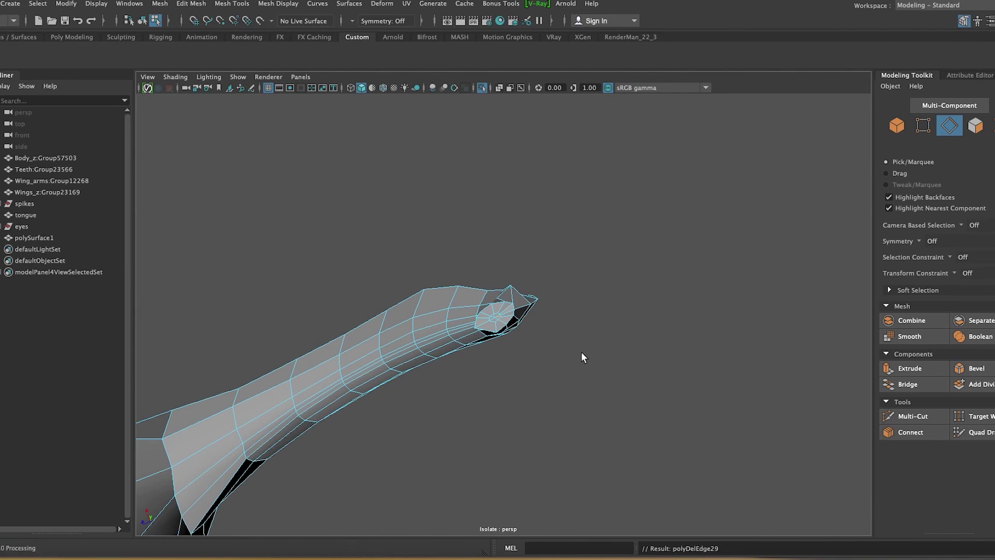
mouse_move(565, 350)
left_mouse_down("alt")
mouse_move(511, 363)
mouse_move(402, 435)
mouse_move(422, 390)
mouse_move(643, 210)
mouse_move(706, 250)
mouse_move(676, 266)
mouse_move(660, 305)
mouse_move(542, 329)
mouse_move(633, 334)
mouse_move(440, 417)
left_mouse_up("alt")
left_click(911, 385)
key("r")
key("f")
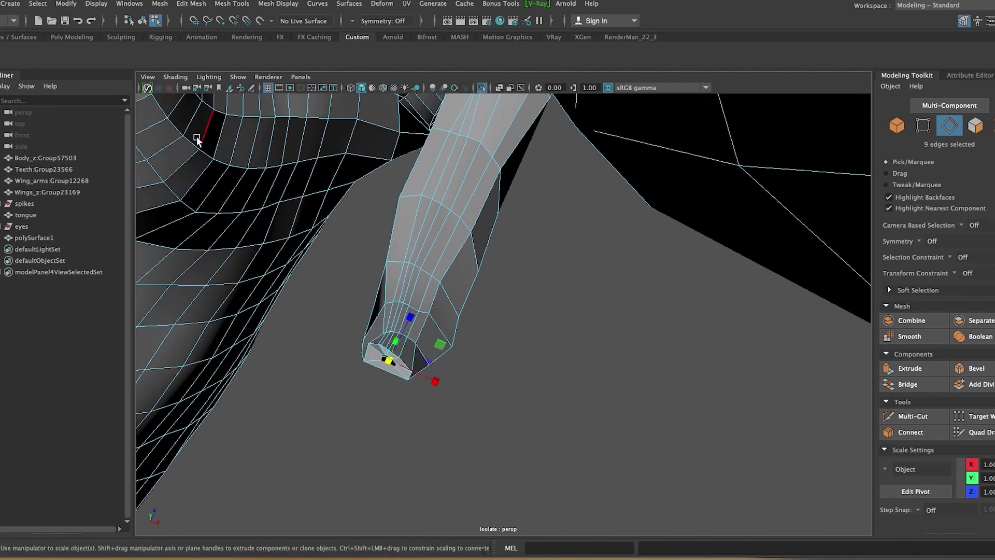
Clear the bridge selection and return to the horn tip in vertex move mode.
left_click(333, 394)
mouse_move(333, 394)
left_mouse_down("alt")
mouse_move(455, 321)
mouse_move(461, 356)
mouse_move(465, 307)
mouse_move(444, 311)
mouse_move(474, 300)
left_mouse_up("alt")
key("F9")
mouse_move(474, 300)
right_mouse_down("alt")
mouse_move(392, 337)
mouse_move(394, 359)
right_mouse_up("alt")
key("w")
mouse_move(394, 358)
left_mouse_down("alt")
mouse_move(720, 404)
mouse_move(195, 411)
mouse_move(351, 442)
left_mouse_up("alt")
Select a single vertex on the mesh and inspect it from a low angle.
left_click(583, 412)
left_click_drag(584, 412, 462, 282, "alt")
right_click_drag(463, 283, 463, 231)
mouse_move(463, 231)
left_mouse_down("alt")
mouse_move(549, 289)
mouse_move(456, 412)
mouse_move(534, 413)
mouse_move(507, 296)
mouse_move(478, 349)
left_mouse_up("alt")
key("F9")
left_click(621, 431)
mouse_move(616, 374)
left_mouse_down("alt")
mouse_move(582, 366)
mouse_move(667, 382)
mouse_move(627, 456)
mouse_move(643, 433)
mouse_move(600, 411)
mouse_move(595, 429)
mouse_move(518, 461)
mouse_move(458, 292)
mouse_move(504, 222)
left_mouse_up("alt")
mouse_move(465, 359)
left_mouse_down("alt")
mouse_move(233, 411)
mouse_move(578, 251)
mouse_move(564, 239)
mouse_move(564, 298)
mouse_move(571, 229)
mouse_move(411, 282)
mouse_move(526, 306)
mouse_move(624, 344)
mouse_move(520, 370)
left_mouse_up("alt")
Extrude the eight horn-tip edges into a new row and scale it.
key("F10")
mouse_move(498, 290)
left_mouse_down()
mouse_move(520, 369)
mouse_move(499, 388)
mouse_move(534, 398)
left_mouse_up()
left_click(905, 372)
key("r")
left_click_drag(414, 338, 542, 363, "alt")
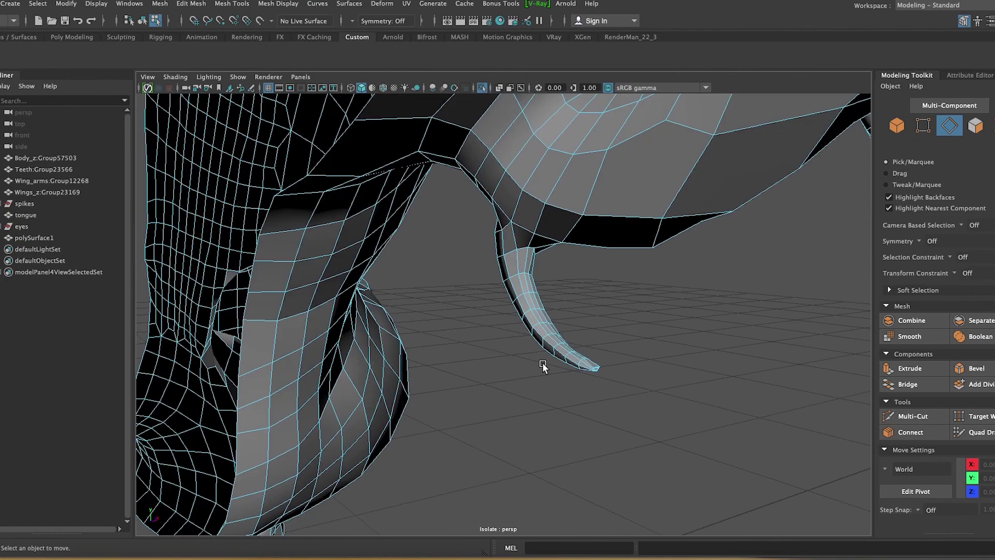
right_click_drag(604, 262, 625, 407)
key("w")
left_click(624, 407)
mouse_move(624, 407)
left_mouse_down("alt")
mouse_move(482, 418)
mouse_move(490, 322)
left_mouse_up("alt")
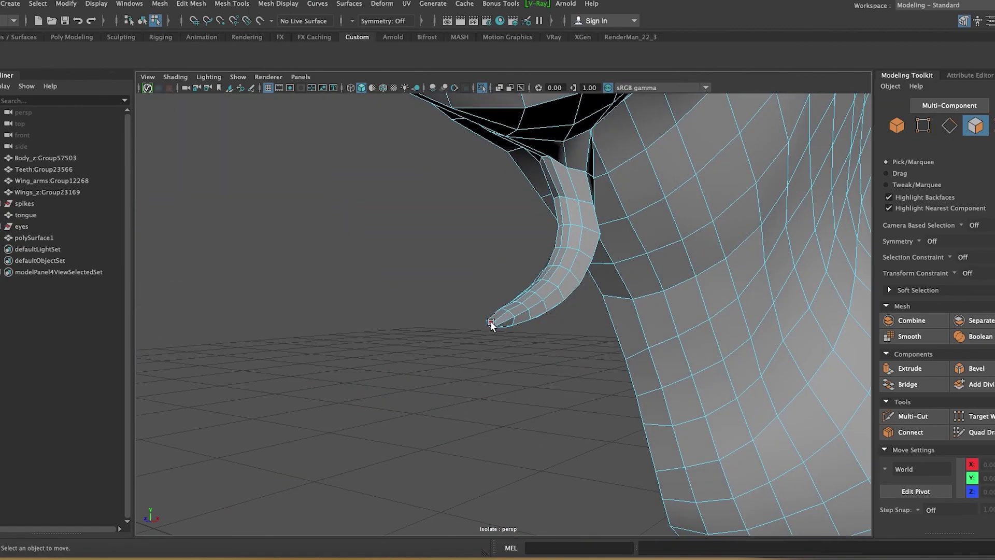
left_click(467, 352)
mouse_move(467, 353)
left_mouse_down("alt")
mouse_move(396, 336)
mouse_move(637, 311)
mouse_move(647, 354)
left_mouse_up("alt")
Multi-Cut a new edge row across the horn tip.
right_click_drag(677, 265, 695, 332, "shift")
mouse_move(748, 296)
right_mouse_down("alt")
mouse_move(617, 243)
mouse_move(633, 189)
right_mouse_up("alt")
mouse_move(633, 189)
left_mouse_down("alt")
mouse_move(591, 228)
mouse_move(639, 312)
left_mouse_up("alt")
left_click(491, 258)
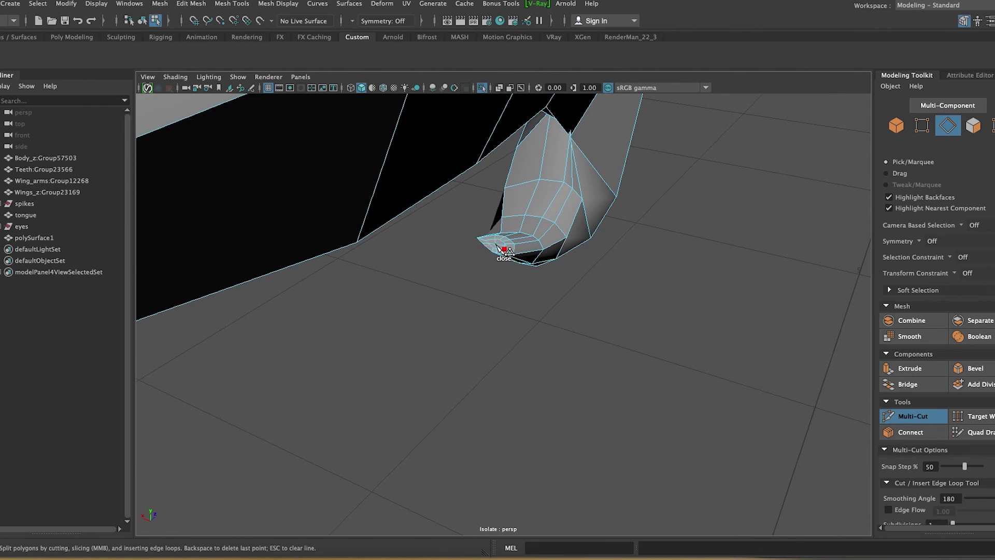
key("q")
mouse_move(518, 353)
left_mouse_down("alt")
mouse_move(477, 371)
mouse_move(382, 322)
left_mouse_up("alt")
right_click_drag(382, 322, 483, 357, "alt")
Target Weld the horn-tip vertices onto one point to close the tip.
key("F9")
mouse_move(483, 356)
left_mouse_down("alt")
mouse_move(435, 378)
mouse_move(438, 333)
left_mouse_up("alt")
right_click_drag(438, 333, 438, 333, "shift")
mouse_move(438, 333)
left_mouse_down("alt")
mouse_move(592, 390)
mouse_move(456, 358)
left_mouse_up("alt")
key("w")
mouse_move(456, 358)
right_mouse_down("alt")
mouse_move(467, 344)
mouse_move(410, 362)
right_mouse_up("alt")
mouse_move(409, 363)
left_mouse_down("alt")
mouse_move(405, 372)
mouse_move(402, 344)
mouse_move(436, 401)
mouse_move(407, 344)
left_mouse_up("alt")
right_click_drag(407, 345, 413, 352, "shift")
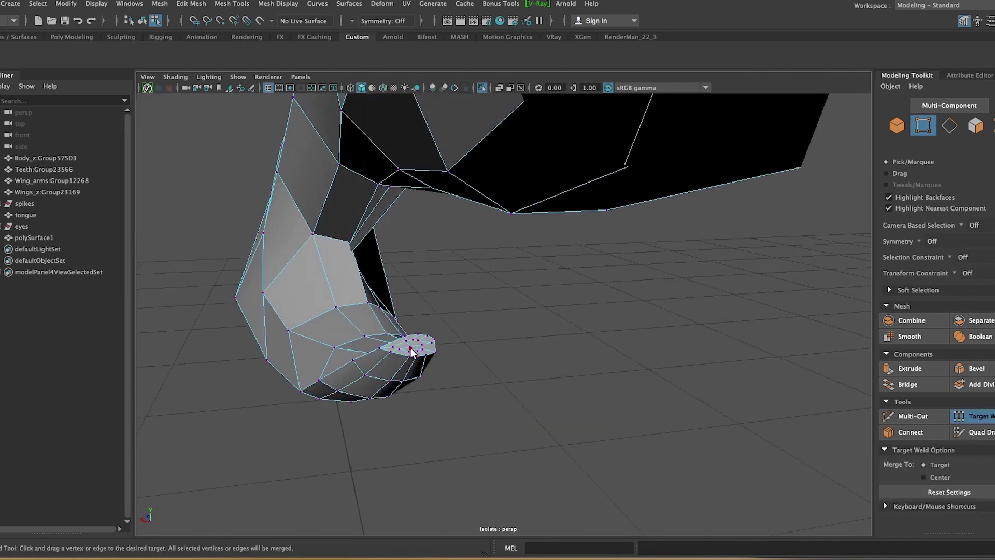
mouse_move(539, 372)
right_mouse_down("alt")
mouse_move(517, 350)
mouse_move(611, 362)
right_mouse_up("alt")
key("F8")
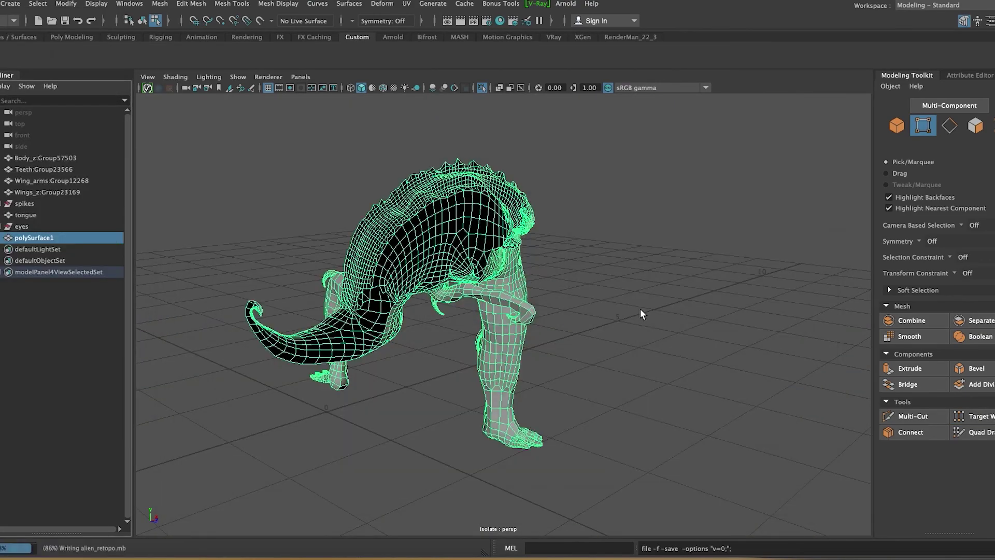
Delete the mesh's construction history and move in on the eye socket.
left_click_drag(549, 342, 619, 345, "alt")
right_click_drag(619, 344, 371, 322, "alt")
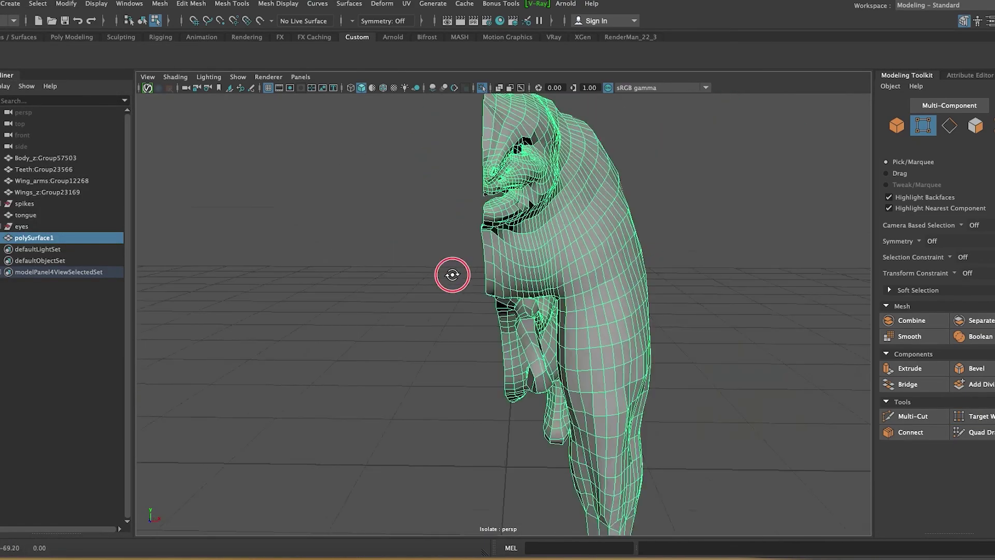
left_click_drag(371, 321, 538, 431, "alt")
Select the eye-rim edge loop and scale it smaller.
key("F10")
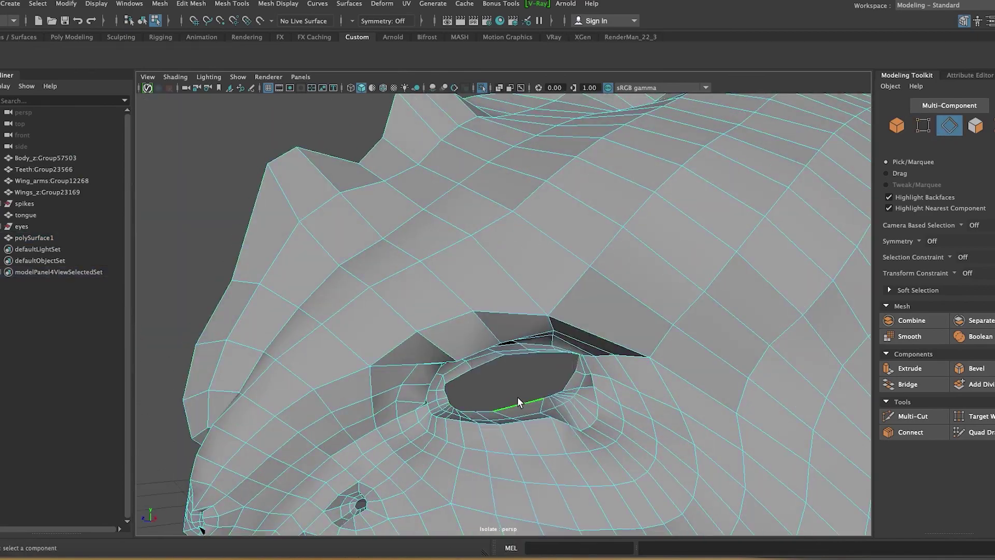
double_click(517, 397)
key("r")
mouse_move(470, 344)
left_mouse_down()
mouse_move(404, 391)
mouse_move(455, 328)
mouse_move(496, 314)
left_mouse_up()
key("f")
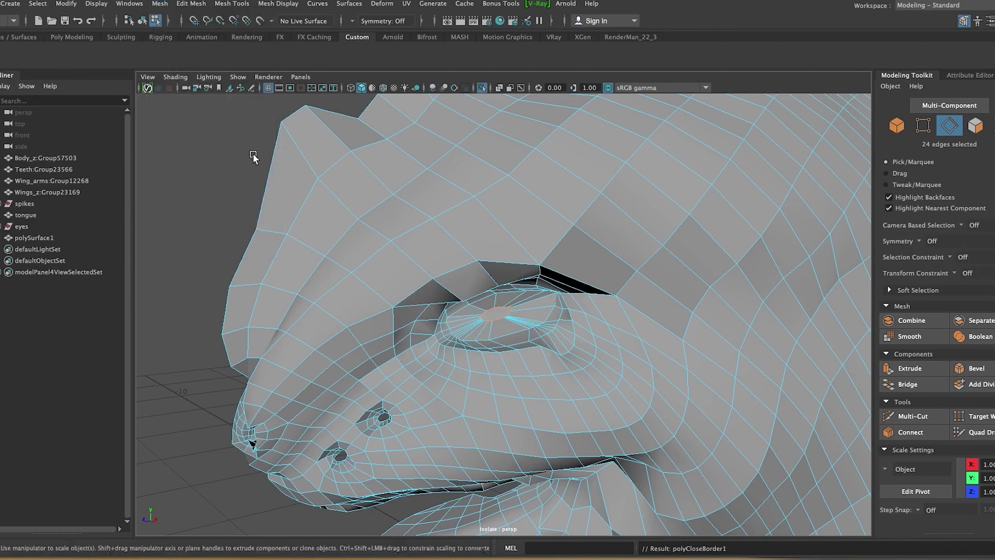
left_click(89, 239)
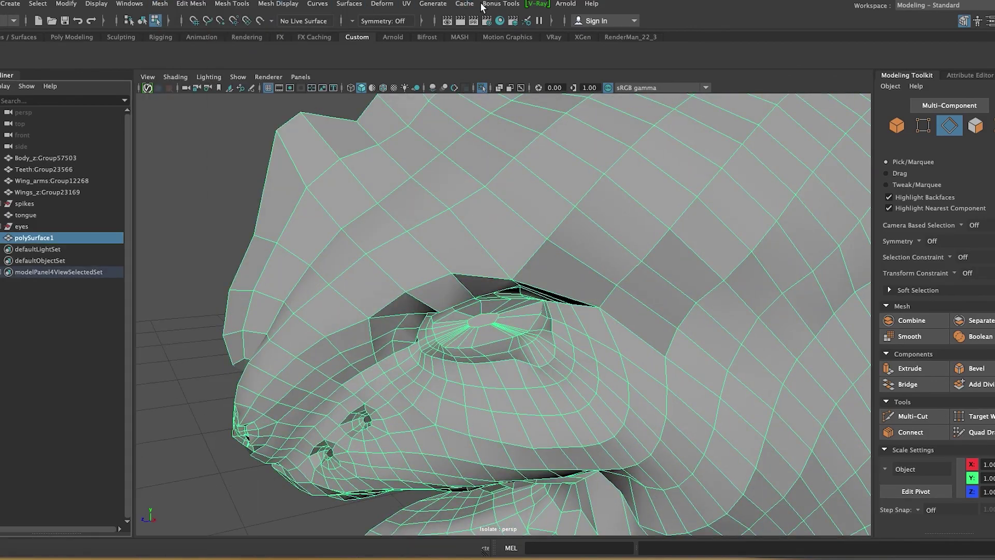
Frame the whole creature and close in on a limb in edge mode.
mouse_move(666, 244)
left_mouse_down("alt")
mouse_move(395, 278)
mouse_move(376, 334)
mouse_move(358, 348)
mouse_move(422, 318)
mouse_move(363, 311)
left_mouse_up("alt")
key("f")
mouse_move(533, 367)
left_mouse_down("alt")
mouse_move(644, 411)
mouse_move(489, 429)
mouse_move(329, 429)
mouse_move(613, 453)
mouse_move(540, 434)
mouse_move(652, 431)
mouse_move(522, 453)
mouse_move(570, 476)
left_mouse_up("alt")
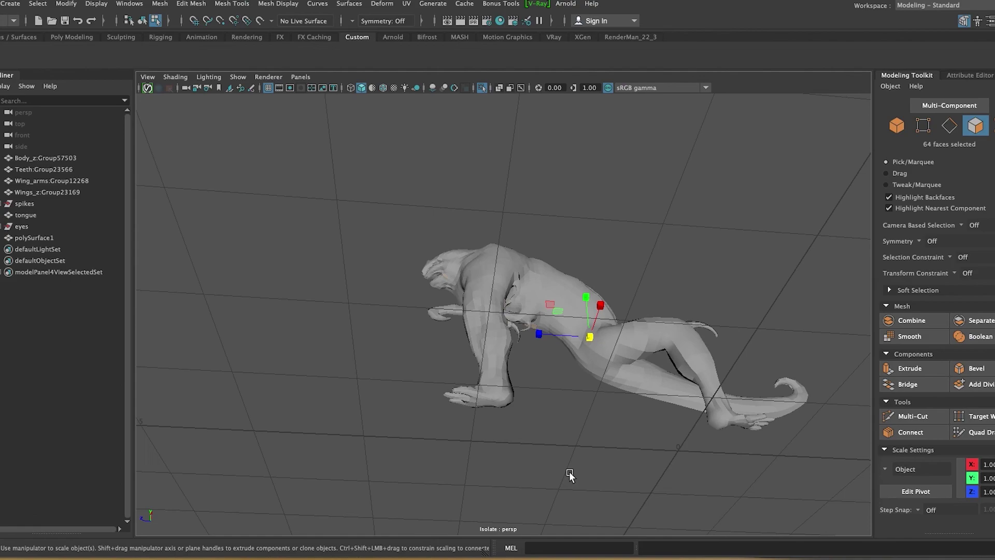
right_click_drag(570, 475, 584, 406, "alt")
key("F8")
mouse_move(206, 337)
left_mouse_down("alt")
mouse_move(384, 408)
mouse_move(344, 300)
mouse_move(386, 282)
mouse_move(645, 362)
mouse_move(666, 271)
mouse_move(608, 366)
mouse_move(422, 399)
left_mouse_up("alt")
key("F10")
Multi-Cut new edges across the shoulder area.
right_click_drag(422, 400, 424, 384, "shift")
mouse_move(424, 384)
left_mouse_down("alt")
mouse_move(407, 355)
mouse_move(456, 300)
mouse_move(396, 383)
mouse_move(525, 294)
mouse_move(439, 342)
left_mouse_up("alt")
left_click_drag(445, 292, 444, 389, "alt")
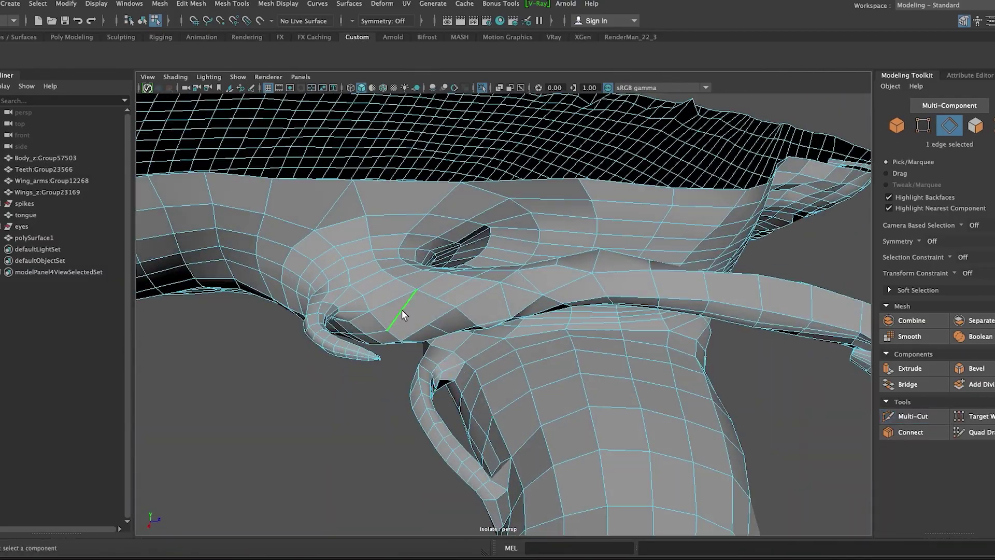
mouse_move(403, 310)
left_mouse_down("alt")
mouse_move(419, 325)
mouse_move(367, 423)
mouse_move(446, 311)
mouse_move(422, 354)
mouse_move(395, 288)
mouse_move(373, 333)
mouse_move(394, 358)
left_mouse_up("alt")
key("w")
key("F9")
Make Body_z:Group57503 the live surface and slide a vertex along it.
key("F8")
left_click(259, 20)
key("F9")
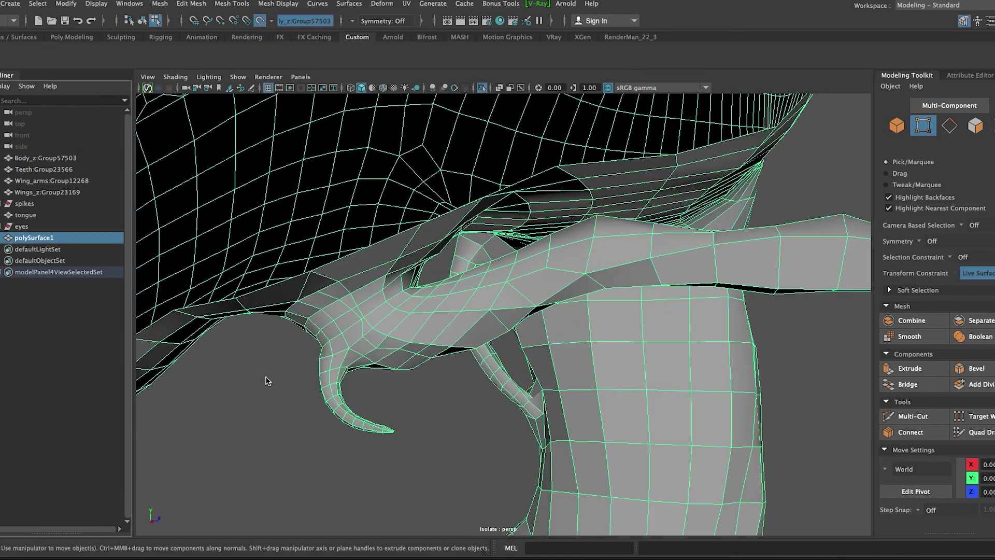
left_click_drag(267, 378, 460, 293, "alt")
left_click_drag(392, 318, 386, 311)
left_click_drag(386, 311, 365, 285, "alt")
Multi-Cut a new edge through the neck of polySurface1, then start Quad Draw.
mouse_move(255, 367)
left_mouse_down("alt")
mouse_move(406, 389)
mouse_move(413, 396)
mouse_move(371, 466)
mouse_move(358, 347)
mouse_move(607, 413)
mouse_move(362, 358)
mouse_move(278, 397)
mouse_move(300, 397)
mouse_move(258, 247)
left_mouse_up("alt")
mouse_move(269, 328)
left_mouse_down("alt")
mouse_move(251, 416)
mouse_move(695, 296)
mouse_move(35, 237)
left_mouse_up("alt")
left_click(36, 237)
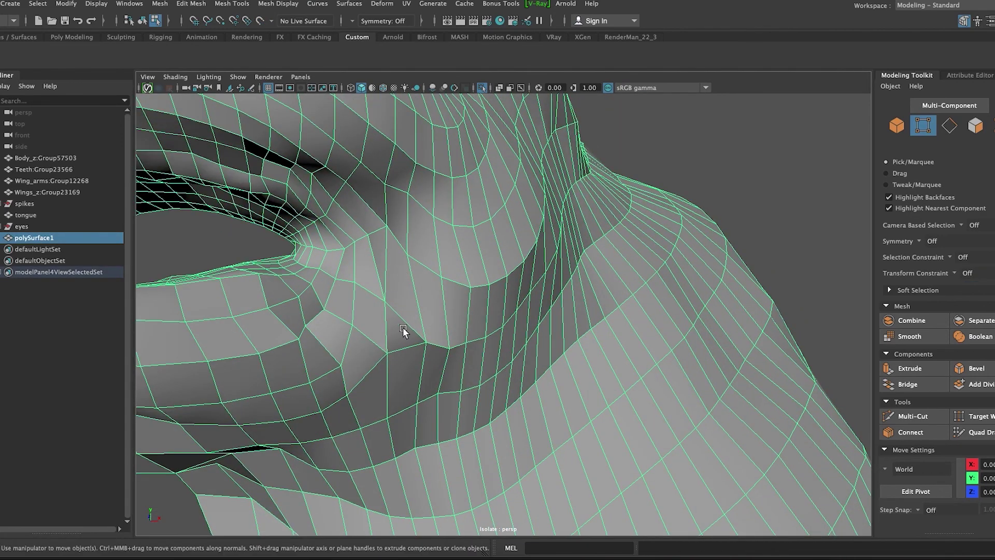
key("F10")
left_click_drag(376, 274, 434, 359, "alt")
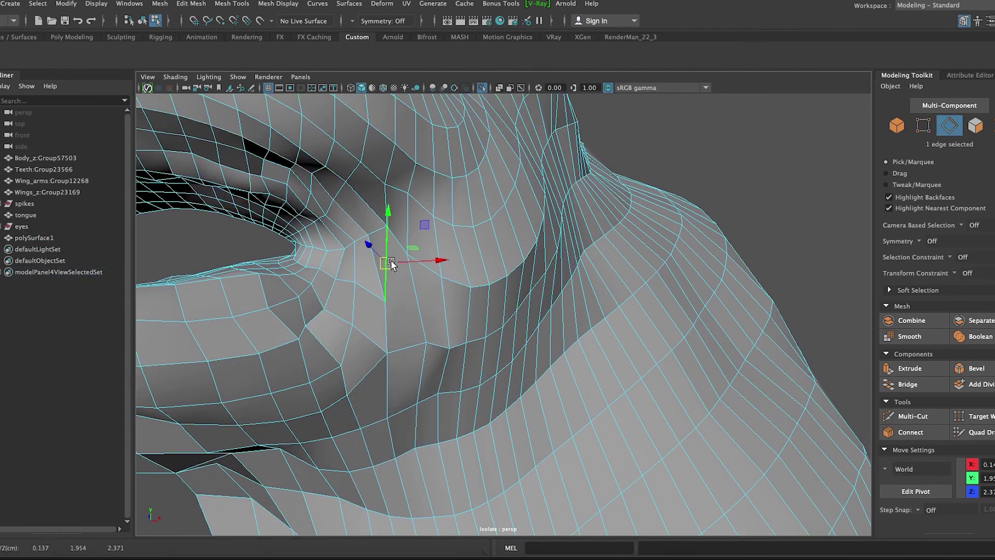
left_click(902, 413)
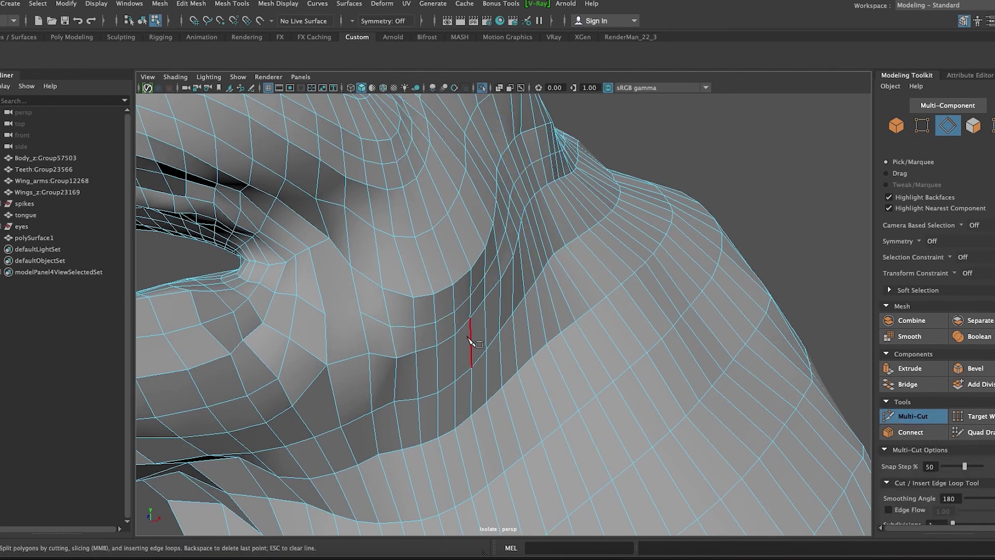
key("Return")
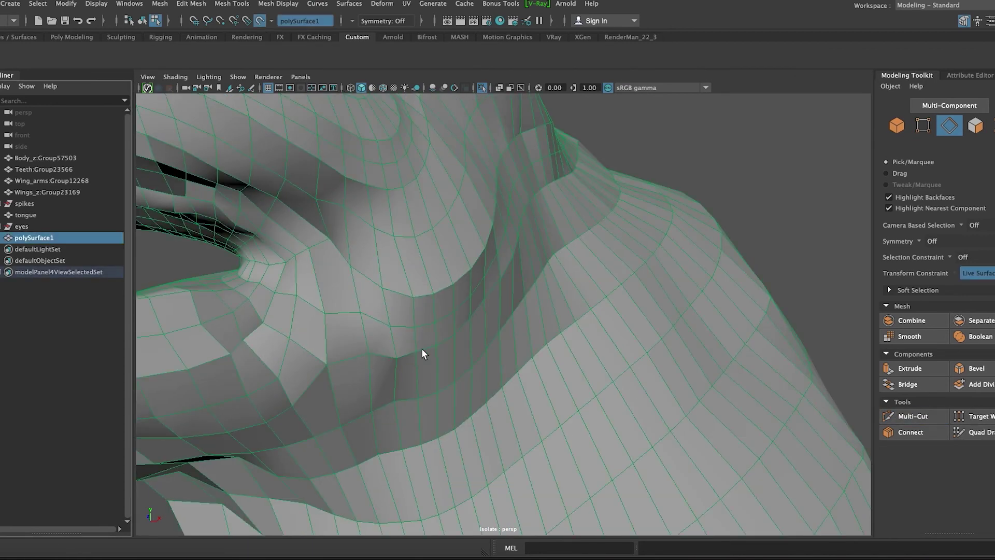
left_click(974, 433)
Pick the mesh for Quad Draw and inspect the blue quads on the head and neck.
left_click(415, 301)
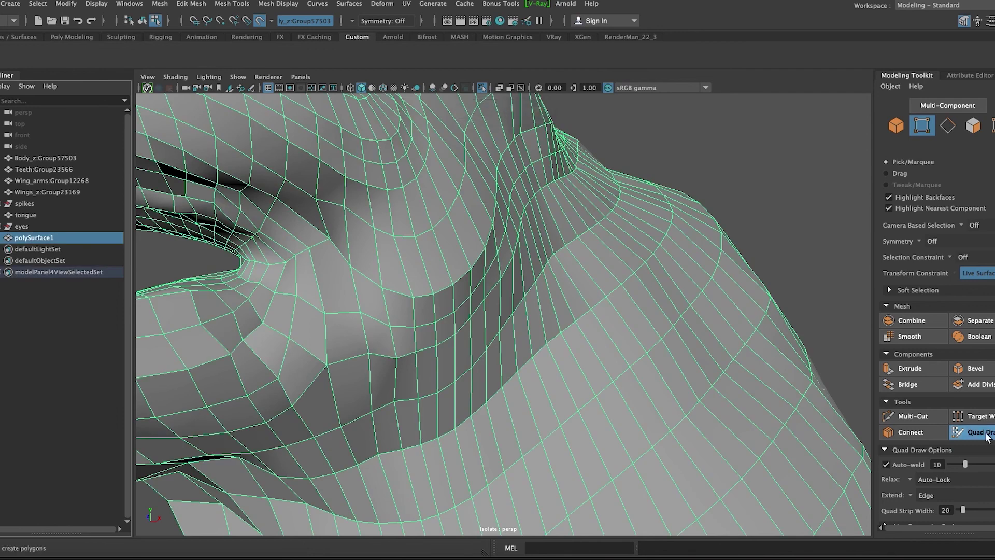
left_click_drag(307, 289, 325, 389, "alt")
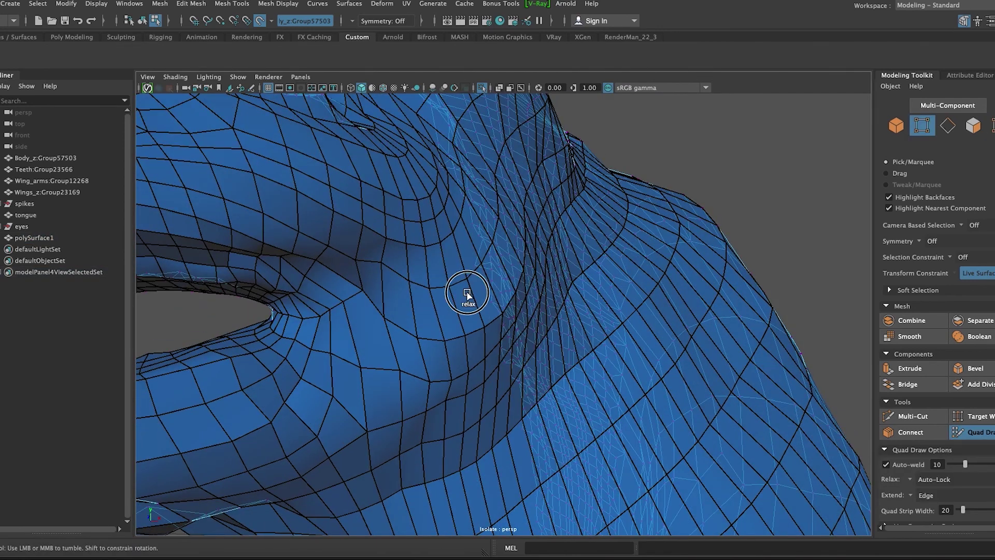
scroll(271, 291, "down", 3)
scroll(398, 317, "down", 3)
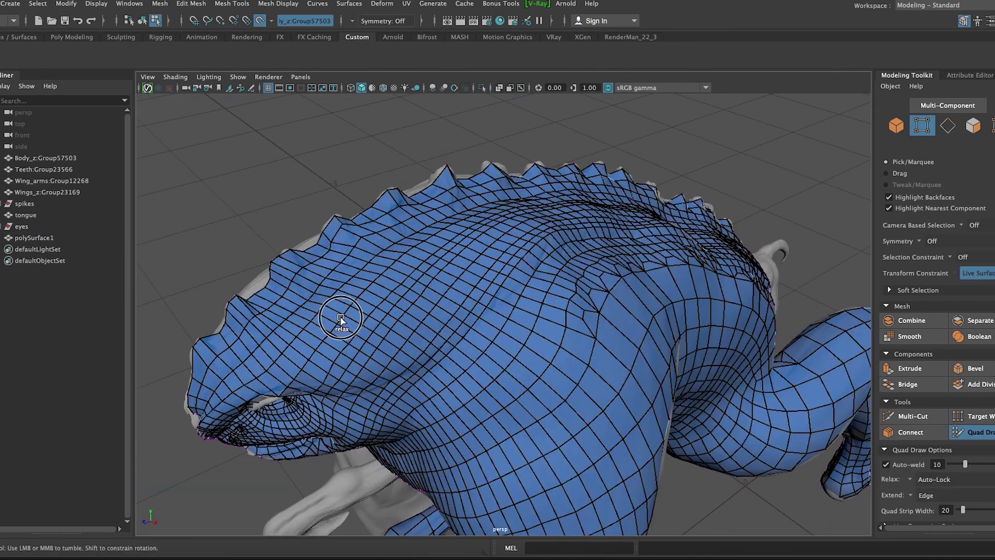
left_click_drag(417, 447, 425, 311, "alt")
scroll(430, 201, "up", 3)
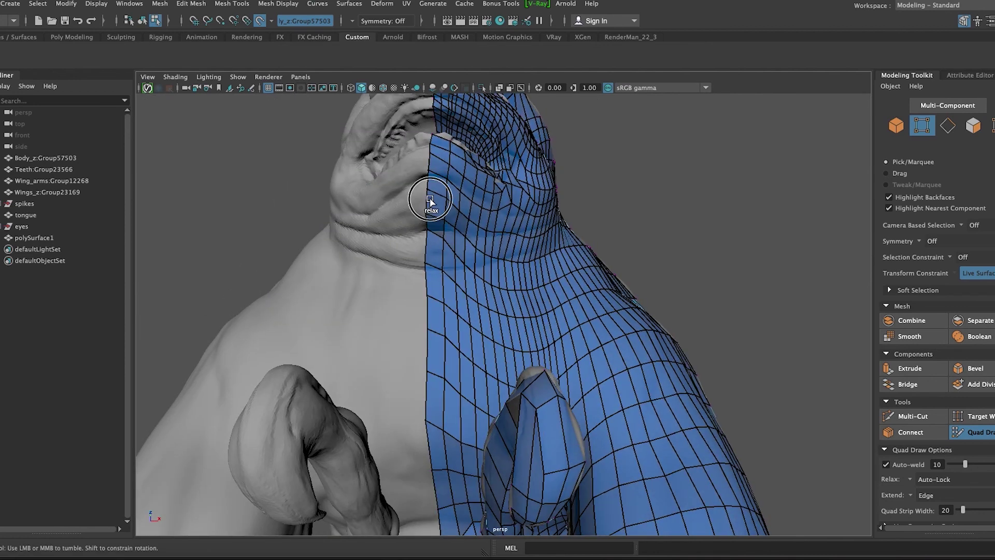
left_click_drag(522, 310, 565, 322, "alt")
Check the torso, arm and leg coverage, then leave Quad Draw and select polySurface1.
left_click_drag(375, 249, 749, 358, "alt")
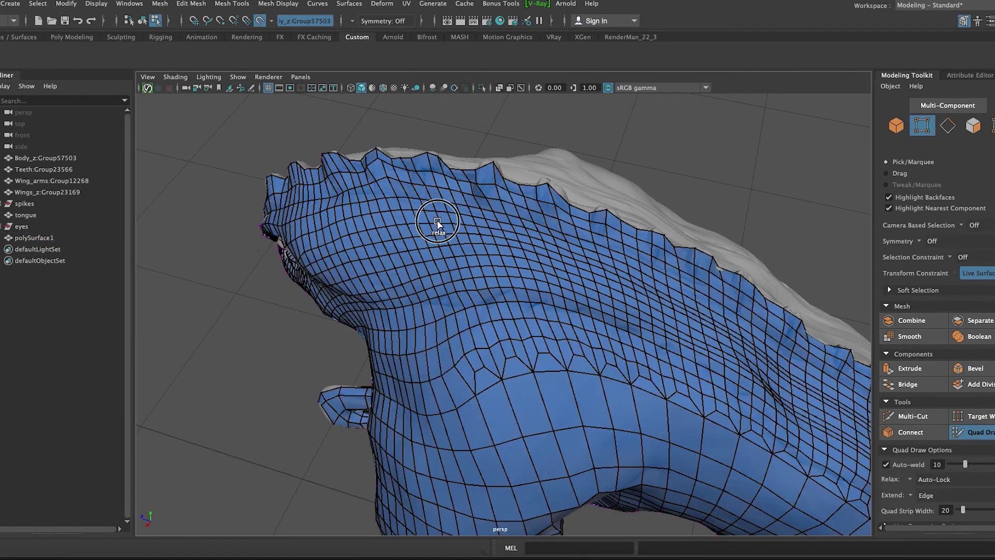
middle_click_drag(685, 396, 531, 354, "alt")
mouse_move(675, 452)
left_mouse_down("alt")
mouse_move(615, 344)
mouse_move(571, 411)
left_mouse_up("alt")
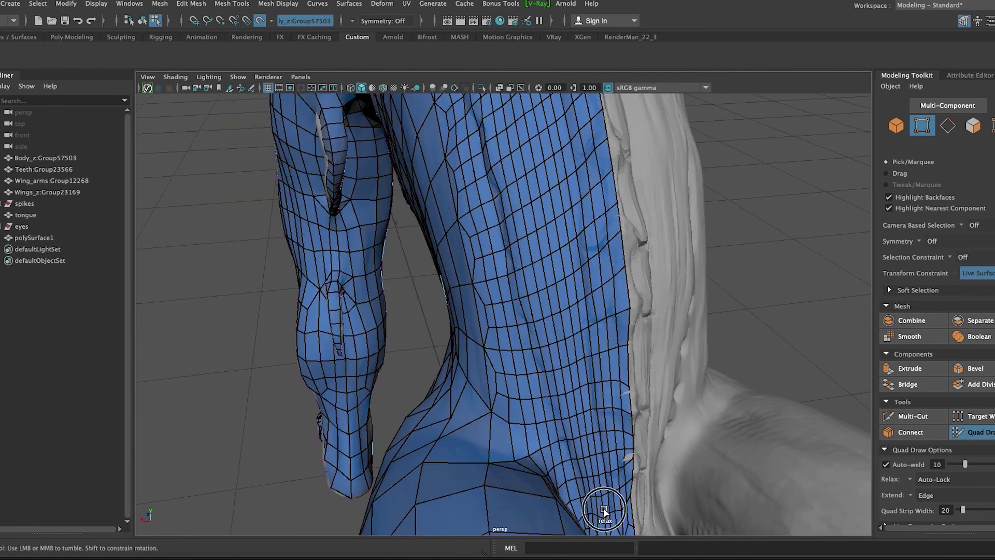
left_click_drag(605, 518, 422, 344, "alt")
left_click_drag(366, 456, 506, 384, "alt")
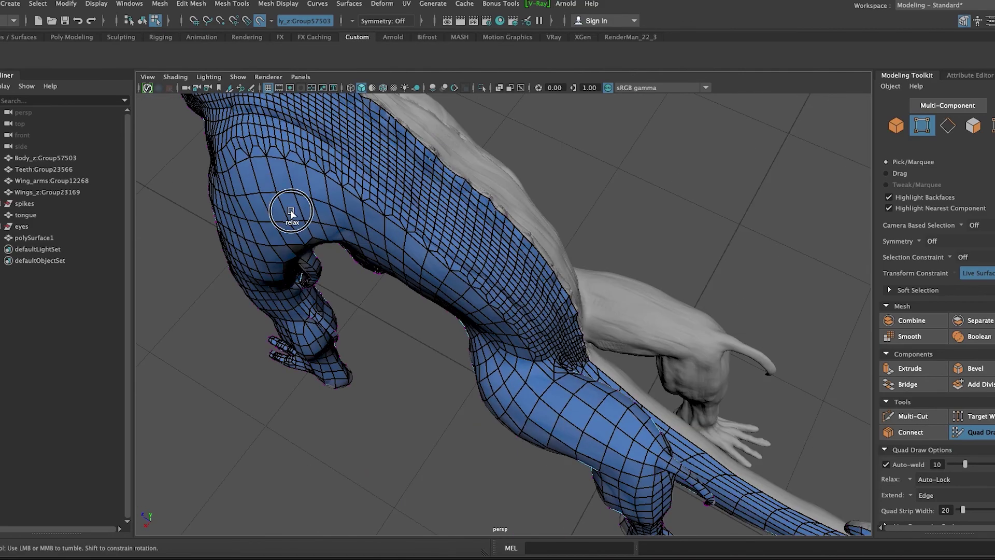
left_click_drag(291, 212, 466, 211, "alt")
key("q")
key("ctrl+1")
Select the nostril edge loop, then a single vertex at the nostril.
left_click_drag(244, 309, 295, 223, "alt")
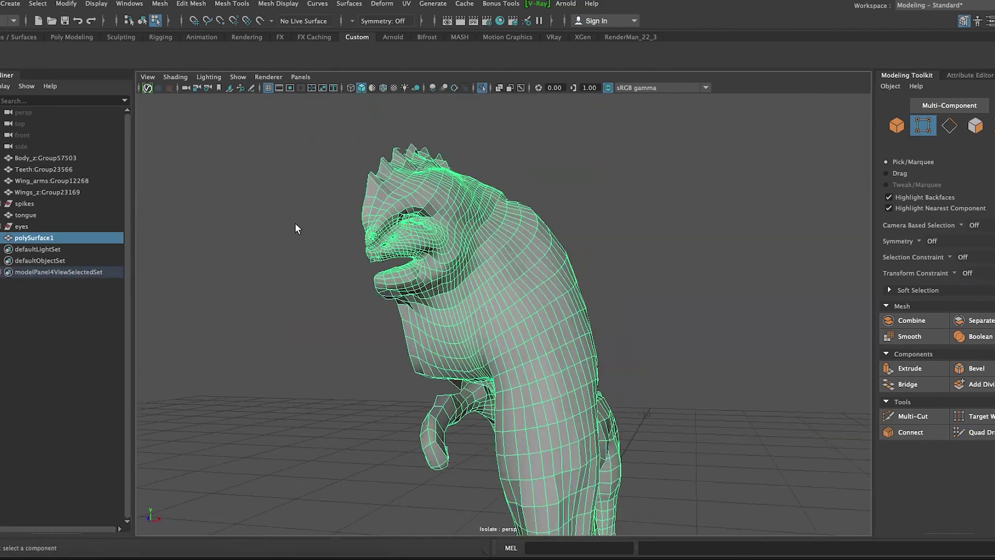
scroll(295, 228, "up", 5)
mouse_move(422, 257)
right_mouse_down()
mouse_move(422, 233)
mouse_move(362, 221)
right_mouse_up()
mouse_move(362, 222)
left_mouse_down("alt")
mouse_move(417, 344)
mouse_move(377, 374)
mouse_move(372, 407)
mouse_move(462, 370)
mouse_move(402, 415)
left_mouse_up("alt")
double_click(378, 373)
key("F9")
key("w")
left_click(299, 252)
mouse_move(298, 252)
left_mouse_down("alt")
mouse_move(277, 213)
mouse_move(562, 400)
mouse_move(443, 411)
mouse_move(482, 363)
left_mouse_up("alt")
left_click(523, 305)
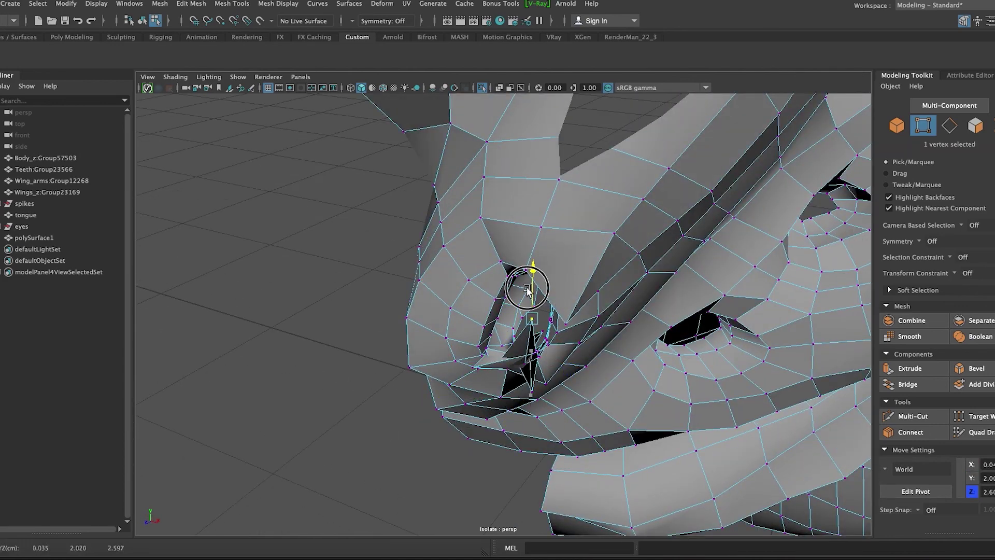
Select the eye-socket faces, try moving them, and undo back to the selection.
left_click_drag(528, 290, 402, 438, "alt")
right_click_drag(524, 264, 535, 314)
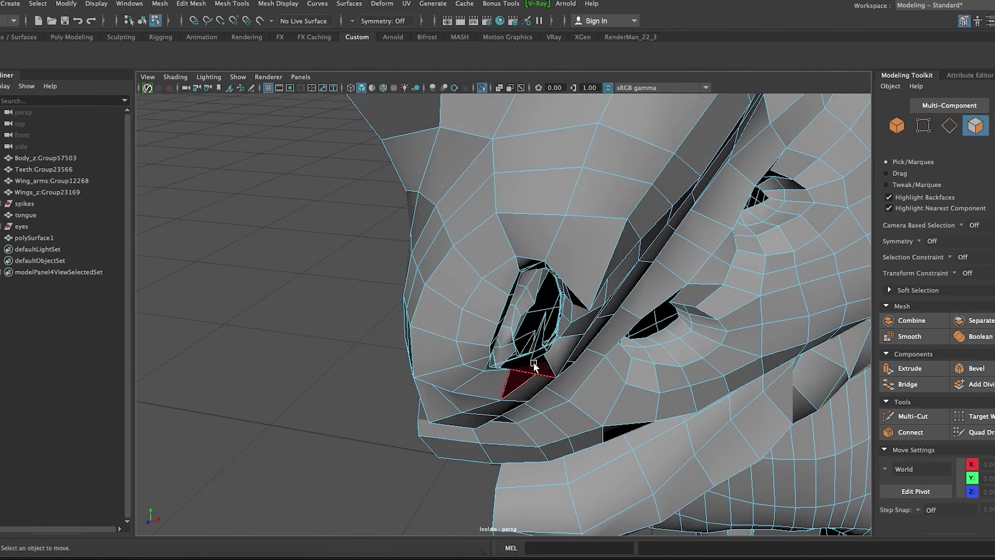
left_click_drag(534, 365, 541, 314, "alt")
mouse_move(425, 402)
left_mouse_down("alt")
mouse_move(396, 415)
mouse_move(553, 382)
mouse_move(524, 413)
mouse_move(482, 365)
mouse_move(468, 369)
mouse_move(505, 402)
mouse_move(191, 428)
mouse_move(343, 386)
left_mouse_up("alt")
key("w")
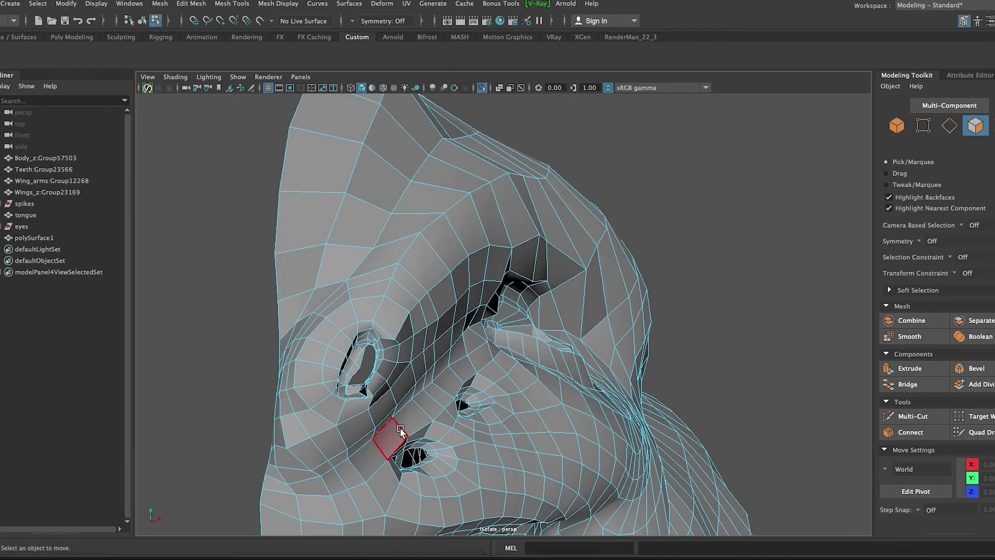
key("ctrl+z")
key("q")
Orbit around the blue head mesh in vertex mode to a front view.
mouse_move(246, 330)
left_mouse_down("alt")
mouse_move(465, 342)
mouse_move(370, 444)
left_mouse_up("alt")
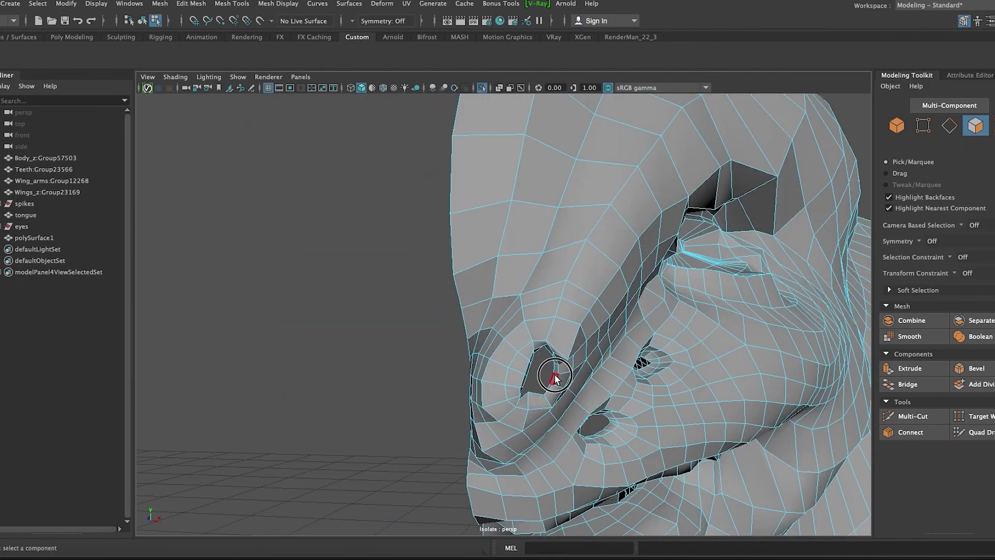
key("F9")
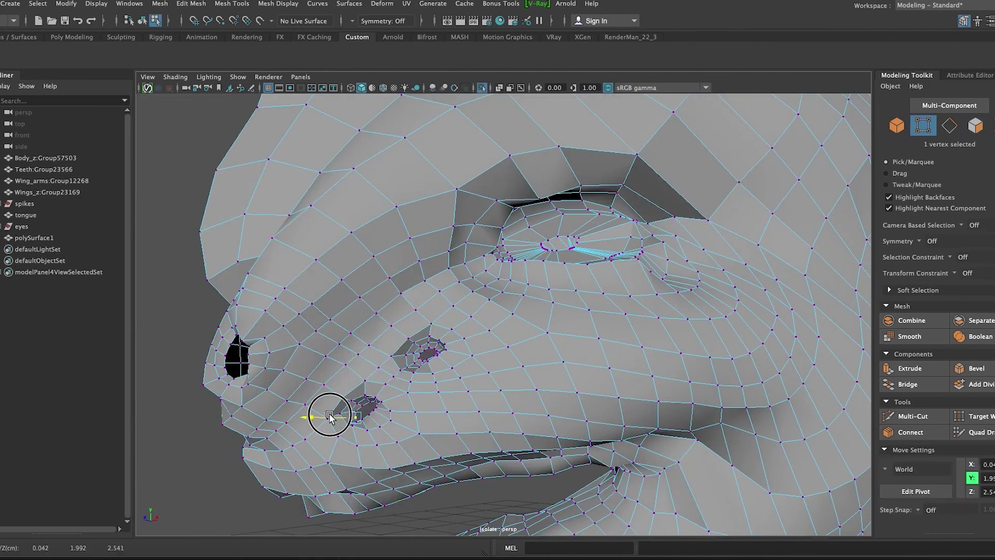
left_click_drag(330, 417, 664, 307, "alt")
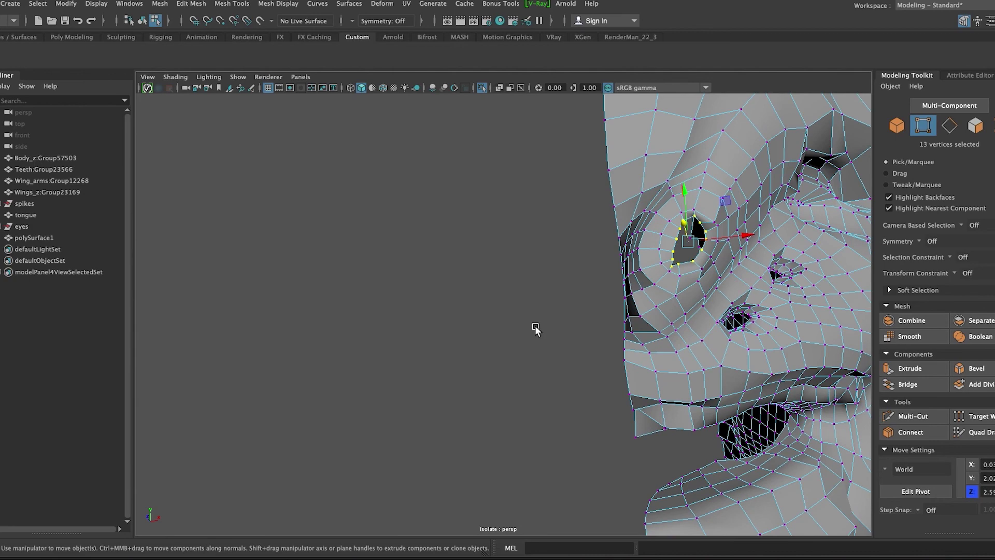
left_click_drag(744, 378, 574, 382, "alt")
right_click_drag(574, 382, 536, 388, "alt")
left_click_drag(536, 388, 342, 364, "alt")
mouse_move(545, 374)
left_mouse_down("alt")
mouse_move(545, 382)
mouse_move(587, 335)
mouse_move(493, 357)
mouse_move(673, 368)
mouse_move(498, 345)
mouse_move(429, 292)
mouse_move(400, 150)
mouse_move(527, 406)
mouse_move(519, 377)
mouse_move(557, 365)
left_mouse_up("alt")
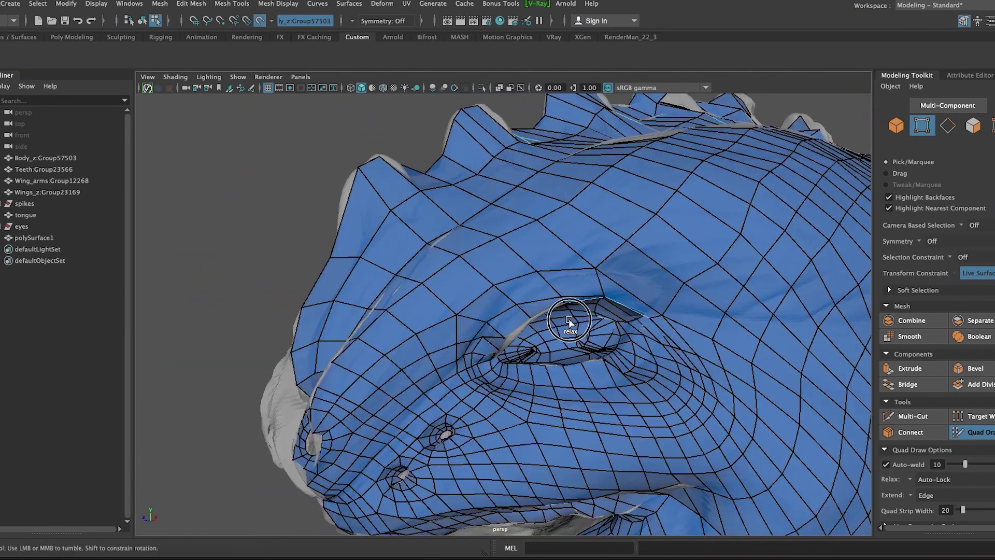
Relax the Quad Draw topology around the eye, nostrils and snout.
left_click_drag(569, 322, 625, 399, "alt")
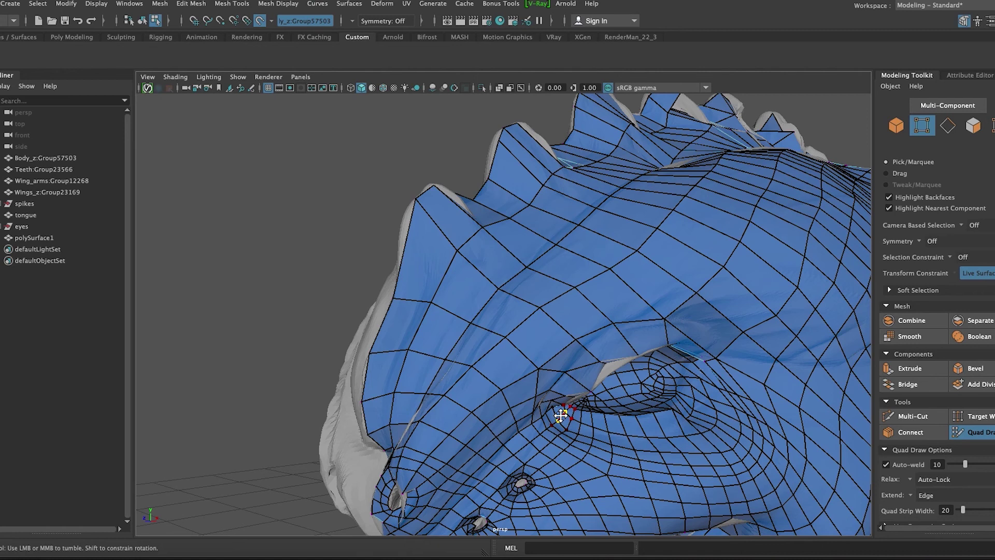
left_click_drag(561, 415, 557, 401, "alt")
mouse_move(461, 423)
left_mouse_down("alt")
mouse_move(255, 316)
mouse_move(492, 286)
left_mouse_up("alt")
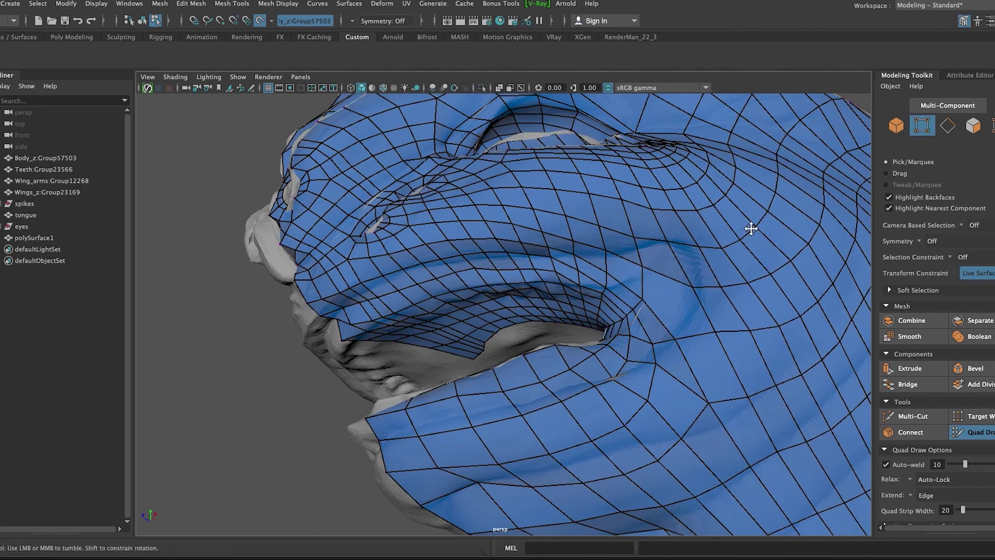
left_click_drag(752, 228, 483, 344, "alt")
mouse_move(511, 289)
left_mouse_down("alt")
mouse_move(663, 395)
mouse_move(631, 470)
left_mouse_up("alt")
mouse_move(522, 428)
left_mouse_down("alt")
mouse_move(667, 422)
mouse_move(586, 483)
mouse_move(667, 456)
left_mouse_up("alt")
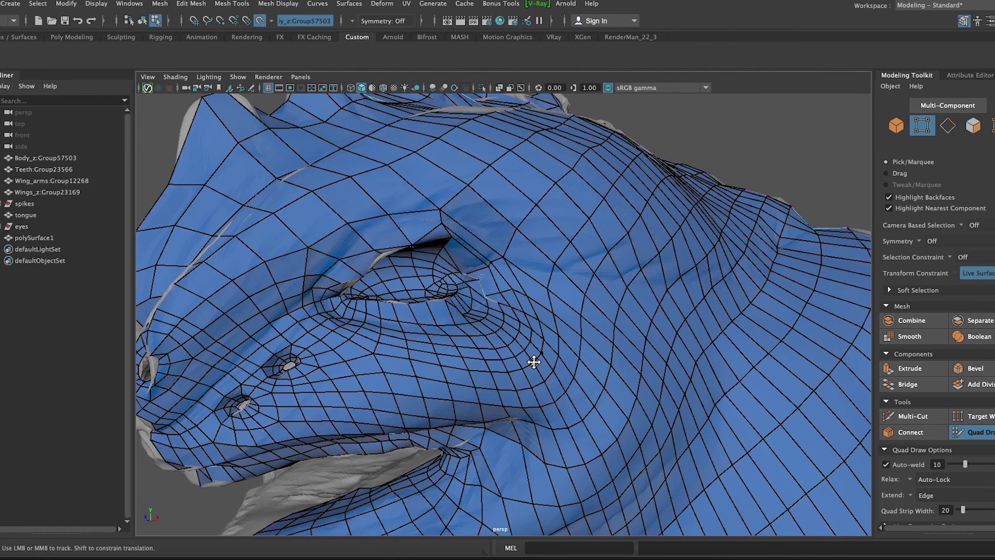
middle_click_drag(437, 235, 447, 156, "alt")
mouse_move(446, 155)
left_mouse_down("alt")
mouse_move(400, 171)
mouse_move(500, 200)
left_mouse_up("alt")
right_click_drag(499, 200, 250, 154, "alt")
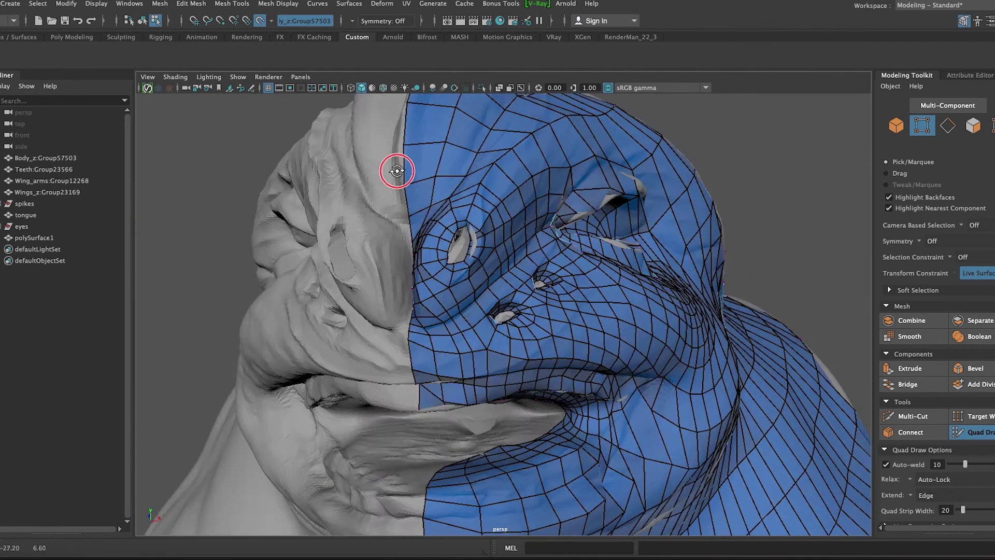
mouse_move(340, 175)
left_mouse_down("alt")
mouse_move(363, 239)
mouse_move(222, 204)
mouse_move(346, 251)
left_mouse_up("alt")
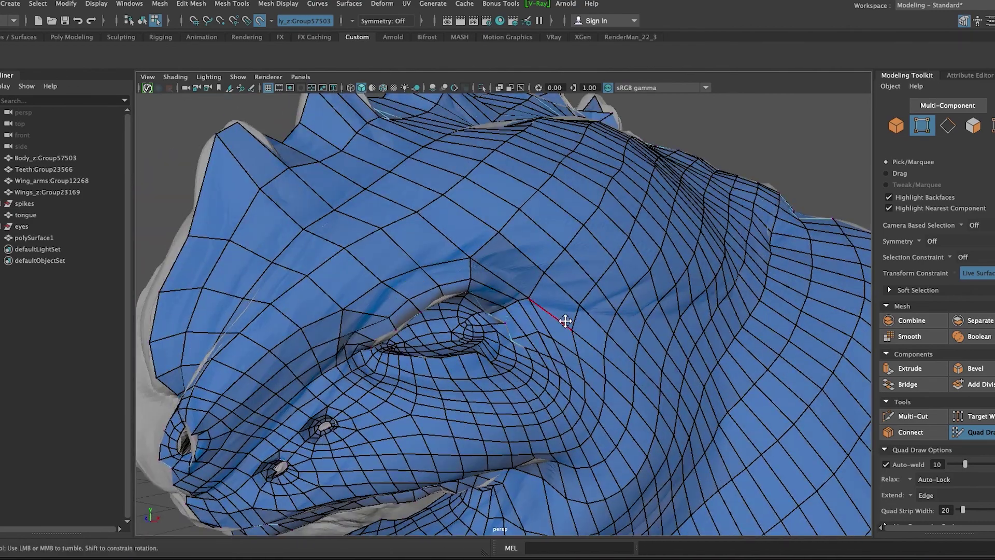
Isolate the head retopology and exit Quad Draw, with nostril edges selected and the Move tool active.
key("ctrl+1")
mouse_move(566, 320)
left_mouse_down("alt")
mouse_move(390, 317)
mouse_move(518, 290)
mouse_move(366, 303)
left_mouse_up("alt")
left_click(989, 432)
key("w")
mouse_move(518, 311)
left_mouse_down("alt")
mouse_move(382, 333)
mouse_move(223, 458)
mouse_move(256, 179)
left_mouse_up("alt")
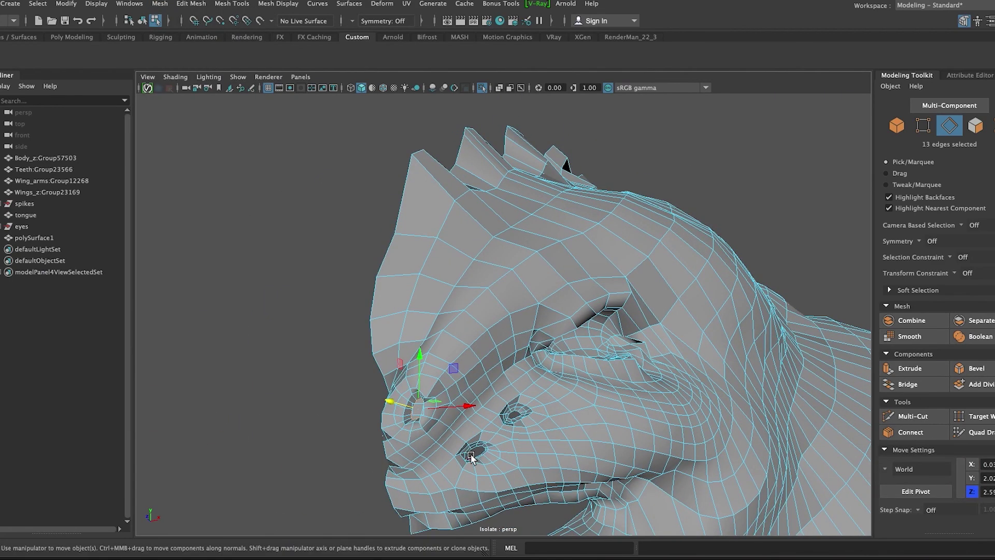
Select the nostril edge loop and try Bonus Tools N-Sided to Quad on a face beside it.
scroll(491, 462, "down", 3)
scroll(491, 329, "up", 3)
double_click(491, 329)
left_click_drag(490, 329, 267, 456, "alt")
left_click(160, 3)
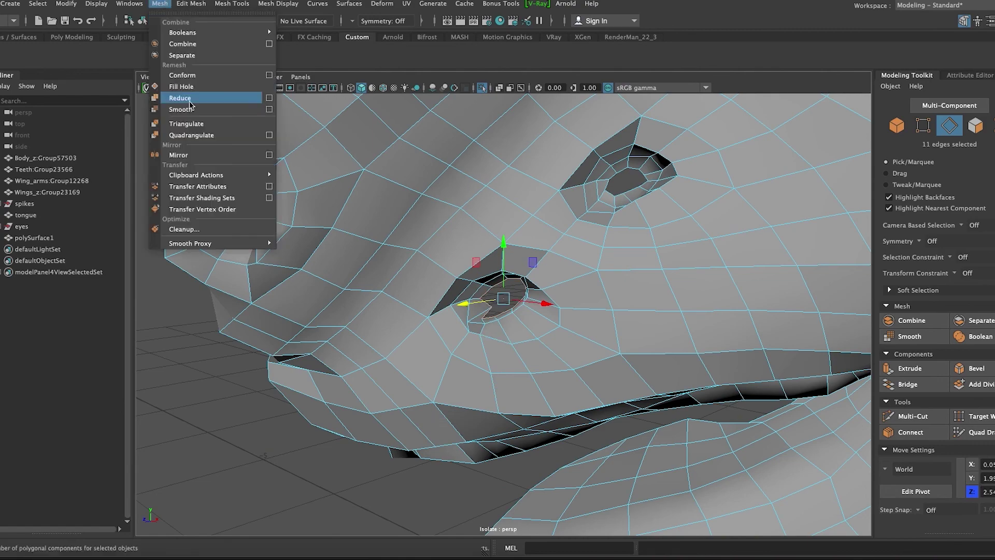
right_click_drag(444, 294, 474, 295)
left_click(474, 295)
mouse_move(473, 296)
left_mouse_down("alt")
mouse_move(674, 236)
mouse_move(415, 345)
mouse_move(415, 279)
mouse_move(611, 289)
mouse_move(467, 233)
left_mouse_up("alt")
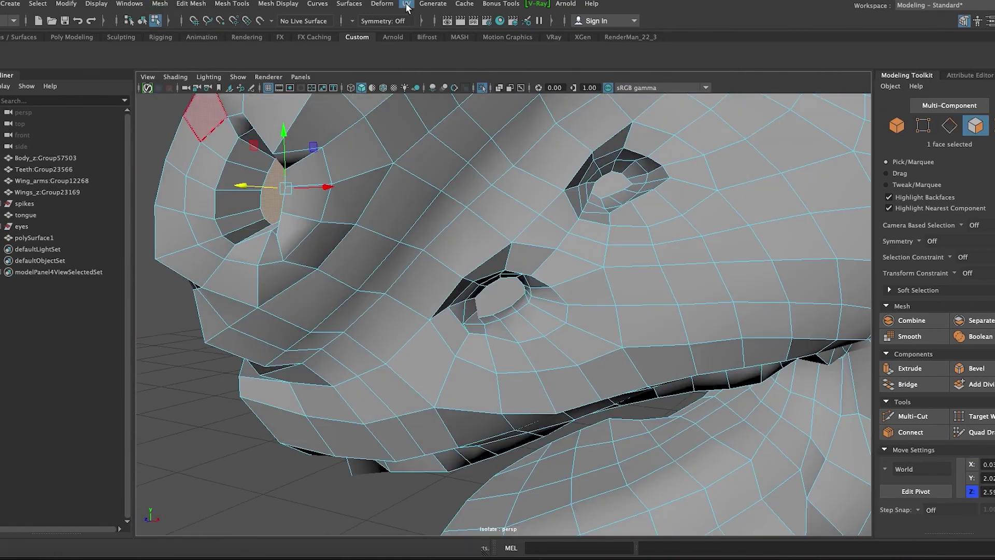
Undo the N-Sided to Quad conversion back to the earlier face selection.
key("Escape")
left_click_drag(592, 307, 229, 325, "alt")
key("ctrl+z")
key("ctrl+z")
mouse_move(618, 239)
left_mouse_down("alt")
mouse_move(770, 333)
mouse_move(551, 328)
mouse_move(721, 337)
mouse_move(612, 407)
mouse_move(650, 405)
left_mouse_up("alt")
key("ctrl+z")
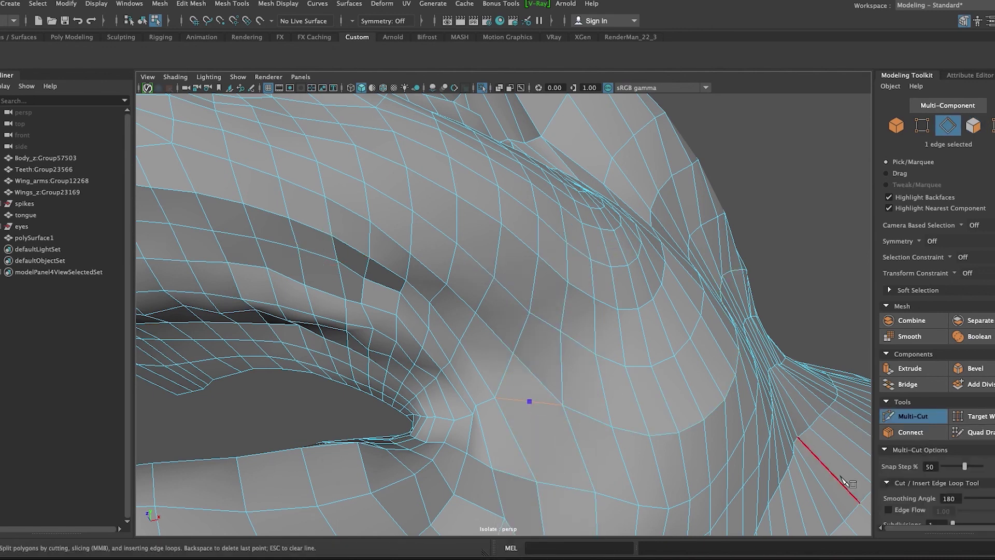
Use Target Weld and Multi-Cut to cut new edges across the cheek faces.
left_click(501, 4)
left_click(648, 242)
right_click_drag(515, 300, 530, 405, "shift")
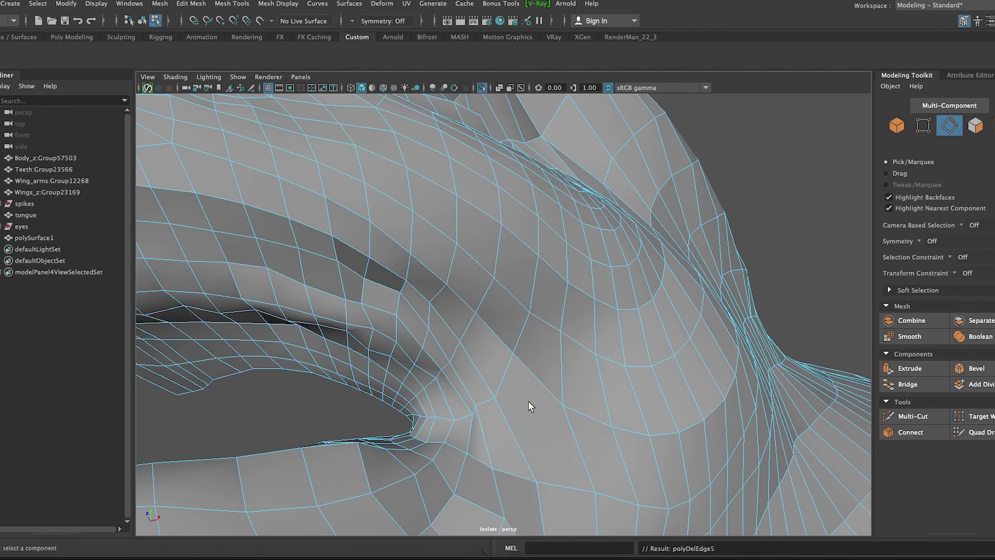
left_click_drag(528, 400, 526, 415, "alt")
right_click_drag(526, 415, 493, 269, "shift")
left_click(553, 375)
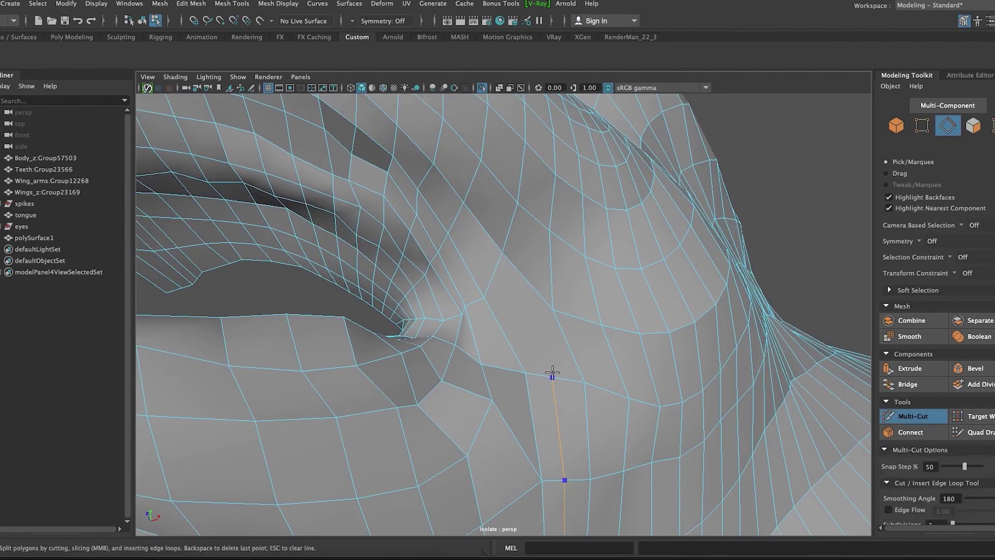
Pick another extra modelling tool, reframe, and select a single cheek face.
left_click(501, 4)
left_click(658, 325)
key("a")
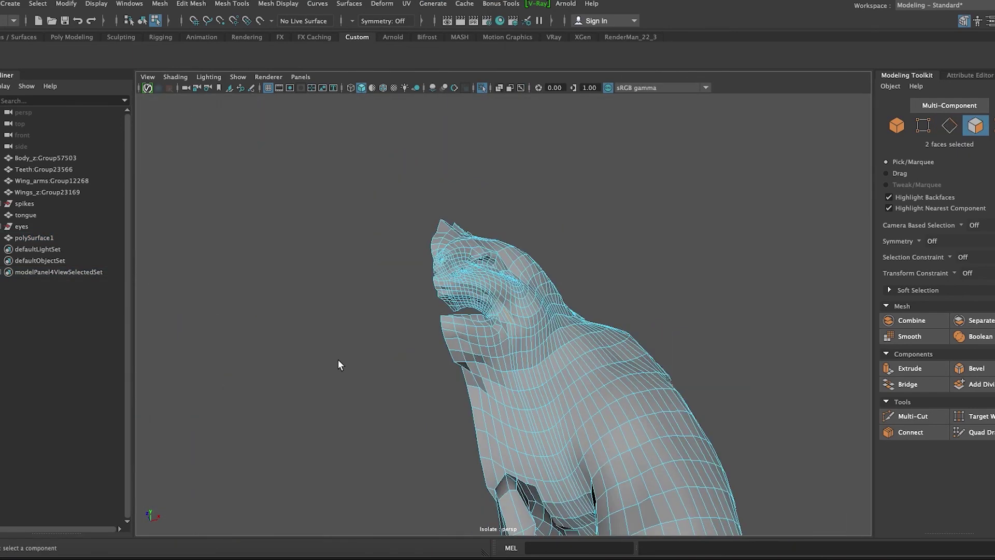
key("f")
left_click_drag(577, 329, 540, 405, "alt")
left_click(541, 404)
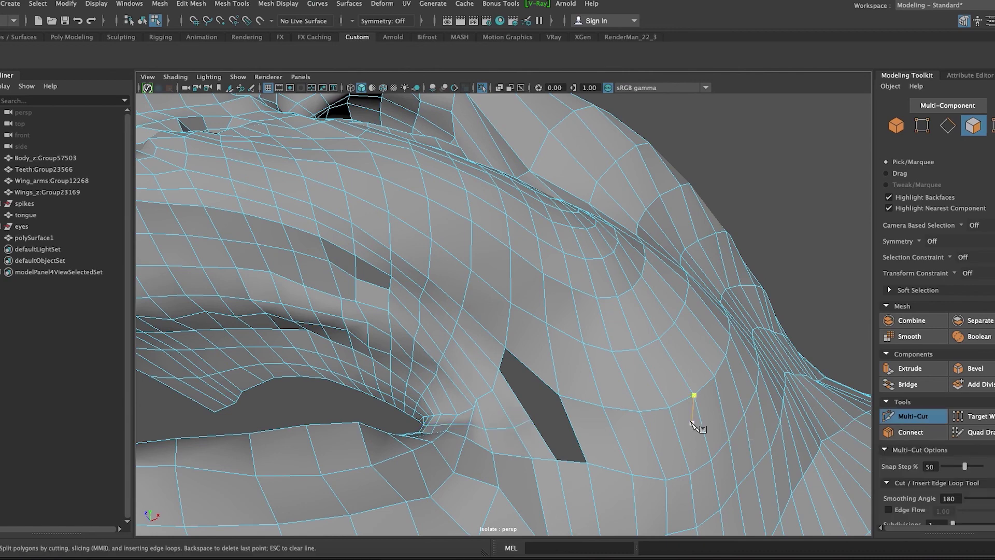
Select the edges around the cheek gap and a vertex on the cheek.
left_click_drag(694, 425, 667, 411, "alt")
right_click_drag(707, 262, 700, 489)
mouse_move(700, 489)
left_mouse_down("alt")
mouse_move(626, 507)
mouse_move(779, 463)
mouse_move(760, 325)
left_mouse_up("alt")
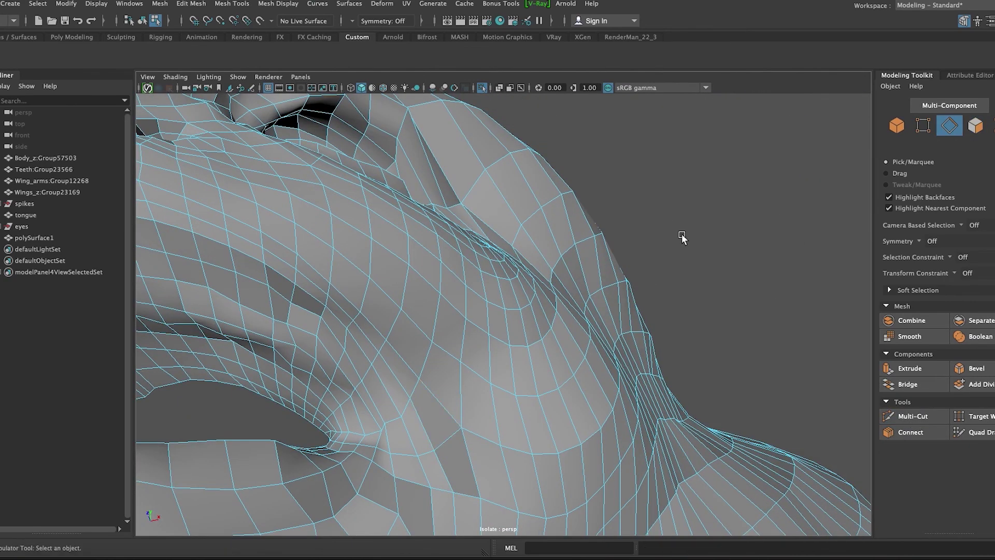
mouse_move(473, 5)
left_mouse_down("alt")
mouse_move(520, 383)
mouse_move(796, 323)
left_mouse_up("alt")
right_click_drag(551, 290, 555, 317)
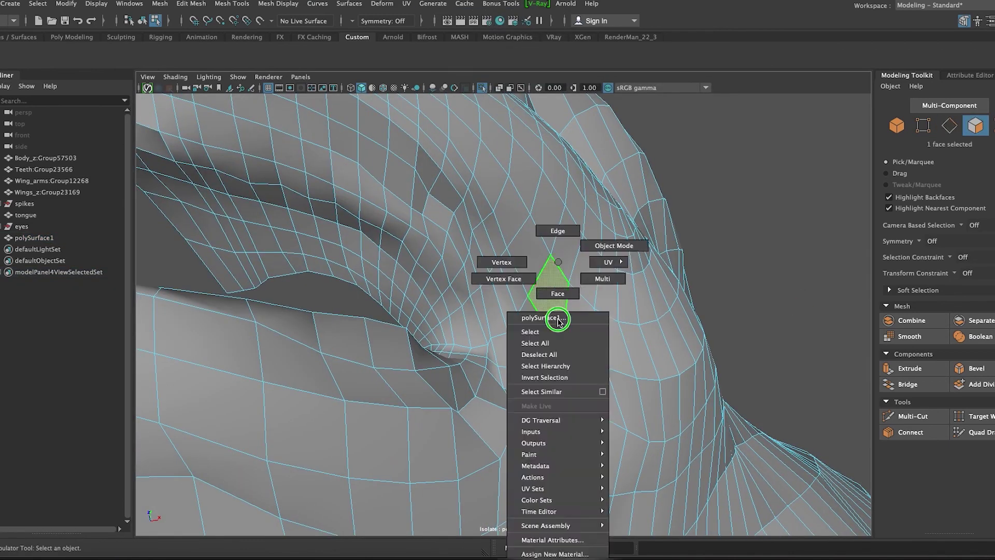
left_click(562, 351)
Clear the selection and show front and perspective views side by side.
key("w")
left_click(767, 311)
left_click_drag(767, 311, 431, 297, "alt")
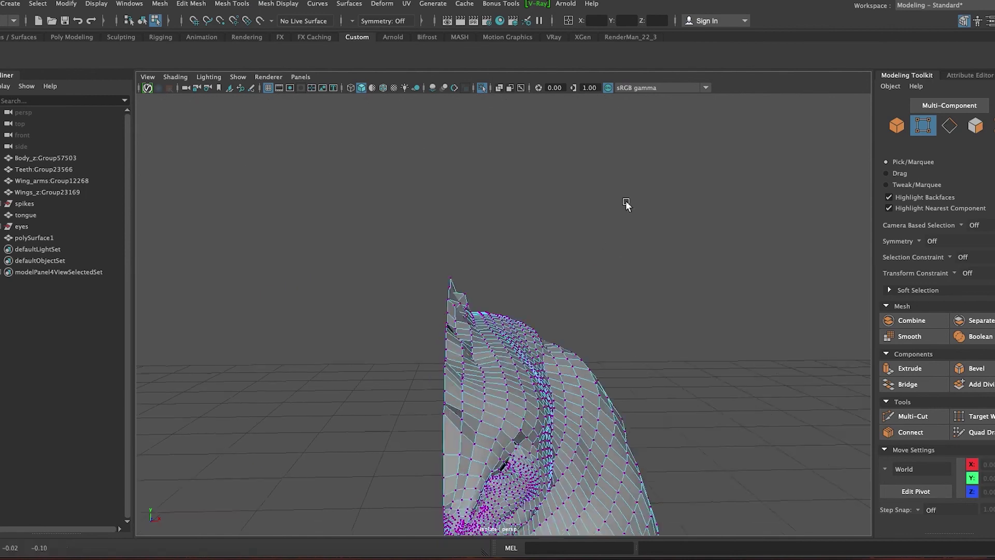
left_click_drag(626, 201, 638, 273, "alt")
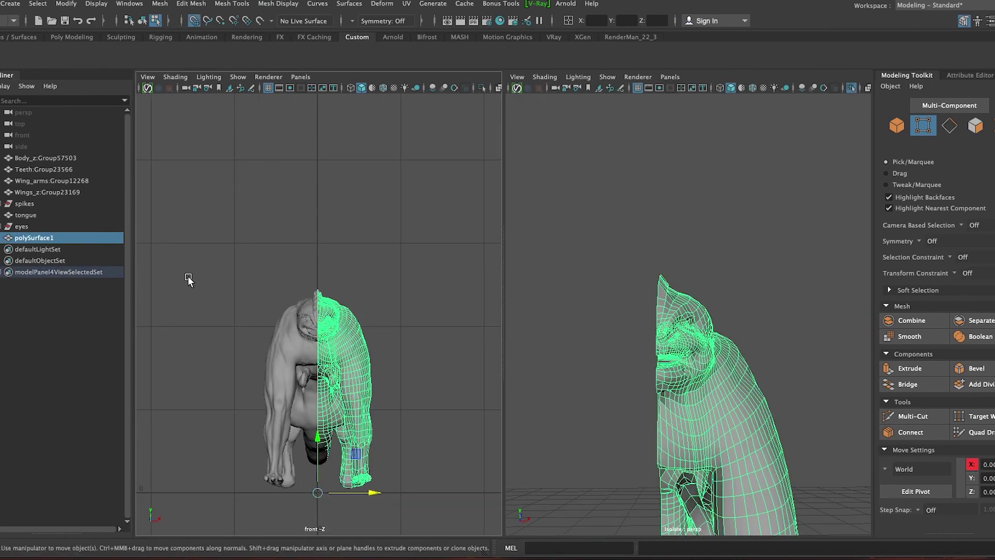
Mirror the half body with Mesh > Mirror and isolate it in the front view in vertex mode.
left_click(2, 4)
left_click(31, 93)
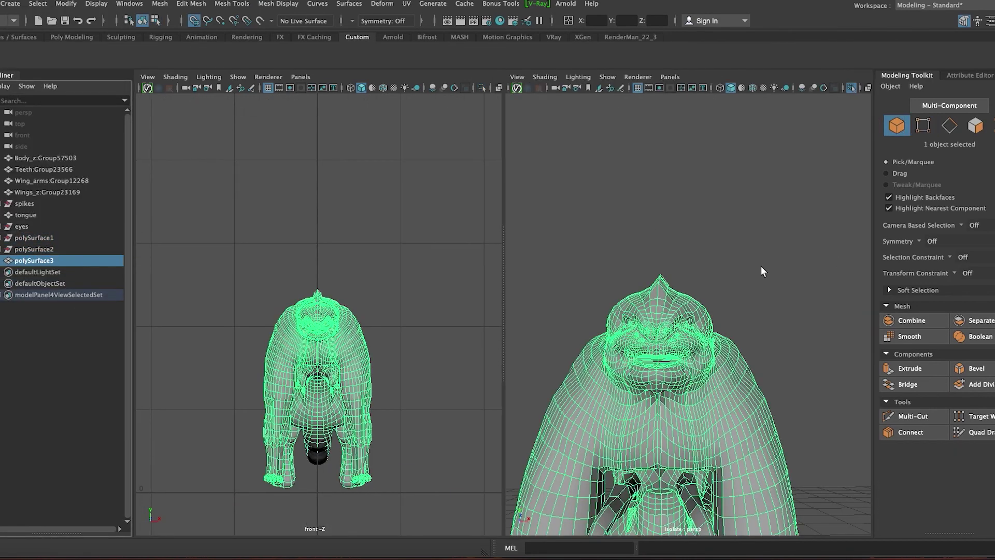
key("ctrl+1")
key("f")
key("F9")
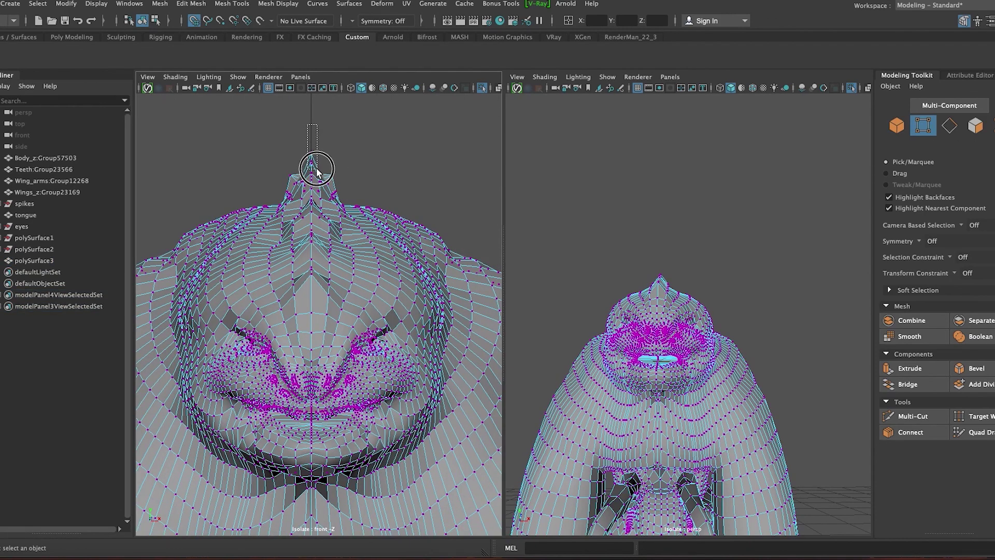
Marquee-select the seam vertices from the spike tip down the centre line.
left_click_drag(307, 125, 316, 170)
key("f")
middle_click_drag(318, 453, 318, 413, "alt")
left_click_drag(319, 413, 320, 323, "shift")
key("f")
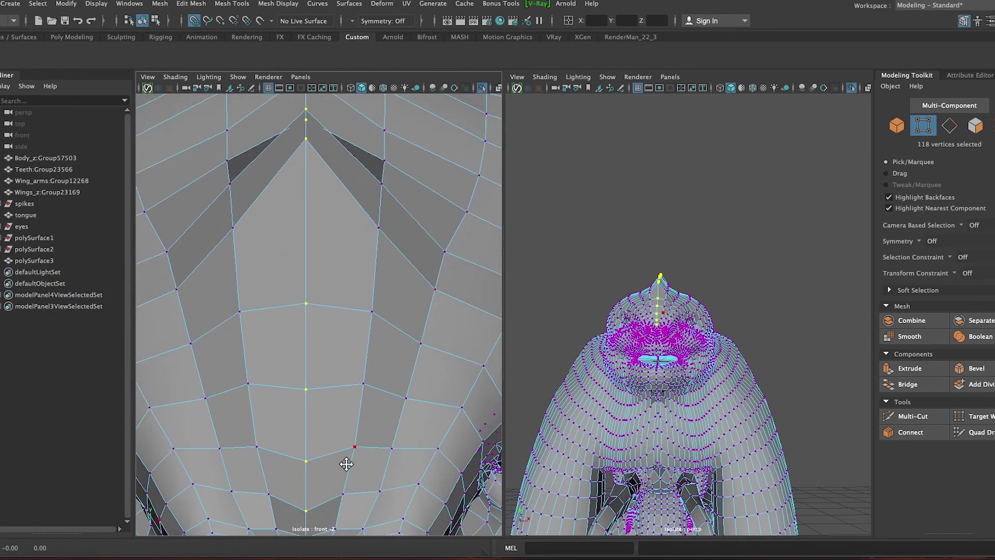
scroll(362, 400, "down", 2)
key("f")
left_click_drag(336, 429, 370, 486, "shift")
Extend the centre-line seam vertex selection down to the bottom of the body.
scroll(382, 477, "up", 2)
scroll(362, 435, "up", 2)
key("f")
scroll(395, 431, "down", 2)
scroll(328, 276, "up", 3)
left_click_drag(378, 233, 384, 511, "shift")
key("f")
left_click_drag(344, 155, 378, 482, "shift")
scroll(334, 317, "down", 2)
Undo the selection and mirror, returning to the unmirrored half mesh.
mouse_move(674, 321)
left_mouse_down("alt")
mouse_move(689, 456)
mouse_move(611, 469)
mouse_move(645, 416)
mouse_move(707, 409)
mouse_move(679, 363)
mouse_move(603, 412)
mouse_move(648, 429)
mouse_move(616, 403)
mouse_move(644, 427)
mouse_move(546, 386)
left_mouse_up("alt")
key("ctrl+z")
key("ctrl+z")
key("ctrl+z")
key("ctrl+z")
key("ctrl+z")
left_click(586, 406)
key("ctrl+z")
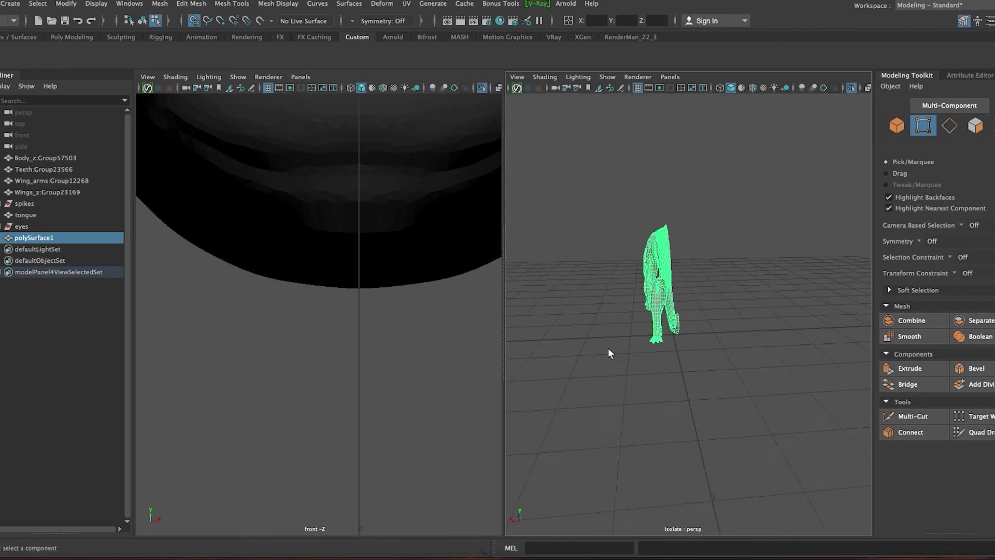
key("ctrl+z")
Inspect the leg and select the stray vertices along the centre seam.
mouse_move(765, 334)
left_mouse_down("alt")
mouse_move(777, 411)
mouse_move(727, 371)
mouse_move(765, 300)
left_mouse_up("alt")
mouse_move(714, 379)
left_mouse_down("alt")
mouse_move(777, 362)
mouse_move(653, 322)
mouse_move(742, 311)
mouse_move(674, 292)
left_mouse_up("alt")
mouse_move(719, 381)
left_mouse_down("alt")
mouse_move(674, 363)
mouse_move(750, 217)
left_mouse_up("alt")
mouse_move(716, 328)
left_mouse_down("alt")
mouse_move(733, 317)
mouse_move(722, 372)
mouse_move(743, 317)
mouse_move(667, 418)
mouse_move(651, 422)
mouse_move(643, 466)
left_mouse_up("alt")
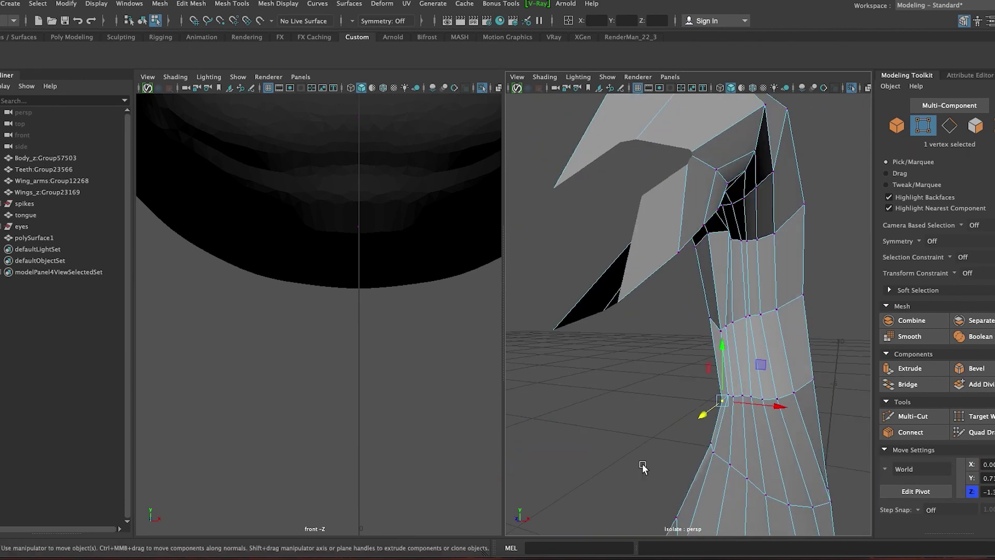
mouse_move(711, 385)
left_mouse_down("alt")
mouse_move(697, 218)
mouse_move(649, 282)
mouse_move(644, 349)
mouse_move(614, 366)
mouse_move(686, 349)
mouse_move(615, 376)
mouse_move(630, 347)
left_mouse_up("alt")
left_click_drag(755, 346, 755, 372, "alt")
left_click_drag(695, 332, 802, 348, "alt")
scroll(379, 347, "down", 10)
scroll(410, 209, "up", 5)
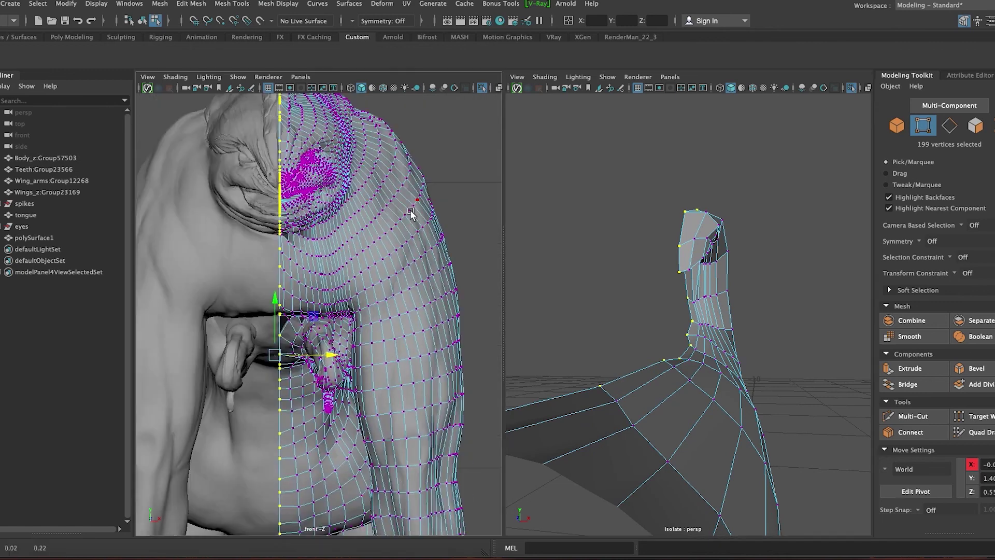
scroll(409, 209, "down", 2)
mouse_move(648, 332)
left_mouse_down("alt")
mouse_move(599, 329)
mouse_move(823, 333)
mouse_move(716, 288)
left_mouse_up("alt")
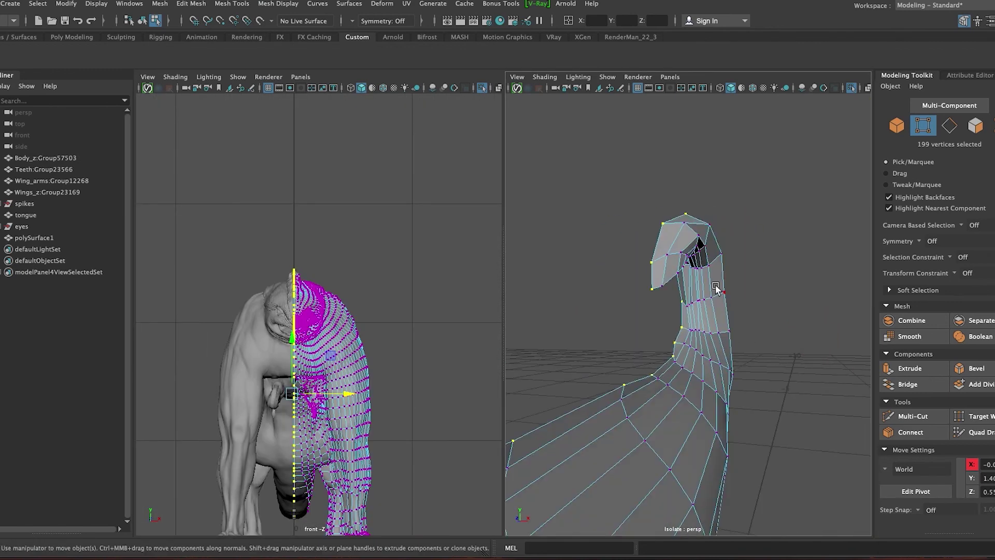
Lower the selected seam vertices slightly and nudge the tail-tip vertex into place.
middle_click_drag(686, 325, 686, 342)
left_click_drag(686, 342, 686, 271, "alt")
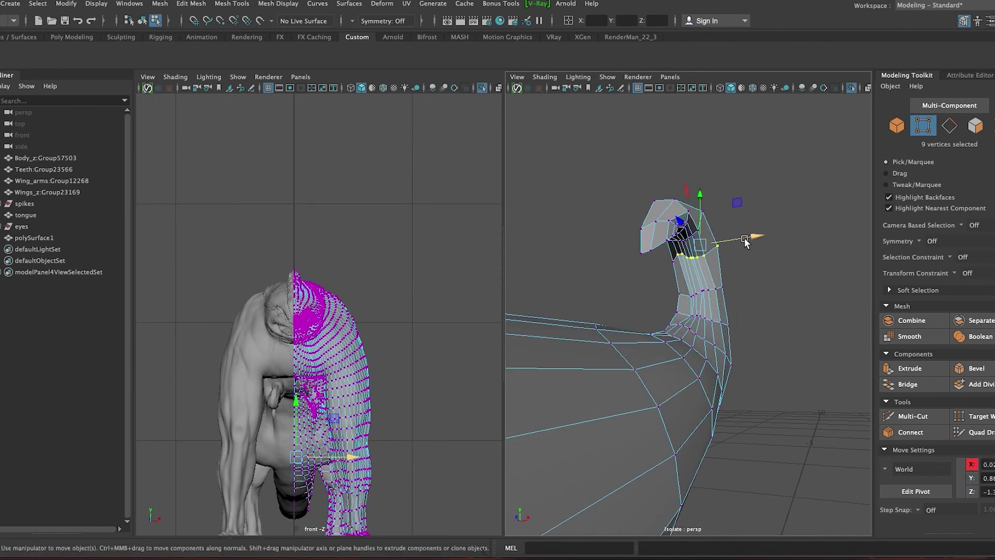
left_click_drag(745, 240, 675, 250, "alt")
left_click(676, 250, "shift")
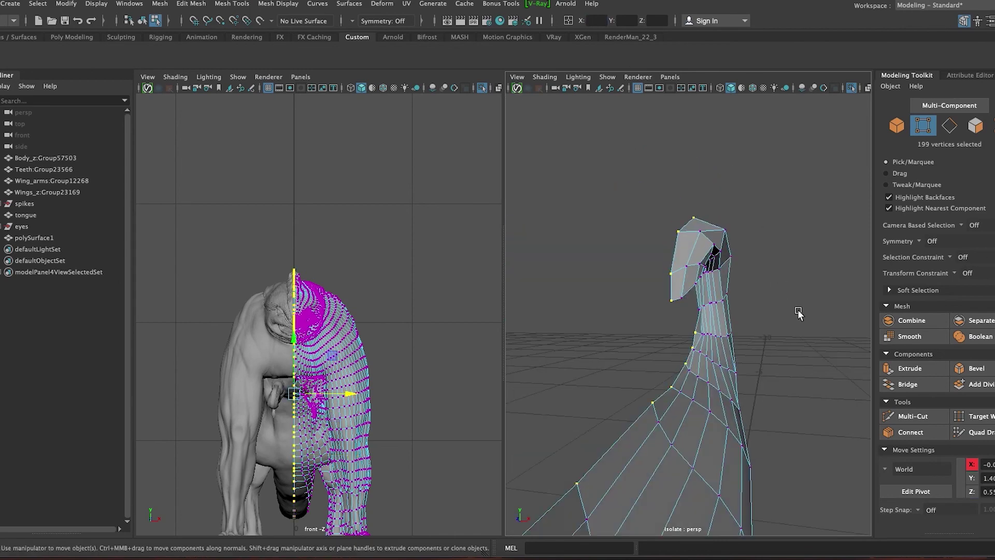
left_click_drag(799, 314, 578, 287, "alt")
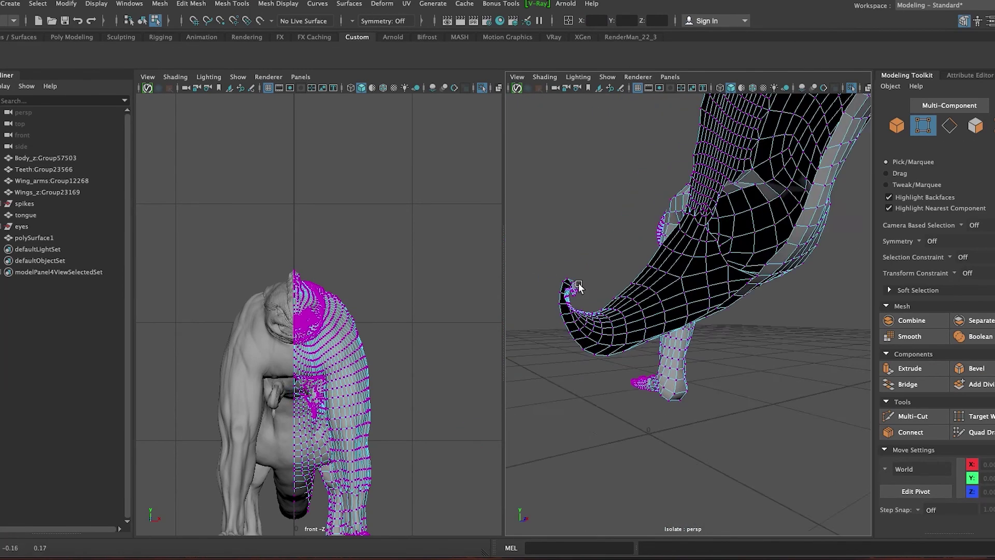
left_click(578, 288)
key("f")
mouse_move(688, 378)
left_mouse_down("alt")
mouse_move(748, 406)
mouse_move(618, 302)
mouse_move(642, 288)
left_mouse_up("alt")
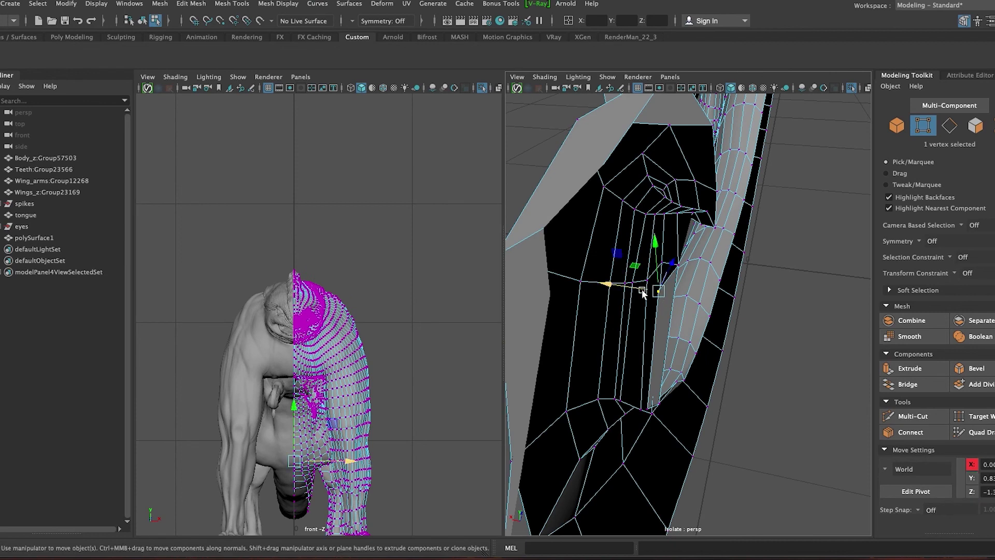
mouse_move(625, 410)
left_mouse_down("alt")
mouse_move(715, 284)
mouse_move(738, 333)
mouse_move(789, 328)
mouse_move(666, 300)
mouse_move(791, 323)
mouse_move(695, 316)
left_mouse_up("alt")
Adjust individual tail-ring vertices, then make Body_z:Group57503 the live surface.
left_click(760, 278)
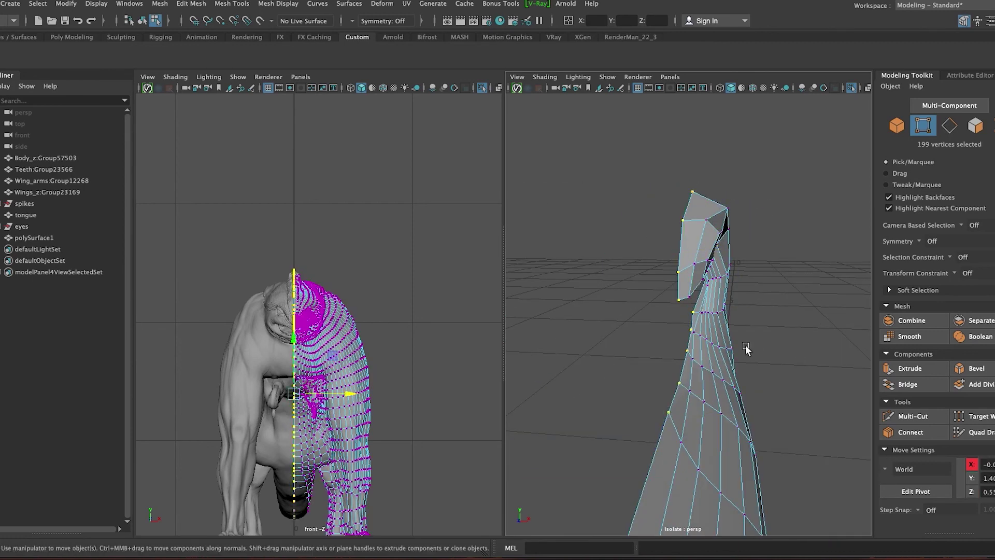
left_click_drag(788, 323, 854, 328, "alt")
left_click(725, 311)
mouse_move(725, 311)
left_mouse_down("alt")
mouse_move(734, 267)
mouse_move(627, 395)
mouse_move(616, 428)
left_mouse_up("alt")
left_click(651, 279)
mouse_move(651, 278)
left_mouse_down("alt")
mouse_move(717, 382)
mouse_move(661, 455)
left_mouse_up("alt")
mouse_move(593, 369)
left_mouse_down("alt")
mouse_move(677, 366)
mouse_move(525, 468)
mouse_move(543, 366)
mouse_move(733, 367)
mouse_move(598, 402)
mouse_move(640, 362)
mouse_move(674, 363)
mouse_move(610, 358)
mouse_move(648, 363)
left_mouse_up("alt")
left_click(662, 384)
left_click(598, 402)
left_click(259, 22)
Resume Quad Draw on the tail mesh and inspect the blue tail ring from several angles.
left_click(631, 343)
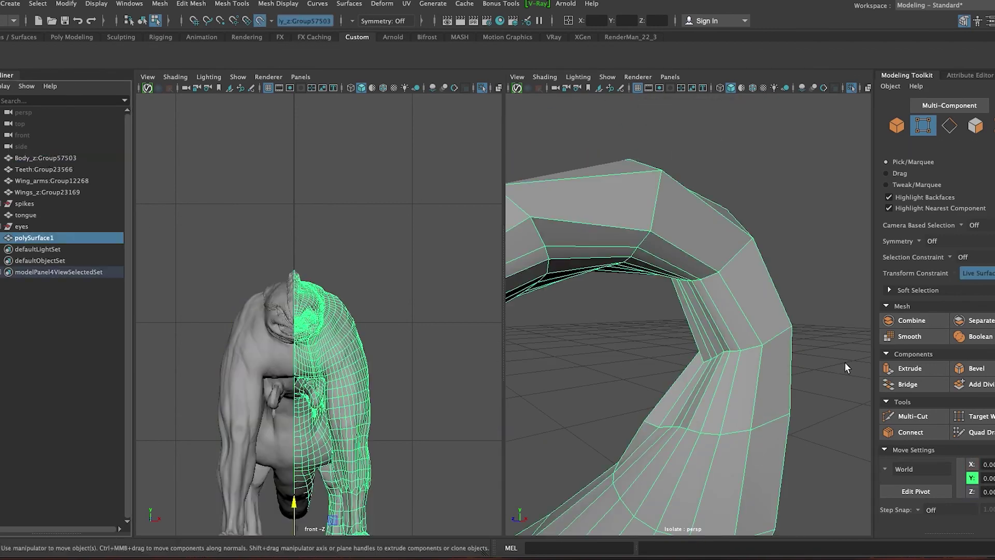
left_click(972, 432)
mouse_move(604, 336)
left_mouse_down("alt")
mouse_move(748, 323)
mouse_move(603, 366)
left_mouse_up("alt")
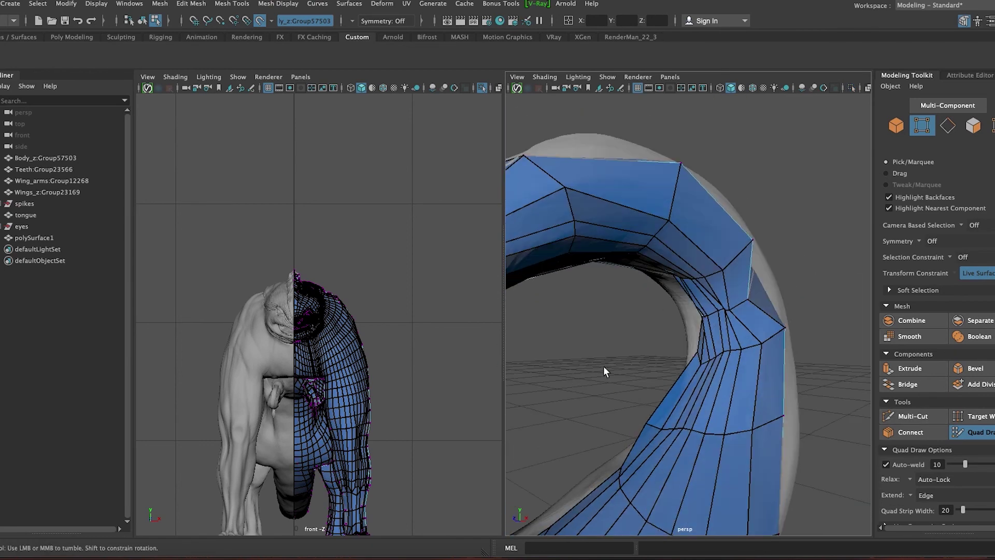
left_click_drag(700, 306, 788, 404, "alt")
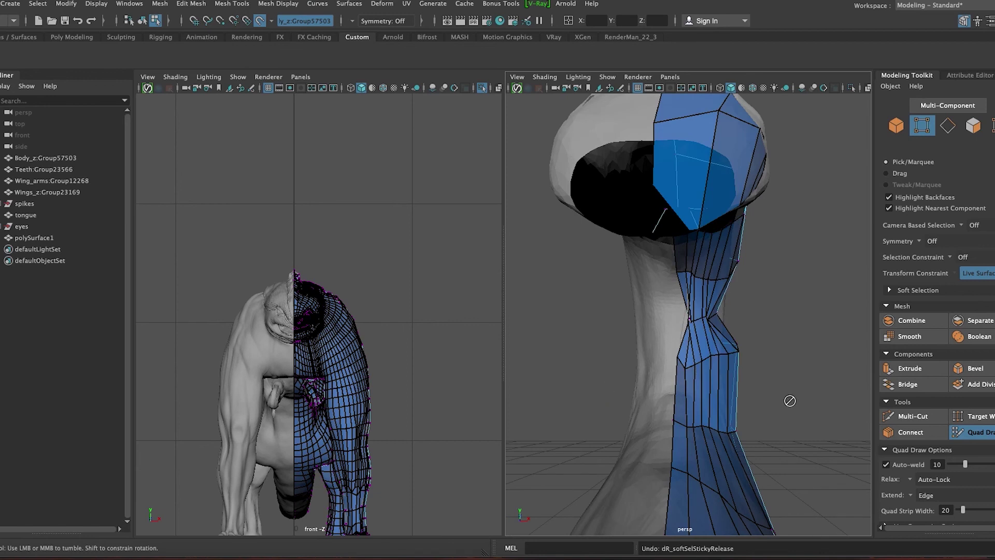
scroll(803, 382, "up", 3)
left_click_drag(802, 383, 644, 418, "alt")
scroll(771, 389, "up", 2)
mouse_move(771, 389)
left_mouse_down("alt")
mouse_move(791, 400)
mouse_move(764, 325)
mouse_move(638, 349)
mouse_move(733, 300)
left_mouse_up("alt")
mouse_move(733, 300)
right_mouse_down("alt")
mouse_move(736, 345)
mouse_move(696, 320)
right_mouse_up("alt")
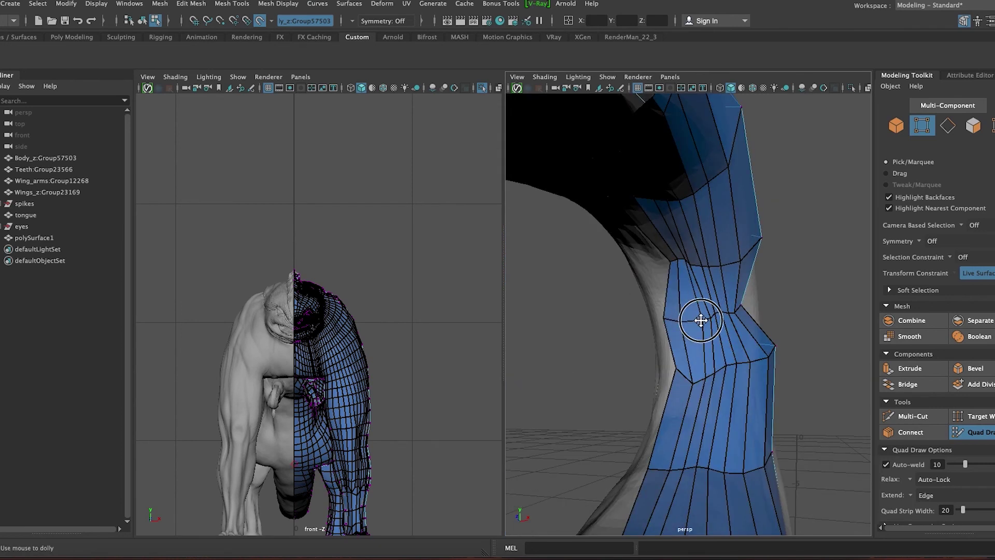
mouse_move(733, 356)
left_mouse_down("alt")
mouse_move(754, 352)
mouse_move(757, 339)
left_mouse_up("alt")
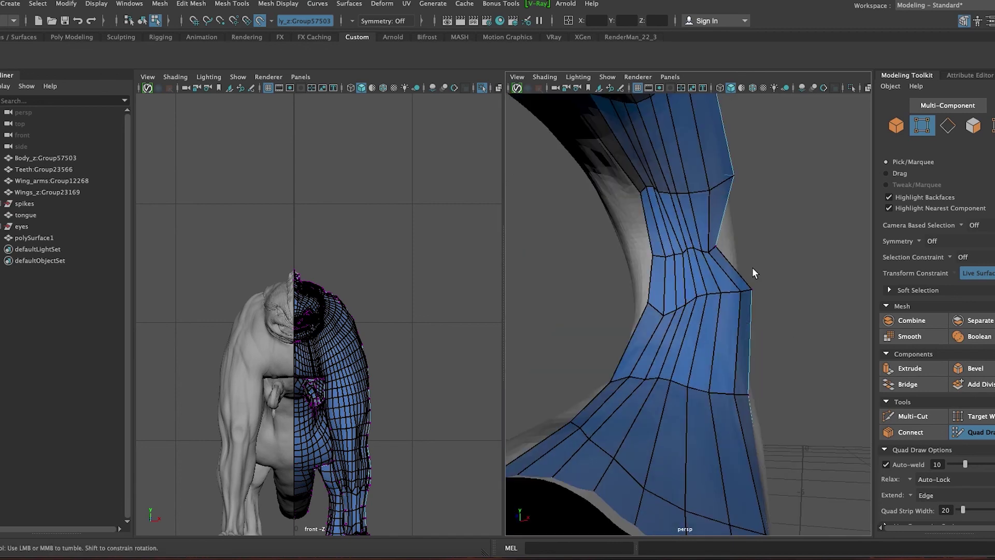
left_click_drag(753, 272, 810, 336, "alt")
mouse_move(571, 298)
middle_mouse_down("alt")
mouse_move(682, 355)
mouse_move(642, 292)
middle_mouse_up("alt")
left_click_drag(620, 337, 710, 236, "alt")
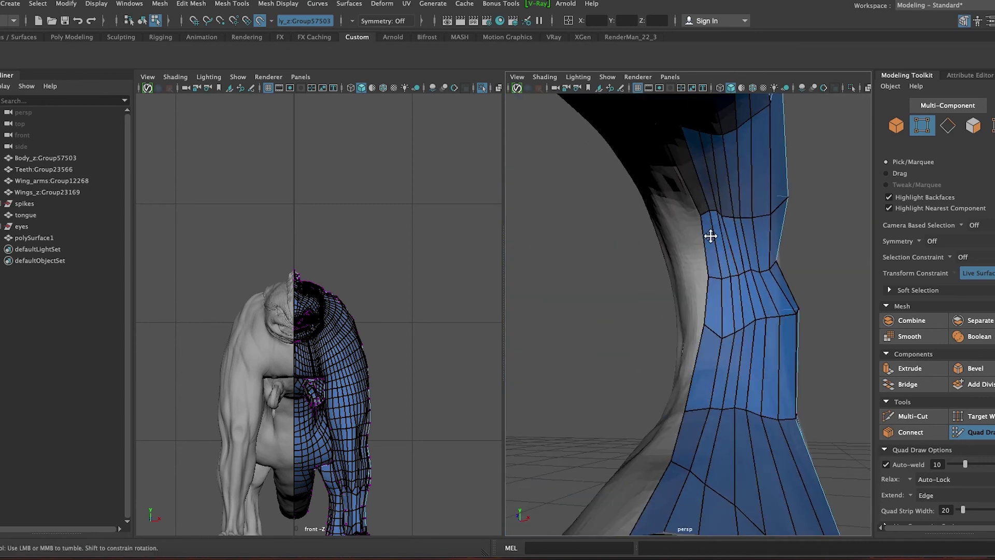
Exit Quad Draw and isolate the retopology mesh in vertex mode.
key("q")
key("ctrl+1")
right_click_drag(709, 262, 657, 264)
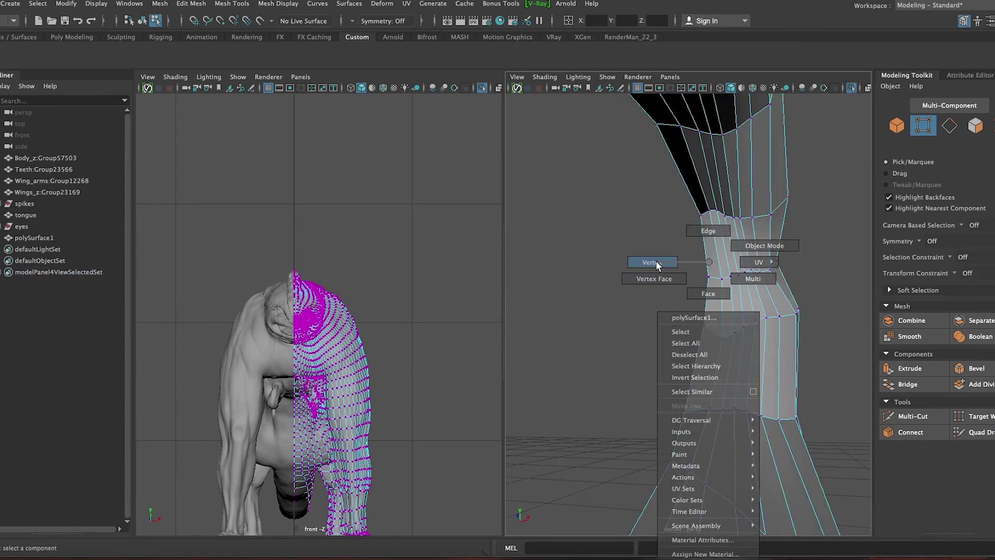
left_click_drag(599, 224, 712, 283, "alt")
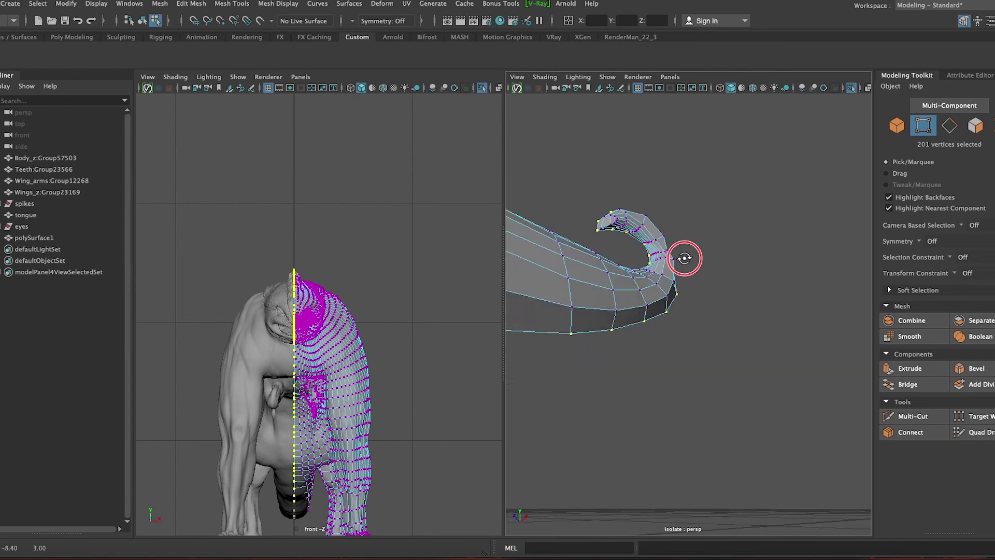
mouse_move(603, 320)
left_mouse_down("alt")
mouse_move(674, 259)
mouse_move(539, 382)
left_mouse_up("alt")
Combine polySurface1 and polySurface2 into one mesh and select it in vertex mode.
left_click(34, 238)
left_click(34, 248, "shift")
mouse_move(742, 443)
left_mouse_down("alt")
mouse_move(740, 382)
mouse_move(716, 391)
mouse_move(715, 362)
left_mouse_up("alt")
left_click(911, 320)
right_click(477, 228)
left_click(421, 227)
mouse_move(596, 290)
left_mouse_down("alt")
mouse_move(665, 312)
mouse_move(529, 288)
left_mouse_up("alt")
left_click(34, 260)
Box-select the first centre-line vertices of the combined mesh in the front view.
scroll(288, 203, "up", 5)
scroll(287, 203, "down", 5)
key("ctrl+1")
left_click(278, 164)
scroll(296, 156, "up", 5)
mouse_move(287, 161)
left_mouse_down()
mouse_move(303, 223)
mouse_move(361, 309)
left_mouse_up()
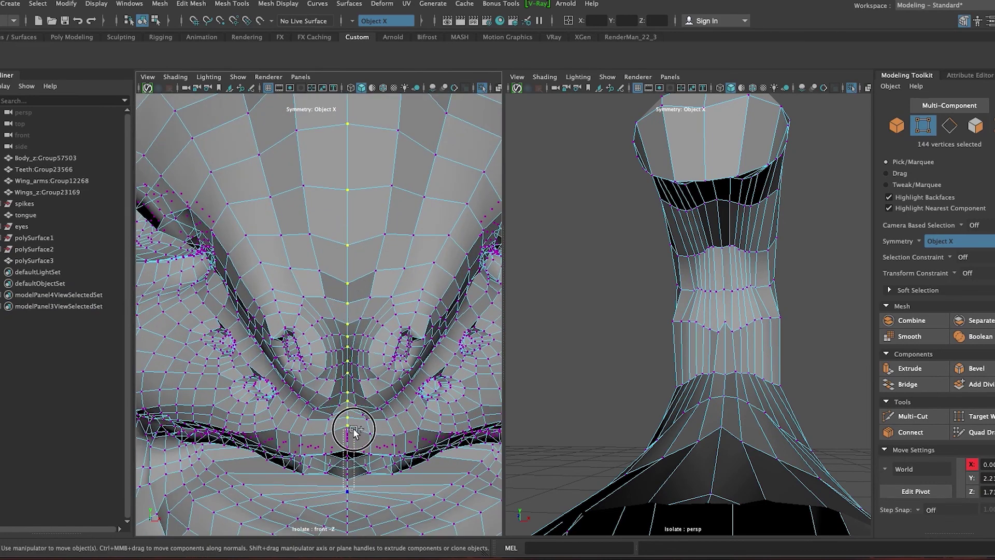
left_click_drag(346, 488, 381, 523, "shift")
Deselect a stray off-seam vertex and frame the seam selection in a full perspective view.
scroll(363, 497, "up", 10)
scroll(393, 171, "down", 5)
scroll(362, 162, "up", 5)
left_click(737, 281, "shift")
mouse_move(630, 365)
left_mouse_down("alt")
mouse_move(716, 311)
mouse_move(692, 380)
left_mouse_up("alt")
key("space")
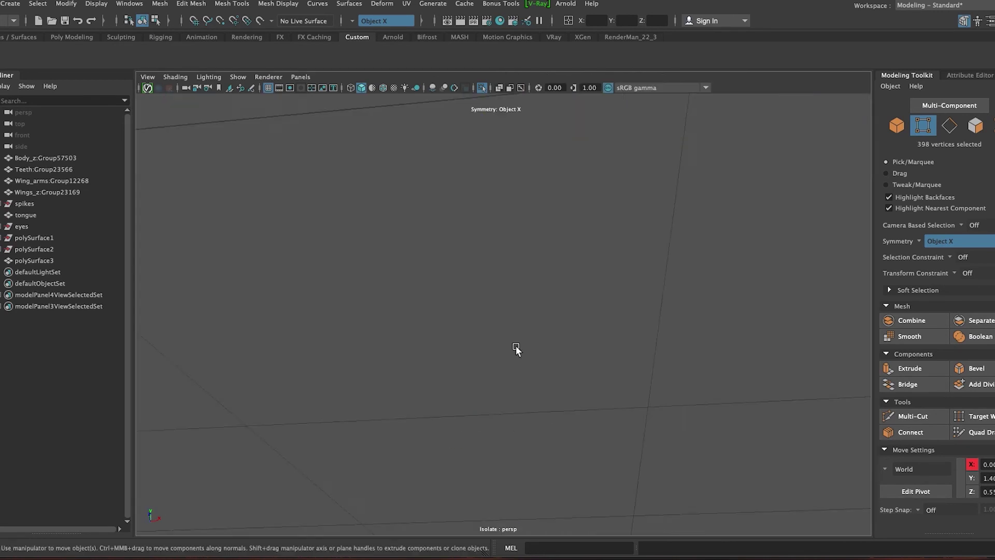
key("f")
Inspect the seam around the head and mouth, then merge the selected seam vertices.
scroll(562, 231, "up", 3)
mouse_move(547, 178)
left_mouse_down("alt")
mouse_move(689, 412)
mouse_move(513, 324)
mouse_move(577, 322)
left_mouse_up("alt")
key("f")
mouse_move(706, 356)
left_mouse_down("alt")
mouse_move(656, 413)
mouse_move(643, 413)
mouse_move(733, 337)
left_mouse_up("alt")
right_click(733, 337, "shift")
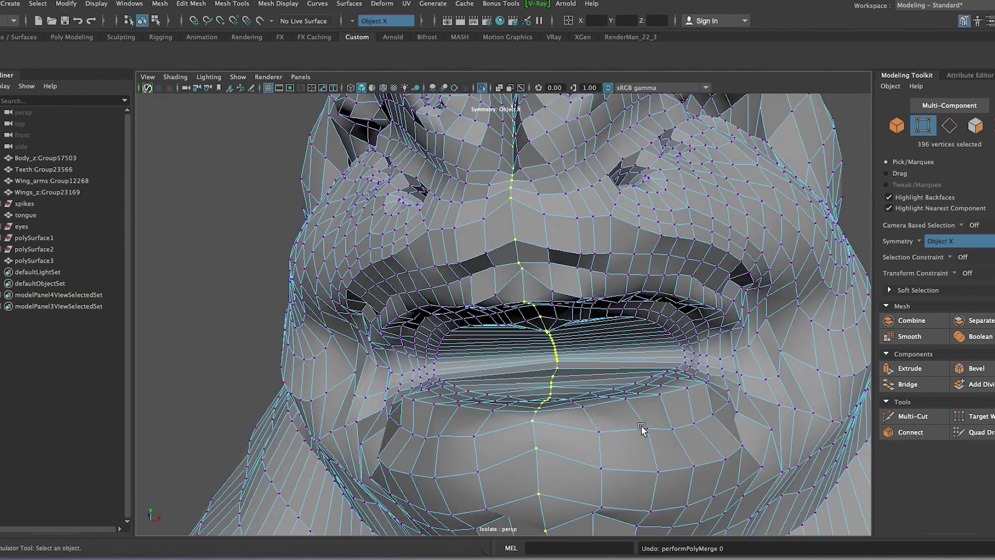
left_click_drag(826, 227, 149, 318, "alt")
right_click_drag(207, 287, 258, 274, "shift")
mouse_move(258, 274)
left_mouse_down("alt")
mouse_move(288, 367)
mouse_move(39, 167)
left_mouse_up("alt")
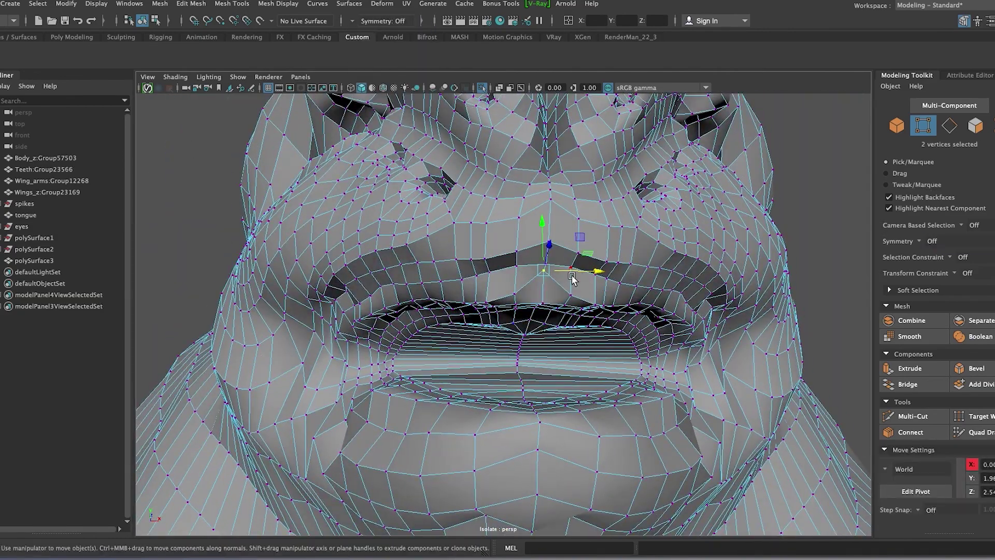
Back in the front view, box-select the mouth and lower-face centre vertices.
left_click_drag(572, 278, 482, 301, "alt")
mouse_move(317, 349)
left_mouse_down("alt")
mouse_move(363, 337)
mouse_move(413, 399)
left_mouse_up("alt")
key("a")
mouse_move(168, 184)
middle_mouse_down("alt")
mouse_move(392, 421)
mouse_move(375, 195)
middle_mouse_up("alt")
mouse_move(313, 348)
right_mouse_down("alt")
mouse_move(325, 462)
mouse_move(328, 204)
right_mouse_up("alt")
left_click_drag(294, 292, 310, 148, "shift")
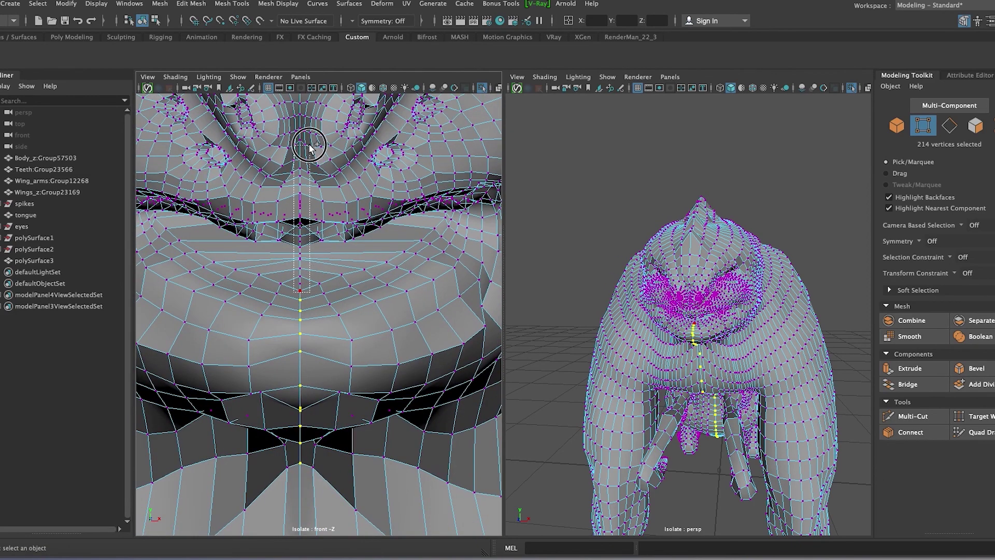
middle_click_drag(304, 168, 291, 283, "alt")
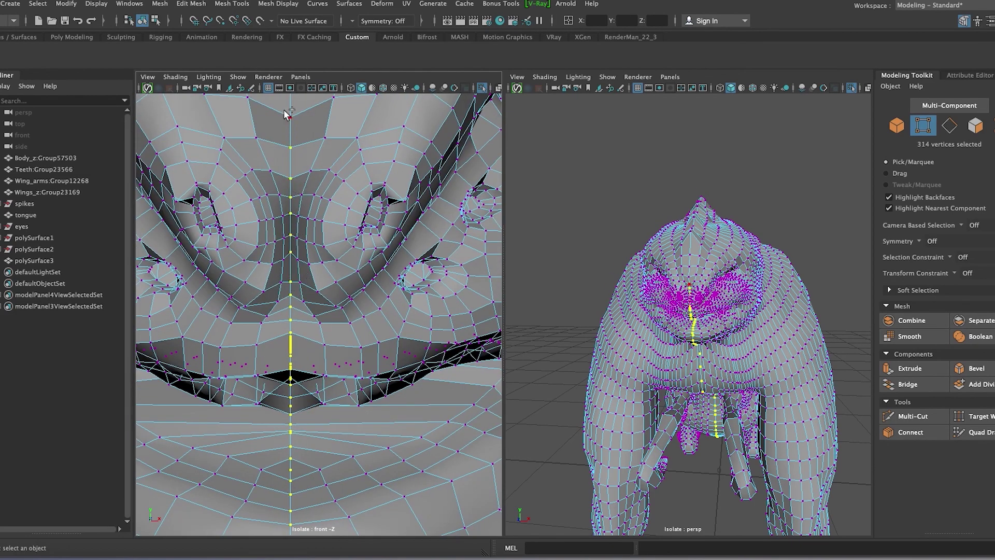
Add seam vertices up to the head spike, then inspect the body seam in perspective.
right_click_drag(287, 114, 289, 327, "alt")
middle_click_drag(289, 326, 284, 318, "alt")
left_click_drag(284, 317, 314, 234, "shift")
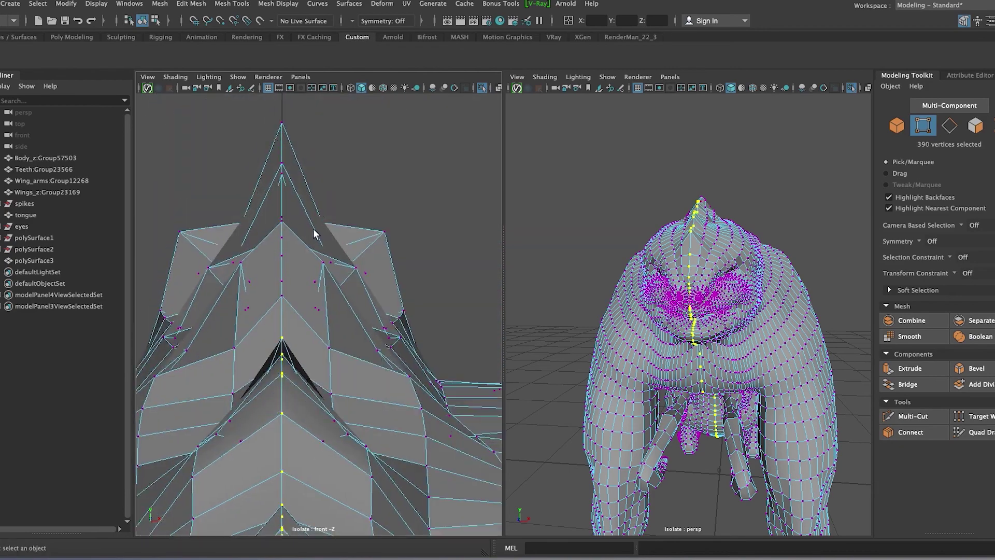
left_click_drag(674, 311, 733, 321, "alt")
key("space")
mouse_move(682, 389)
left_mouse_down("alt")
mouse_move(722, 389)
mouse_move(643, 337)
mouse_move(611, 332)
left_mouse_up("alt")
mouse_move(545, 408)
left_mouse_down("alt")
mouse_move(571, 340)
mouse_move(651, 285)
mouse_move(564, 267)
left_mouse_up("alt")
Add the neck seam vertices and remove stray vertices on the lower torso.
right_click_drag(564, 266, 540, 295, "alt")
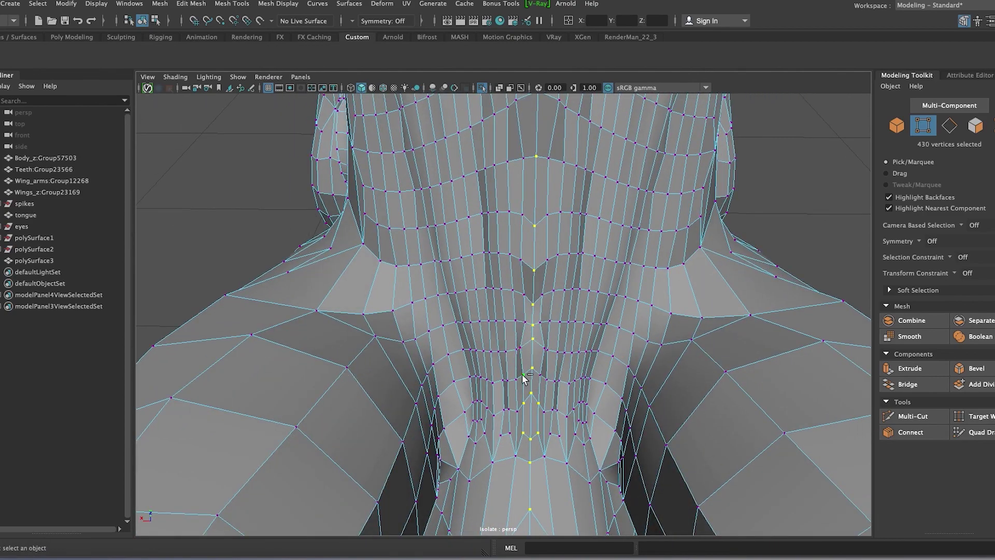
left_click_drag(541, 413, 506, 447, "ctrl")
middle_click_drag(540, 415, 534, 379, "alt")
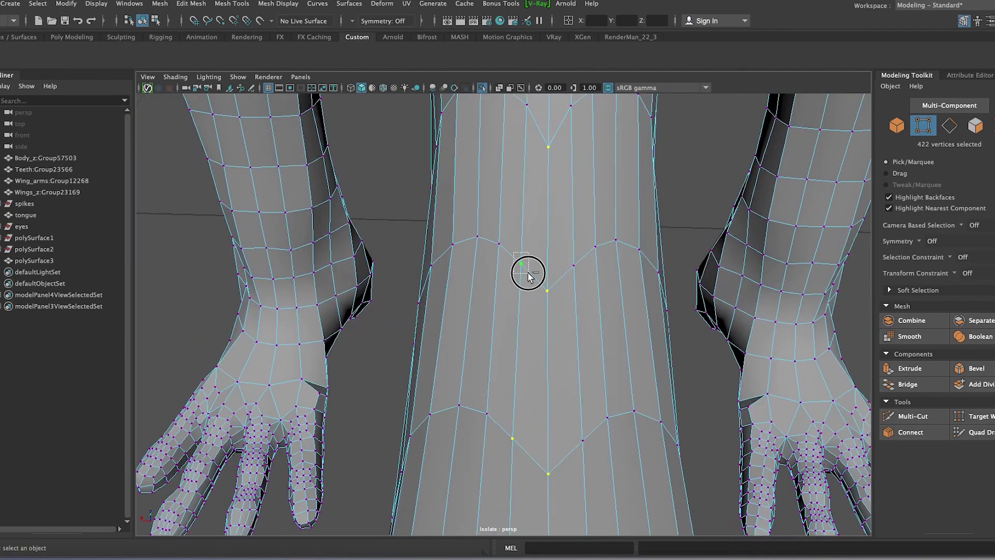
left_click(534, 379, "ctrl")
left_click_drag(534, 378, 592, 263, "alt")
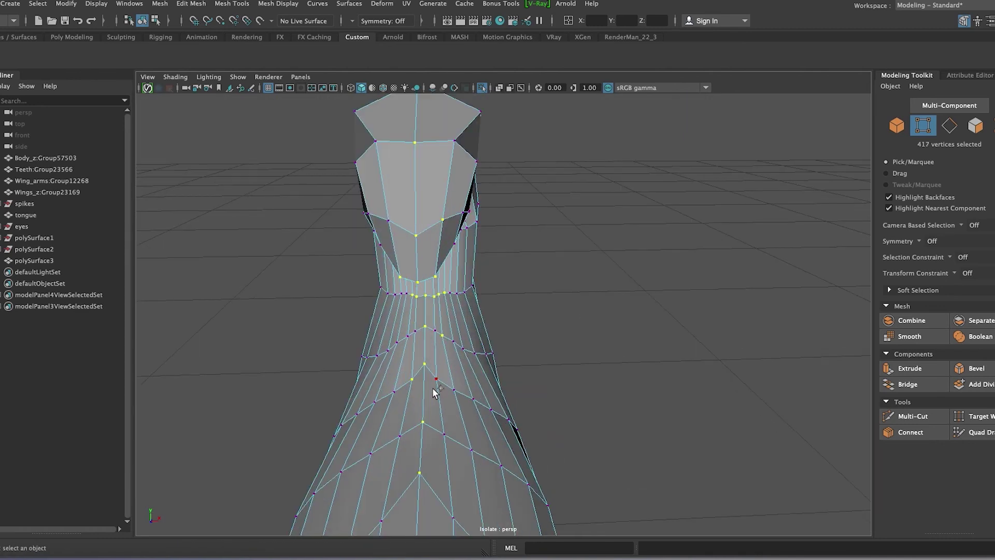
scroll(574, 278, "up", 5)
scroll(618, 338, "down", 2)
Deselect off-seam vertices at the waist and check the lower body and tail seam.
left_click_drag(618, 338, 444, 328, "alt")
left_click(442, 322, "ctrl")
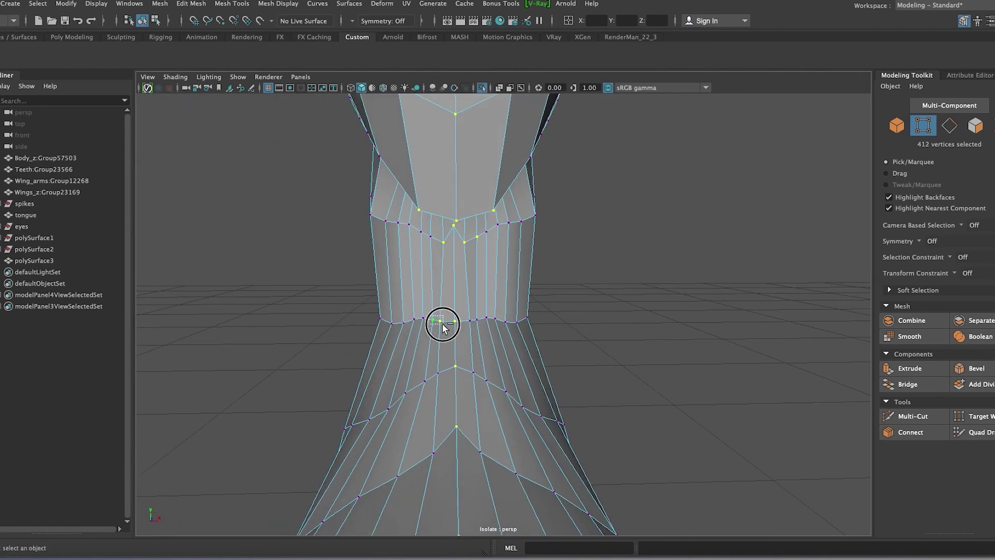
left_click(487, 188, "ctrl")
mouse_move(487, 188)
left_mouse_down("alt")
mouse_move(611, 222)
mouse_move(633, 378)
mouse_move(618, 324)
mouse_move(426, 330)
mouse_move(439, 221)
mouse_move(223, 288)
mouse_move(464, 251)
mouse_move(533, 349)
left_mouse_up("alt")
mouse_move(533, 349)
middle_mouse_down("alt")
mouse_move(553, 411)
mouse_move(591, 373)
middle_mouse_up("alt")
mouse_move(591, 373)
left_mouse_down("alt")
mouse_move(469, 483)
mouse_move(253, 365)
left_mouse_up("alt")
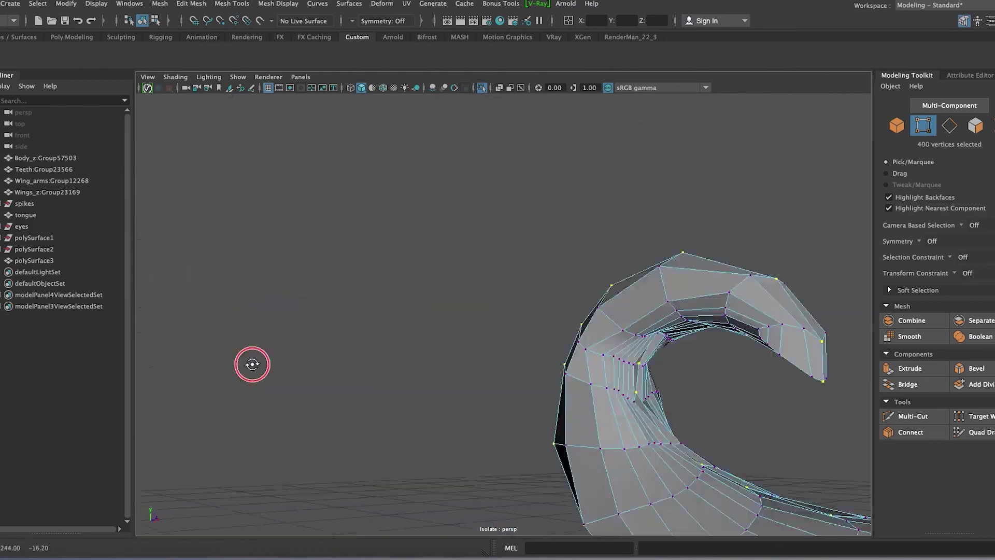
mouse_move(406, 358)
left_mouse_down("alt")
mouse_move(490, 427)
mouse_move(624, 418)
mouse_move(675, 239)
mouse_move(582, 373)
left_mouse_up("alt")
Add the back seam vertices and merge the selection at a 0.01 distance threshold.
left_click_drag(667, 445, 585, 486, "alt")
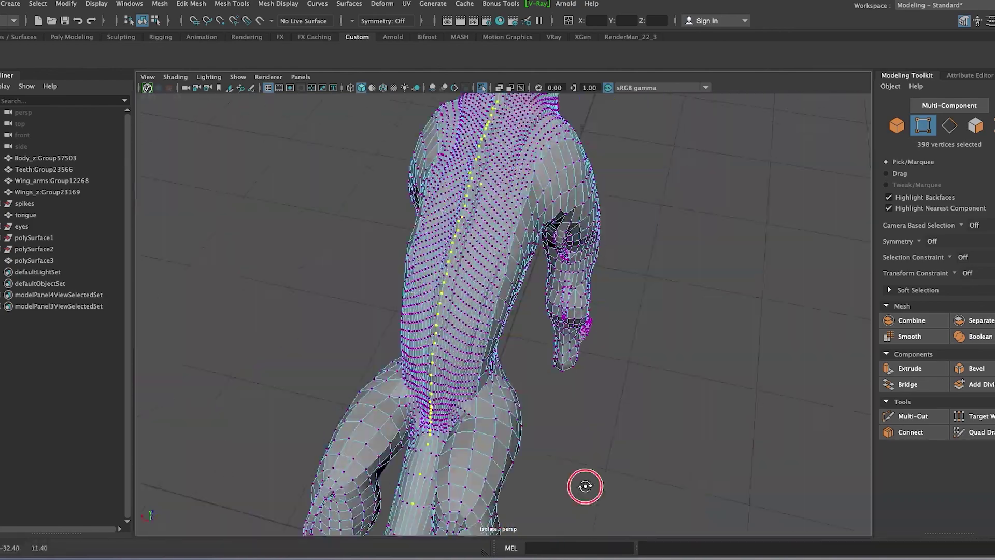
mouse_move(674, 387)
left_mouse_down("alt")
mouse_move(695, 340)
mouse_move(373, 166)
mouse_move(592, 388)
mouse_move(519, 485)
mouse_move(411, 401)
mouse_move(634, 418)
mouse_move(566, 407)
mouse_move(660, 473)
mouse_move(542, 455)
mouse_move(651, 480)
mouse_move(667, 497)
left_mouse_up("alt")
mouse_move(669, 231)
left_mouse_down("alt")
mouse_move(467, 414)
mouse_move(638, 325)
mouse_move(726, 171)
left_mouse_up("alt")
right_click(740, 152, "shift")
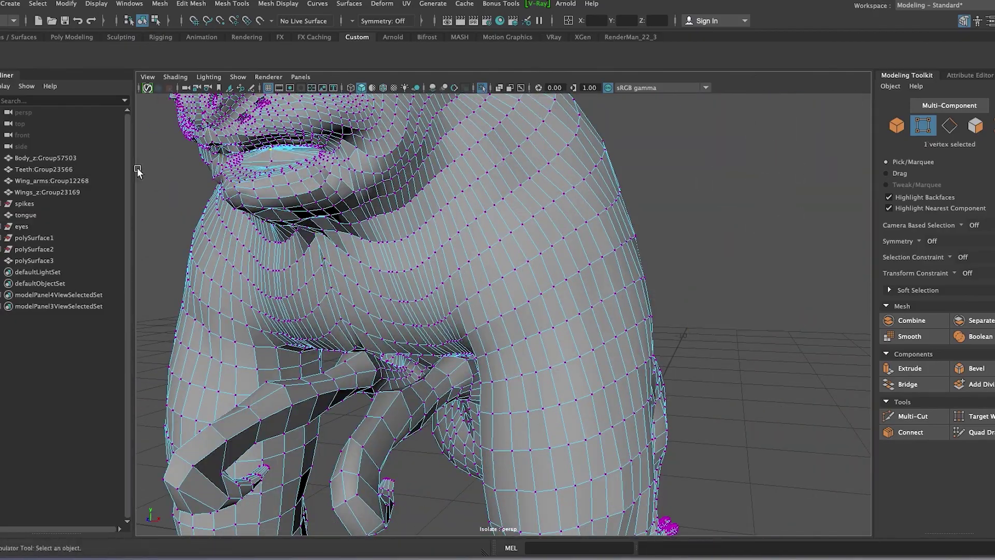
key("w")
key("a")
key("f")
scroll(362, 343, "down", 5)
Clear the vertex selection and orbit to a side view of the creature.
scroll(321, 288, "down", 5)
left_click(322, 287)
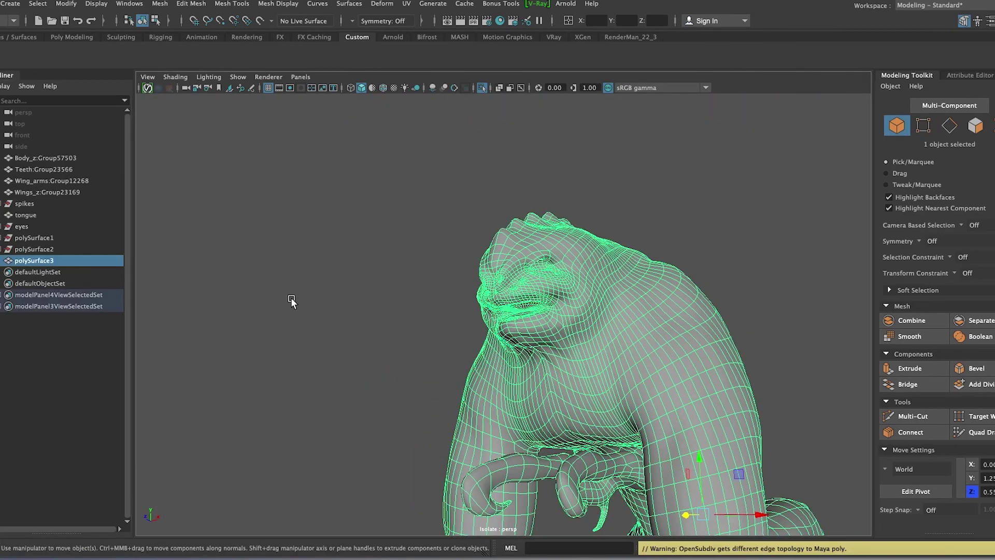
mouse_move(343, 309)
left_mouse_down("alt")
mouse_move(378, 311)
mouse_move(528, 437)
left_mouse_up("alt")
mouse_move(745, 416)
left_mouse_down("alt")
mouse_move(711, 348)
mouse_move(606, 445)
left_mouse_up("alt")
scroll(254, 337, "up", 5)
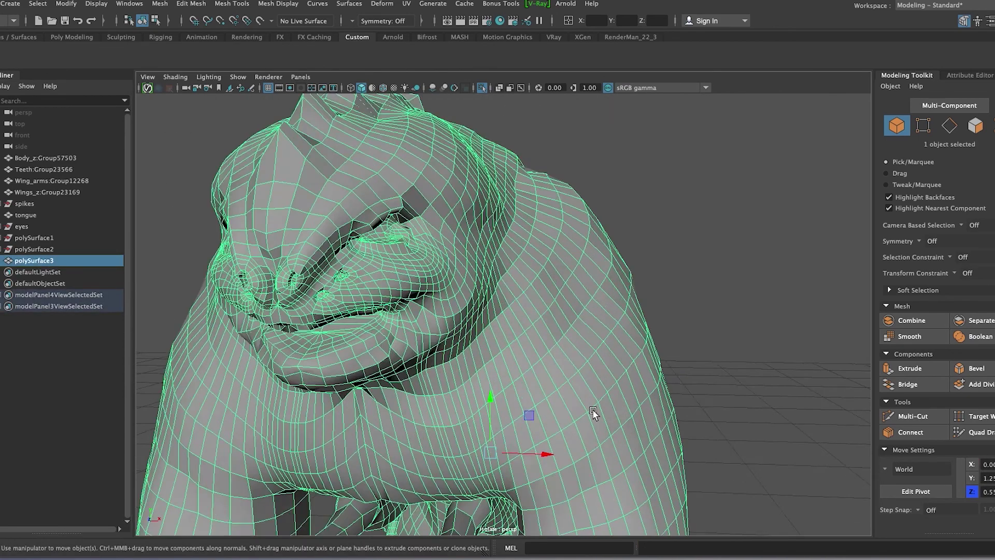
mouse_move(592, 409)
left_mouse_down("alt")
mouse_move(613, 406)
mouse_move(523, 329)
mouse_move(434, 382)
mouse_move(451, 349)
mouse_move(509, 348)
mouse_move(334, 396)
left_mouse_up("alt")
Delete polySurface3's construction history and save, continuing past the Student Version notice.
left_click(3, 4)
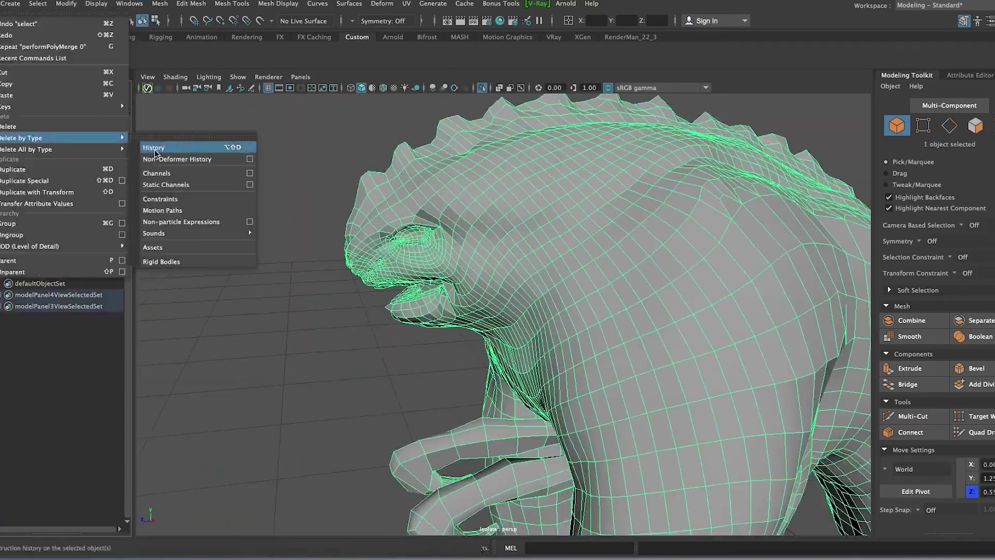
left_click(155, 149)
left_click(148, 147)
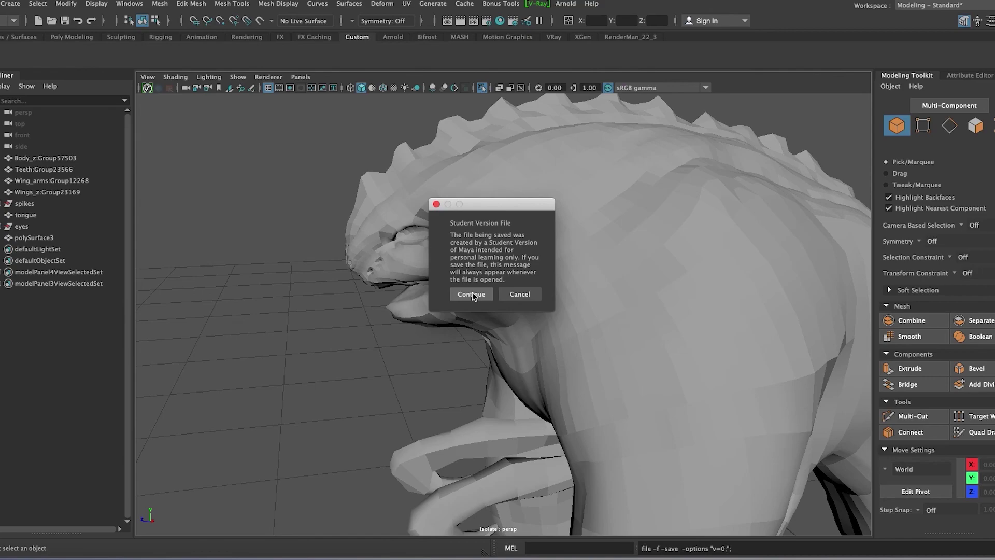